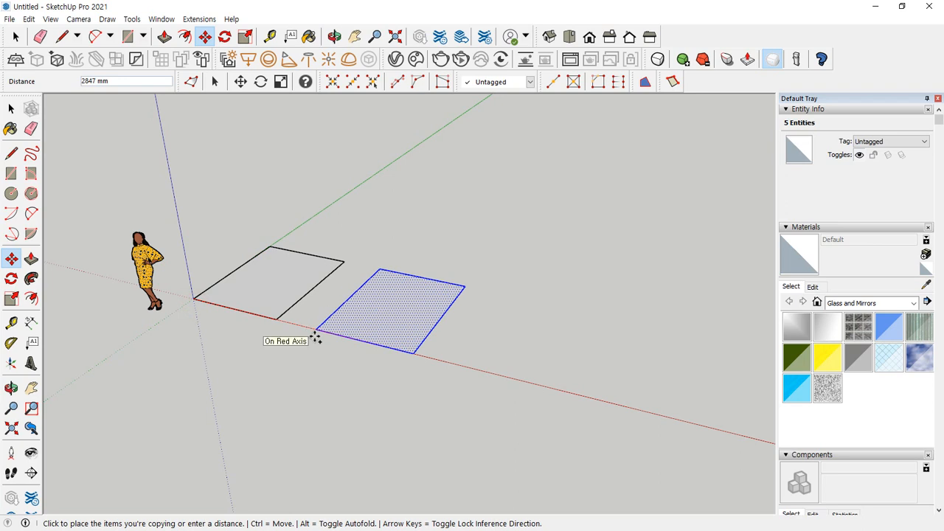
# Copy the rectangle along the red axis at about 2847 mm spacing and multiply the copy with *2
pyautogui.click(315, 336)
pyautogui.press('Return')
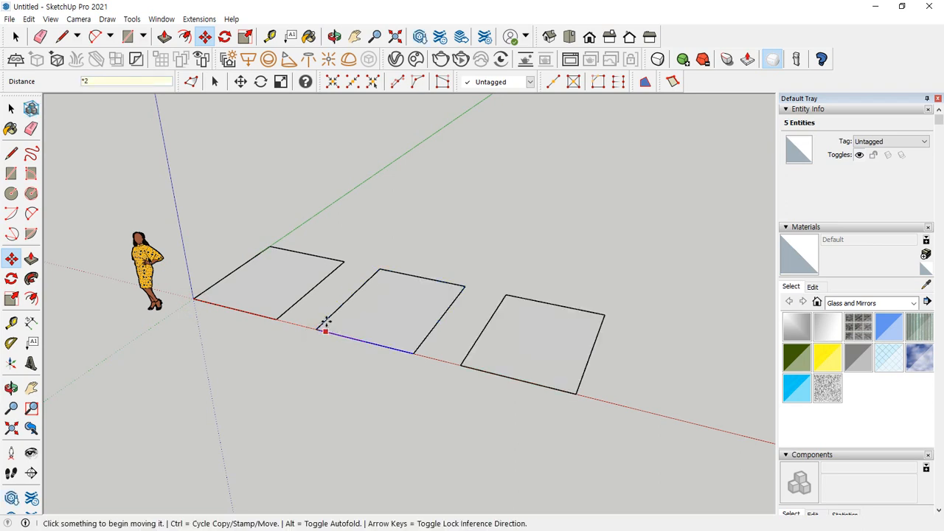
pyautogui.moveTo(324, 325); pyautogui.dragTo(353, 435, button='middle')
pyautogui.press('space')
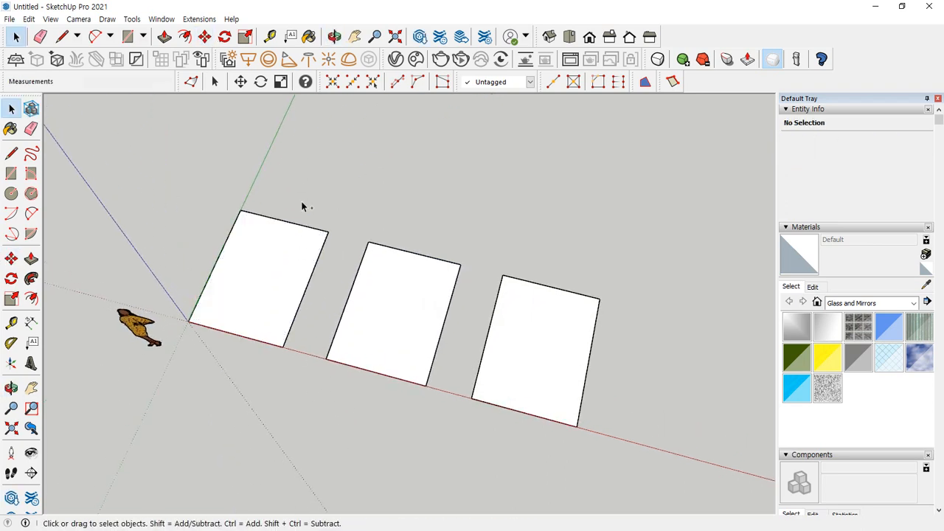
pyautogui.moveTo(256, 342)
pyautogui.mouseDown()
pyautogui.moveTo(240, 337)
pyautogui.moveTo(304, 318)
pyautogui.moveTo(277, 346)
pyautogui.mouseUp()
pyautogui.moveTo(420, 360)
pyautogui.mouseDown()
pyautogui.moveTo(395, 366)
pyautogui.moveTo(443, 358)
pyautogui.mouseUp()
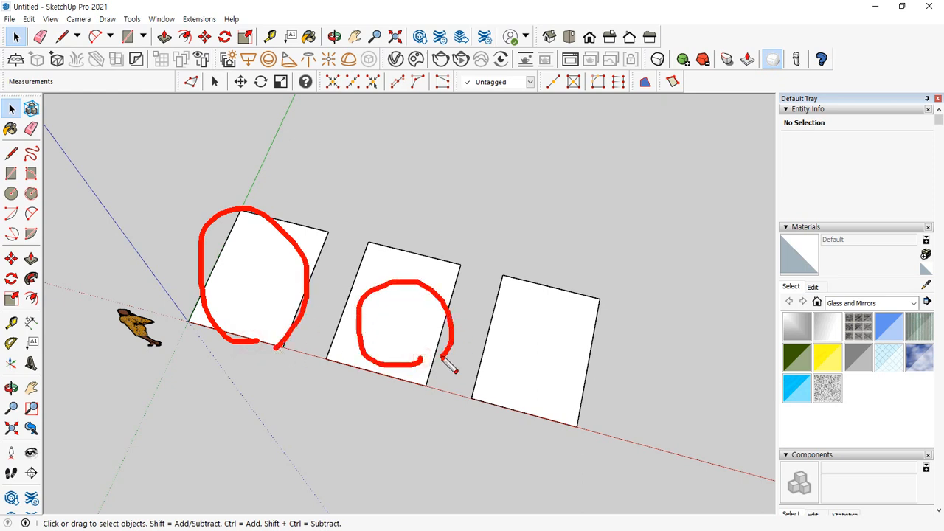
pyautogui.moveTo(571, 382)
pyautogui.mouseDown()
pyautogui.moveTo(529, 358)
pyautogui.moveTo(597, 384)
pyautogui.mouseUp()
pyautogui.press('Escape')
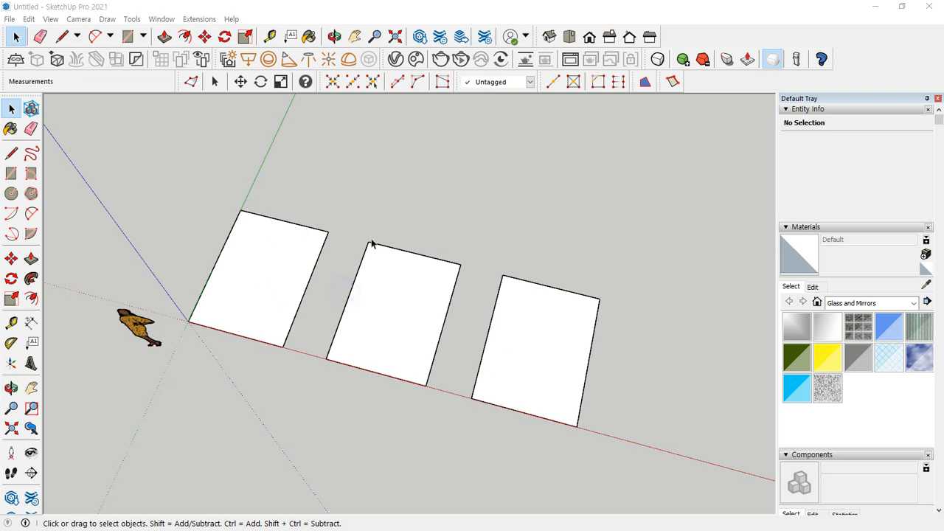
pyautogui.scroll(-2, 834, 258)
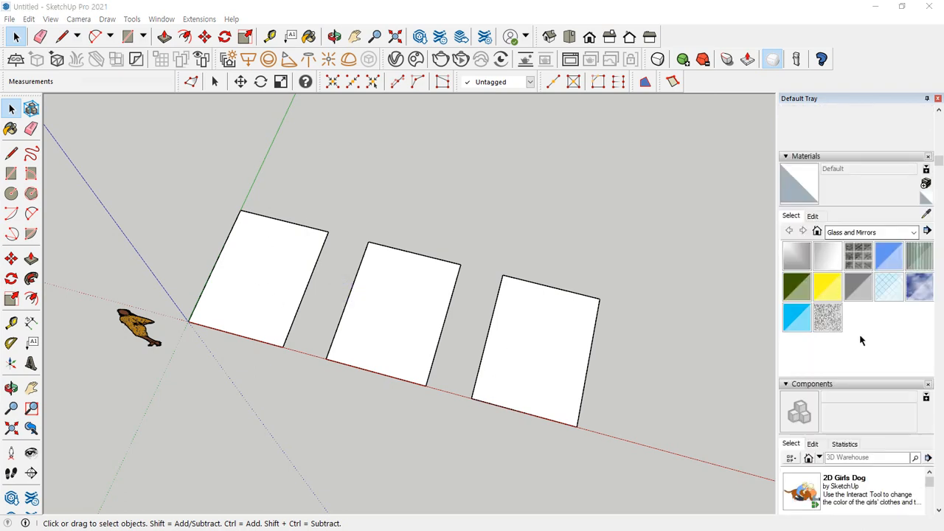
pyautogui.moveTo(834, 351)
pyautogui.mouseDown()
pyautogui.moveTo(767, 308)
pyautogui.moveTo(875, 223)
pyautogui.moveTo(927, 308)
pyautogui.moveTo(823, 349)
pyautogui.mouseUp()
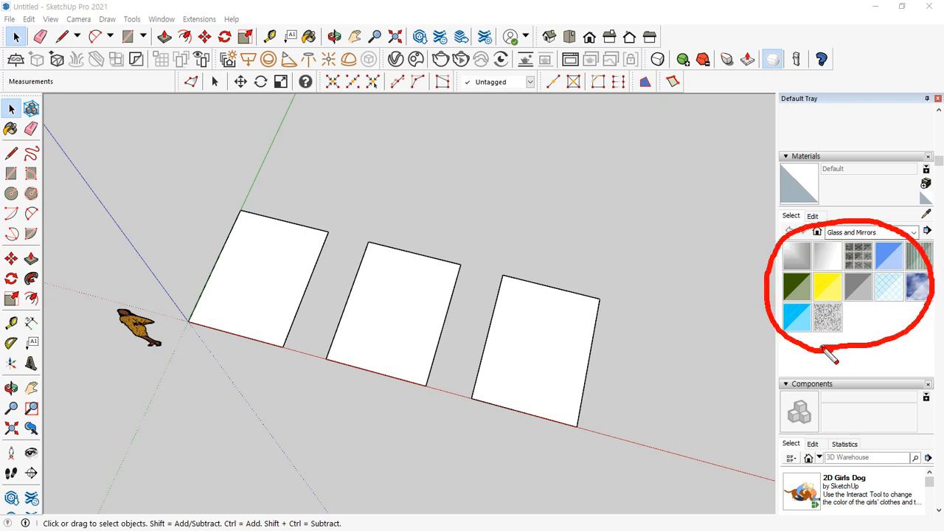
# Paint the first rectangle, the one at the origin, with Wood Floor Light from the Wood materials collection
pyautogui.click(869, 233)
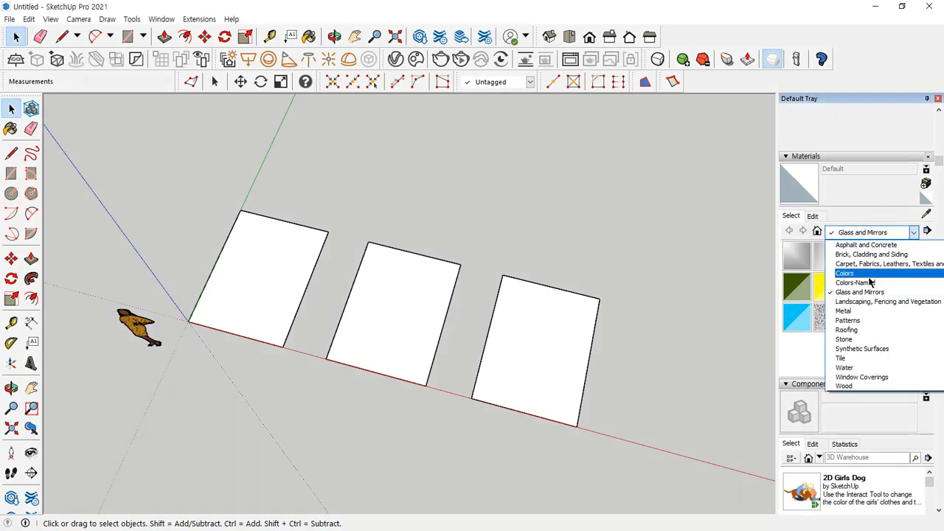
pyautogui.click(845, 385)
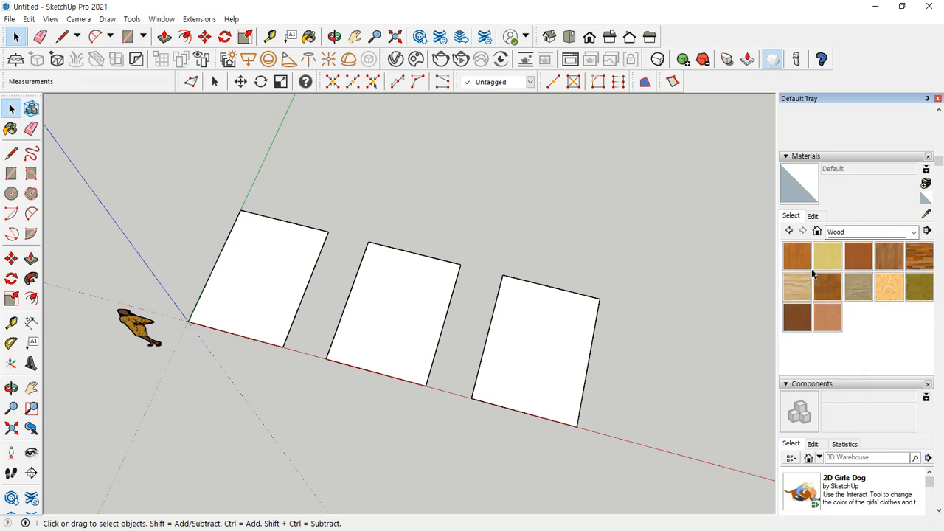
pyautogui.click(796, 286)
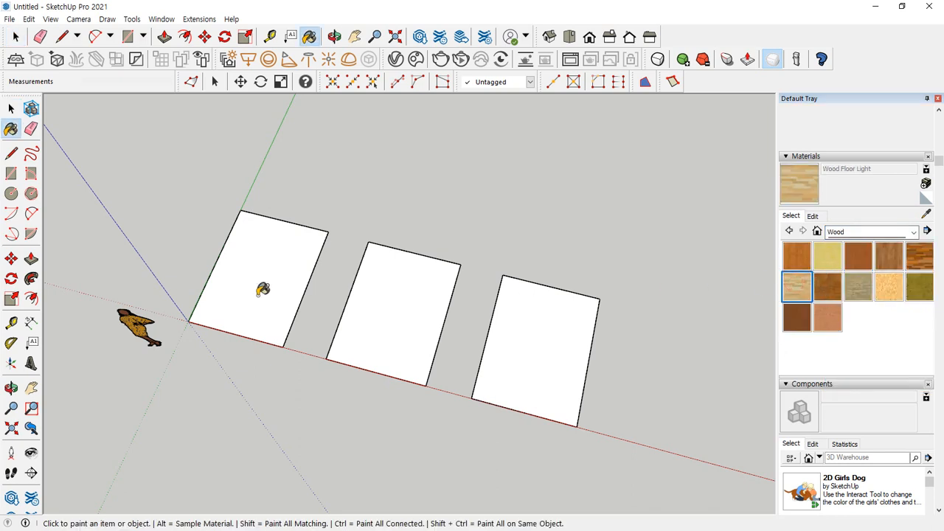
pyautogui.click(256, 286)
pyautogui.moveTo(246, 310); pyautogui.dragTo(251, 309, button='middle')
pyautogui.press('space')
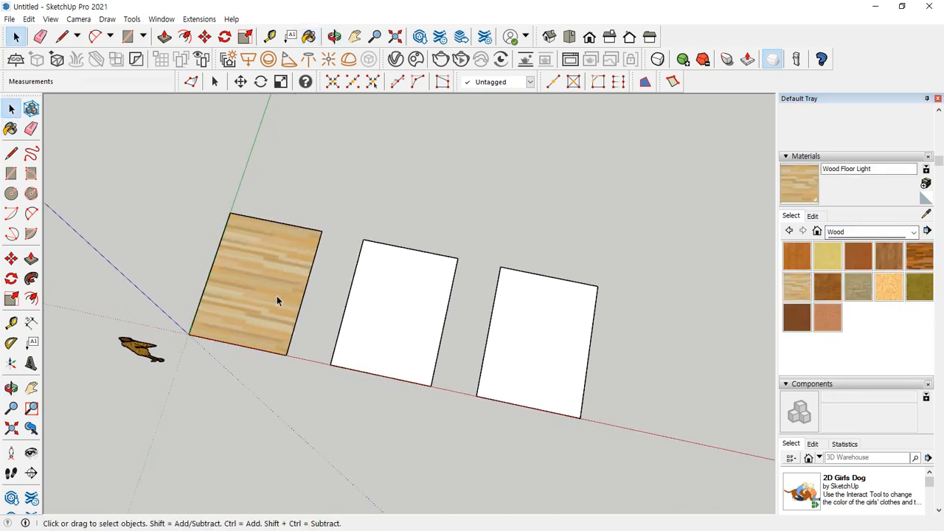
# Reposition and scale the wood texture on the painted rectangle, placing its origin and scale/rotate pins at the two corners on the red axis
pyautogui.click(242, 269)
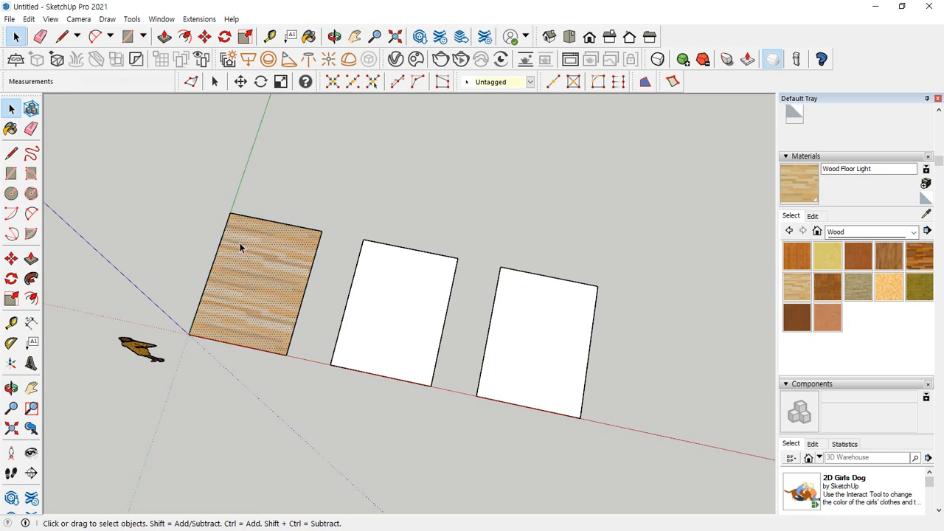
pyautogui.rightClick(237, 266)
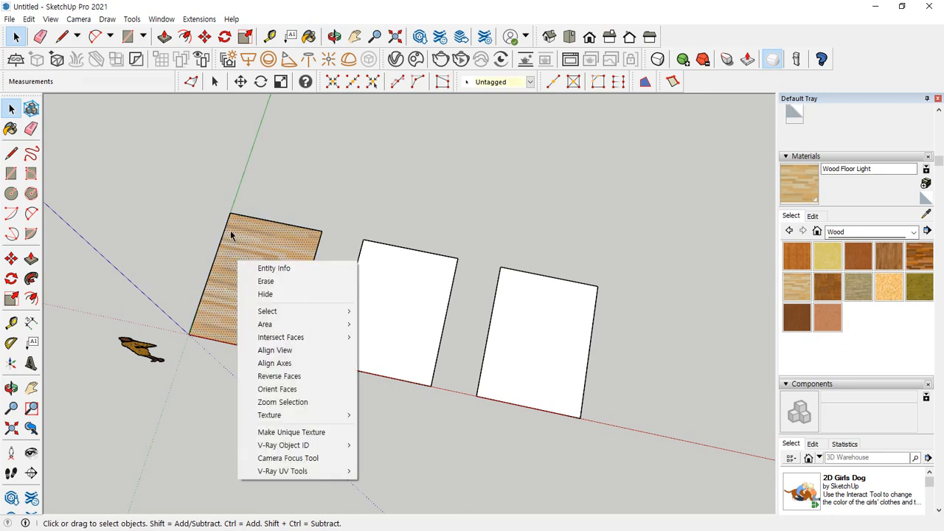
pyautogui.click(243, 240)
pyautogui.rightClick(252, 258)
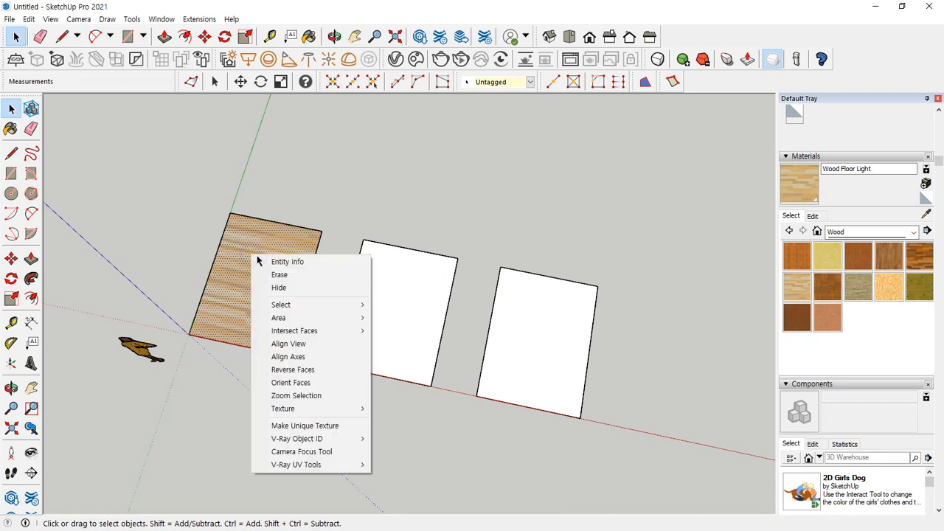
pyautogui.moveTo(285, 415)
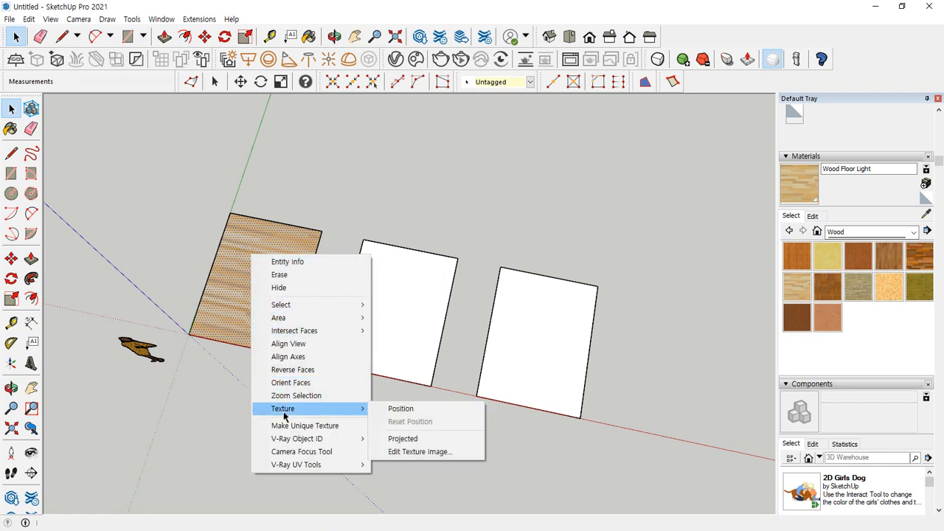
pyautogui.click(398, 408)
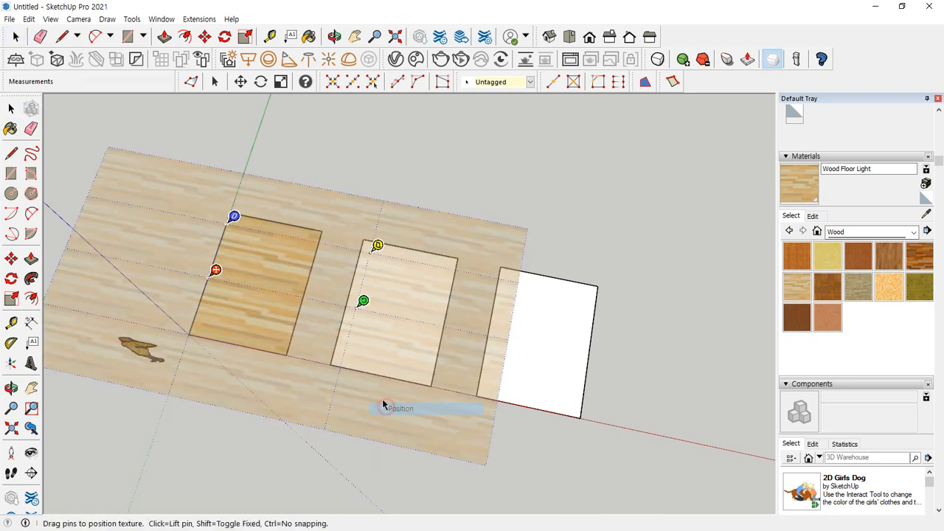
pyautogui.moveTo(364, 304)
pyautogui.mouseDown()
pyautogui.moveTo(303, 290)
pyautogui.moveTo(362, 300)
pyautogui.mouseUp()
pyautogui.moveTo(214, 271); pyautogui.dragTo(197, 329)
pyautogui.moveTo(348, 360); pyautogui.dragTo(293, 348)
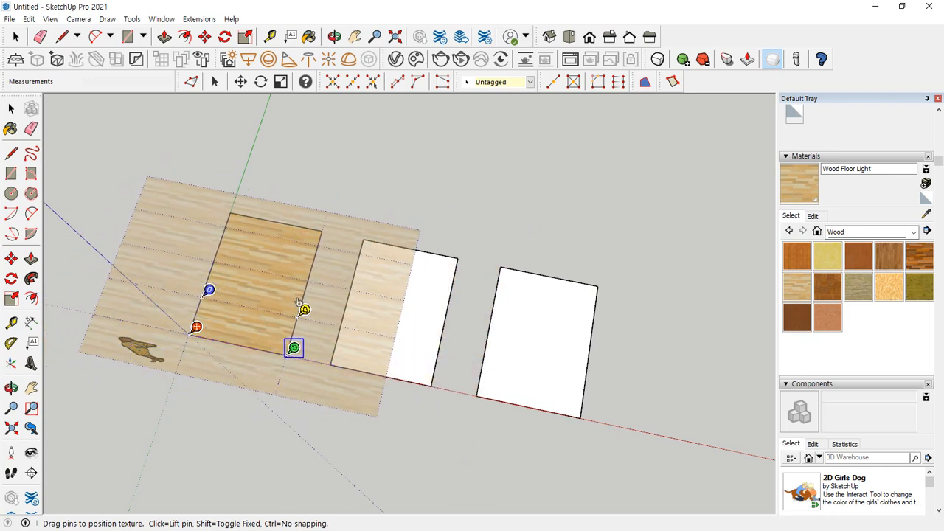
pyautogui.click(347, 178)
# Open the Wood Floor Light material for editing and examine its texture width and height settings
pyautogui.click(822, 216)
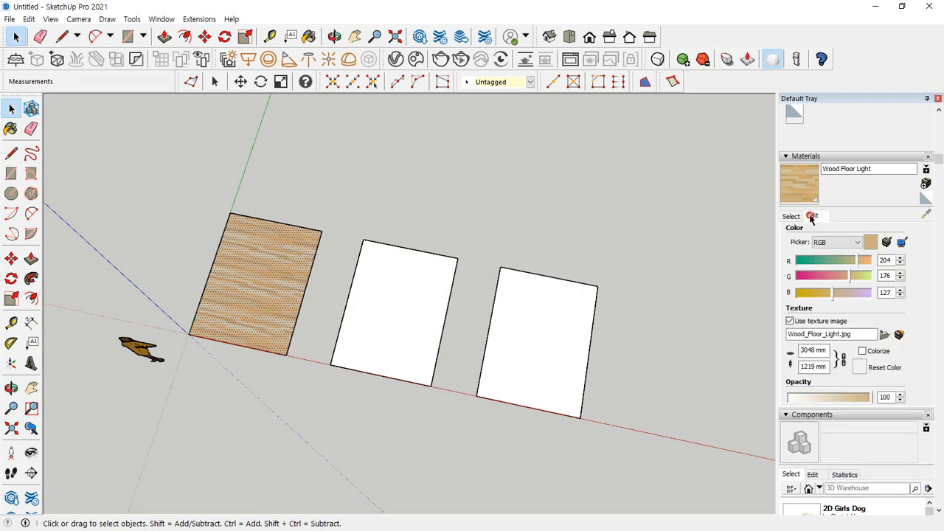
pyautogui.moveTo(803, 385)
pyautogui.mouseDown()
pyautogui.moveTo(795, 382)
pyautogui.moveTo(800, 339)
pyautogui.moveTo(818, 396)
pyautogui.moveTo(809, 395)
pyautogui.mouseUp()
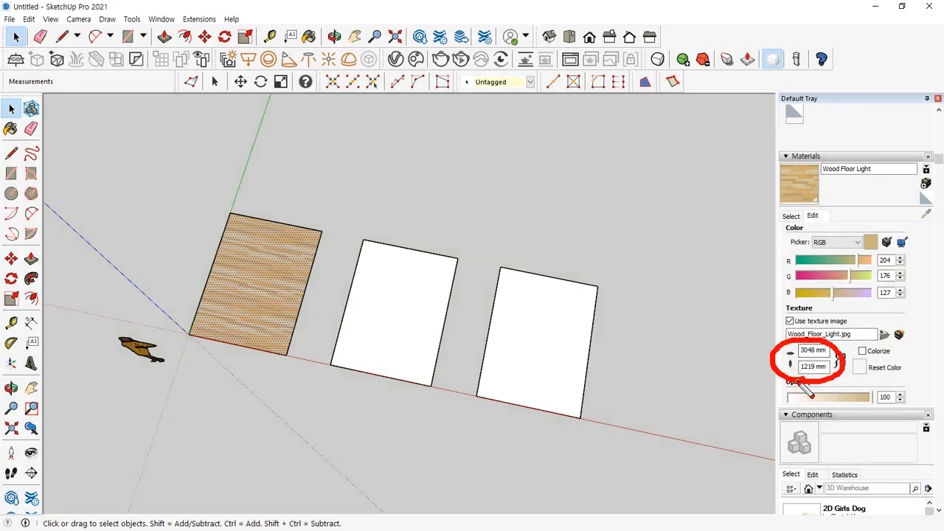
pyautogui.moveTo(821, 244)
pyautogui.mouseDown()
pyautogui.moveTo(835, 221)
pyautogui.moveTo(803, 234)
pyautogui.moveTo(832, 214)
pyautogui.mouseUp()
pyautogui.moveTo(829, 395)
pyautogui.mouseDown()
pyautogui.moveTo(782, 363)
pyautogui.moveTo(840, 357)
pyautogui.moveTo(826, 383)
pyautogui.mouseUp()
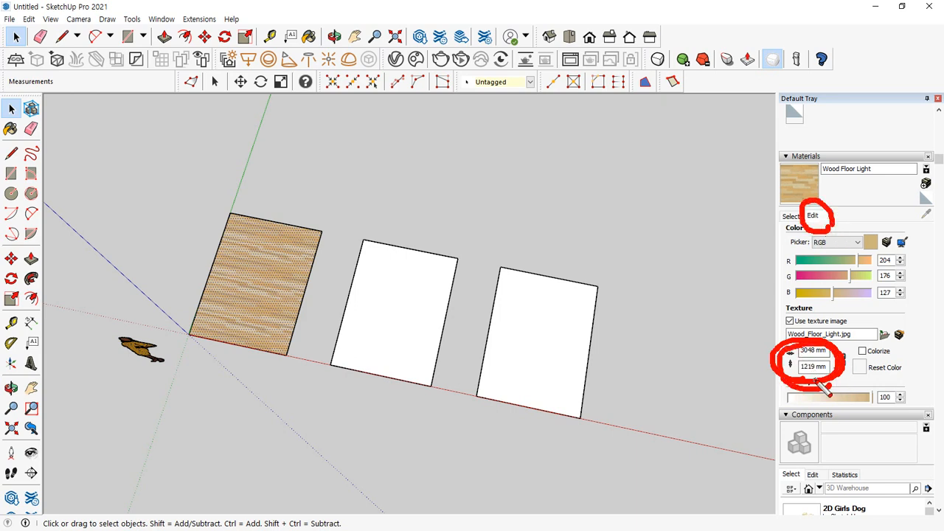
pyautogui.press('Escape')
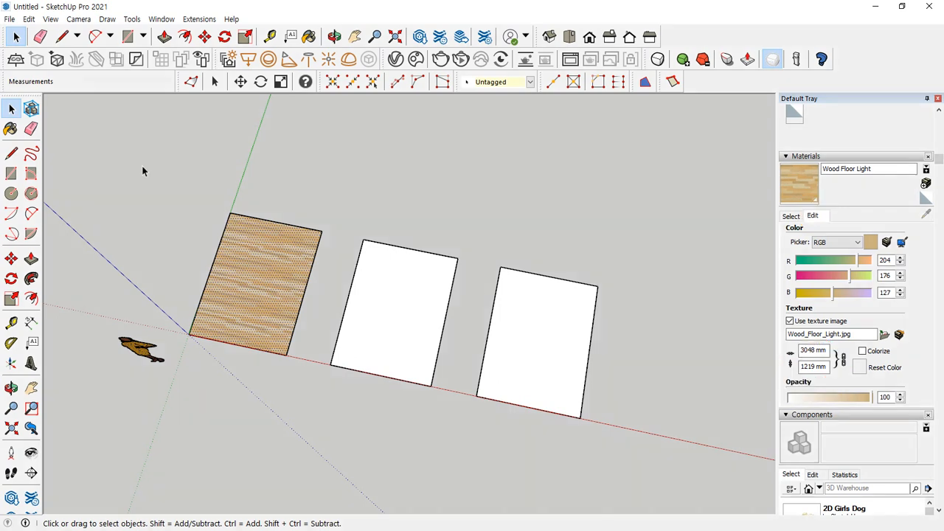
# Copy the last rectangle along the red axis, using the spacing between the second and third rectangles' corners
pyautogui.moveTo(476, 246); pyautogui.dragTo(590, 436)
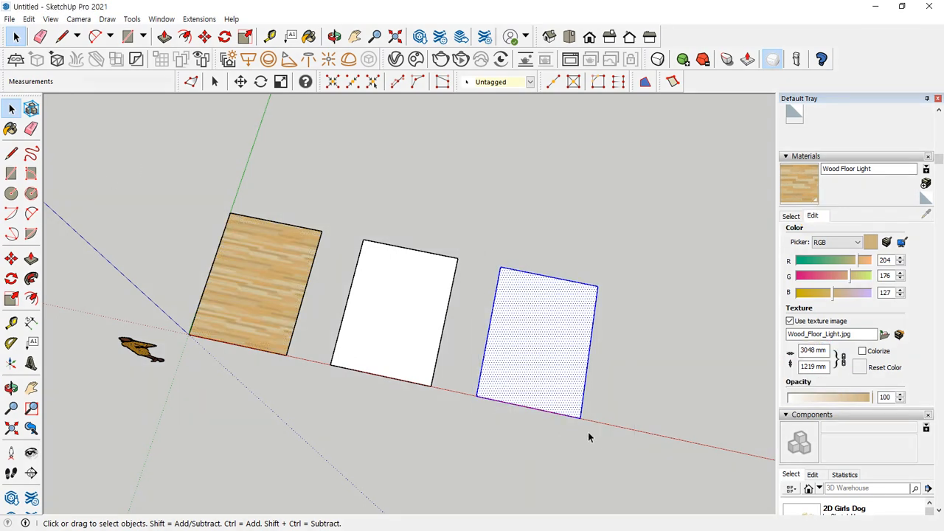
pyautogui.press('m')
pyautogui.press('ctrl')
pyautogui.click(330, 364)
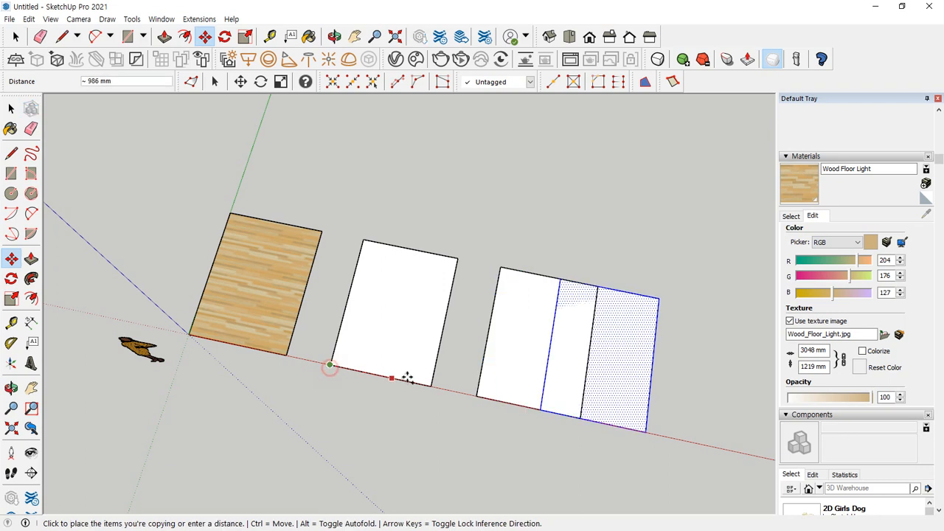
pyautogui.click(477, 398)
pyautogui.press('space')
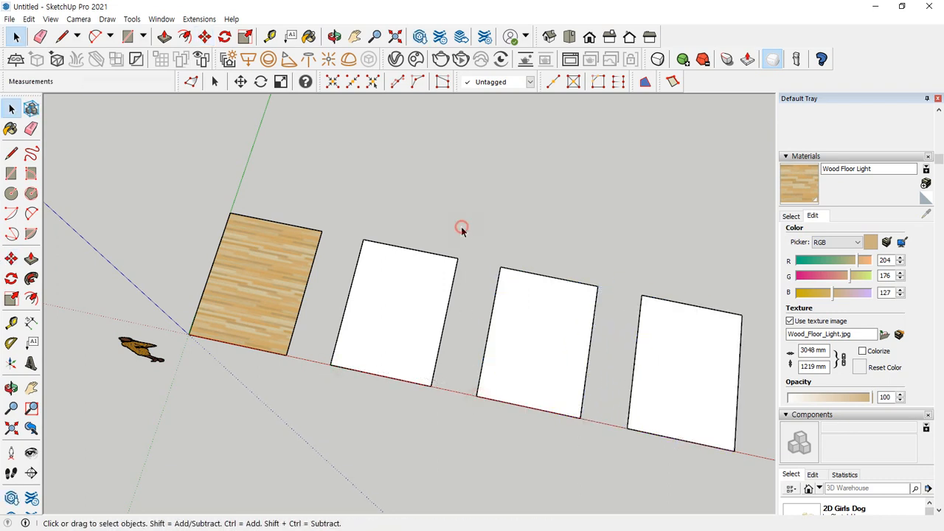
pyautogui.keyDown('shift'); pyautogui.moveTo(462, 228); pyautogui.dragTo(452, 206, button='middle'); pyautogui.keyUp('shift')
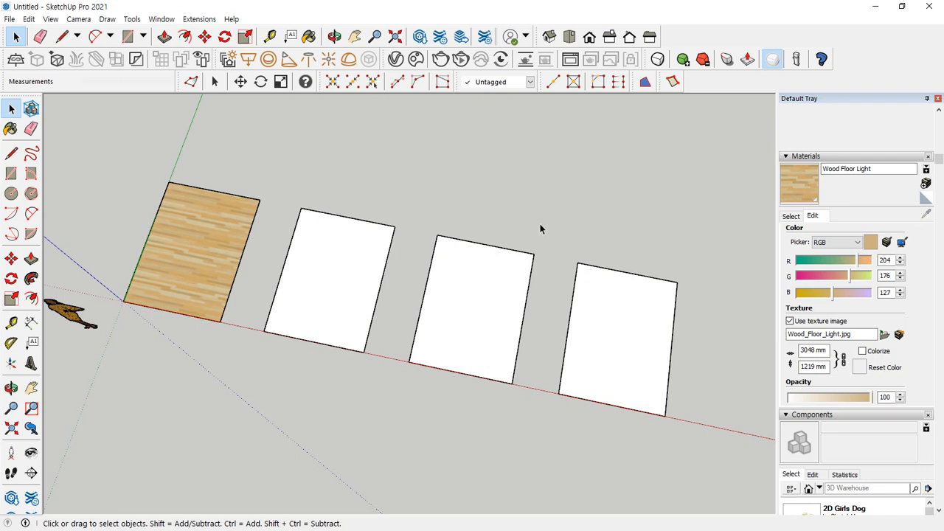
pyautogui.moveTo(188, 258)
pyautogui.mouseDown()
pyautogui.moveTo(179, 258)
pyautogui.moveTo(184, 248)
pyautogui.moveTo(180, 258)
pyautogui.mouseUp()
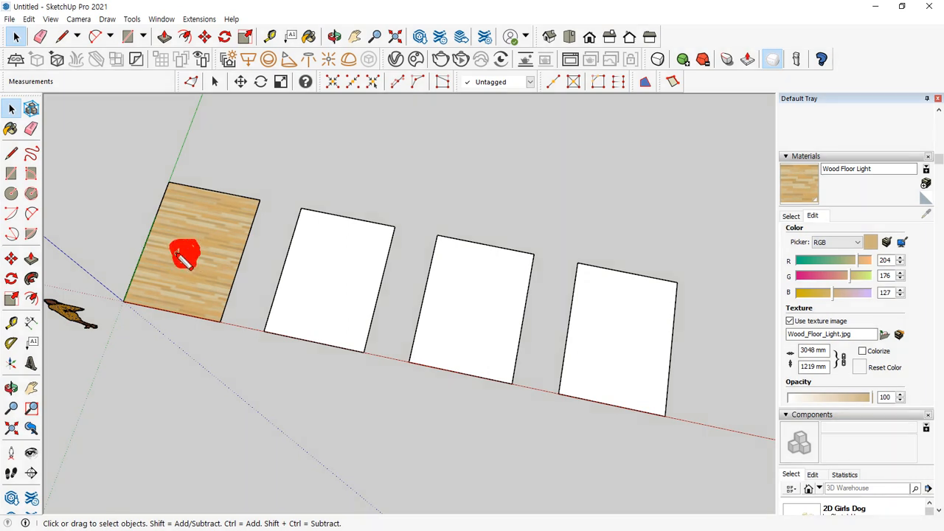
# Sample the material of the wood-textured rectangle at the origin
pyautogui.click(791, 216)
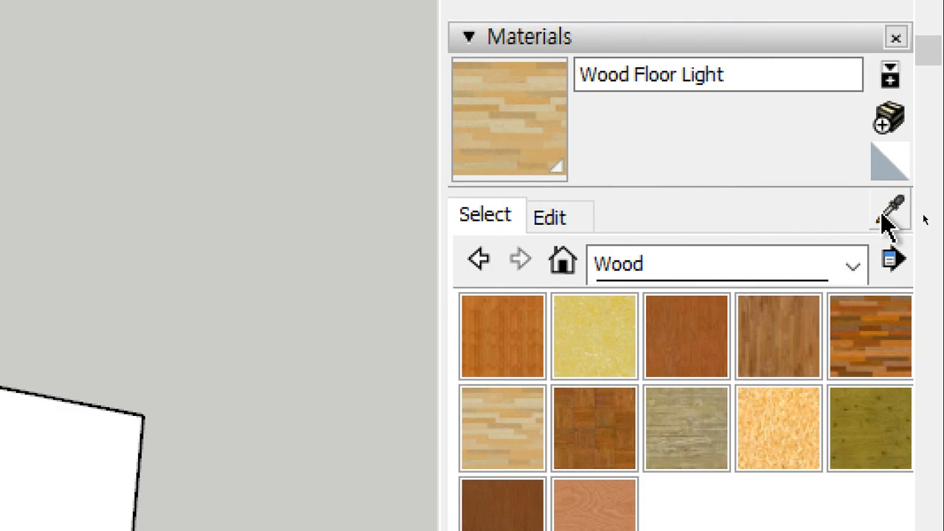
pyautogui.click(889, 212)
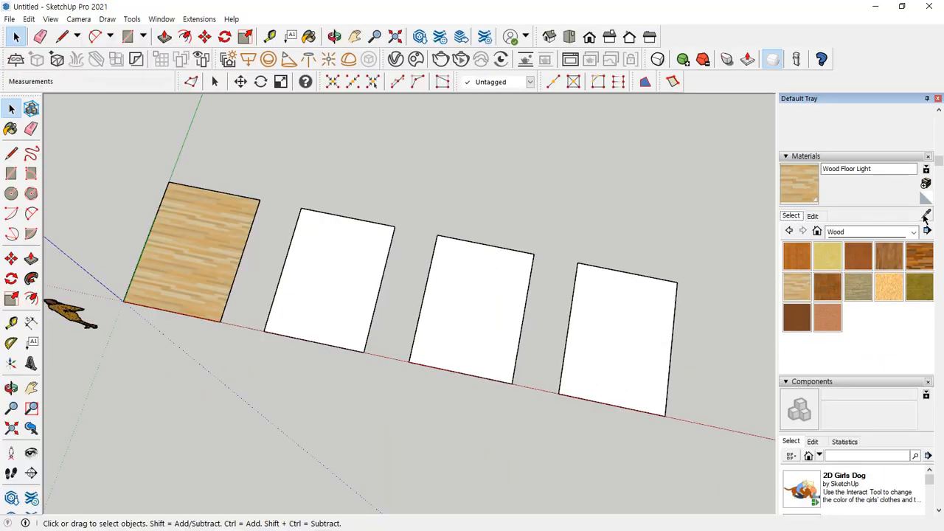
pyautogui.click(220, 221)
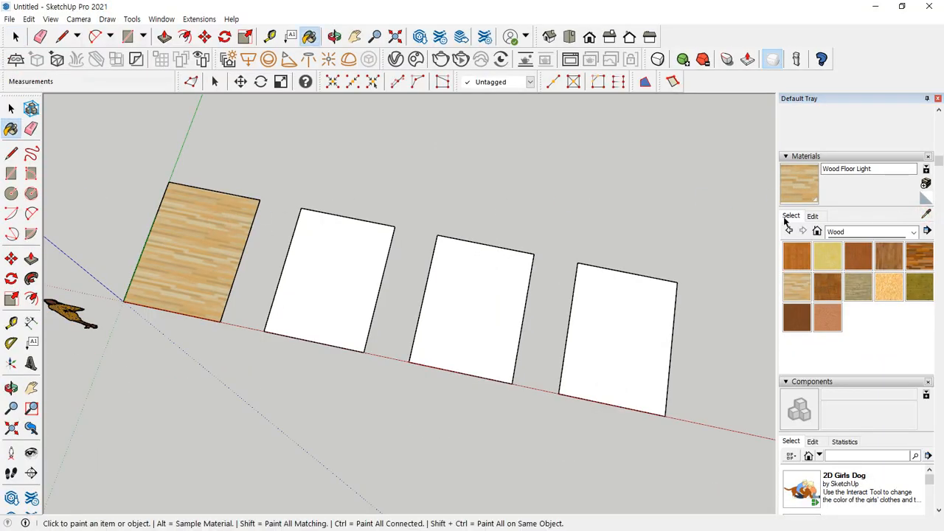
# Paint the second rectangle with Wood Cherry Original from the Wood collection
pyautogui.click(861, 256)
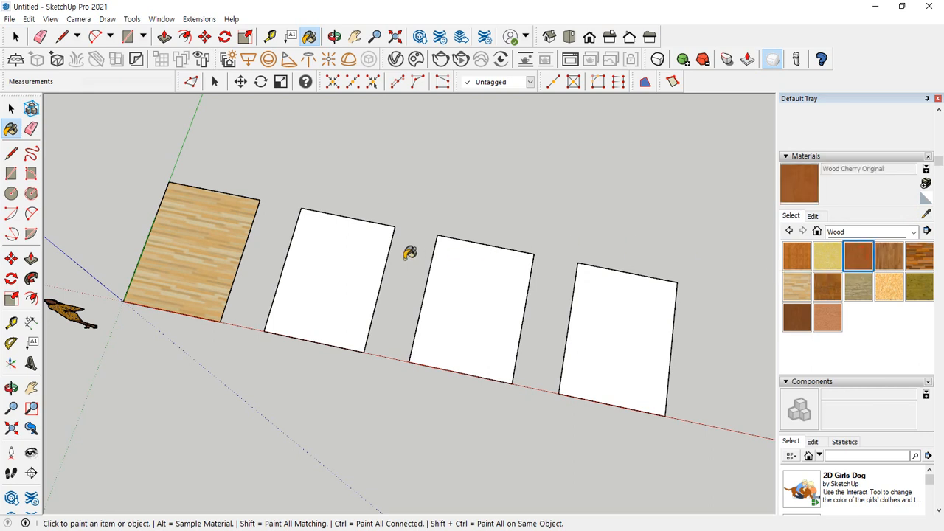
pyautogui.click(334, 259)
pyautogui.hotkey('ctrl', '2')
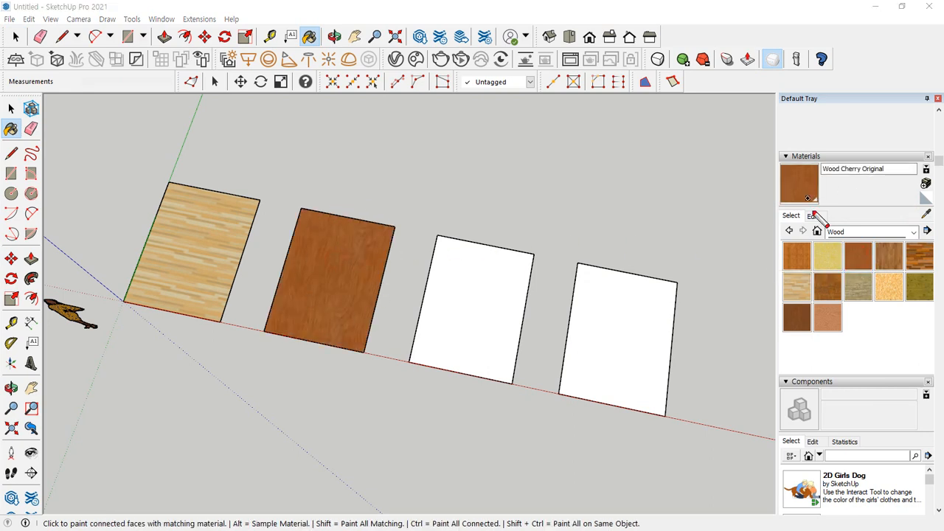
pyautogui.moveTo(812, 215)
pyautogui.mouseDown()
pyautogui.moveTo(775, 173)
pyautogui.moveTo(838, 207)
pyautogui.moveTo(814, 216)
pyautogui.mouseUp()
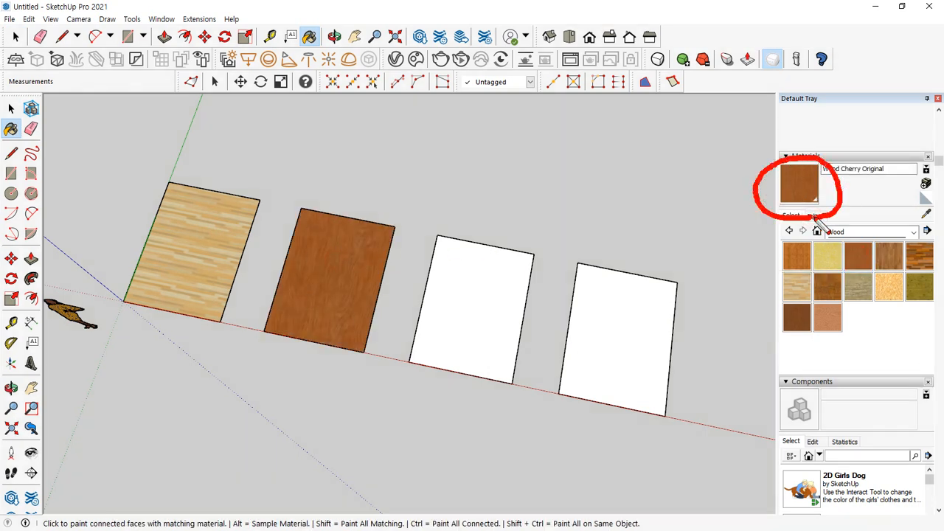
pyautogui.press('Escape')
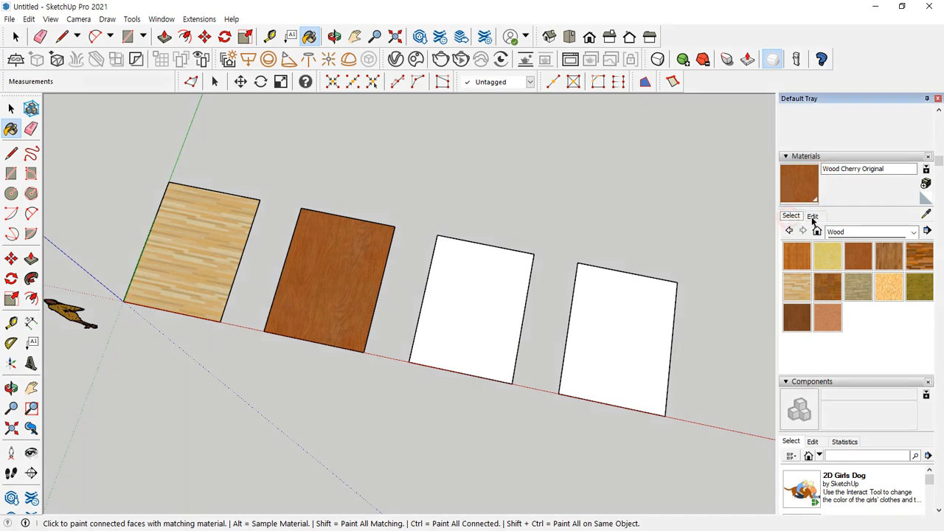
# Sample Wood Floor Light from the first rectangle and paint the second rectangle with it
pyautogui.click(927, 215)
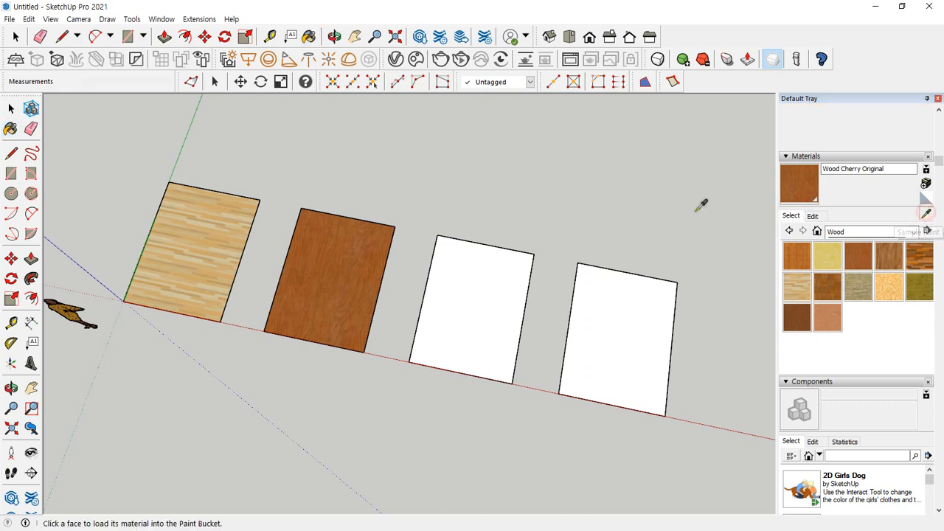
pyautogui.click(207, 214)
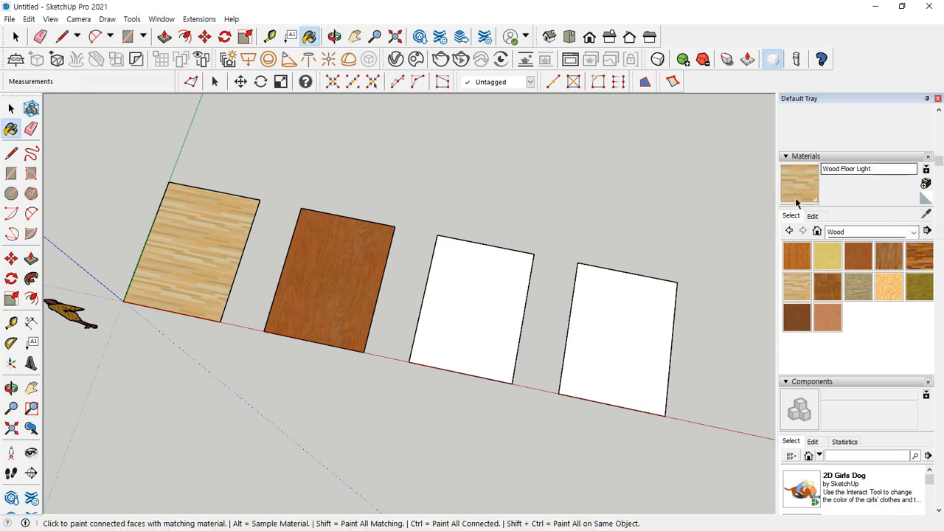
pyautogui.click(351, 250)
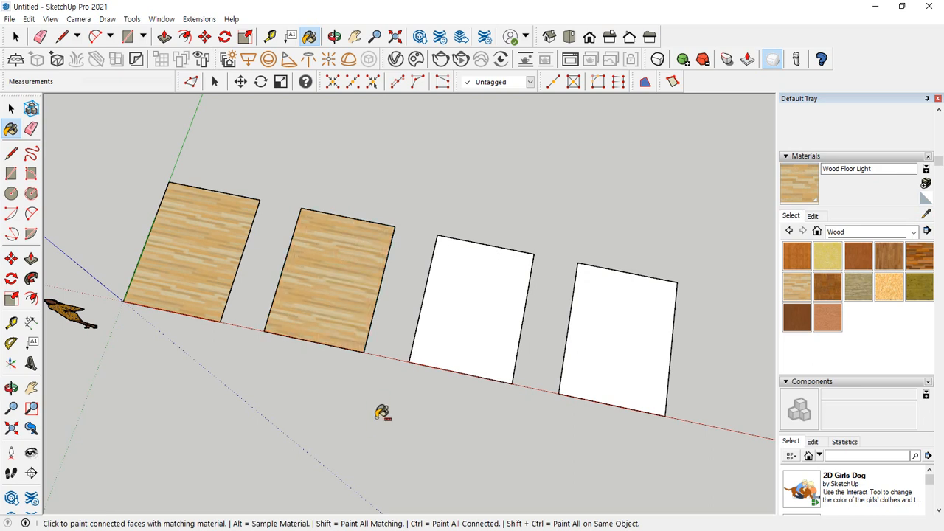
# Undo the second rectangle's last repaint, and paint the third rectangle with Wood Cherry Original sampled from the second
pyautogui.hotkey('ctrl', 'z')
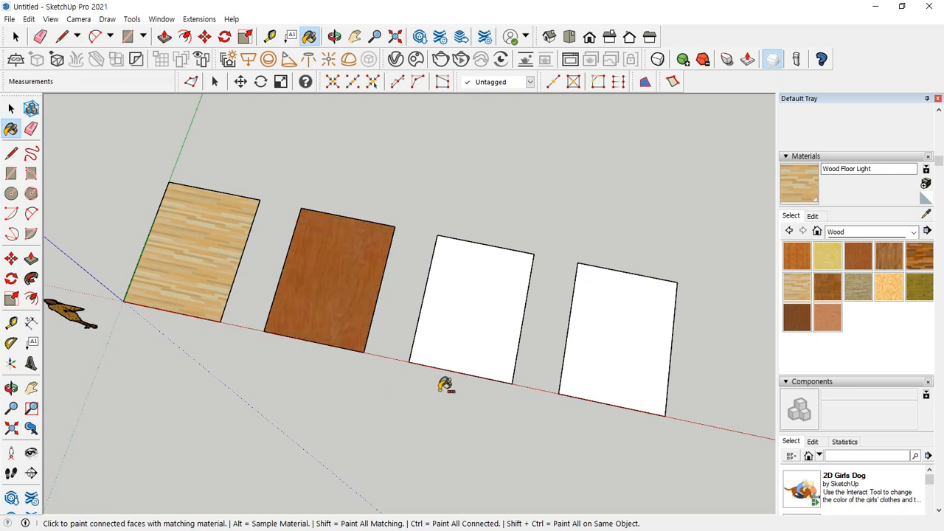
pyautogui.click(927, 215)
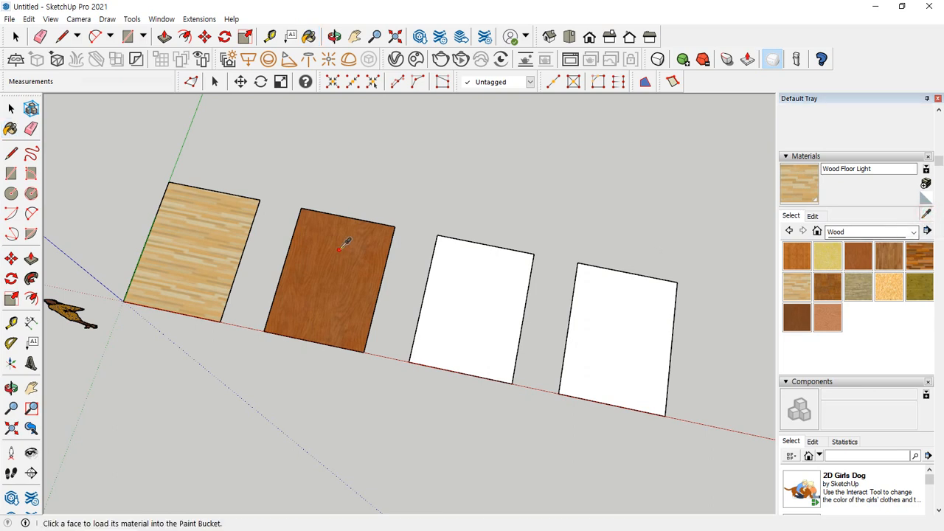
pyautogui.click(340, 249)
pyautogui.click(461, 274)
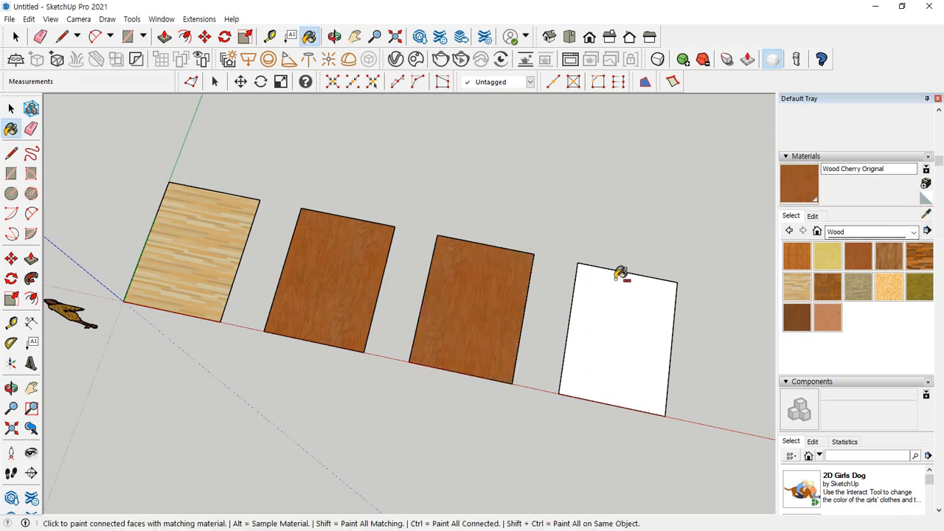
# Sample Wood Floor Light from the first rectangle and paint the third rectangle with it
pyautogui.click(926, 215)
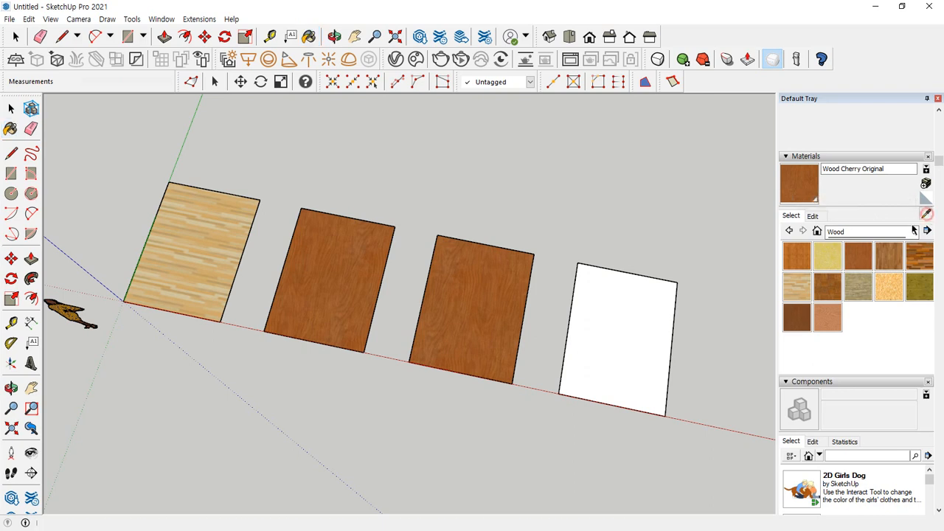
pyautogui.click(186, 219)
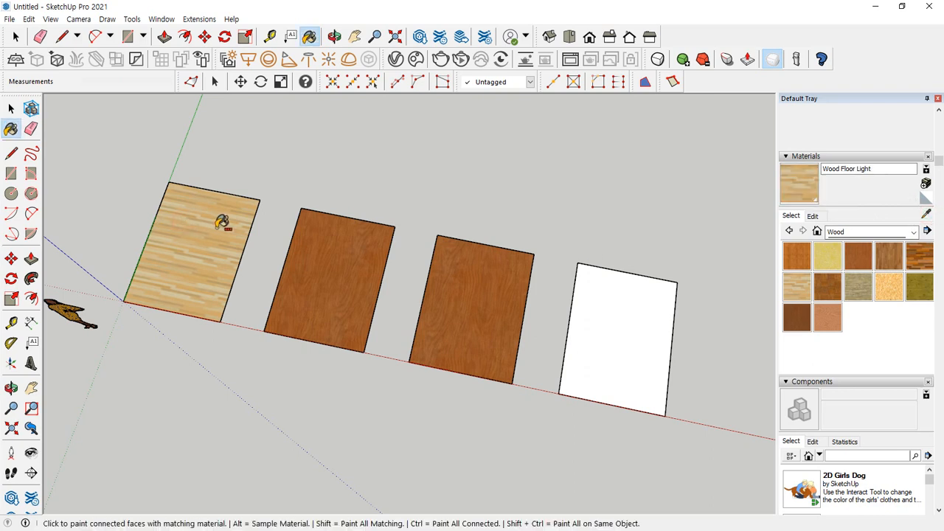
pyautogui.click(463, 267)
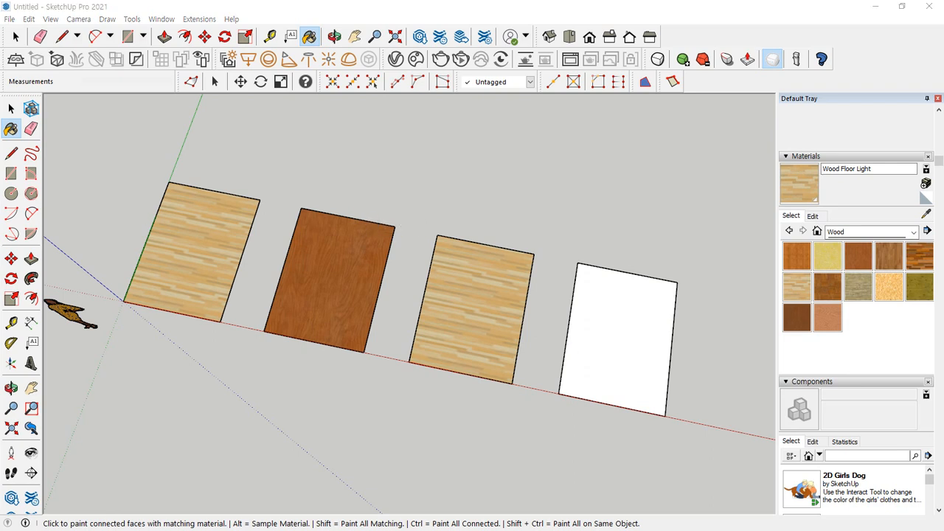
# Replace the Wood Floor Light material's texture image with 나무_001_1.jpg from the 무늬목 folder in 99. 맵핑소스 > 첫번째
pyautogui.click(14, 111)
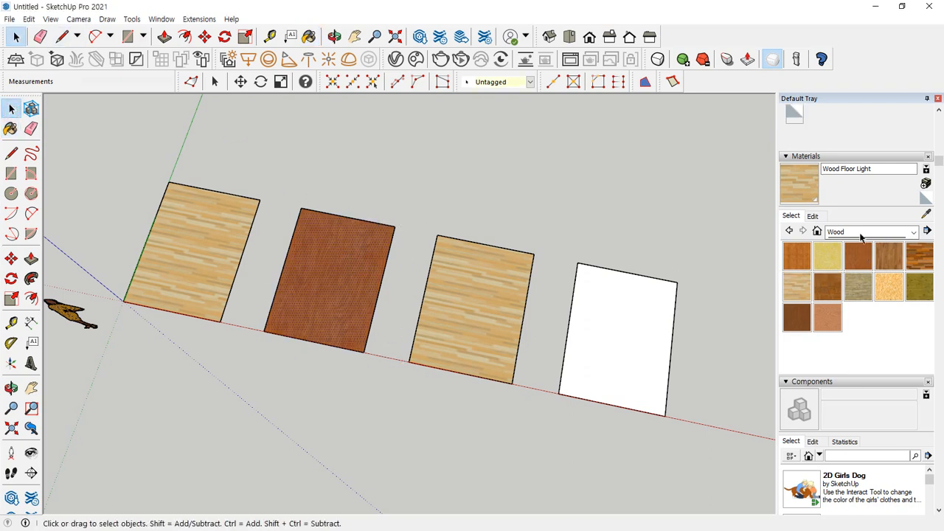
pyautogui.click(812, 216)
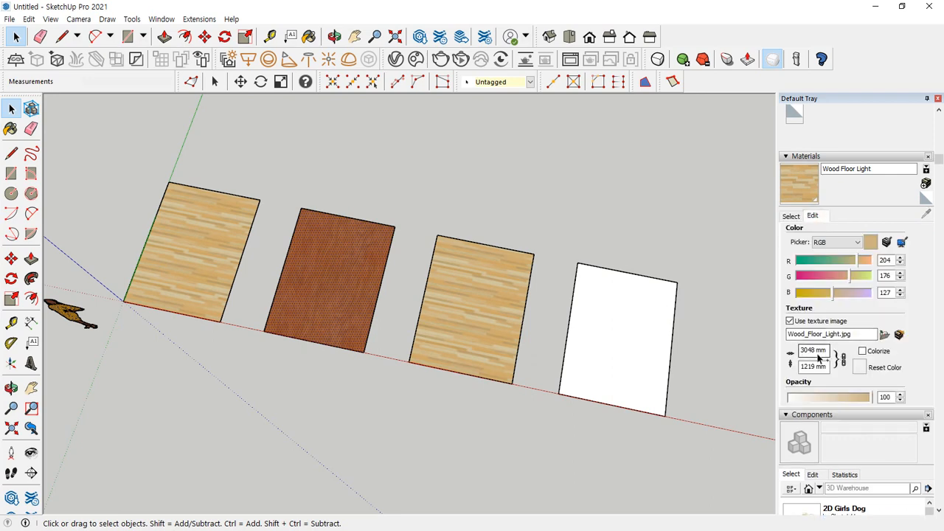
pyautogui.moveTo(767, 344); pyautogui.dragTo(922, 343)
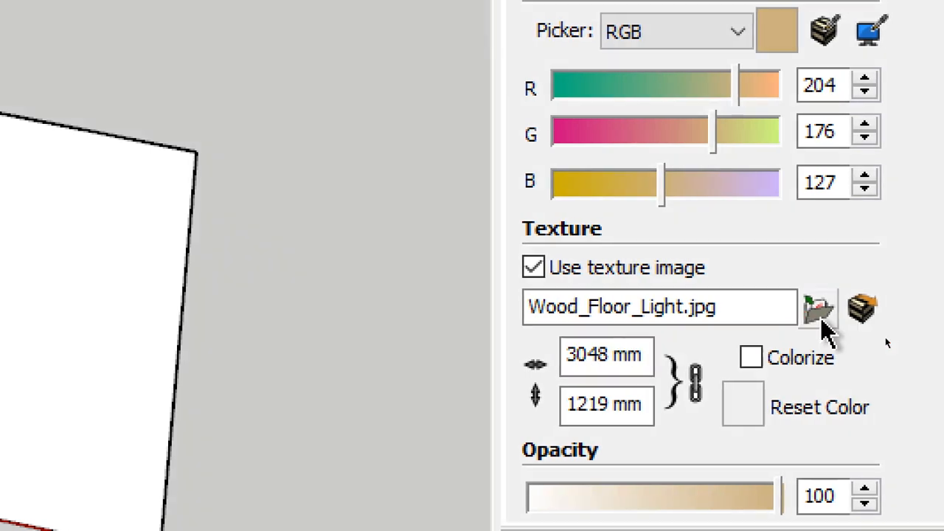
pyautogui.click(817, 314)
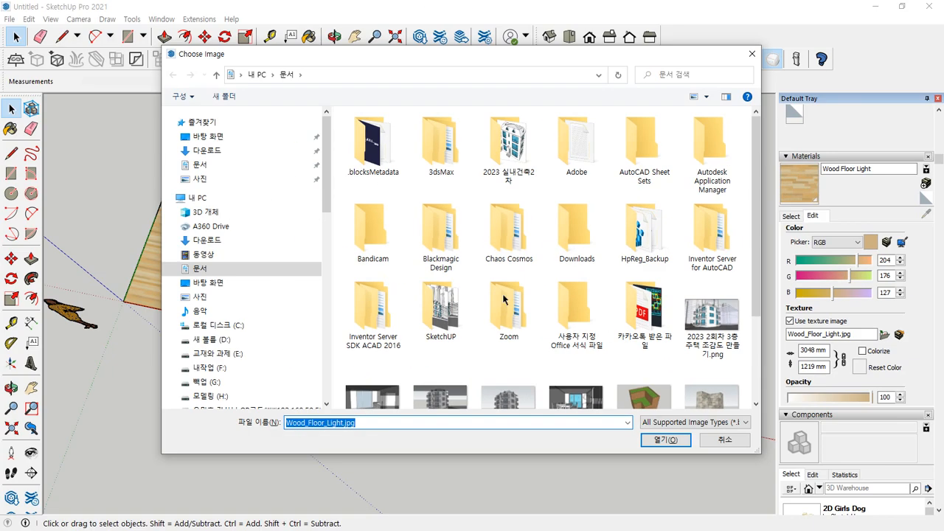
pyautogui.click(219, 340)
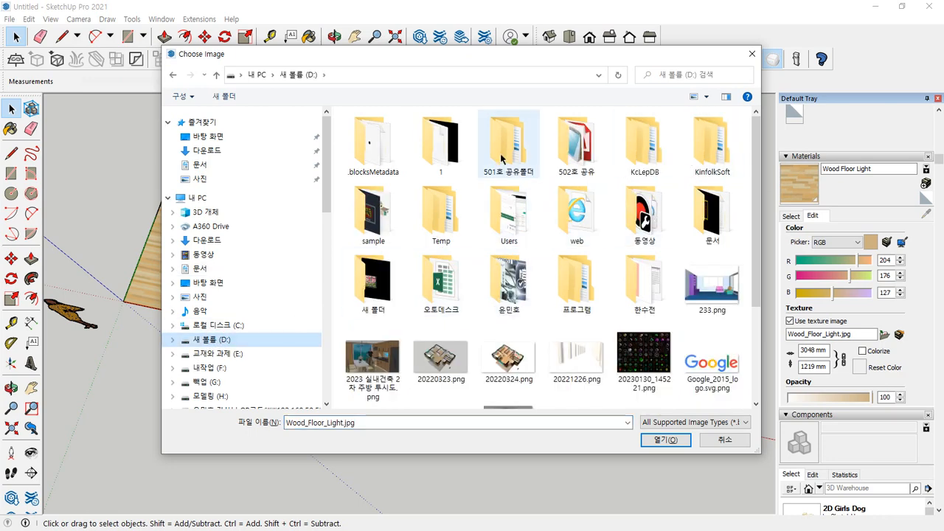
pyautogui.doubleClick(568, 144)
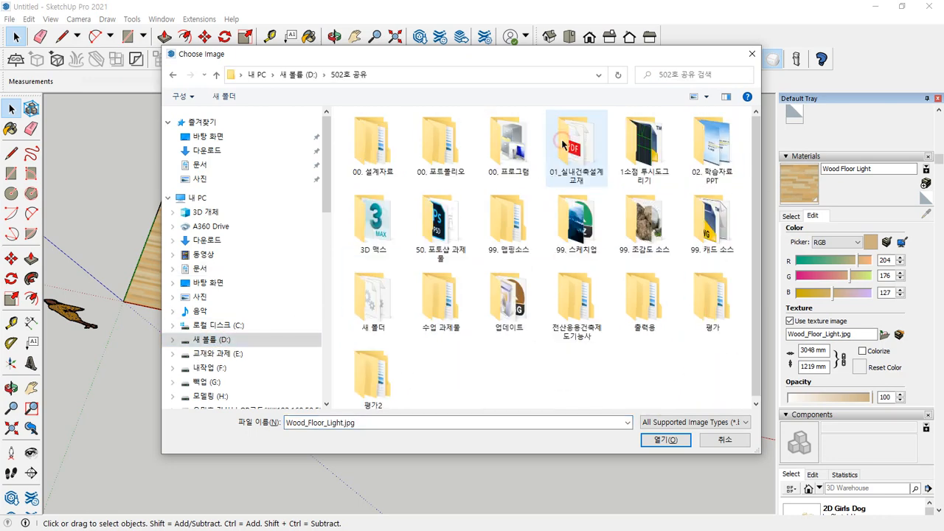
pyautogui.doubleClick(508, 219)
pyautogui.click(431, 144)
pyautogui.doubleClick(432, 144)
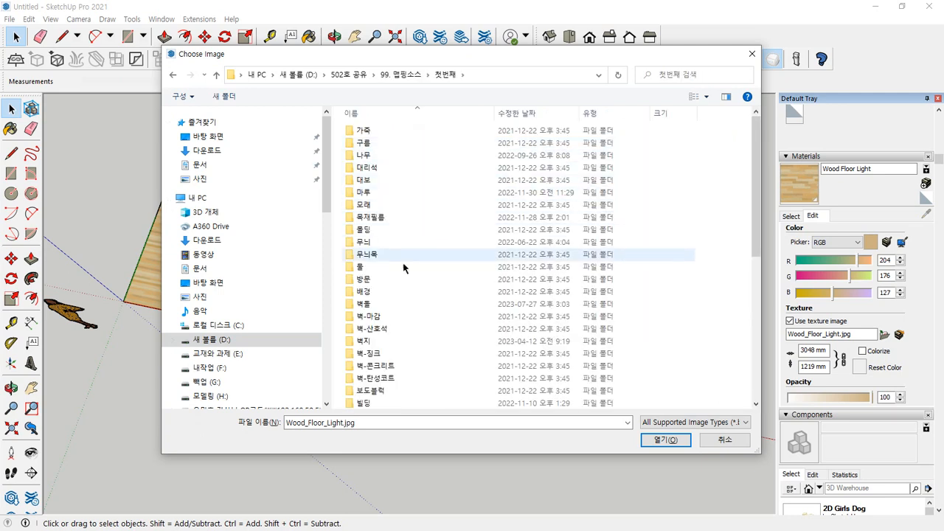
pyautogui.doubleClick(365, 254)
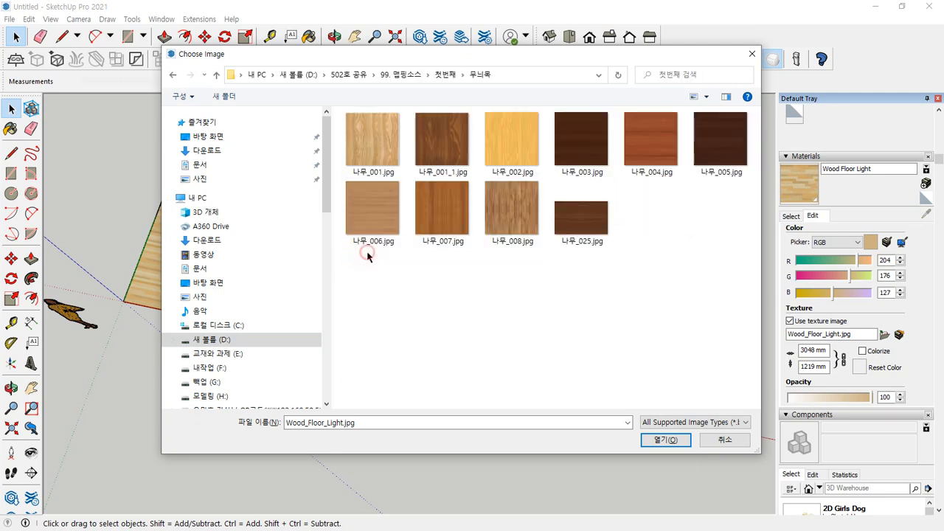
pyautogui.click(436, 144)
pyautogui.click(659, 440)
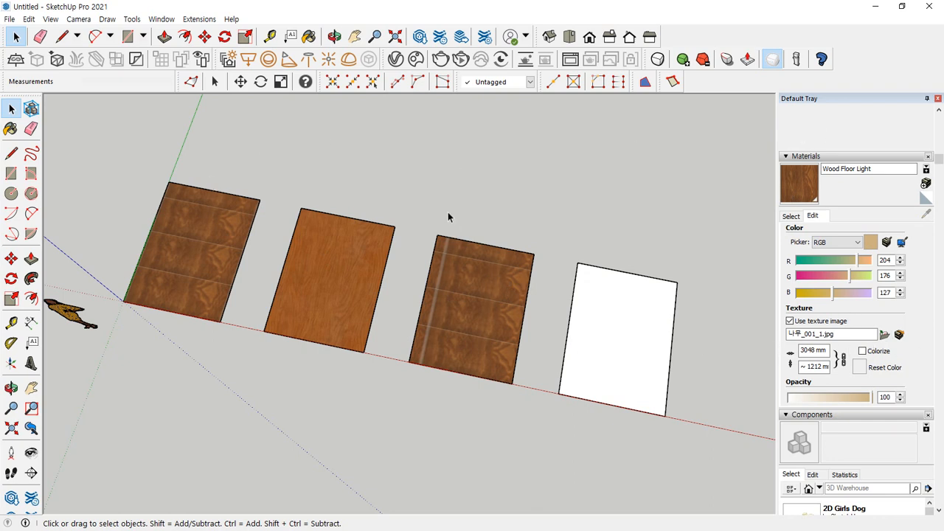
# Import 산호석_005.jpg as a texture and apply it to the third rectangle, sized along its edge on the red axis
pyautogui.click(10, 19)
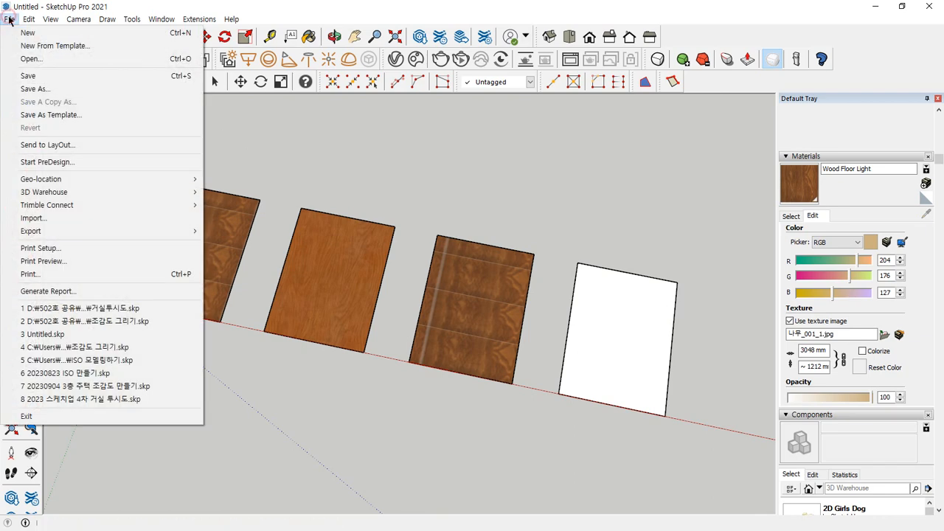
pyautogui.click(57, 220)
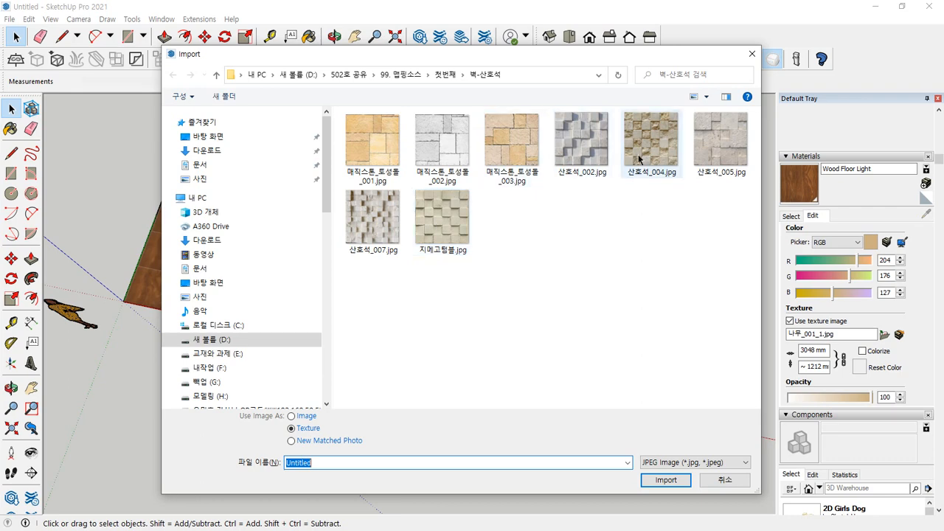
pyautogui.click(720, 141)
pyautogui.click(666, 480)
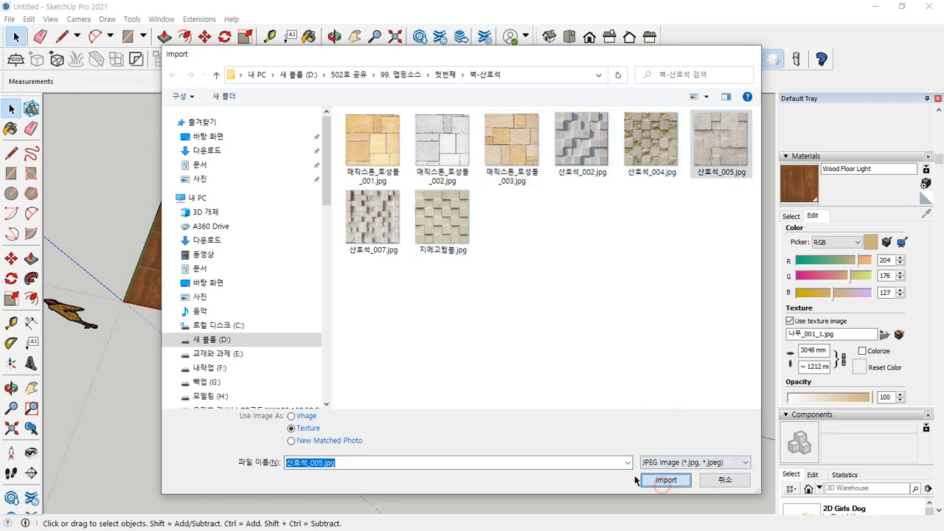
pyautogui.click(409, 361)
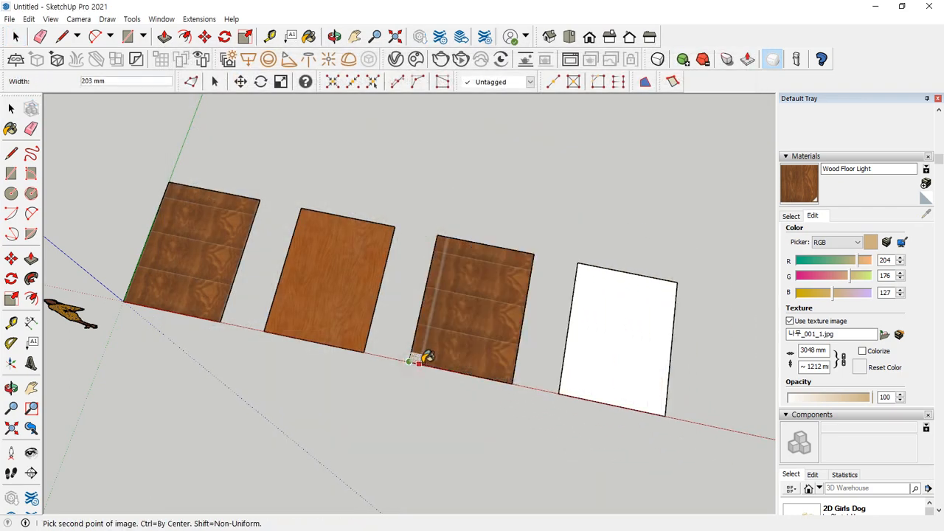
pyautogui.click(514, 381)
pyautogui.click(497, 212)
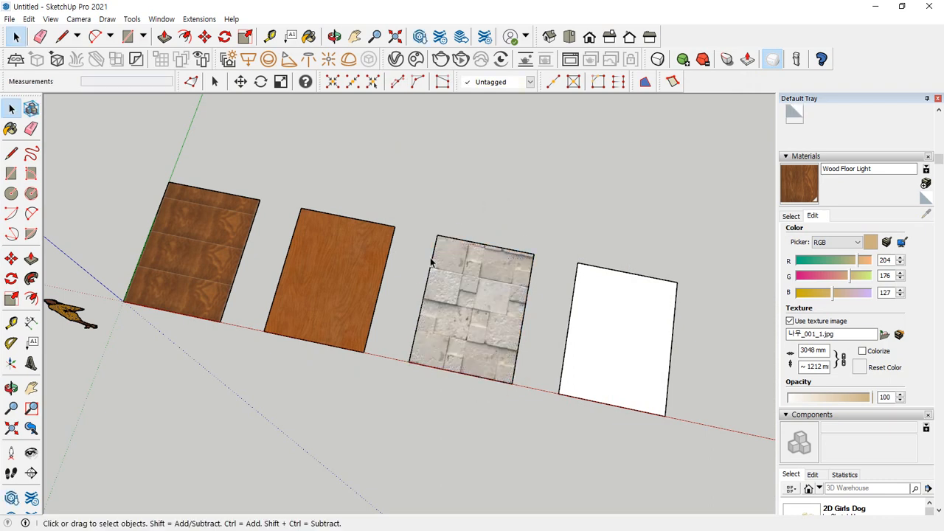
pyautogui.click(335, 281)
pyautogui.click(476, 302)
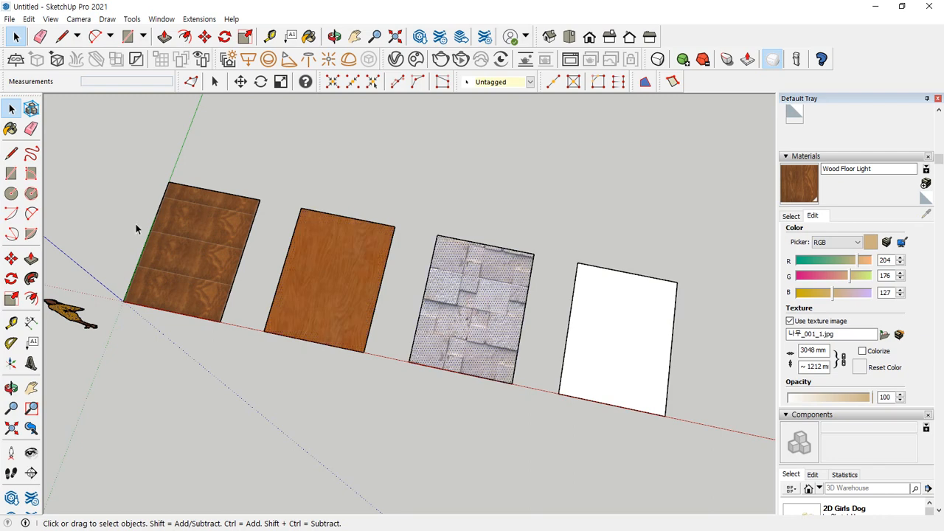
pyautogui.click(211, 237)
pyautogui.click(477, 301)
pyautogui.click(542, 171)
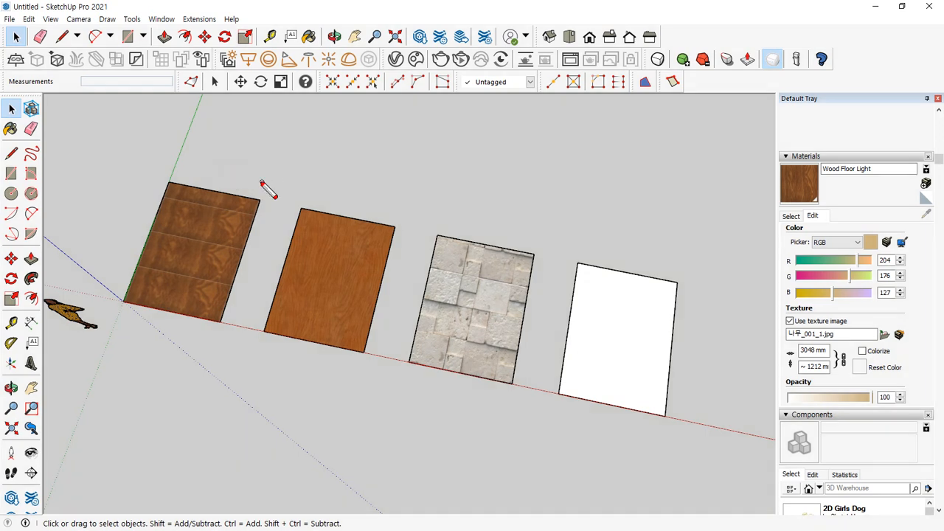
pyautogui.moveTo(241, 177)
pyautogui.mouseDown()
pyautogui.moveTo(275, 187)
pyautogui.moveTo(352, 185)
pyautogui.mouseUp()
pyautogui.press('Escape')
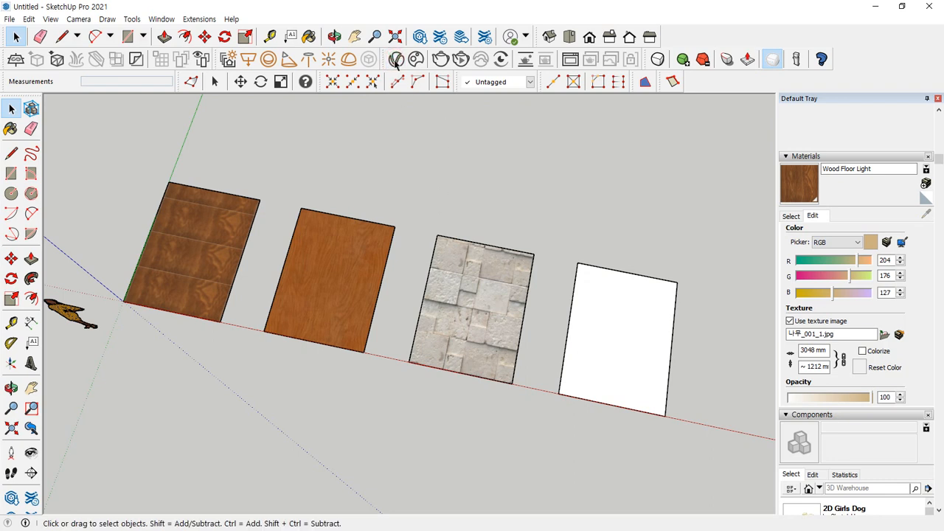
# Open the V-Ray Asset Editor, list only the materials, and expand its material library and preview panes
pyautogui.click(396, 59)
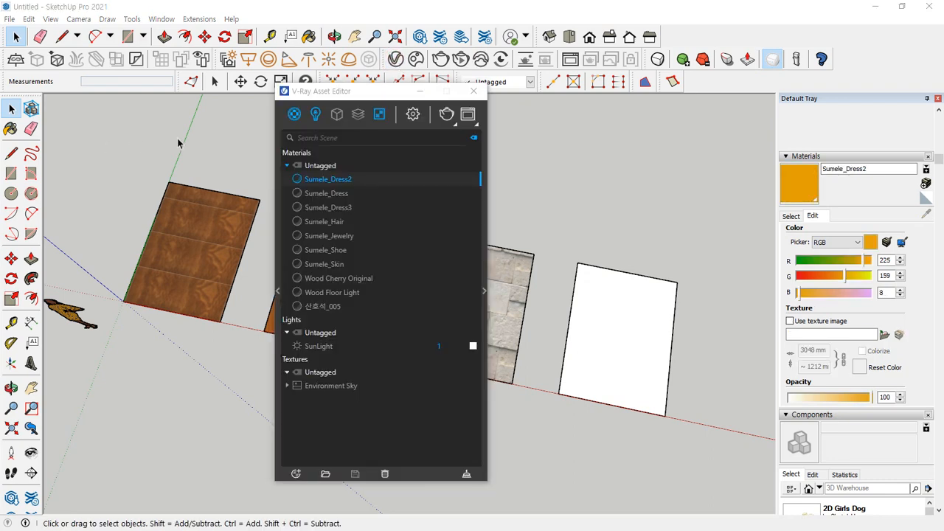
pyautogui.click(315, 118)
pyautogui.click(293, 114)
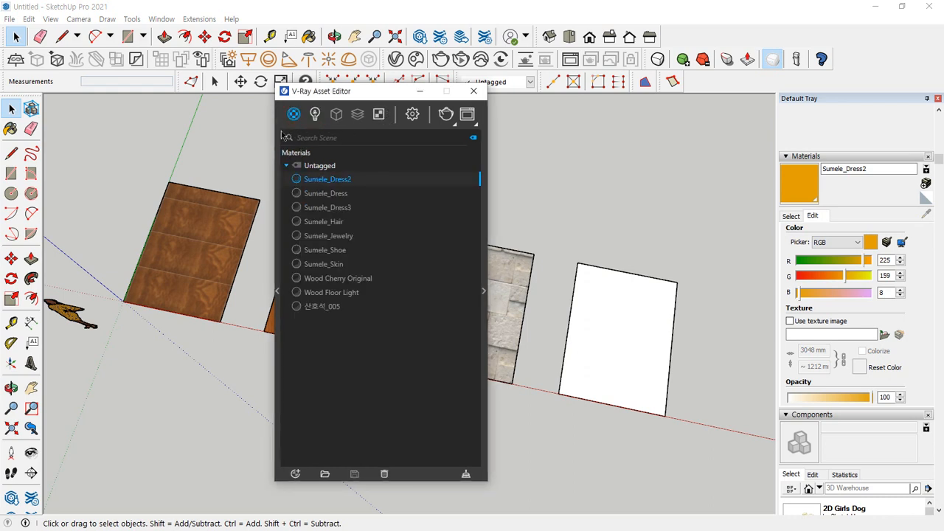
pyautogui.click(484, 293)
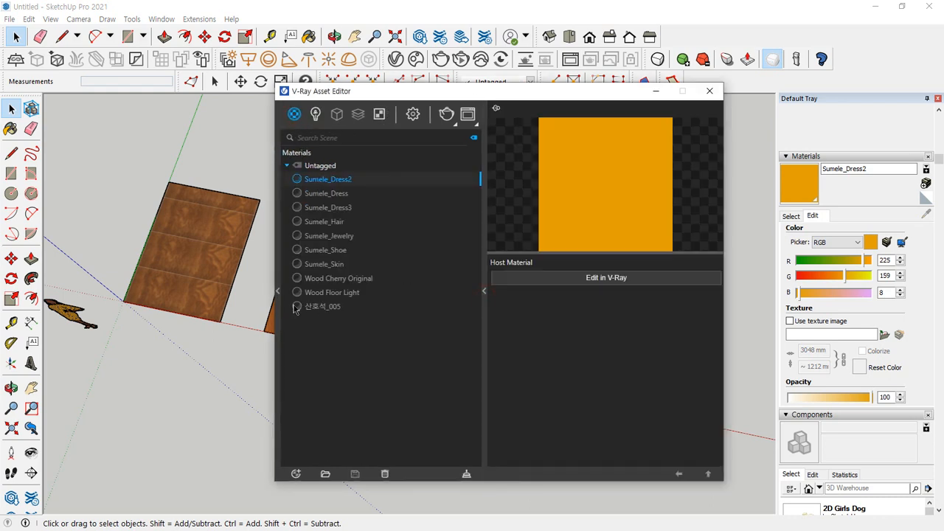
pyautogui.click(278, 293)
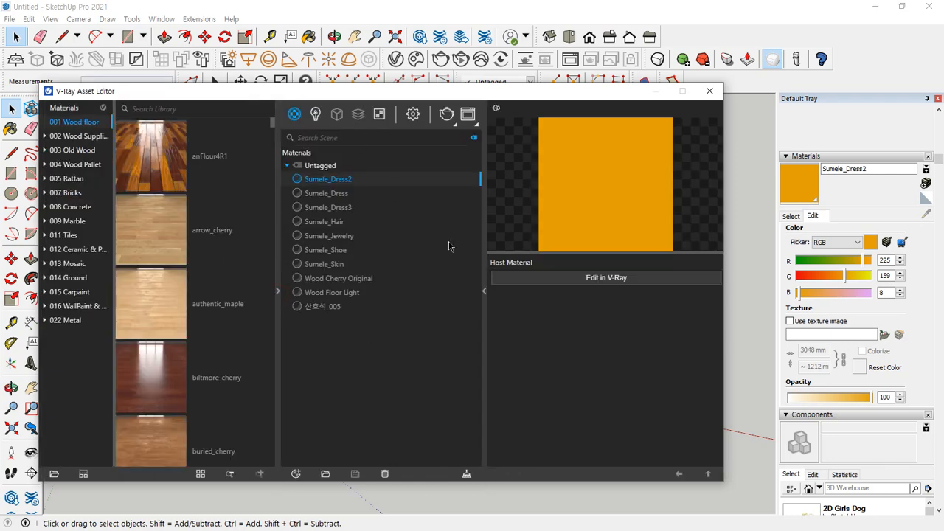
pyautogui.moveTo(409, 97); pyautogui.dragTo(574, 230)
pyautogui.moveTo(236, 174)
pyautogui.mouseDown()
pyautogui.moveTo(277, 127)
pyautogui.moveTo(290, 150)
pyautogui.moveTo(558, 361)
pyautogui.moveTo(532, 355)
pyautogui.moveTo(553, 345)
pyautogui.mouseUp()
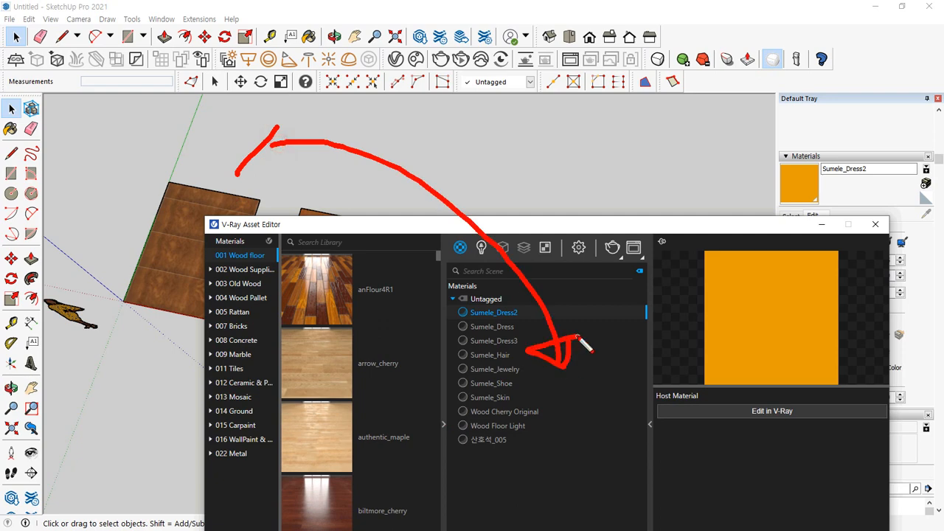
pyautogui.press('Escape')
pyautogui.click(516, 225)
pyautogui.moveTo(516, 225); pyautogui.dragTo(425, 26)
pyautogui.moveTo(390, 67)
pyautogui.mouseDown()
pyautogui.moveTo(353, 41)
pyautogui.moveTo(395, 62)
pyautogui.moveTo(352, 66)
pyautogui.moveTo(369, 37)
pyautogui.moveTo(389, 66)
pyautogui.mouseUp()
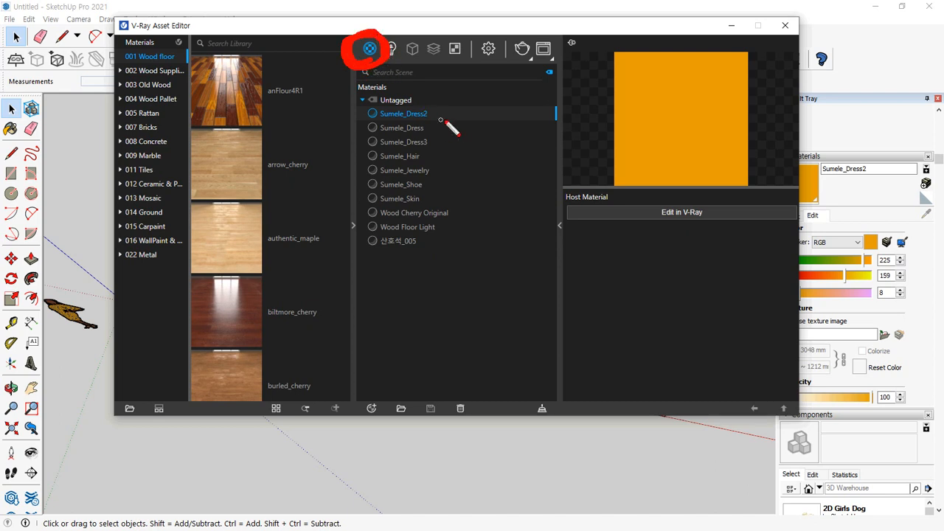
pyautogui.moveTo(458, 94)
pyautogui.mouseDown()
pyautogui.moveTo(481, 141)
pyautogui.moveTo(485, 258)
pyautogui.moveTo(474, 260)
pyautogui.mouseUp()
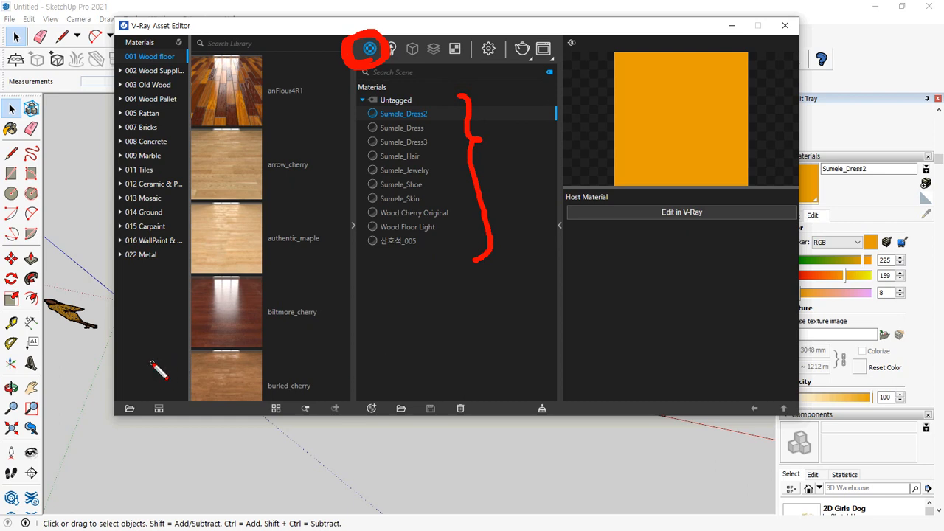
pyautogui.moveTo(151, 362); pyautogui.dragTo(489, 357)
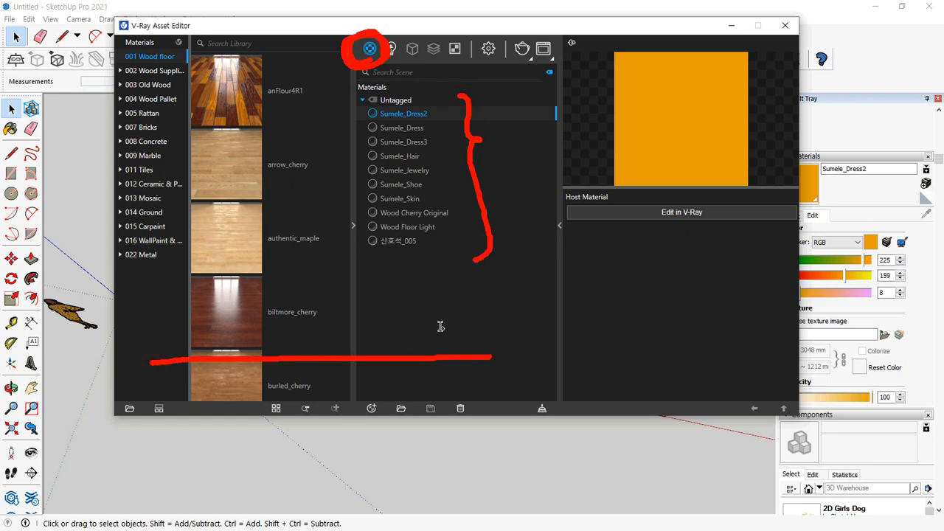
pyautogui.moveTo(434, 260)
pyautogui.mouseDown()
pyautogui.moveTo(376, 213)
pyautogui.moveTo(490, 142)
pyautogui.moveTo(446, 250)
pyautogui.mouseUp()
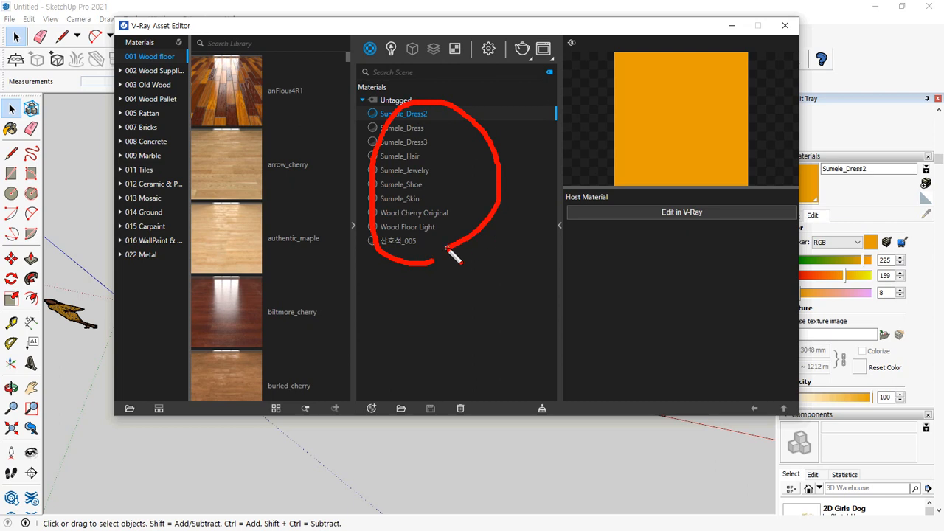
# Examine the previews of the scene materials Wood Cherry Original, Wood Floor Light and 산호석_005
pyautogui.click(413, 213)
pyautogui.moveTo(690, 101); pyautogui.dragTo(702, 126)
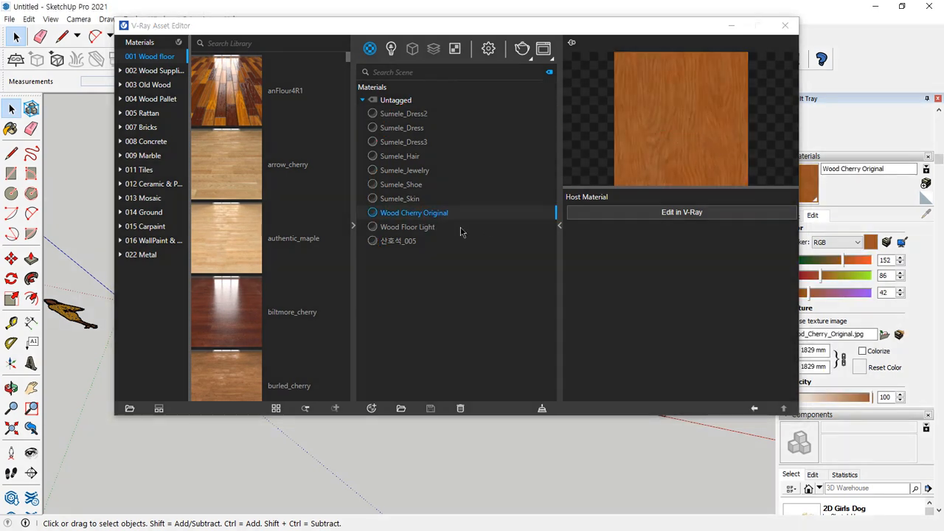
pyautogui.click(427, 227)
pyautogui.click(390, 241)
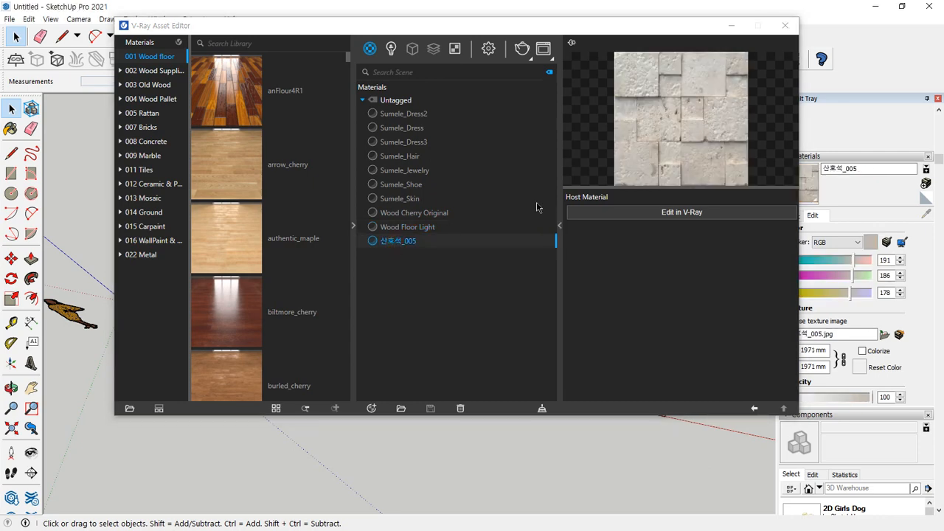
pyautogui.moveTo(635, 164); pyautogui.dragTo(664, 172)
pyautogui.moveTo(450, 262)
pyautogui.mouseDown()
pyautogui.moveTo(487, 214)
pyautogui.moveTo(432, 104)
pyautogui.moveTo(482, 221)
pyautogui.moveTo(486, 126)
pyautogui.moveTo(449, 229)
pyautogui.mouseUp()
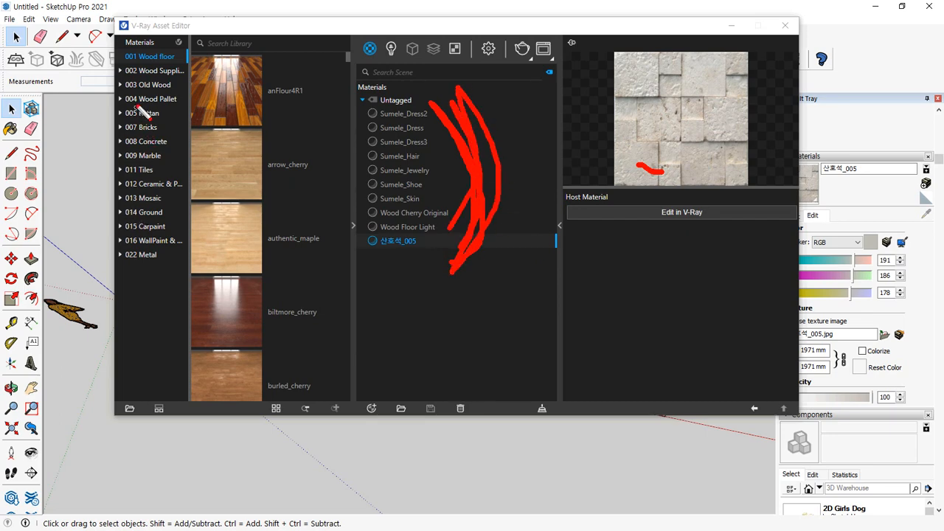
# Widen the material library's category list and browse the 002 Wood Supplies and 001 Wood floor categories
pyautogui.moveTo(137, 107)
pyautogui.mouseDown()
pyautogui.moveTo(125, 52)
pyautogui.moveTo(181, 251)
pyautogui.moveTo(147, 107)
pyautogui.mouseUp()
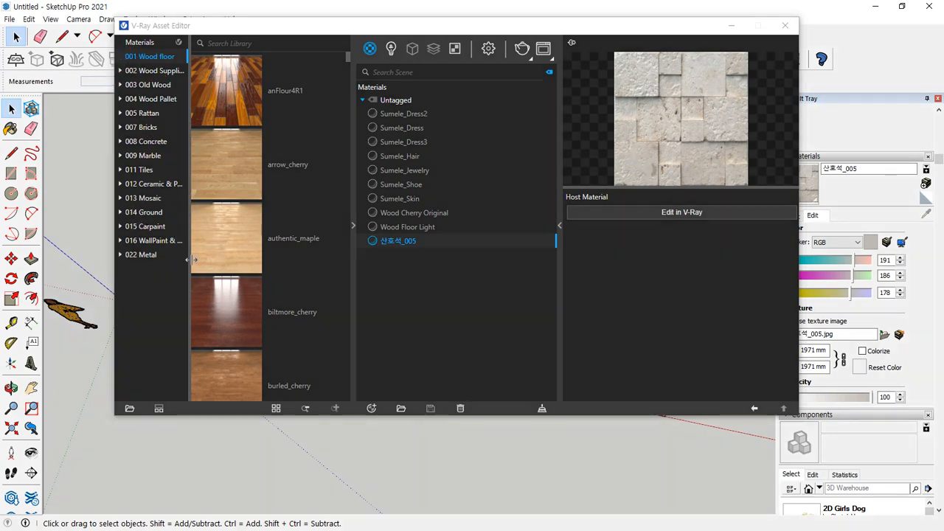
pyautogui.moveTo(190, 259); pyautogui.dragTo(215, 255)
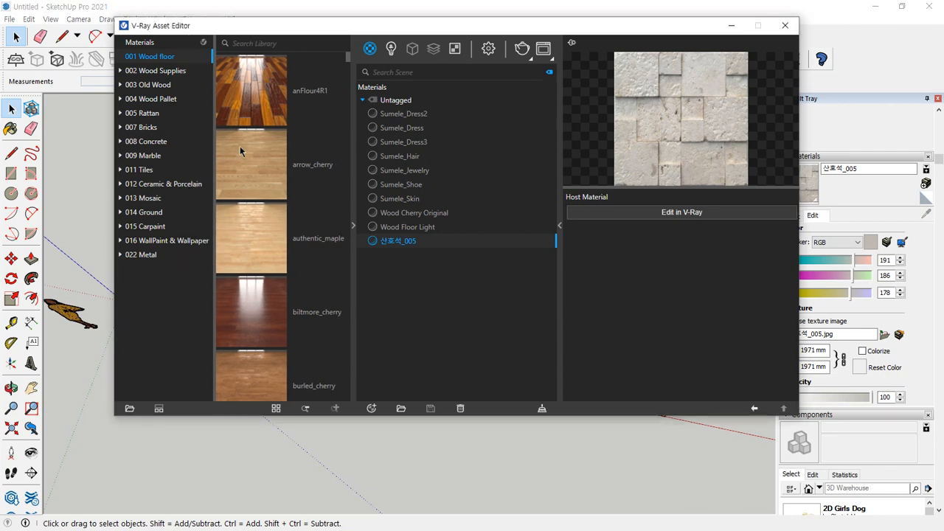
pyautogui.click(140, 72)
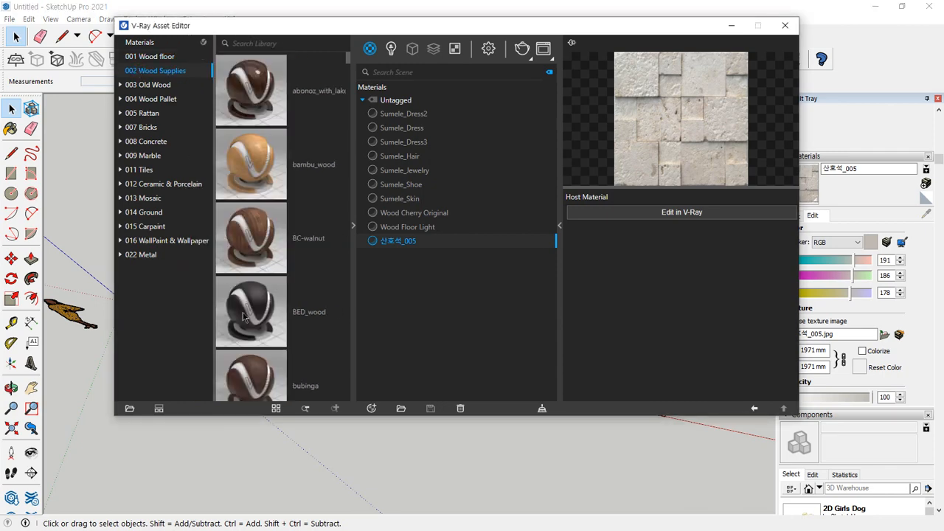
pyautogui.click(171, 59)
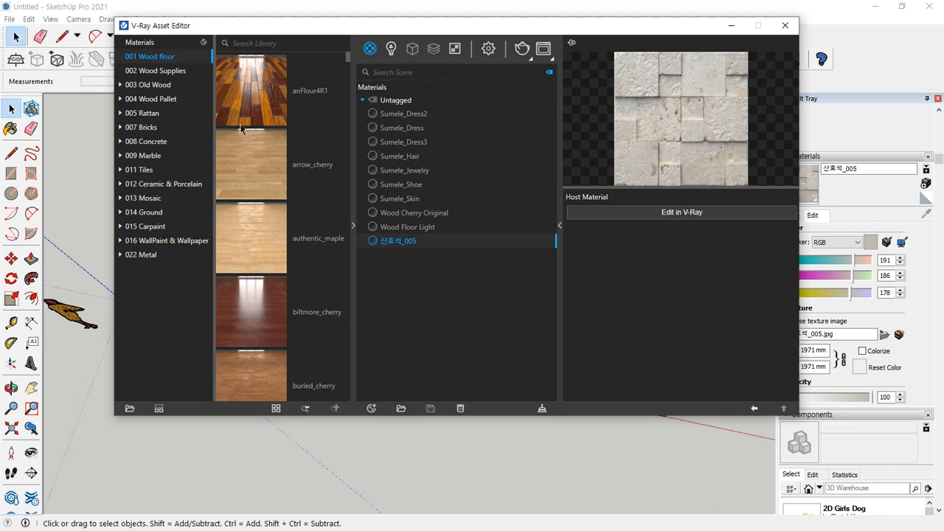
# Add the arrow_cherry material from the 001 Wood floor library category to the scene's materials
pyautogui.click(253, 171)
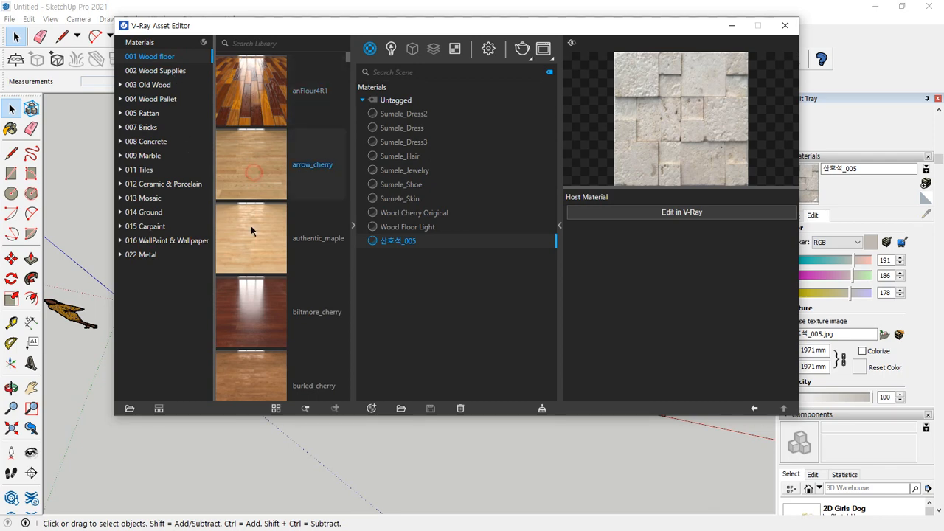
pyautogui.hotkey('ctrl', '2')
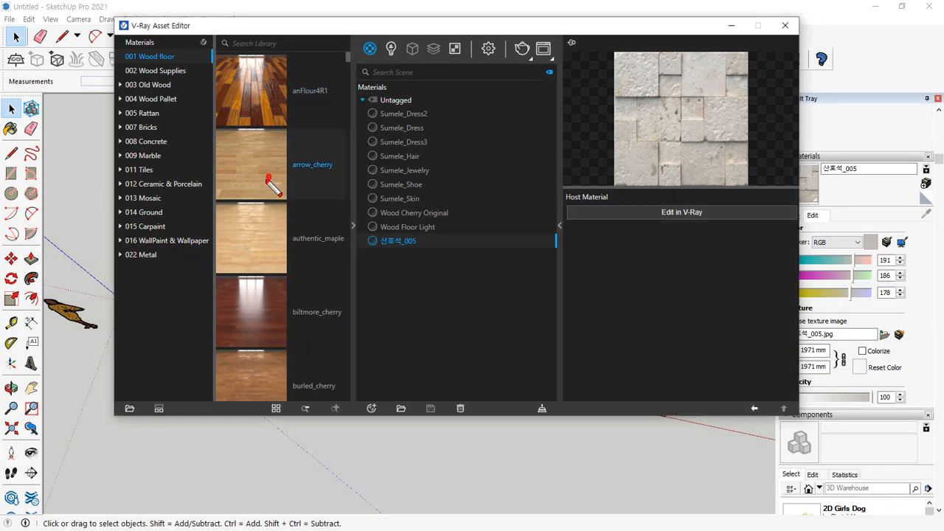
pyautogui.moveTo(267, 177)
pyautogui.mouseDown()
pyautogui.moveTo(257, 150)
pyautogui.moveTo(258, 174)
pyautogui.moveTo(253, 164)
pyautogui.moveTo(421, 283)
pyautogui.moveTo(419, 294)
pyautogui.mouseUp()
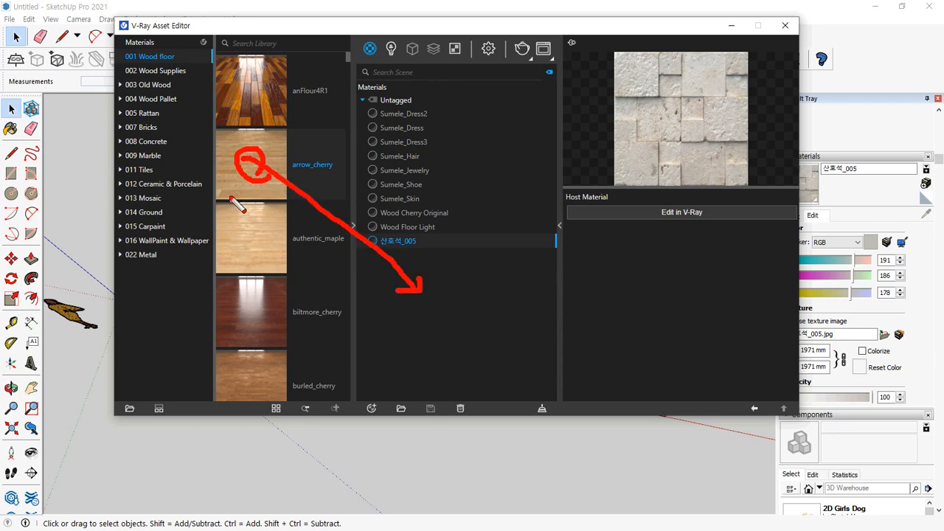
pyautogui.press('Escape')
pyautogui.moveTo(251, 156); pyautogui.dragTo(431, 292)
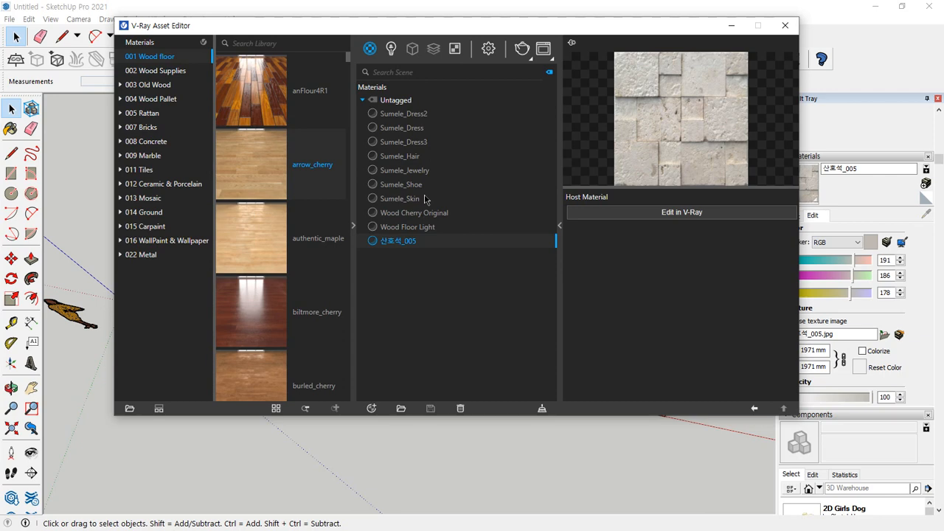
pyautogui.click(409, 256)
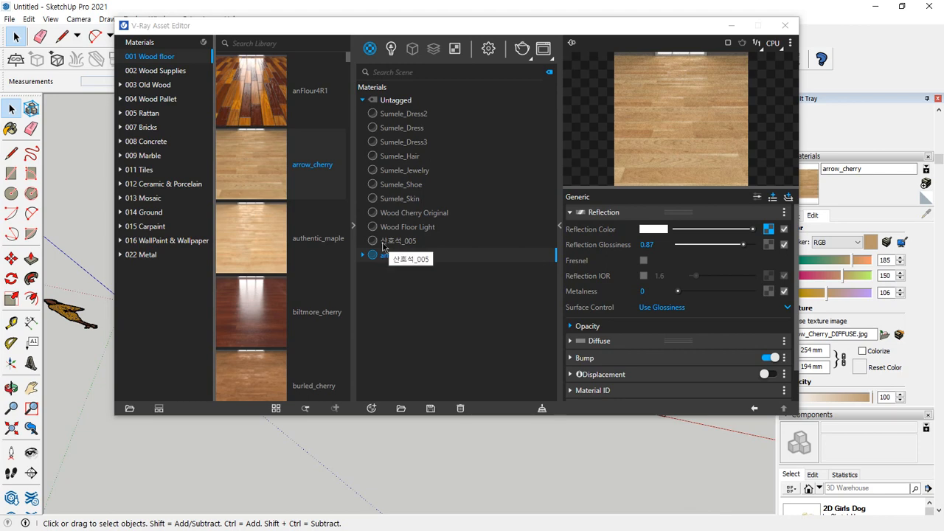
pyautogui.moveTo(171, 48)
pyautogui.mouseDown()
pyautogui.moveTo(154, 175)
pyautogui.moveTo(243, 74)
pyautogui.moveTo(189, 58)
pyautogui.mouseUp()
pyautogui.moveTo(269, 176)
pyautogui.mouseDown()
pyautogui.moveTo(391, 304)
pyautogui.moveTo(404, 293)
pyautogui.moveTo(371, 310)
pyautogui.mouseUp()
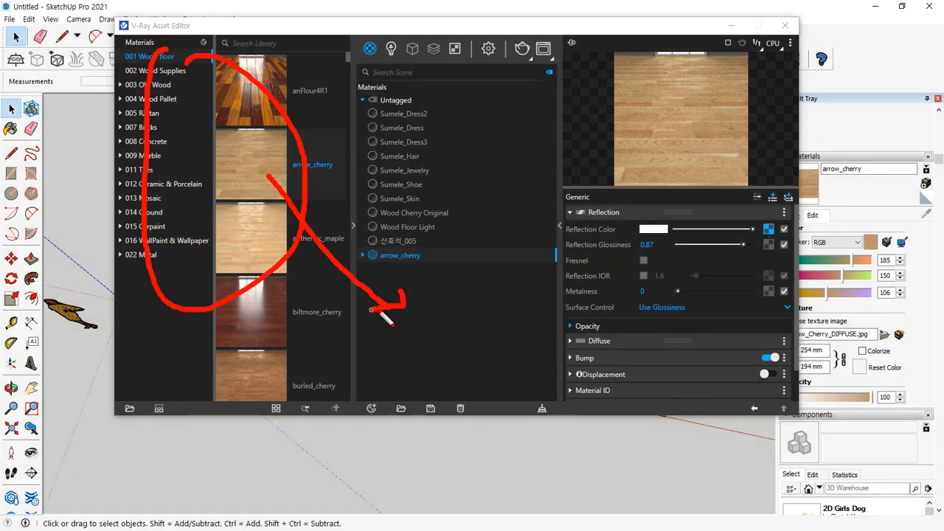
pyautogui.moveTo(450, 322)
pyautogui.mouseDown()
pyautogui.moveTo(428, 316)
pyautogui.moveTo(463, 326)
pyautogui.mouseUp()
pyautogui.press('Escape')
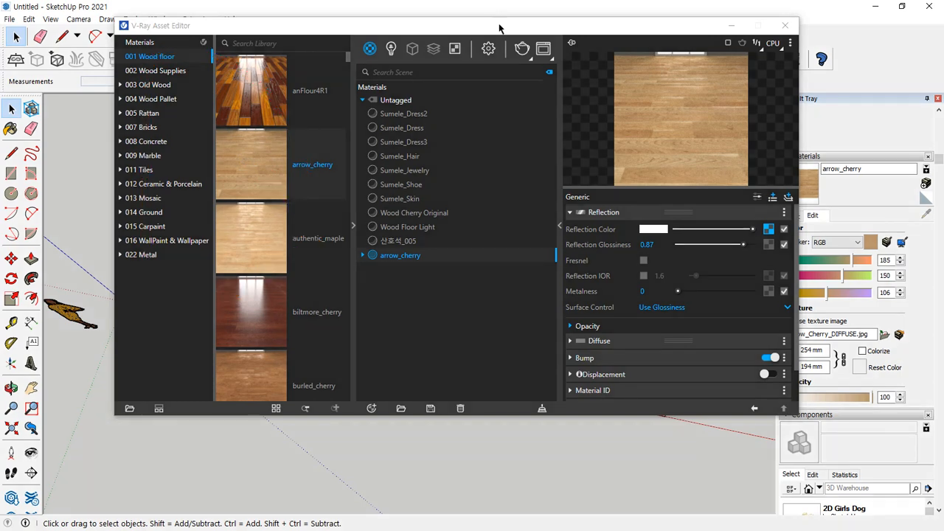
# Move the V-Ray Asset Editor aside and apply the arrow_cherry scene material to the blank fourth rectangle
pyautogui.moveTo(499, 29)
pyautogui.mouseDown()
pyautogui.moveTo(359, 70)
pyautogui.moveTo(115, 71)
pyautogui.moveTo(128, 70)
pyautogui.mouseUp()
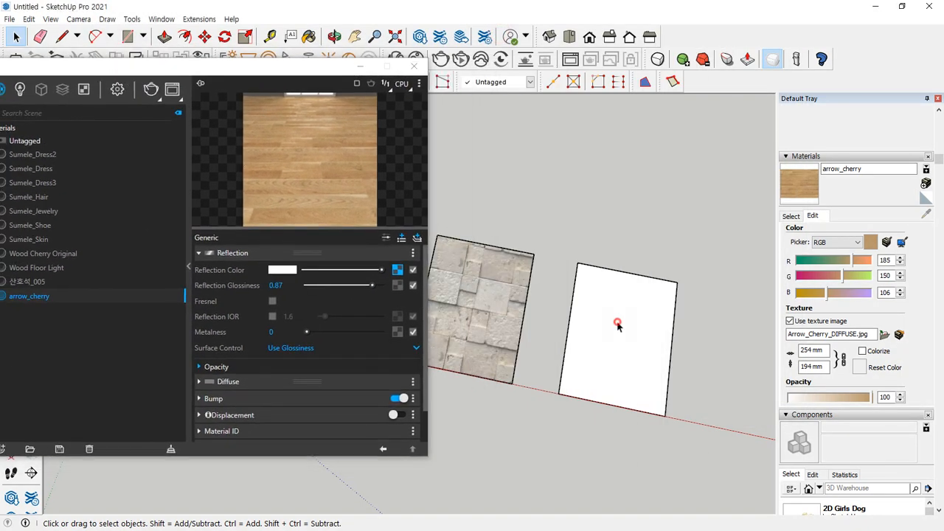
pyautogui.click(616, 324)
pyautogui.moveTo(316, 214)
pyautogui.mouseDown()
pyautogui.moveTo(333, 184)
pyautogui.moveTo(324, 190)
pyautogui.moveTo(576, 293)
pyautogui.moveTo(567, 295)
pyautogui.mouseUp()
pyautogui.moveTo(623, 406)
pyautogui.mouseDown()
pyautogui.moveTo(569, 376)
pyautogui.moveTo(716, 332)
pyautogui.moveTo(666, 415)
pyautogui.moveTo(645, 416)
pyautogui.mouseUp()
pyautogui.press('Escape')
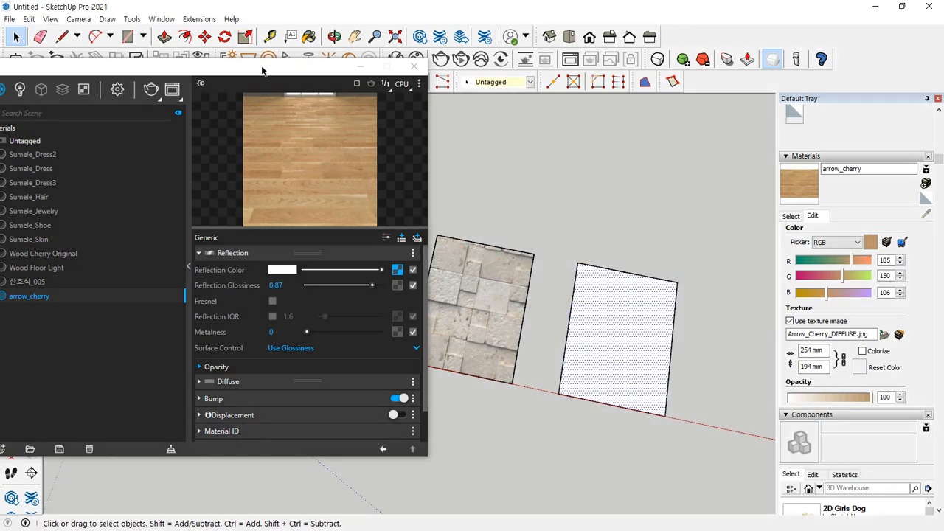
pyautogui.moveTo(264, 70); pyautogui.dragTo(293, 58)
pyautogui.rightClick(108, 291)
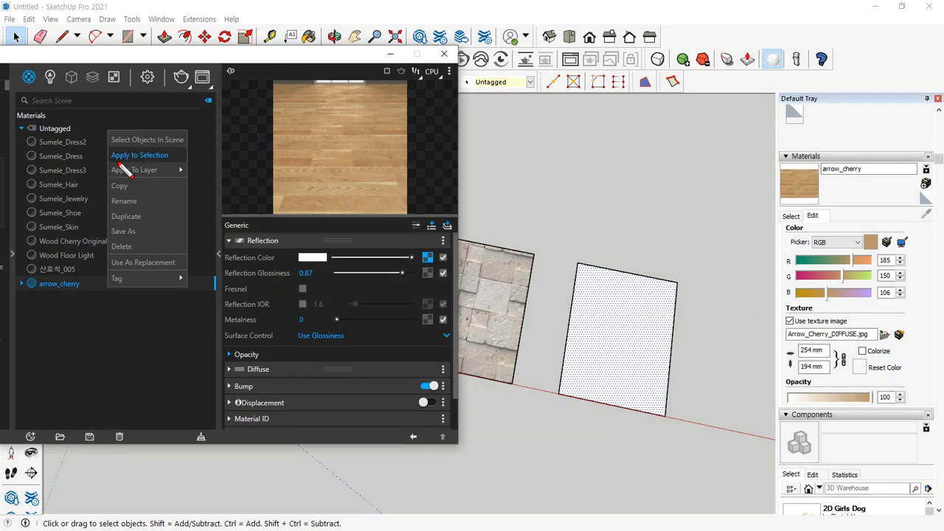
pyautogui.moveTo(110, 164); pyautogui.dragTo(161, 165)
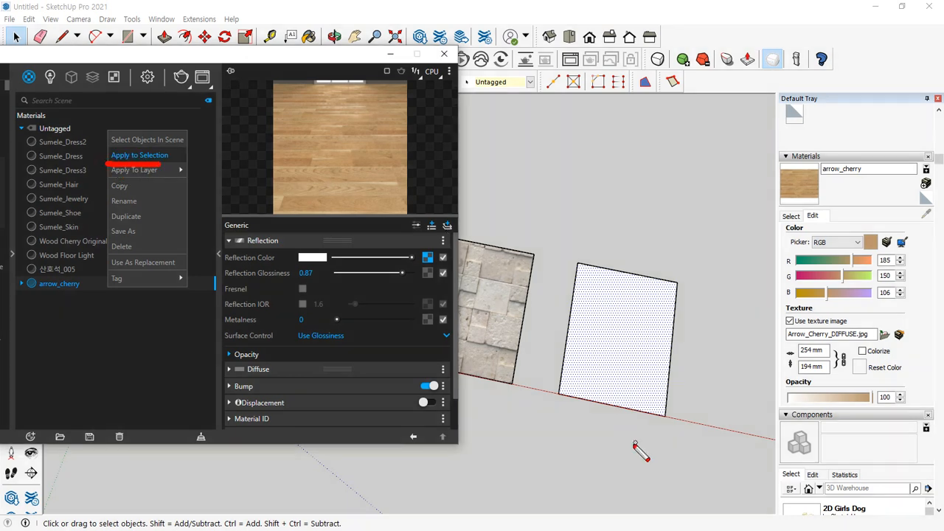
pyautogui.moveTo(630, 444)
pyautogui.mouseDown()
pyautogui.moveTo(597, 295)
pyautogui.moveTo(670, 406)
pyautogui.moveTo(623, 410)
pyautogui.mouseUp()
pyautogui.moveTo(607, 325)
pyautogui.mouseDown()
pyautogui.moveTo(580, 298)
pyautogui.moveTo(202, 161)
pyautogui.moveTo(200, 176)
pyautogui.mouseUp()
pyautogui.press('e')
pyautogui.moveTo(116, 177); pyautogui.dragTo(152, 178)
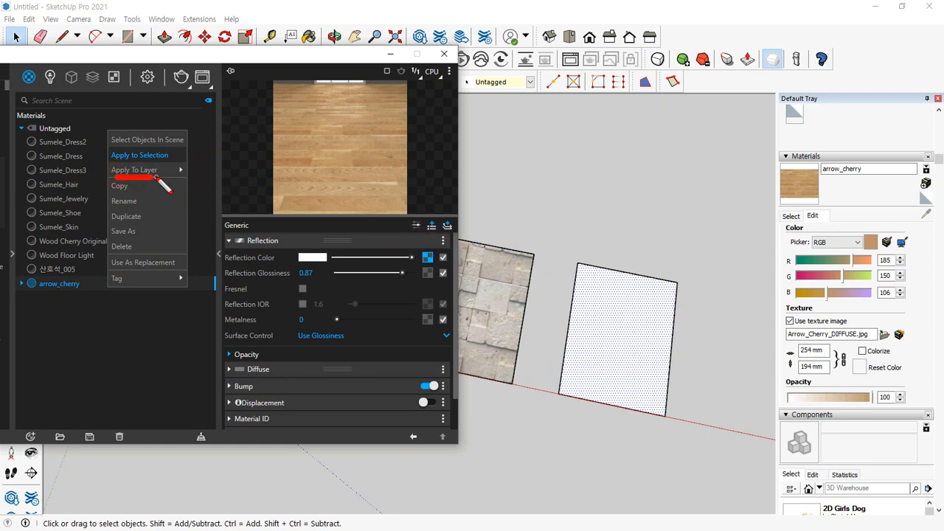
pyautogui.press('Escape')
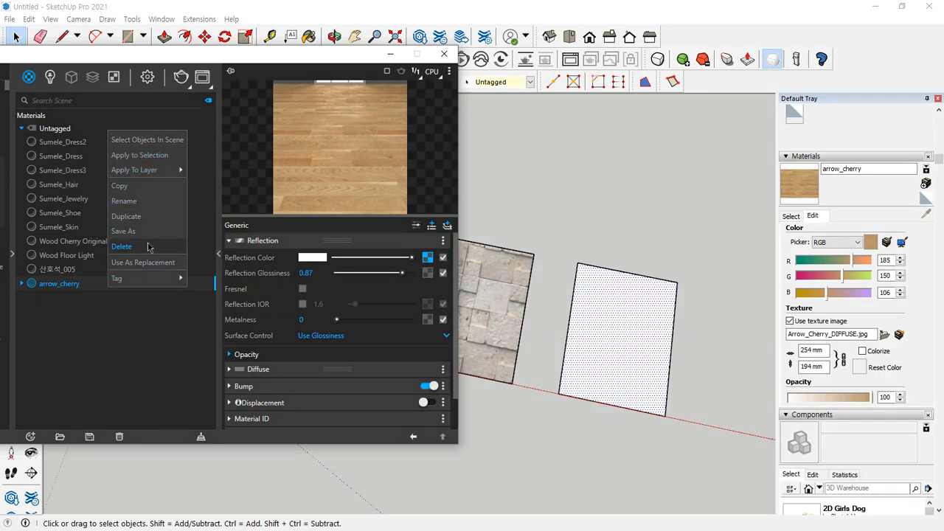
pyautogui.moveTo(145, 172)
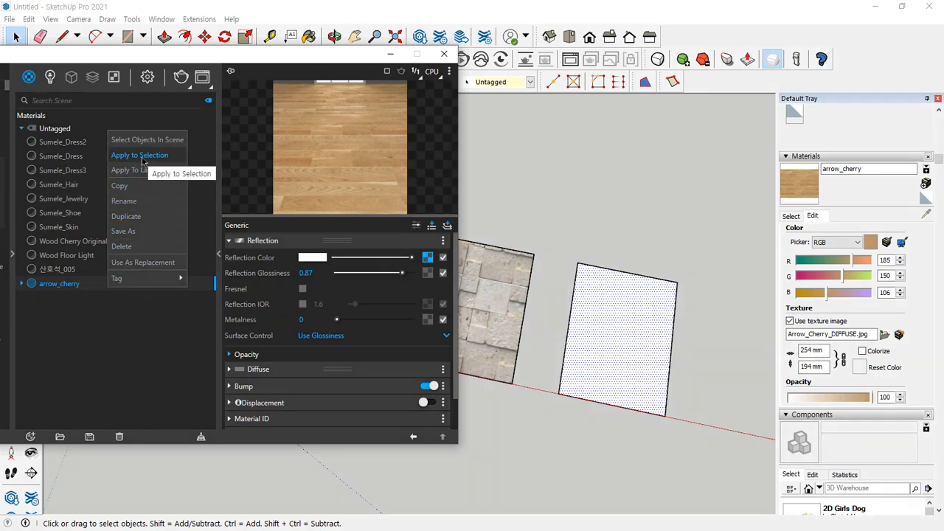
pyautogui.click(140, 156)
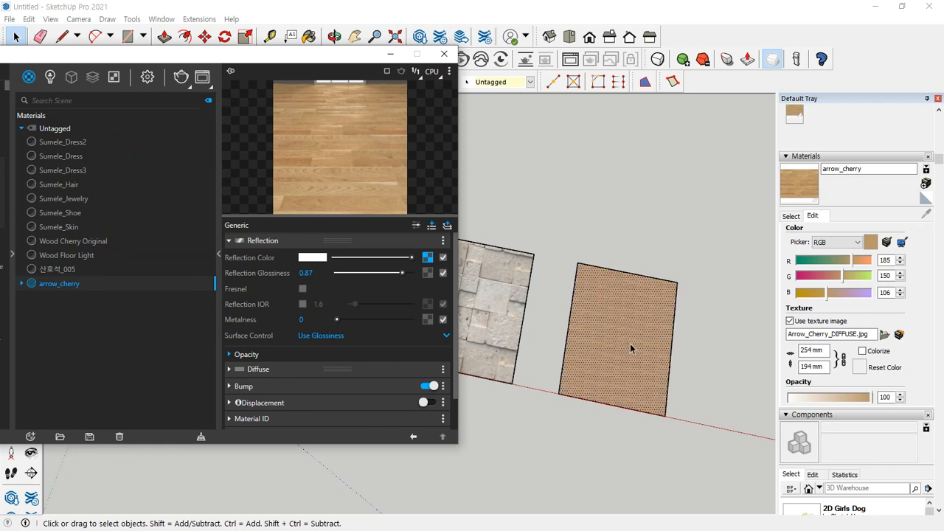
# Inspect the wood texture on the fourth rectangle up close and sample its arrow_cherry material for editing
pyautogui.scroll(10, 632, 349)
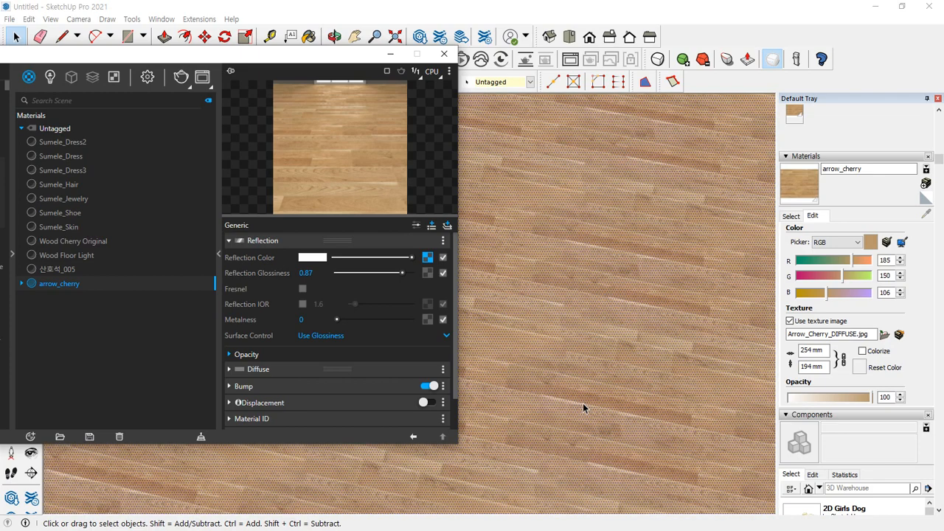
pyautogui.scroll(2, 582, 408)
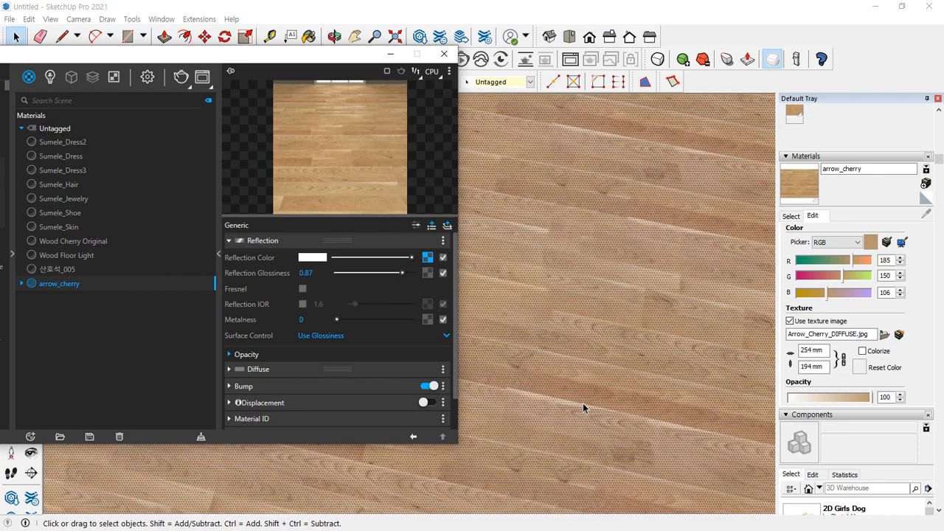
pyautogui.scroll(-8, 583, 408)
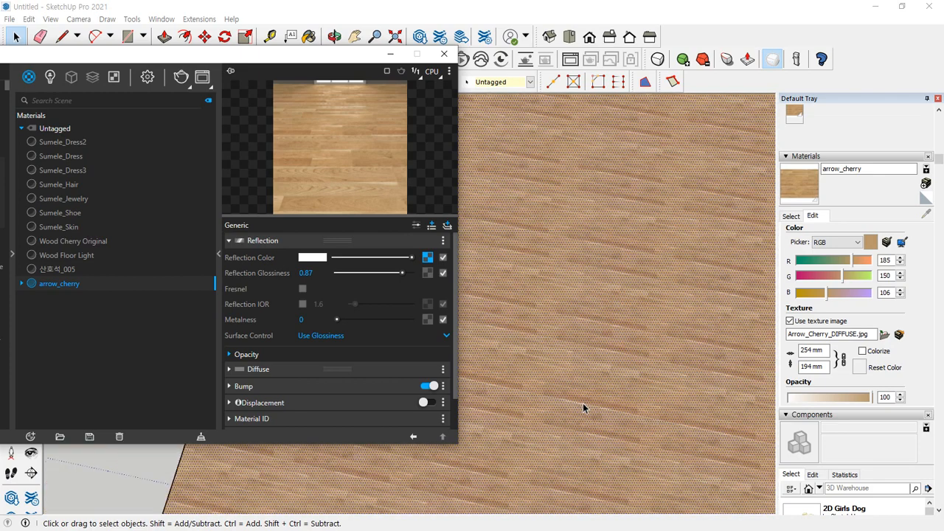
pyautogui.scroll(-1, 583, 408)
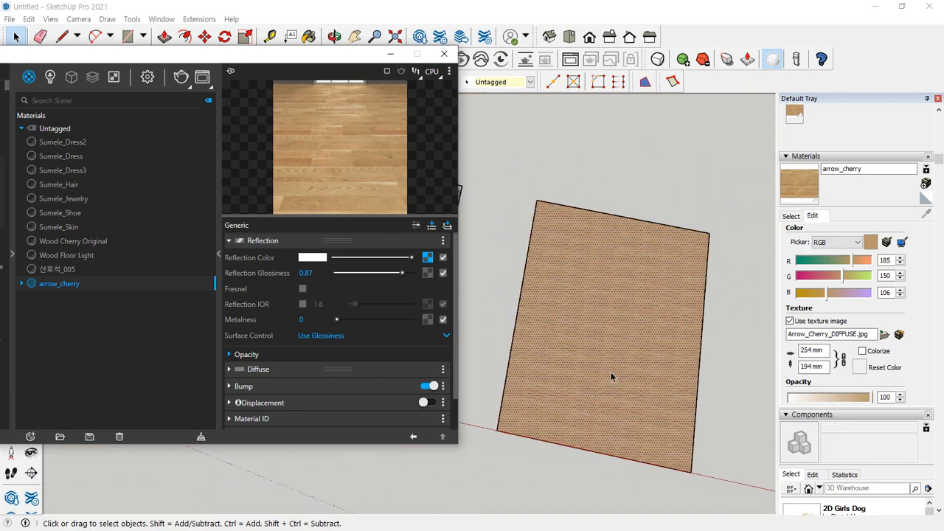
pyautogui.click(811, 217)
pyautogui.click(791, 215)
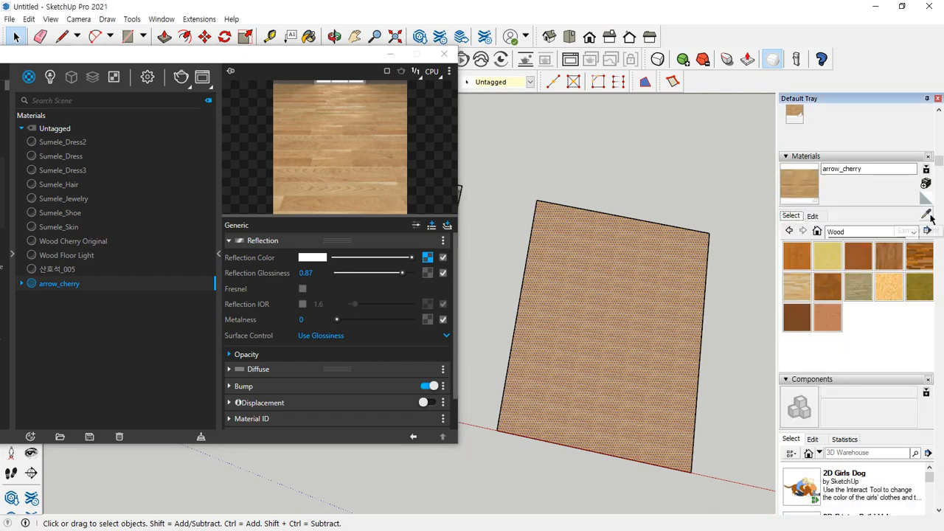
pyautogui.click(926, 214)
pyautogui.click(617, 359)
pyautogui.click(814, 216)
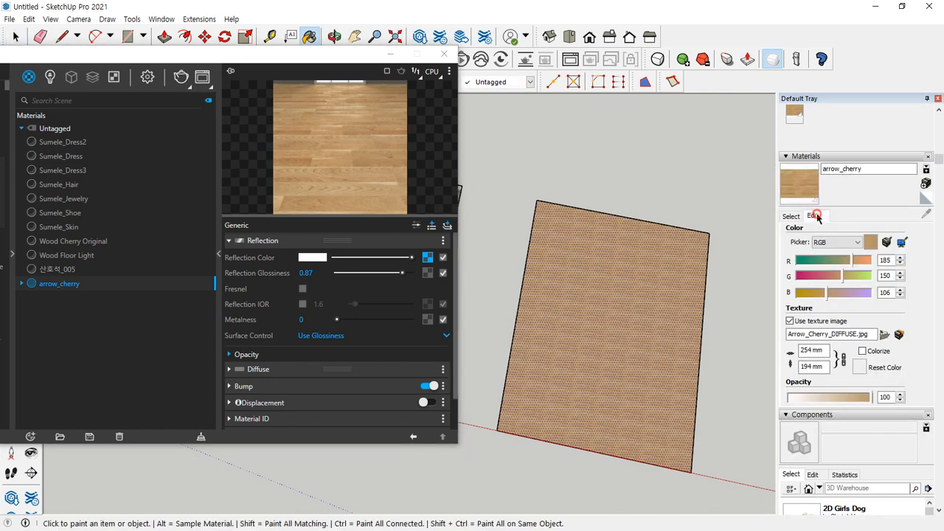
# Try texture widths of 500 and 1000 mm for arrow_cherry, and settle on 2000 mm
pyautogui.click(811, 350)
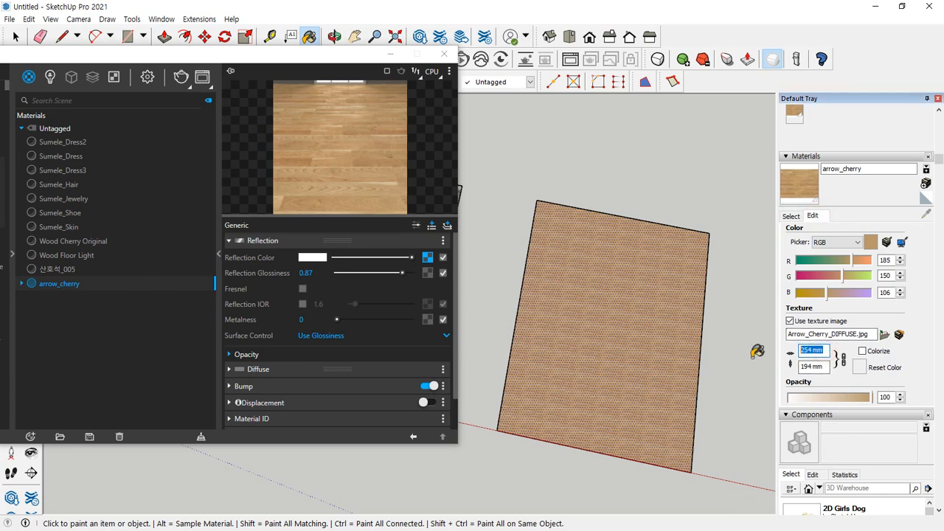
pyautogui.write('500')
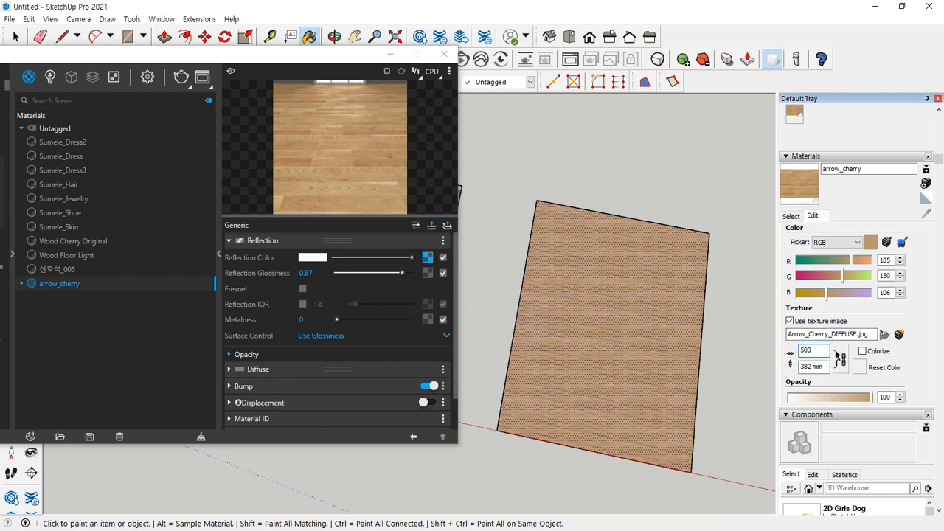
pyautogui.moveTo(817, 348); pyautogui.dragTo(779, 347)
pyautogui.write('100')
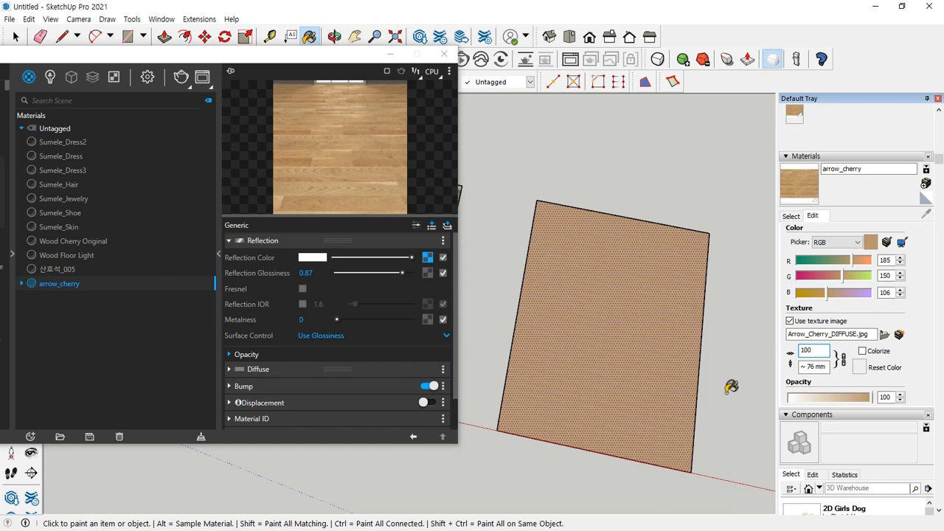
pyautogui.write('0')
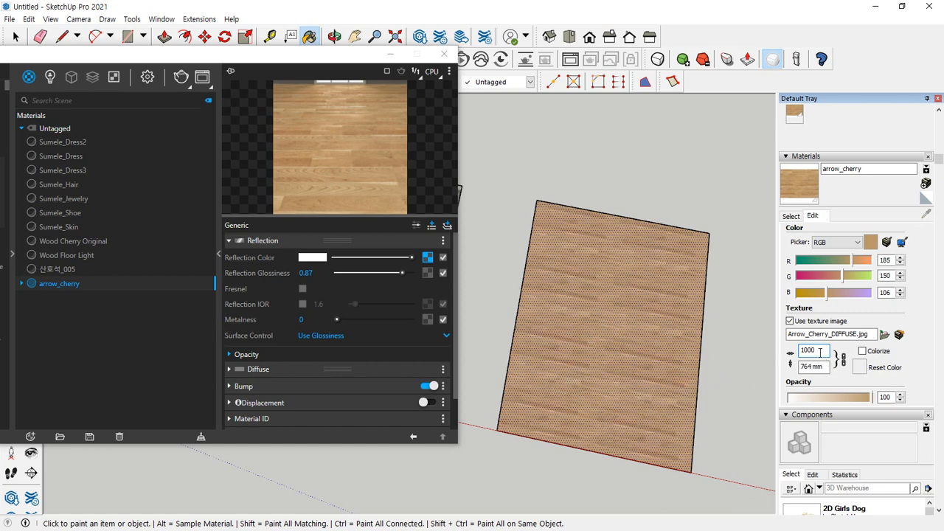
pyautogui.moveTo(820, 352); pyautogui.dragTo(729, 346)
pyautogui.write('2000')
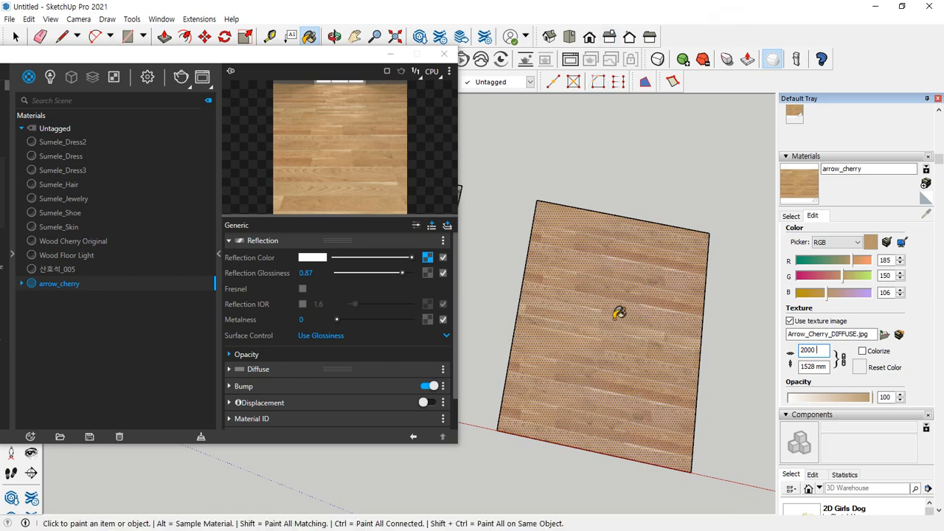
# Reposition the texture on the fourth rectangle, placing its origin at the lower-left corner and rotating it so the planks run vertically
pyautogui.rightClick(600, 284)
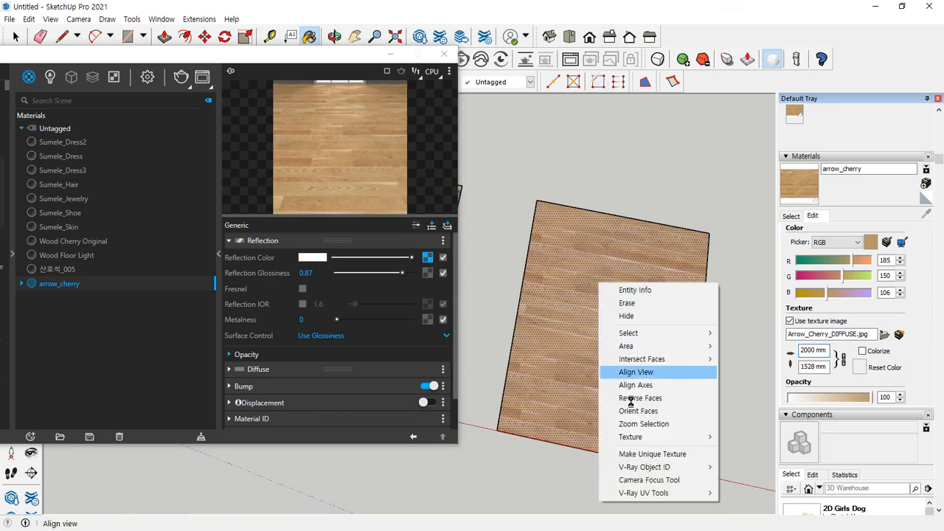
pyautogui.moveTo(658, 437)
pyautogui.click(743, 437)
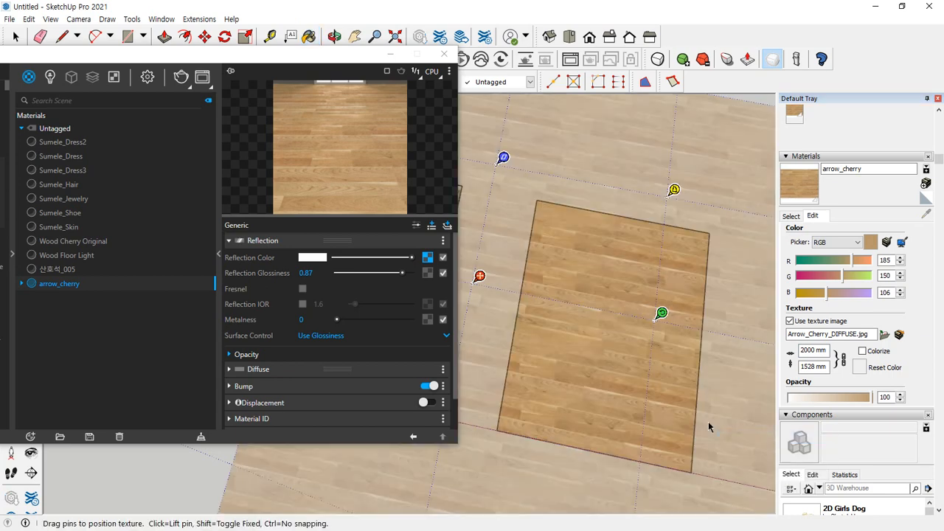
pyautogui.moveTo(480, 276); pyautogui.dragTo(504, 423)
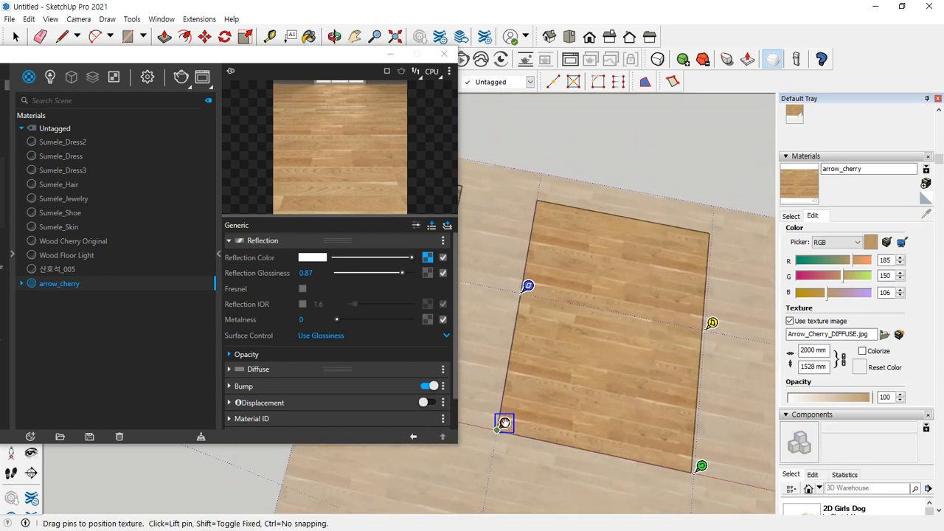
pyautogui.moveTo(701, 466); pyautogui.dragTo(530, 276)
pyautogui.moveTo(505, 423); pyautogui.dragTo(661, 458)
pyautogui.click(648, 144)
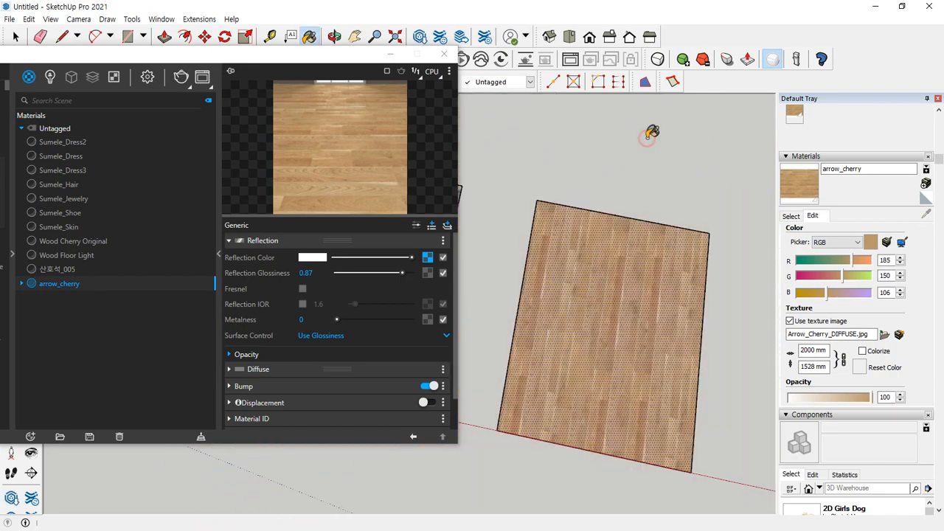
# Move the V-Ray Asset Editor clear of the rectangles and add anFlour4R1 from 001 Wood floor to the scene's materials
pyautogui.moveTo(201, 59)
pyautogui.mouseDown()
pyautogui.moveTo(158, 83)
pyautogui.moveTo(99, 179)
pyautogui.mouseUp()
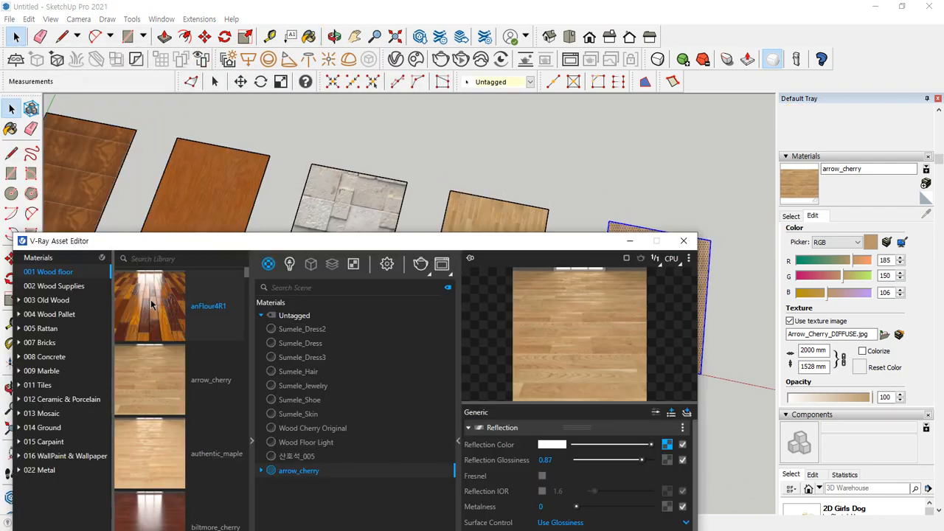
pyautogui.moveTo(143, 303)
pyautogui.mouseDown()
pyautogui.moveTo(169, 346)
pyautogui.moveTo(322, 504)
pyautogui.mouseUp()
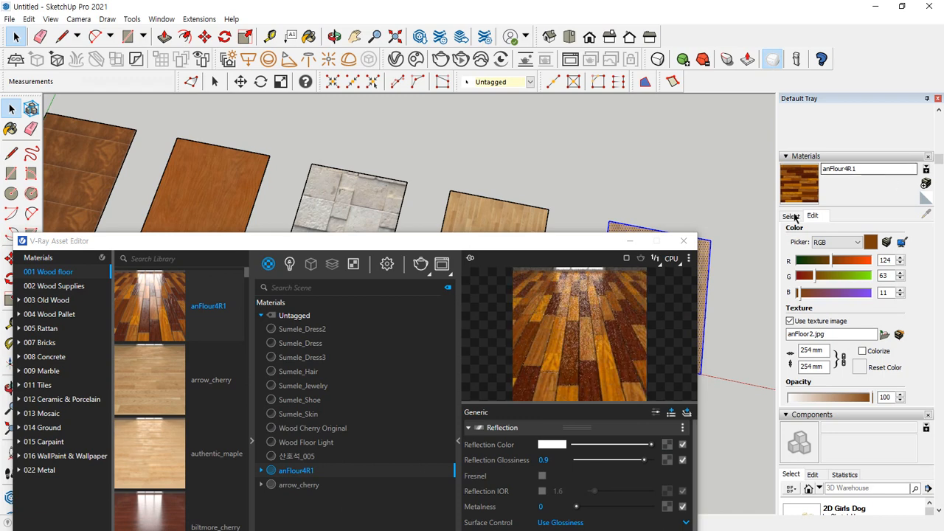
pyautogui.moveTo(788, 215)
pyautogui.mouseDown()
pyautogui.moveTo(759, 190)
pyautogui.moveTo(834, 188)
pyautogui.moveTo(786, 223)
pyautogui.mouseUp()
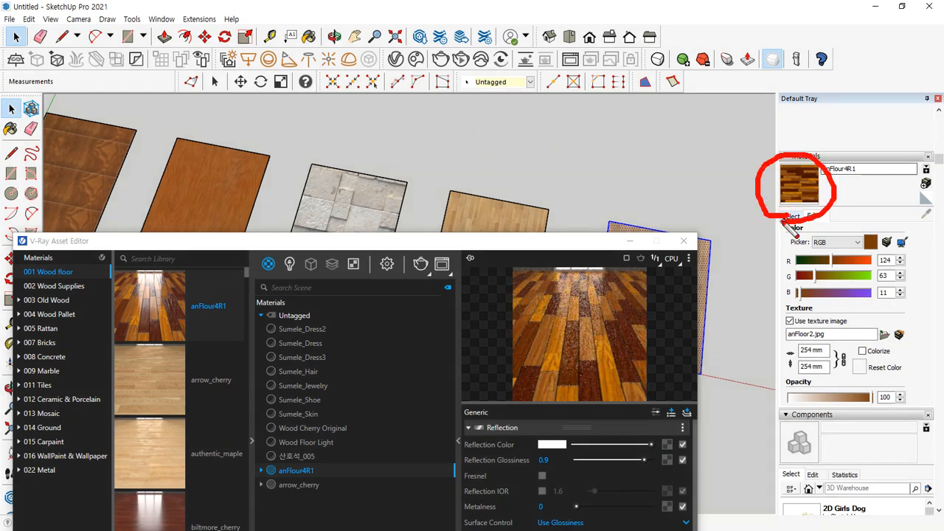
# Try painting anFlour4R1 onto the fifth rectangle, and undo it
pyautogui.moveTo(577, 353)
pyautogui.mouseDown()
pyautogui.moveTo(569, 406)
pyautogui.moveTo(734, 193)
pyautogui.moveTo(726, 197)
pyautogui.mouseUp()
pyautogui.press('Escape')
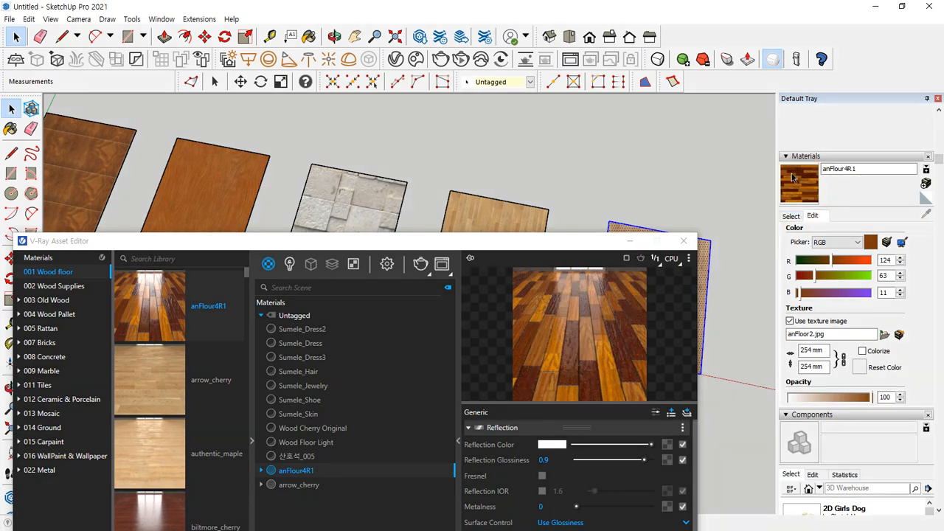
pyautogui.moveTo(578, 243); pyautogui.dragTo(469, 245)
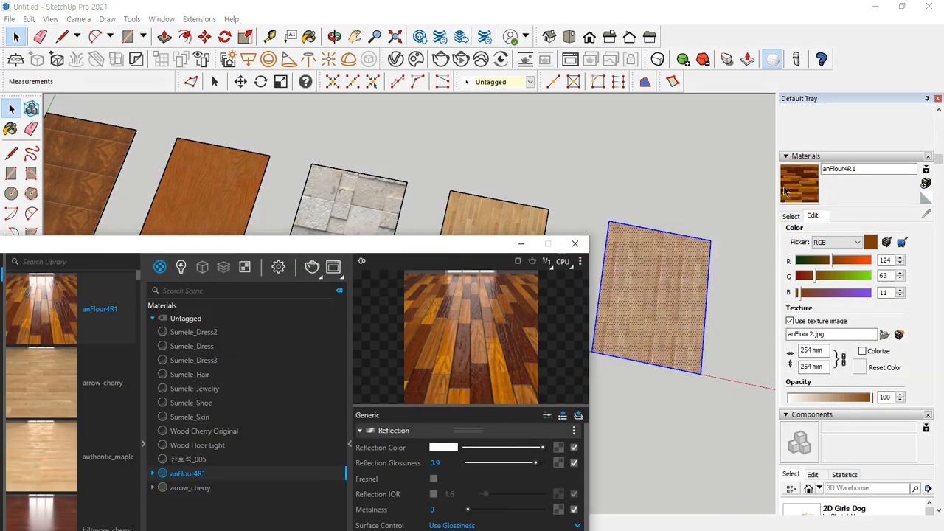
pyautogui.moveTo(815, 204)
pyautogui.mouseDown()
pyautogui.moveTo(783, 203)
pyautogui.moveTo(817, 206)
pyautogui.mouseUp()
pyautogui.press('Escape')
pyautogui.click(810, 185)
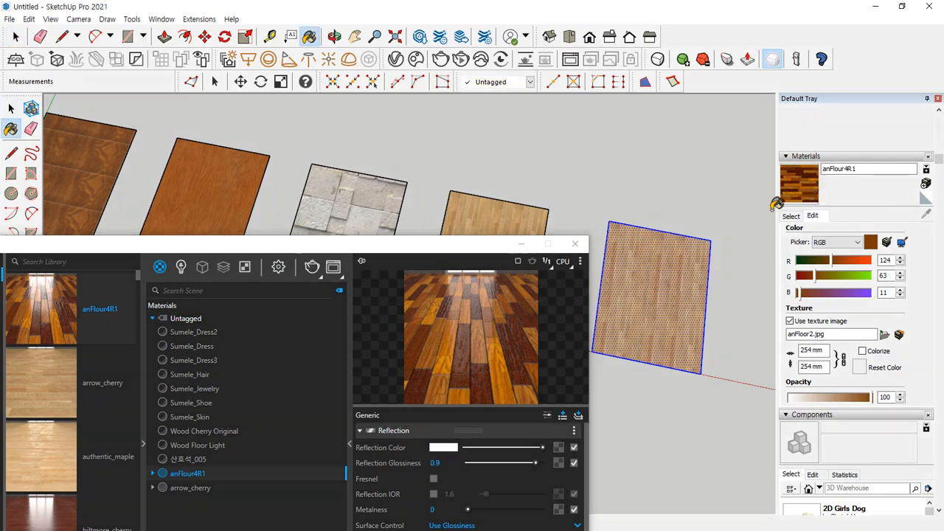
pyautogui.click(677, 273)
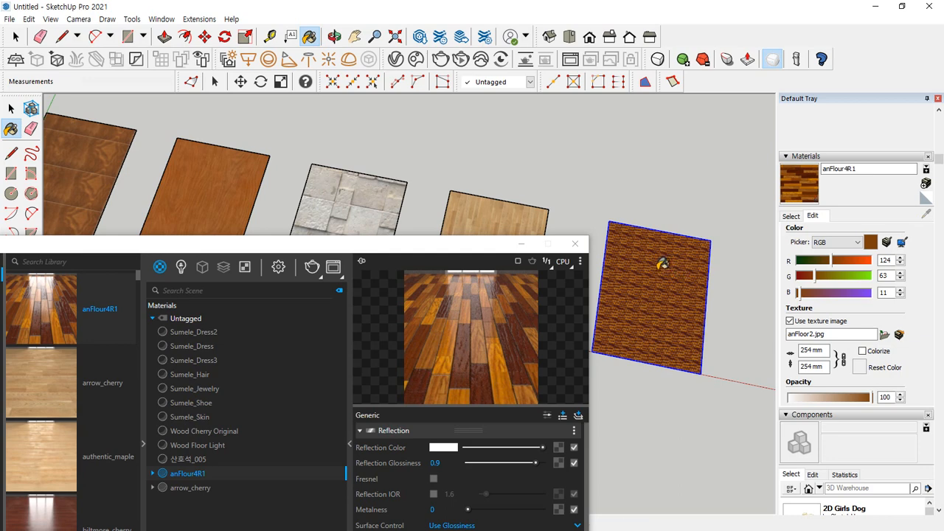
pyautogui.hotkey('ctrl', 'z')
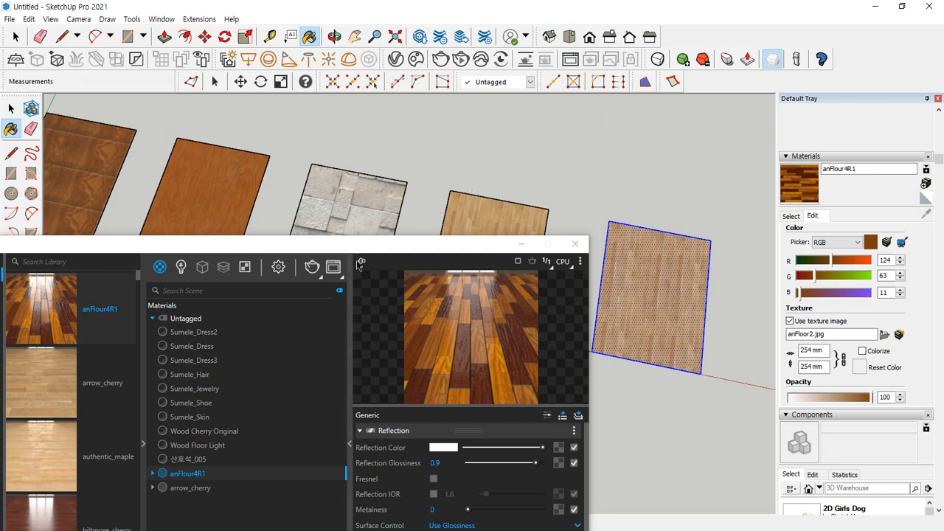
# Review the scene materials 산호석_005, Wood Floor Light and arrow_cherry in the V-Ray Asset Editor
pyautogui.moveTo(396, 247); pyautogui.dragTo(393, 134)
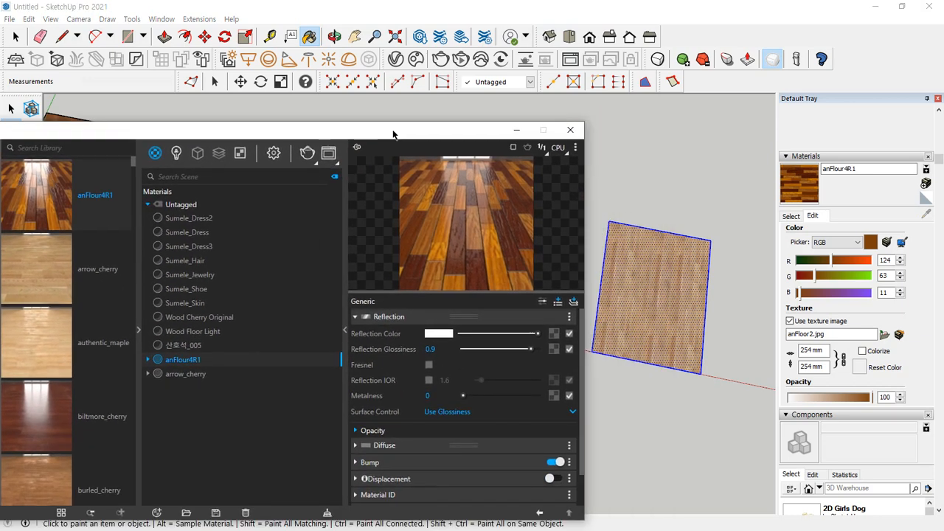
pyautogui.click(185, 345)
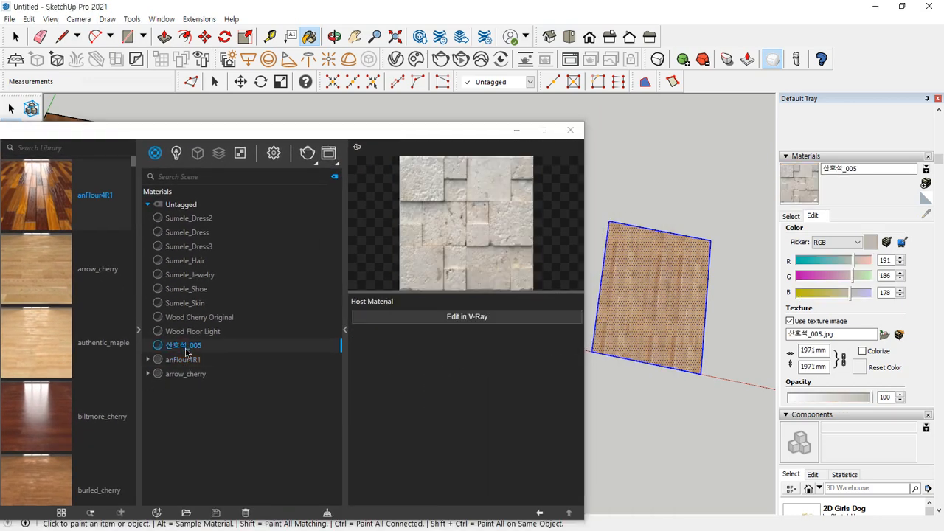
pyautogui.click(190, 332)
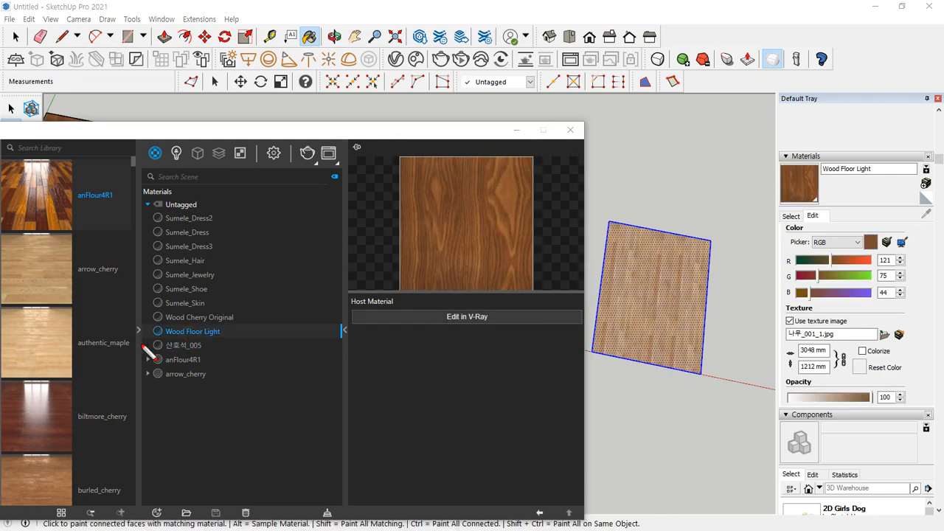
pyautogui.moveTo(175, 424)
pyautogui.mouseDown()
pyautogui.moveTo(152, 368)
pyautogui.moveTo(273, 320)
pyautogui.moveTo(220, 411)
pyautogui.mouseUp()
pyautogui.moveTo(833, 218)
pyautogui.mouseDown()
pyautogui.moveTo(775, 230)
pyautogui.moveTo(819, 151)
pyautogui.moveTo(860, 210)
pyautogui.moveTo(837, 219)
pyautogui.moveTo(884, 181)
pyautogui.mouseUp()
pyautogui.press('Escape')
pyautogui.click(185, 374)
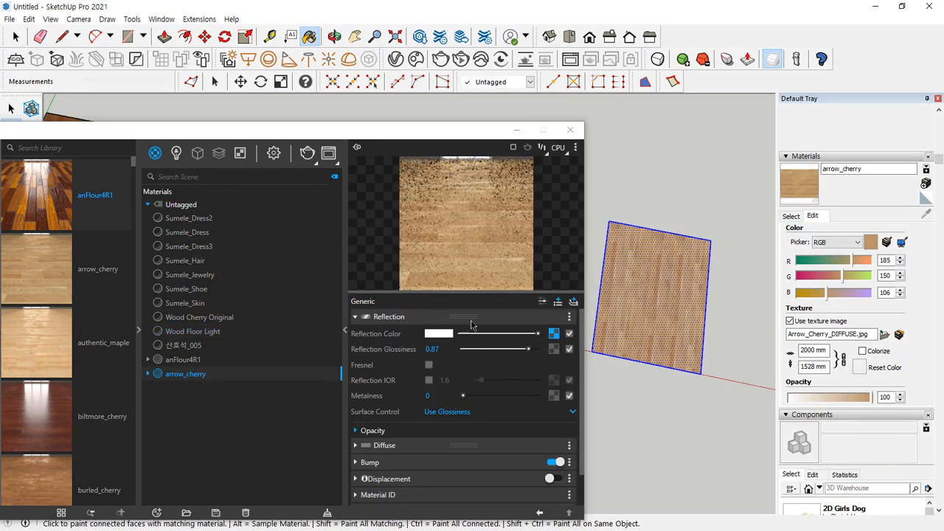
# Paint the fifth rectangle with the anFlour4R1 scene material and close the V-Ray Asset Editor
pyautogui.click(183, 359)
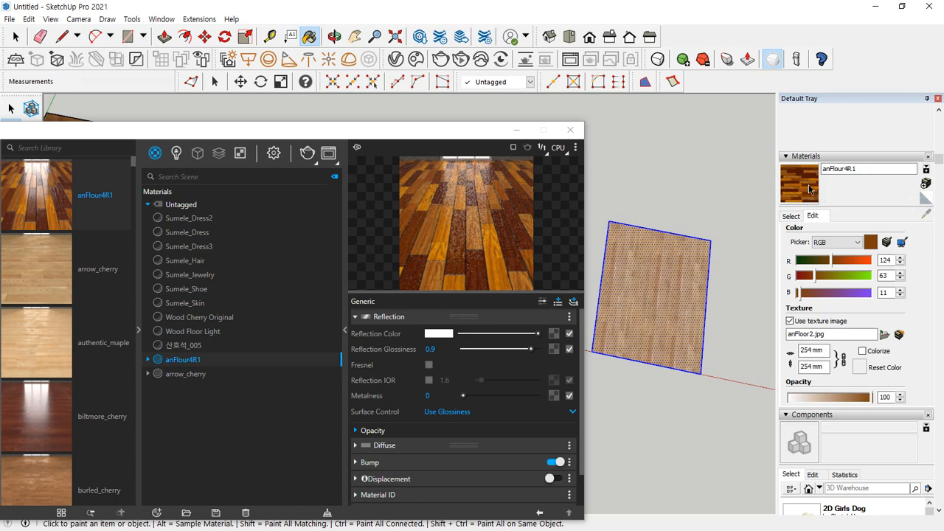
pyautogui.hotkey('ctrl', '2')
pyautogui.moveTo(800, 214)
pyautogui.mouseDown()
pyautogui.moveTo(839, 164)
pyautogui.moveTo(808, 216)
pyautogui.mouseUp()
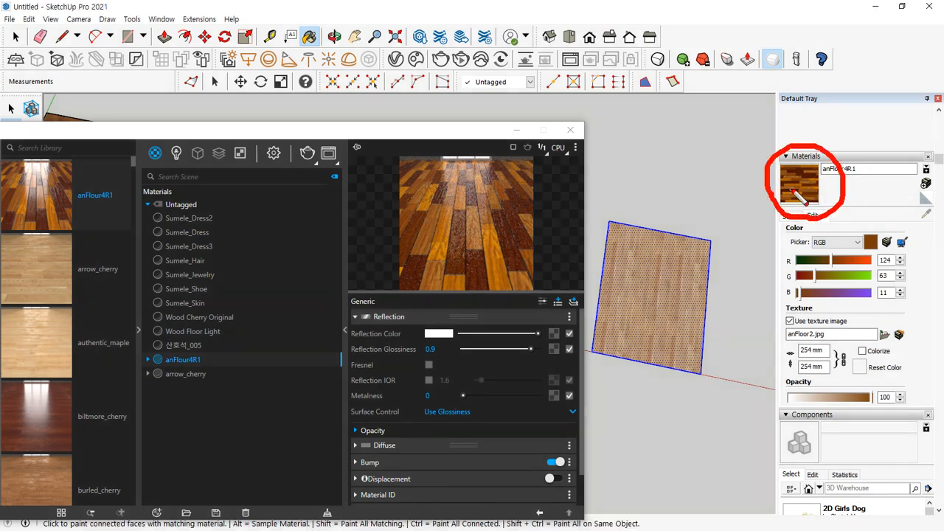
pyautogui.press('Escape')
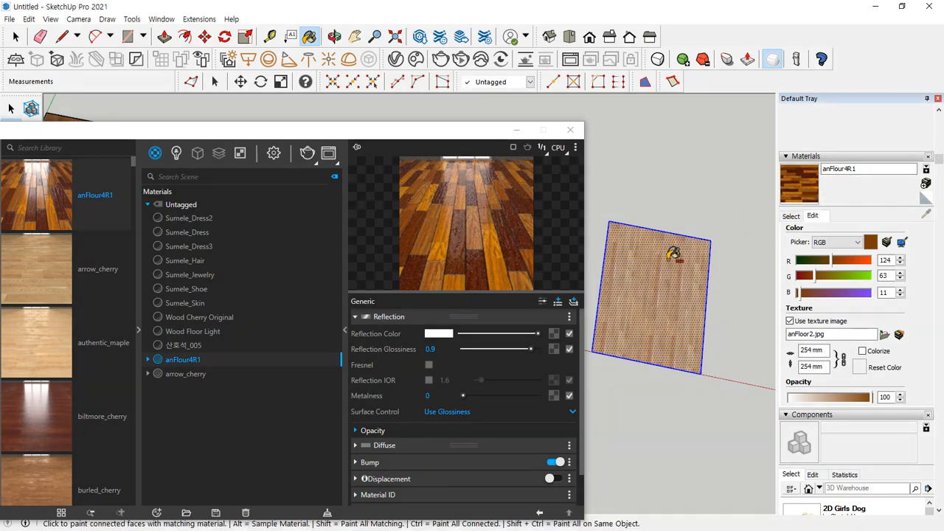
pyautogui.click(662, 264)
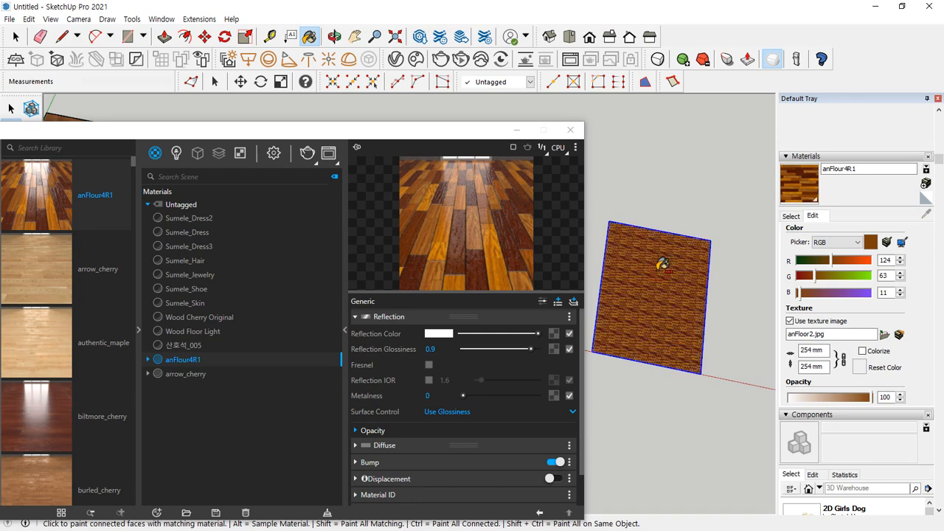
pyautogui.click(570, 130)
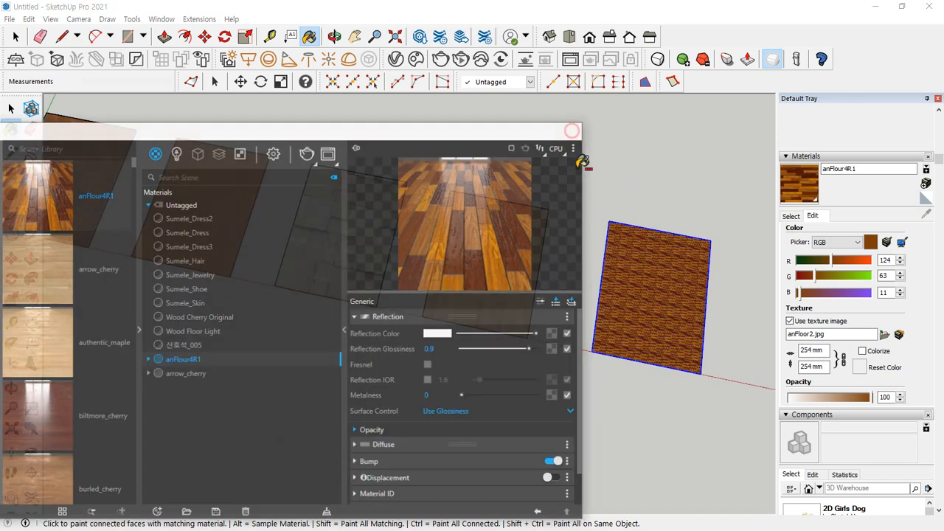
pyautogui.press('space')
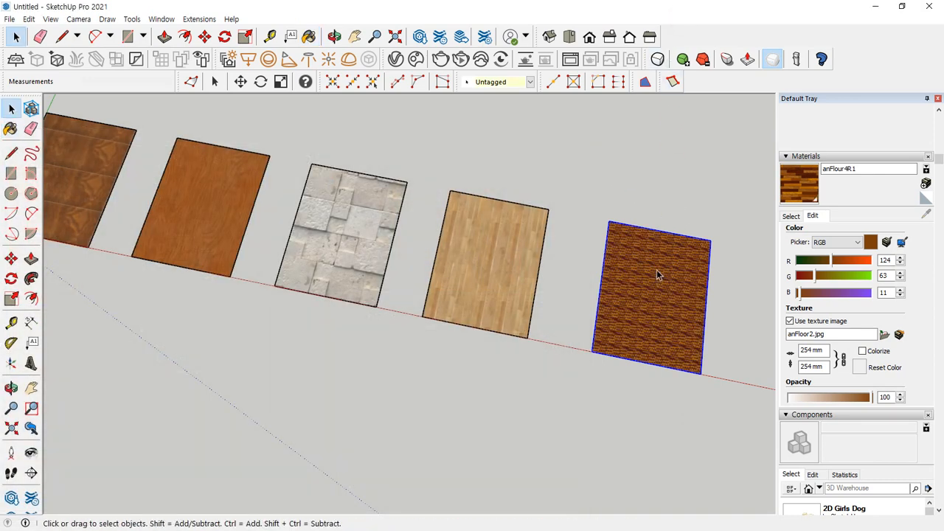
# Reposition the texture on the fifth rectangle, enlarging and rotating it so the planks run vertically, with its origin at the lower-right corner
pyautogui.rightClick(658, 274)
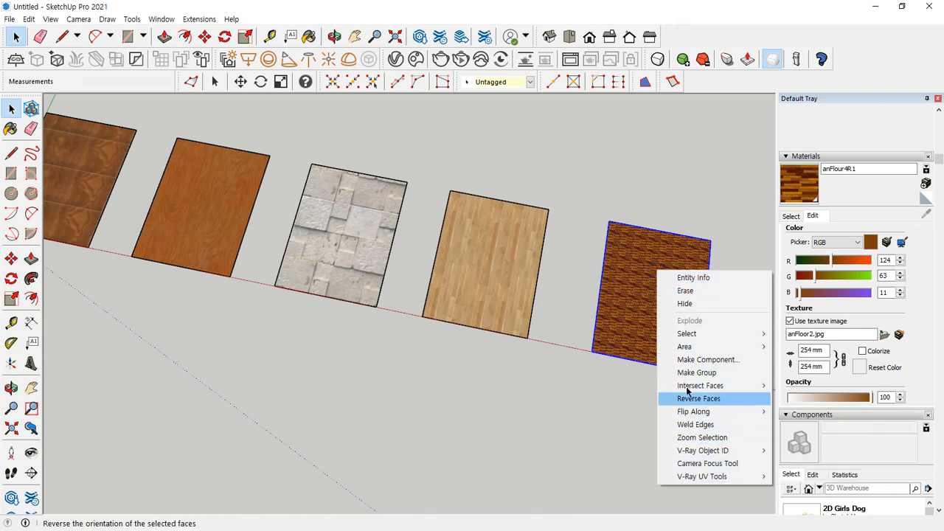
pyautogui.click(627, 413)
pyautogui.rightClick(640, 299)
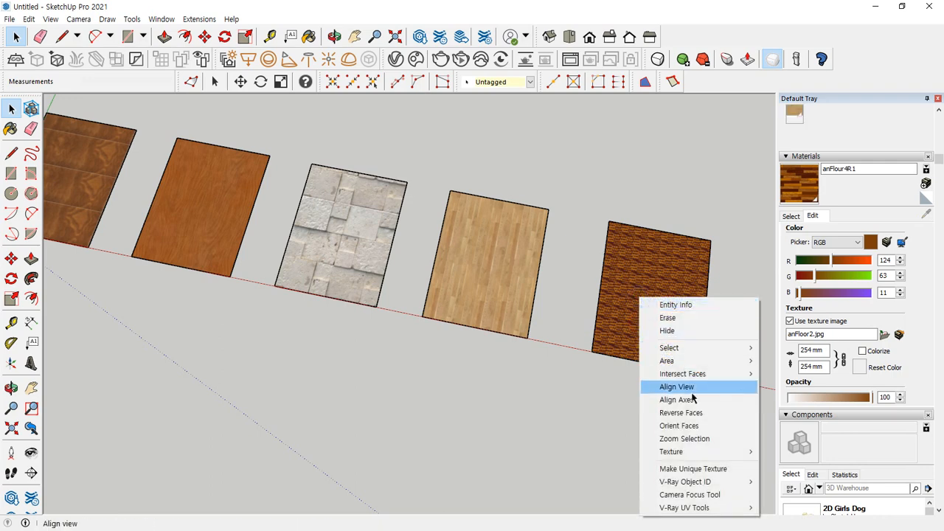
pyautogui.moveTo(695, 451)
pyautogui.click(786, 452)
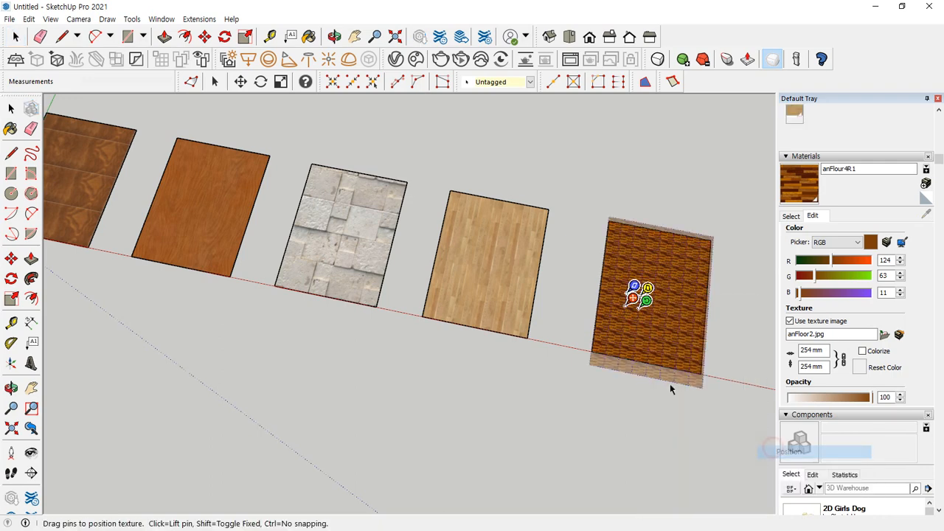
pyautogui.moveTo(644, 300); pyautogui.dragTo(646, 179)
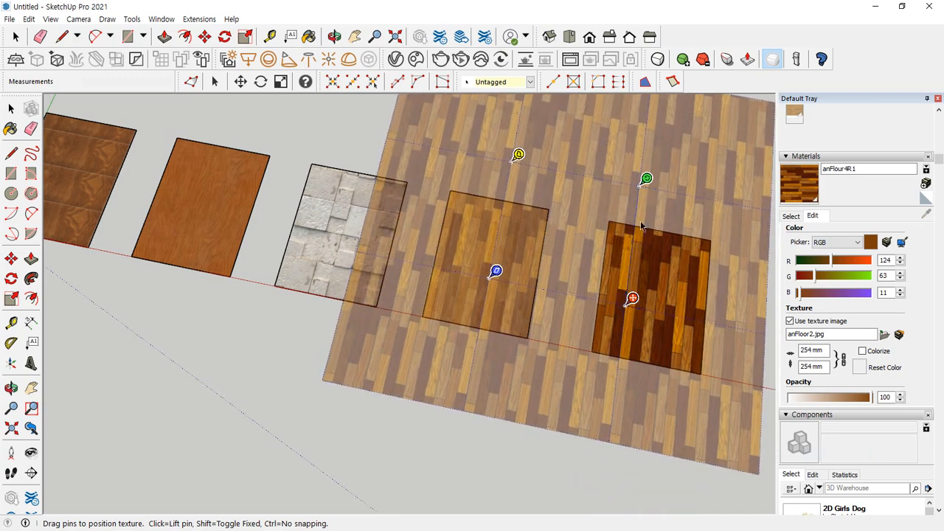
pyautogui.moveTo(632, 298); pyautogui.dragTo(708, 367)
pyautogui.click(426, 153)
# Examine the plank widths along the fifth rectangle's lower edge up close and compare its scale with the fourth rectangle's wood texture
pyautogui.scroll(-2, 458, 277)
pyautogui.keyDown('shift'); pyautogui.moveTo(363, 305); pyautogui.dragTo(407, 330, button='middle'); pyautogui.keyUp('shift')
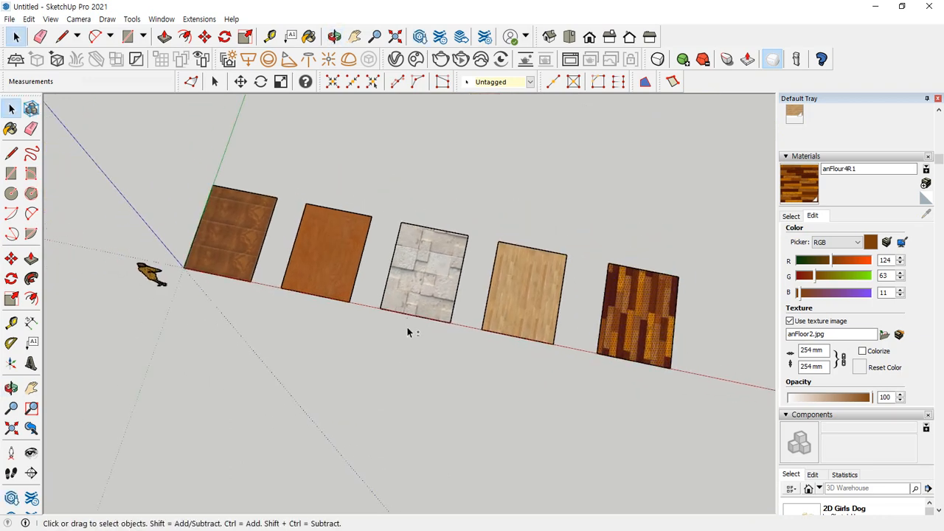
pyautogui.moveTo(198, 288)
pyautogui.mouseDown()
pyautogui.moveTo(250, 338)
pyautogui.moveTo(642, 428)
pyautogui.moveTo(647, 397)
pyautogui.mouseUp()
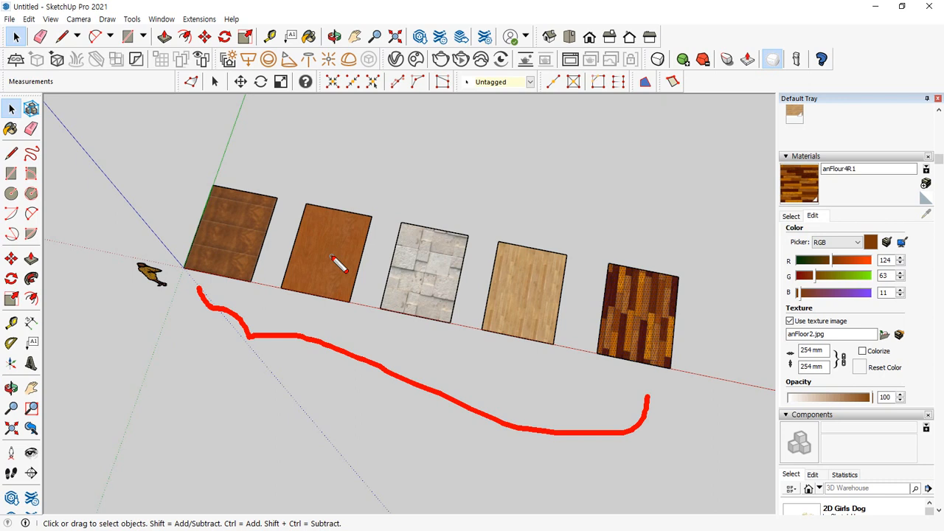
pyautogui.press('Escape')
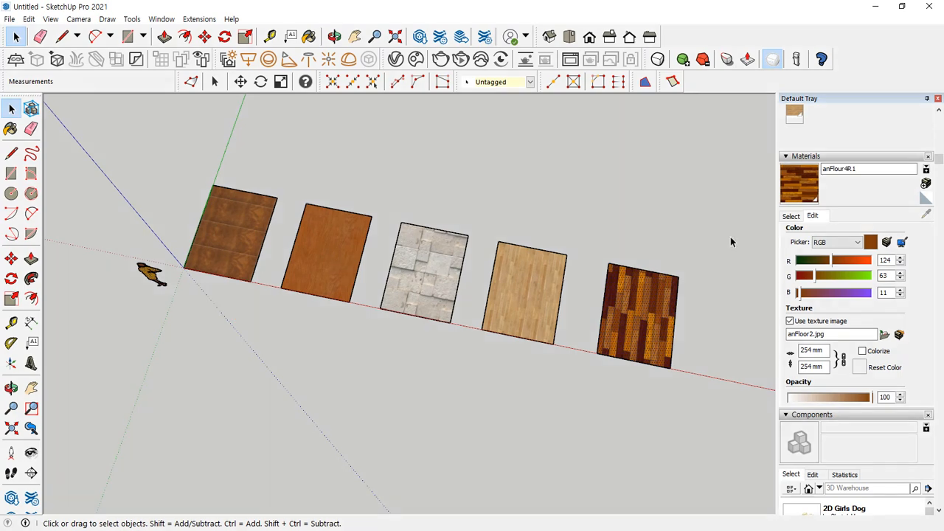
pyautogui.scroll(7, 670, 370)
pyautogui.scroll(5, 548, 386)
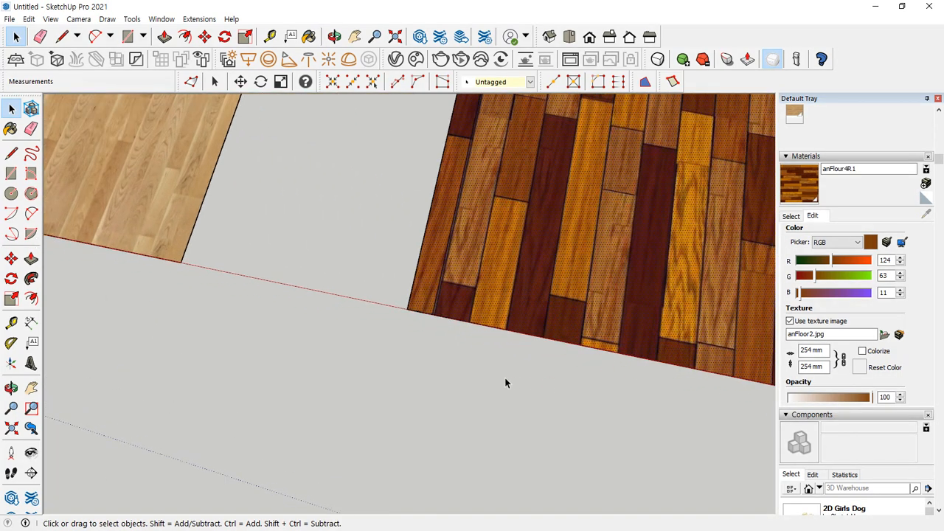
pyautogui.moveTo(445, 294); pyautogui.dragTo(501, 310)
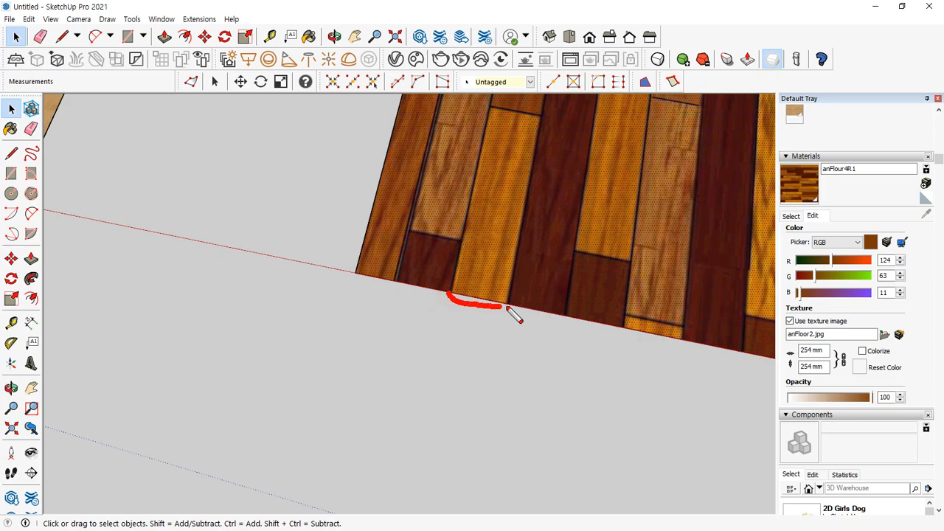
pyautogui.press('Escape')
pyautogui.scroll(-5, 515, 312)
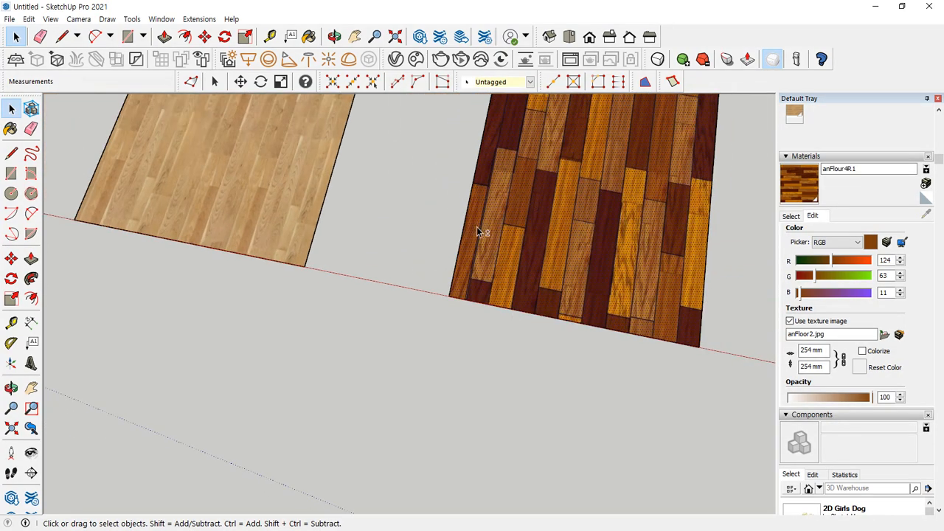
pyautogui.moveTo(481, 231)
pyautogui.mouseDown(button='middle')
pyautogui.moveTo(464, 274)
pyautogui.moveTo(502, 343)
pyautogui.mouseUp(button='middle')
pyautogui.moveTo(516, 365)
pyautogui.mouseDown()
pyautogui.moveTo(484, 295)
pyautogui.moveTo(531, 360)
pyautogui.mouseUp()
pyautogui.moveTo(234, 238); pyautogui.dragTo(268, 230)
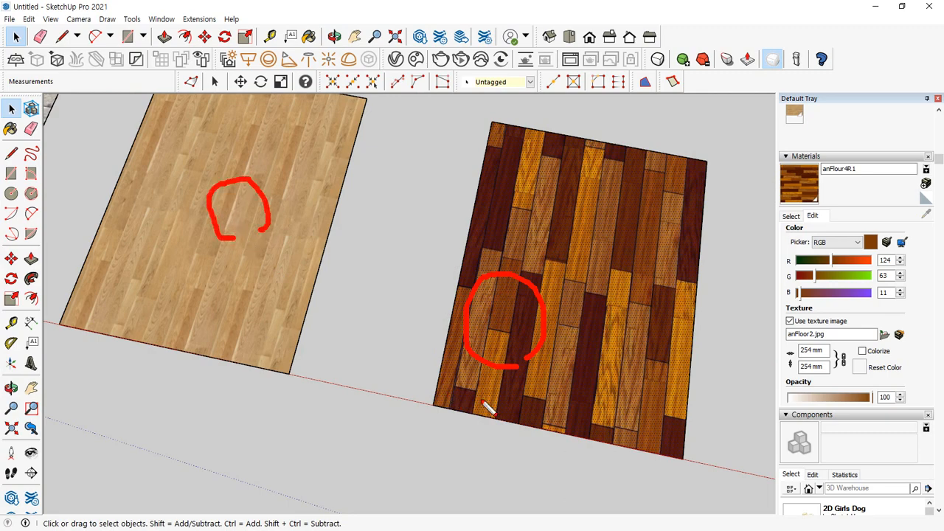
pyautogui.press('Escape')
pyautogui.scroll(5, 472, 431)
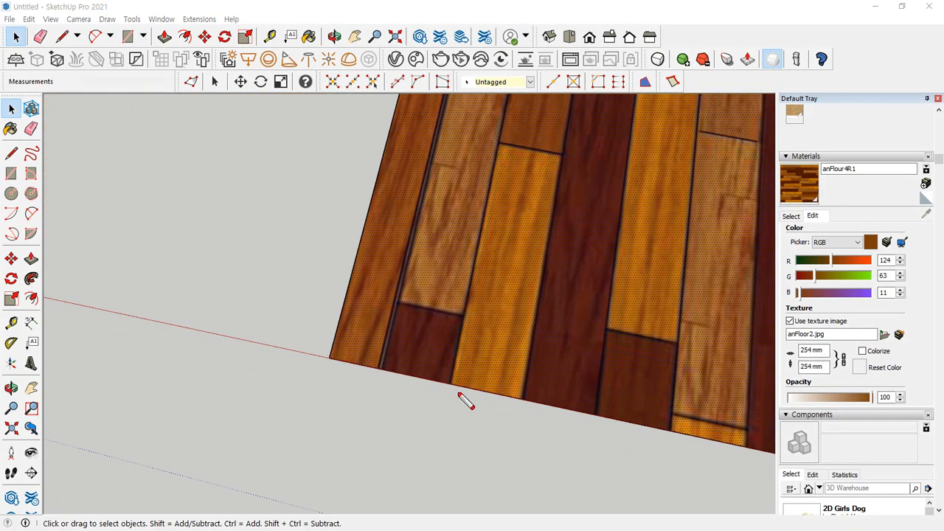
pyautogui.moveTo(448, 383)
pyautogui.mouseDown()
pyautogui.moveTo(510, 417)
pyautogui.moveTo(524, 402)
pyautogui.moveTo(538, 422)
pyautogui.moveTo(588, 418)
pyautogui.mouseUp()
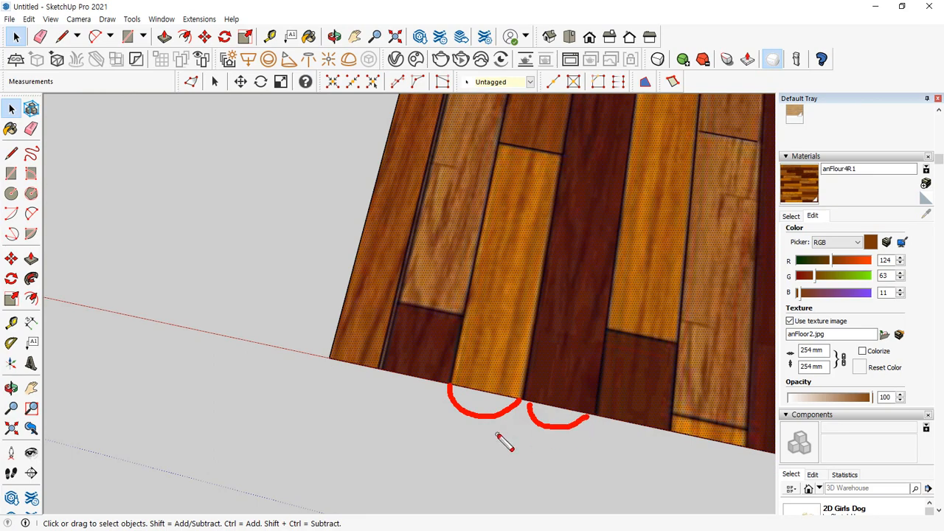
pyautogui.press('Escape')
pyautogui.scroll(-6, 497, 434)
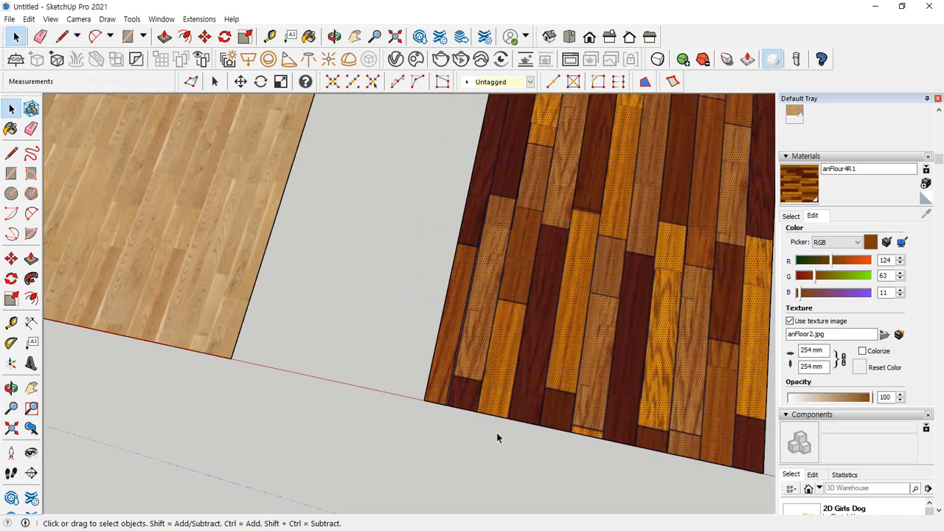
# Inspect the plank widths along the fourth rectangle's lower edge, and return to an overview of all five rectangles
pyautogui.moveTo(307, 388); pyautogui.dragTo(310, 388)
pyautogui.keyDown('shift'); pyautogui.moveTo(310, 388); pyautogui.dragTo(391, 407, button='middle'); pyautogui.keyUp('shift')
pyautogui.scroll(3, 360, 403)
pyautogui.scroll(6, 359, 402)
pyautogui.hotkey('ctrl', 'alt', 'd')
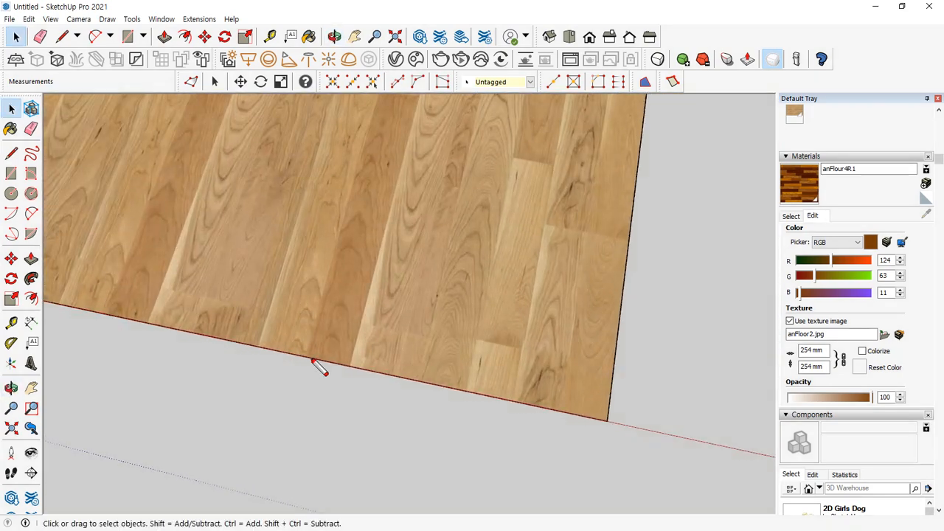
pyautogui.moveTo(307, 356); pyautogui.dragTo(399, 374)
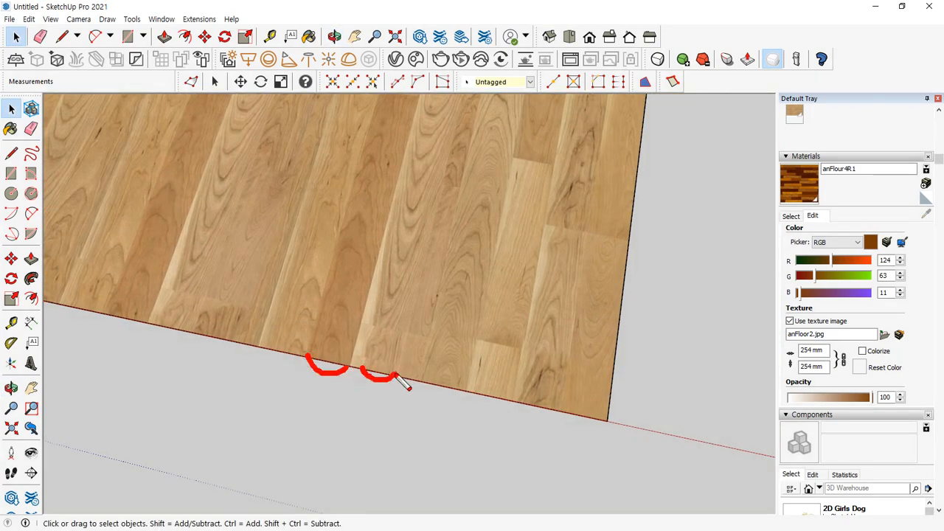
pyautogui.moveTo(259, 347)
pyautogui.mouseDown()
pyautogui.moveTo(229, 348)
pyautogui.moveTo(218, 336)
pyautogui.moveTo(251, 350)
pyautogui.moveTo(209, 335)
pyautogui.moveTo(244, 349)
pyautogui.moveTo(229, 354)
pyautogui.mouseUp()
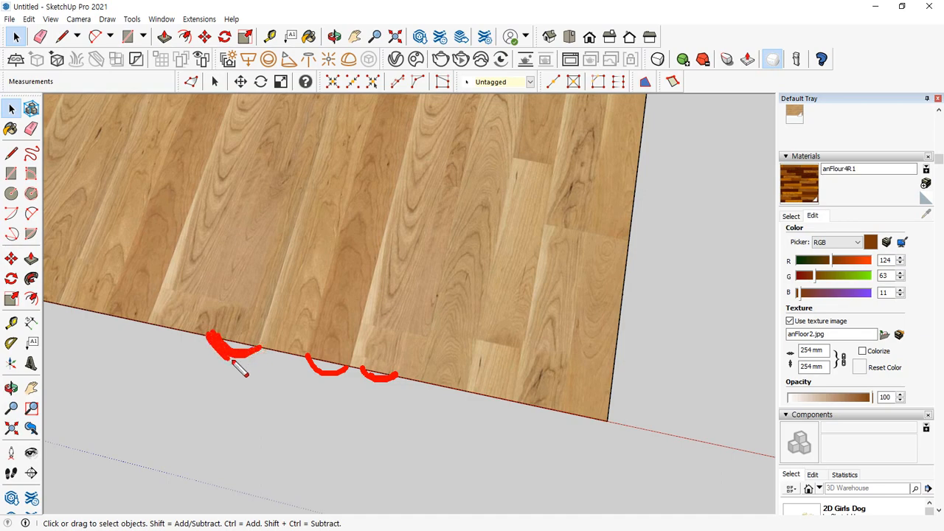
pyautogui.press('Escape')
pyautogui.scroll(-3, 281, 366)
pyautogui.scroll(-3, 280, 366)
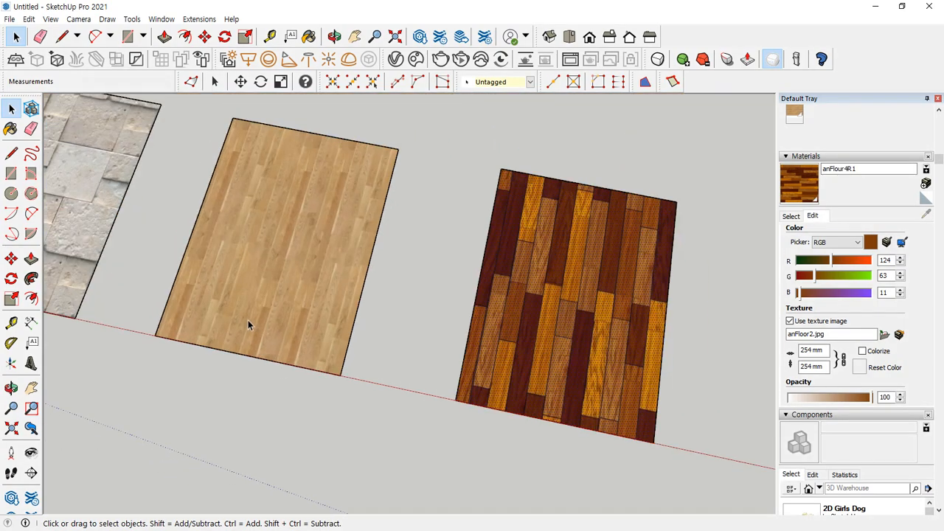
pyautogui.moveTo(248, 322)
pyautogui.mouseDown(button='middle')
pyautogui.moveTo(339, 320)
pyautogui.moveTo(391, 332)
pyautogui.mouseUp(button='middle')
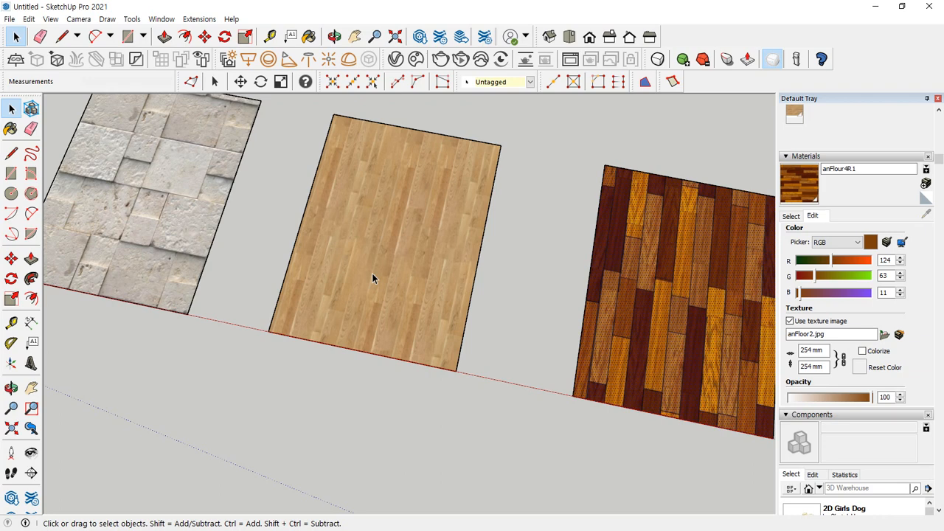
pyautogui.scroll(-3, 664, 184)
pyautogui.scroll(-3, 506, 276)
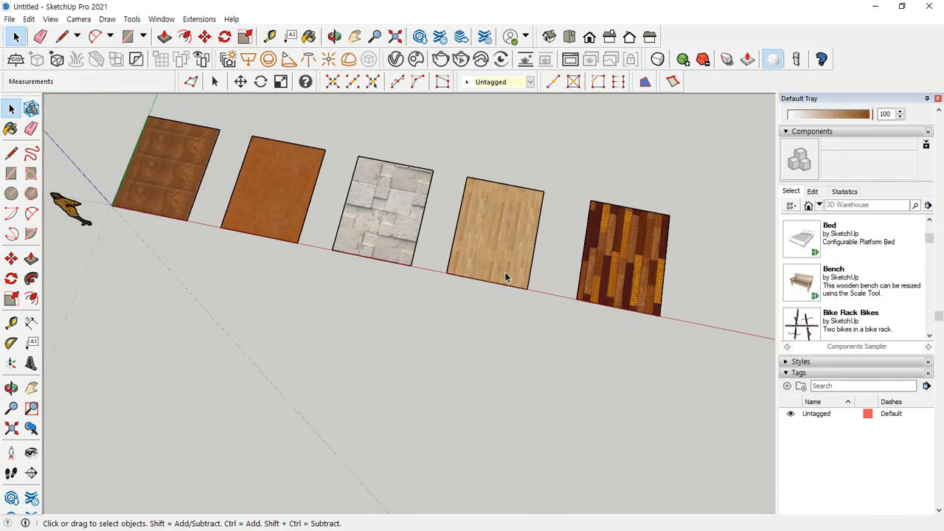
# Bring the V-Ray Asset Editor back up and review the list of material categories in its library
pyautogui.scroll(-3, 506, 277)
pyautogui.keyDown('shift'); pyautogui.moveTo(391, 254); pyautogui.dragTo(394, 322, button='middle'); pyautogui.keyUp('shift')
pyautogui.hotkey('alt', 'Tab')
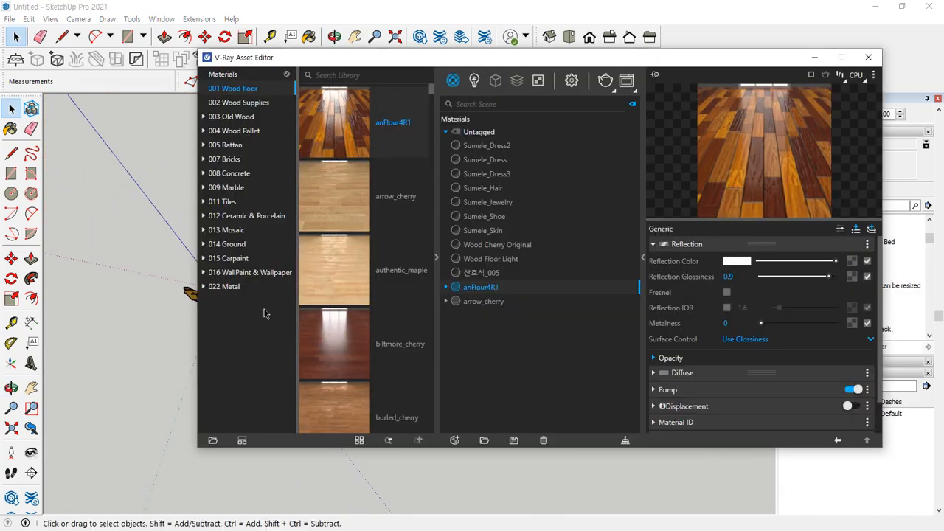
pyautogui.moveTo(231, 305)
pyautogui.mouseDown()
pyautogui.moveTo(237, 87)
pyautogui.moveTo(235, 299)
pyautogui.moveTo(206, 311)
pyautogui.mouseUp()
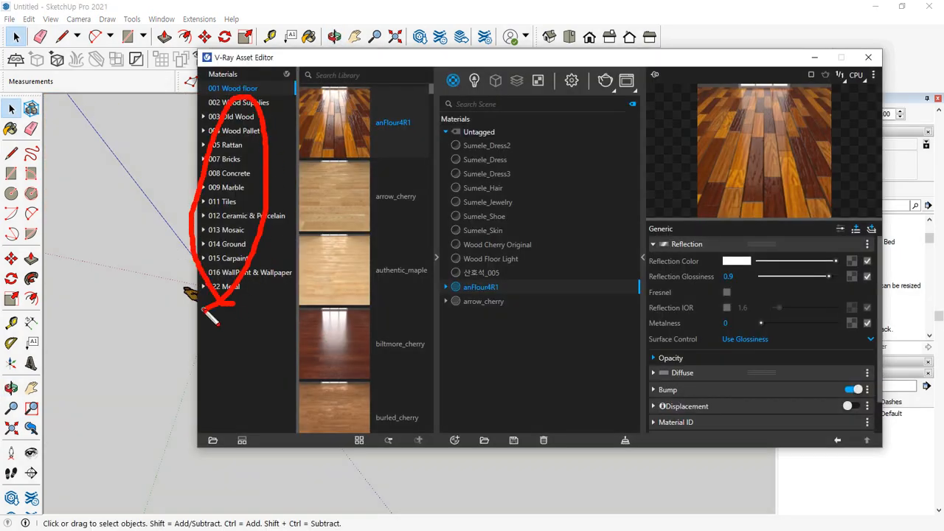
pyautogui.press('Escape')
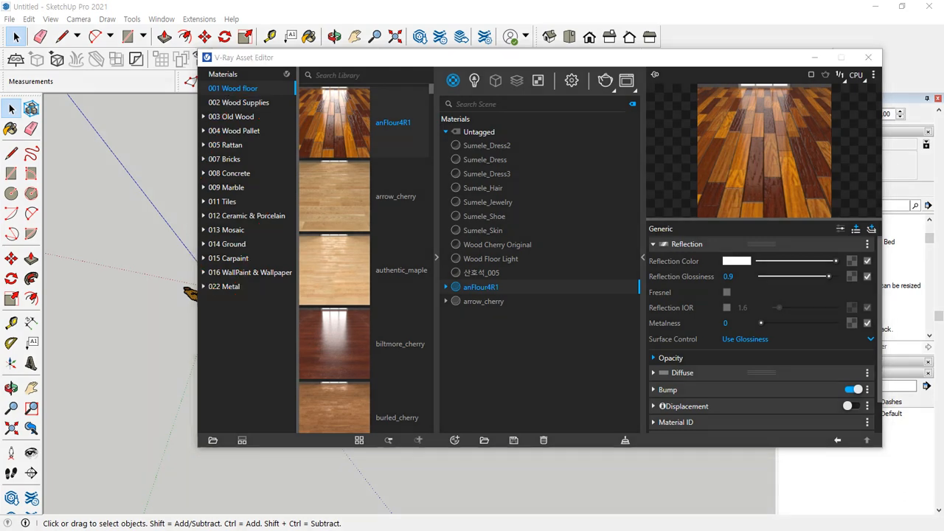
# Switch to File Explorer, look into the 99. 스케치업 folder inside 502호 공유 on drive D, and return to 502호 공유
pyautogui.click(212, 59)
pyautogui.moveTo(0, 71); pyautogui.dragTo(587, 69)
pyautogui.click(715, 207)
pyautogui.doubleClick(716, 206)
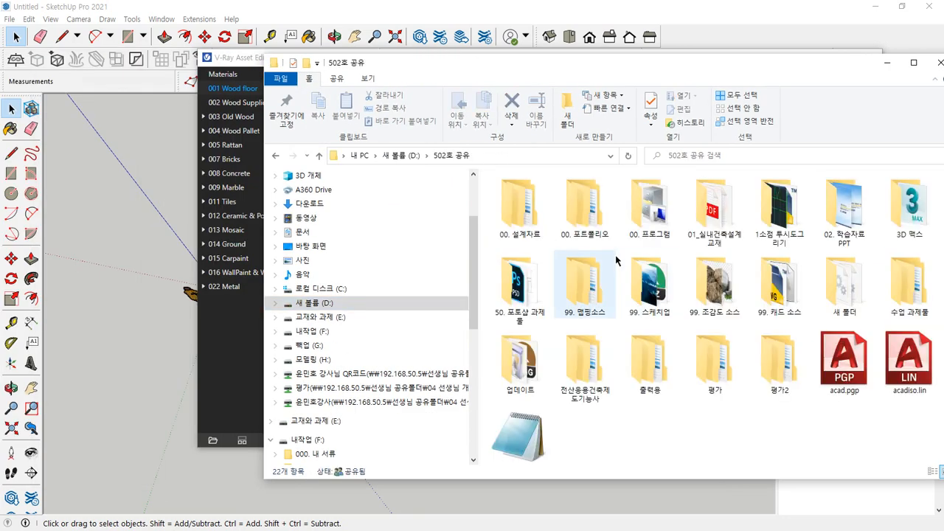
pyautogui.doubleClick(663, 287)
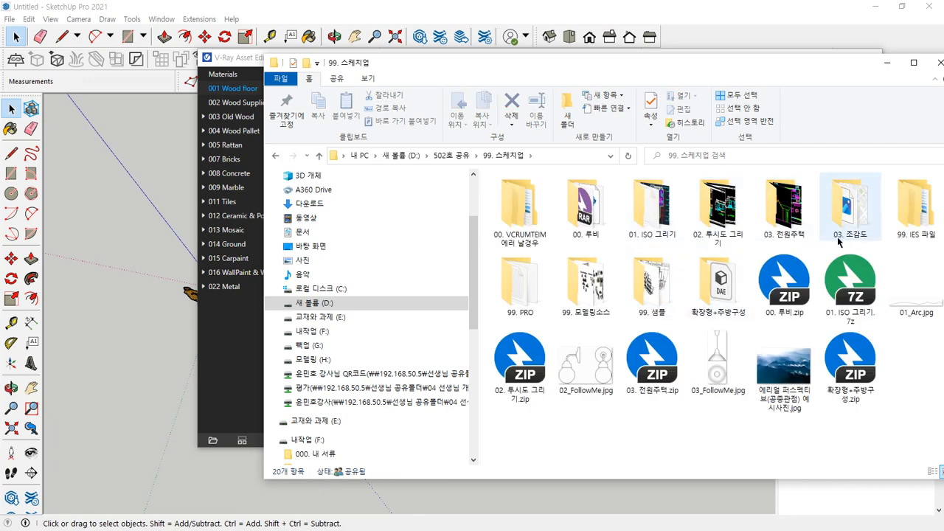
pyautogui.moveTo(754, 66); pyautogui.dragTo(683, 84)
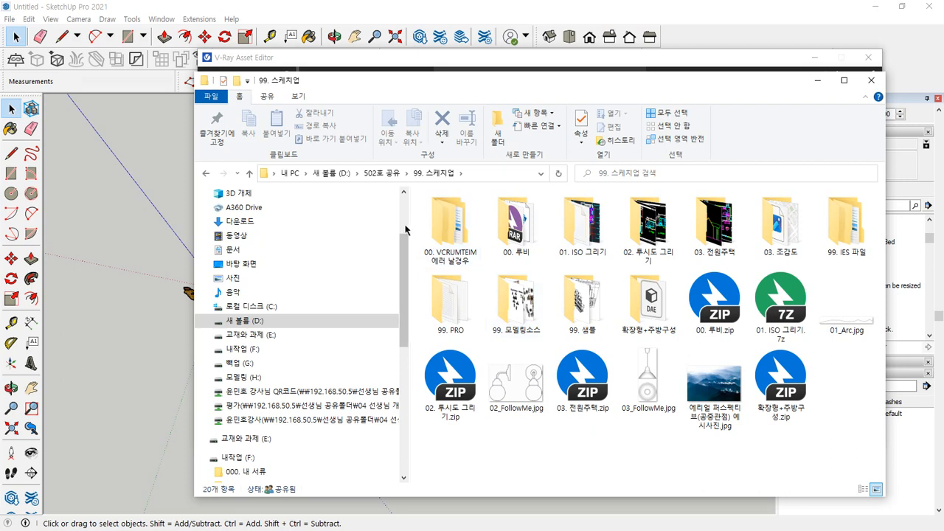
pyautogui.click(391, 172)
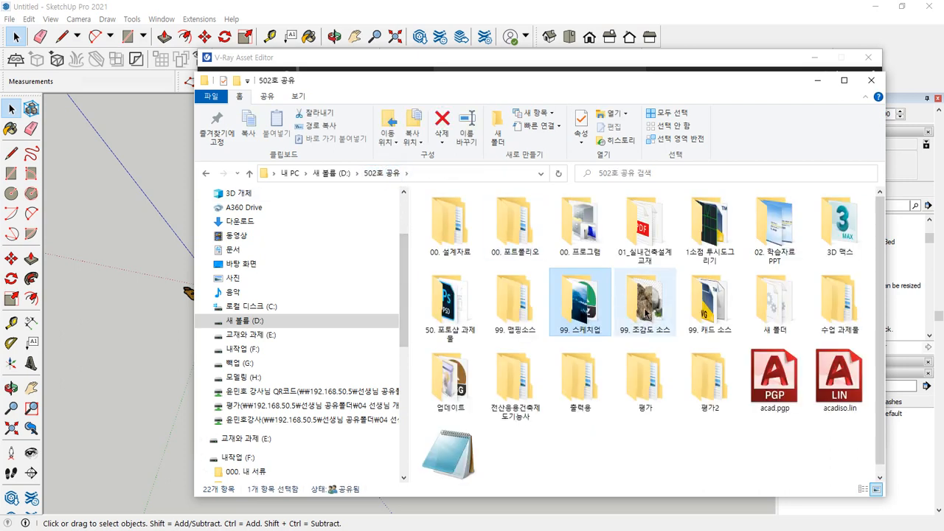
# Open the 99. 맵핑소스 folder and look through its 첫번째 and 두번째 subfolders
pyautogui.click(514, 298)
pyautogui.doubleClick(514, 297)
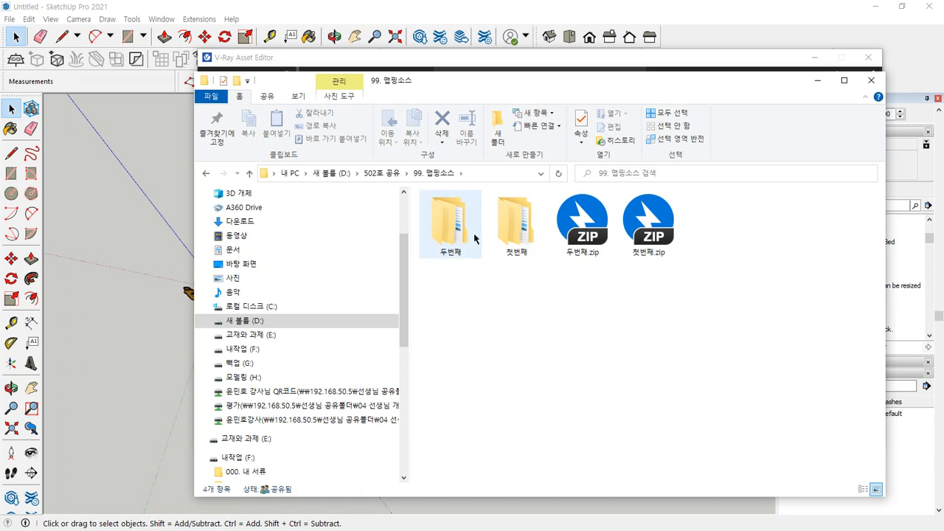
pyautogui.doubleClick(516, 221)
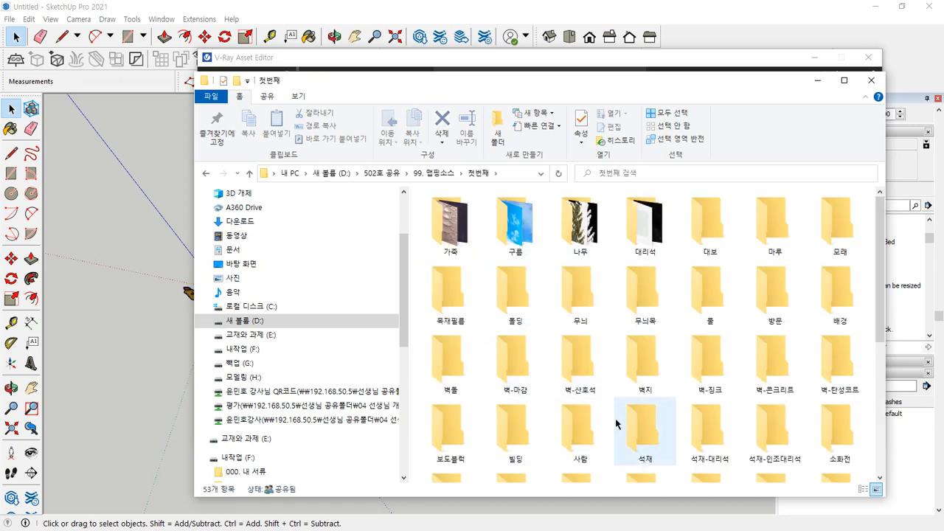
pyautogui.click(434, 173)
pyautogui.click(449, 240)
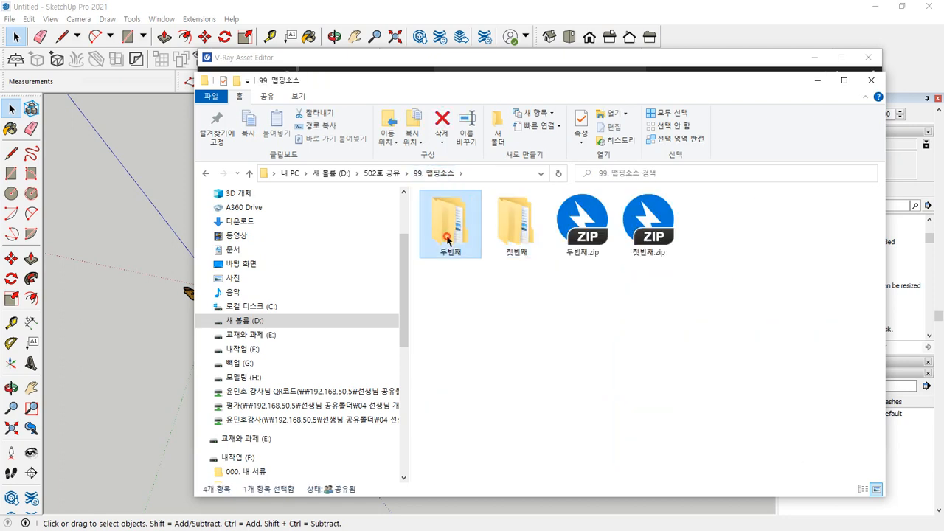
pyautogui.doubleClick(448, 240)
pyautogui.scroll(-2, 556, 272)
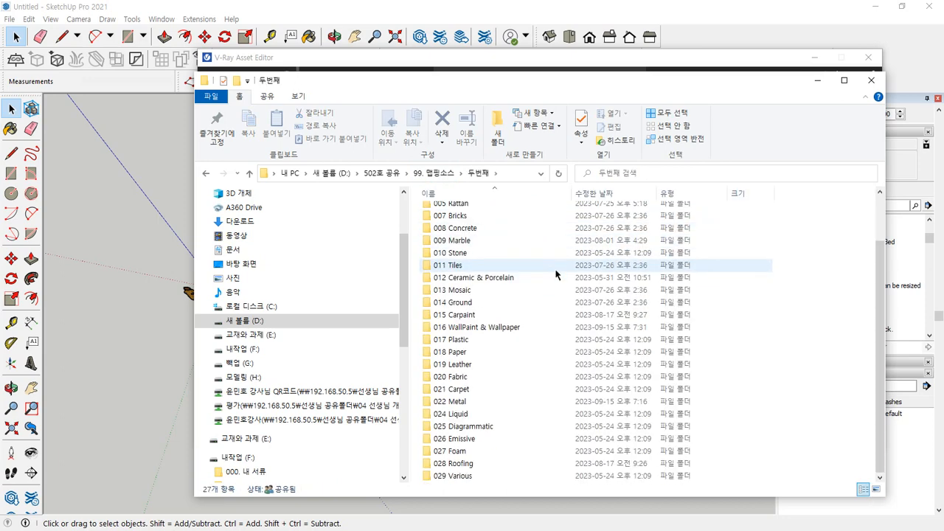
# Inspect the .vrmat files inside the 001 Wood floor folder, and switch back to the V-Ray Asset Editor
pyautogui.scroll(2, 500, 320)
pyautogui.click(467, 214)
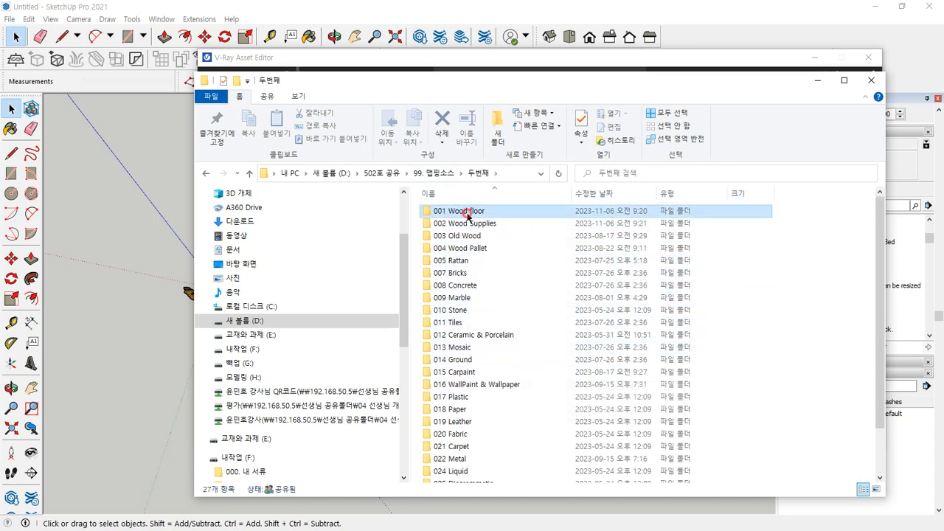
pyautogui.doubleClick(467, 214)
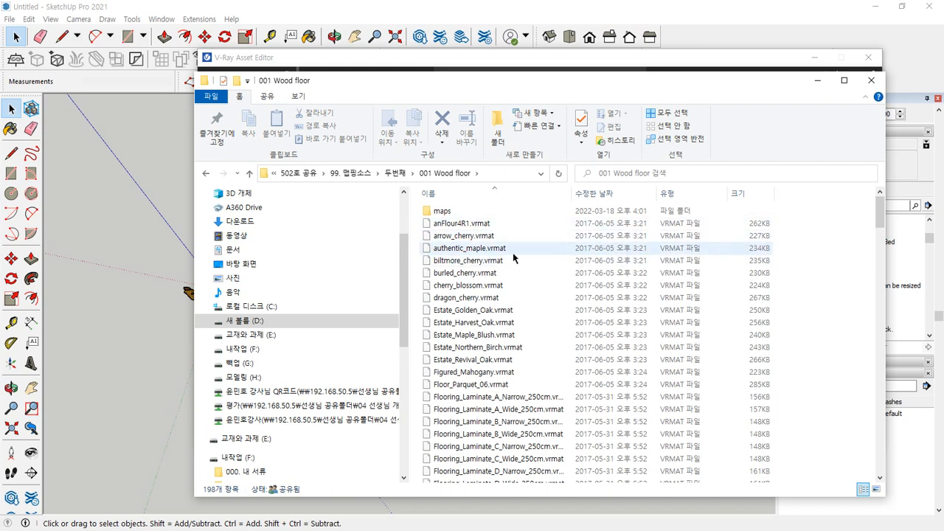
pyautogui.click(205, 173)
pyautogui.moveTo(457, 82); pyautogui.dragTo(379, 261)
pyautogui.moveTo(401, 58); pyautogui.dragTo(413, 54)
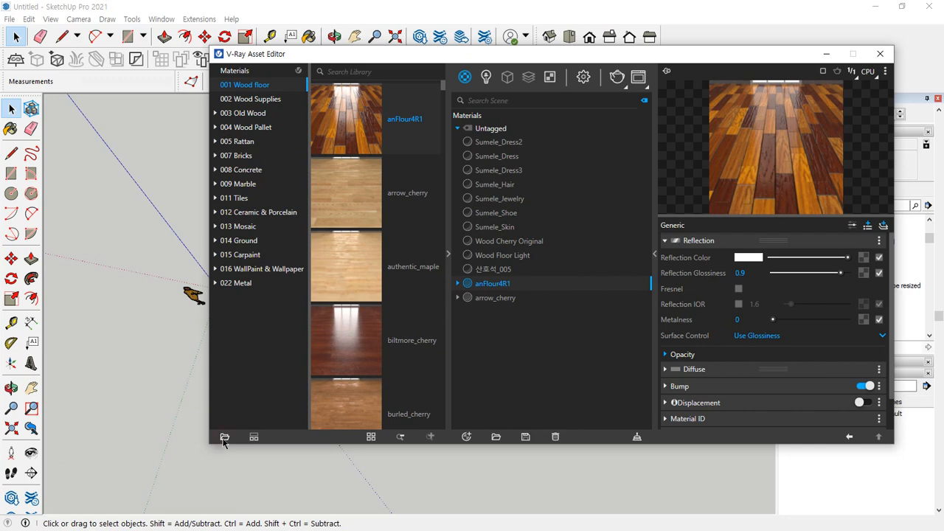
# Add the 017 Plastic folder from 502호 공유, 99. 맵핑소스, 두번째 on drive D to the V-Ray material library
pyautogui.click(224, 437)
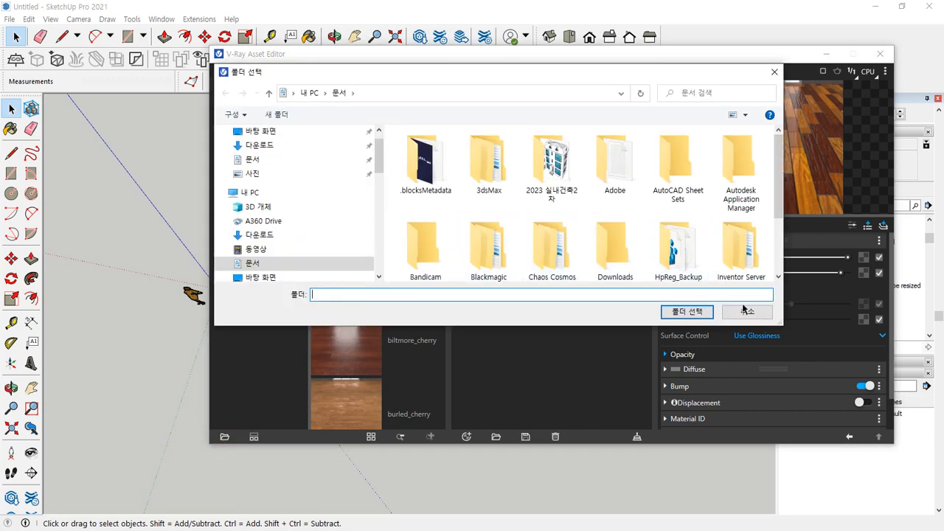
pyautogui.moveTo(782, 324); pyautogui.dragTo(837, 427)
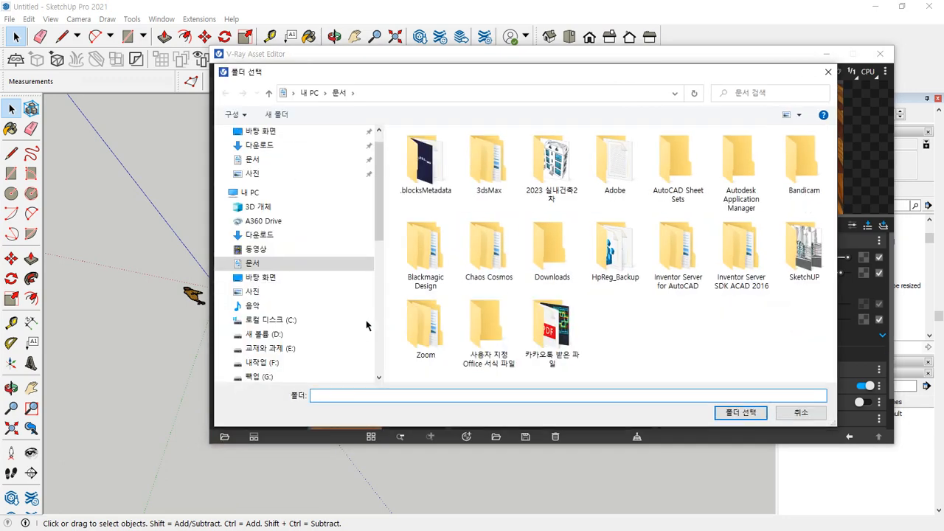
pyautogui.click(265, 336)
pyautogui.click(552, 164)
pyautogui.click(611, 166)
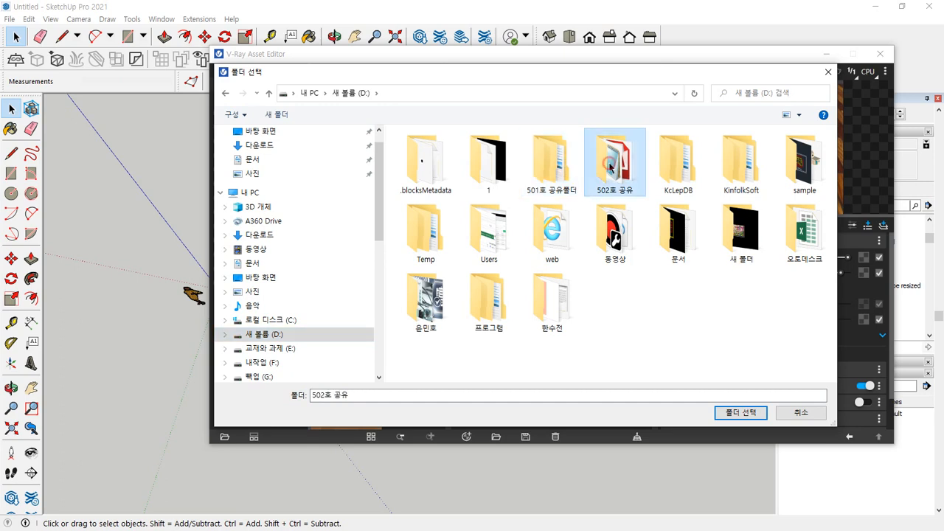
pyautogui.doubleClick(611, 167)
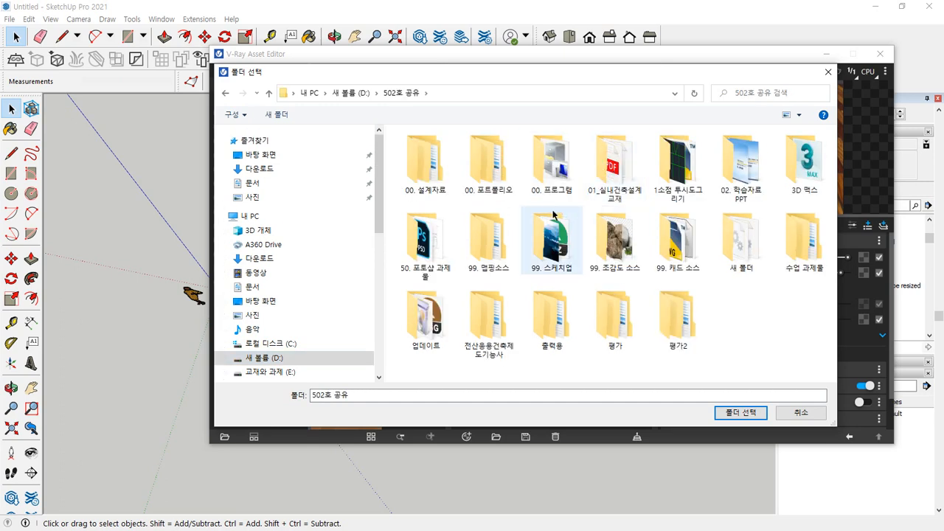
pyautogui.click(489, 240)
pyautogui.doubleClick(489, 240)
pyautogui.click(426, 169)
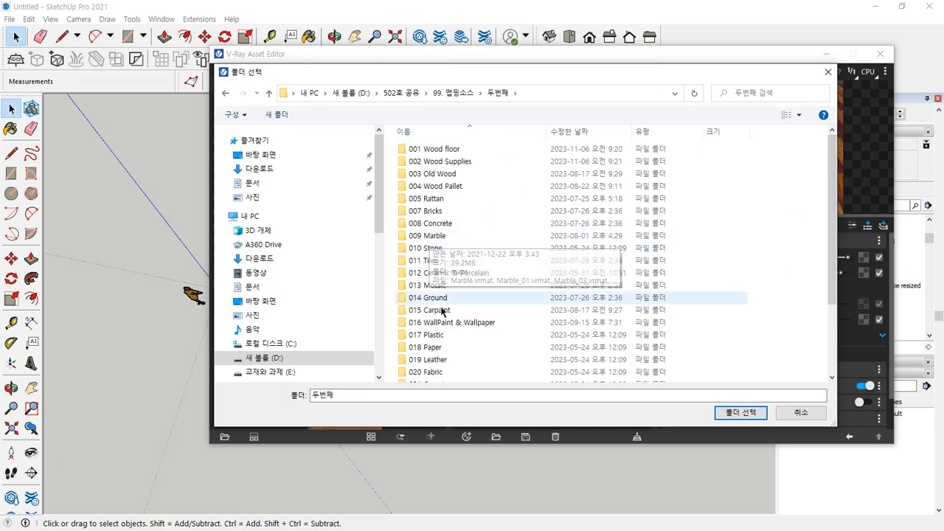
pyautogui.moveTo(452, 73); pyautogui.dragTo(536, 74)
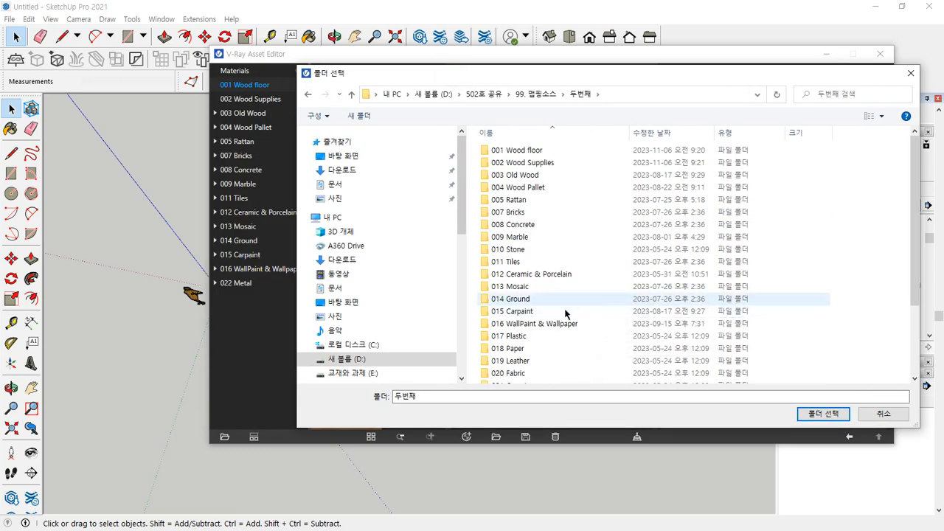
pyautogui.click(531, 335)
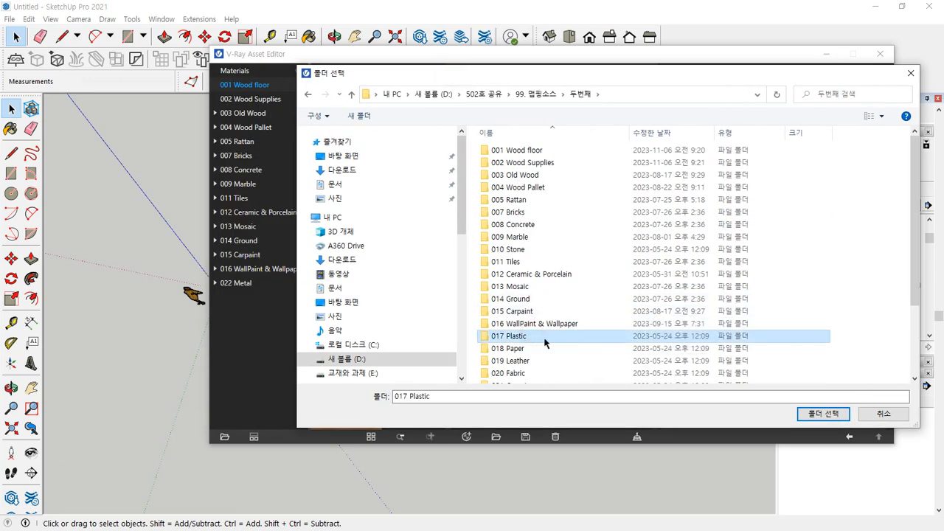
pyautogui.click(823, 414)
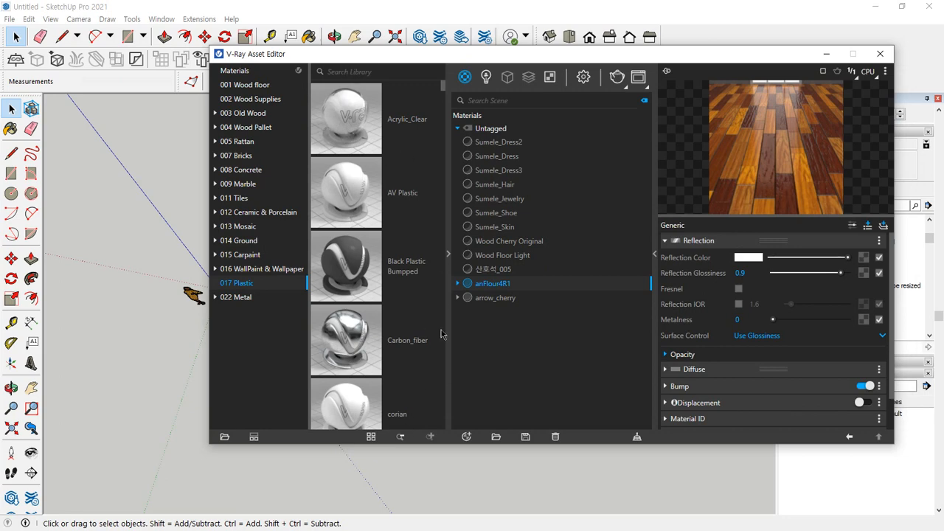
pyautogui.click(224, 436)
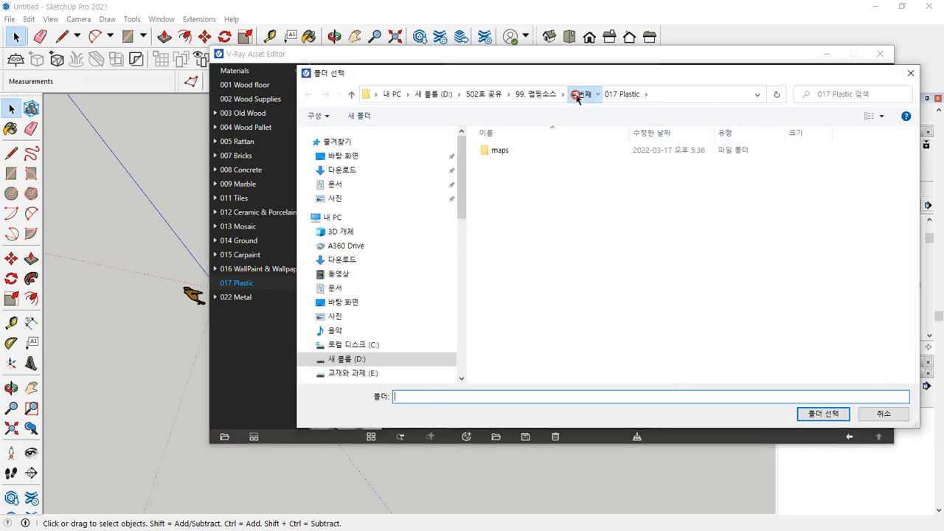
pyautogui.click(580, 93)
pyautogui.scroll(-3, 617, 302)
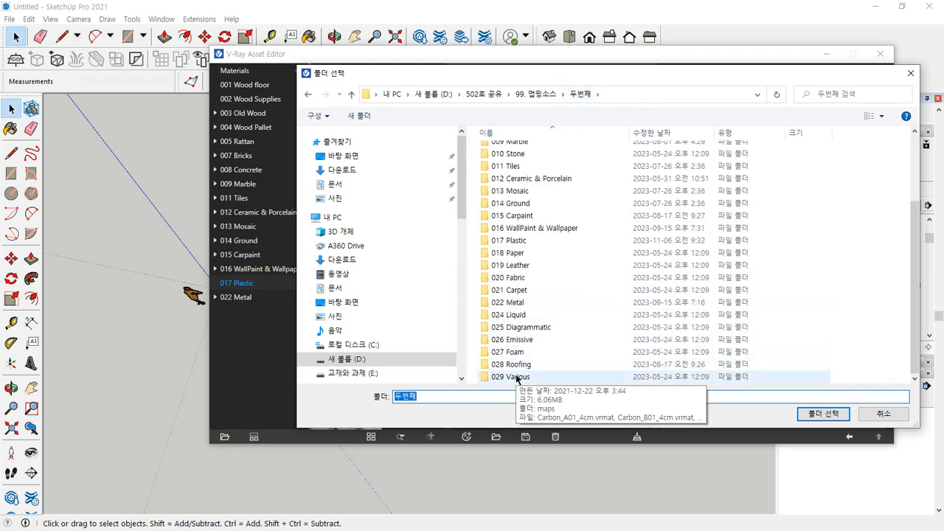
pyautogui.click(556, 376)
pyautogui.scroll(3, 583, 280)
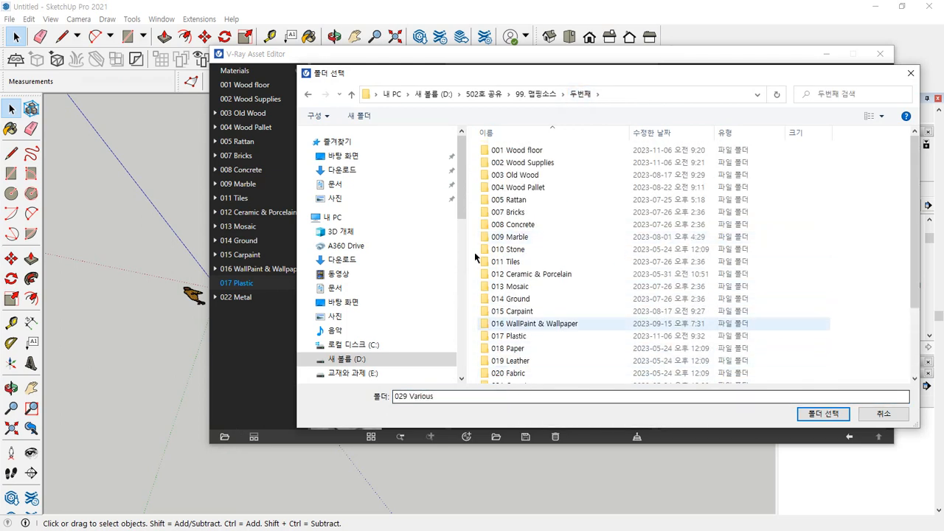
pyautogui.click(884, 414)
# Add the acier_brosse1 material from the 022 Metal library category to the scene materials and uncover the rectangles behind the editor
pyautogui.click(248, 298)
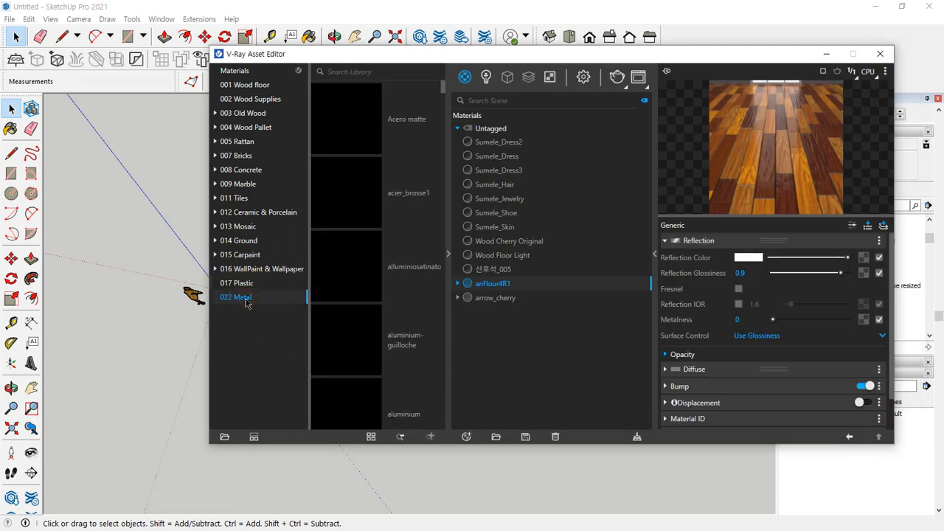
pyautogui.moveTo(369, 216); pyautogui.dragTo(511, 338)
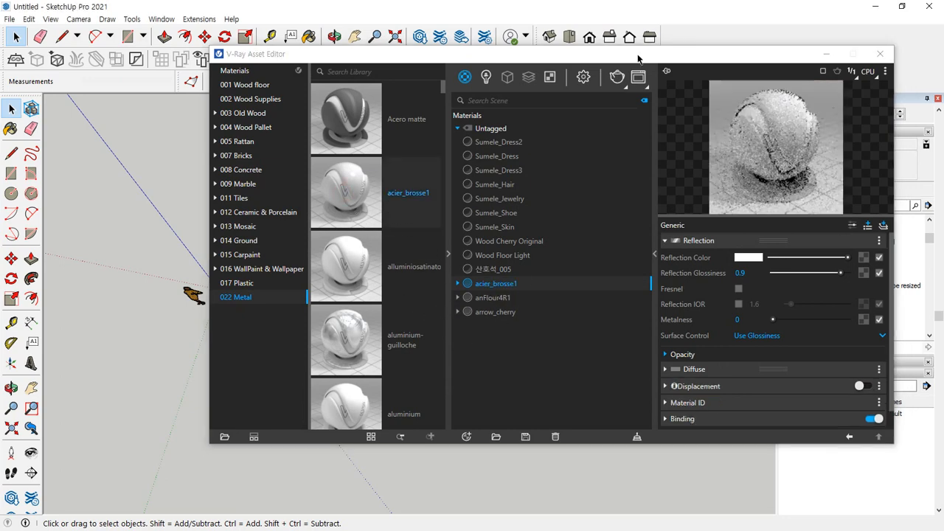
pyautogui.moveTo(639, 56); pyautogui.dragTo(162, 59)
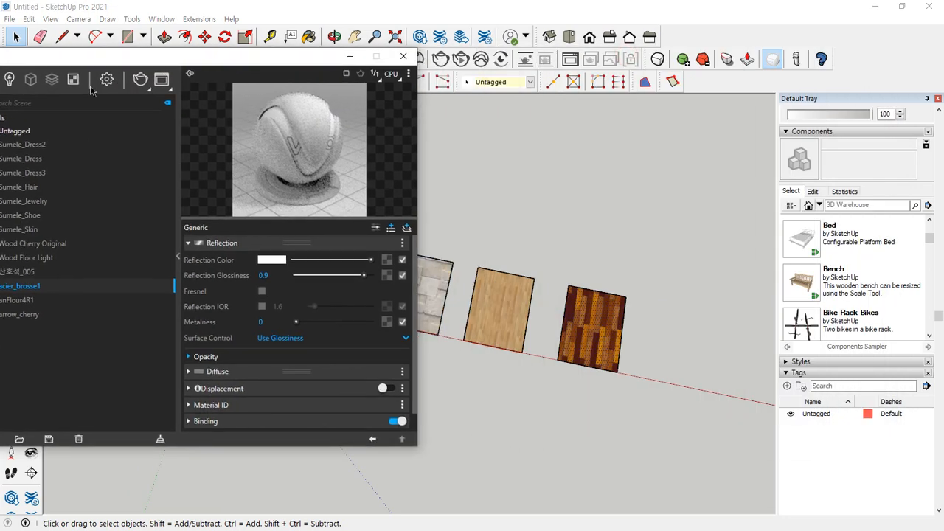
# Preview the arrow_cherry and anFlour4R1 scene materials, and paint the fourth rectangle with acier_brosse1
pyautogui.click(24, 315)
pyautogui.click(23, 301)
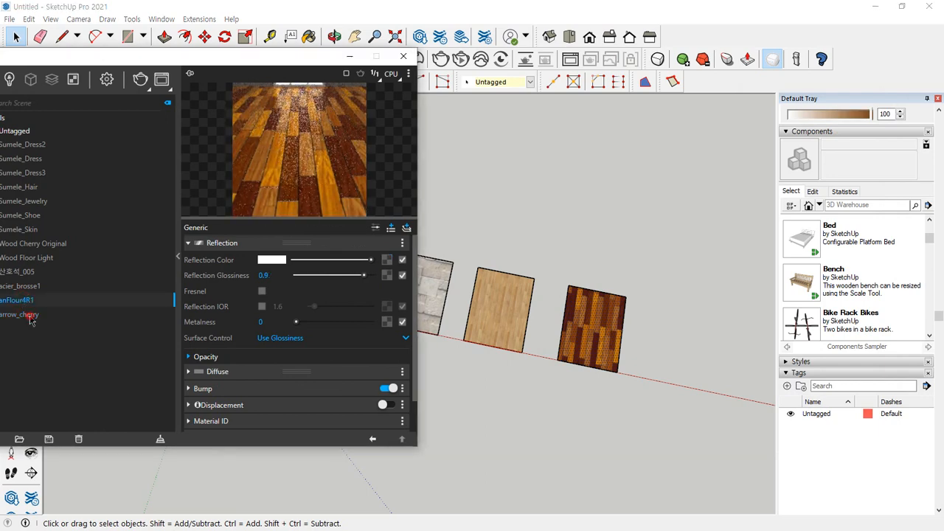
pyautogui.click(32, 318)
pyautogui.click(34, 290)
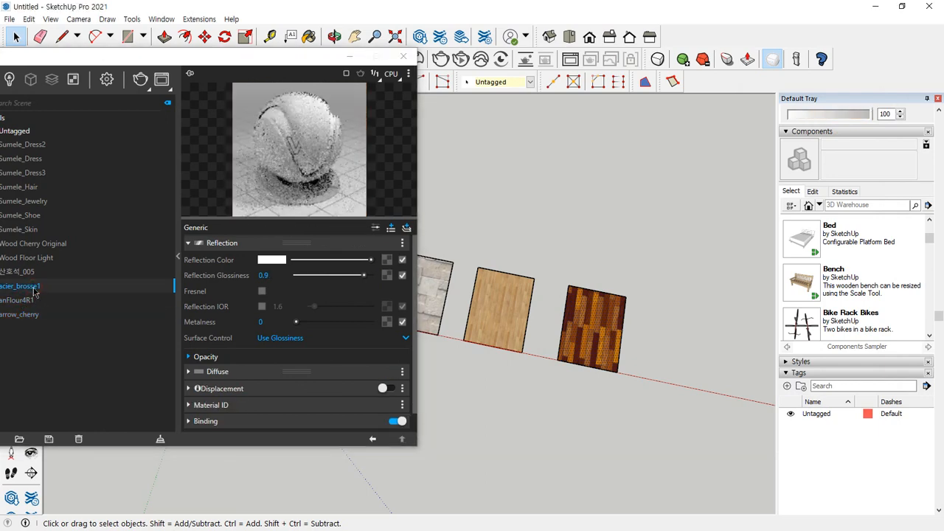
pyautogui.scroll(1, 823, 236)
pyautogui.press('b')
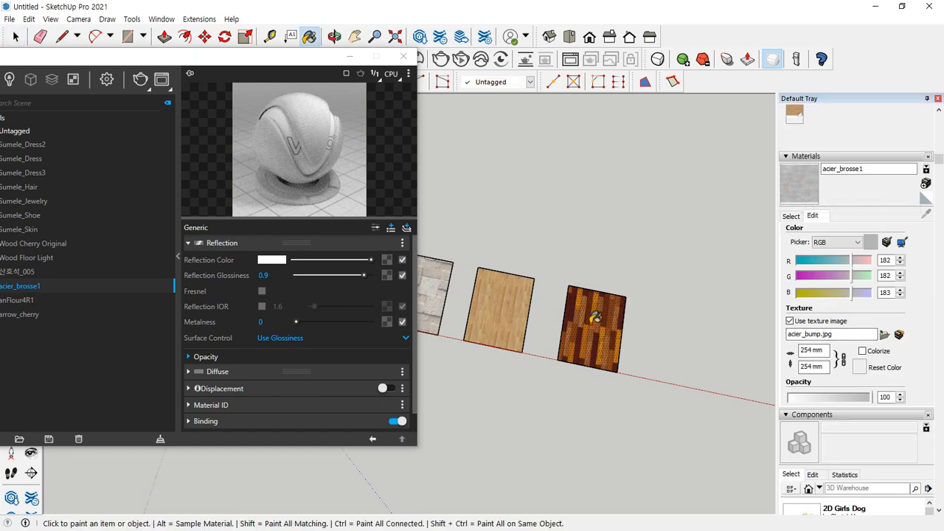
pyautogui.click(511, 313)
# Examine the brushed metal texture on the fourth rectangle up close and return to the scene materials in the V-Ray Asset Editor
pyautogui.scroll(1, 509, 311)
pyautogui.scroll(5, 509, 311)
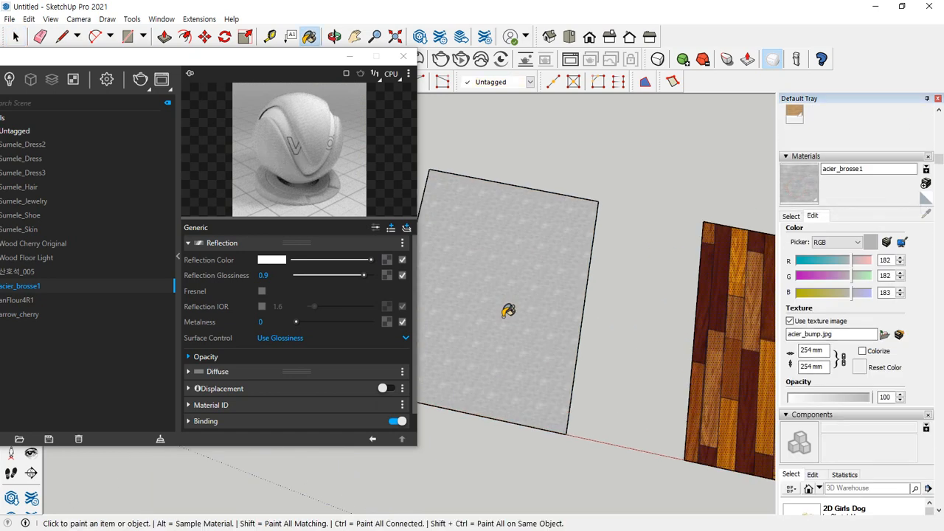
pyautogui.scroll(2, 553, 303)
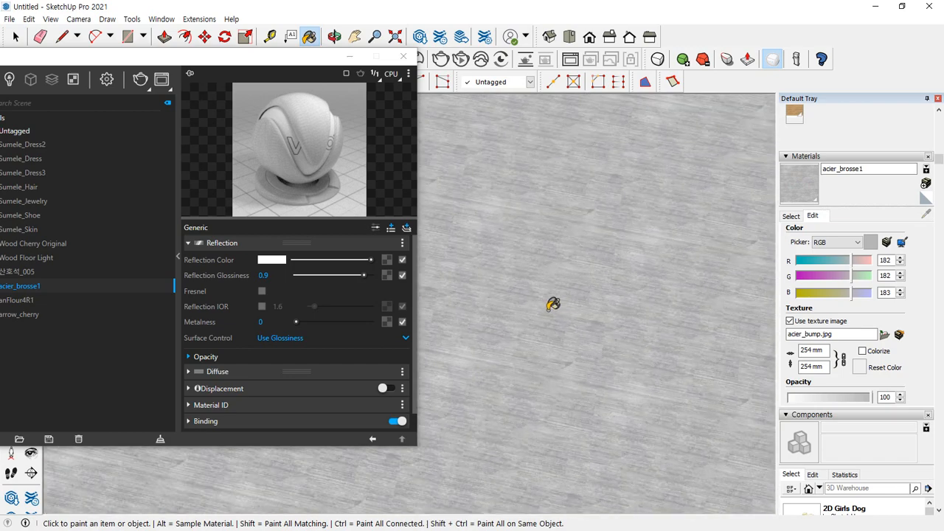
pyautogui.scroll(-6, 553, 304)
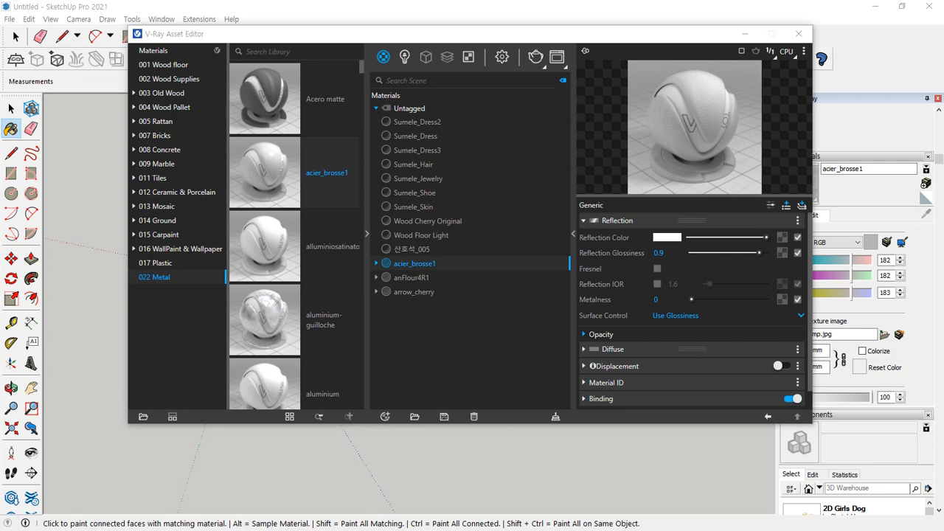
pyautogui.click(505, 383)
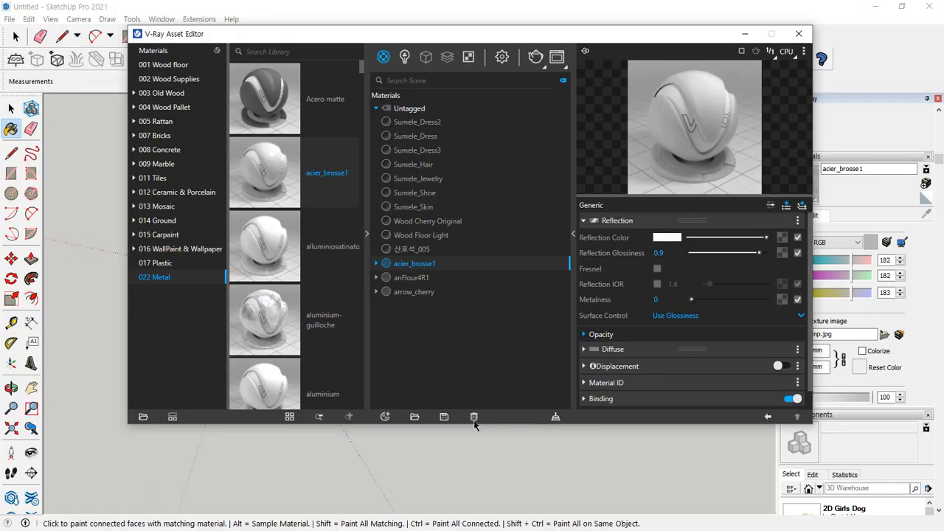
# Create a new V-Ray material of the Generic type in the scene materials
pyautogui.click(387, 417)
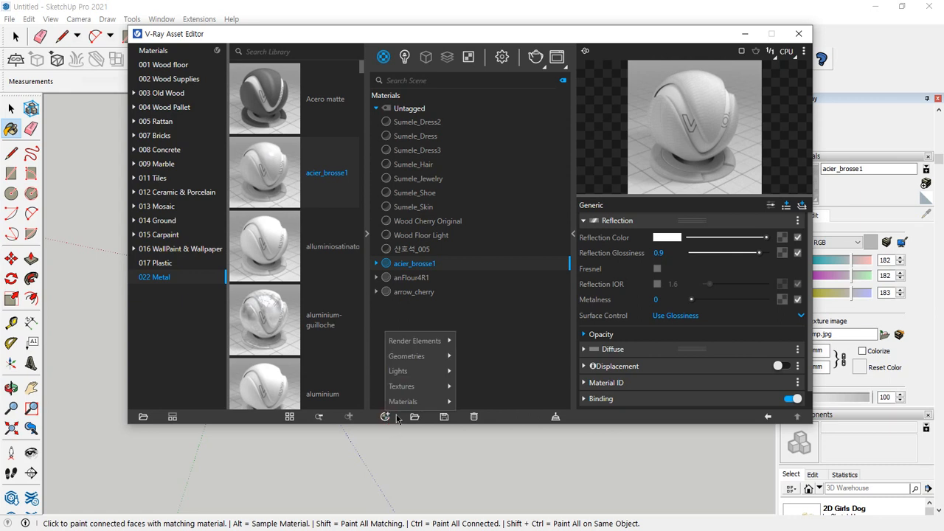
pyautogui.moveTo(417, 405)
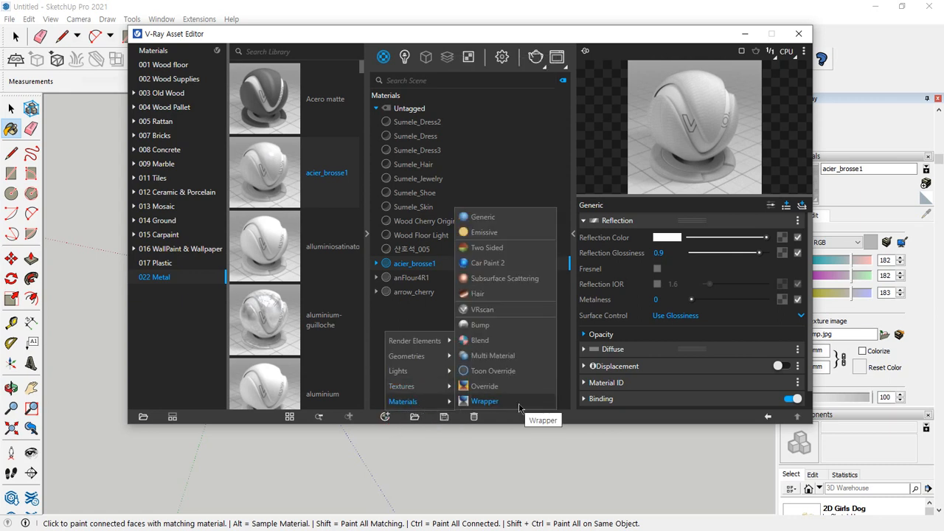
pyautogui.click(448, 405)
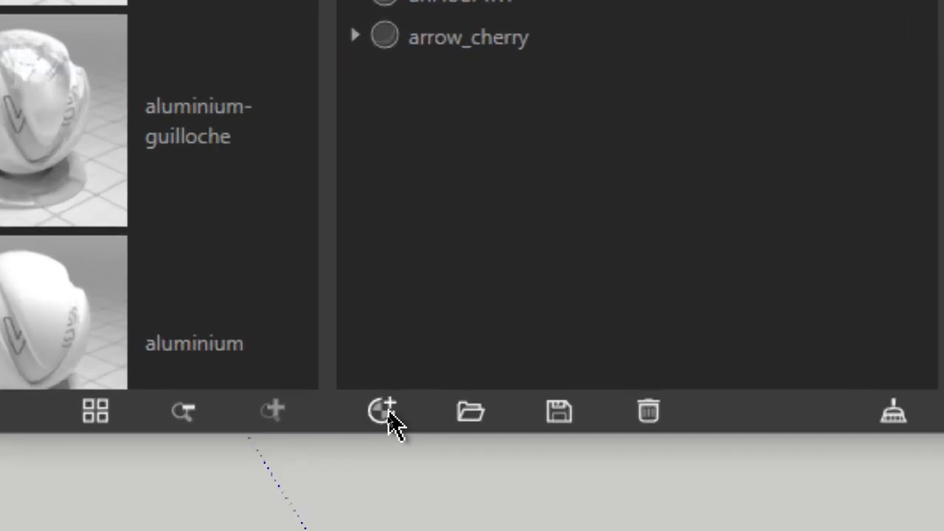
pyautogui.click(385, 413)
pyautogui.moveTo(466, 249)
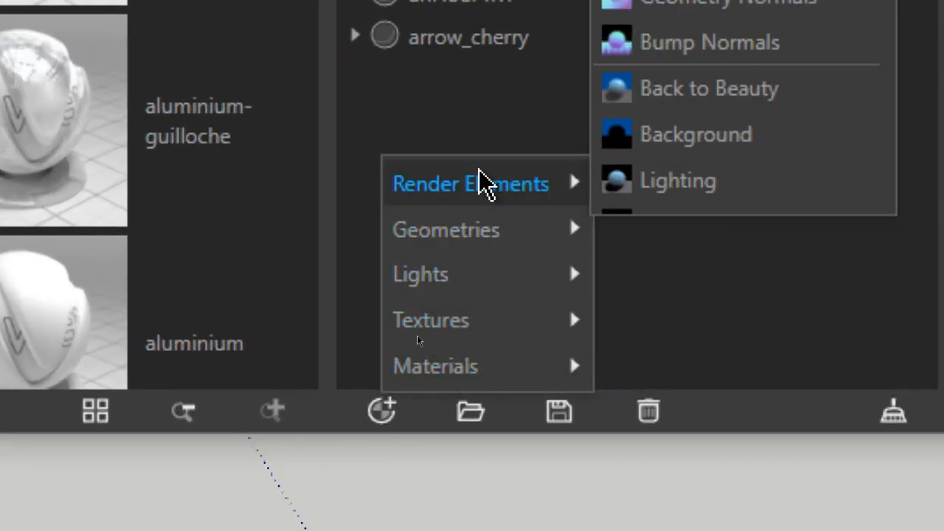
pyautogui.moveTo(456, 338)
pyautogui.moveTo(450, 380)
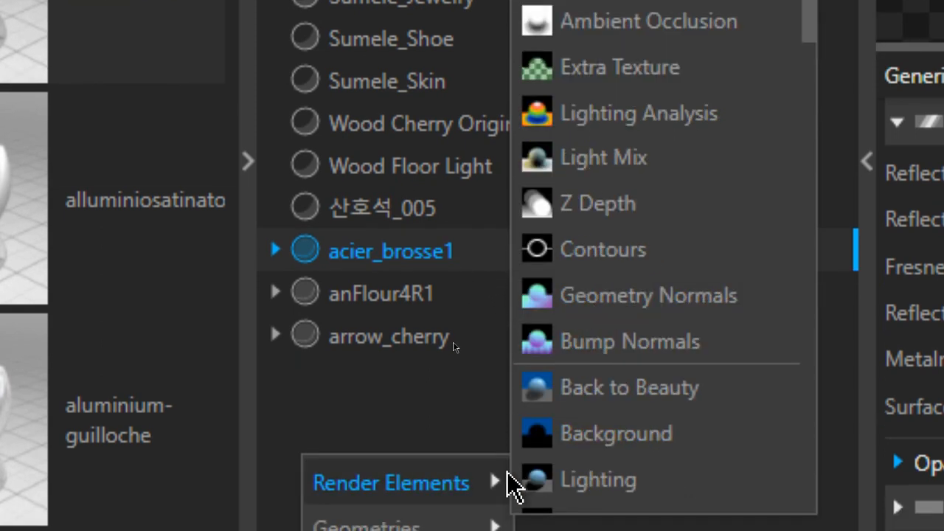
pyautogui.moveTo(530, 446)
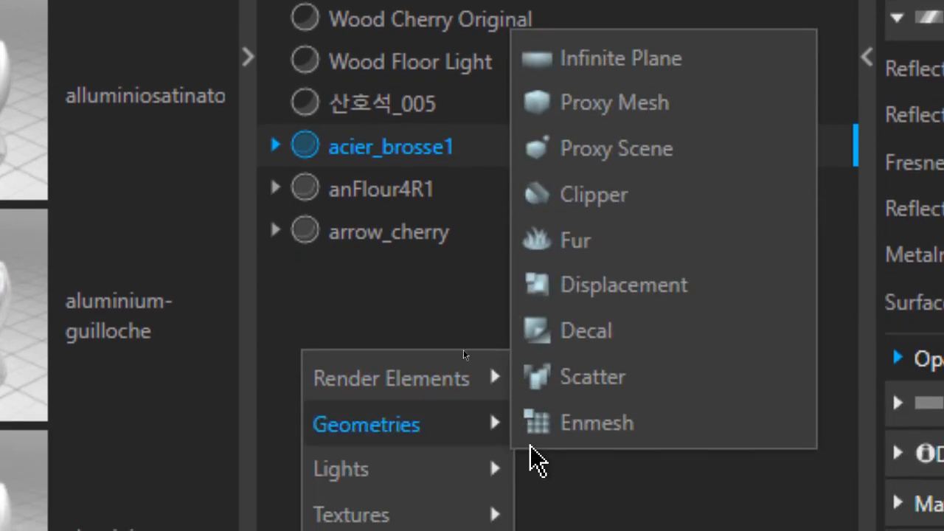
pyautogui.moveTo(403, 446)
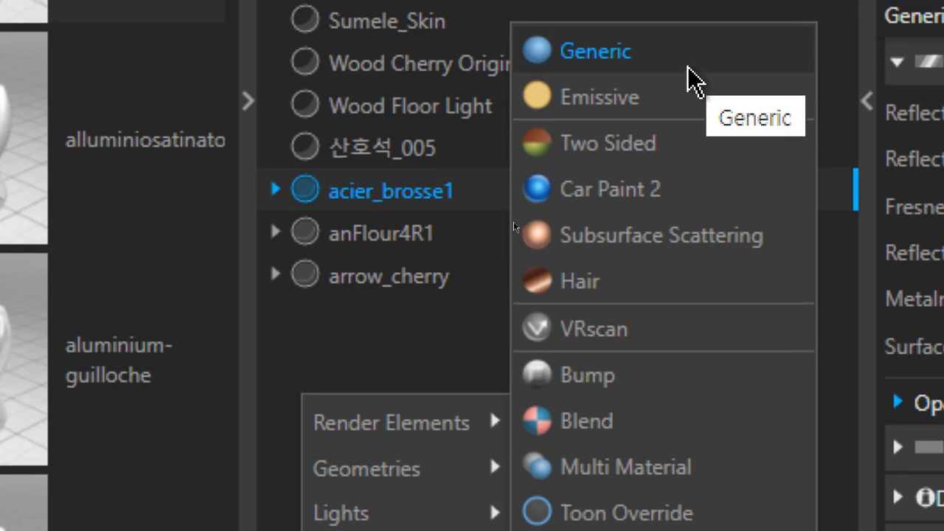
pyautogui.click(687, 68)
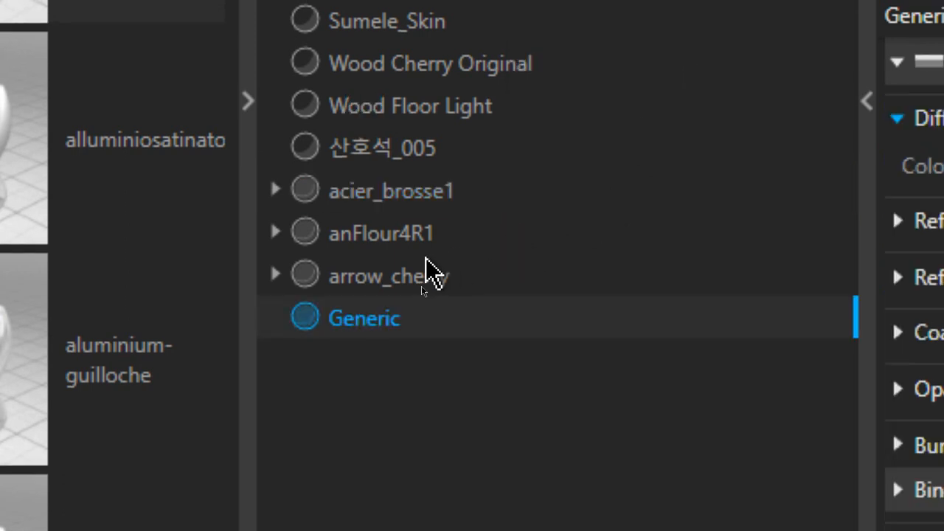
# Rename the new Generic material as 연습 1
pyautogui.rightClick(376, 330)
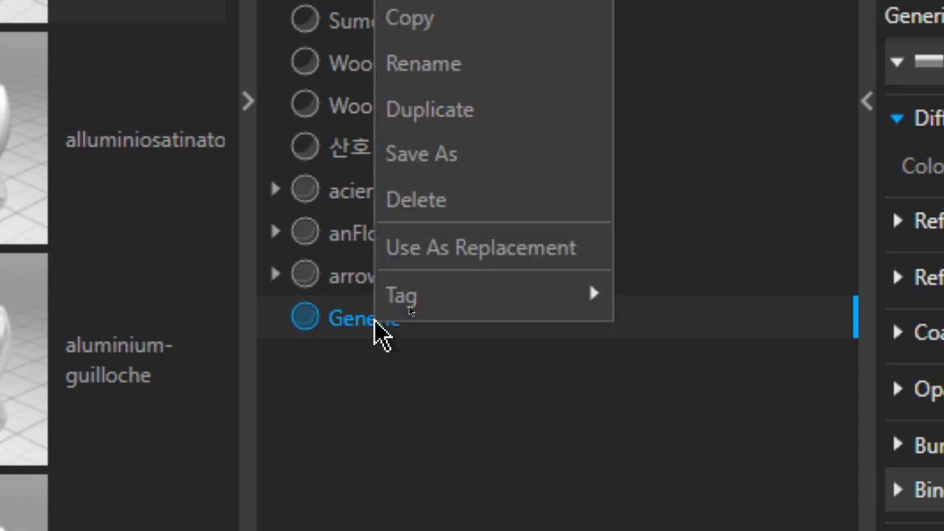
pyautogui.click(512, 63)
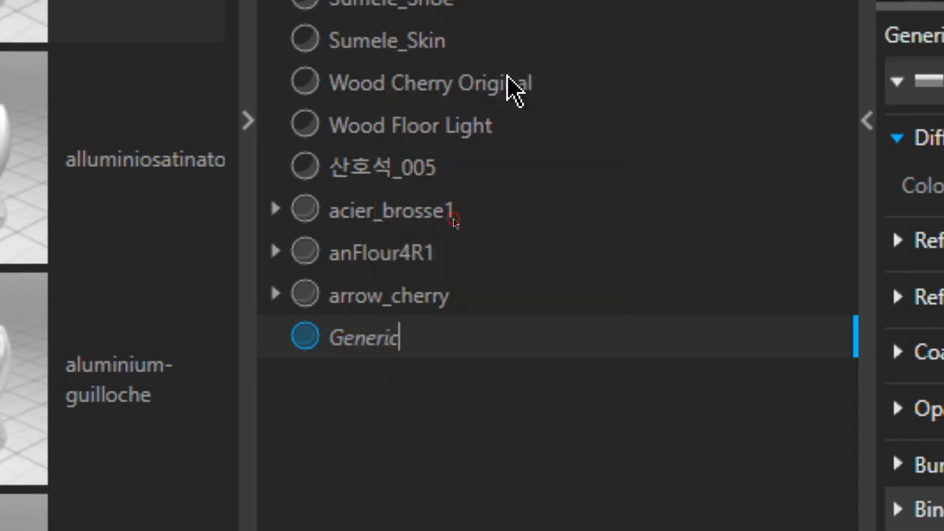
pyautogui.hotkey('ctrl', 'a')
pyautogui.write('연습')
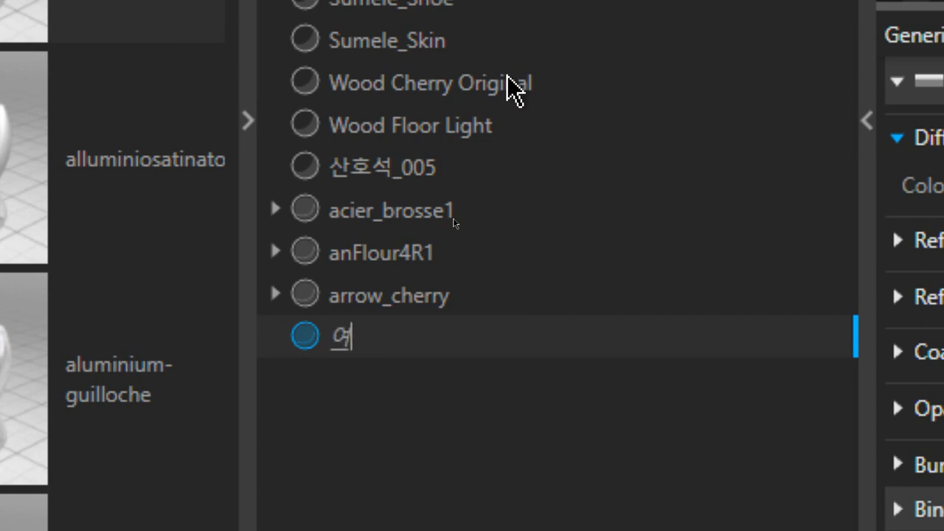
pyautogui.write(' 1')
pyautogui.press('Return')
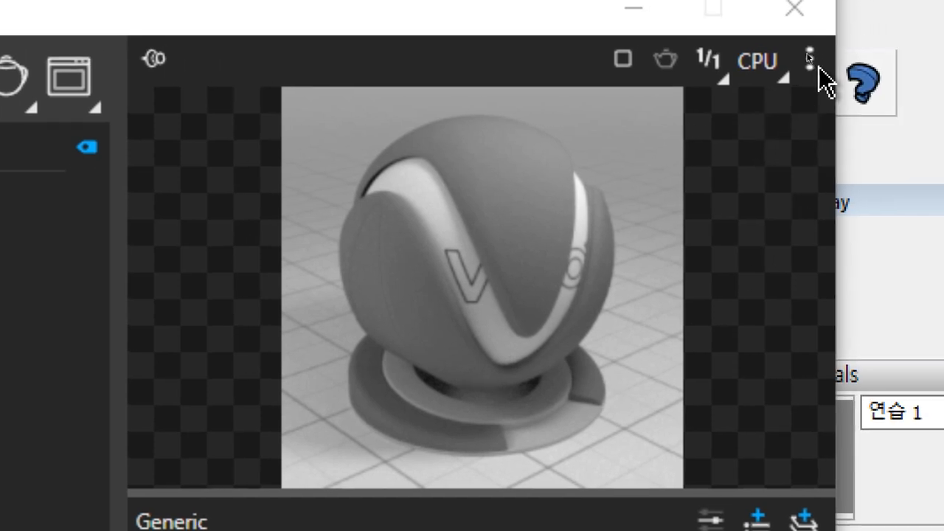
# Preview the 연습 1 material in the Fabric, Floor, Ground and Subsurface Scattering preview scenes
pyautogui.click(810, 65)
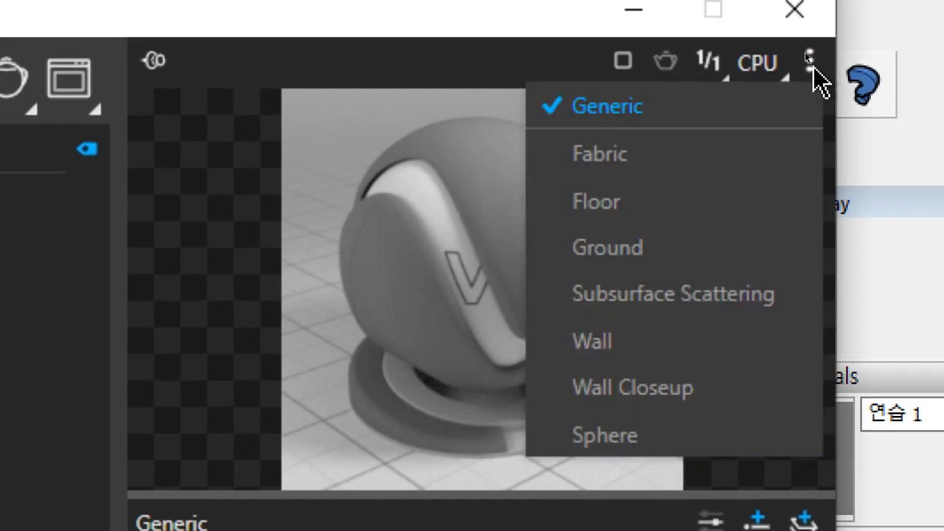
pyautogui.click(741, 151)
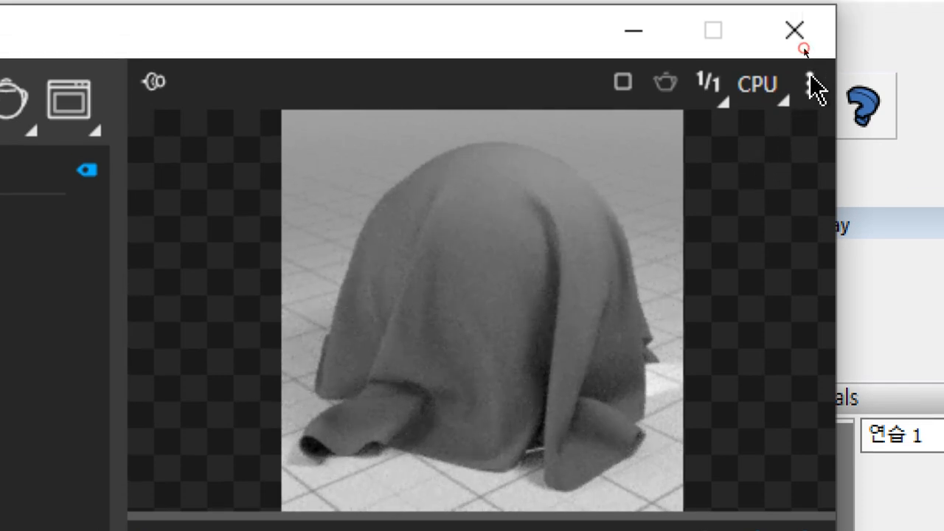
pyautogui.click(810, 62)
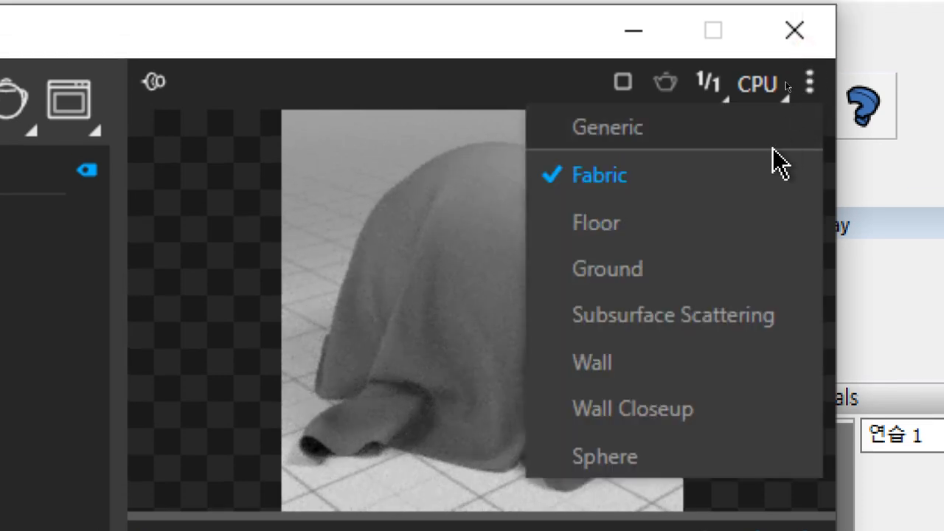
pyautogui.click(729, 222)
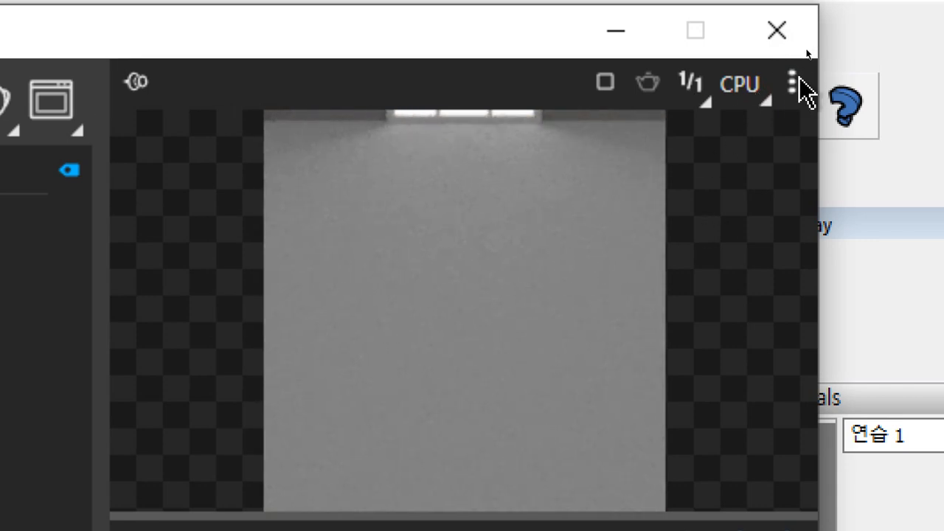
pyautogui.click(810, 82)
pyautogui.click(681, 274)
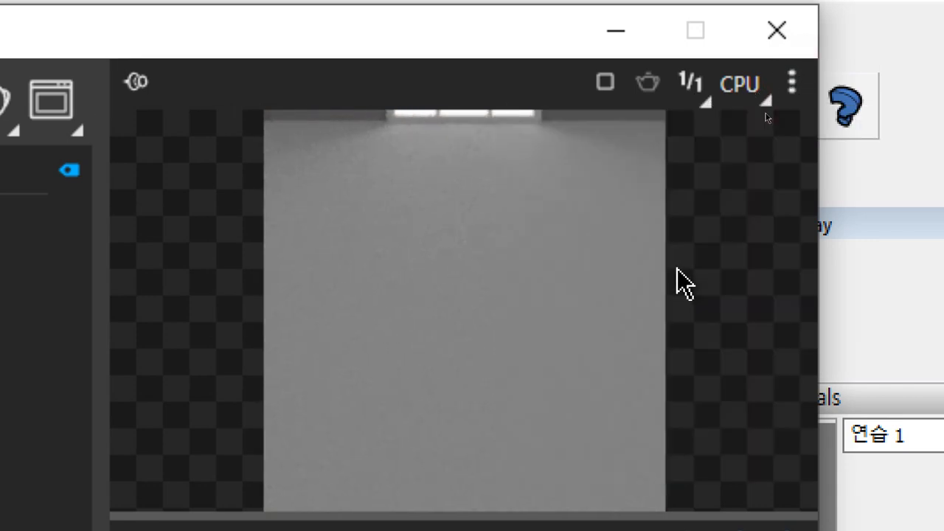
pyautogui.click(799, 87)
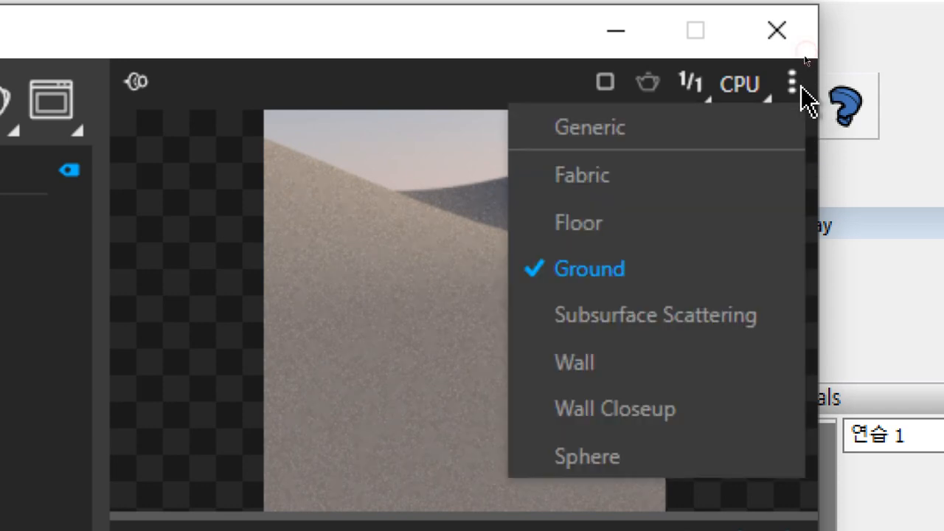
pyautogui.click(683, 330)
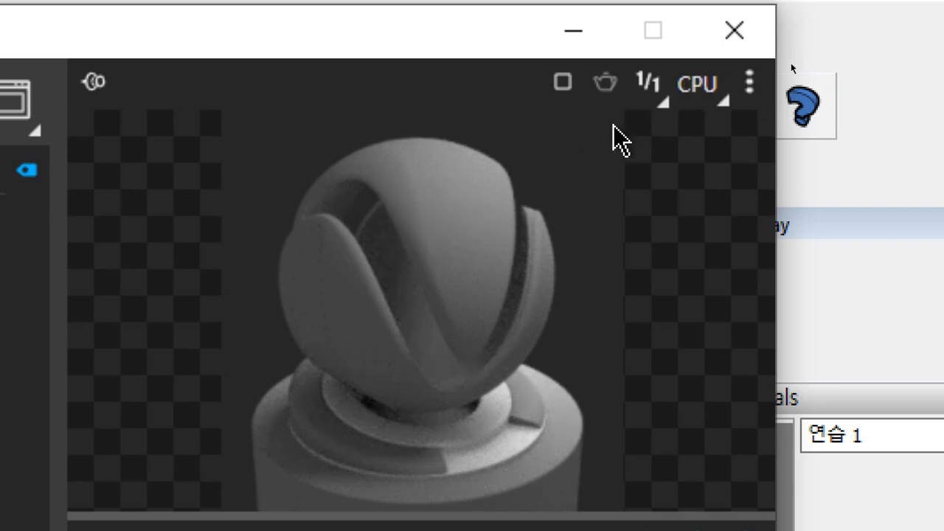
# Preview 연습 1 in the Wall, Wall Closeup and Sphere scenes and return the preview to Generic
pyautogui.click(750, 84)
pyautogui.click(656, 361)
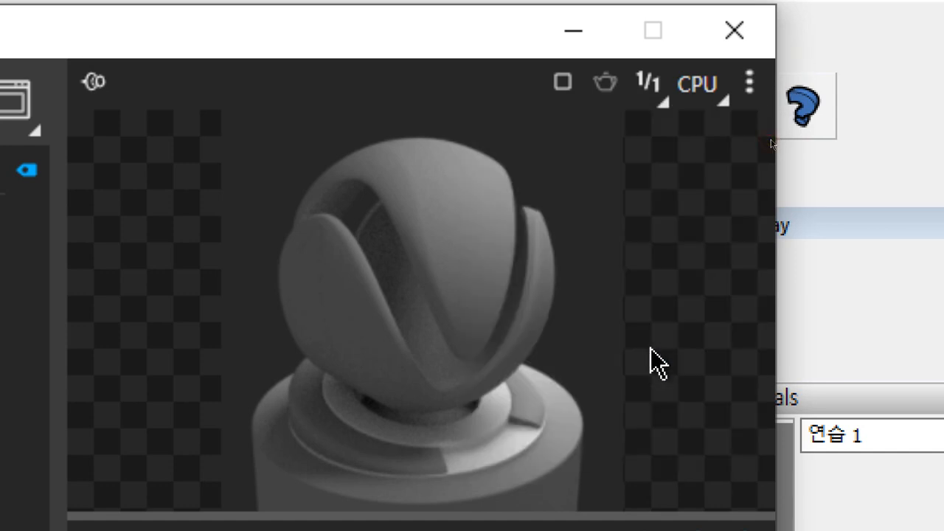
pyautogui.click(750, 84)
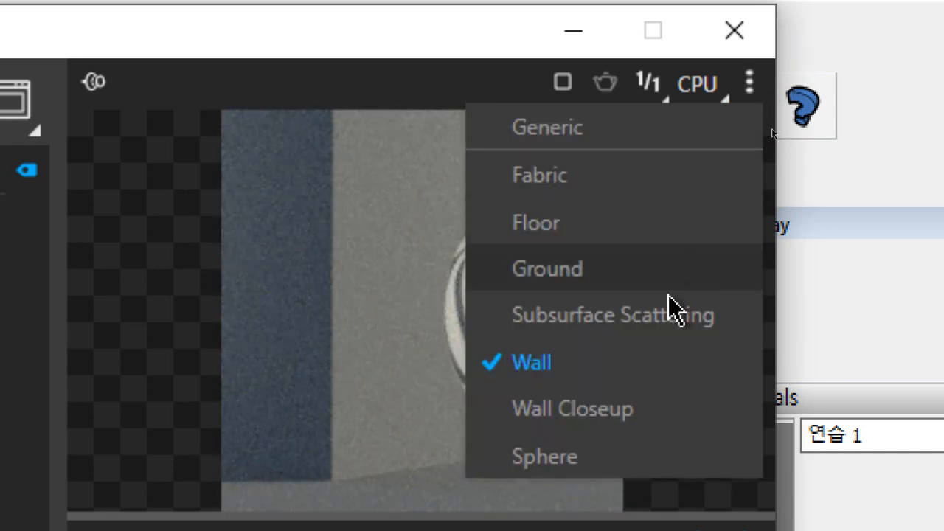
pyautogui.click(636, 408)
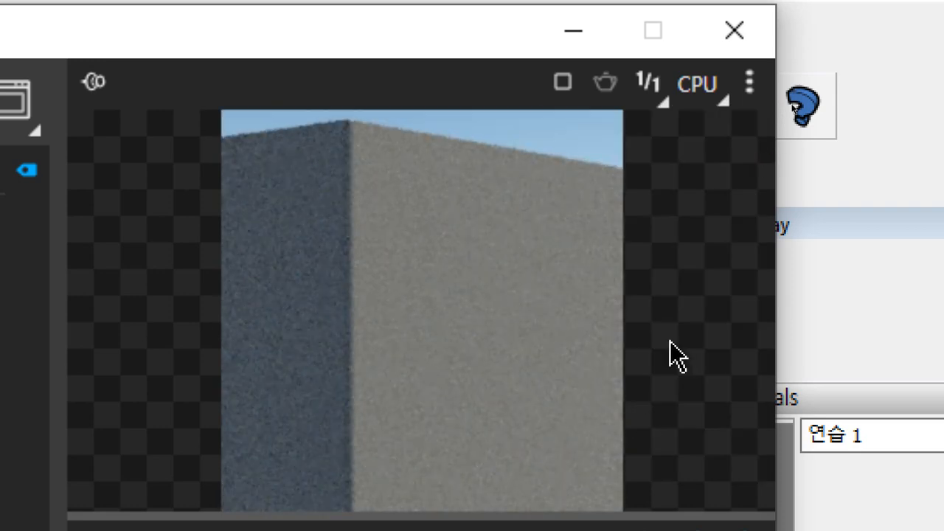
pyautogui.click(750, 83)
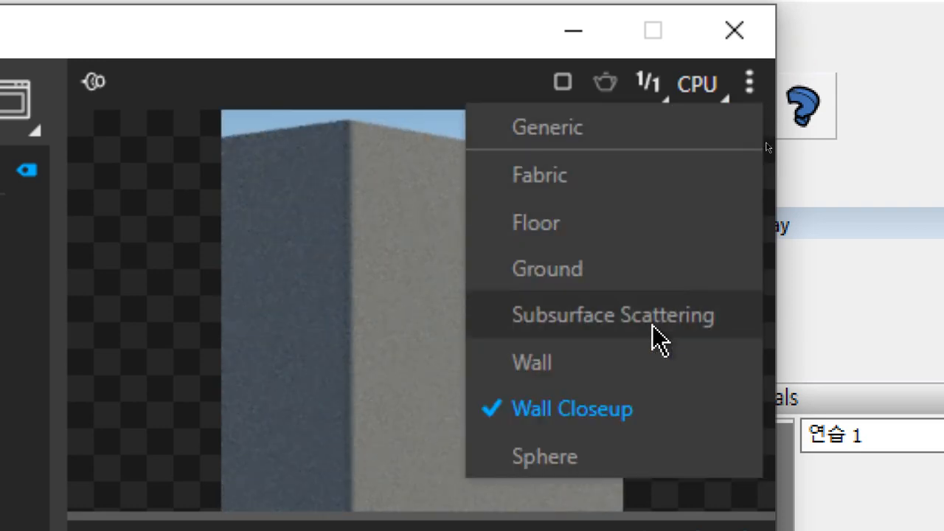
pyautogui.click(607, 454)
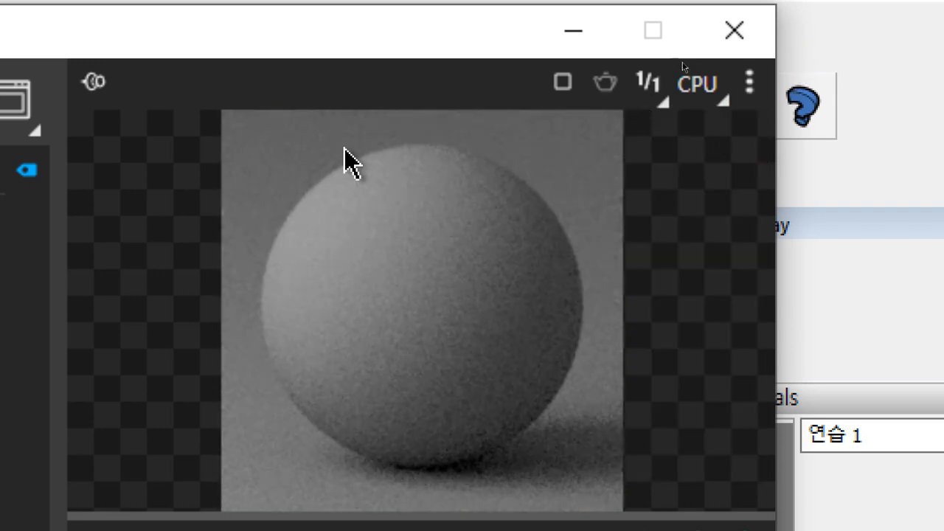
pyautogui.click(748, 83)
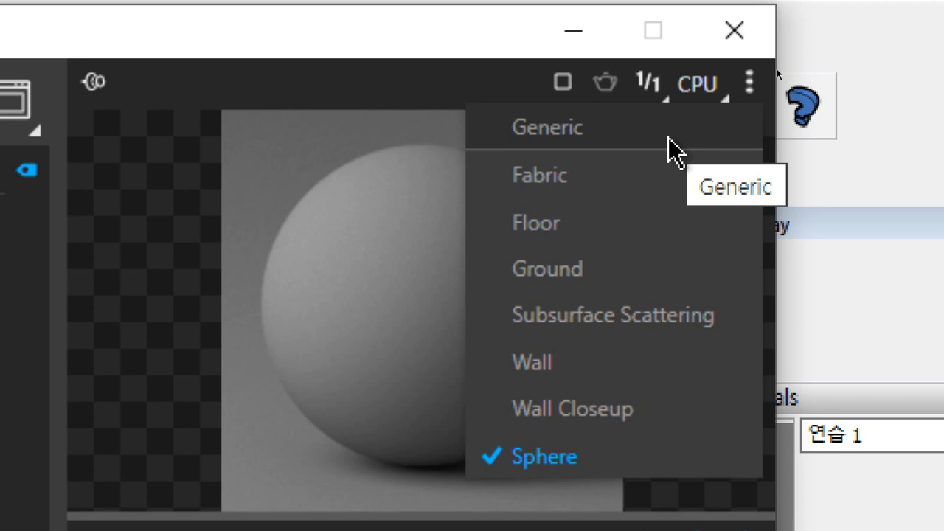
pyautogui.click(669, 150)
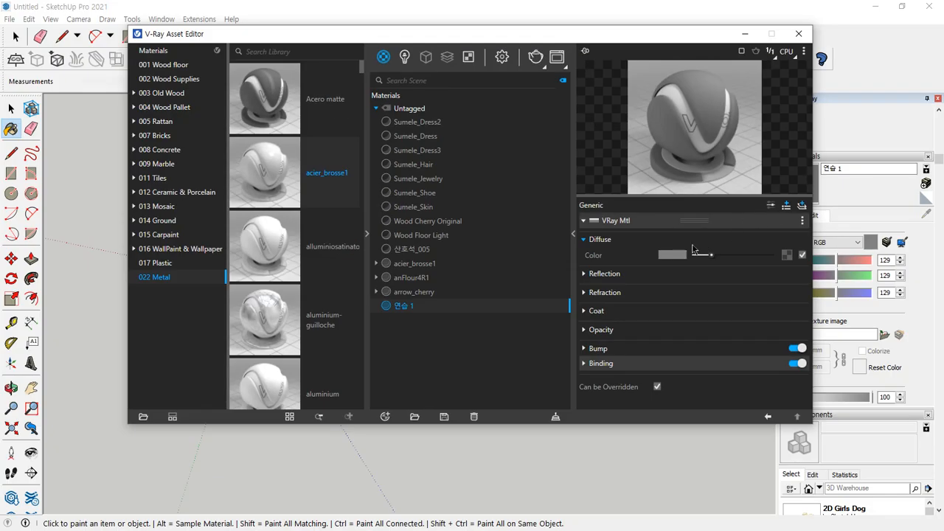
# Try pink, green and yellow diffuse colors for 연습 1 and settle on orange with RGB 0.956, 0.547, 0.104
pyautogui.click(666, 256)
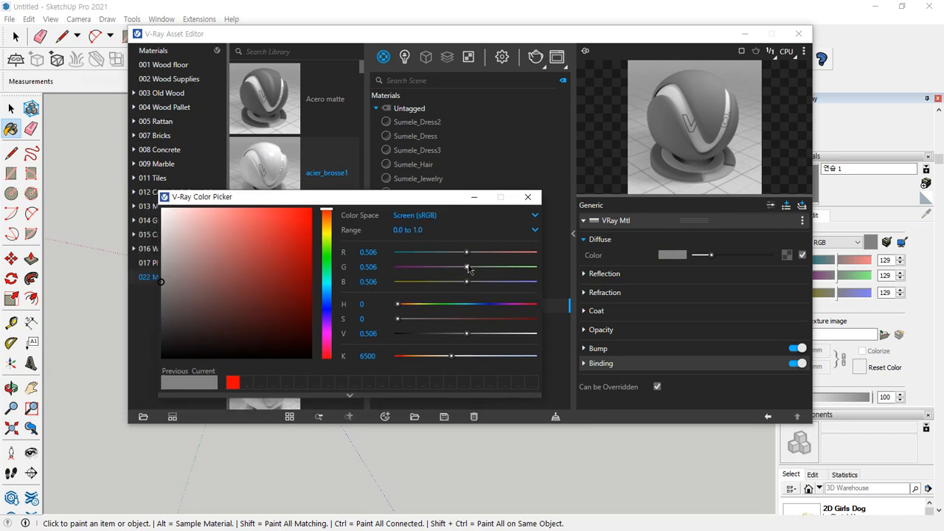
pyautogui.moveTo(467, 253); pyautogui.dragTo(516, 255)
pyautogui.click(430, 268)
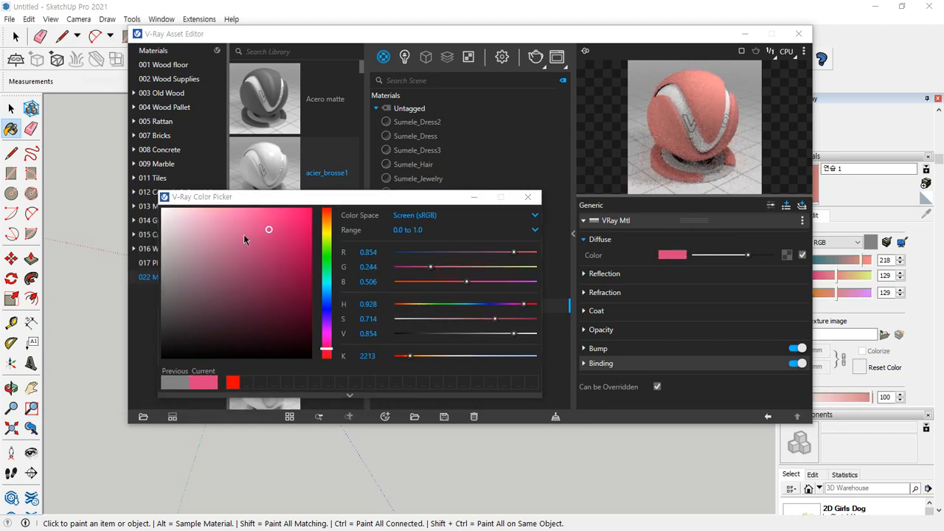
pyautogui.moveTo(279, 223); pyautogui.dragTo(286, 220)
pyautogui.click(324, 247)
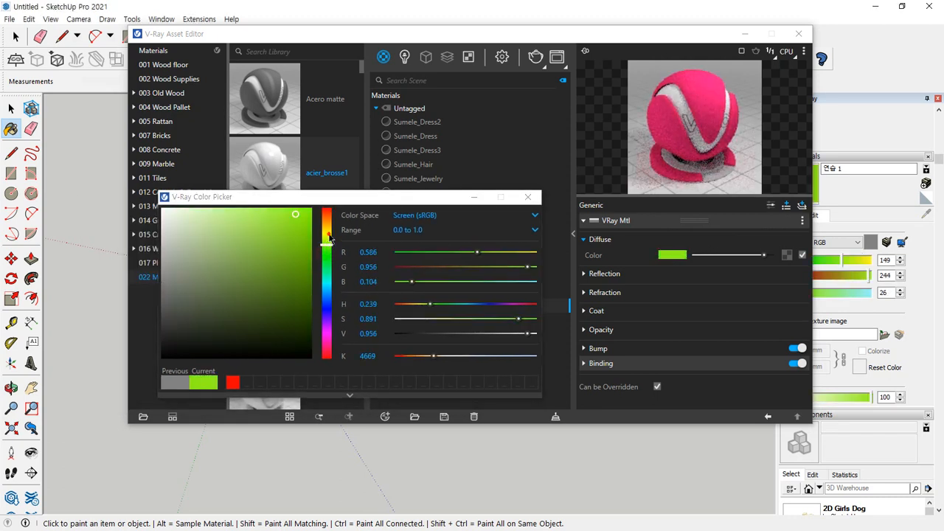
pyautogui.click(327, 226)
pyautogui.click(327, 257)
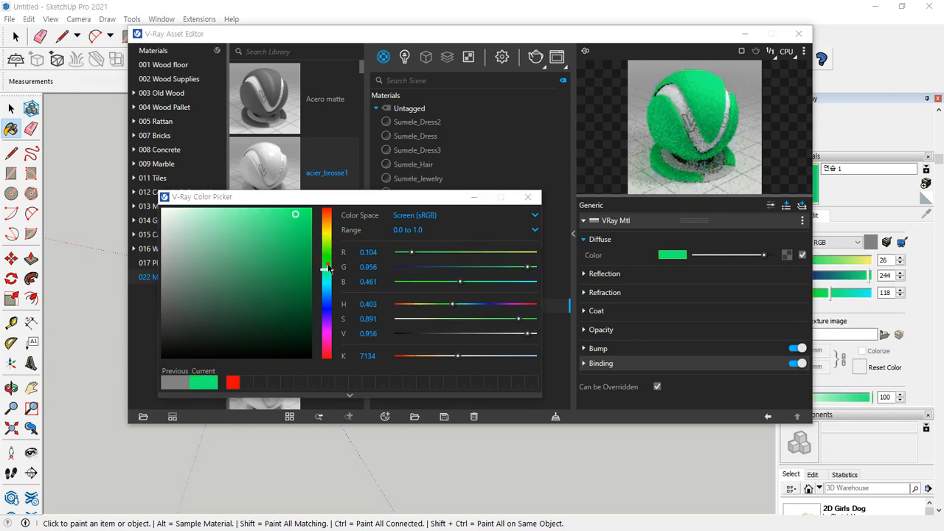
pyautogui.click(326, 242)
pyautogui.click(326, 233)
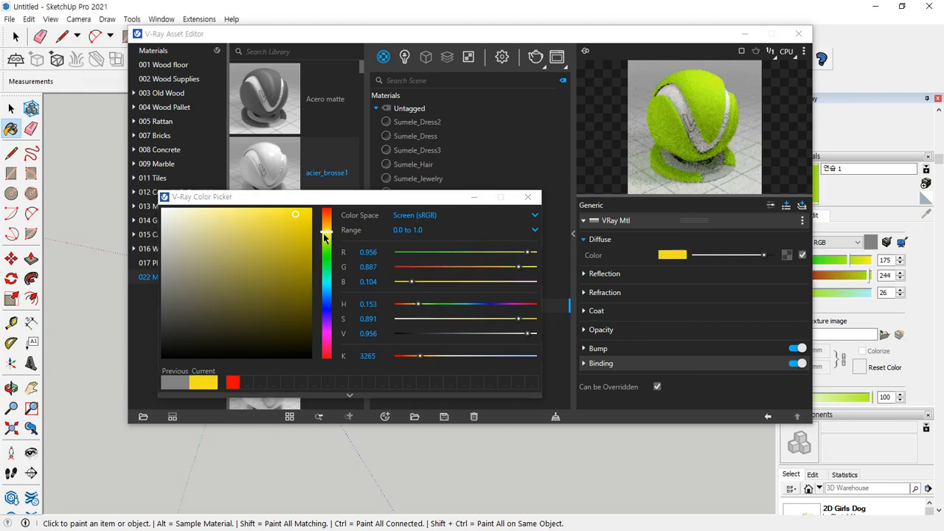
pyautogui.click(327, 224)
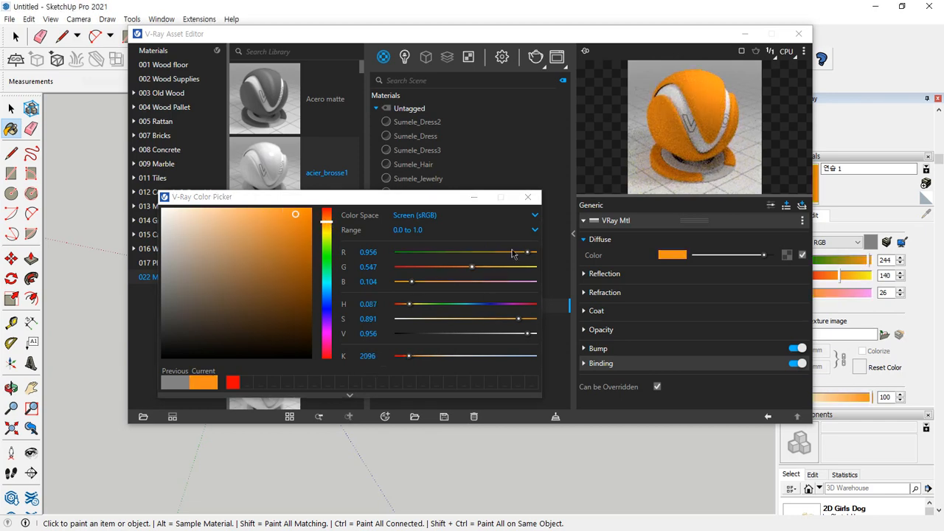
pyautogui.click(528, 198)
# Uncover the rectangles behind the editor and paint the grey one beside the dark wood-patterned rectangle with 연습 1
pyautogui.moveTo(554, 31); pyautogui.dragTo(245, 196)
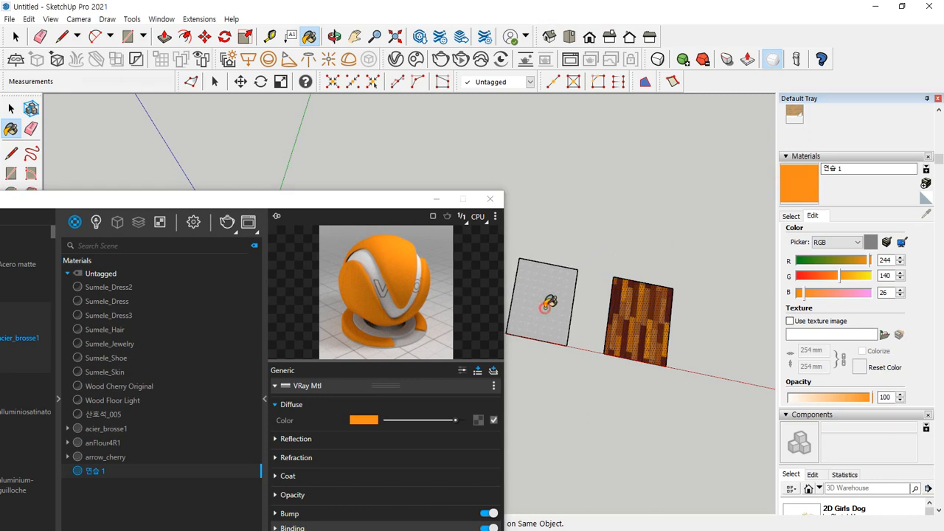
pyautogui.click(546, 307)
pyautogui.scroll(5, 533, 291)
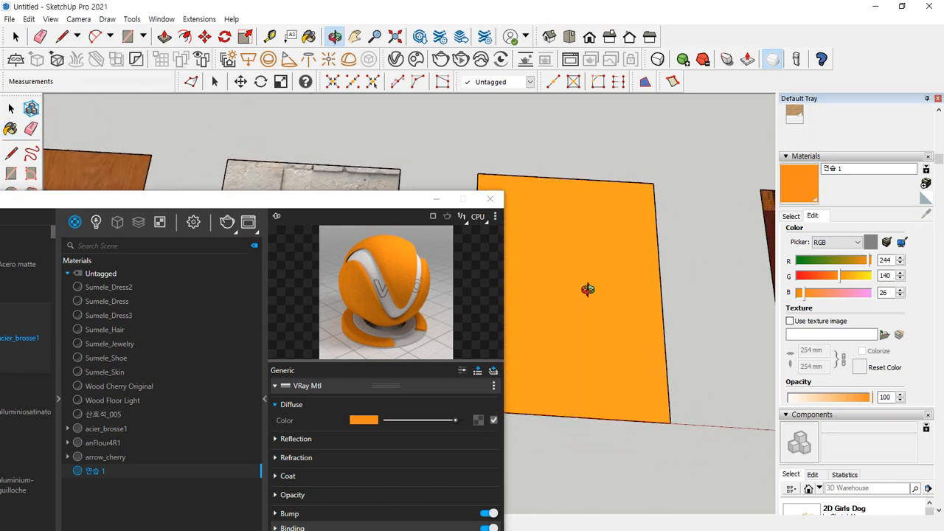
pyautogui.keyDown('shift'); pyautogui.moveTo(571, 303); pyautogui.dragTo(619, 294, button='middle'); pyautogui.keyUp('shift')
pyautogui.moveTo(607, 155)
pyautogui.mouseDown()
pyautogui.moveTo(602, 190)
pyautogui.moveTo(619, 176)
pyautogui.mouseUp()
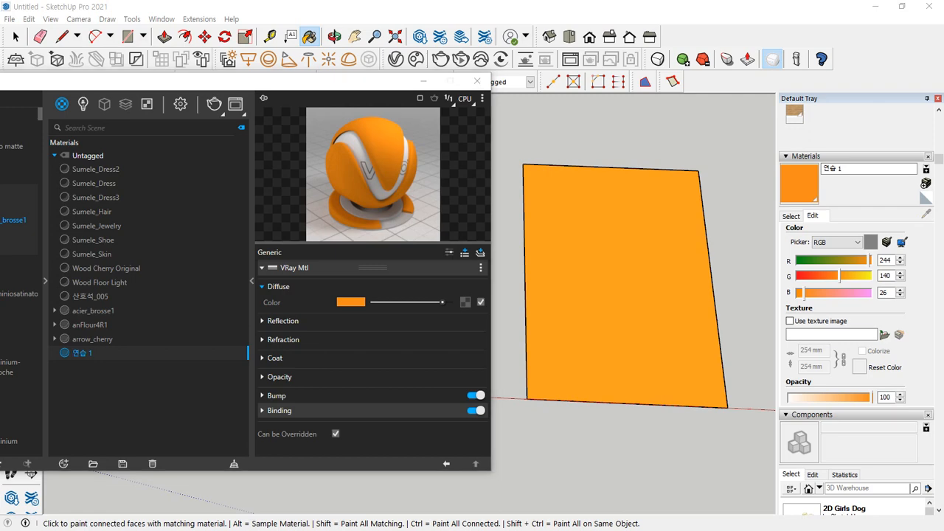
# Switch to Notepad and write the note "Map (맵) 맵핑Mapping"
pyautogui.hotkey('alt', 'Tab')
pyautogui.write('M')
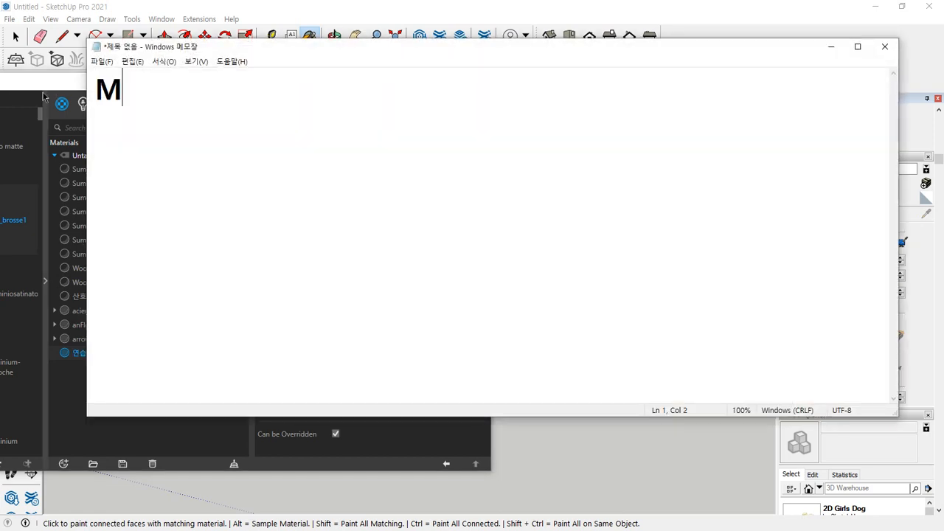
pyautogui.write('ap (맵)')
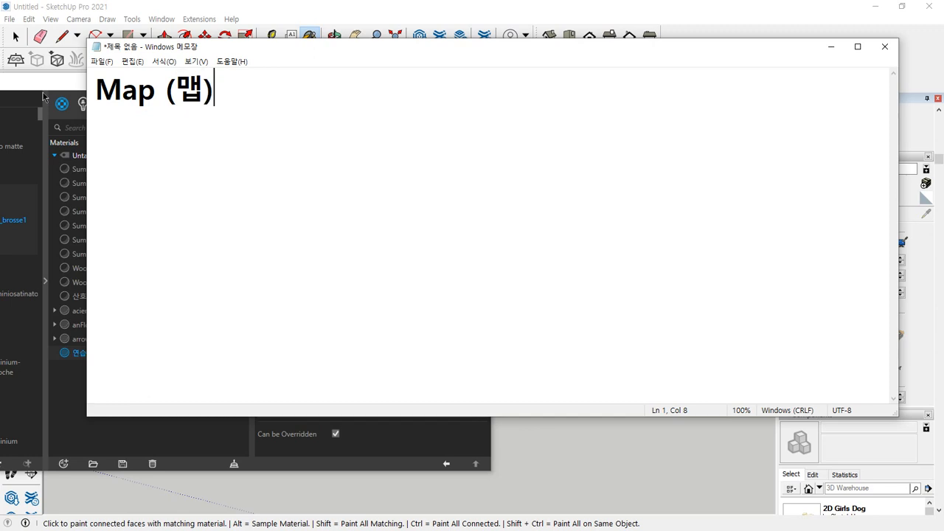
pyautogui.press('Left')
pyautogui.press('Right')
pyautogui.write('ao')
pyautogui.press('BackSpace')
pyautogui.press('BackSpace')
pyautogui.write('맵핑')
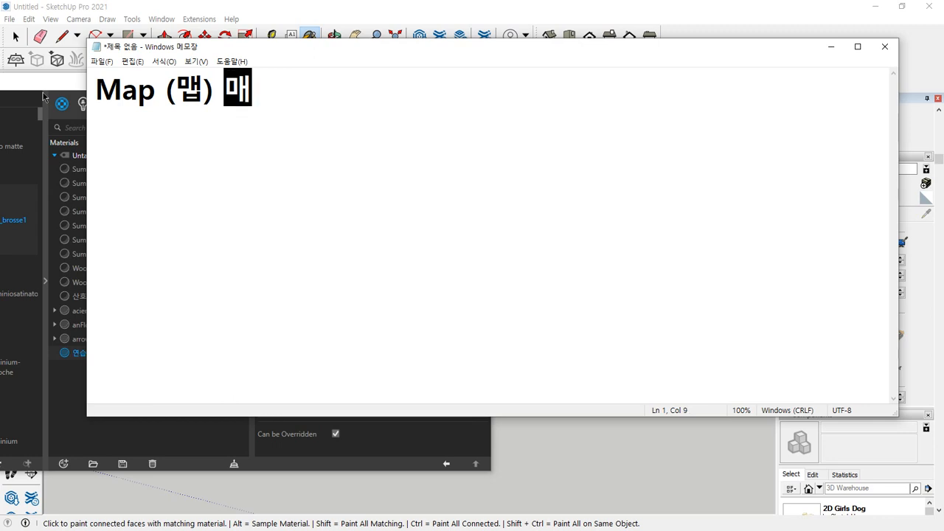
pyautogui.write('Mapping')
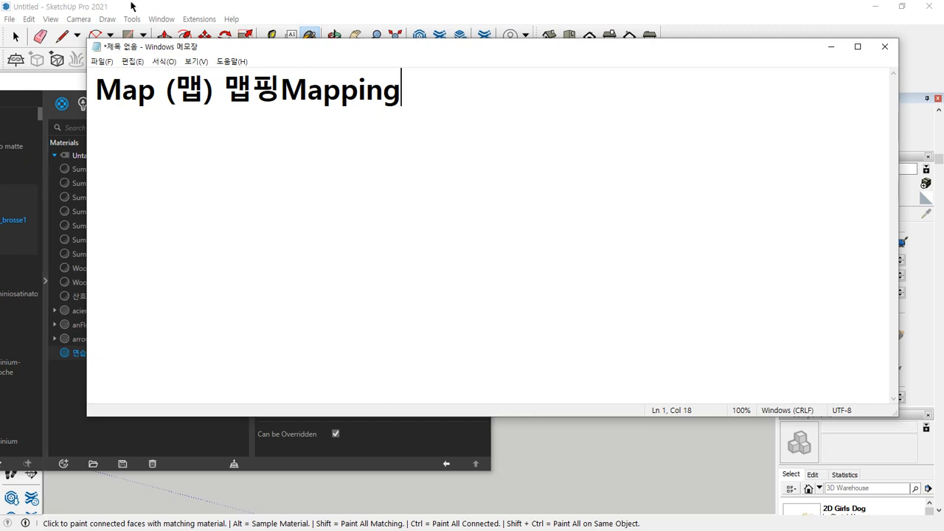
# Switch back to SketchUp and add a Bitmap map to the diffuse color of 연습 1
pyautogui.click(161, 6)
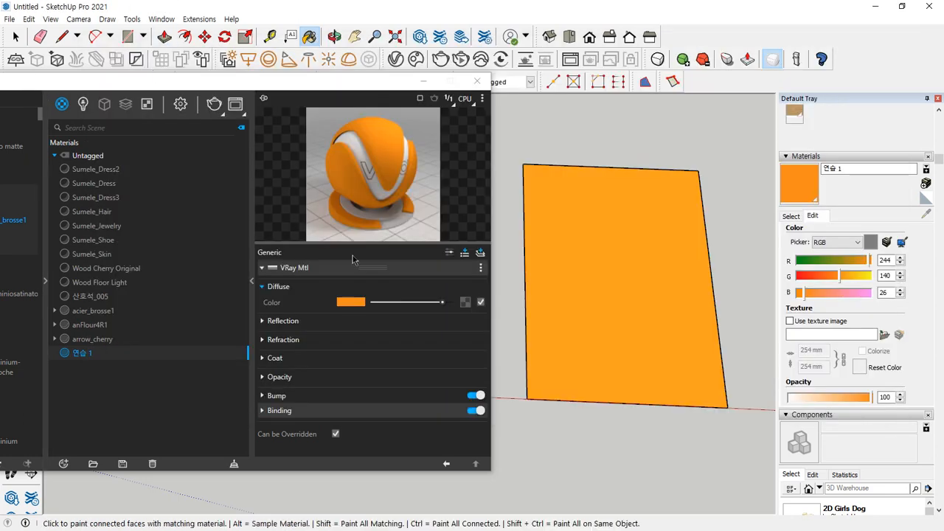
pyautogui.click(464, 304)
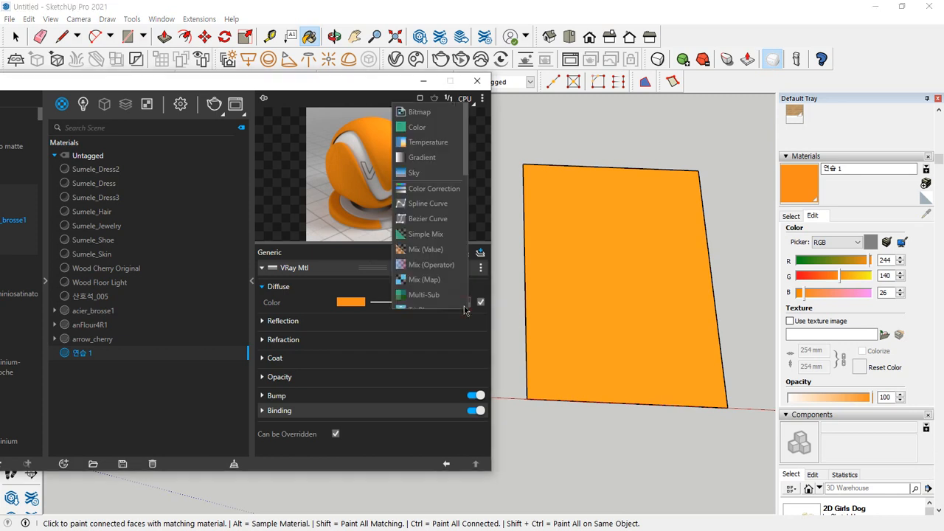
pyautogui.scroll(-10, 454, 295)
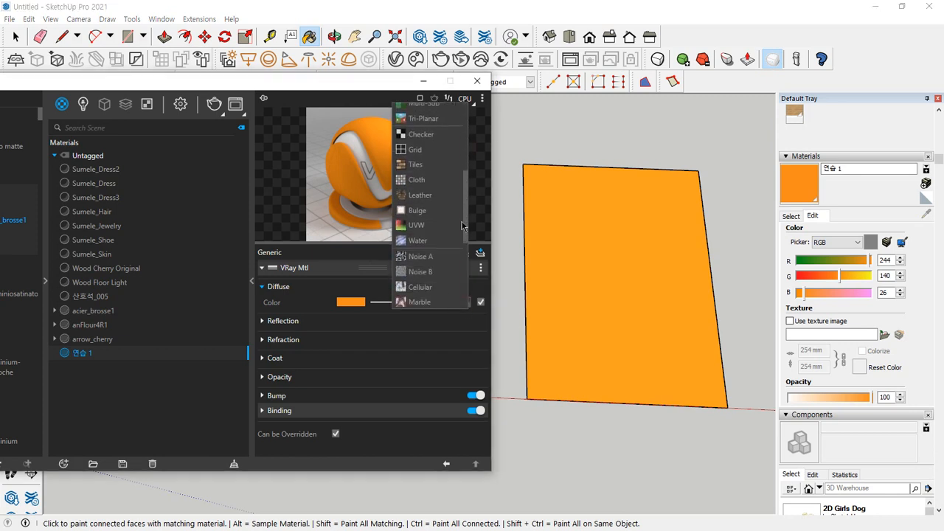
pyautogui.scroll(10, 458, 285)
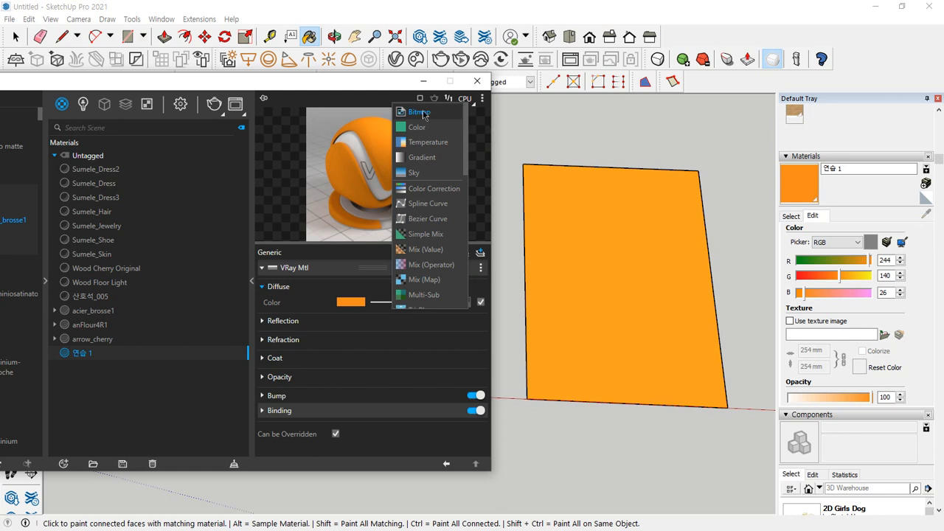
pyautogui.click(423, 111)
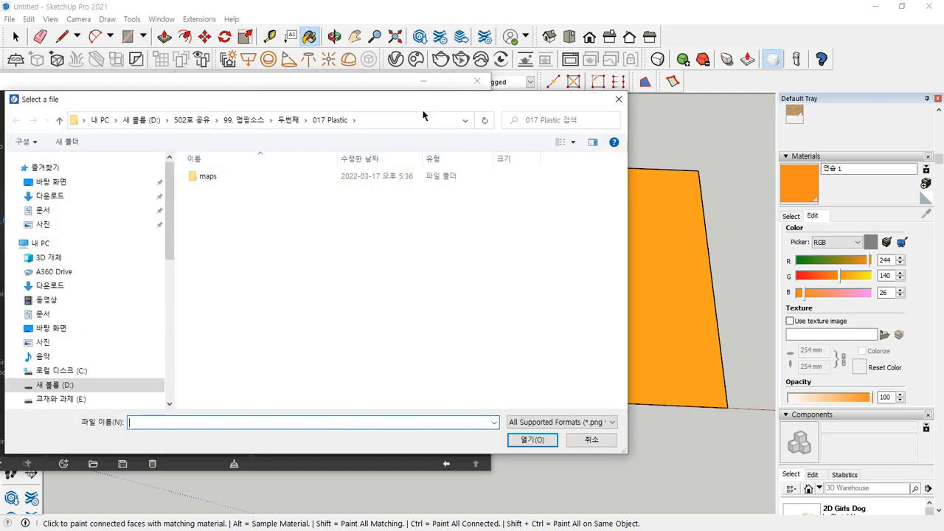
# Load the wallpaper image 개나리벽지_59131-2.jpg from the 벽지 folder under 첫번째 as the bitmap and return to the material settings
pyautogui.click(243, 120)
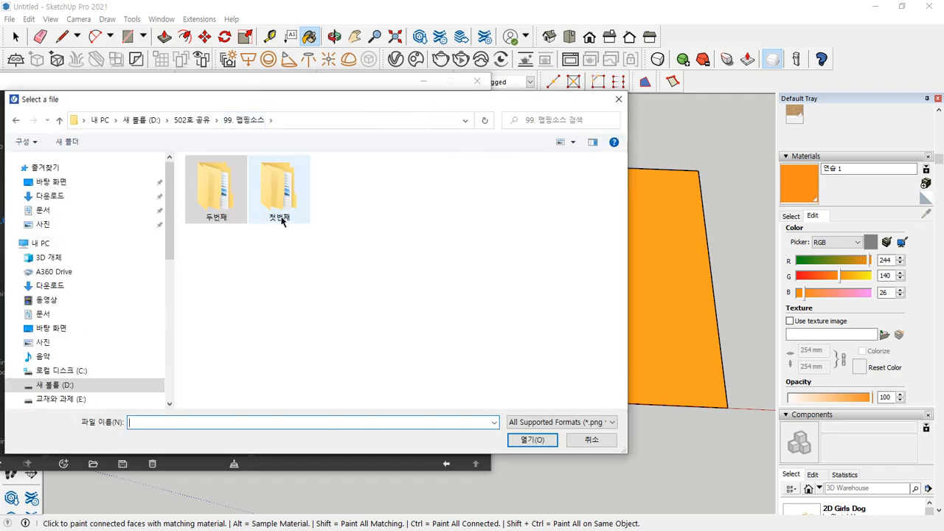
pyautogui.doubleClick(282, 206)
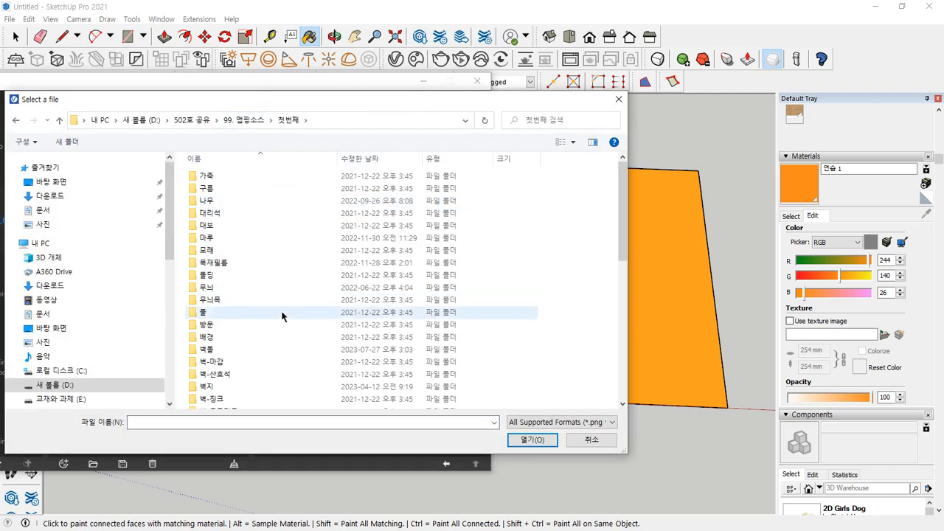
pyautogui.click(223, 278)
pyautogui.doubleClick(223, 278)
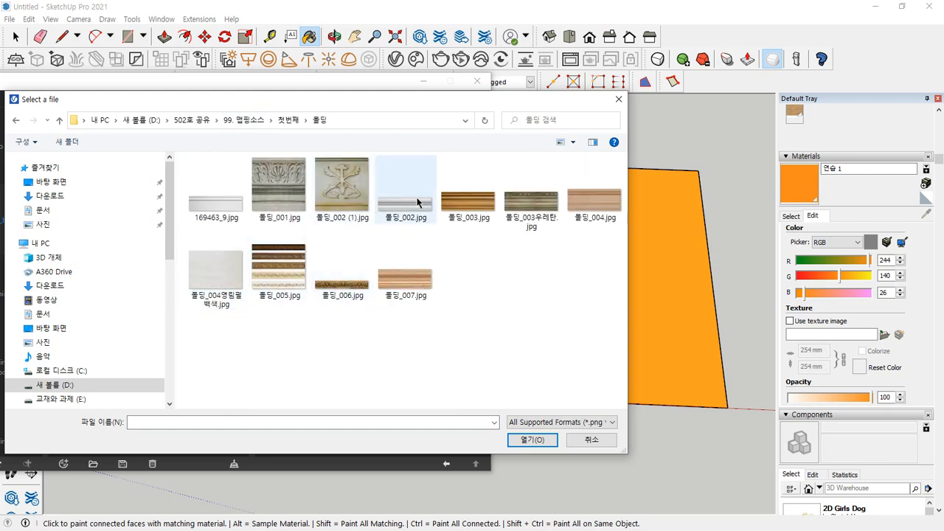
pyautogui.click(289, 119)
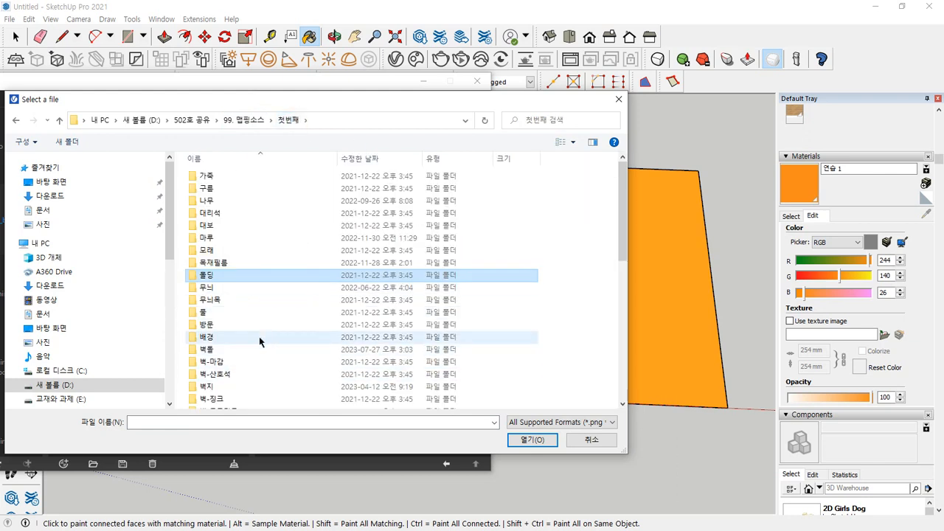
pyautogui.scroll(-1, 259, 341)
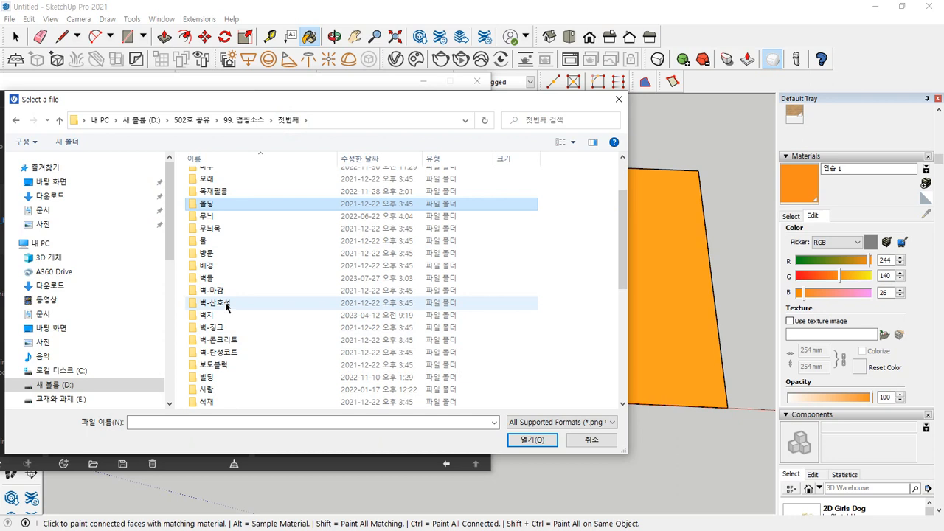
pyautogui.click(216, 315)
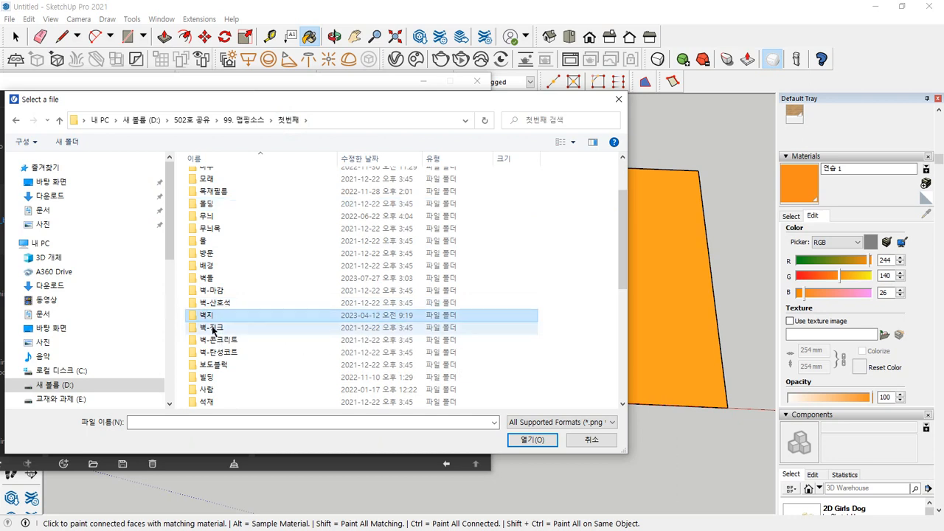
pyautogui.doubleClick(217, 315)
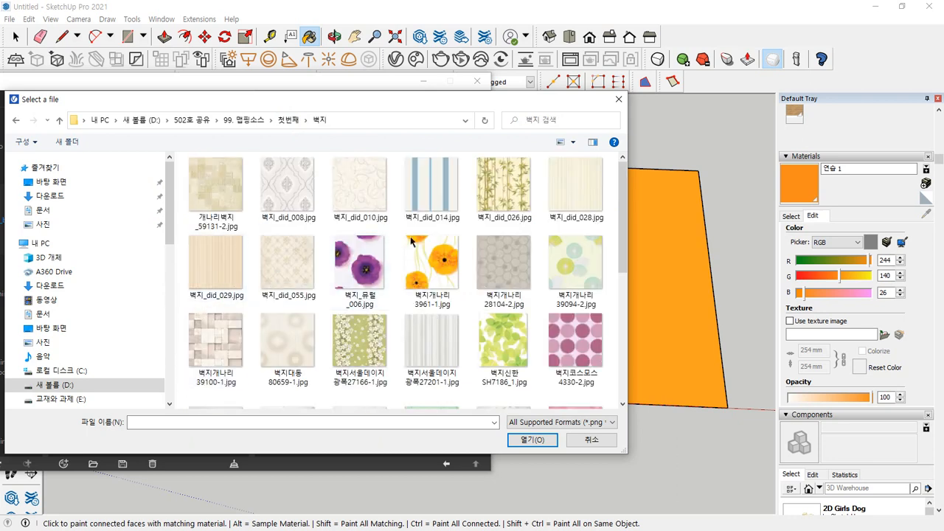
pyautogui.click(238, 189)
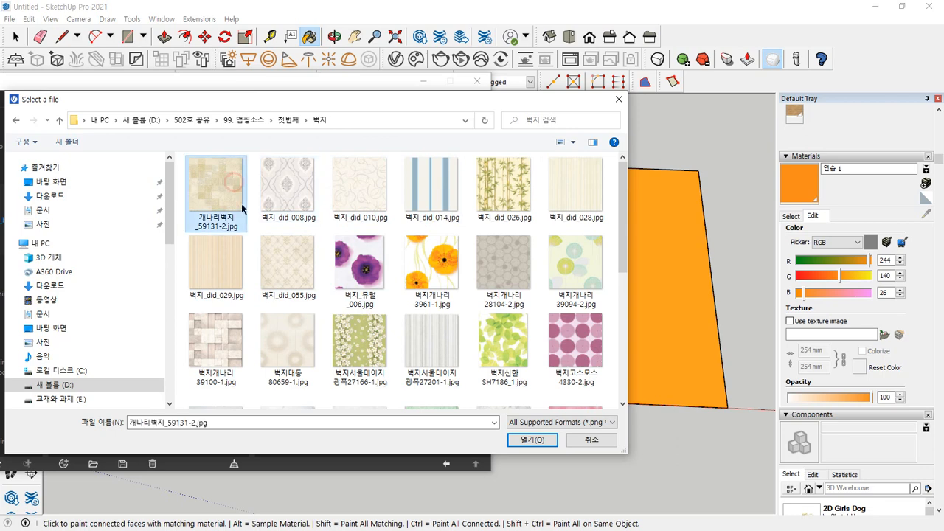
pyautogui.click(545, 441)
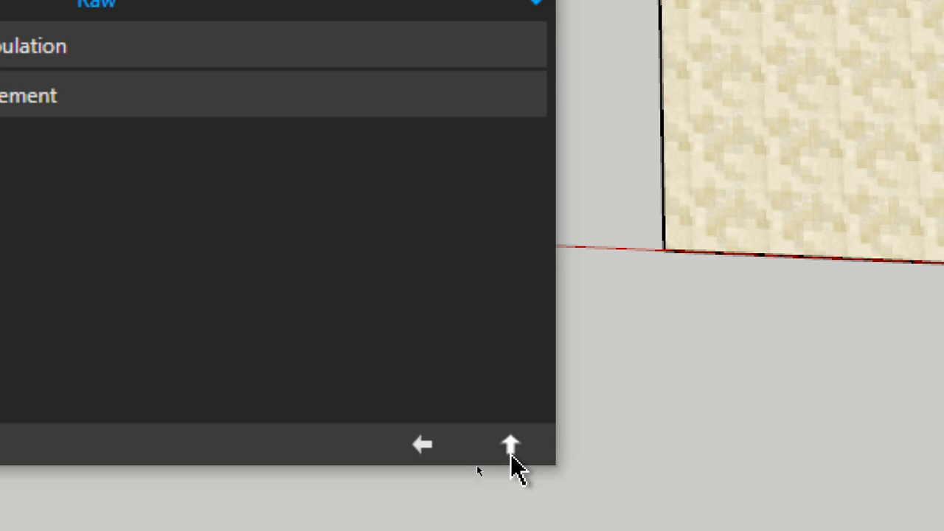
pyautogui.click(509, 452)
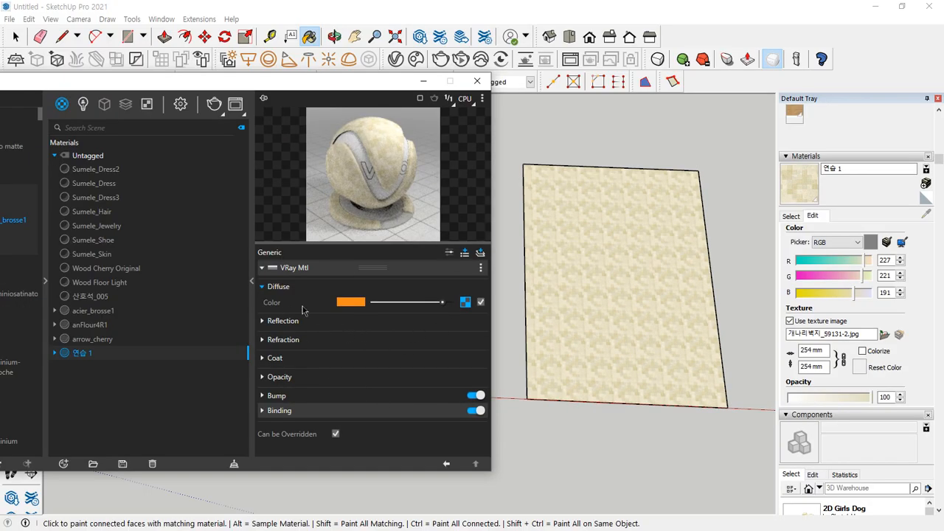
# Review the bitmap settings behind the diffuse map of 연습 1 and return to the material settings
pyautogui.click(465, 302)
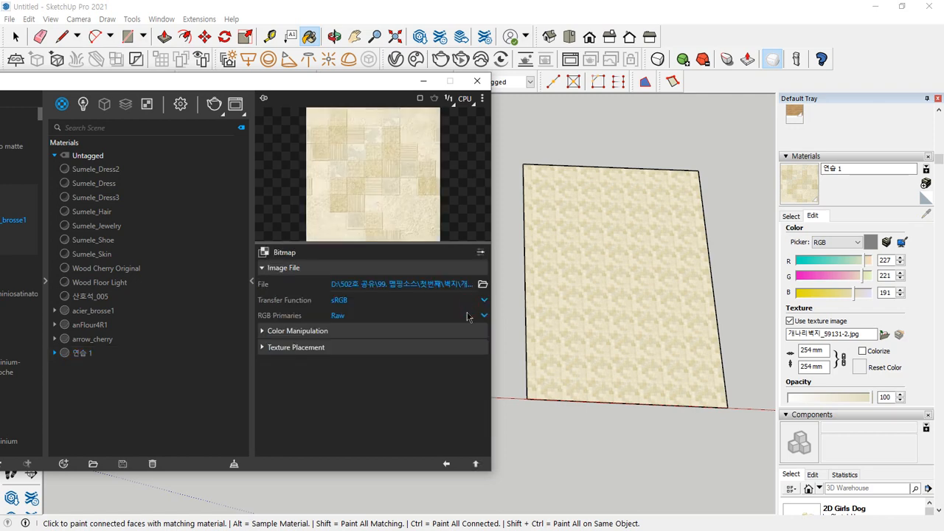
pyautogui.click(446, 464)
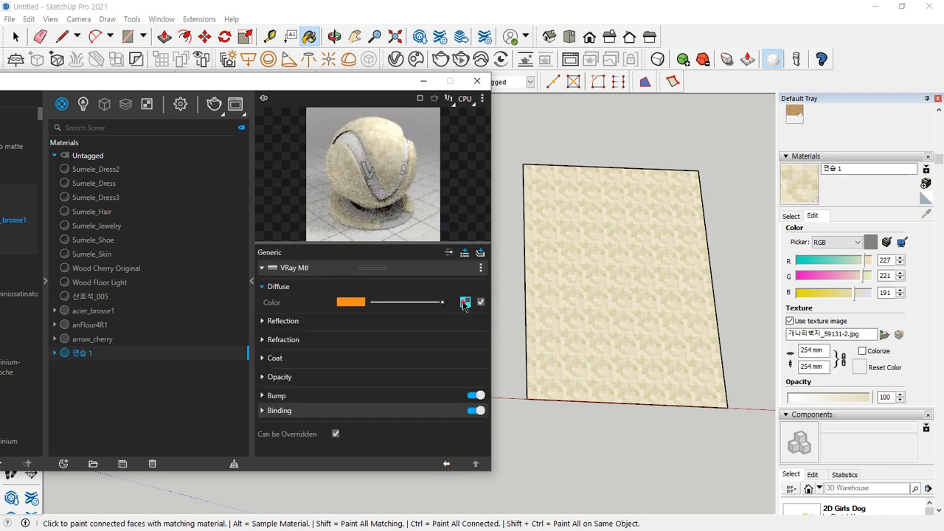
pyautogui.click(465, 302)
pyautogui.click(476, 464)
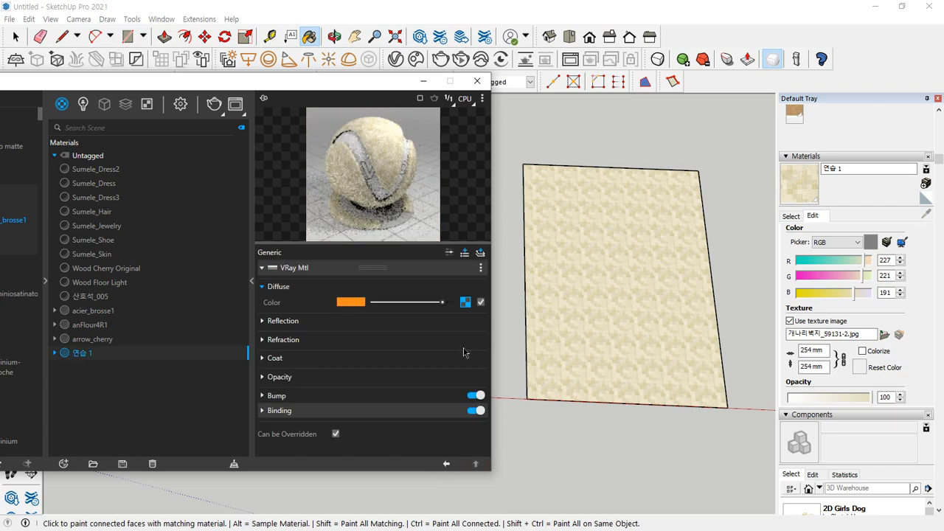
pyautogui.moveTo(388, 248)
pyautogui.mouseDown()
pyautogui.moveTo(299, 173)
pyautogui.moveTo(436, 154)
pyautogui.moveTo(341, 221)
pyautogui.moveTo(398, 87)
pyautogui.moveTo(417, 214)
pyautogui.moveTo(551, 267)
pyautogui.mouseUp()
pyautogui.moveTo(550, 232); pyautogui.dragTo(520, 291)
pyautogui.press('Escape')
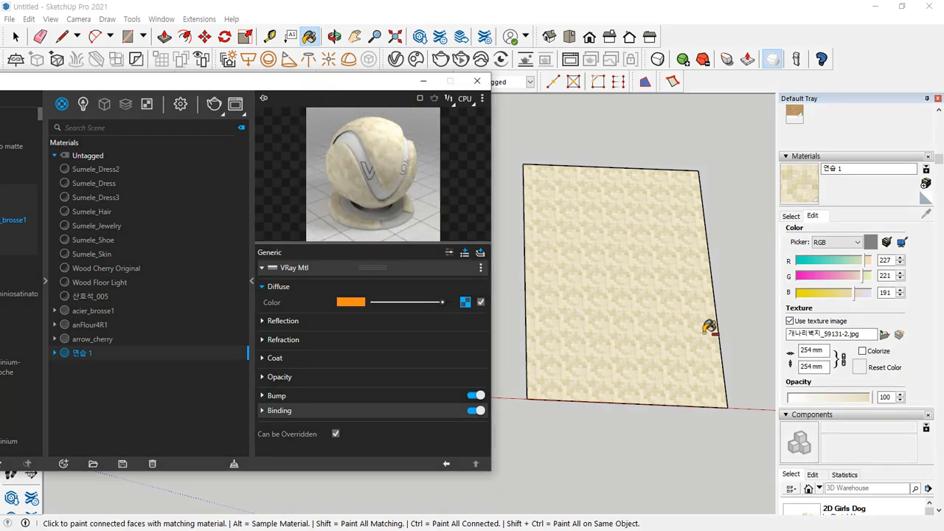
# Set the texture size of 연습 1 to 2000 mm with the proportions kept locked
pyautogui.click(811, 351)
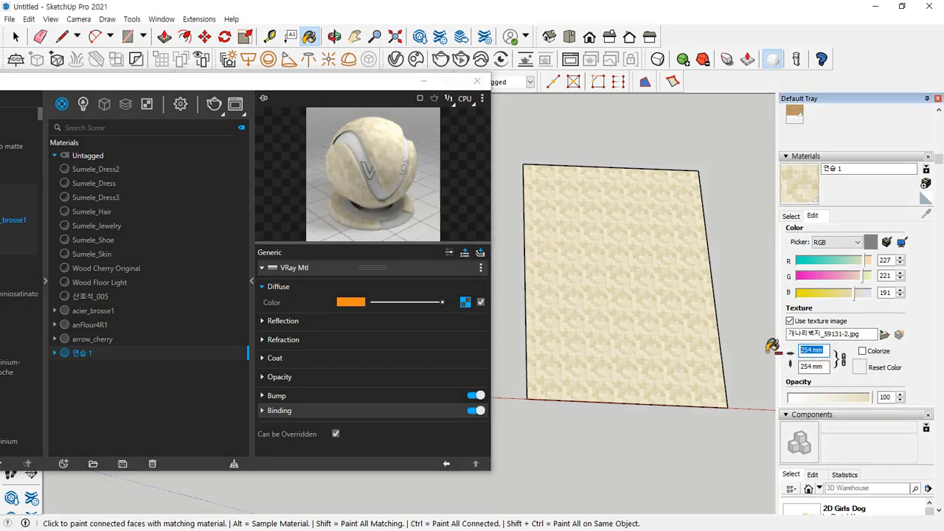
pyautogui.write('502000')
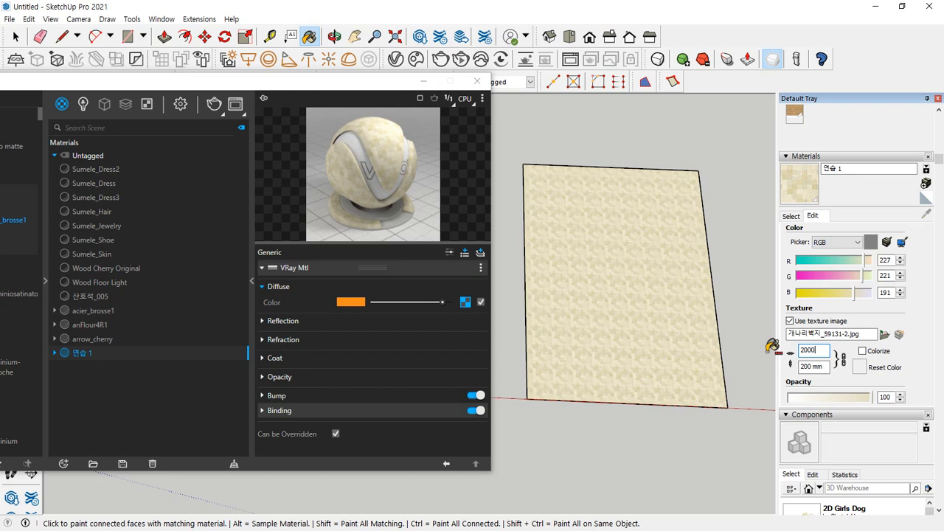
pyautogui.press('Tab')
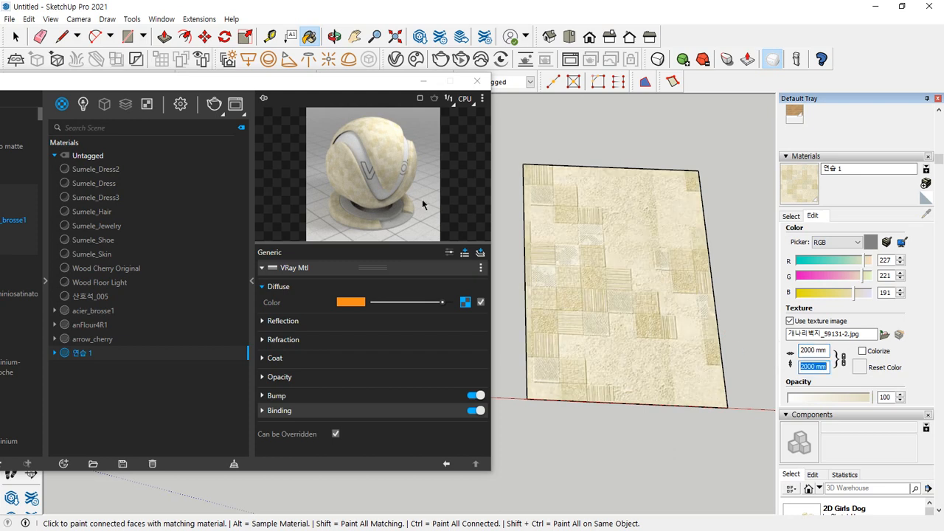
pyautogui.moveTo(655, 405)
pyautogui.mouseDown()
pyautogui.moveTo(613, 223)
pyautogui.moveTo(673, 425)
pyautogui.mouseUp()
pyautogui.press('Escape')
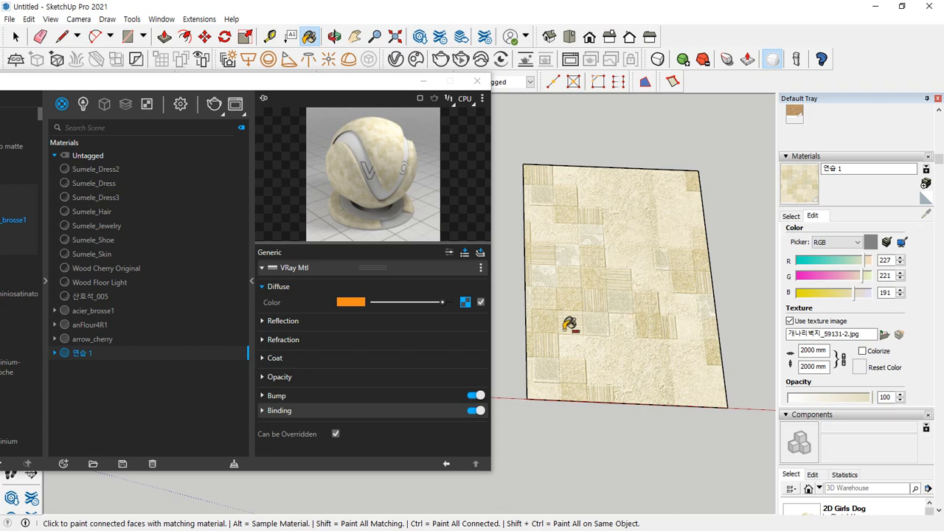
pyautogui.moveTo(447, 305); pyautogui.dragTo(480, 301)
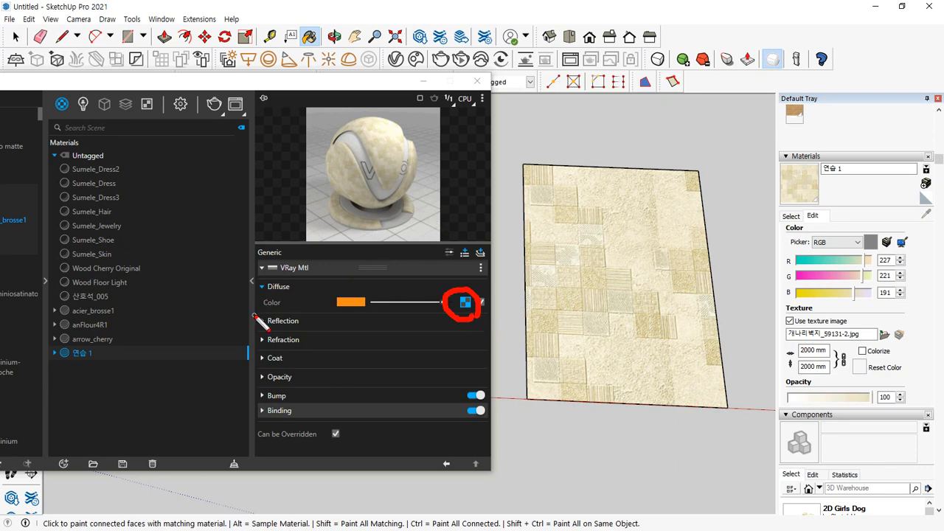
pyautogui.moveTo(255, 317); pyautogui.dragTo(485, 317)
pyautogui.moveTo(245, 321)
pyautogui.mouseDown()
pyautogui.moveTo(236, 323)
pyautogui.moveTo(485, 321)
pyautogui.mouseUp()
pyautogui.moveTo(253, 325); pyautogui.dragTo(546, 324)
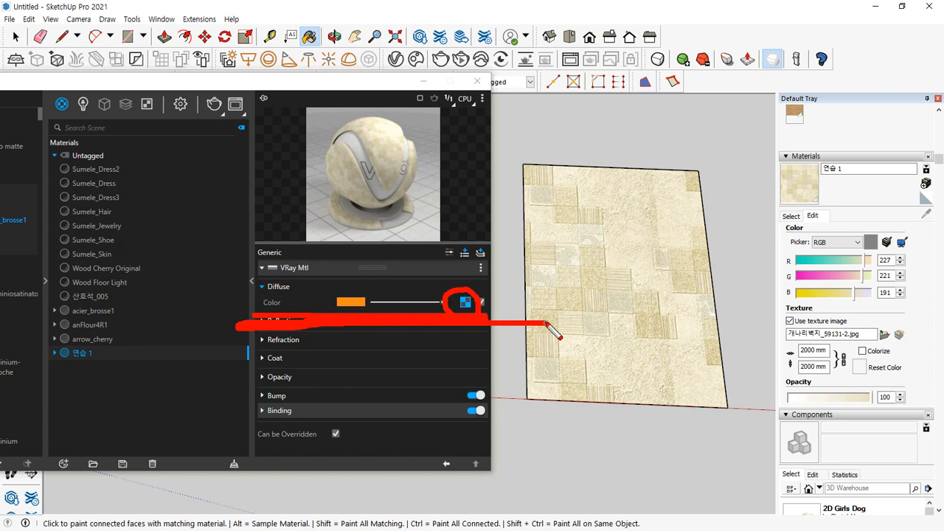
pyautogui.press('Escape')
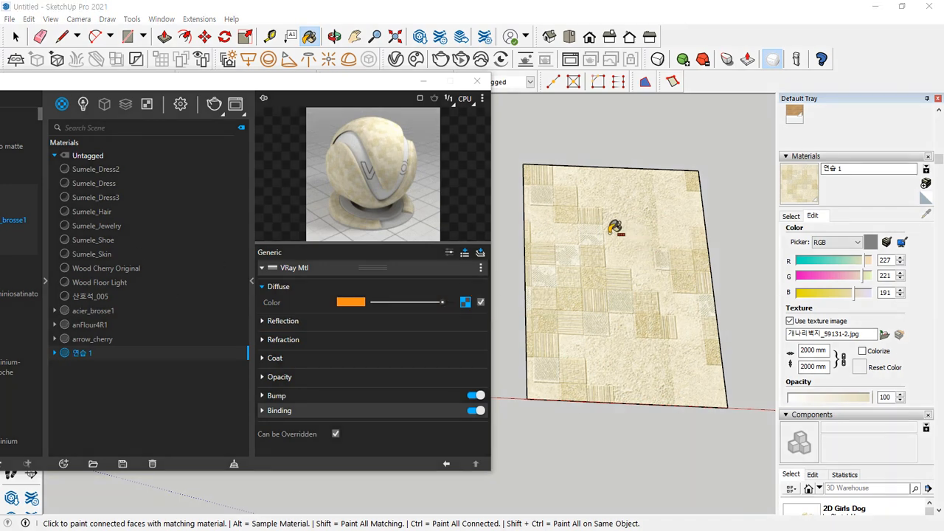
# Move the V-Ray editor clear of the rectangles and group the plain wood rectangle between the planked wood and stone ones
pyautogui.moveTo(306, 87); pyautogui.dragTo(15, 214)
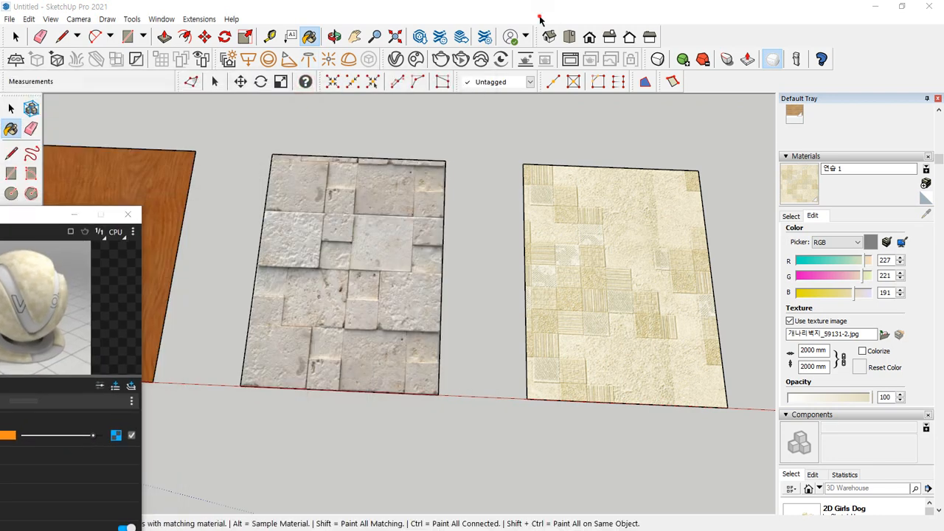
pyautogui.scroll(-2, 539, 264)
pyautogui.scroll(-3, 539, 264)
pyautogui.keyDown('shift'); pyautogui.moveTo(306, 273); pyautogui.dragTo(416, 278, button='middle'); pyautogui.keyUp('shift')
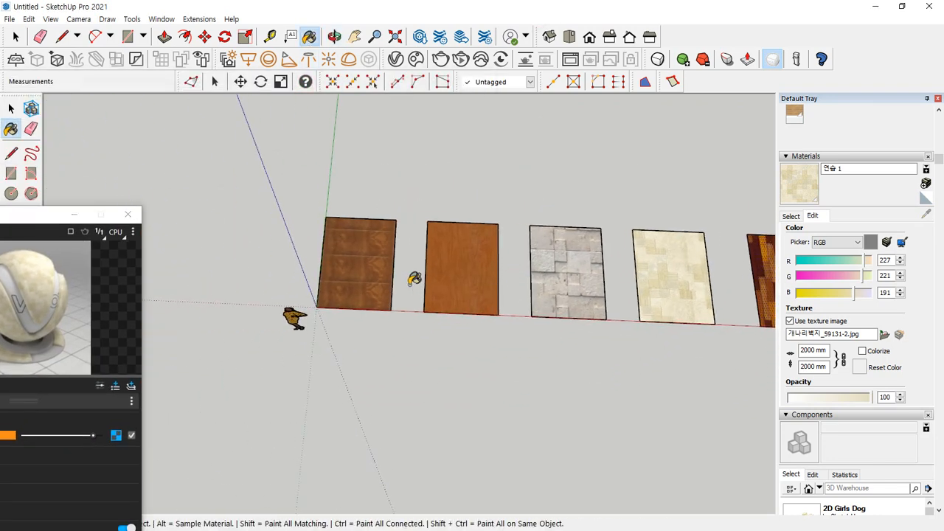
pyautogui.scroll(3, 458, 279)
pyautogui.scroll(3, 290, 280)
pyautogui.press('space')
pyautogui.click(538, 278)
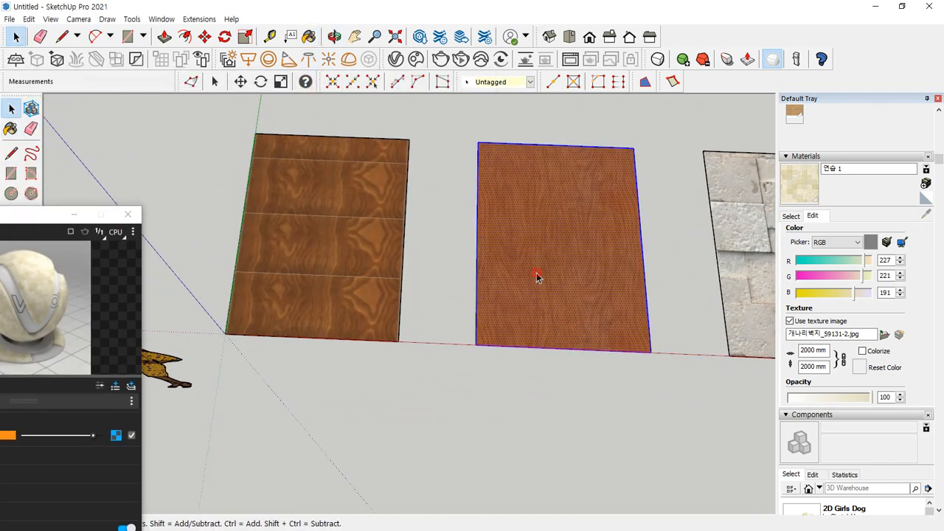
pyautogui.rightClick(537, 278)
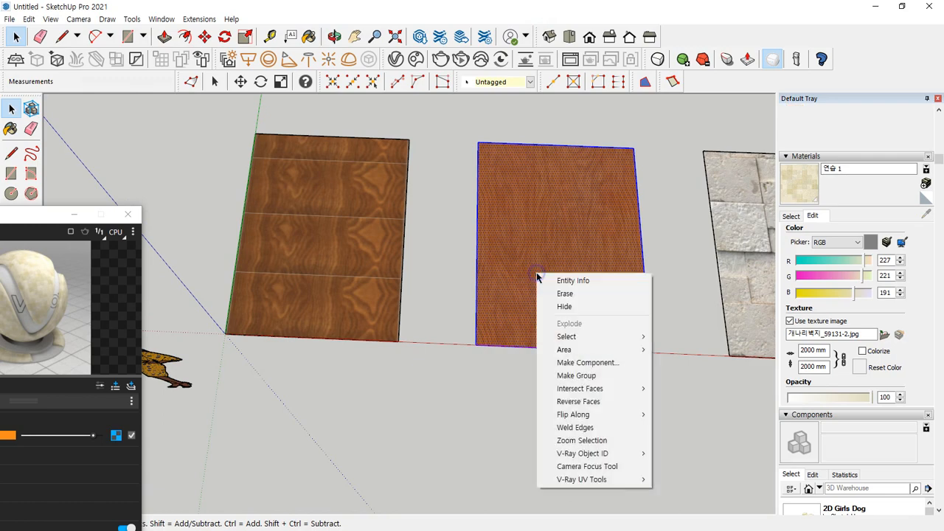
pyautogui.click(590, 382)
pyautogui.moveTo(484, 396); pyautogui.dragTo(457, 217, button='middle')
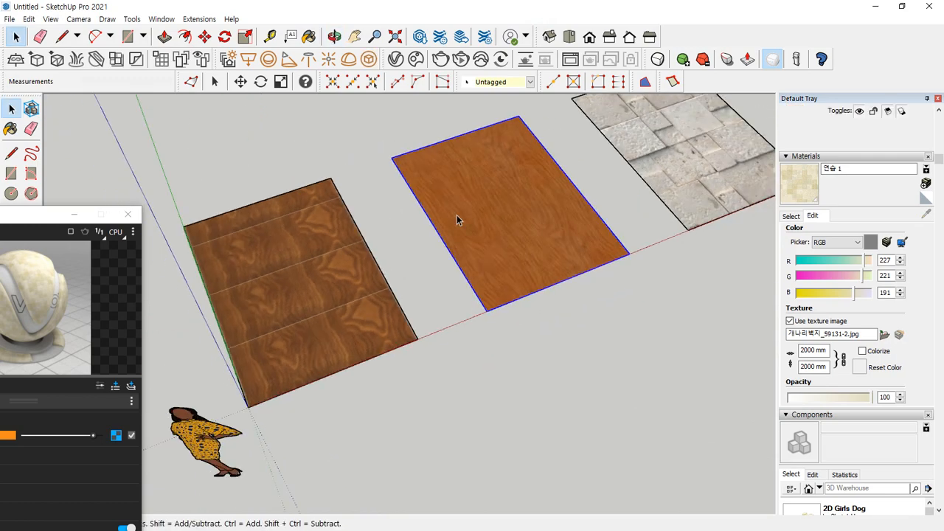
# Open the plain wood rectangle's group and sample its cherry wood material for editing in V-Ray
pyautogui.scroll(6, 542, 224)
pyautogui.keyDown('shift'); pyautogui.moveTo(533, 241); pyautogui.dragTo(481, 303, button='middle'); pyautogui.keyUp('shift')
pyautogui.moveTo(411, 323); pyautogui.dragTo(434, 272, button='middle')
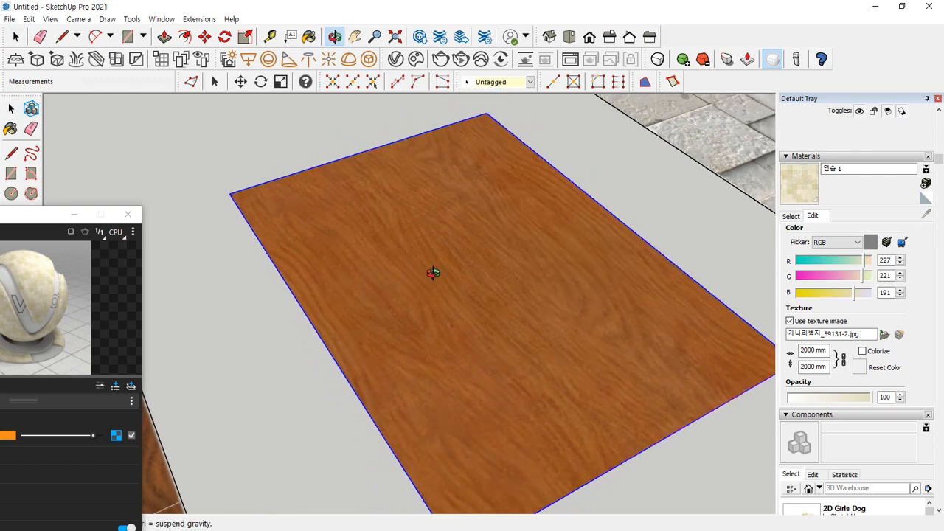
pyautogui.moveTo(11, 221); pyautogui.dragTo(477, 270)
pyautogui.doubleClick(467, 204)
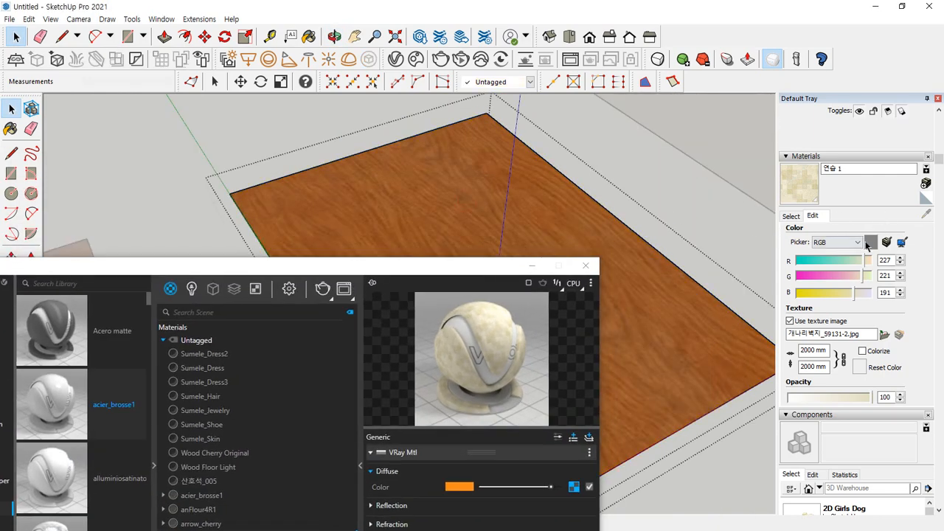
pyautogui.click(791, 215)
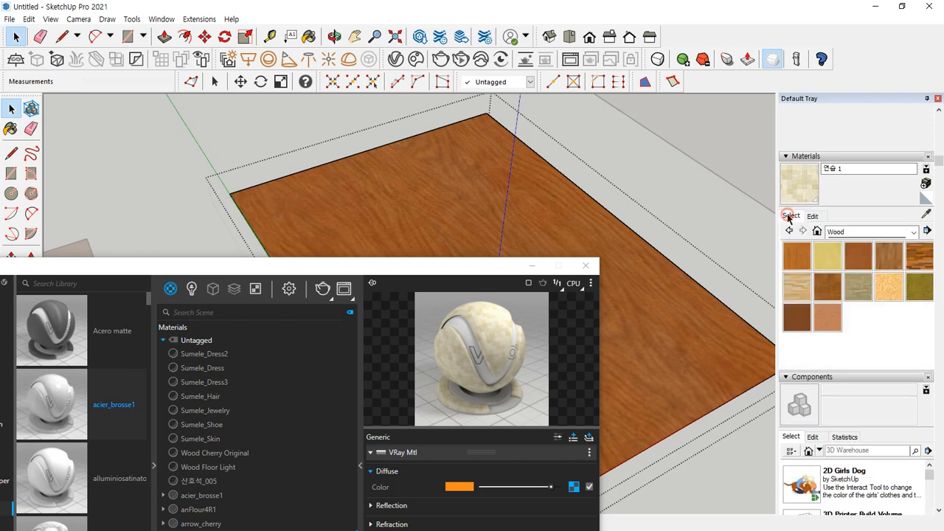
pyautogui.click(926, 213)
pyautogui.click(431, 206)
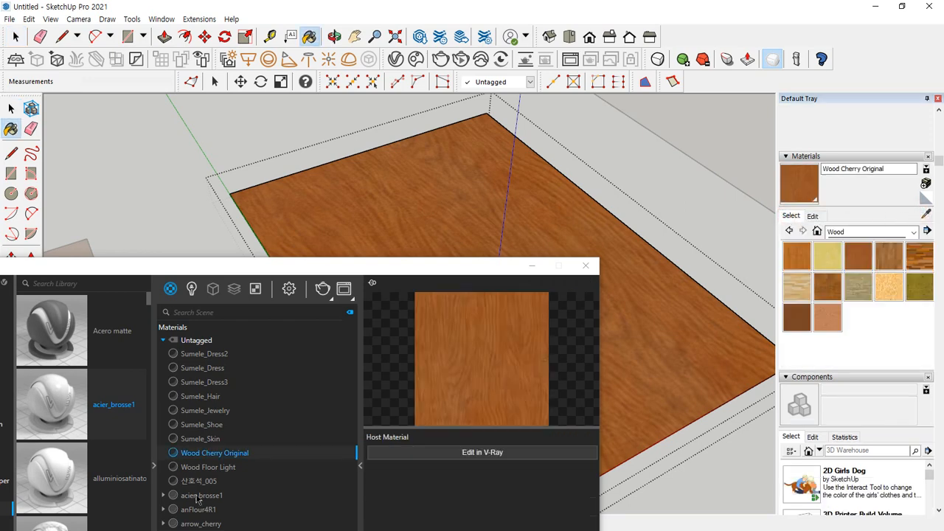
# Rename the sampled Wood Cherry Original material as 연습2 and leave the group, keeping the V-Ray editor clear of the rectangle
pyautogui.moveTo(290, 271); pyautogui.dragTo(179, 168)
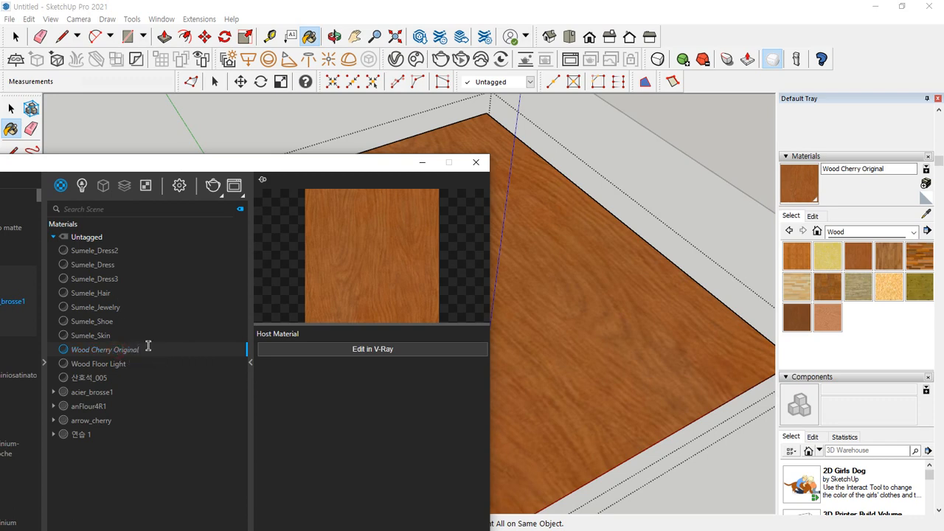
pyautogui.doubleClick(149, 346)
pyautogui.write('여')
pyautogui.write('습2')
pyautogui.press('Return')
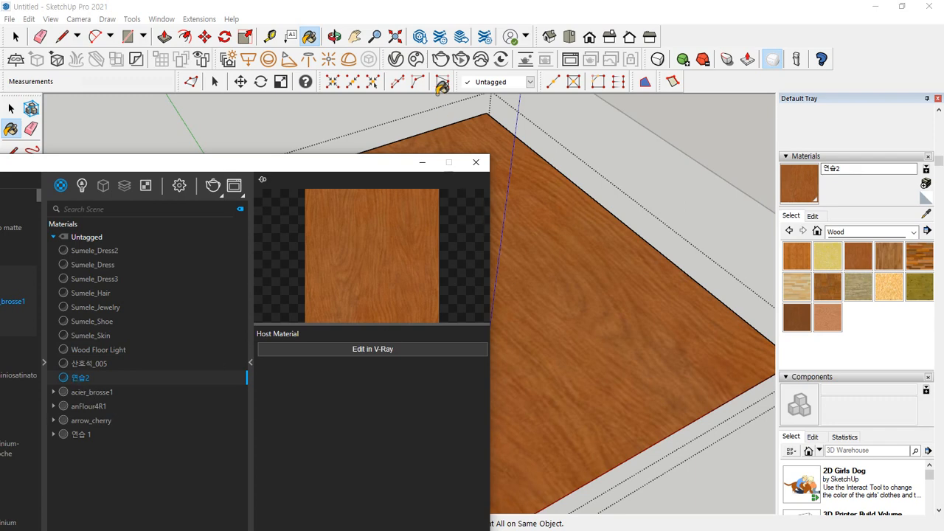
pyautogui.click(12, 109)
pyautogui.click(203, 112)
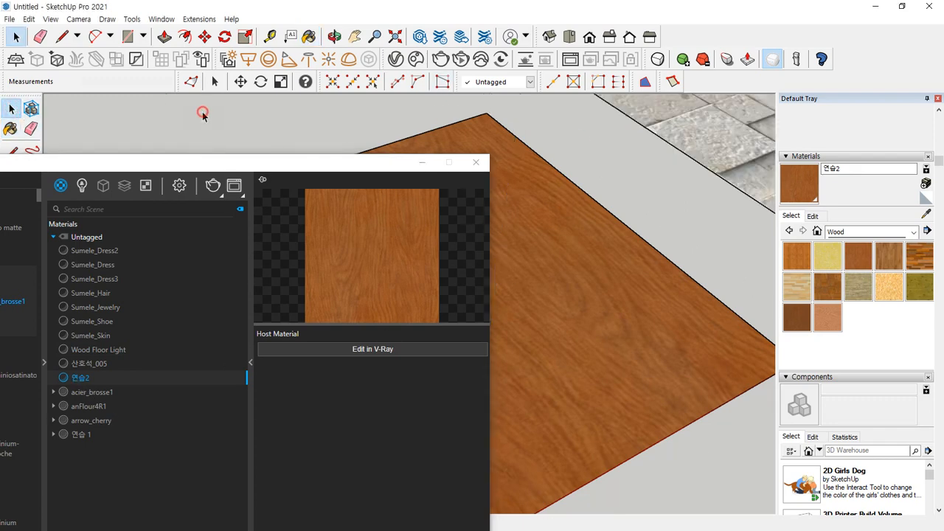
pyautogui.moveTo(276, 156); pyautogui.dragTo(83, 163)
pyautogui.click(496, 222)
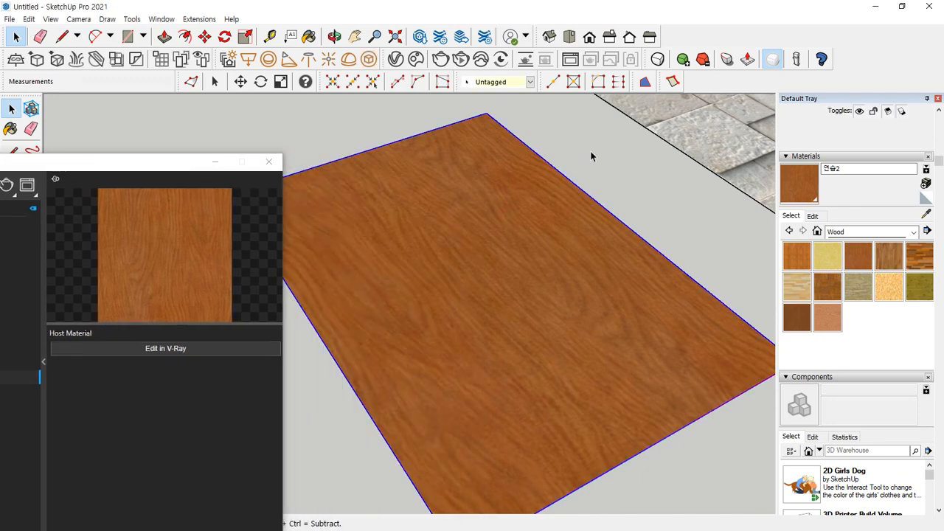
pyautogui.press('r')
pyautogui.click(415, 228)
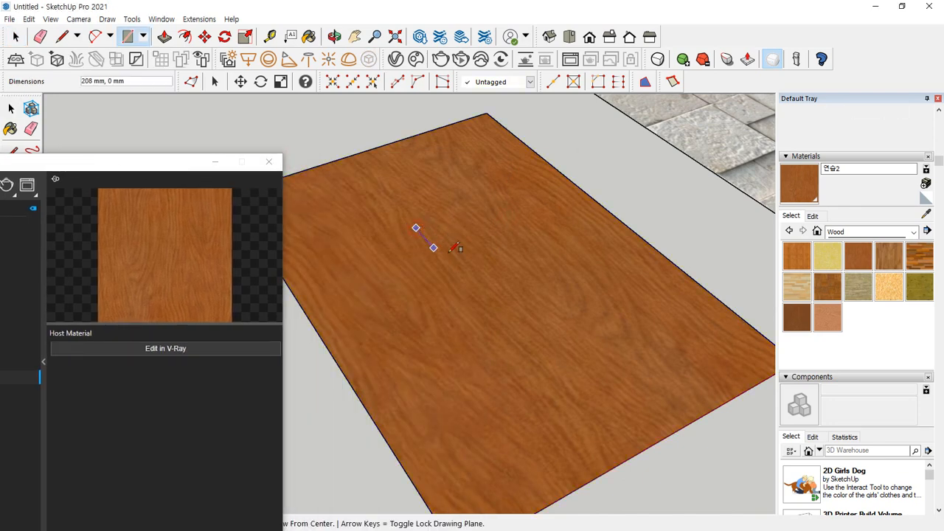
pyautogui.press('Escape')
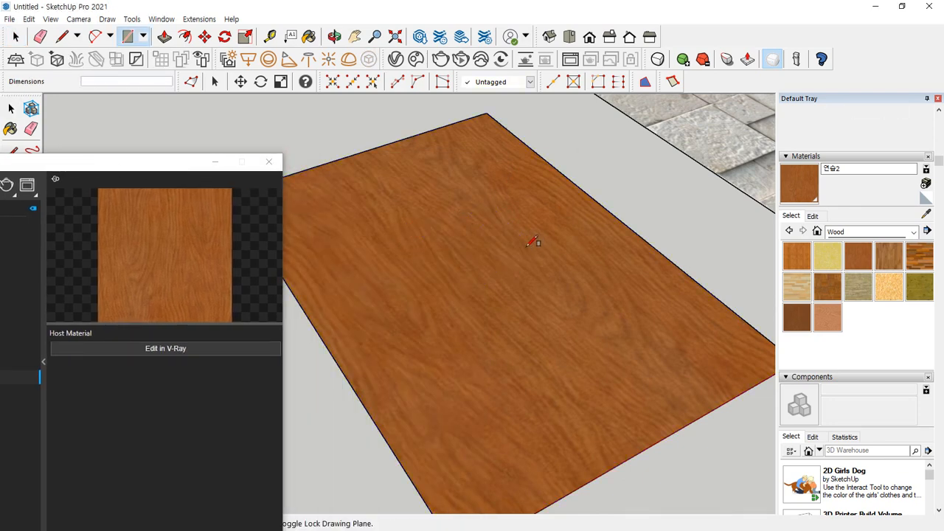
# Draw a circle with a radius of about 228 mm on the plain wood rectangle and extrude it upward about 985 mm
pyautogui.press('c')
pyautogui.click(453, 265)
pyautogui.click(468, 240)
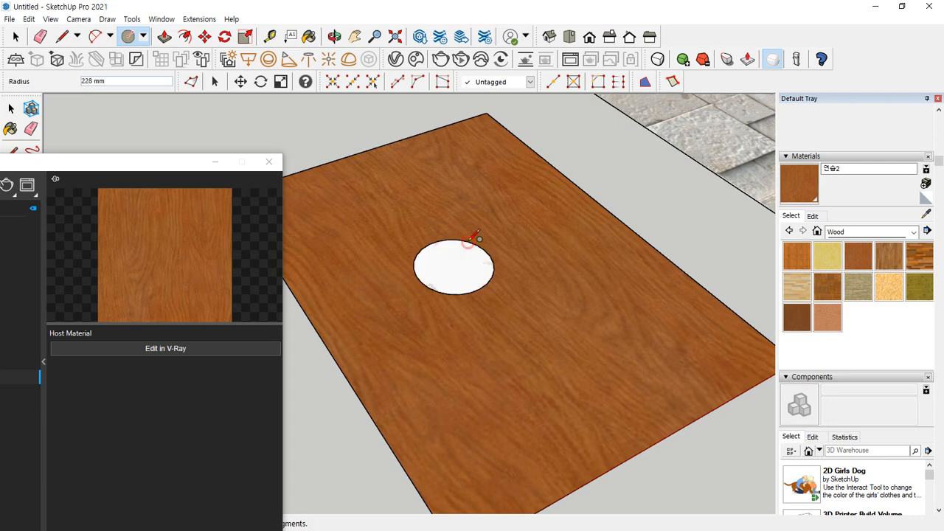
pyautogui.press('p')
pyautogui.click(449, 253)
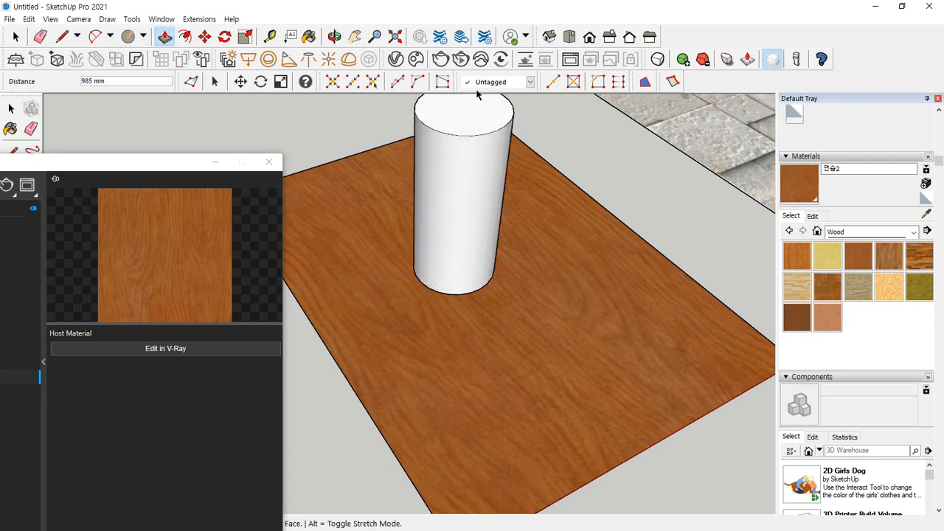
pyautogui.click(474, 105)
# Make the stone-textured rectangle beside the plain wood one a group
pyautogui.moveTo(584, 211); pyautogui.dragTo(464, 358, button='middle')
pyautogui.press('space')
pyautogui.click(661, 237)
pyautogui.rightClick(661, 237)
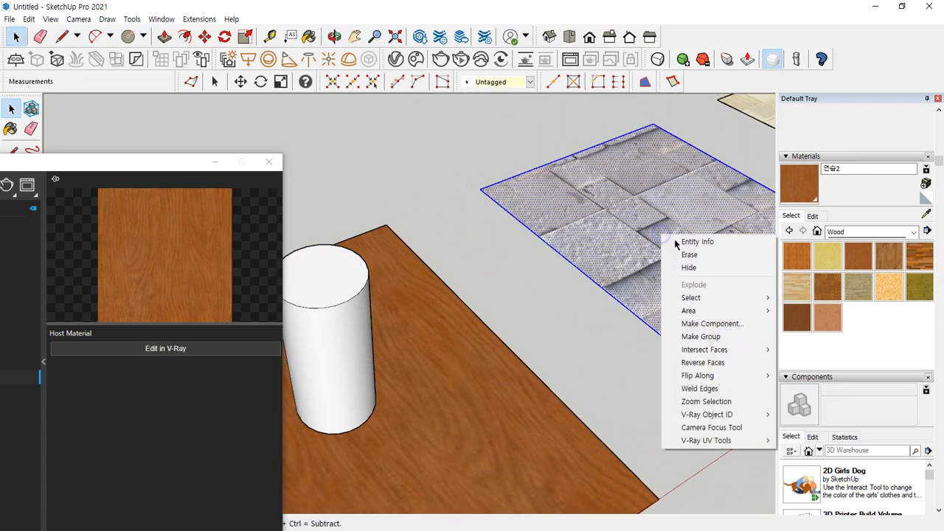
pyautogui.click(678, 335)
pyautogui.moveTo(494, 357); pyautogui.dragTo(549, 266, button='middle')
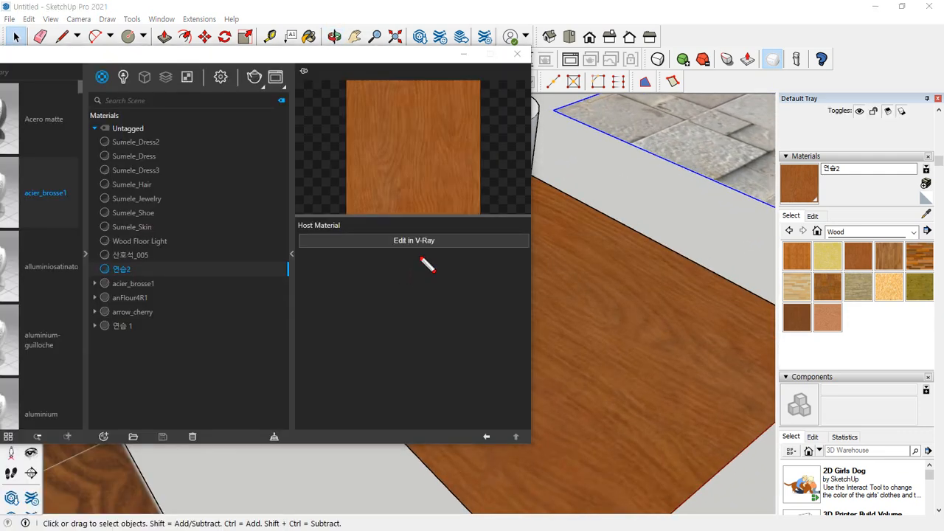
pyautogui.moveTo(417, 256)
pyautogui.mouseDown()
pyautogui.moveTo(375, 244)
pyautogui.moveTo(461, 235)
pyautogui.moveTo(408, 260)
pyautogui.mouseUp()
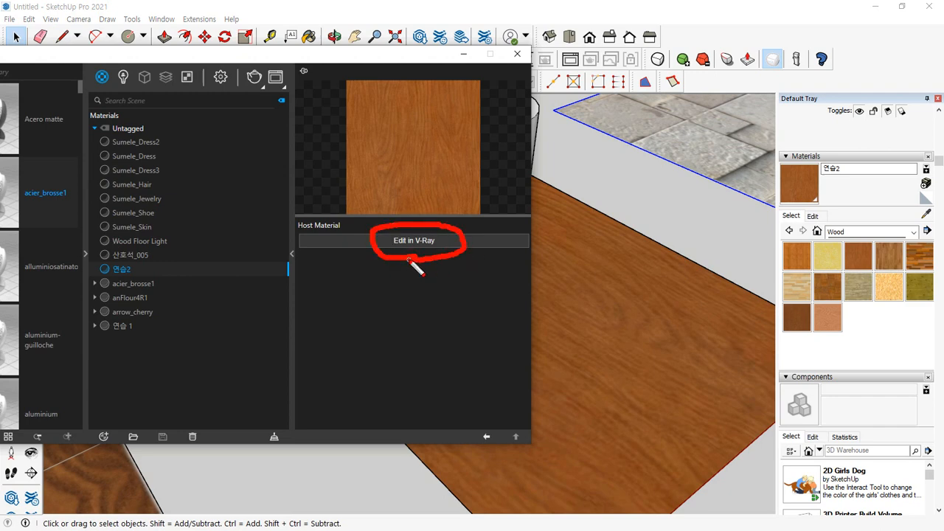
pyautogui.moveTo(896, 327)
pyautogui.mouseDown()
pyautogui.moveTo(764, 248)
pyautogui.moveTo(899, 165)
pyautogui.moveTo(942, 306)
pyautogui.moveTo(841, 343)
pyautogui.moveTo(832, 164)
pyautogui.moveTo(939, 184)
pyautogui.mouseUp()
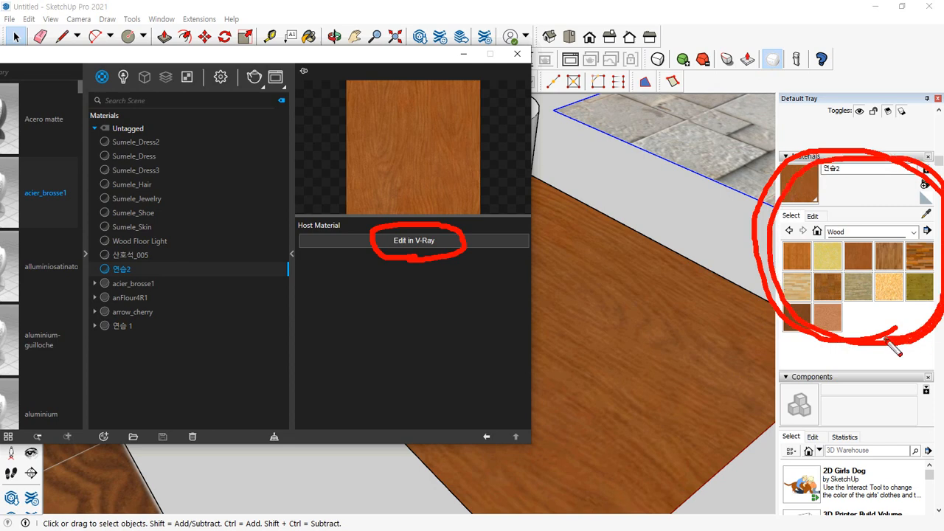
pyautogui.moveTo(850, 316)
pyautogui.mouseDown()
pyautogui.moveTo(474, 240)
pyautogui.moveTo(482, 237)
pyautogui.moveTo(481, 259)
pyautogui.mouseUp()
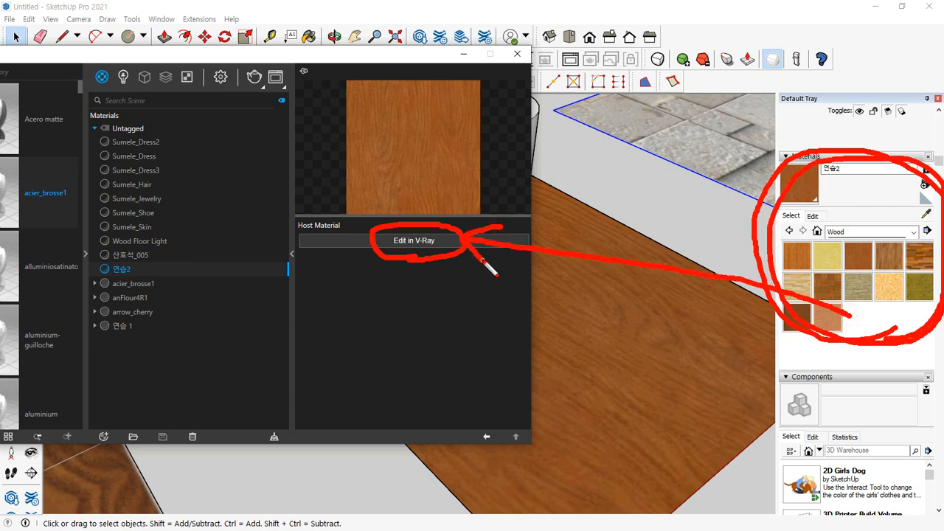
pyautogui.press('Escape')
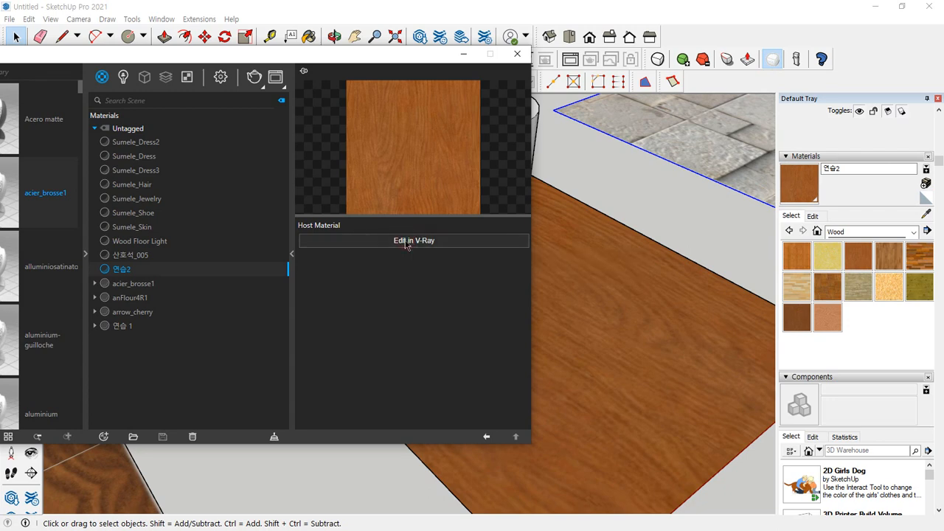
# Make 연습2 editable in V-Ray and set its Reflection Color to full white, comparing it with black in the preview
pyautogui.click(406, 241)
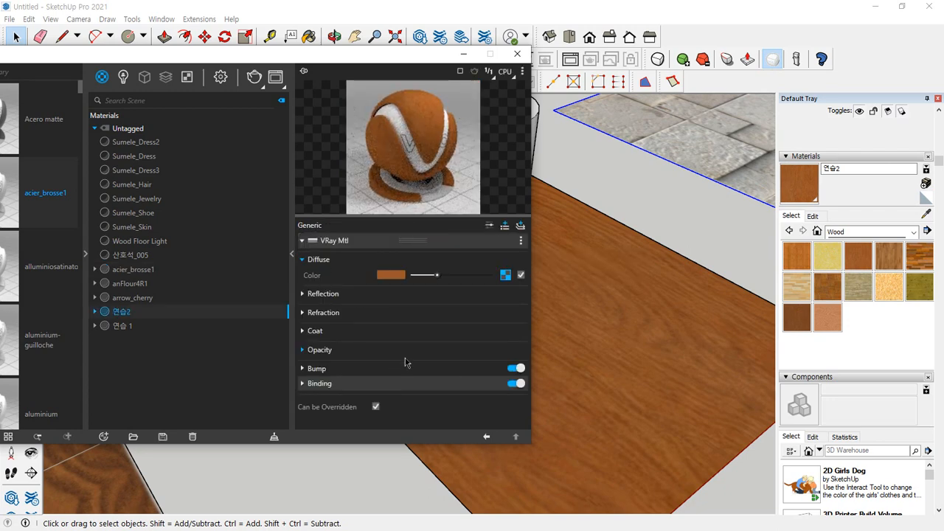
pyautogui.click(302, 294)
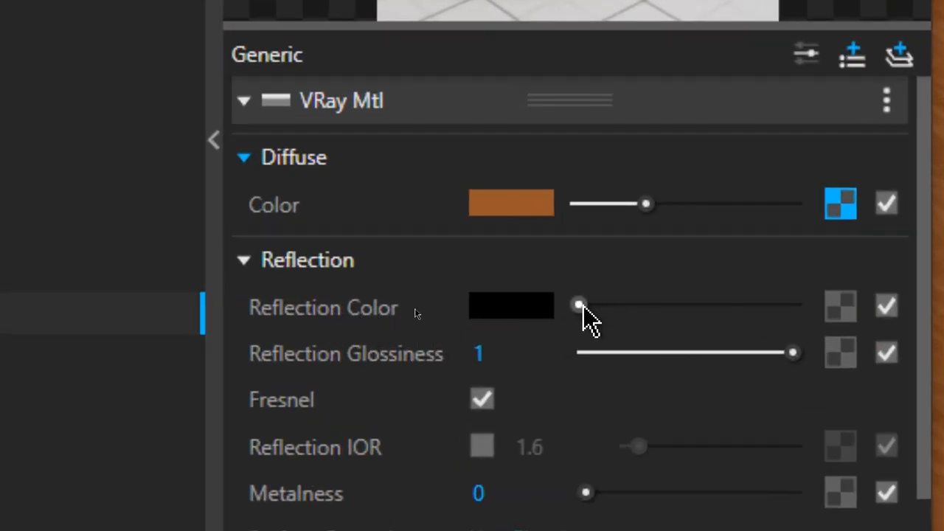
pyautogui.moveTo(583, 309); pyautogui.dragTo(790, 308)
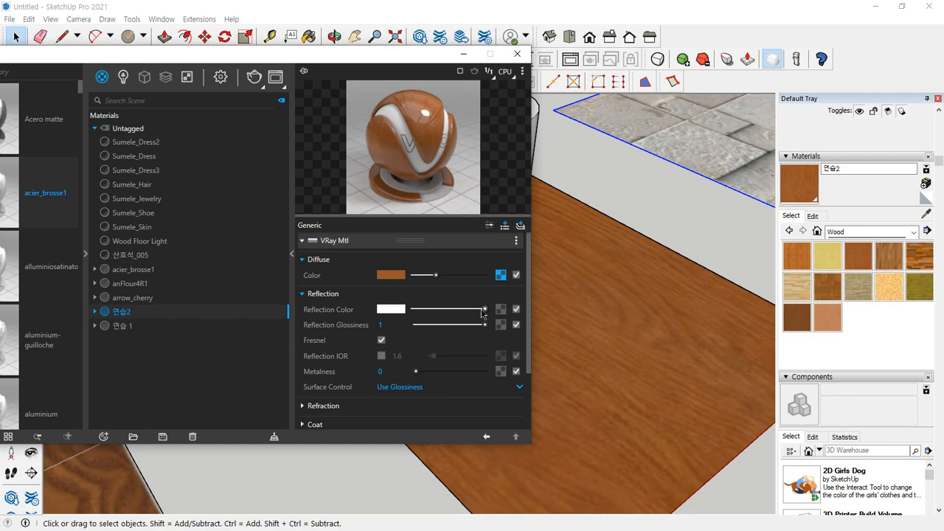
pyautogui.moveTo(484, 309); pyautogui.dragTo(413, 310)
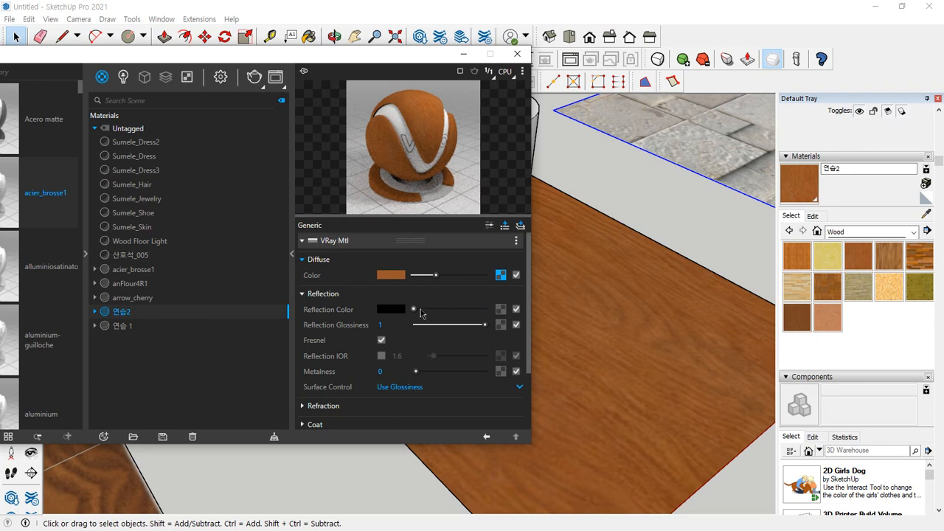
pyautogui.moveTo(421, 314); pyautogui.dragTo(484, 315)
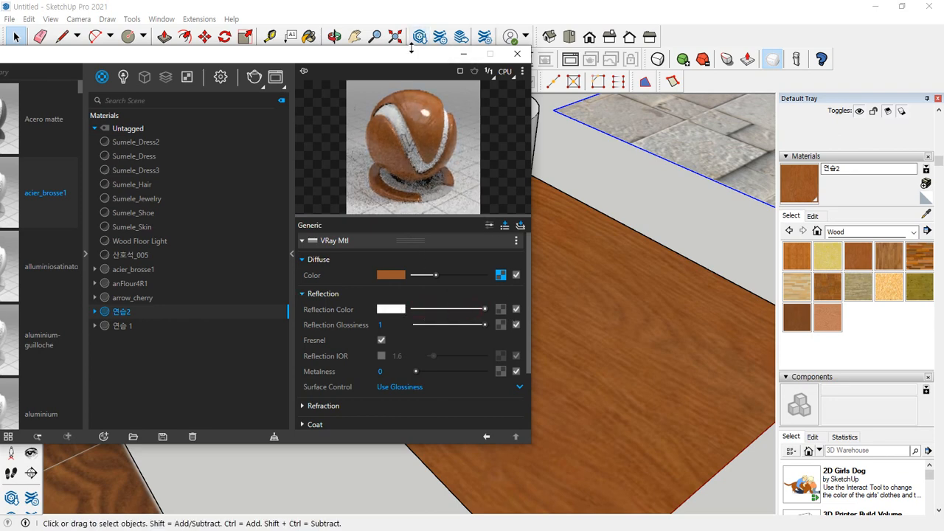
# Turn off progressive rendering and enable the GI environment override in the V-Ray render settings
pyautogui.moveTo(411, 53)
pyautogui.mouseDown()
pyautogui.moveTo(5, 97)
pyautogui.moveTo(625, 98)
pyautogui.mouseUp()
pyautogui.scroll(3, 579, 161)
pyautogui.click(530, 115)
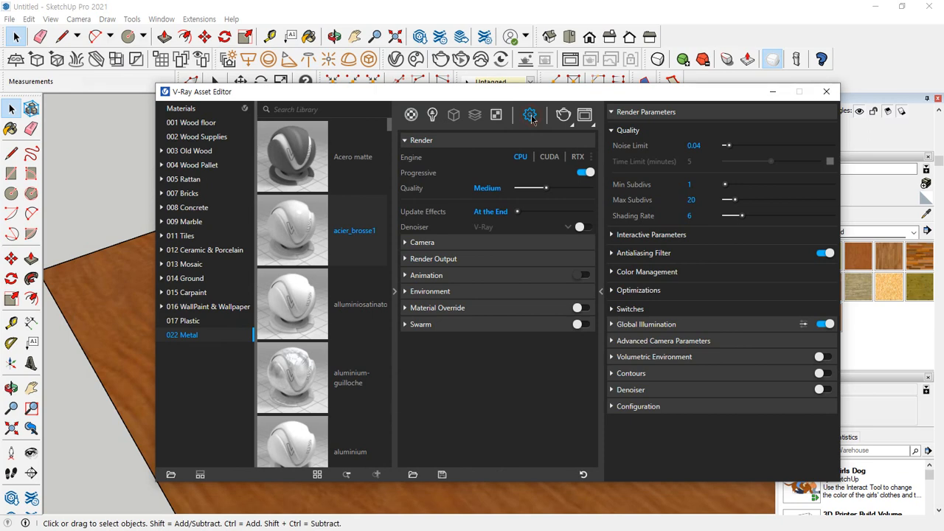
pyautogui.click(585, 173)
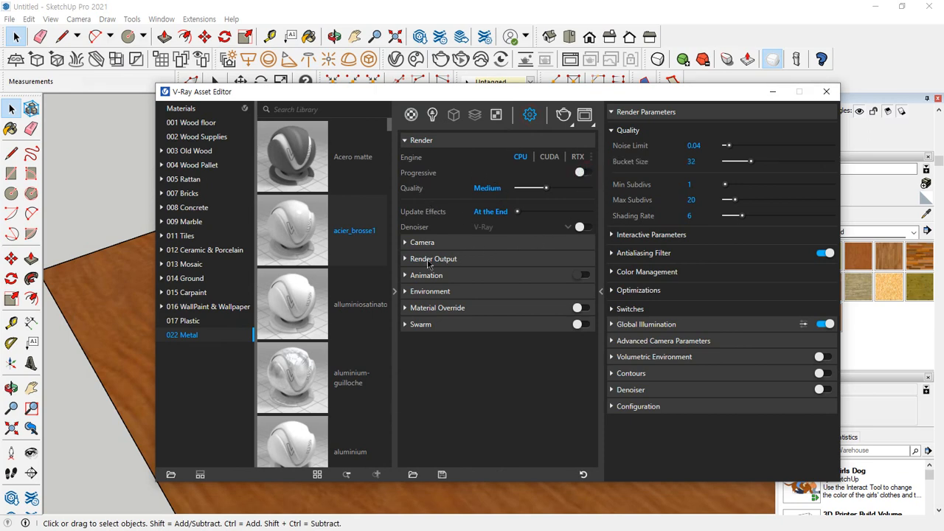
pyautogui.click(410, 291)
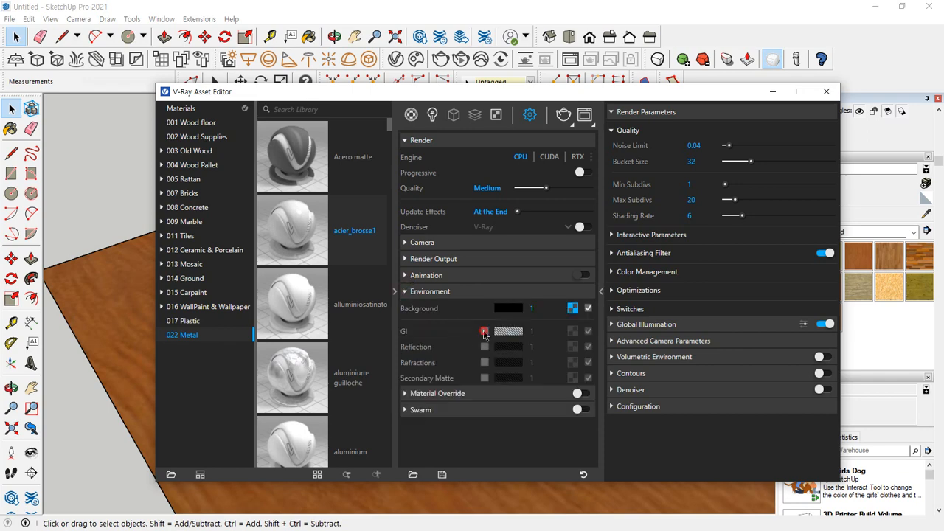
pyautogui.click(485, 332)
# Set the antialiasing filter type to Catmull Rom and render the wood rectangle with its cylinder
pyautogui.click(612, 253)
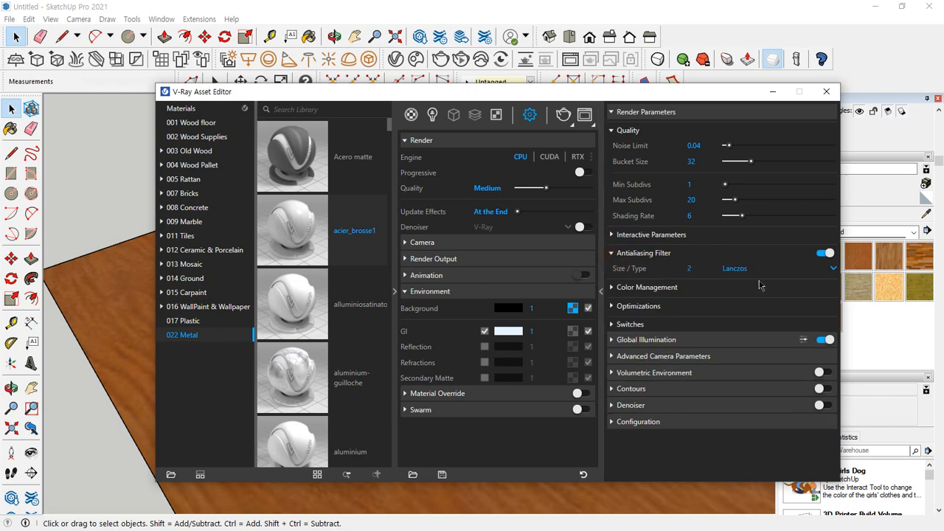
pyautogui.click(761, 271)
pyautogui.click(758, 318)
pyautogui.click(563, 115)
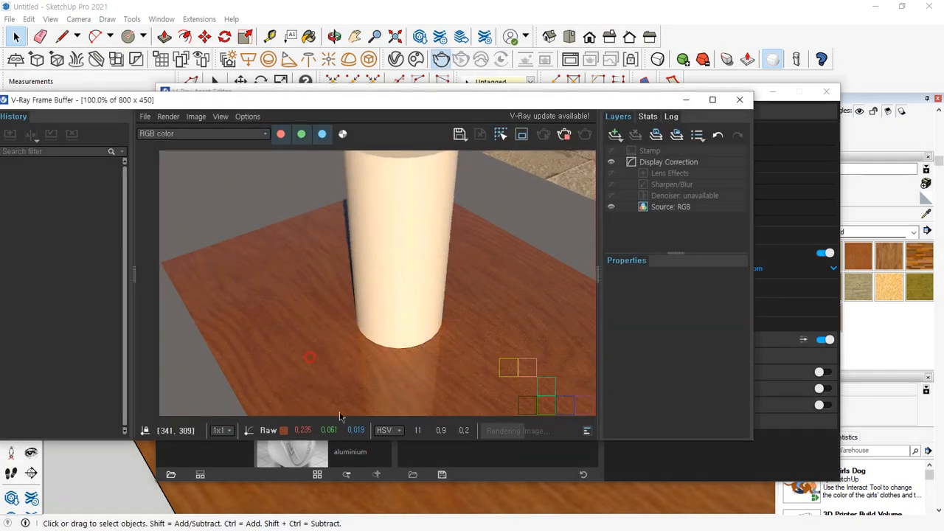
pyautogui.moveTo(370, 286)
pyautogui.mouseDown()
pyautogui.moveTo(318, 388)
pyautogui.moveTo(436, 298)
pyautogui.moveTo(331, 278)
pyautogui.mouseUp()
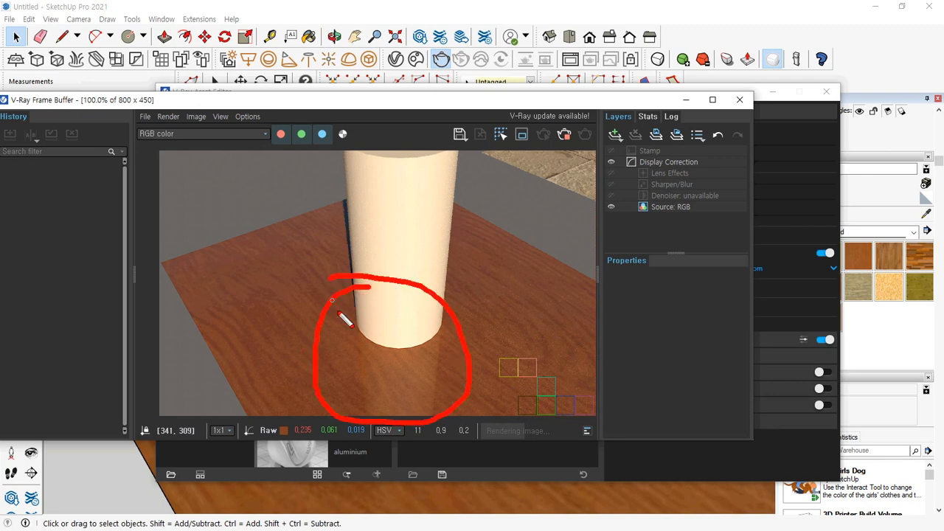
pyautogui.press('Escape')
# Collapse the history and layers areas of the V-Ray Frame Buffer, narrow its window around the render and move it higher
pyautogui.moveTo(597, 274); pyautogui.dragTo(752, 277)
pyautogui.moveTo(134, 273); pyautogui.dragTo(3, 260)
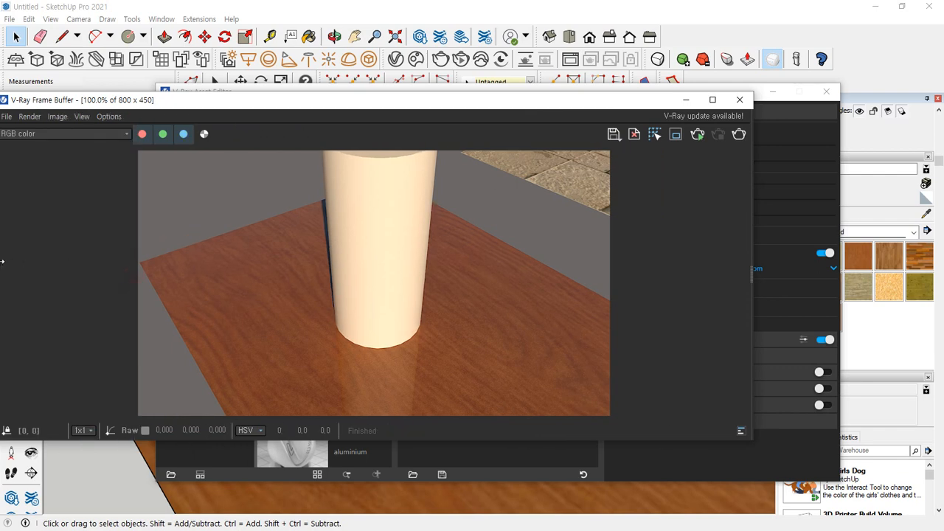
pyautogui.moveTo(272, 101); pyautogui.dragTo(356, 97)
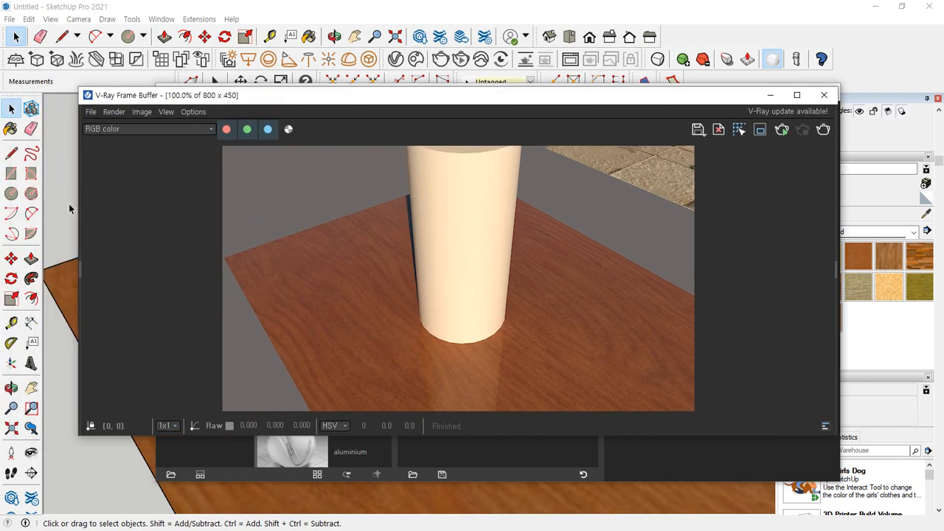
pyautogui.moveTo(77, 203); pyautogui.dragTo(318, 201)
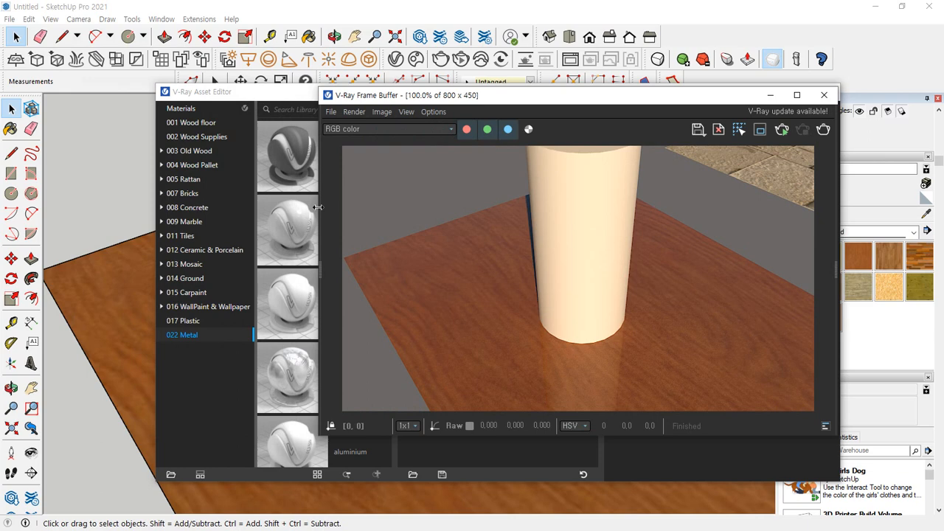
pyautogui.moveTo(505, 97); pyautogui.dragTo(474, 34)
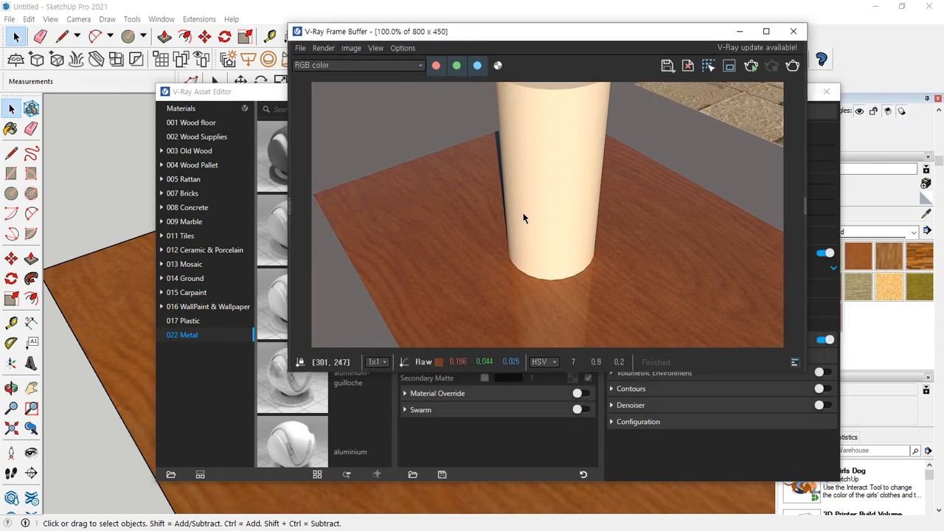
# Return to the material settings of 연습2 in the V-Ray Asset Editor
pyautogui.click(581, 439)
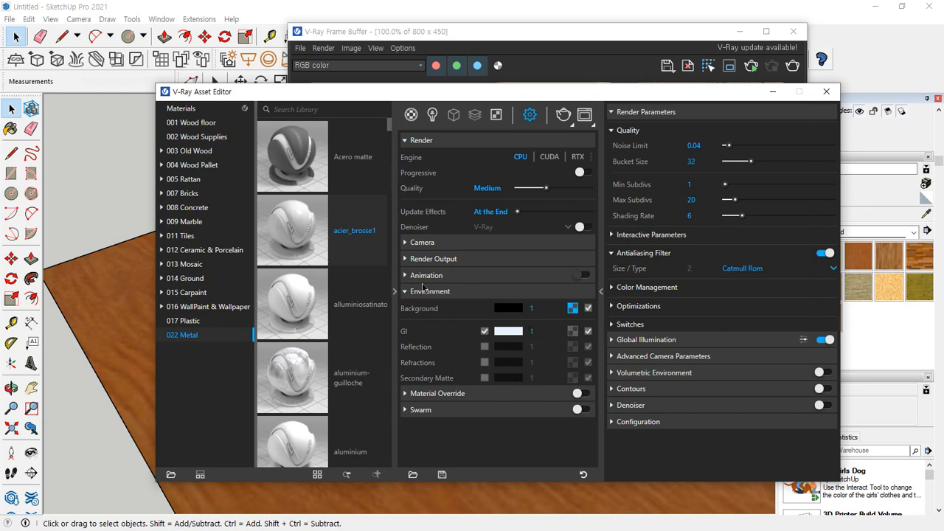
pyautogui.click(411, 114)
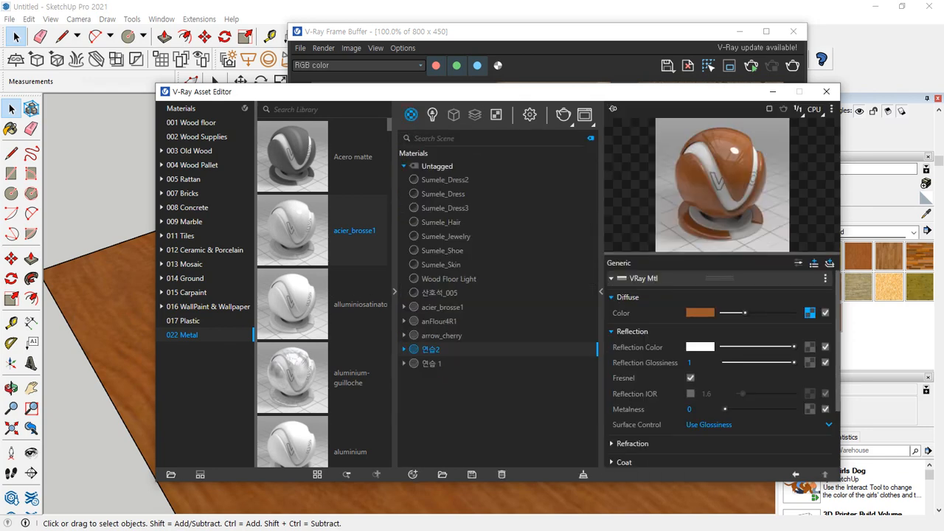
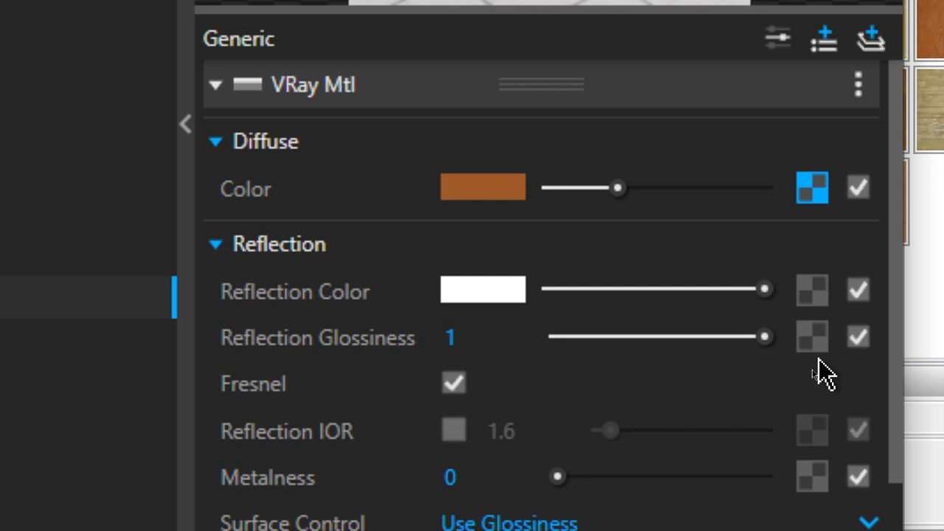
# Lower the reflection glossiness of 연습2 to 0 and render the wood rectangle with its cylinder
pyautogui.click(568, 337)
pyautogui.moveTo(569, 337); pyautogui.dragTo(554, 337)
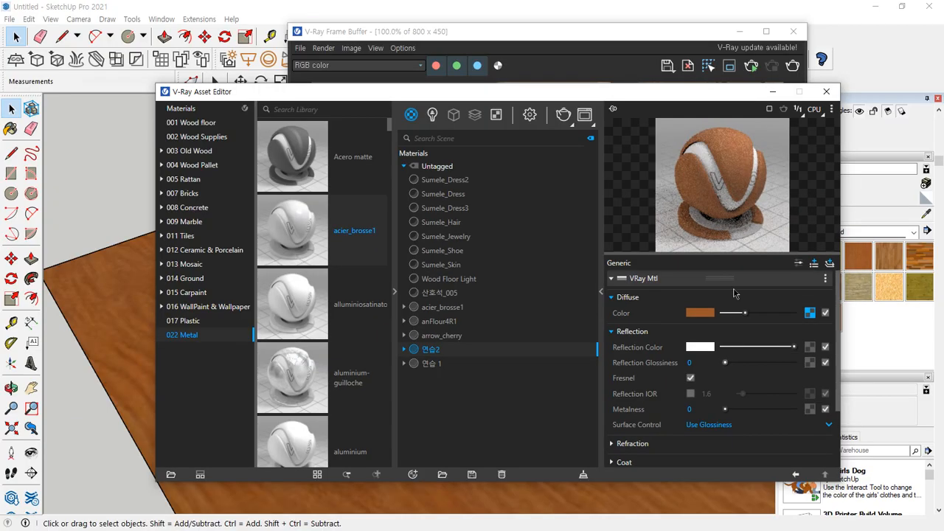
pyautogui.click(562, 114)
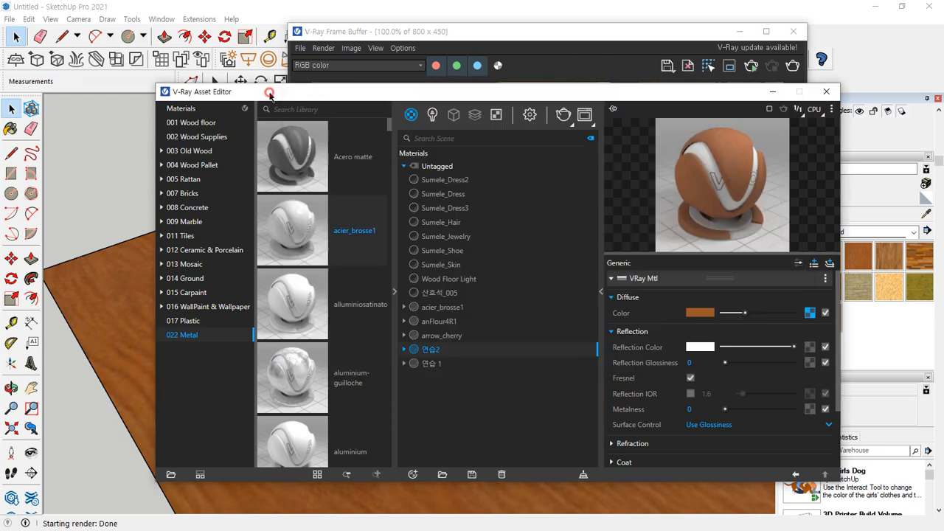
# Raise the reflection glossiness of 연습2 to 0.66, check the render and look through the remaining material settings
pyautogui.click(271, 92)
pyautogui.moveTo(735, 364); pyautogui.dragTo(771, 363)
pyautogui.click(495, 31)
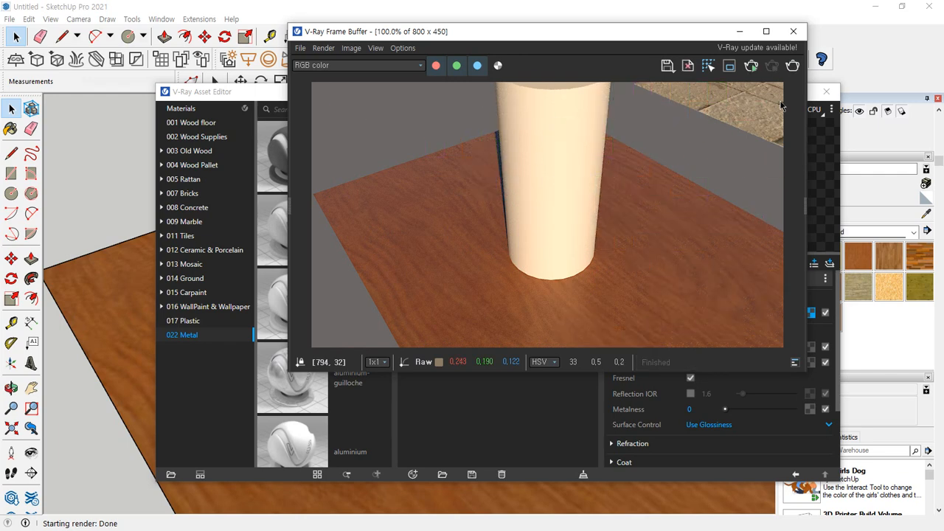
pyautogui.click(250, 93)
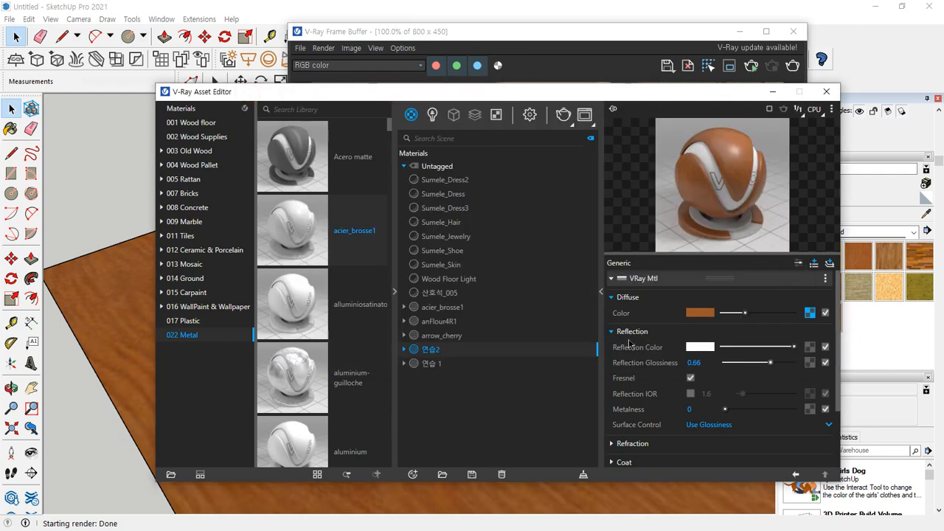
pyautogui.scroll(-2, 707, 402)
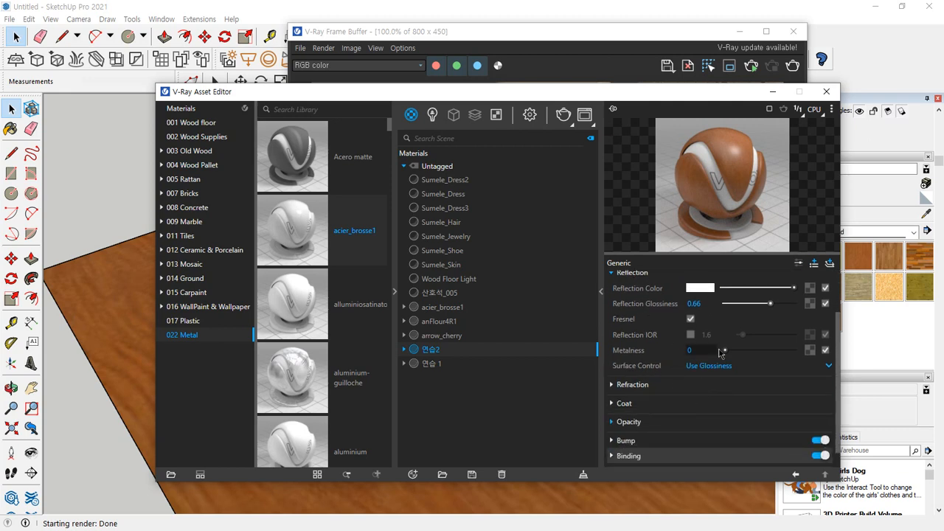
pyautogui.scroll(-1, 677, 324)
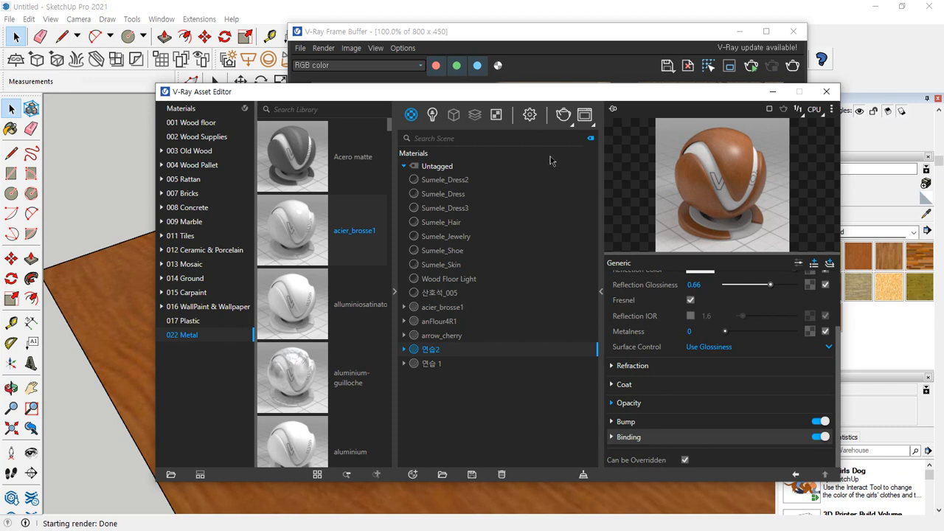
# Close the V-Ray Frame Buffer and paint the side of the white cylinder with the material 연습 1
pyautogui.moveTo(541, 90); pyautogui.dragTo(0, 65)
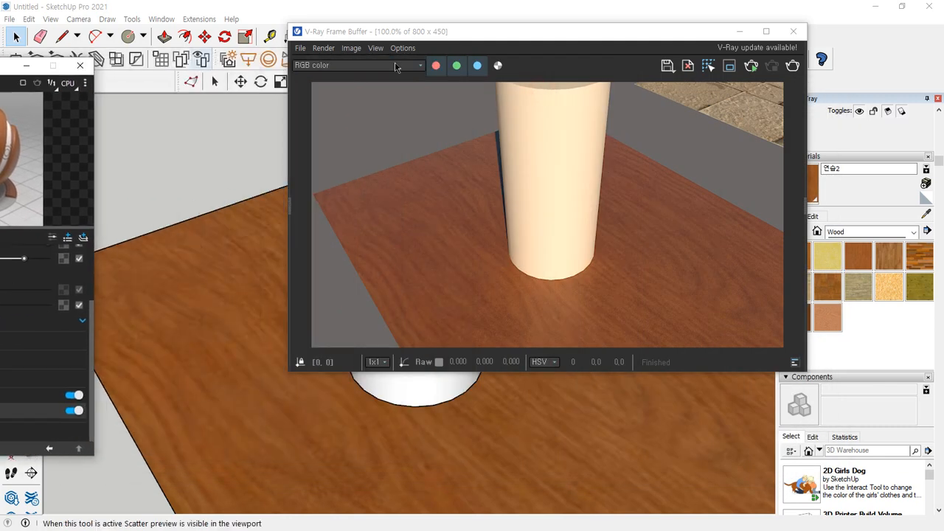
pyautogui.click(793, 31)
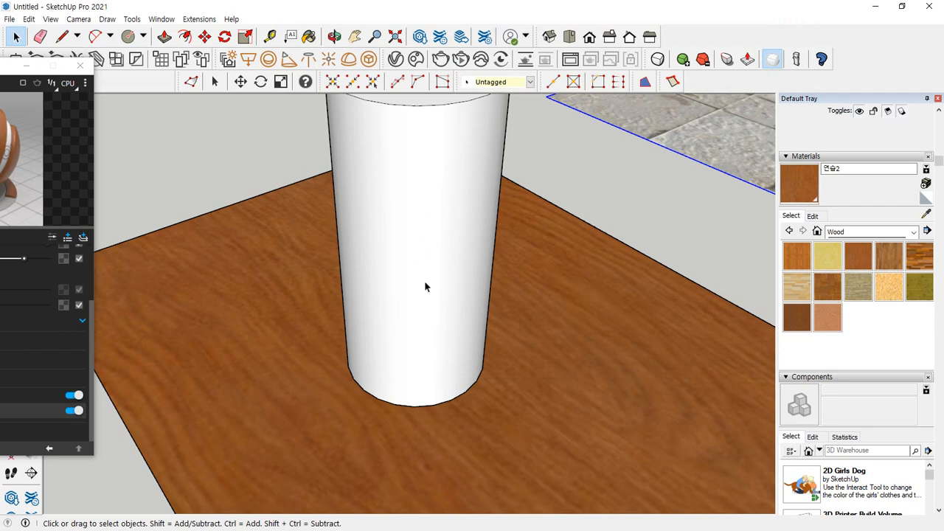
pyautogui.moveTo(11, 66); pyautogui.dragTo(303, 89)
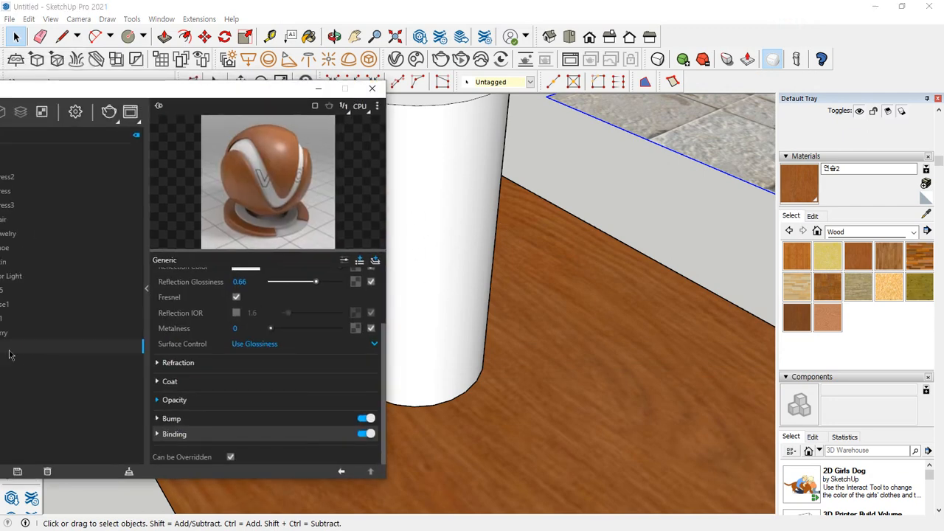
pyautogui.moveTo(144, 97)
pyautogui.mouseDown()
pyautogui.moveTo(427, 97)
pyautogui.moveTo(156, 151)
pyautogui.mouseUp()
pyautogui.click(254, 361)
pyautogui.press('b')
pyautogui.click(469, 187)
pyautogui.scroll(-4, 437, 177)
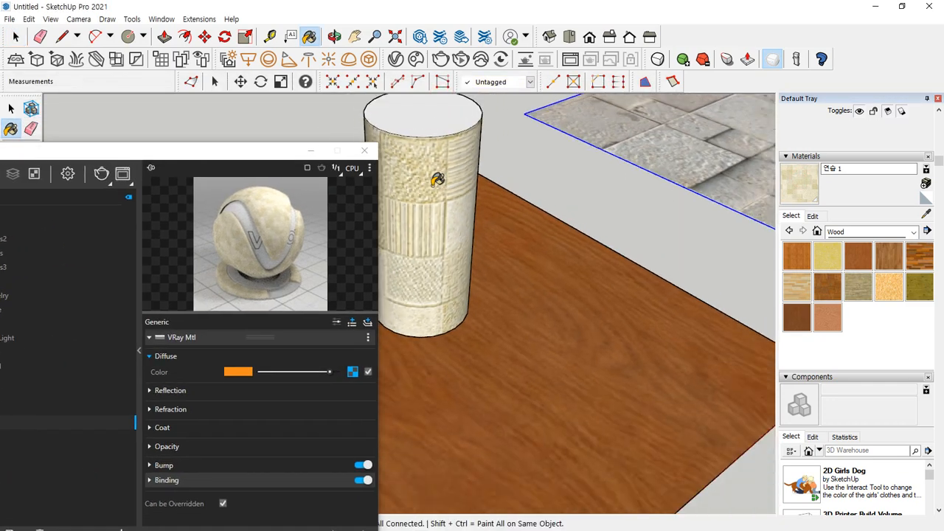
# Set the refraction color of 연습 1 to full white and render the cylinder on the wood rectangle
pyautogui.moveTo(478, 193); pyautogui.dragTo(624, 224, button='middle')
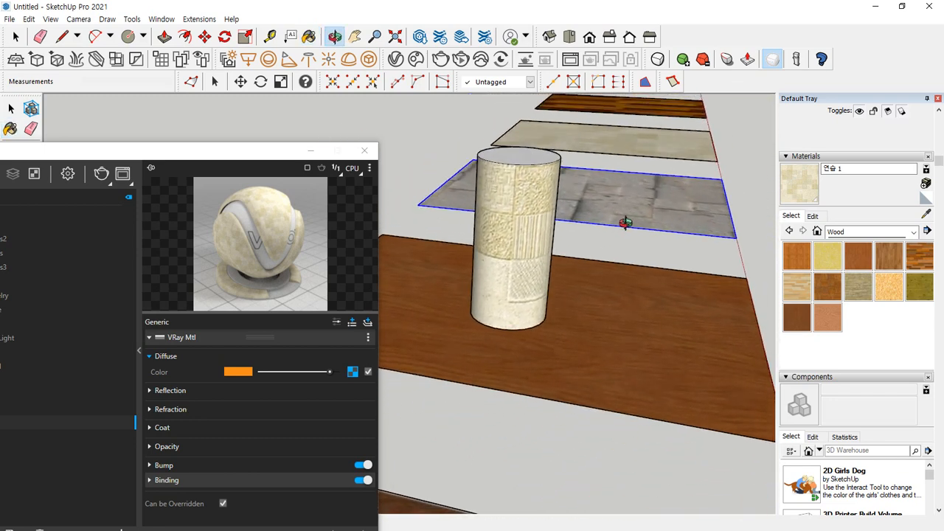
pyautogui.moveTo(196, 151); pyautogui.dragTo(217, 76)
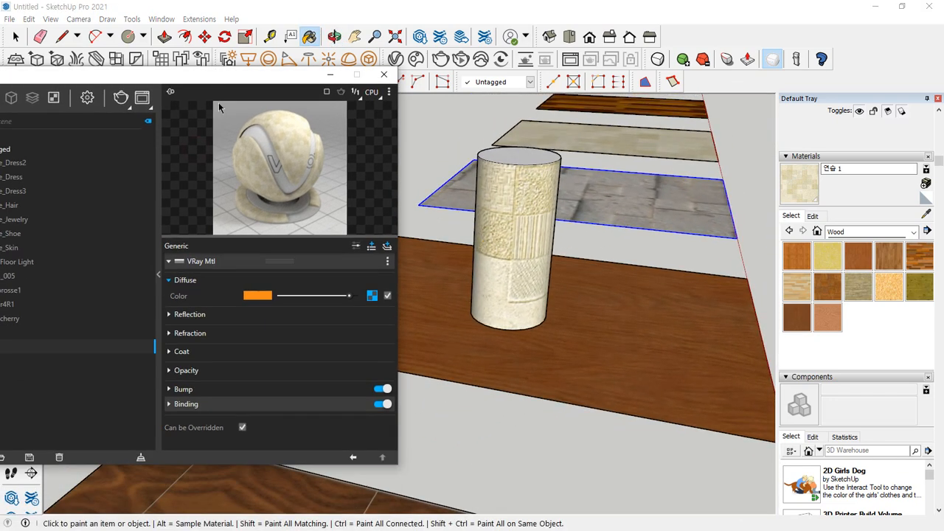
pyautogui.click(177, 337)
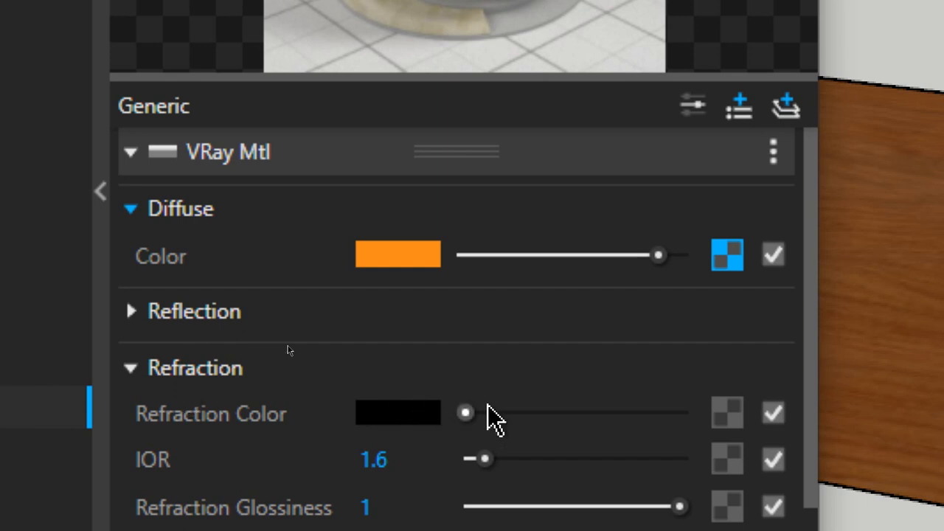
pyautogui.moveTo(488, 410); pyautogui.dragTo(742, 413)
pyautogui.scroll(-3, 664, 472)
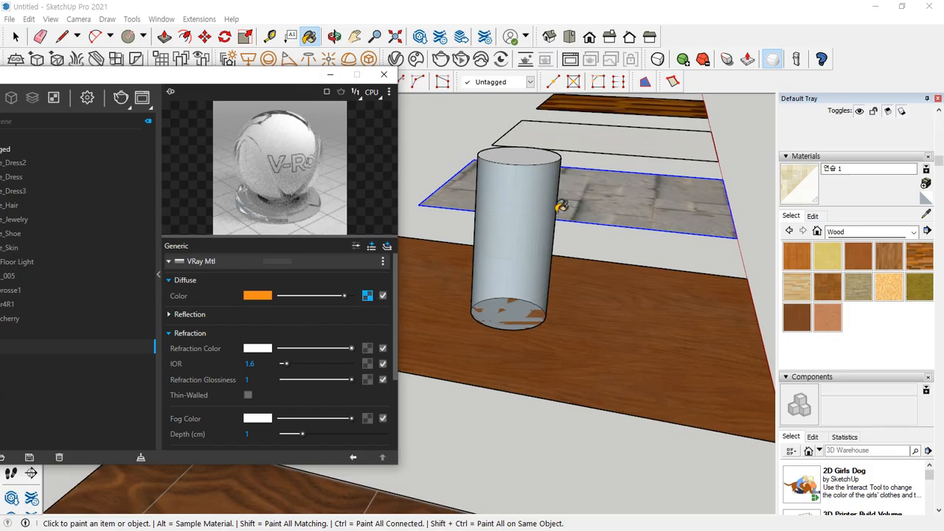
pyautogui.moveTo(559, 204)
pyautogui.mouseDown(button='middle')
pyautogui.moveTo(554, 224)
pyautogui.moveTo(531, 238)
pyautogui.mouseUp(button='middle')
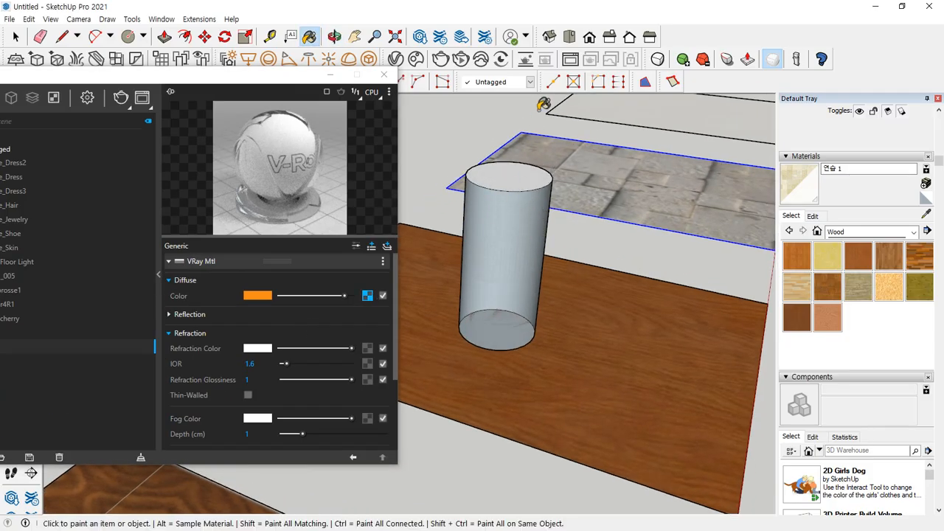
pyautogui.click(119, 104)
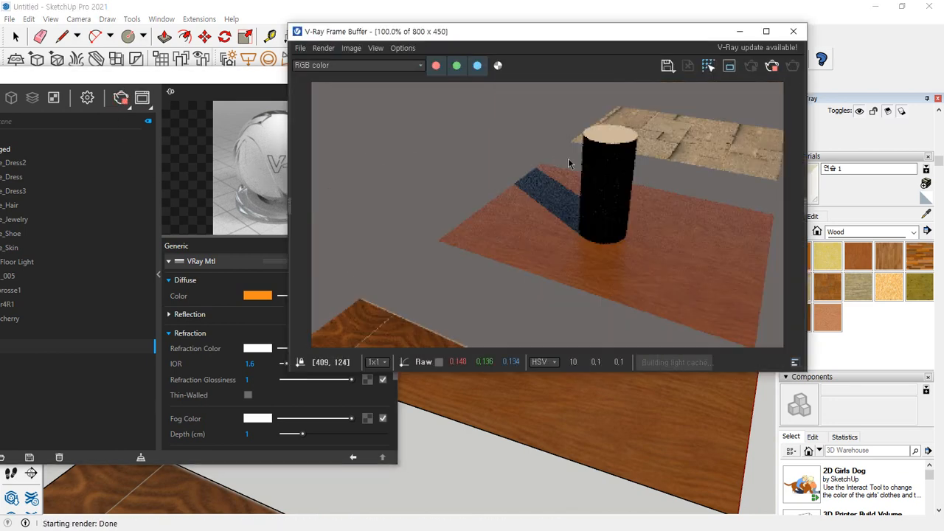
pyautogui.scroll(2, 617, 183)
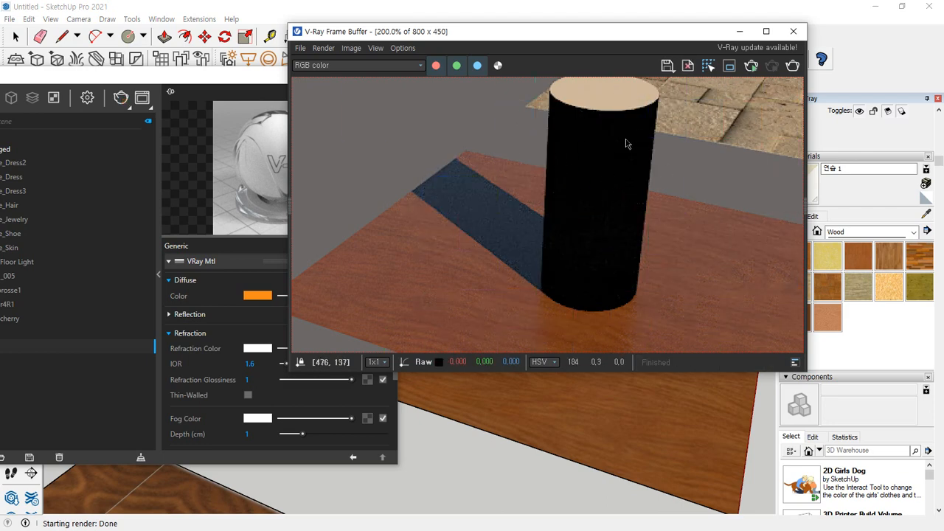
# Darken the refraction color of 연습 1 to light grey and render the cylinder again
pyautogui.moveTo(202, 81); pyautogui.dragTo(160, 79)
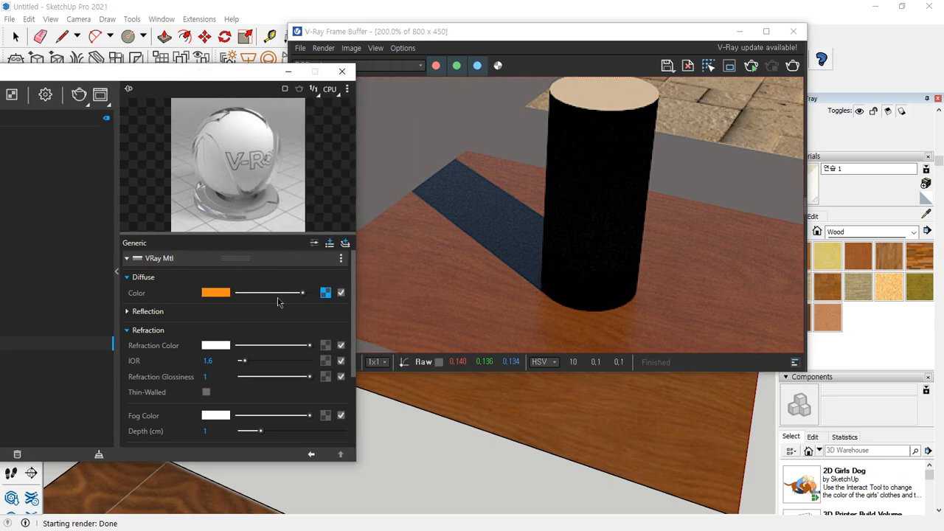
pyautogui.moveTo(304, 346)
pyautogui.mouseDown()
pyautogui.moveTo(263, 346)
pyautogui.moveTo(286, 346)
pyautogui.mouseUp()
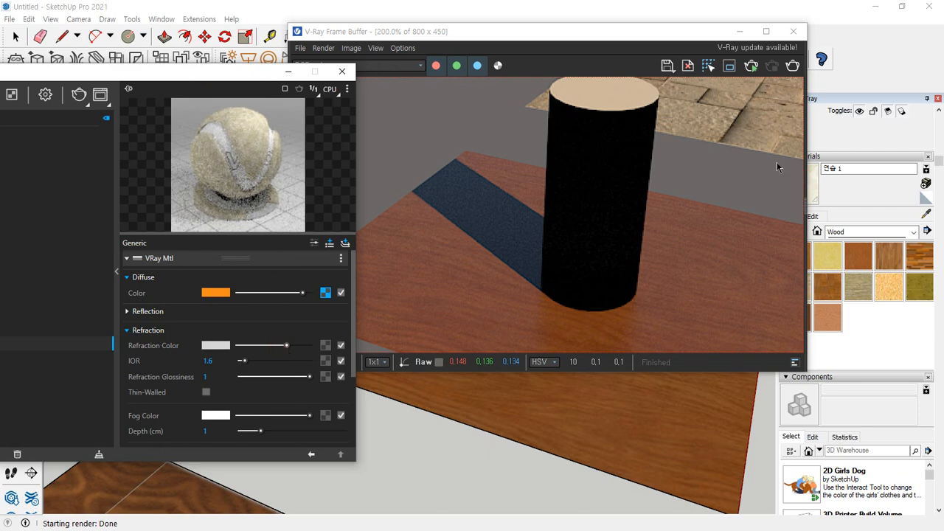
pyautogui.click(792, 66)
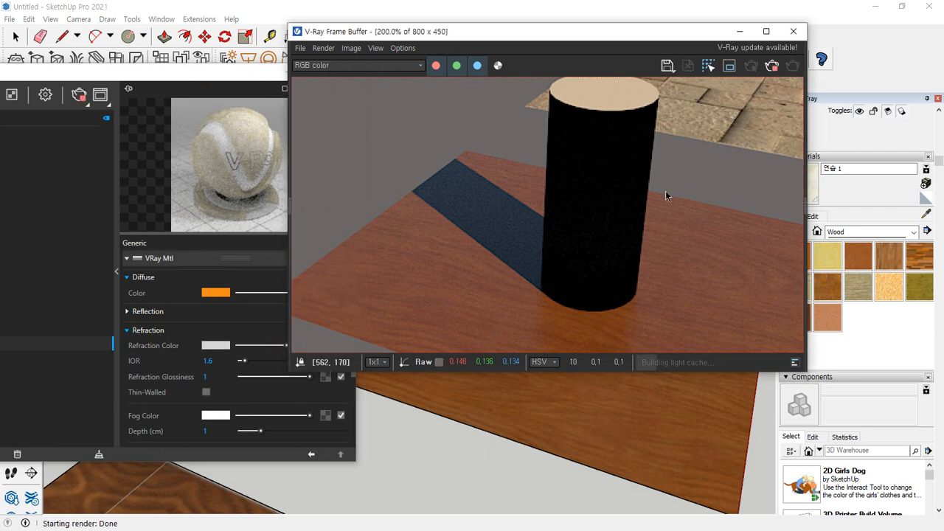
# Brighten the reflection color of 연습 1 to near white, render the cylinder again and close the V-Ray Frame Buffer
pyautogui.click(251, 313)
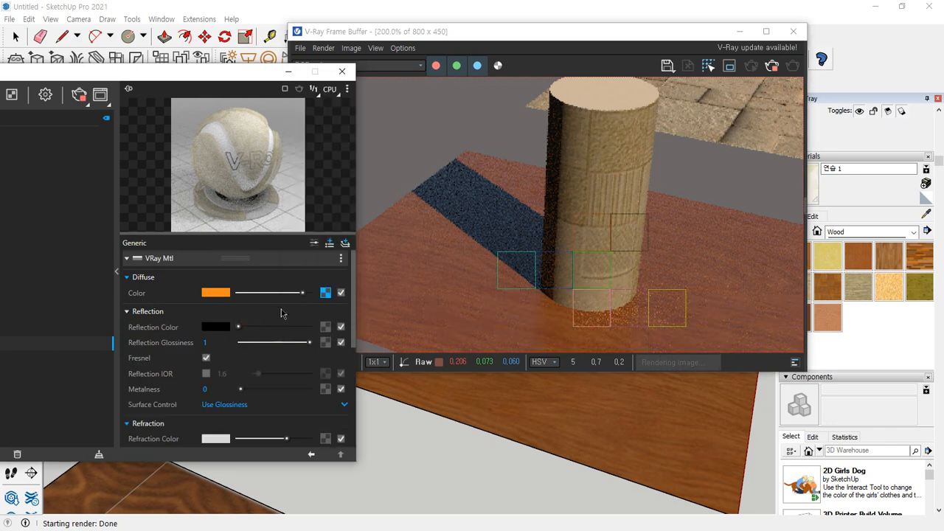
pyautogui.moveTo(238, 327); pyautogui.dragTo(297, 327)
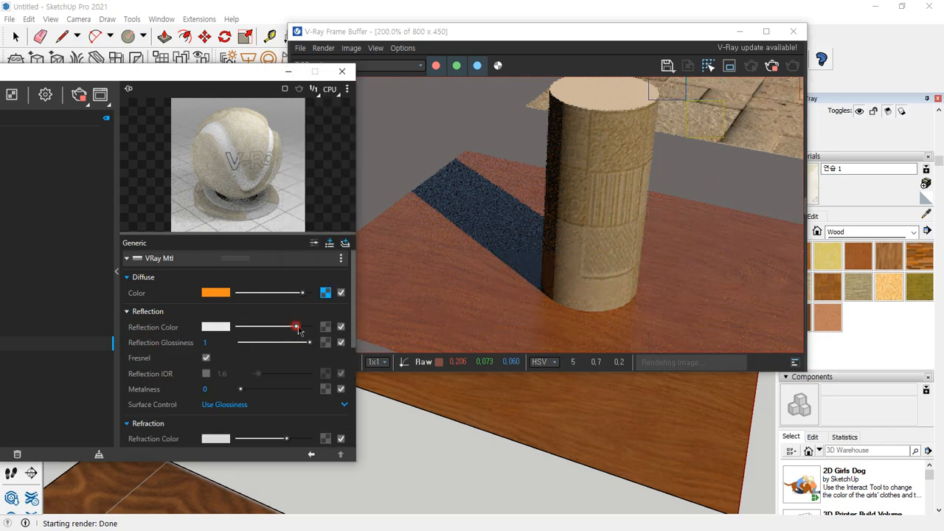
pyautogui.click(769, 69)
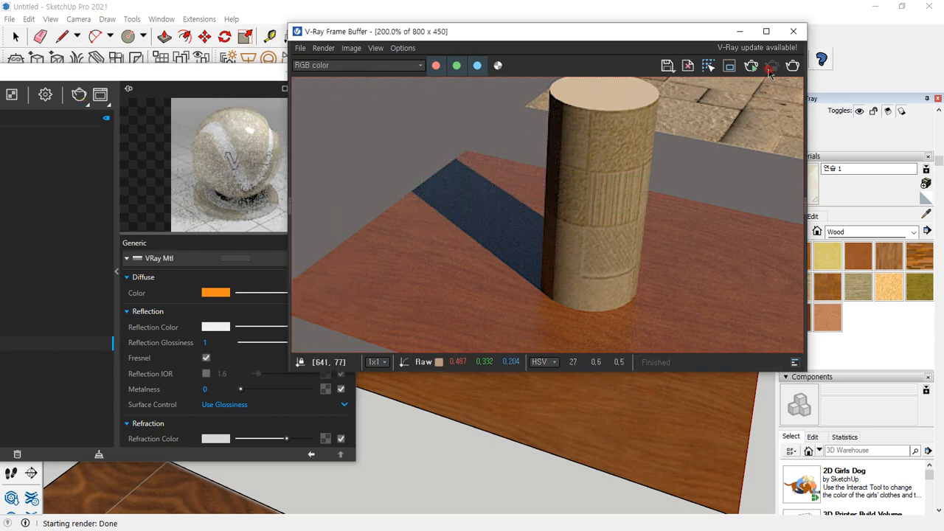
pyautogui.click(793, 67)
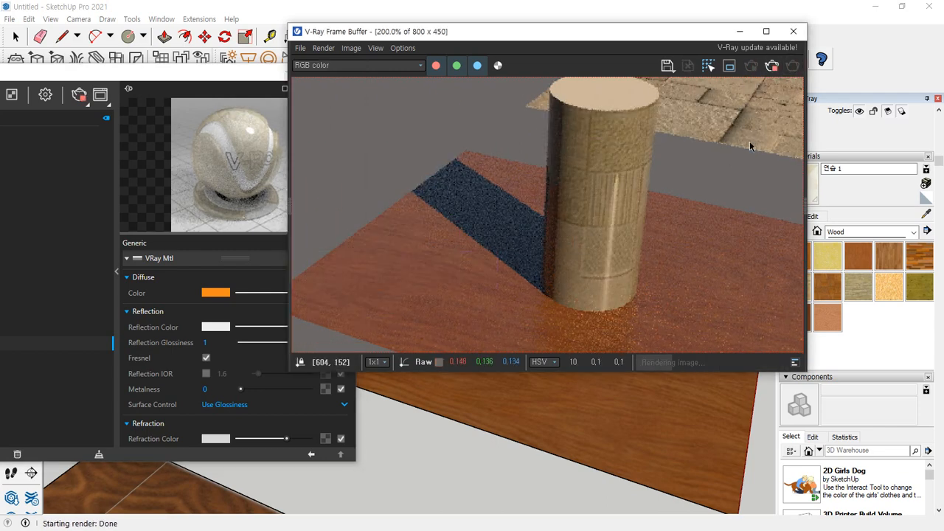
pyautogui.click(791, 31)
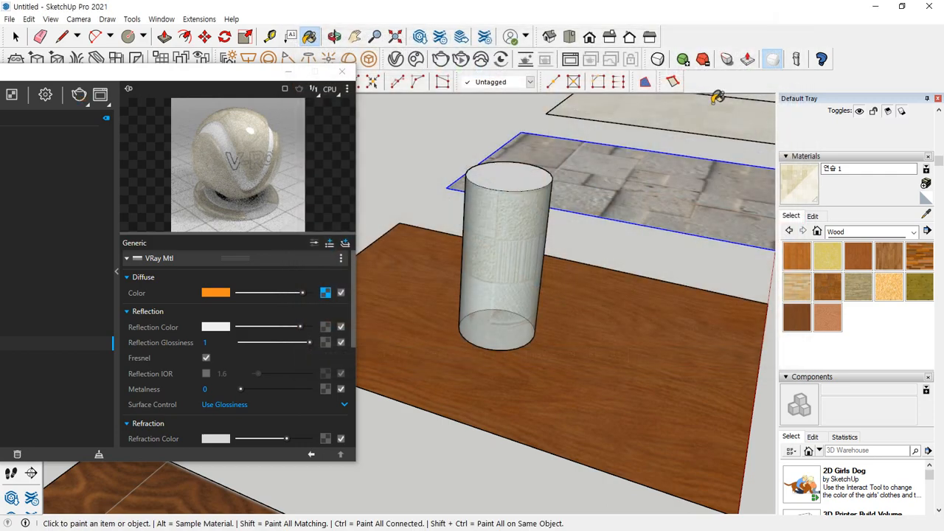
# Group the face and edges of the rectangle with the dark and light wood planks
pyautogui.scroll(-3, 522, 230)
pyautogui.moveTo(646, 198)
pyautogui.mouseDown(button='middle')
pyautogui.moveTo(550, 253)
pyautogui.moveTo(455, 337)
pyautogui.moveTo(483, 295)
pyautogui.mouseUp(button='middle')
pyautogui.press('space')
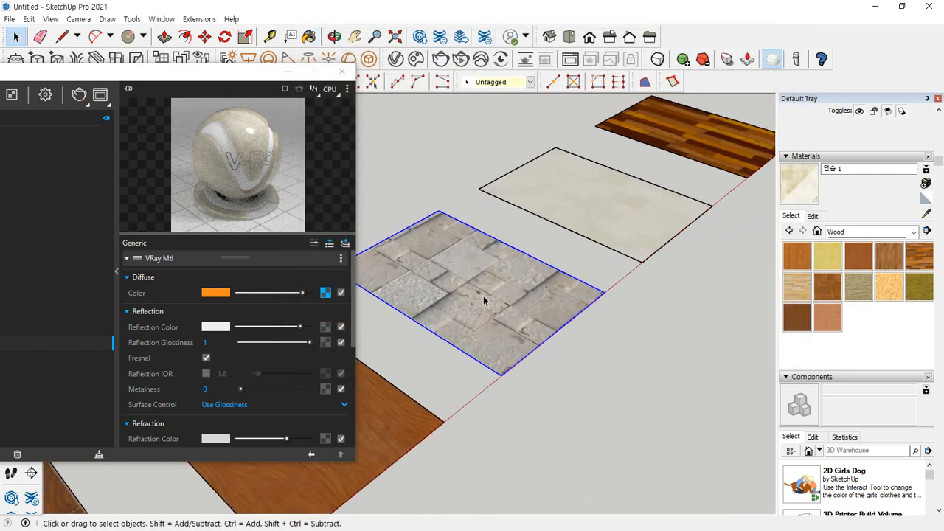
pyautogui.keyDown('shift'); pyautogui.moveTo(723, 170); pyautogui.dragTo(548, 301, button='middle'); pyautogui.keyUp('shift')
pyautogui.scroll(6, 536, 258)
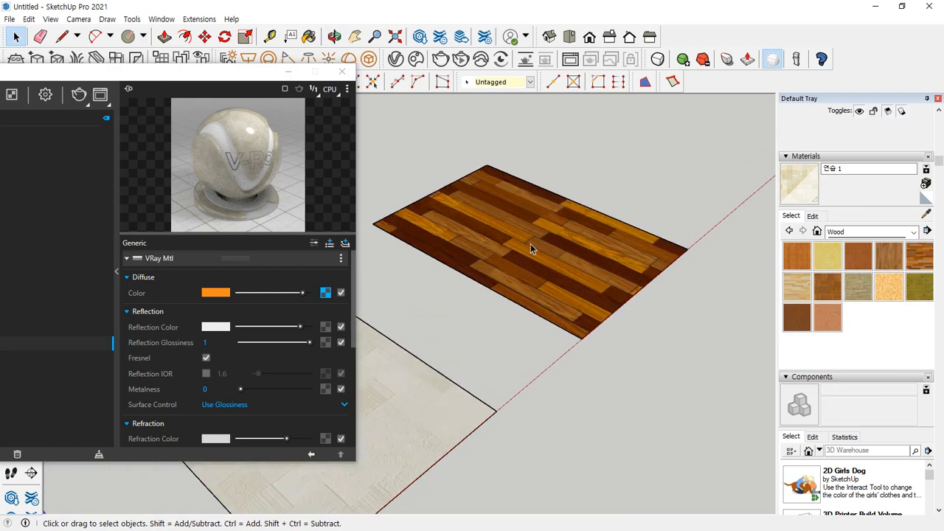
pyautogui.doubleClick(579, 239)
pyautogui.rightClick(568, 242)
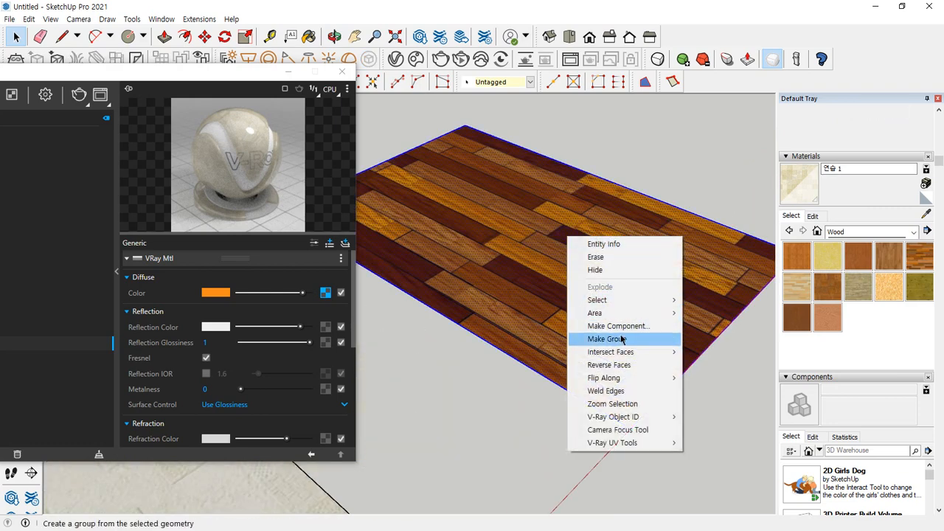
pyautogui.click(622, 338)
# Draw a circle near the middle of the wood-plank rectangle and extrude it upward into a cylinder
pyautogui.scroll(1, 529, 235)
pyautogui.press('c')
pyautogui.click(534, 276)
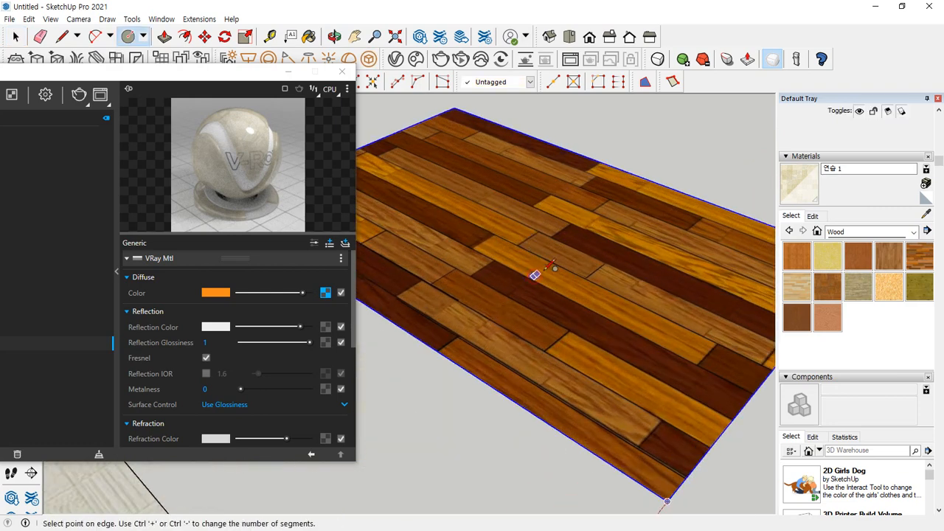
pyautogui.click(560, 256)
pyautogui.press('p')
pyautogui.click(544, 279)
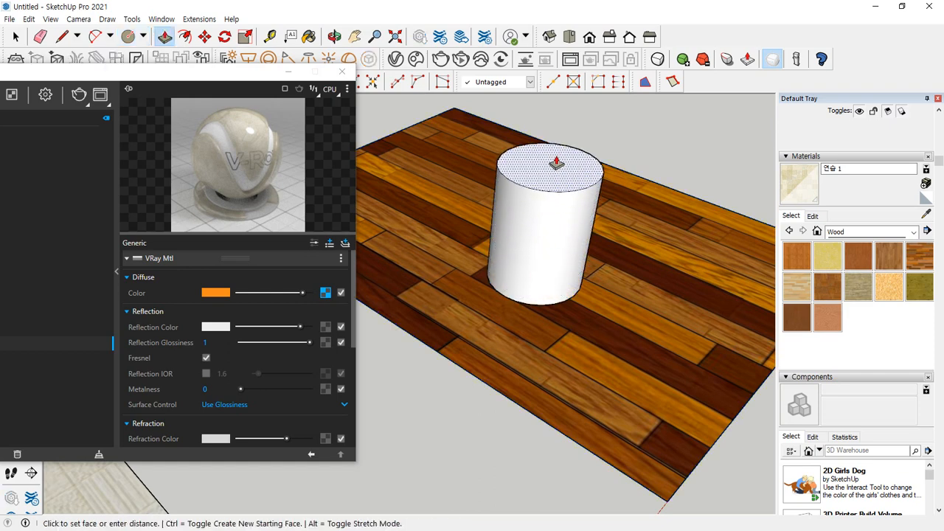
pyautogui.click(554, 122)
# Select the entire new cylinder and make it a group
pyautogui.press('space')
pyautogui.tripleClick(568, 115)
pyautogui.rightClick(568, 115)
pyautogui.click(622, 213)
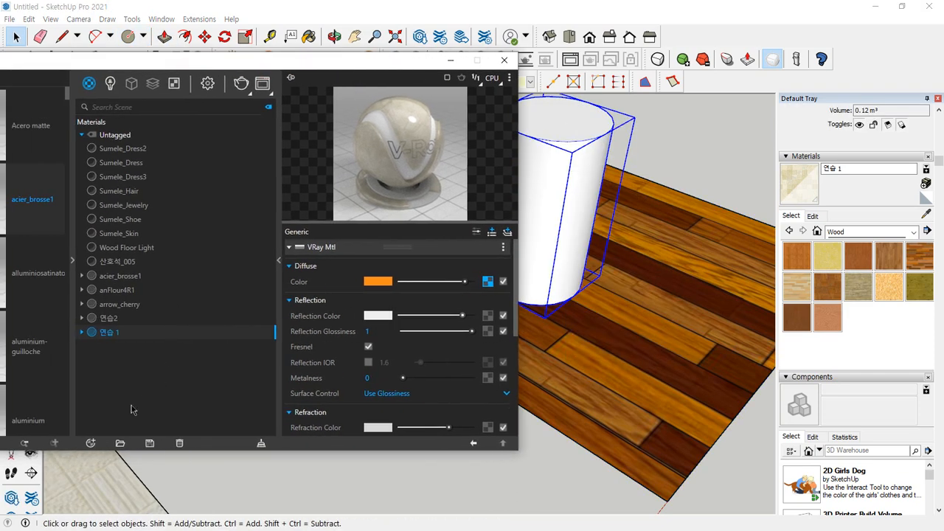
# Create a Generic V-Ray material, paint the grouped cylinder with it and move the V-Ray Asset Editor clear of the cylinder
pyautogui.click(92, 444)
pyautogui.moveTo(135, 435)
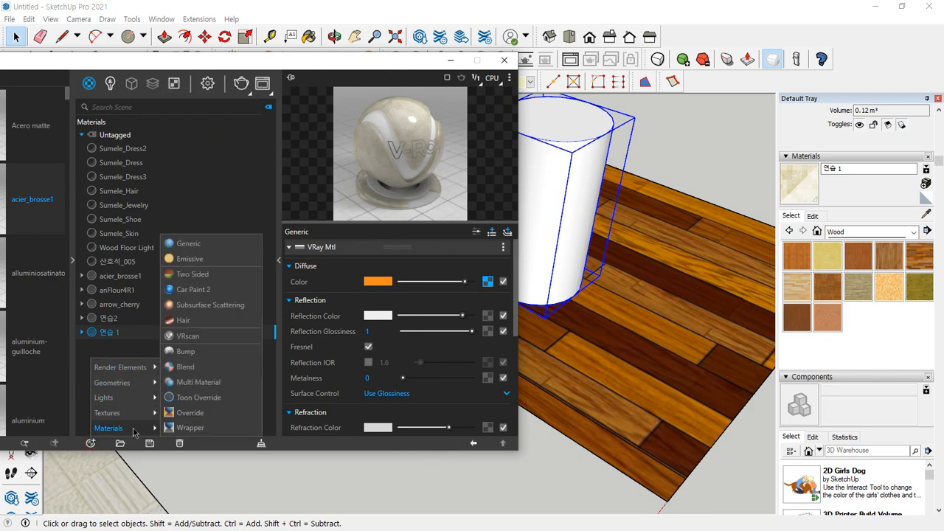
pyautogui.click(196, 244)
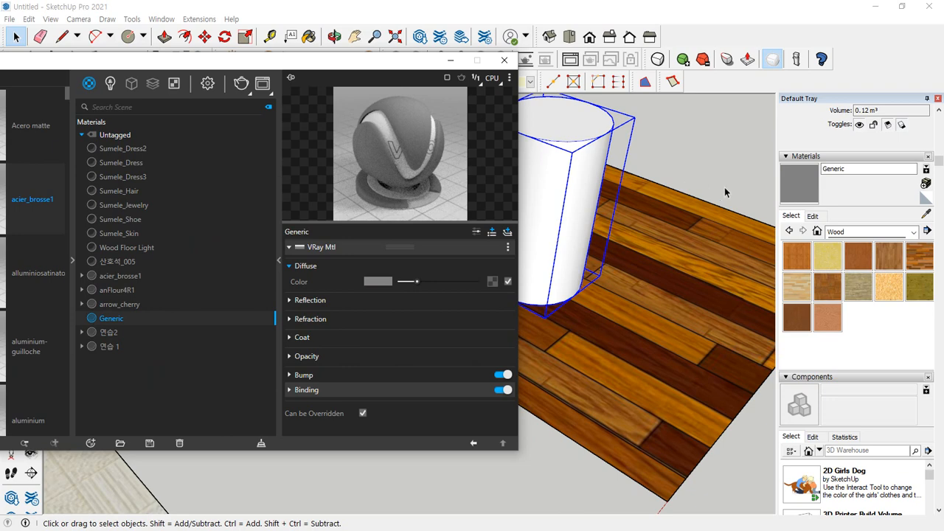
pyautogui.press('b')
pyautogui.click(583, 155)
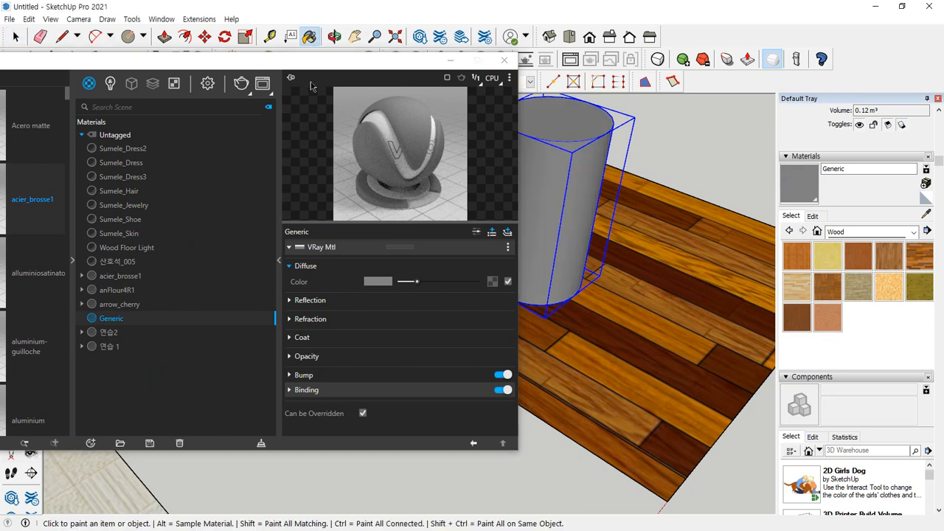
pyautogui.moveTo(315, 64); pyautogui.dragTo(202, 61)
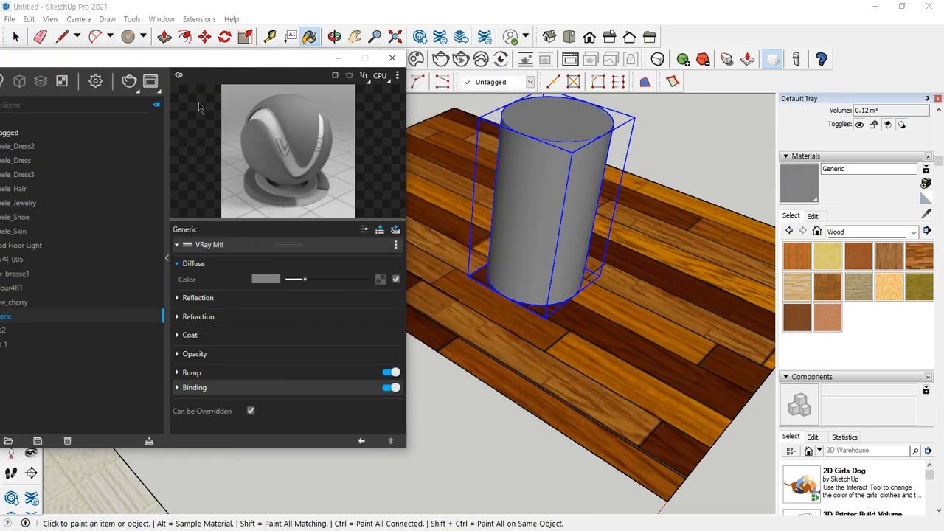
# Set the Generic material's refraction color to full white so the cylinder turns transparent
pyautogui.click(247, 299)
pyautogui.click(176, 299)
pyautogui.click(210, 317)
pyautogui.moveTo(298, 334); pyautogui.dragTo(360, 334)
# Render the scene and inspect how the transparent cylinder refracts the wood floor
pyautogui.scroll(3, 543, 185)
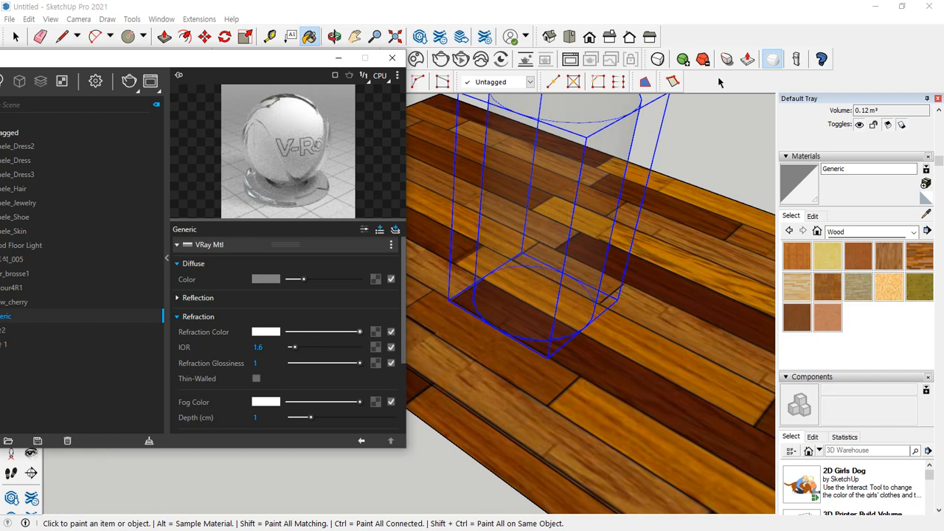
pyautogui.click(128, 82)
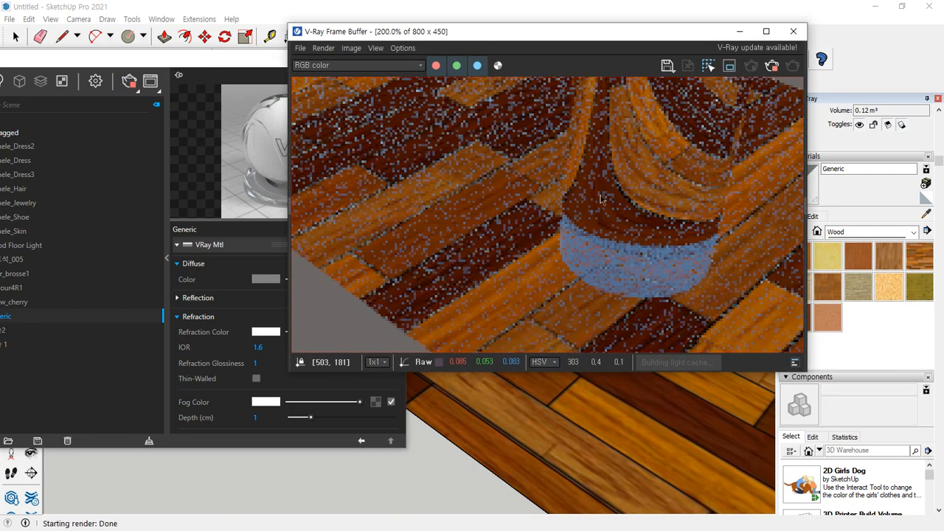
pyautogui.scroll(1, 702, 112)
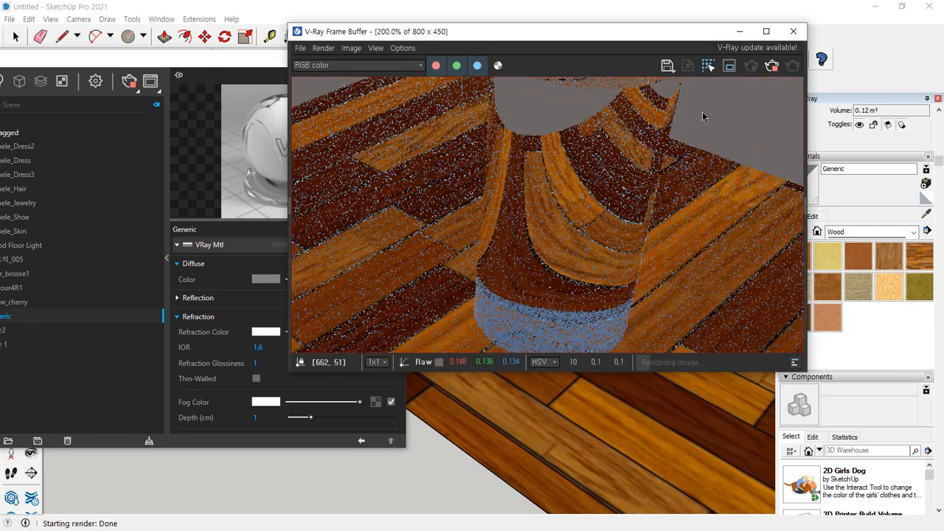
pyautogui.scroll(-1, 689, 130)
pyautogui.moveTo(604, 203)
pyautogui.mouseDown()
pyautogui.moveTo(567, 197)
pyautogui.moveTo(738, 159)
pyautogui.moveTo(565, 143)
pyautogui.moveTo(707, 131)
pyautogui.moveTo(653, 207)
pyautogui.mouseUp()
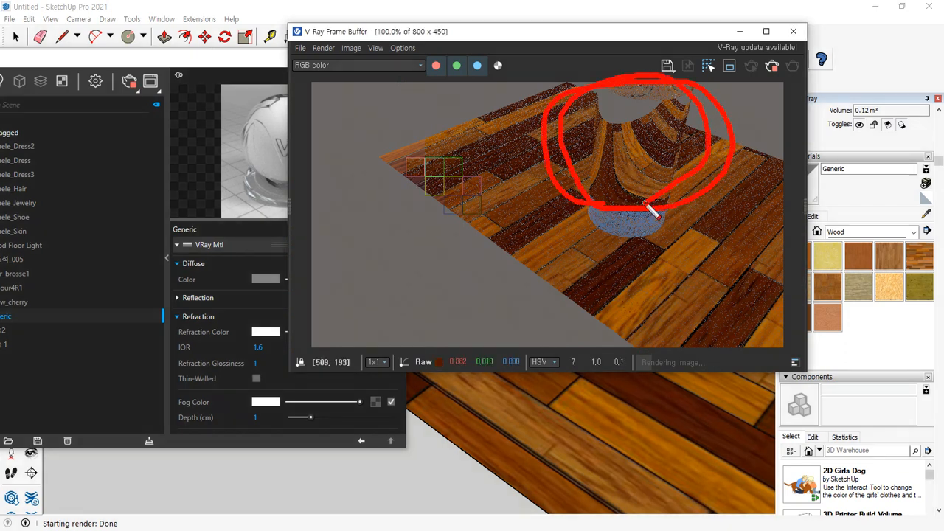
pyautogui.press('Escape')
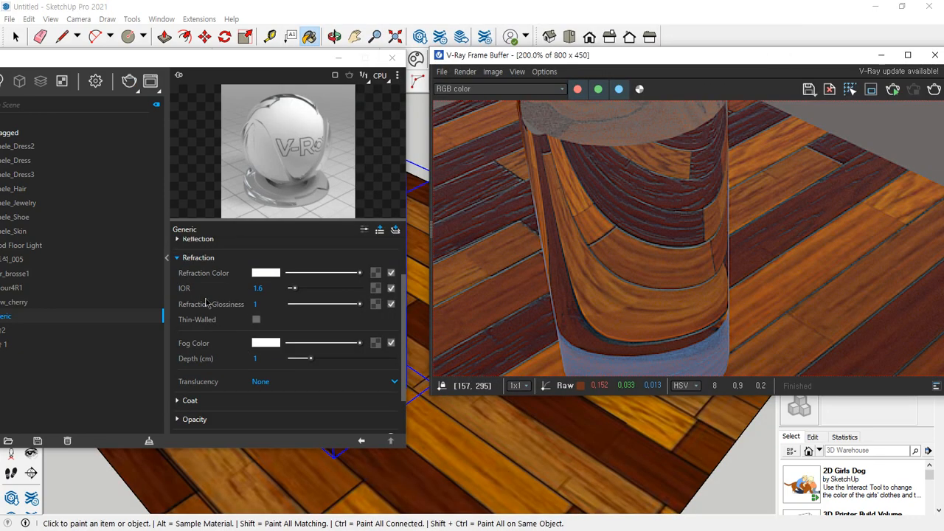
# Examine the Generic material's refraction IOR and its opacity settings
pyautogui.click(260, 290)
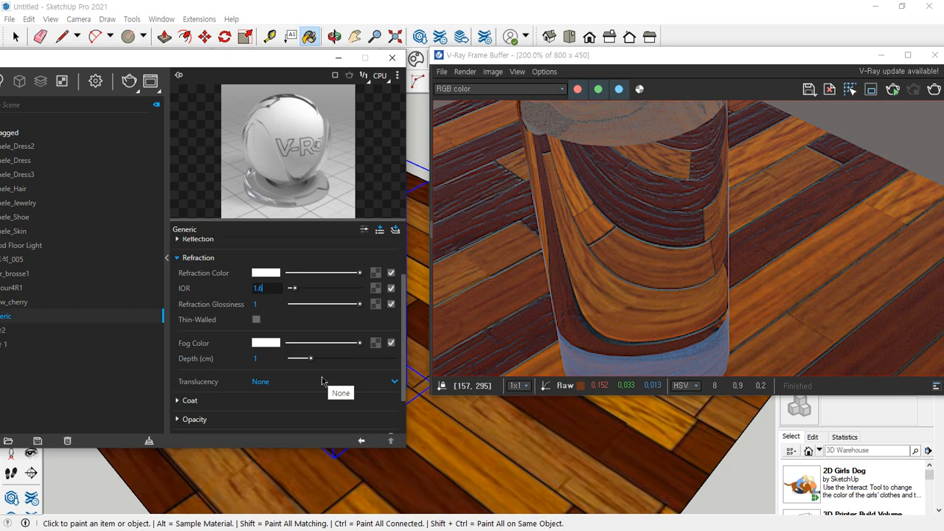
pyautogui.click(177, 259)
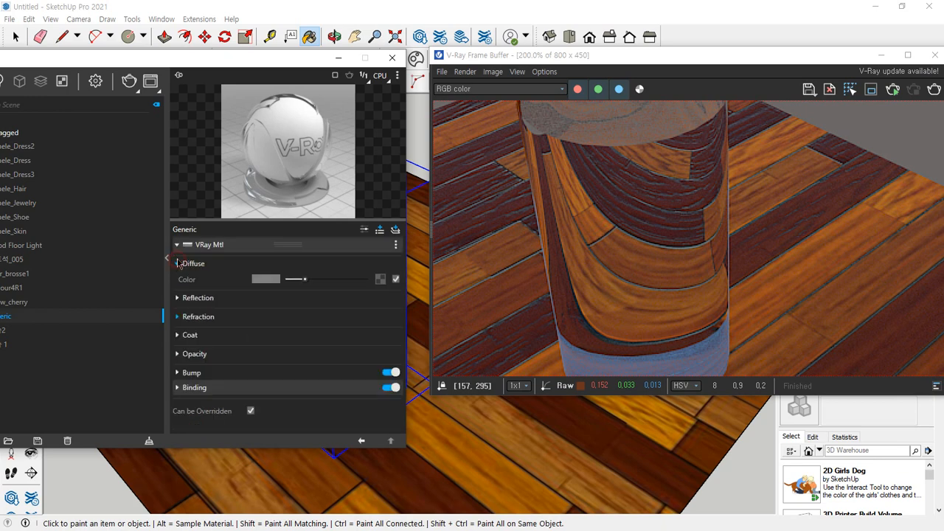
pyautogui.click(177, 355)
pyautogui.scroll(-1, 317, 361)
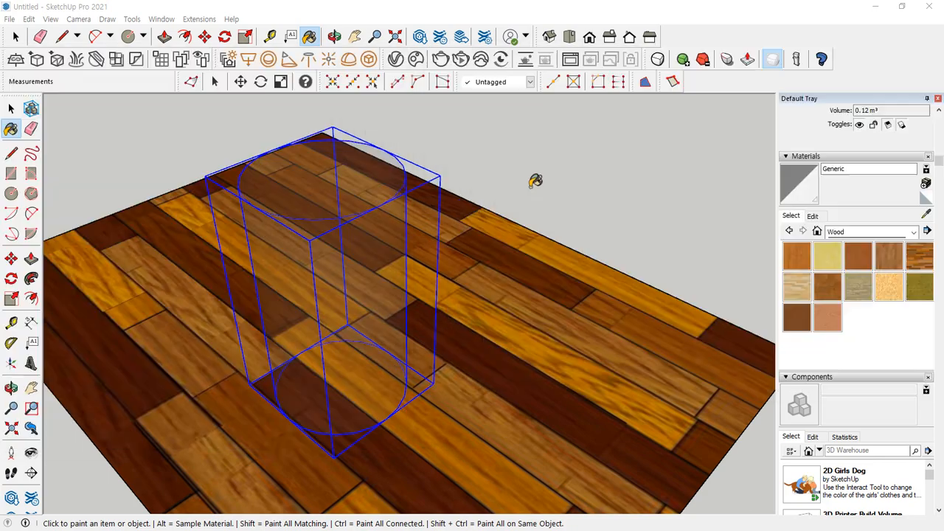
# Select everything in the model, including the textured rectangles and the cylinder, and delete it
pyautogui.scroll(-10, 530, 185)
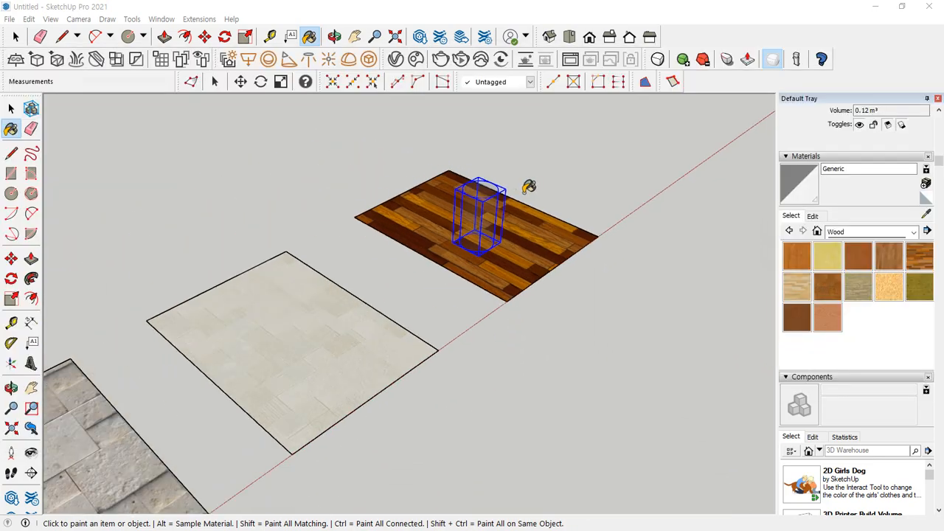
pyautogui.click(11, 109)
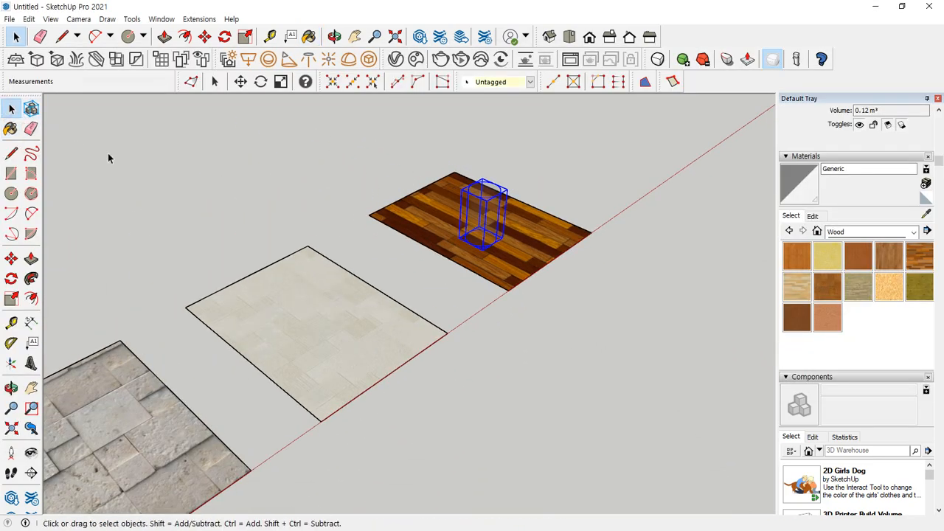
pyautogui.click(140, 157)
pyautogui.hotkey('ctrl', 'a')
pyautogui.press('Delete')
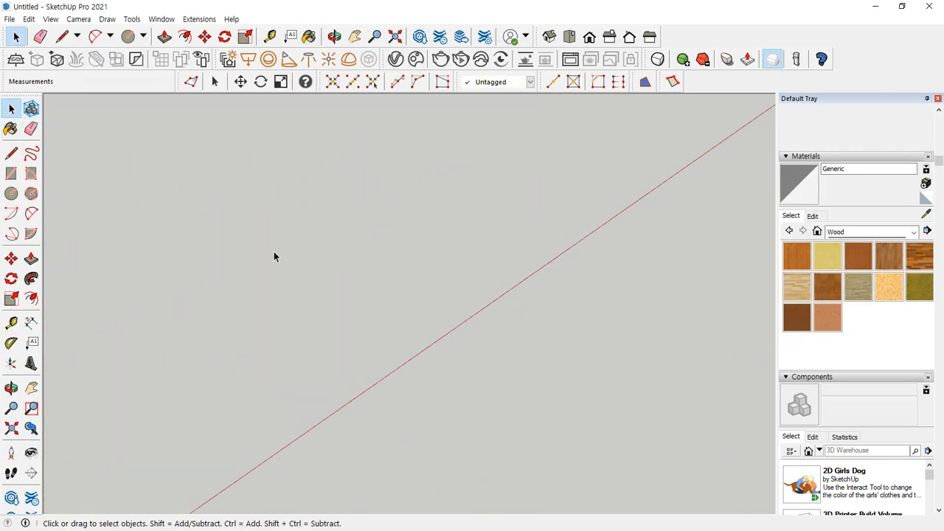
# Draw an upright rectangle near the origin, parallel to the red and blue axes
pyautogui.hotkey('shift', 'z')
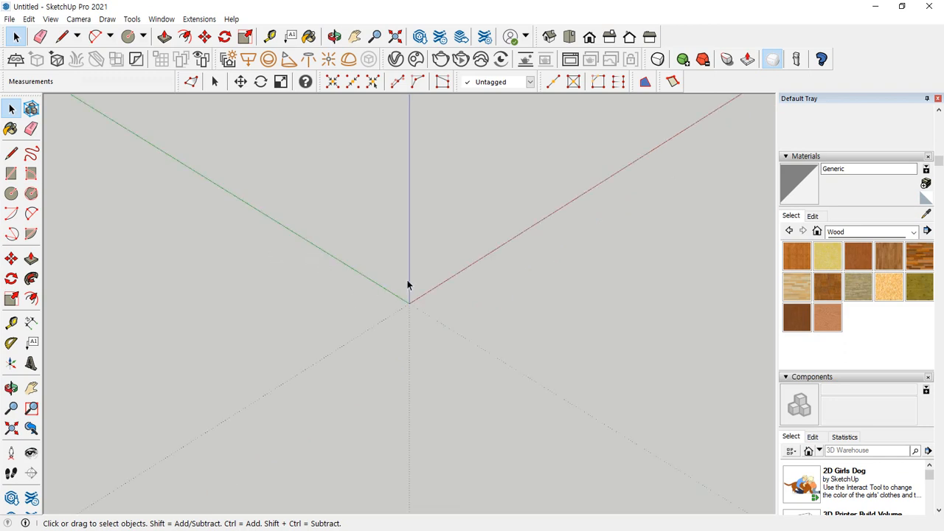
pyautogui.press('r')
pyautogui.click(426, 238)
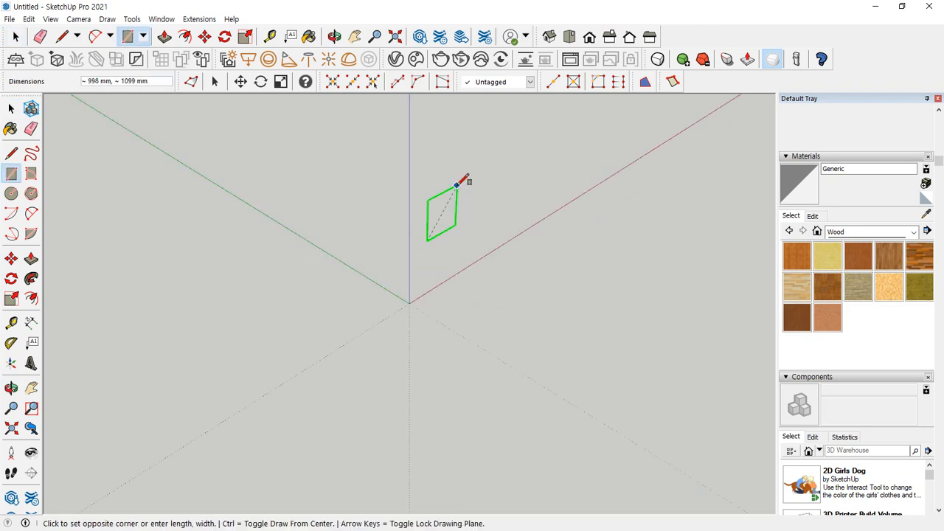
pyautogui.scroll(-2, 488, 136)
pyautogui.moveTo(492, 156); pyautogui.dragTo(408, 274, button='middle')
pyautogui.click(476, 120)
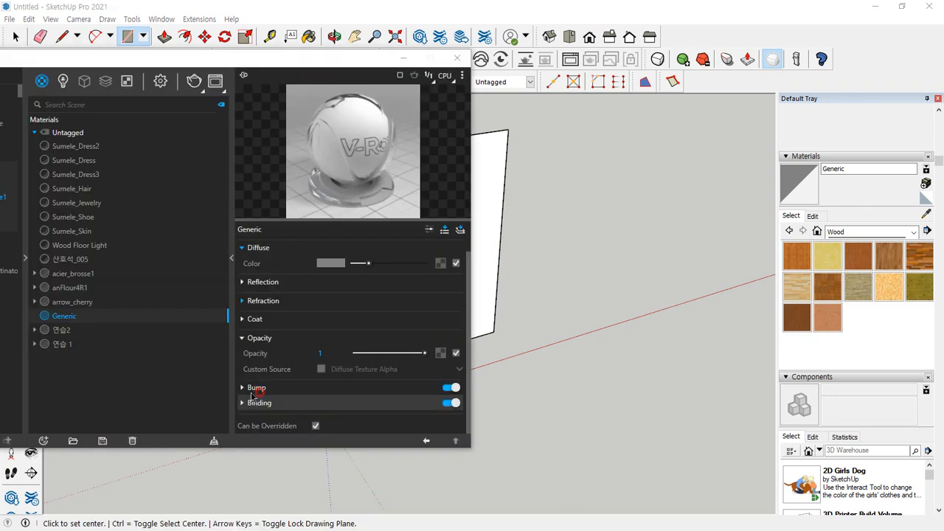
# Create a Generic V-Ray material, start a Bitmap texture for its diffuse color and browse to the 나무 image folder
pyautogui.click(43, 440)
pyautogui.moveTo(61, 425)
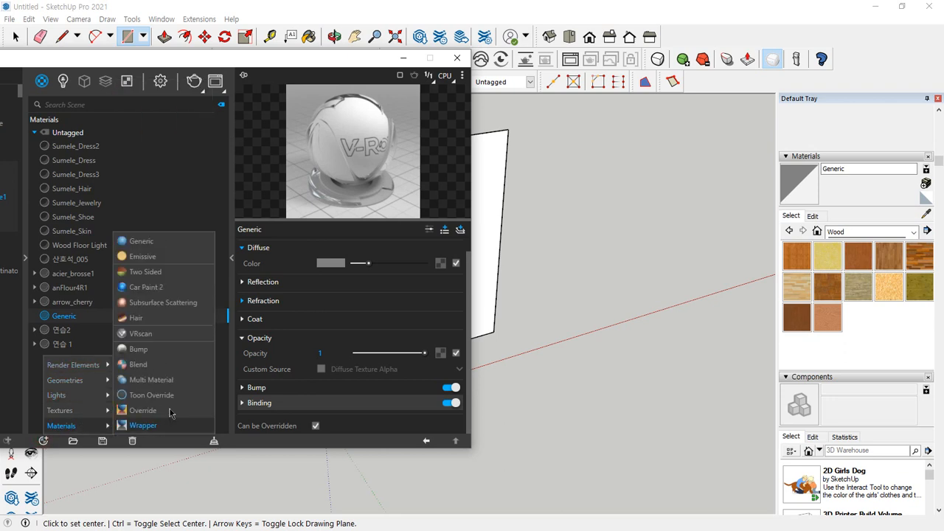
pyautogui.click(167, 242)
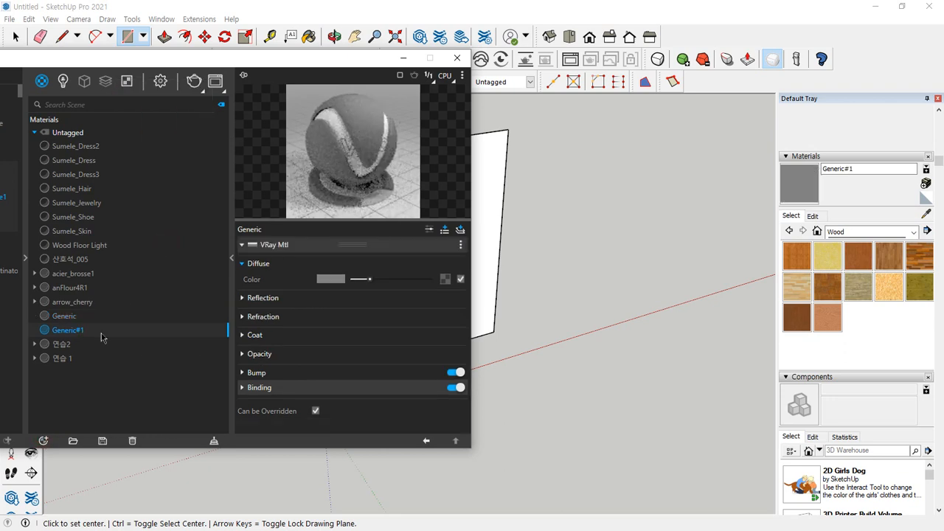
pyautogui.click(445, 280)
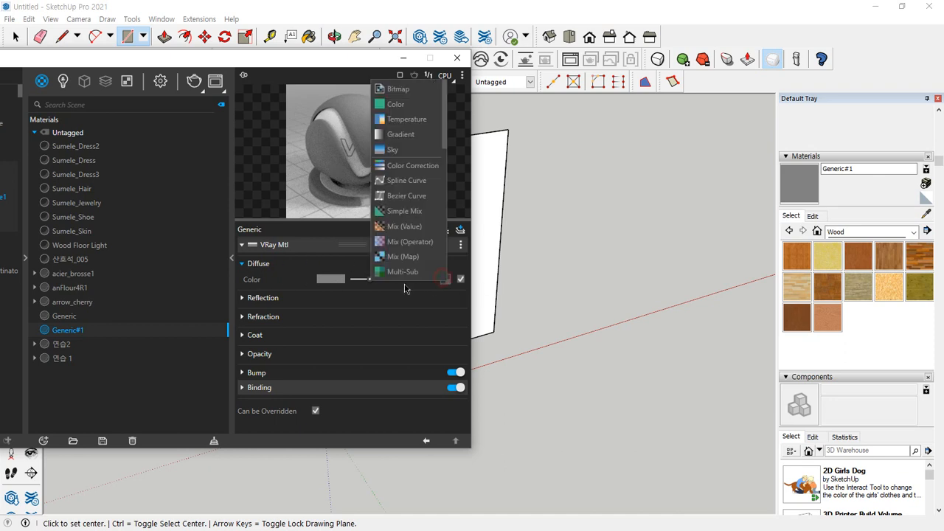
pyautogui.click(398, 89)
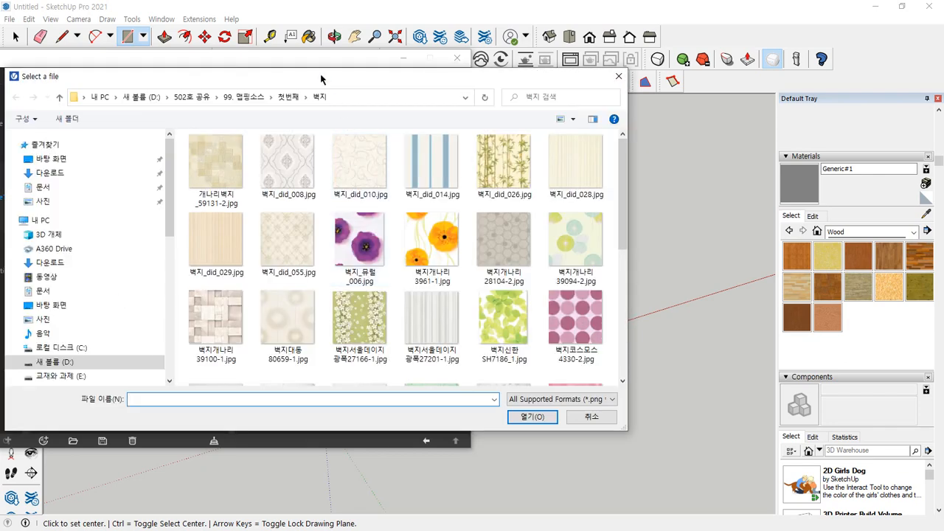
pyautogui.click(288, 97)
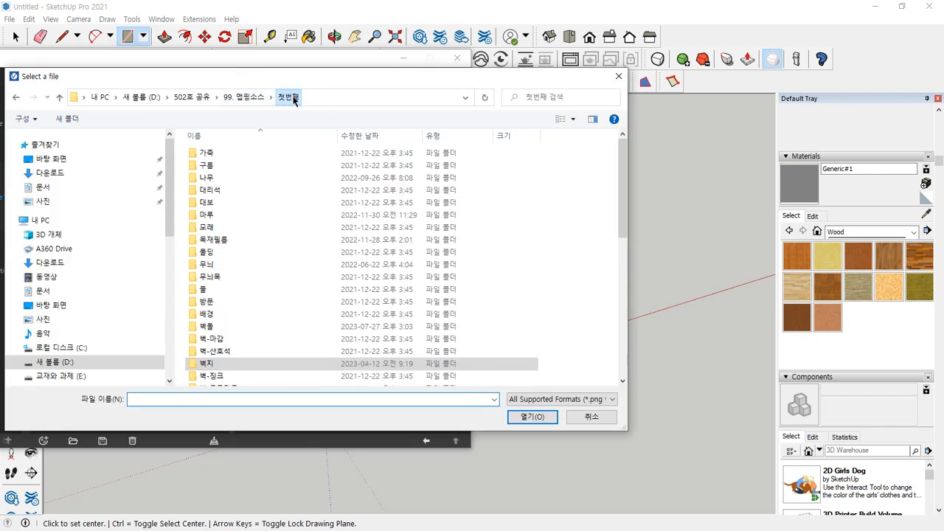
pyautogui.doubleClick(217, 179)
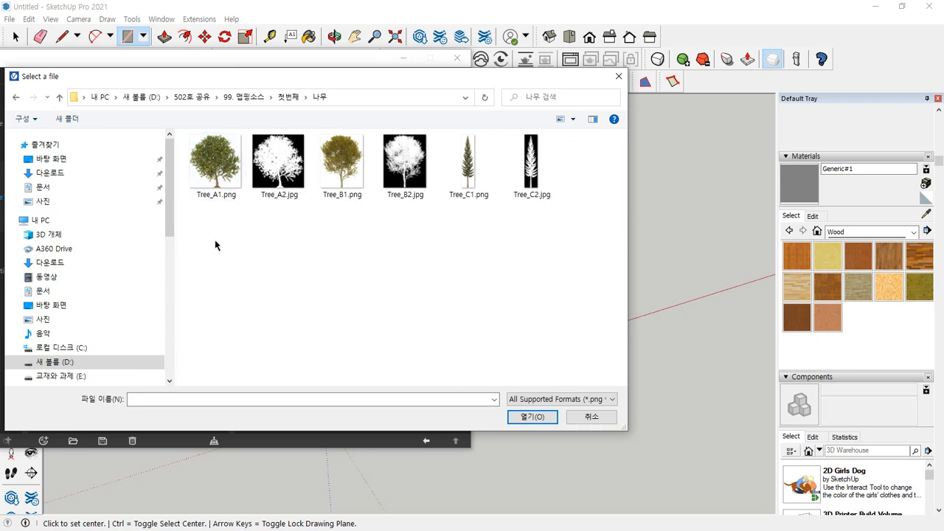
pyautogui.moveTo(214, 214)
pyautogui.mouseDown()
pyautogui.moveTo(231, 233)
pyautogui.moveTo(267, 213)
pyautogui.mouseUp()
pyautogui.click(358, 206)
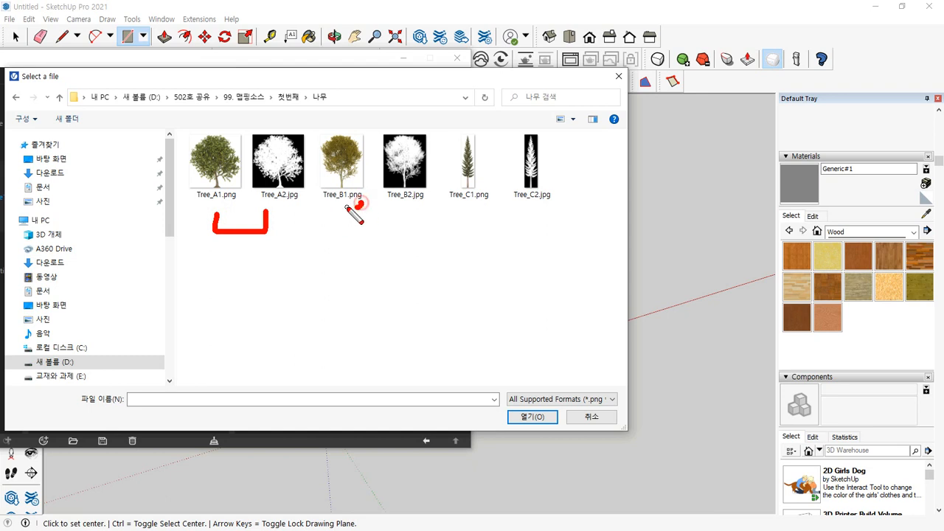
pyautogui.moveTo(345, 210)
pyautogui.mouseDown()
pyautogui.moveTo(368, 240)
pyautogui.moveTo(404, 207)
pyautogui.mouseUp()
pyautogui.moveTo(463, 210)
pyautogui.mouseDown()
pyautogui.moveTo(468, 234)
pyautogui.moveTo(545, 199)
pyautogui.mouseUp()
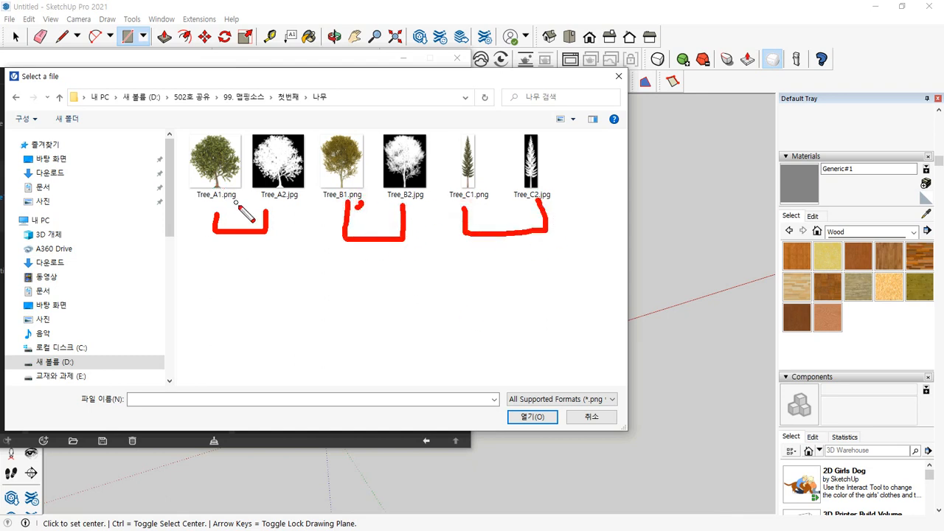
pyautogui.moveTo(236, 225)
pyautogui.mouseDown()
pyautogui.moveTo(170, 184)
pyautogui.moveTo(221, 125)
pyautogui.moveTo(251, 183)
pyautogui.mouseUp()
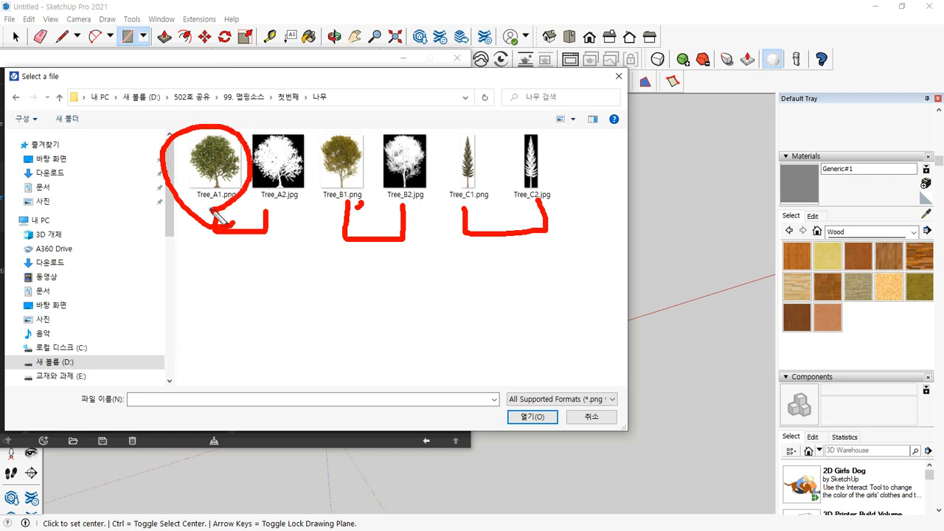
pyautogui.moveTo(346, 205)
pyautogui.mouseDown()
pyautogui.moveTo(308, 166)
pyautogui.moveTo(381, 183)
pyautogui.moveTo(357, 208)
pyautogui.mouseUp()
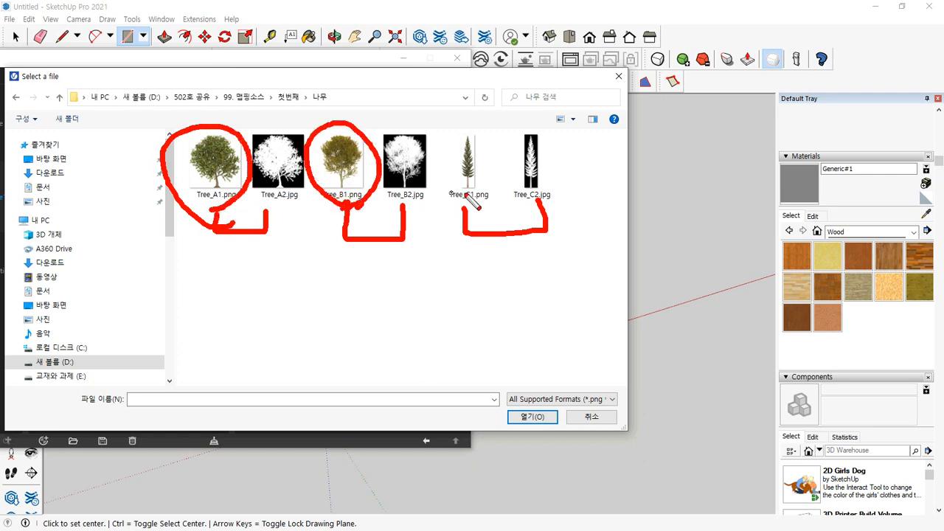
pyautogui.moveTo(479, 208)
pyautogui.mouseDown()
pyautogui.moveTo(433, 155)
pyautogui.moveTo(503, 177)
pyautogui.moveTo(492, 210)
pyautogui.mouseUp()
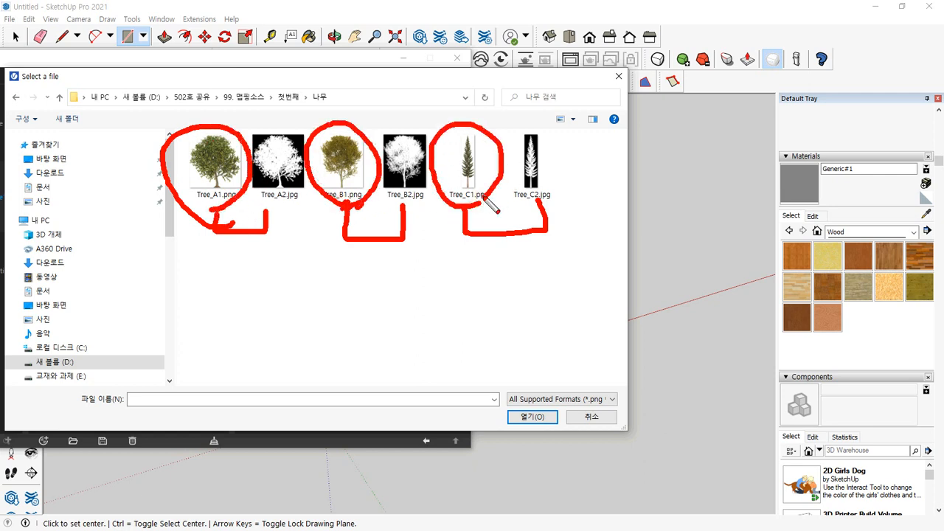
# Load Tree_B1.png as the diffuse bitmap and paint the upright rectangle with the new material
pyautogui.click(352, 174)
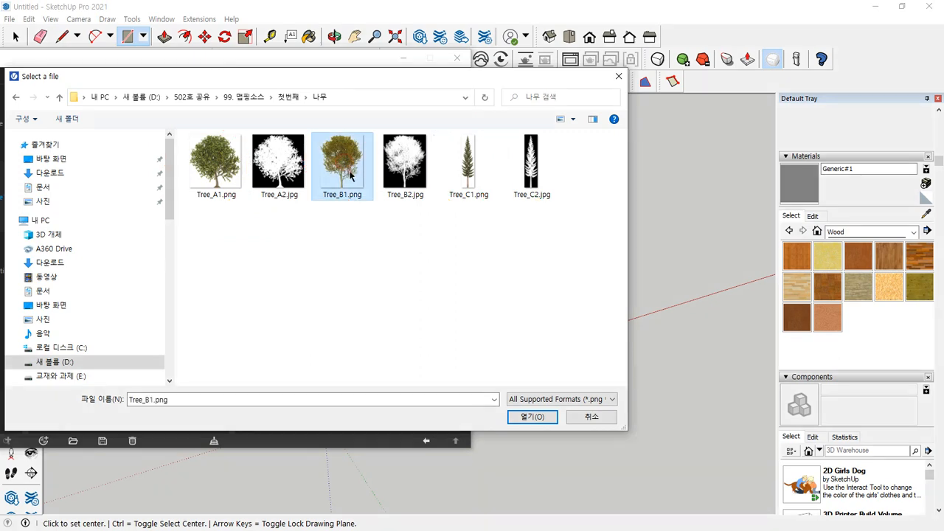
pyautogui.click(527, 417)
pyautogui.click(799, 183)
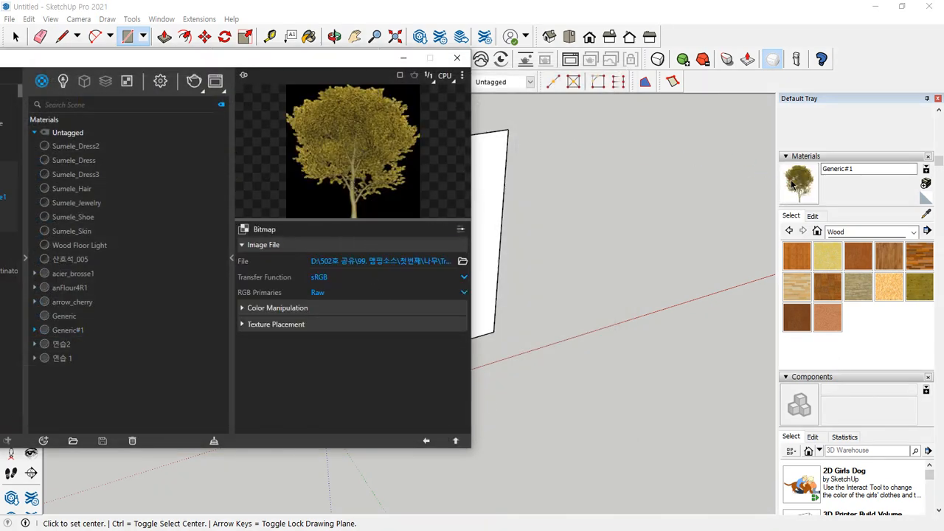
pyautogui.click(503, 197)
pyautogui.moveTo(502, 203); pyautogui.dragTo(560, 247, button='middle')
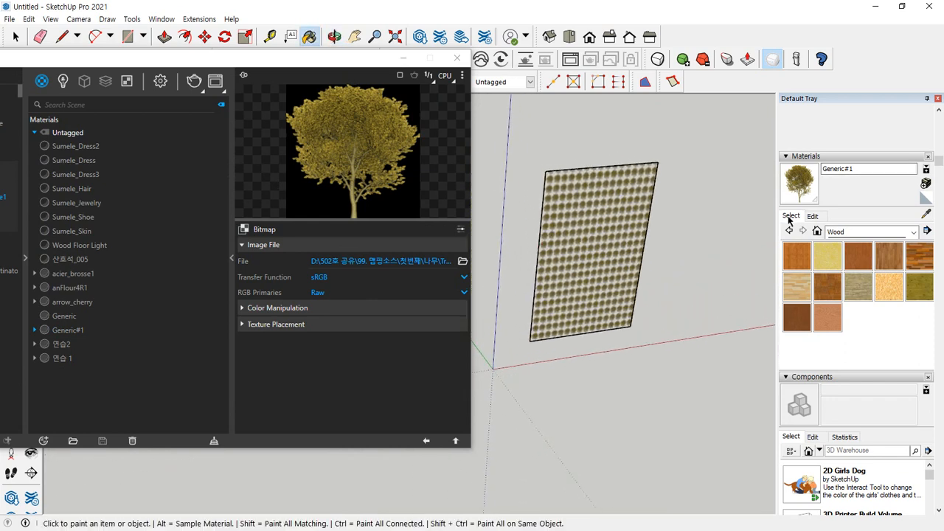
# Reposition and enlarge the tree texture on the rectangle so that one whole tree fills its width, trunk at the lower edge
pyautogui.press('space')
pyautogui.rightClick(594, 230)
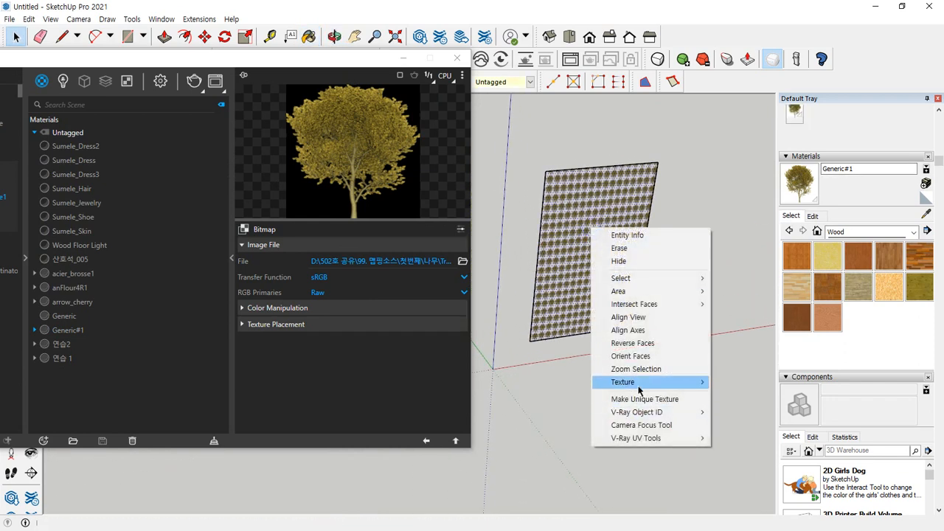
pyautogui.moveTo(618, 382)
pyautogui.click(728, 382)
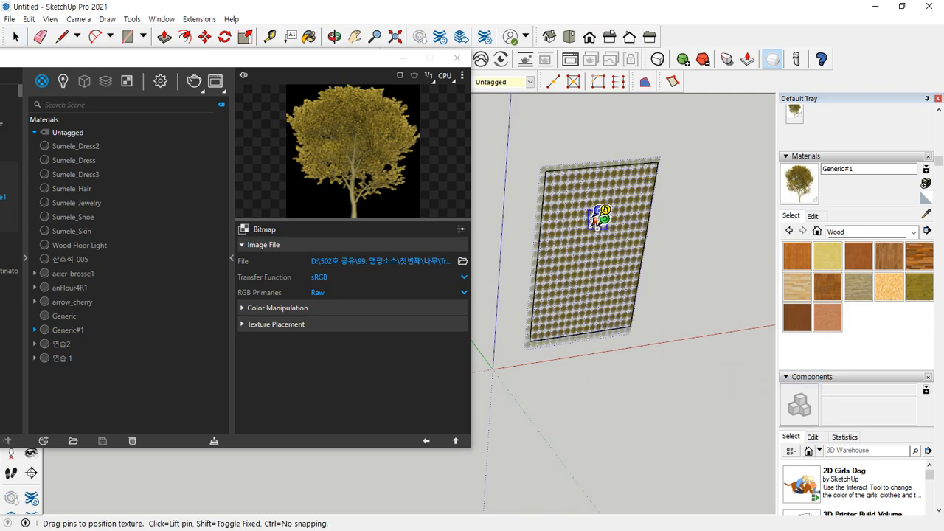
pyautogui.moveTo(596, 220)
pyautogui.mouseDown()
pyautogui.moveTo(562, 267)
pyautogui.moveTo(534, 336)
pyautogui.moveTo(637, 320)
pyautogui.mouseUp()
pyautogui.click(702, 426)
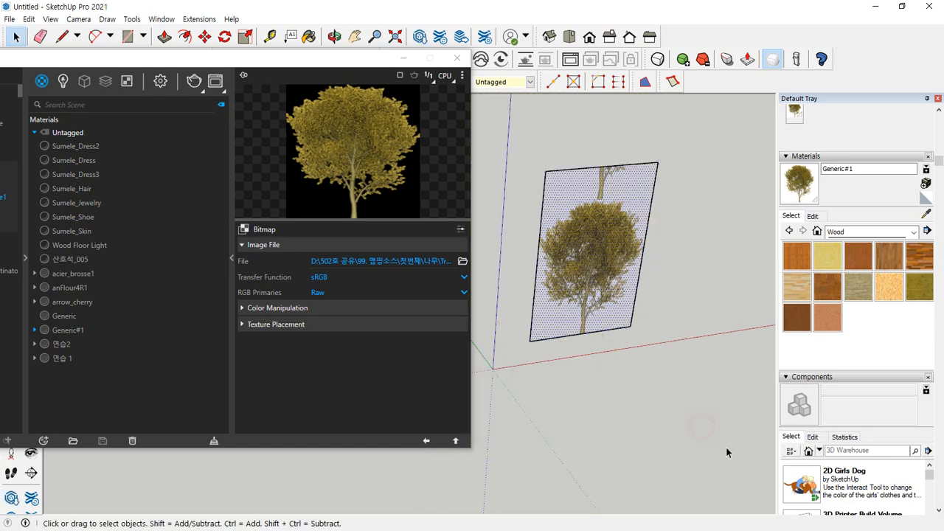
# Move the rectangle's upper edge down to just above the tree crown, cutting off the repeated trunk
pyautogui.click(622, 168)
pyautogui.press('m')
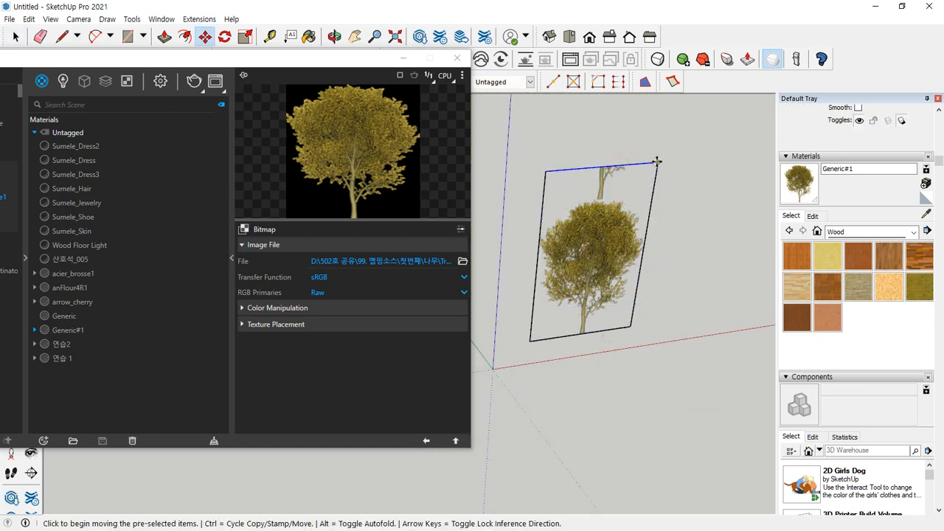
pyautogui.click(657, 161)
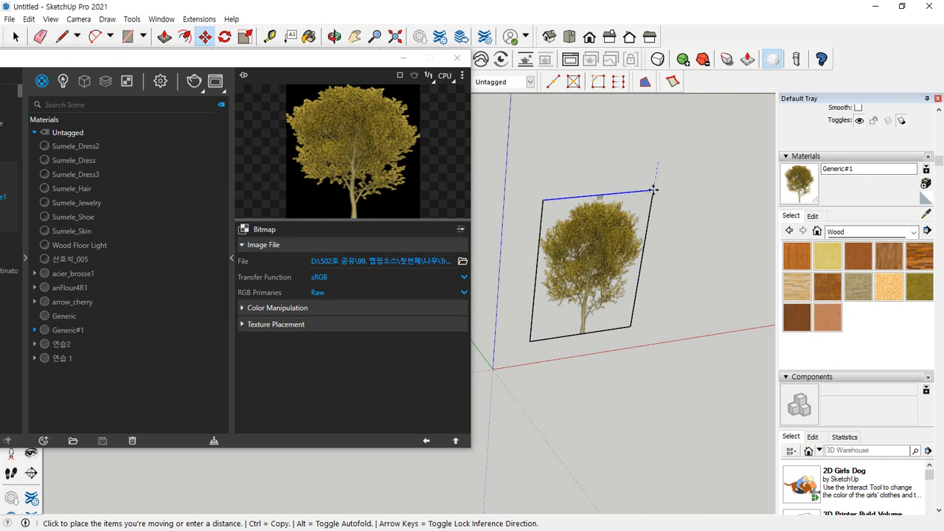
pyautogui.click(654, 196)
pyautogui.press('space')
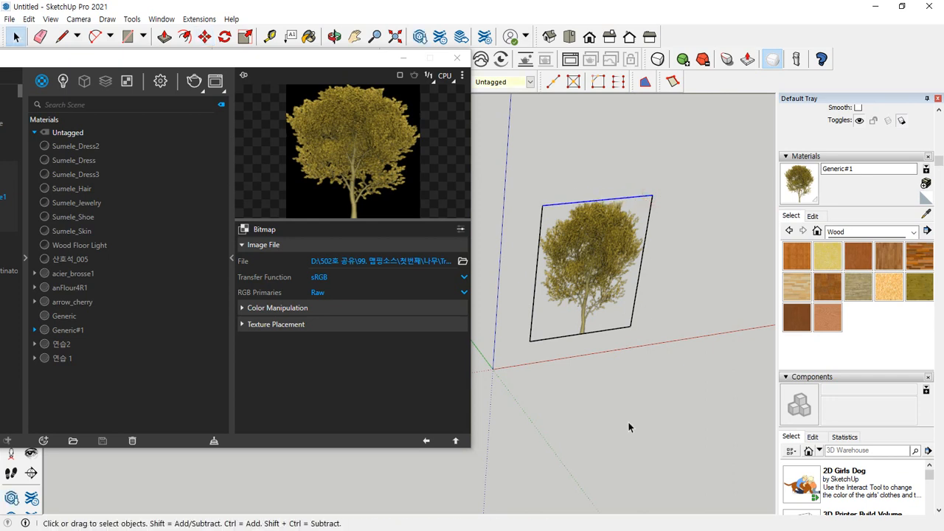
pyautogui.click(627, 420)
pyautogui.moveTo(581, 356)
pyautogui.mouseDown(button='middle')
pyautogui.moveTo(417, 251)
pyautogui.moveTo(477, 259)
pyautogui.moveTo(531, 311)
pyautogui.mouseUp(button='middle')
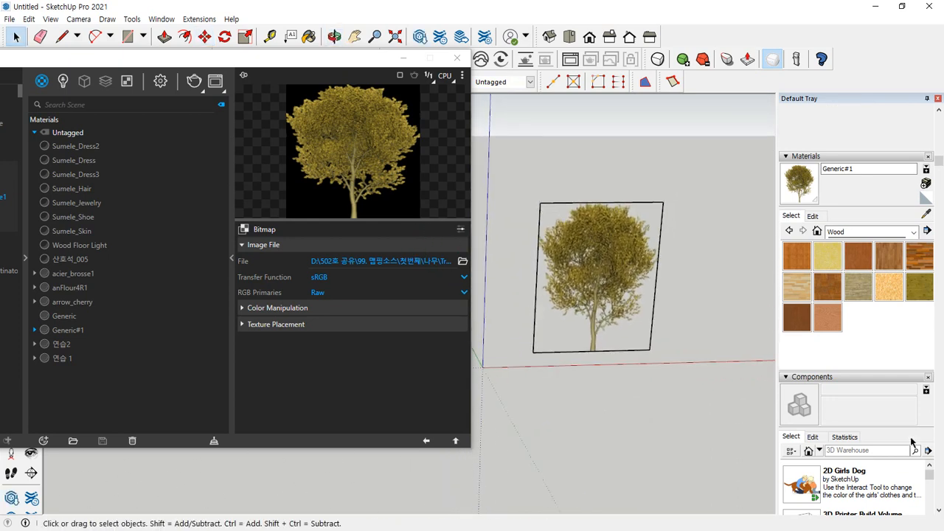
# Turn on shadow display so the upright tree rectangle casts a shadow in the model
pyautogui.scroll(-1, 843, 511)
pyautogui.scroll(-1, 843, 511)
pyautogui.scroll(-5, 871, 442)
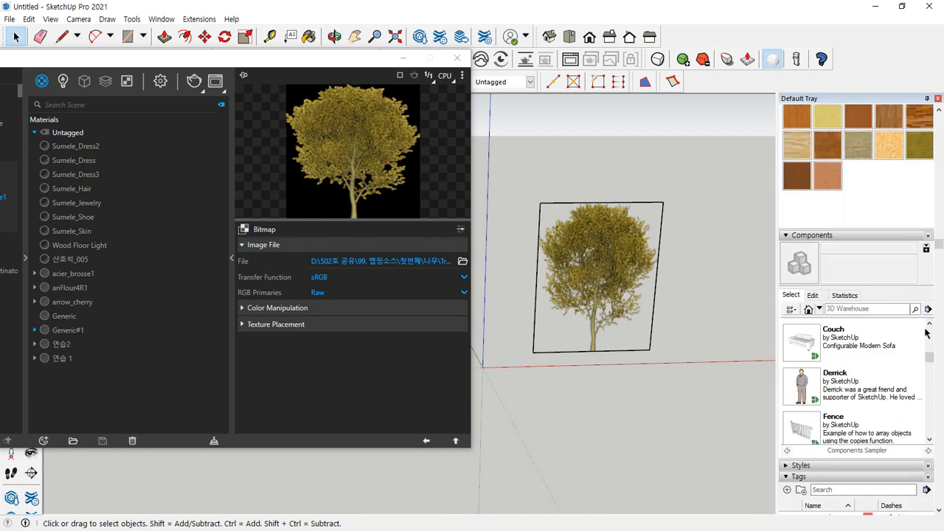
pyautogui.scroll(-3, 795, 387)
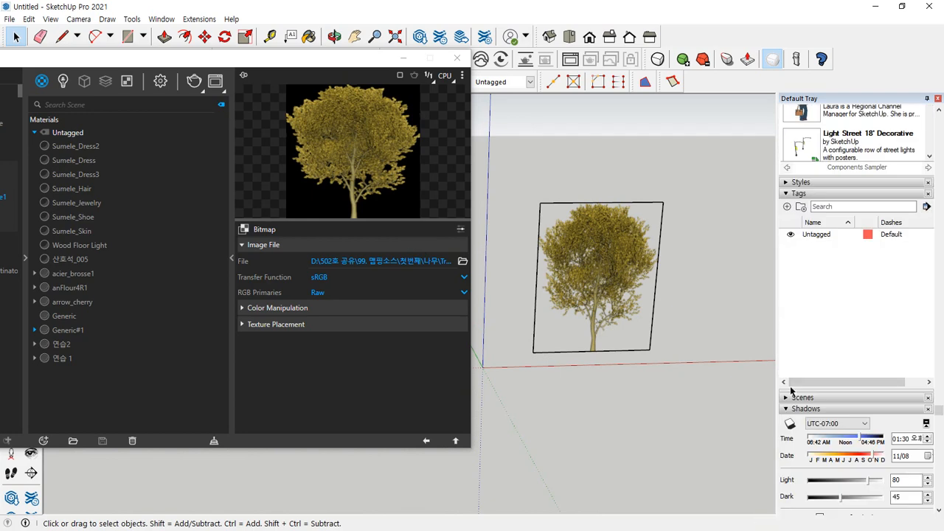
pyautogui.click(790, 424)
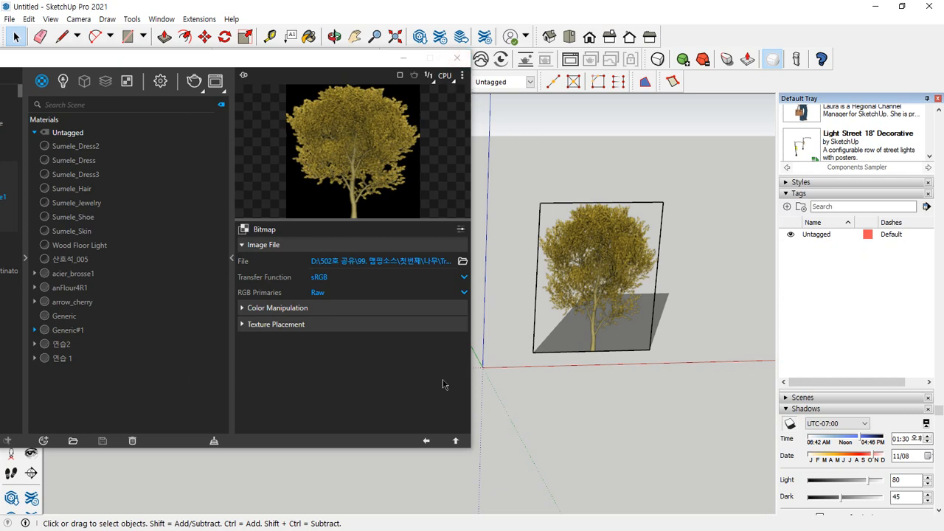
# Place a V-Ray Infinite Plane at the model origin as the ground
pyautogui.moveTo(248, 65); pyautogui.dragTo(31, 164)
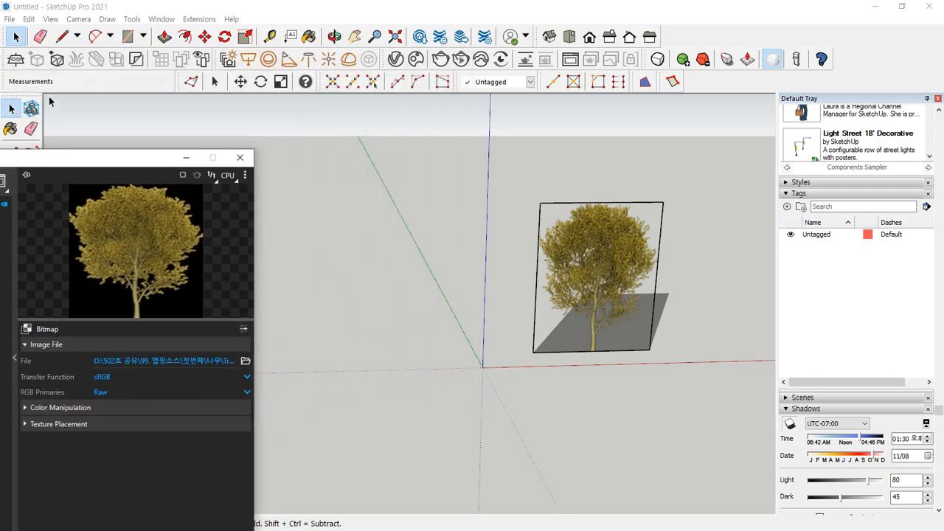
pyautogui.click(16, 59)
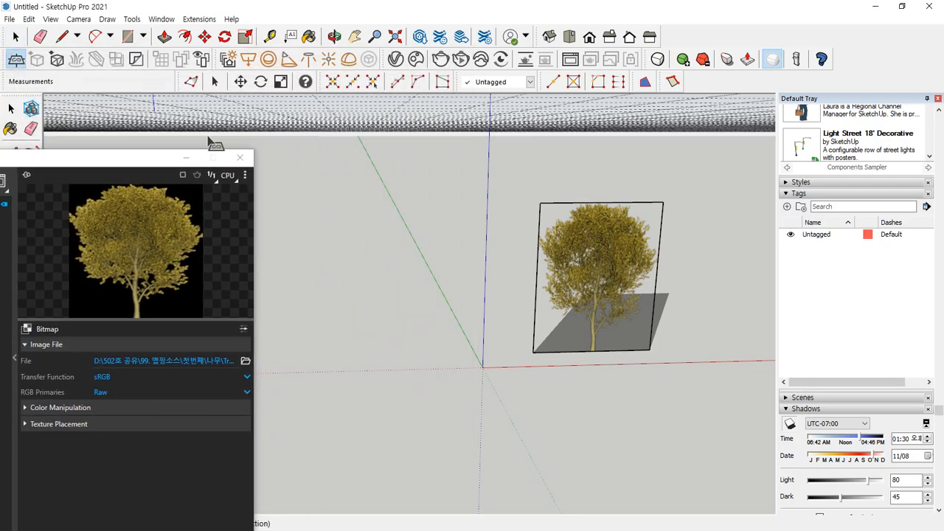
pyautogui.click(479, 366)
pyautogui.press('space')
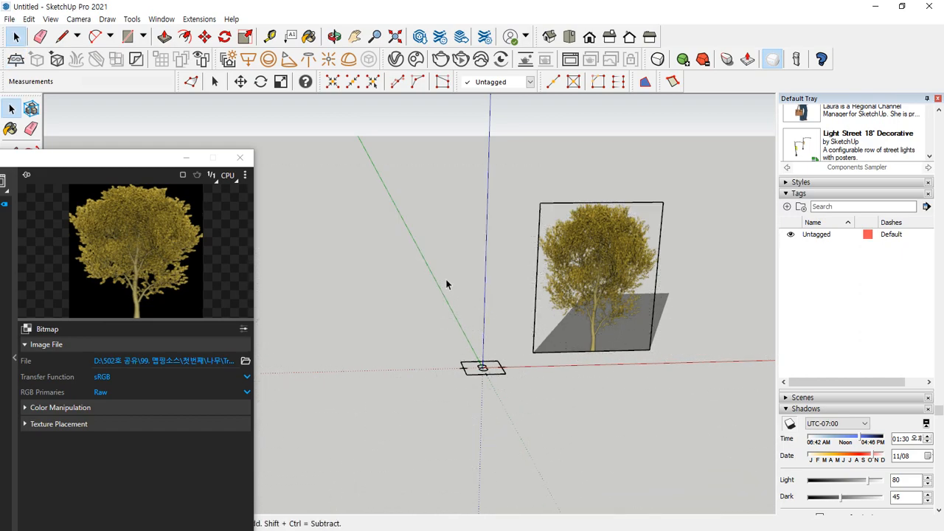
# Render the tree rectangle and its ground shadow with V-Ray from an angled front view
pyautogui.moveTo(524, 373); pyautogui.dragTo(463, 376, button='middle')
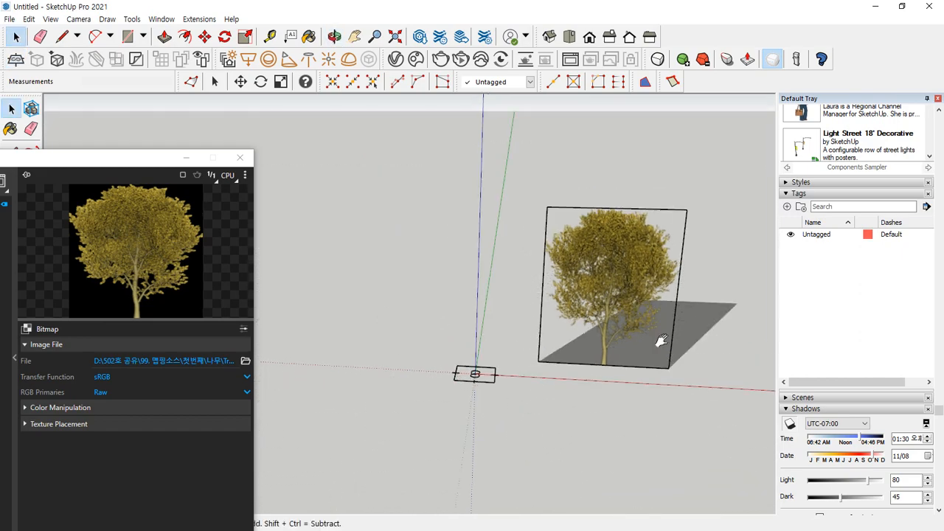
pyautogui.keyDown('shift'); pyautogui.moveTo(659, 344); pyautogui.dragTo(497, 332, button='middle'); pyautogui.keyUp('shift')
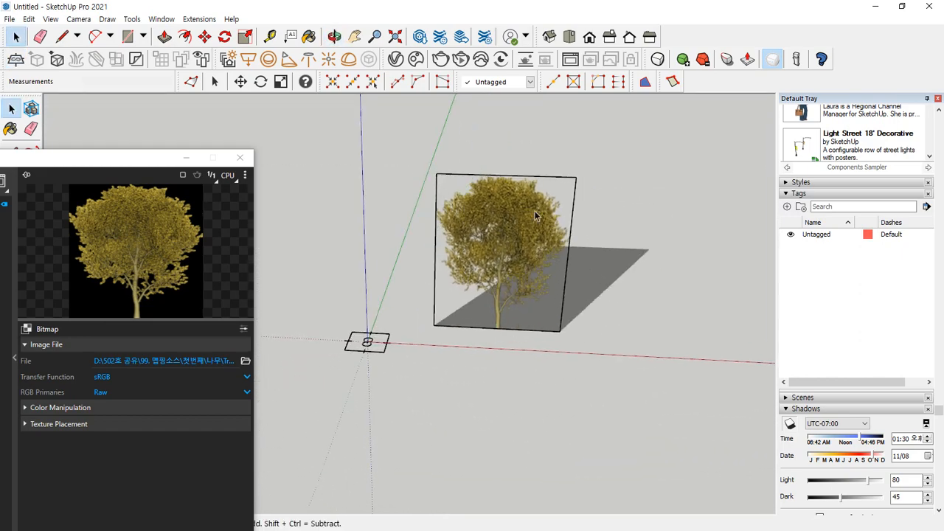
pyautogui.moveTo(23, 77)
pyautogui.mouseDown()
pyautogui.moveTo(2, 56)
pyautogui.moveTo(182, 164)
pyautogui.moveTo(332, 310)
pyautogui.moveTo(288, 322)
pyautogui.mouseUp()
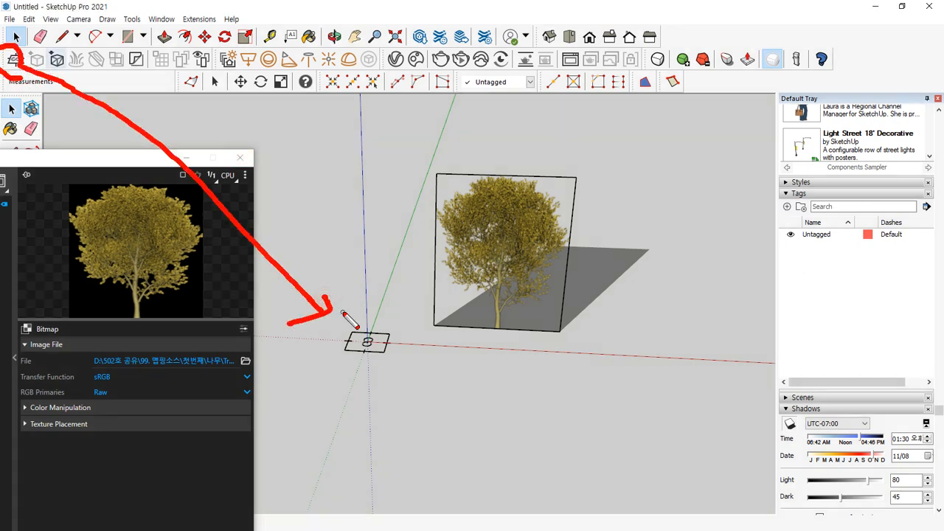
pyautogui.press('Escape')
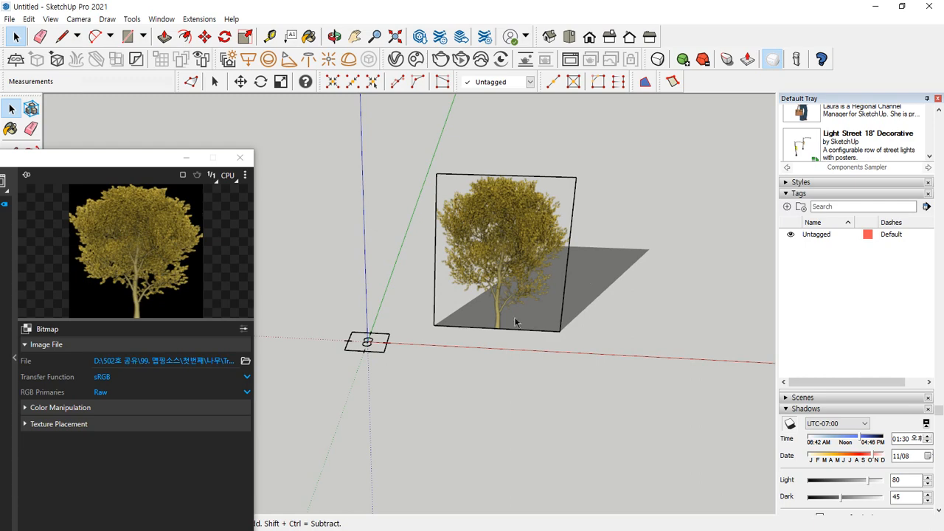
pyautogui.moveTo(515, 363)
pyautogui.mouseDown()
pyautogui.moveTo(421, 335)
pyautogui.moveTo(626, 240)
pyautogui.moveTo(543, 352)
pyautogui.mouseUp()
pyautogui.press('Escape')
pyautogui.click(440, 59)
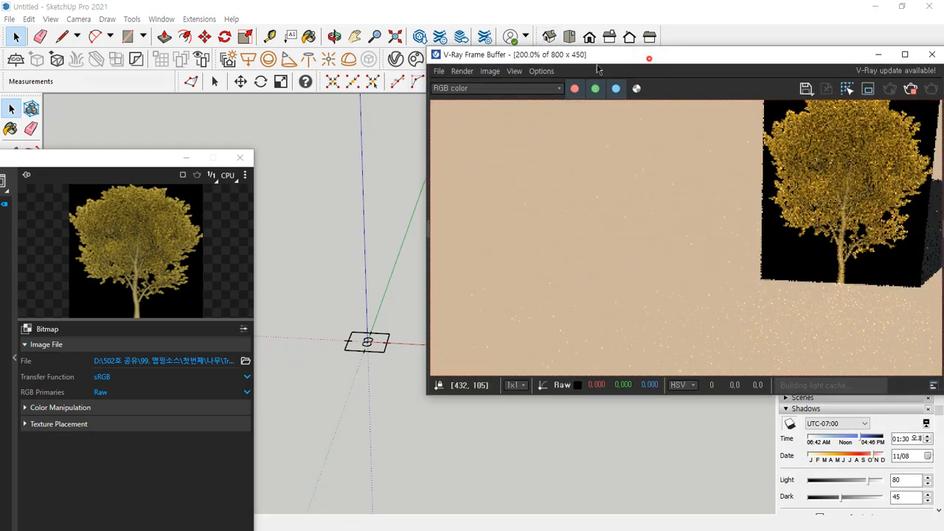
pyautogui.moveTo(598, 64); pyautogui.dragTo(337, 99)
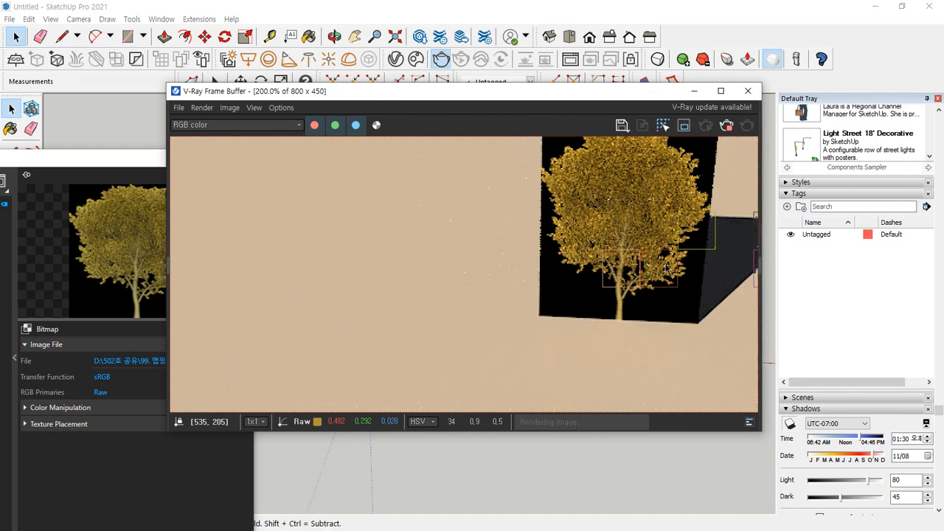
pyautogui.scroll(-1, 666, 267)
pyautogui.scroll(1, 577, 194)
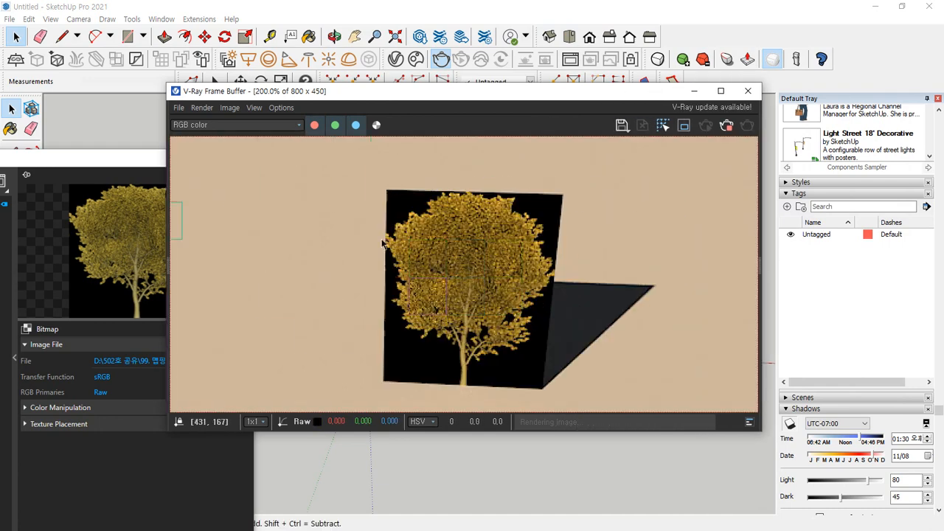
# Compare the background areas around the tree in the model with the same areas in the V-Ray render
pyautogui.moveTo(515, 93); pyautogui.dragTo(516, 375)
pyautogui.scroll(1, 552, 228)
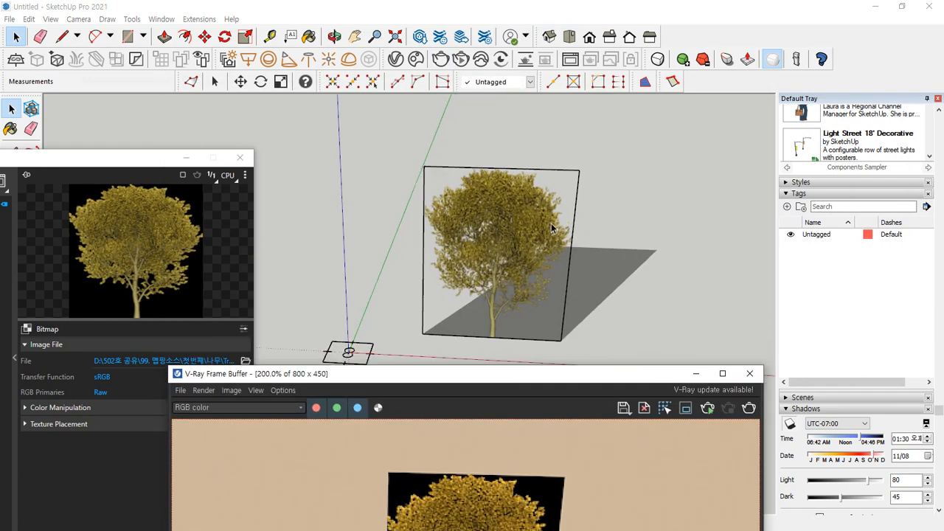
pyautogui.moveTo(571, 181); pyautogui.dragTo(550, 185)
pyautogui.moveTo(446, 177)
pyautogui.mouseDown()
pyautogui.moveTo(433, 177)
pyautogui.moveTo(447, 177)
pyautogui.mouseUp()
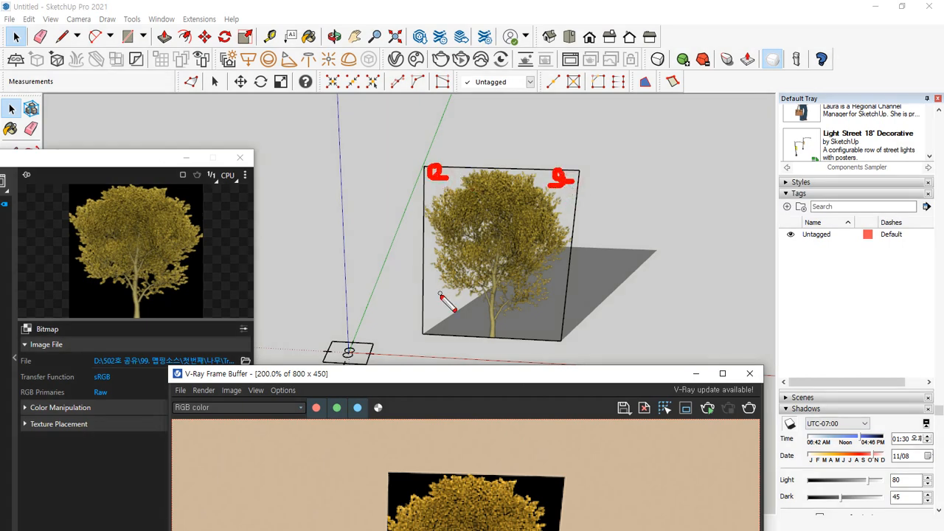
pyautogui.moveTo(439, 294); pyautogui.dragTo(440, 302)
pyautogui.moveTo(534, 317); pyautogui.dragTo(532, 322)
pyautogui.press('Escape')
# Go from the tree bitmap back to the Generic#1 material settings and expand its Opacity options
pyautogui.moveTo(521, 378); pyautogui.dragTo(439, 88)
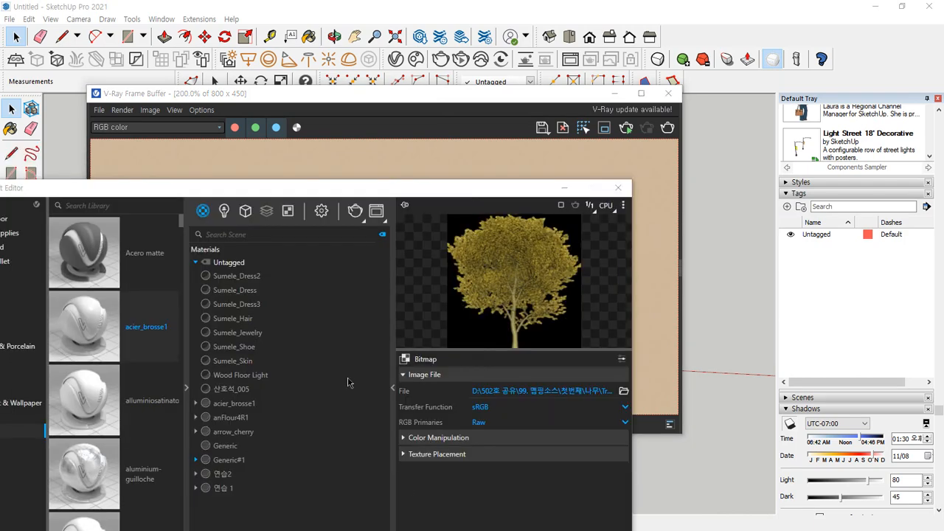
pyautogui.moveTo(485, 193); pyautogui.dragTo(434, 78)
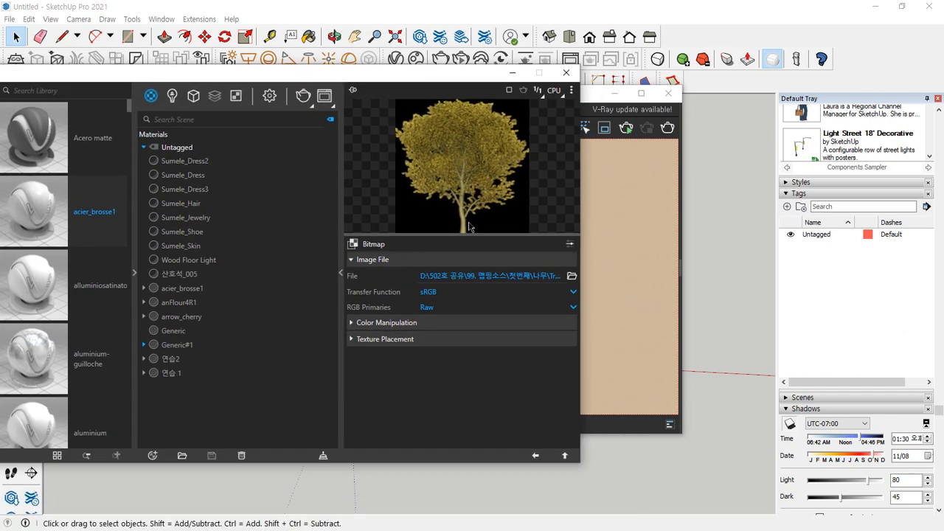
pyautogui.click(564, 457)
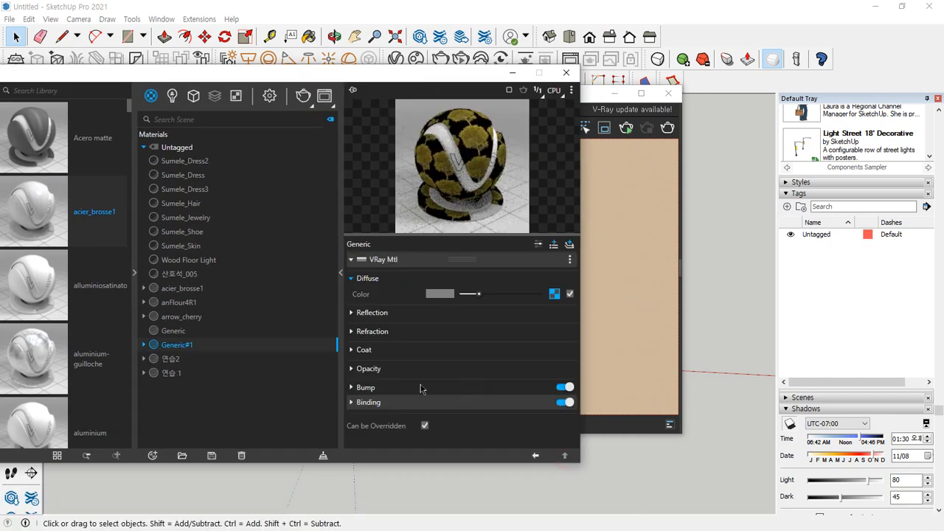
pyautogui.moveTo(345, 380); pyautogui.dragTo(590, 380)
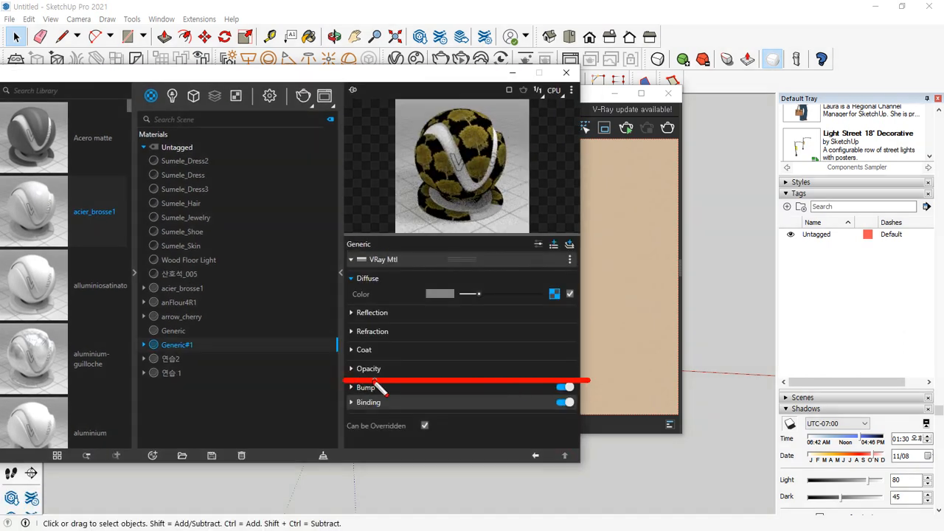
pyautogui.click(352, 368)
pyautogui.scroll(-1, 457, 384)
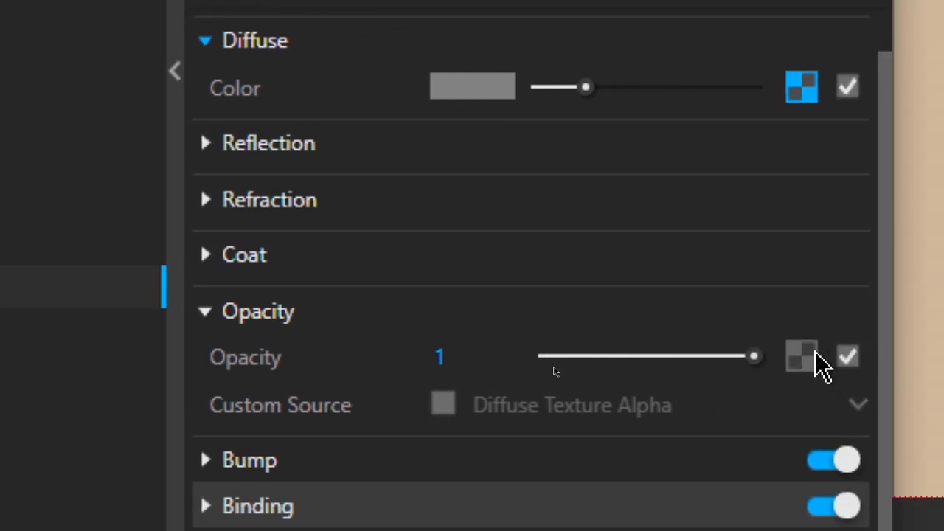
# Assign Tree_B2.jpg as a Bitmap texture for the material's opacity and return to the material settings
pyautogui.click(803, 357)
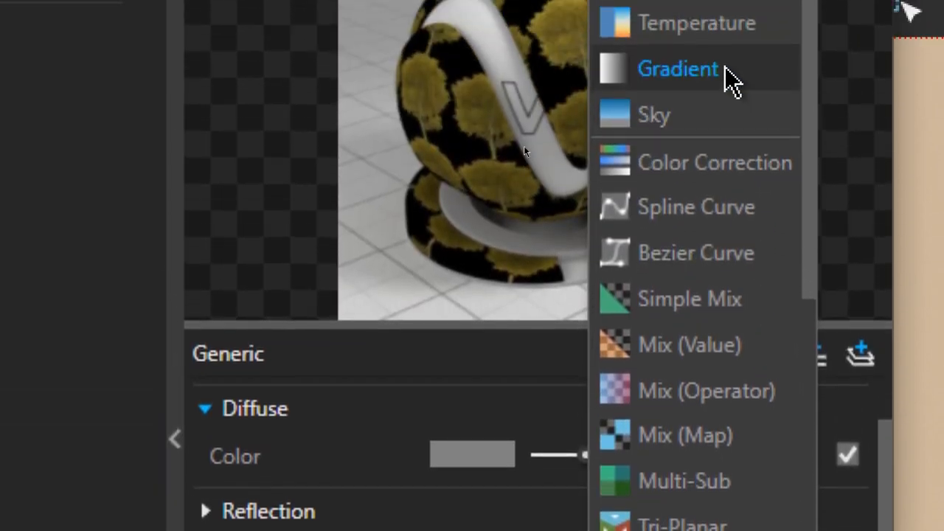
pyautogui.click(703, 80)
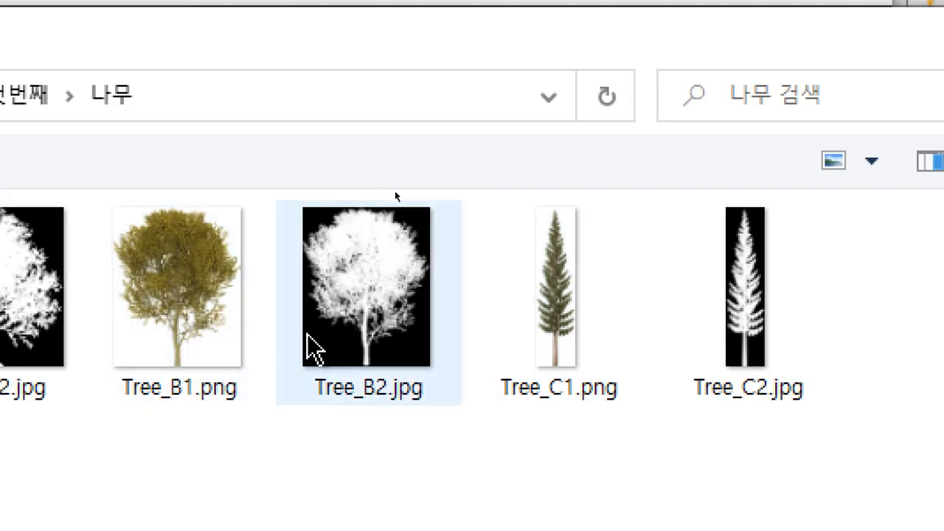
pyautogui.click(395, 338)
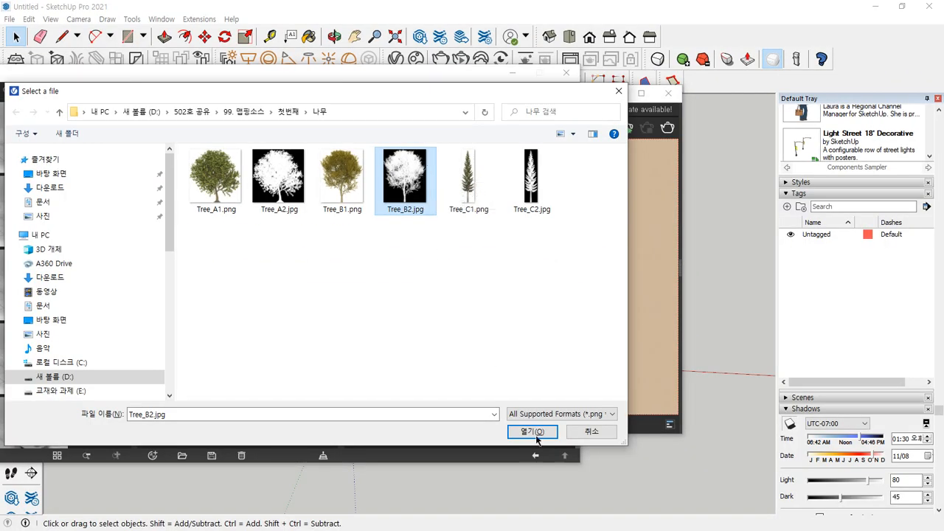
pyautogui.click(534, 434)
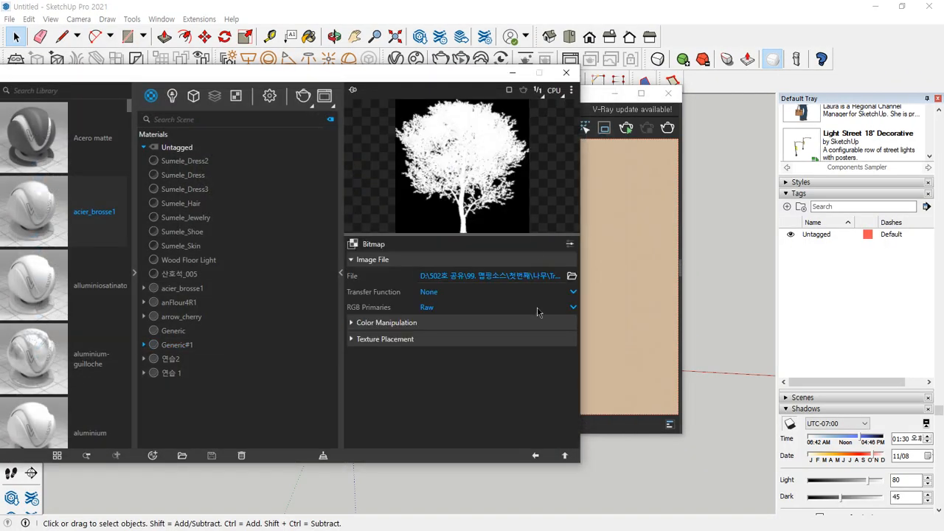
pyautogui.click(564, 455)
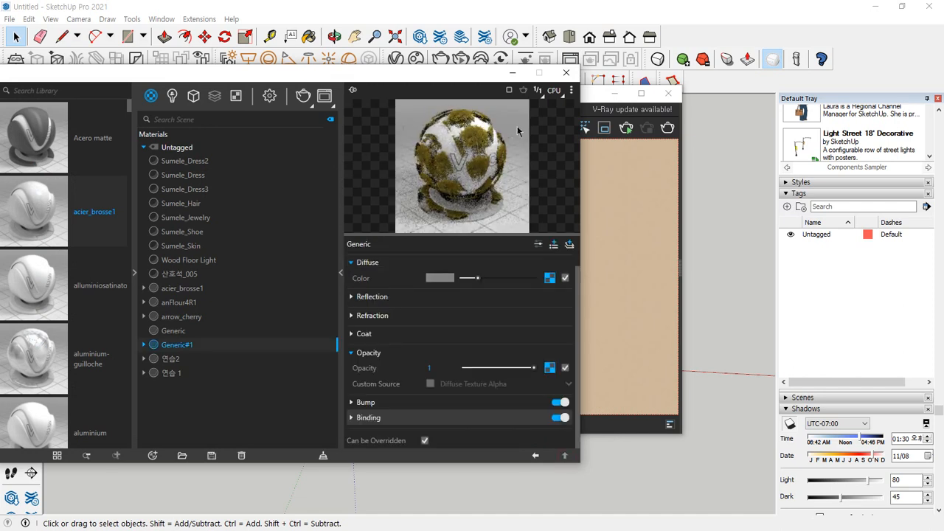
# Try the Wall scene for the material preview and switch back to Generic
pyautogui.click(571, 91)
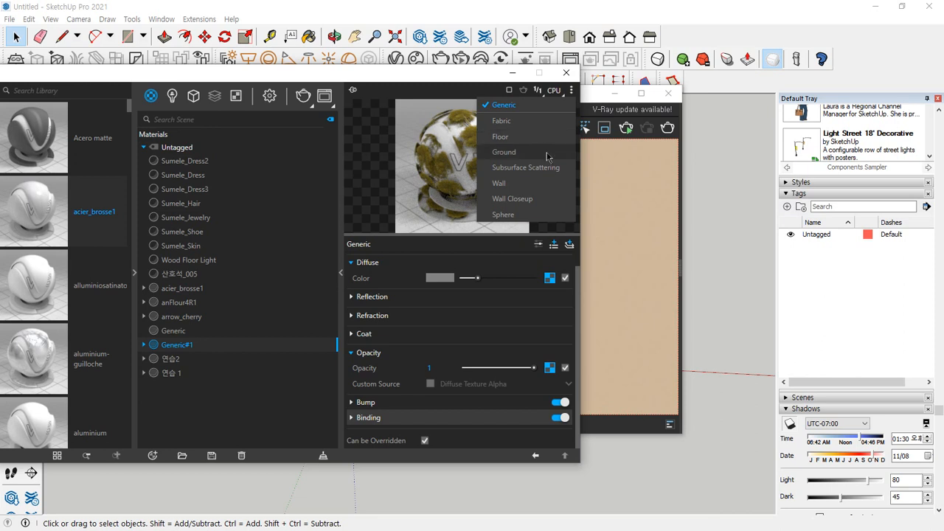
pyautogui.click(548, 183)
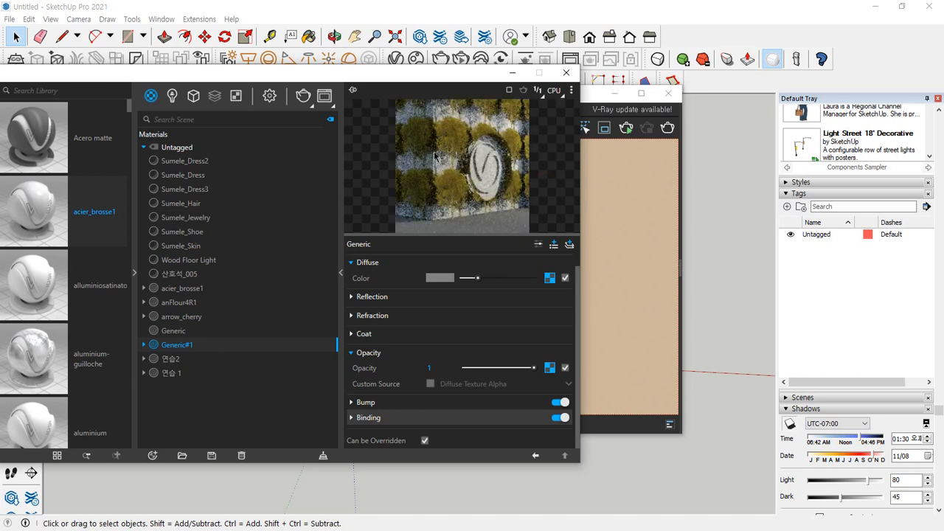
pyautogui.click(571, 93)
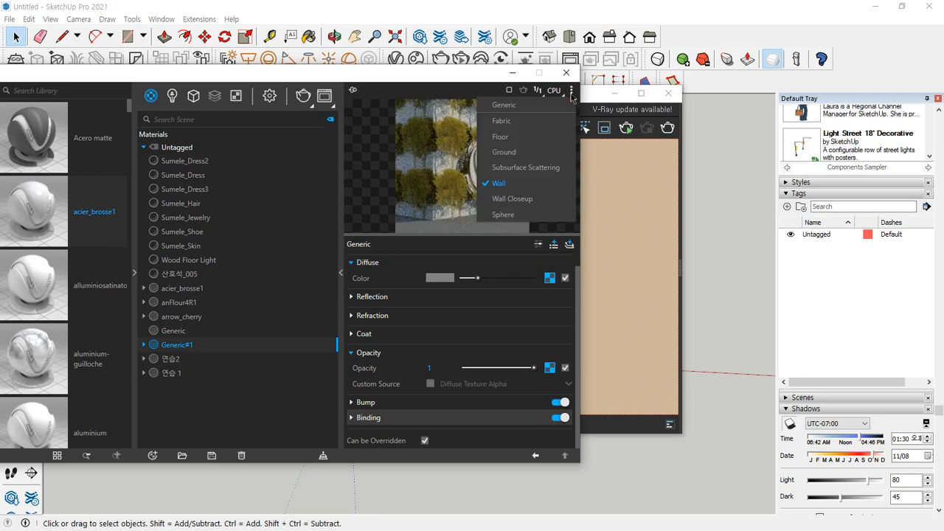
pyautogui.click(567, 103)
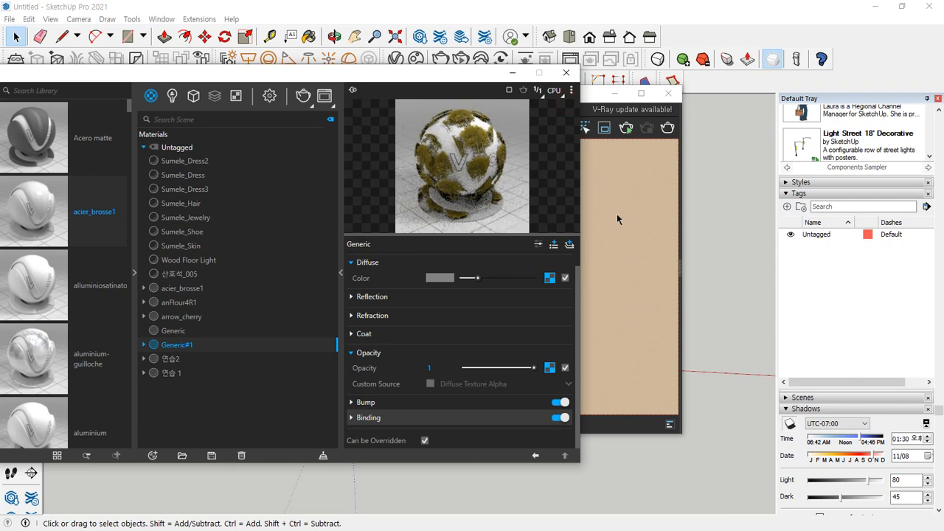
# Render the tree rectangle again from the same view with the opacity map applied
pyautogui.click(616, 214)
pyautogui.click(668, 128)
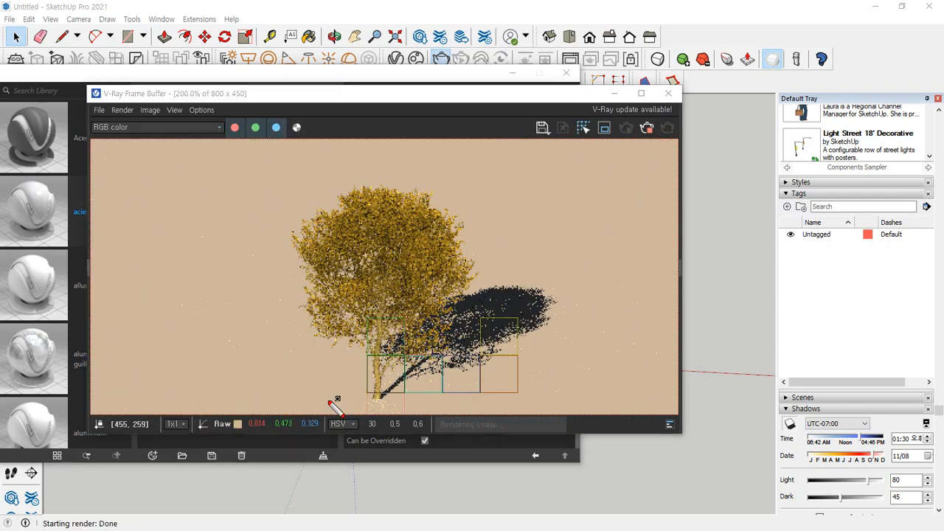
pyautogui.moveTo(301, 395)
pyautogui.mouseDown()
pyautogui.moveTo(272, 185)
pyautogui.moveTo(554, 298)
pyautogui.moveTo(390, 399)
pyautogui.mouseUp()
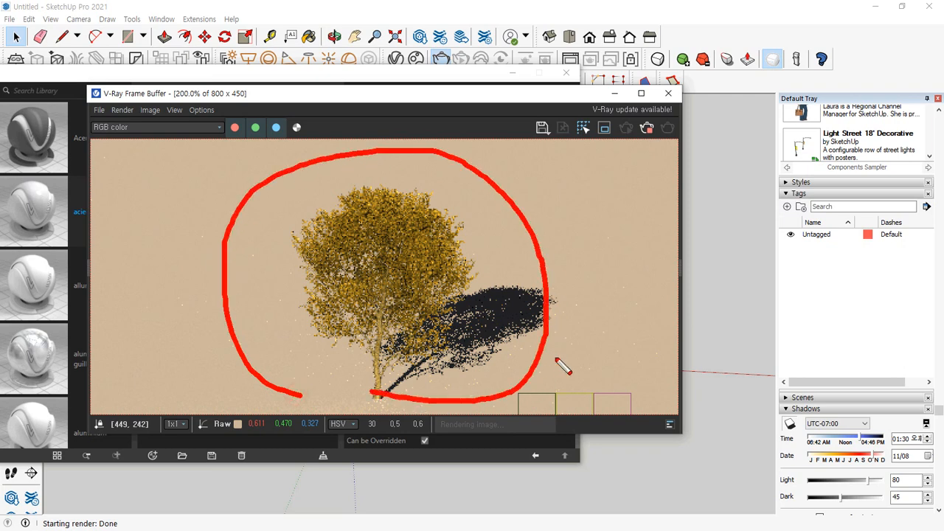
pyautogui.moveTo(572, 371)
pyautogui.mouseDown()
pyautogui.moveTo(491, 347)
pyautogui.moveTo(565, 318)
pyautogui.moveTo(555, 378)
pyautogui.mouseUp()
pyautogui.press('Escape')
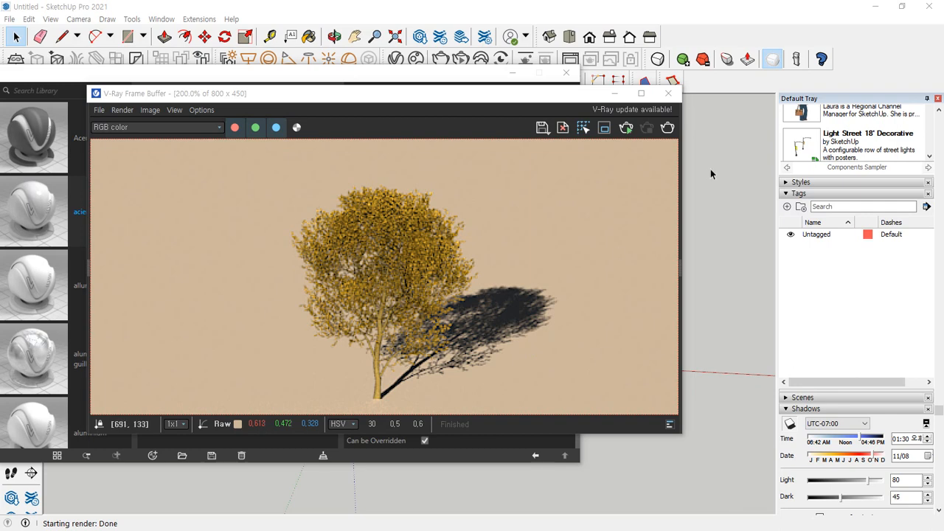
# Close the render and material editor windows and render the tree rectangle from a steep side angle
pyautogui.click(668, 93)
pyautogui.click(565, 72)
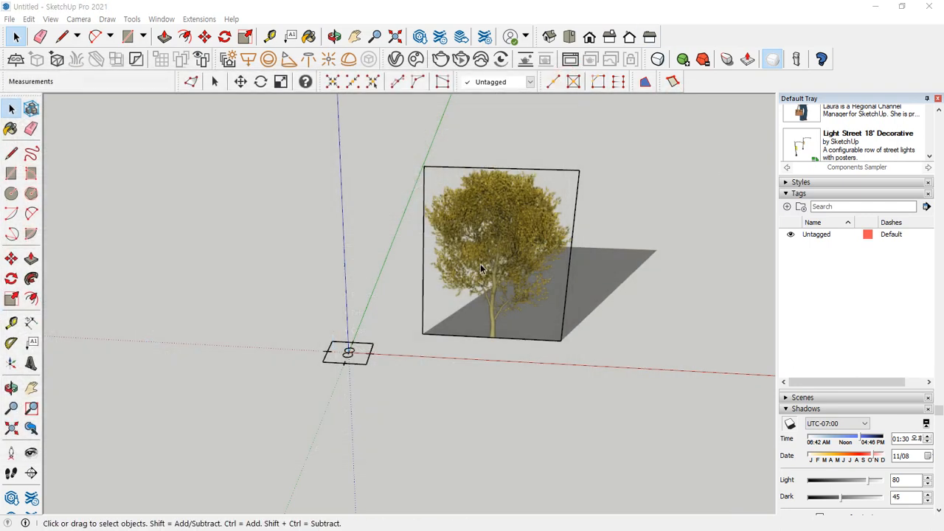
pyautogui.moveTo(481, 269); pyautogui.dragTo(545, 298, button='middle')
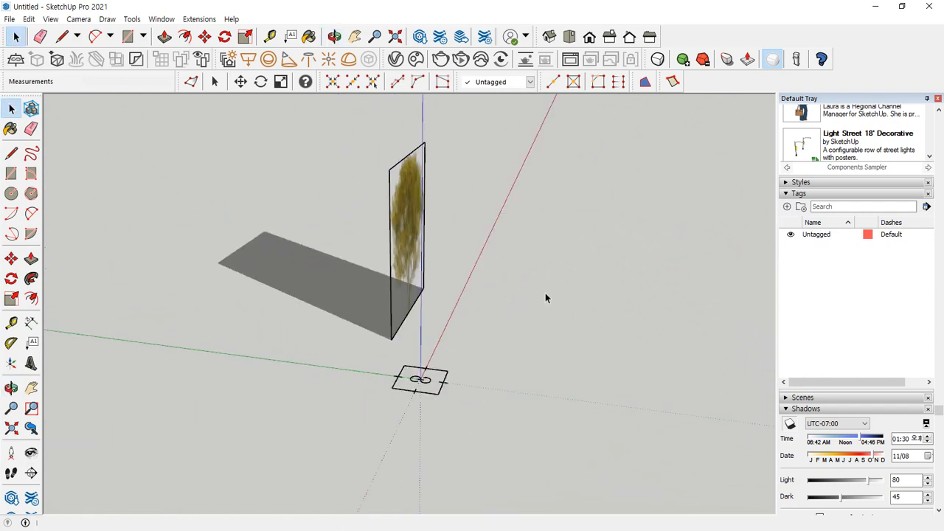
pyautogui.click(440, 59)
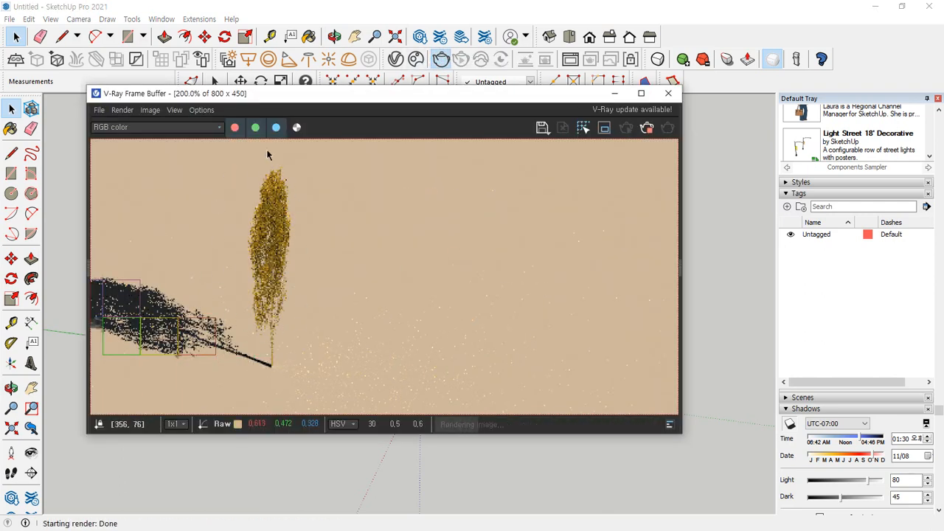
# Close the render window and start a component from the tree rectangle with its edges, naming the definition 나무
pyautogui.click(669, 93)
pyautogui.moveTo(489, 288)
pyautogui.mouseDown(button='middle')
pyautogui.moveTo(333, 312)
pyautogui.moveTo(70, 312)
pyautogui.moveTo(497, 232)
pyautogui.mouseUp(button='middle')
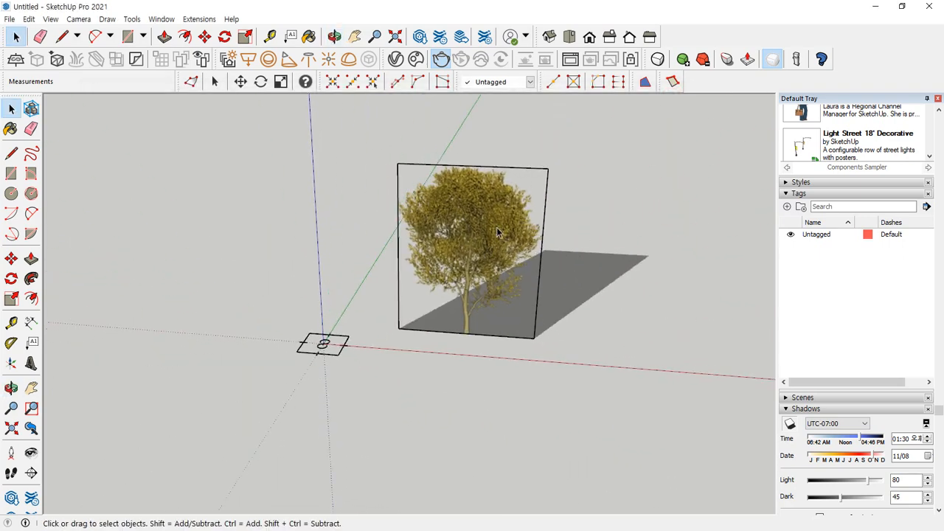
pyautogui.rightClick(483, 214)
pyautogui.doubleClick(456, 198)
pyautogui.rightClick(475, 195)
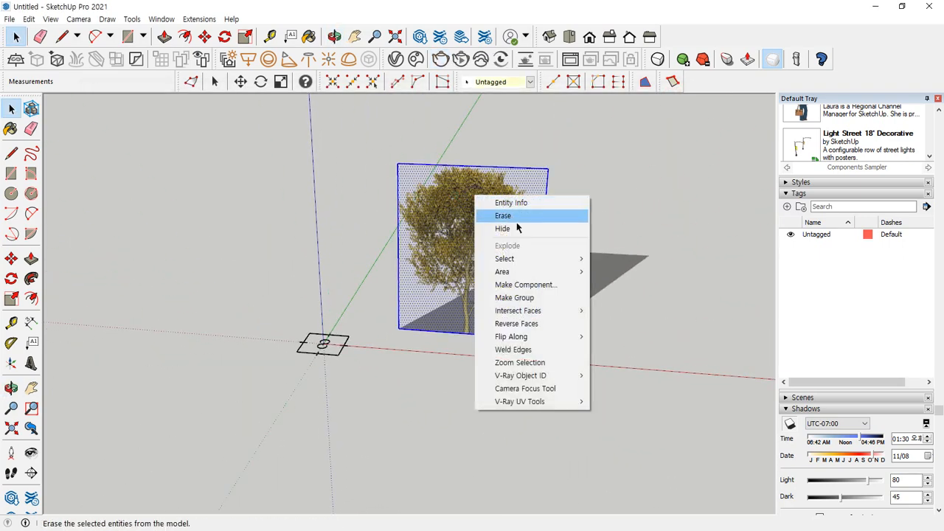
pyautogui.click(539, 285)
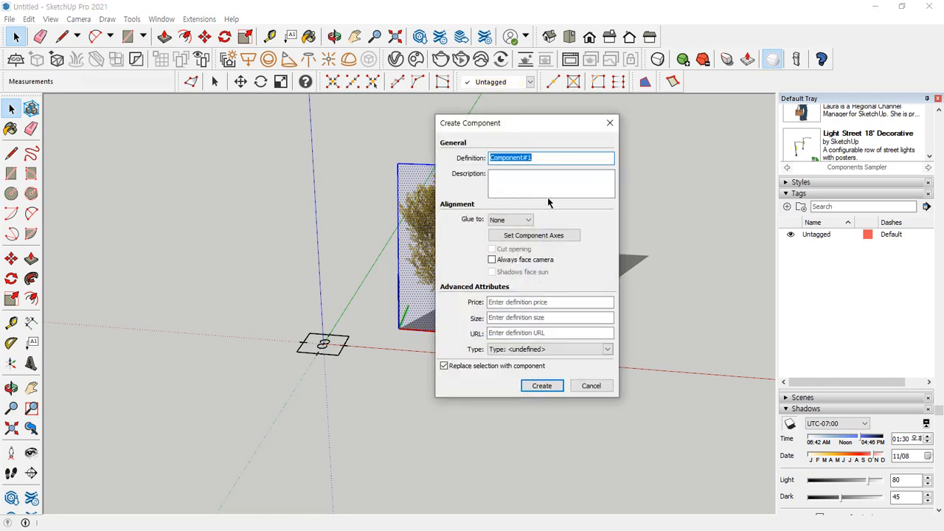
pyautogui.write('남')
# Set the component axes at the midpoint of the rectangle's bottom edge, red along the edge and green perpendicular to the face
pyautogui.click(550, 236)
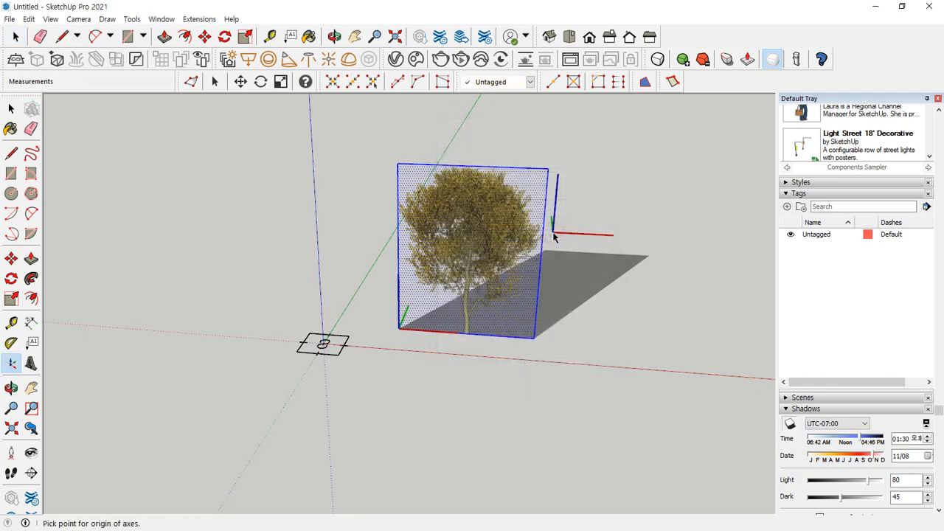
pyautogui.scroll(8, 469, 333)
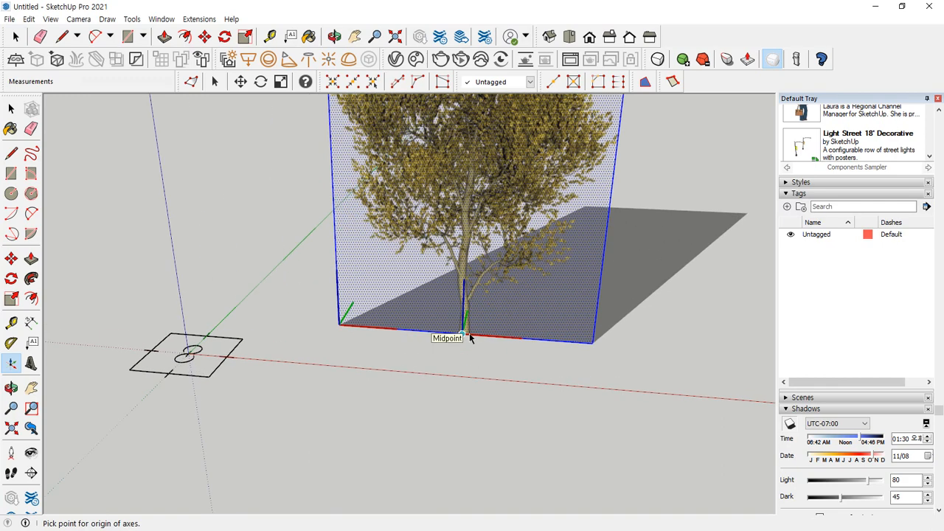
pyautogui.click(457, 336)
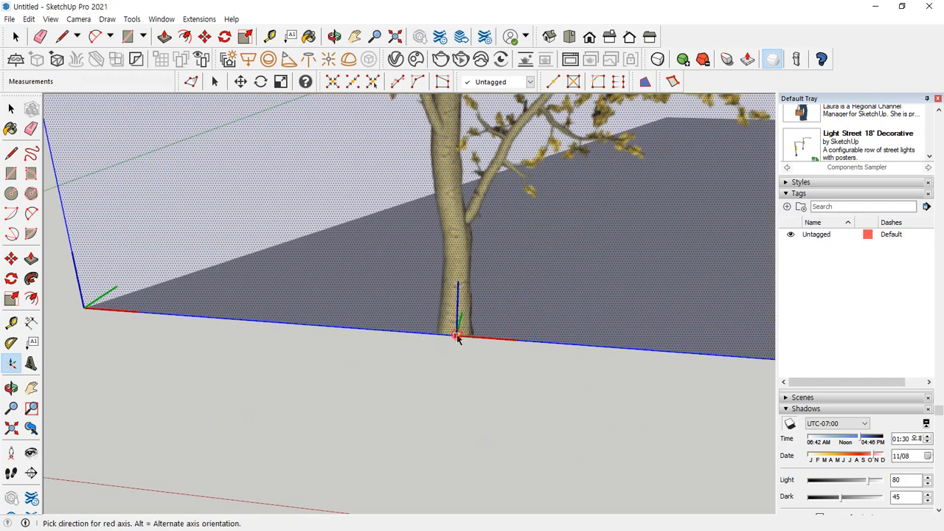
pyautogui.click(510, 341)
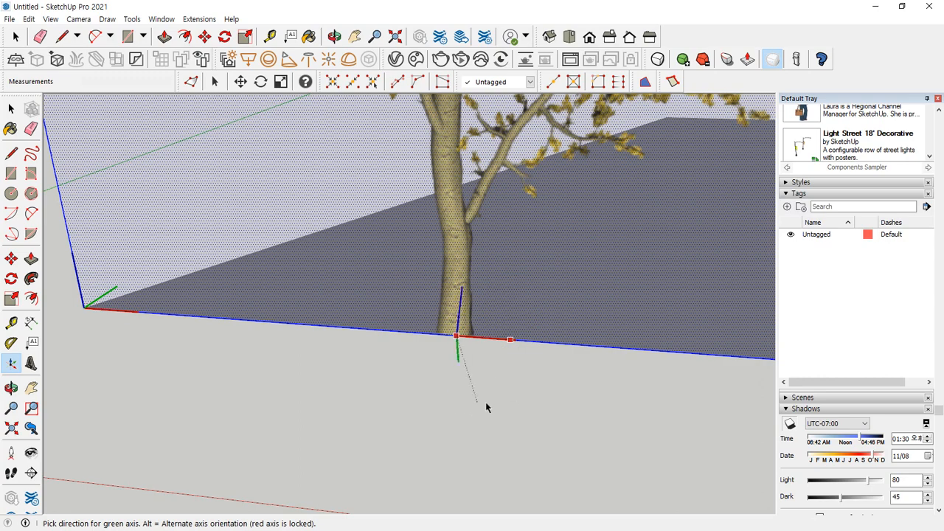
pyautogui.moveTo(673, 298); pyautogui.dragTo(421, 312, button='middle')
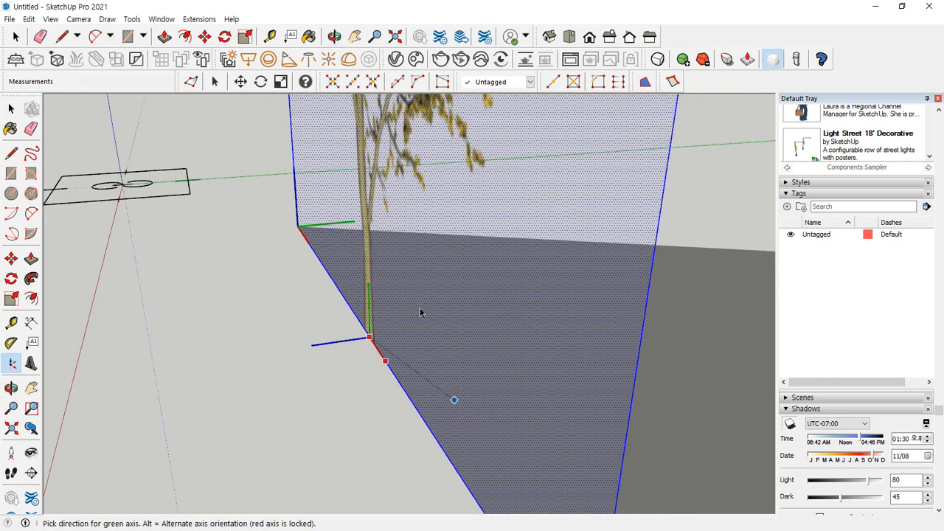
pyautogui.click(685, 290)
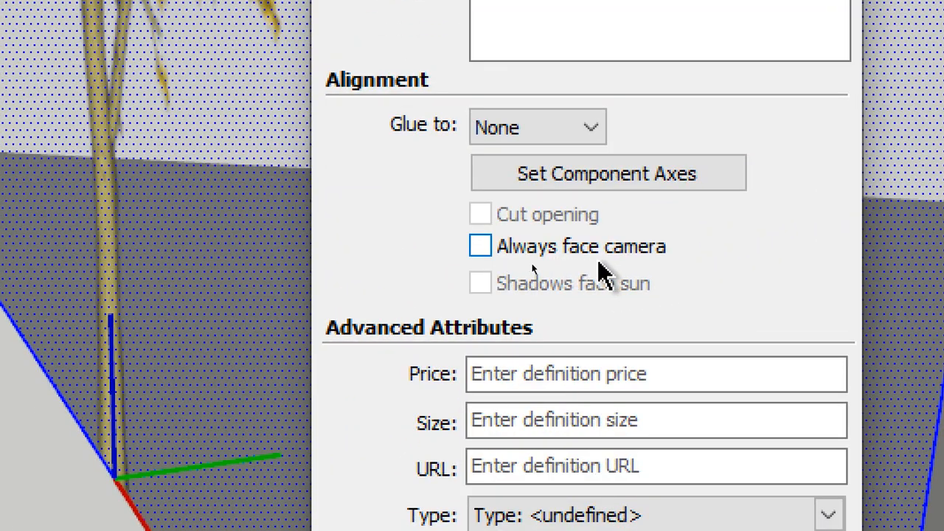
# Enable Always face camera, disable Shadows face sun and create the tree component
pyautogui.click(617, 254)
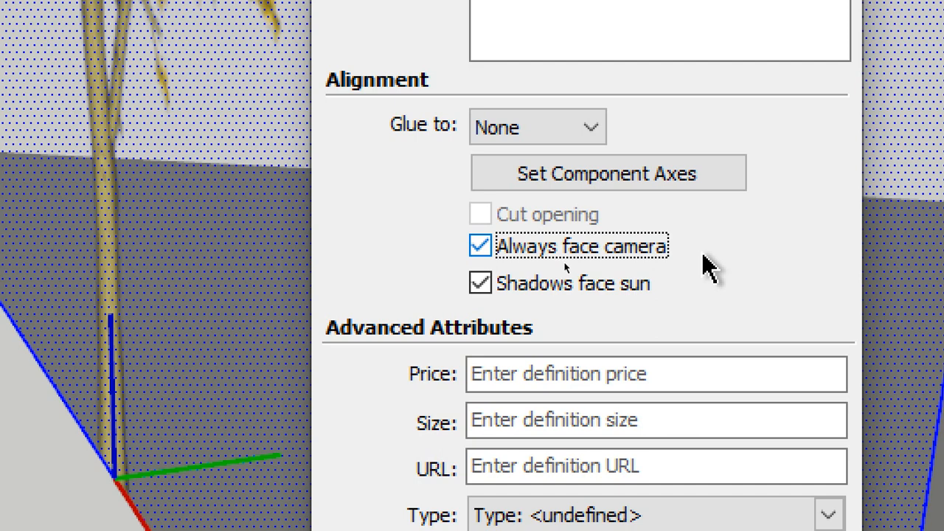
pyautogui.click(603, 305)
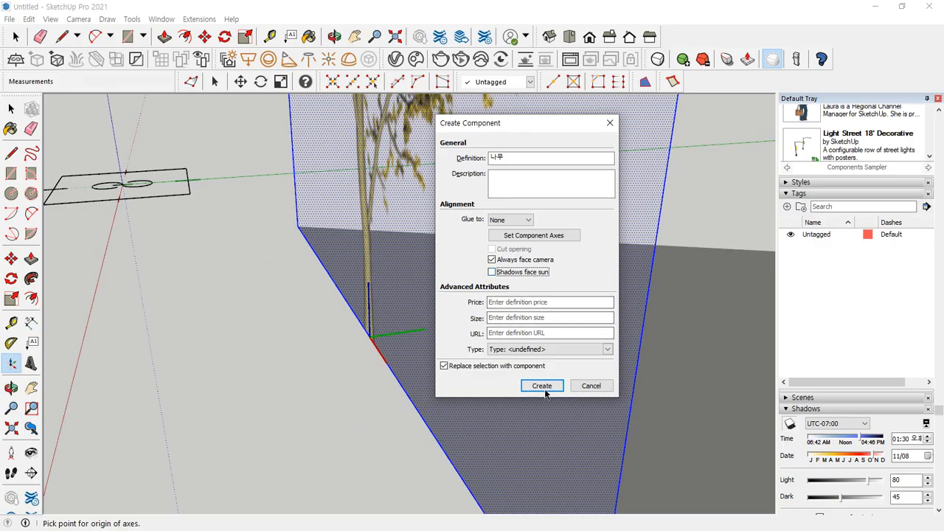
pyautogui.click(544, 385)
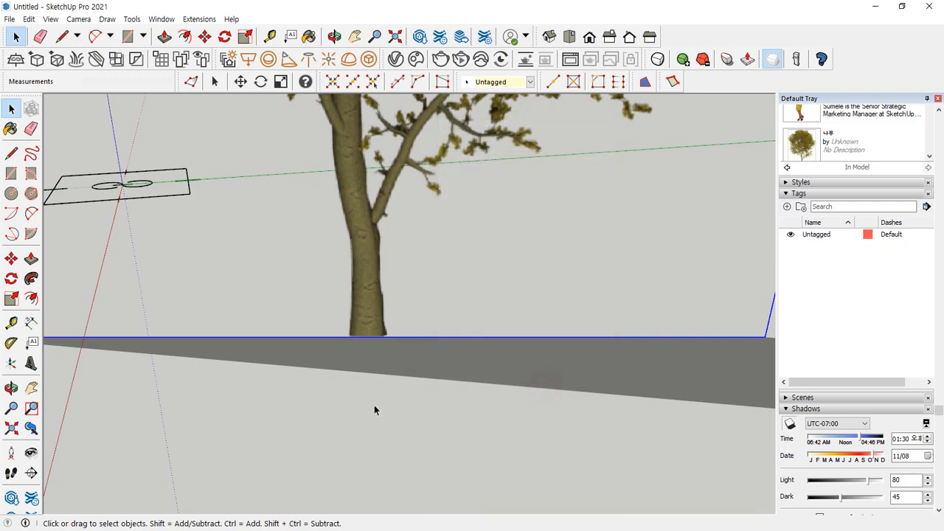
# Orbit around the tree component to examine how it and its shadow behave from different viewing directions
pyautogui.moveTo(455, 325); pyautogui.dragTo(277, 312, button='middle')
pyautogui.scroll(-6, 467, 423)
pyautogui.scroll(-3, 467, 426)
pyautogui.moveTo(288, 336); pyautogui.dragTo(368, 333, button='middle')
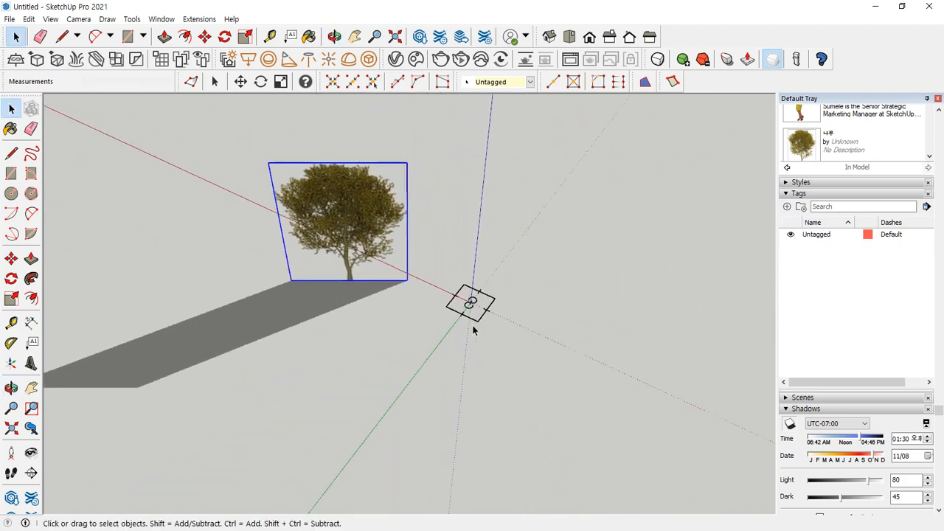
pyautogui.moveTo(548, 329); pyautogui.dragTo(480, 327, button='middle')
pyautogui.moveTo(590, 330); pyautogui.dragTo(509, 329, button='middle')
pyautogui.moveTo(638, 330)
pyautogui.mouseDown(button='middle')
pyautogui.moveTo(555, 325)
pyautogui.moveTo(352, 376)
pyautogui.moveTo(274, 371)
pyautogui.mouseUp(button='middle')
pyautogui.moveTo(332, 371); pyautogui.dragTo(291, 371, button='middle')
pyautogui.moveTo(383, 368)
pyautogui.mouseDown(button='middle')
pyautogui.moveTo(320, 368)
pyautogui.moveTo(329, 369)
pyautogui.mouseUp(button='middle')
pyautogui.moveTo(463, 368); pyautogui.dragTo(310, 374, button='middle')
pyautogui.moveTo(531, 361)
pyautogui.mouseDown(button='middle')
pyautogui.moveTo(445, 368)
pyautogui.moveTo(544, 358)
pyautogui.moveTo(423, 348)
pyautogui.moveTo(476, 362)
pyautogui.moveTo(514, 398)
pyautogui.moveTo(480, 392)
pyautogui.moveTo(576, 405)
pyautogui.moveTo(430, 397)
pyautogui.mouseUp(button='middle')
pyautogui.moveTo(493, 360); pyautogui.dragTo(295, 359, button='middle')
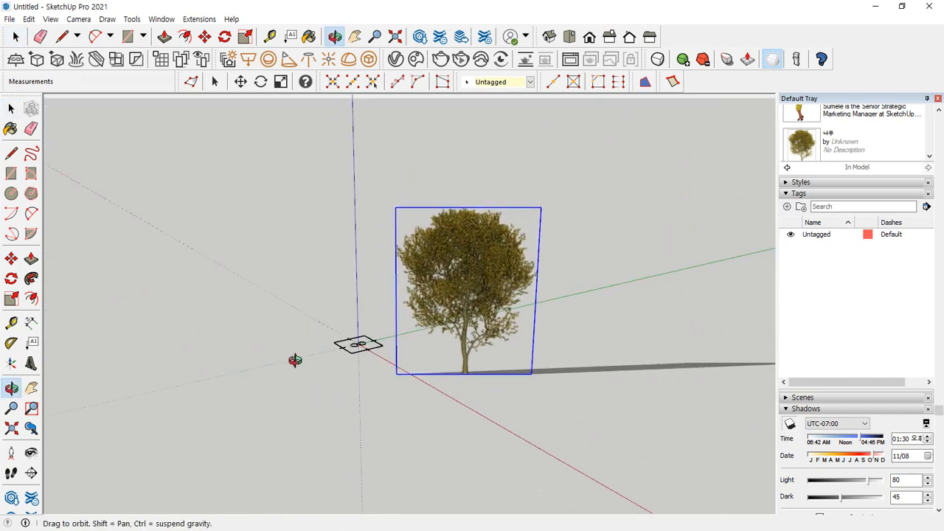
# Render the camera-facing tree component and inspect the tree and its shadow in the frame buffer
pyautogui.click(440, 59)
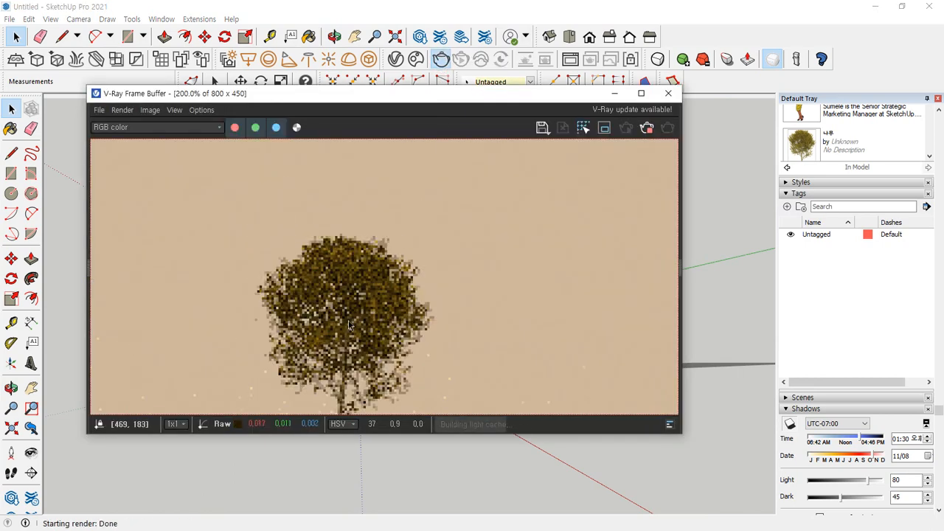
pyautogui.scroll(-3, 379, 340)
pyautogui.scroll(2, 438, 349)
pyautogui.scroll(1, 438, 348)
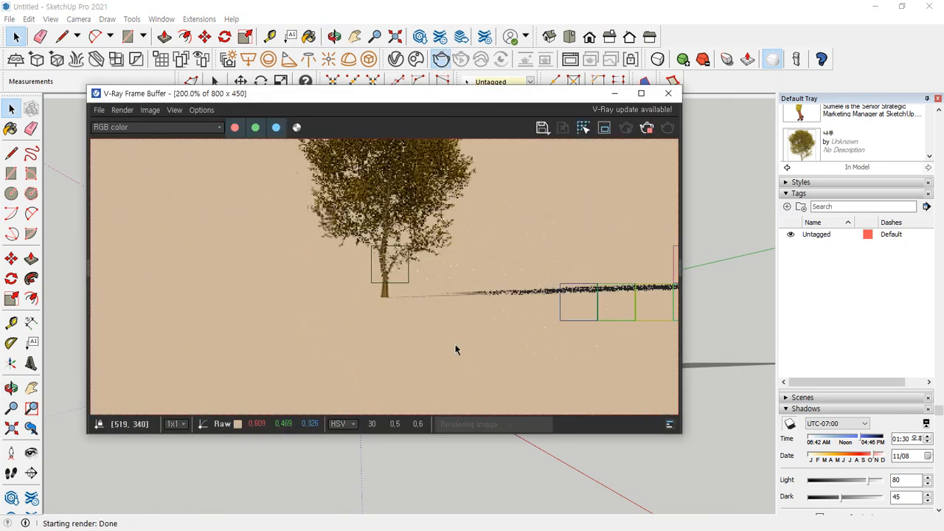
pyautogui.scroll(-1, 455, 240)
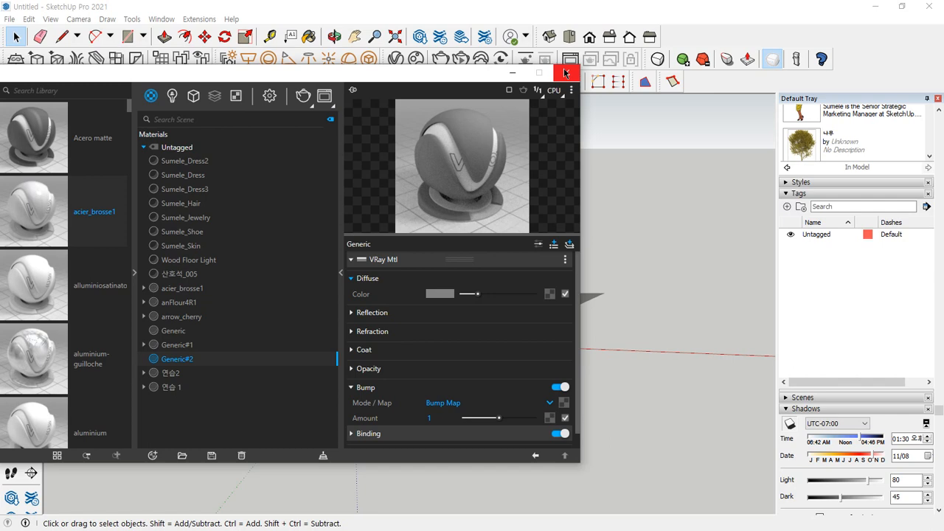
# Close the material editor and draw an upright square of about 4792 mm by 4792 mm beside the tree component
pyautogui.click(565, 73)
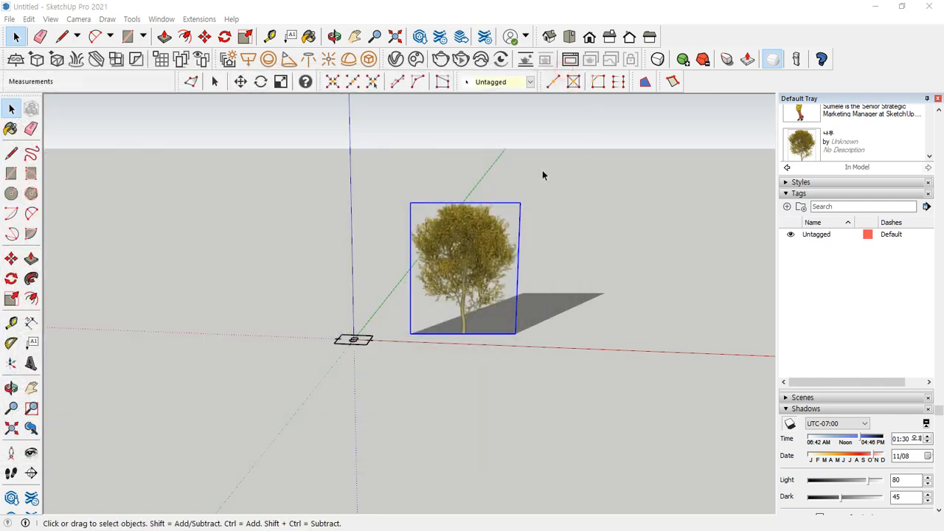
pyautogui.press('r')
pyautogui.click(567, 338)
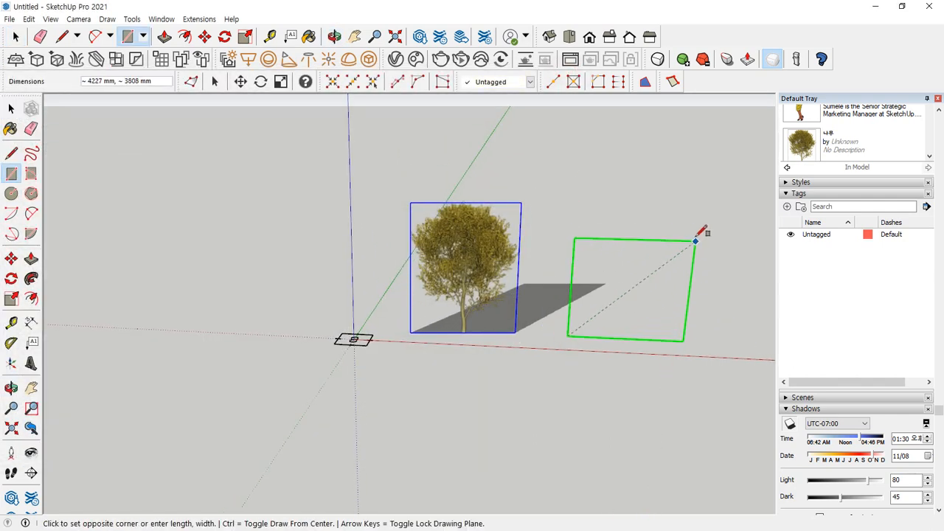
pyautogui.click(720, 208)
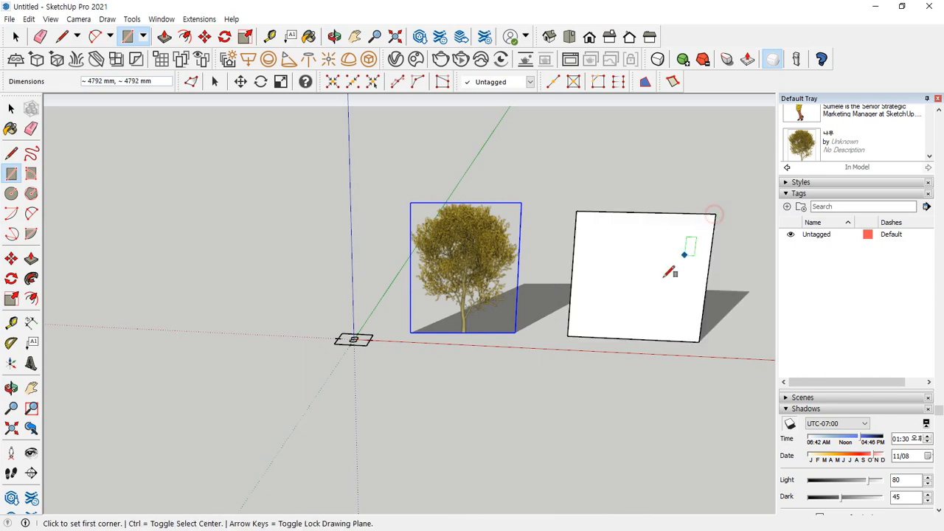
pyautogui.scroll(3, 638, 266)
pyautogui.scroll(3, 630, 274)
pyautogui.scroll(-5, 587, 267)
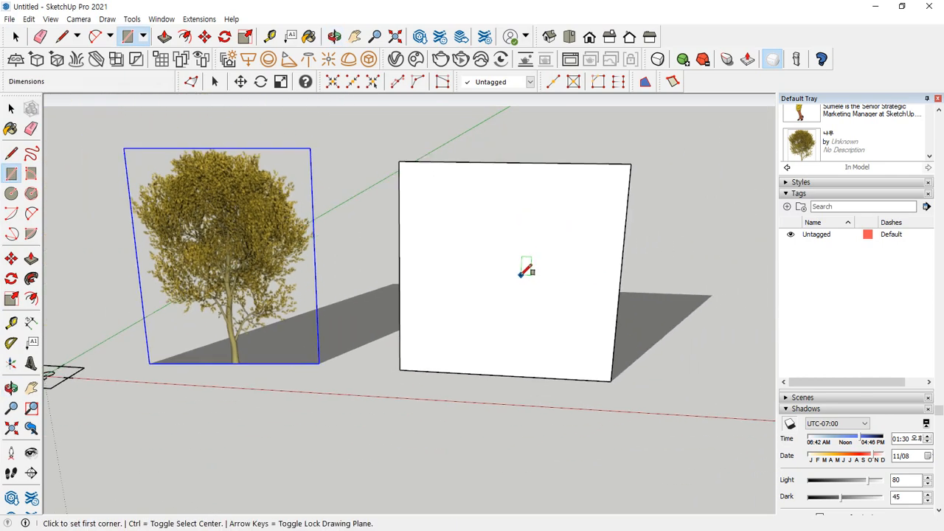
# Create a new Generic material in the V-Ray Asset Editor
pyautogui.click(396, 59)
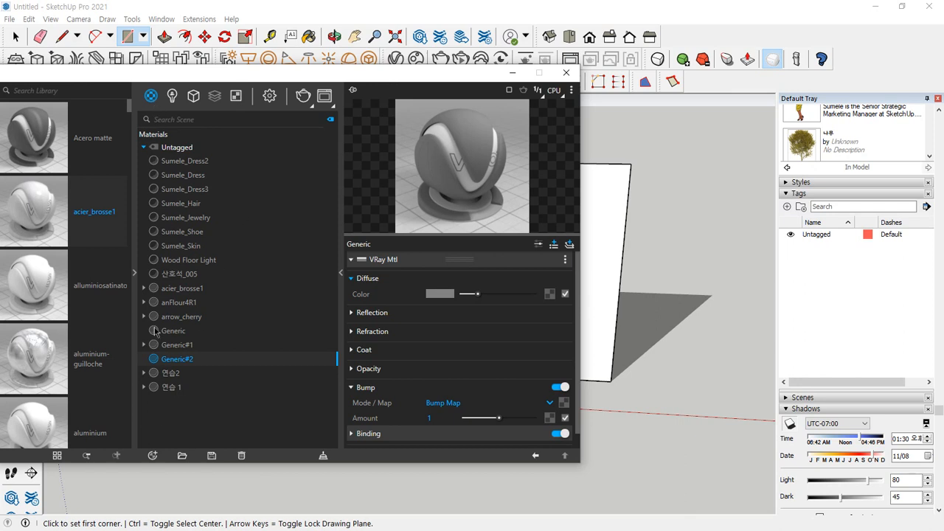
pyautogui.click(152, 455)
pyautogui.moveTo(170, 441)
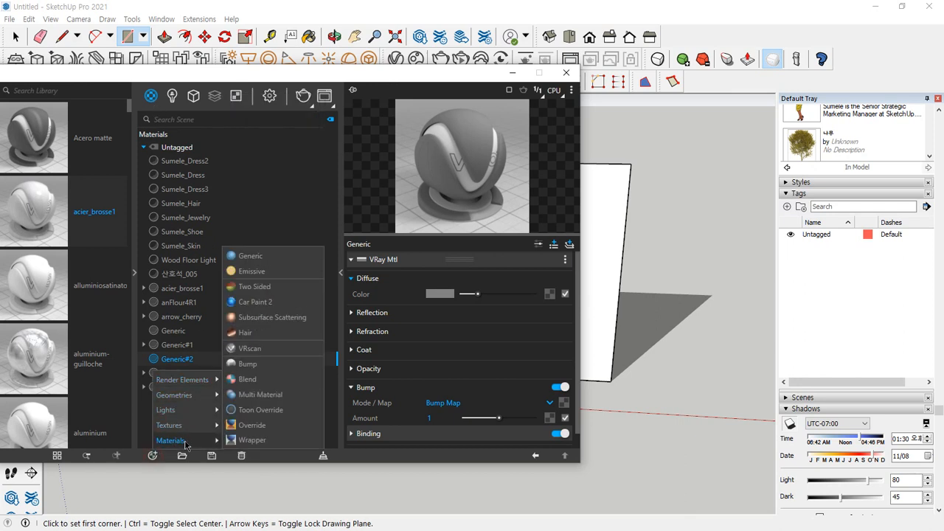
pyautogui.click(275, 258)
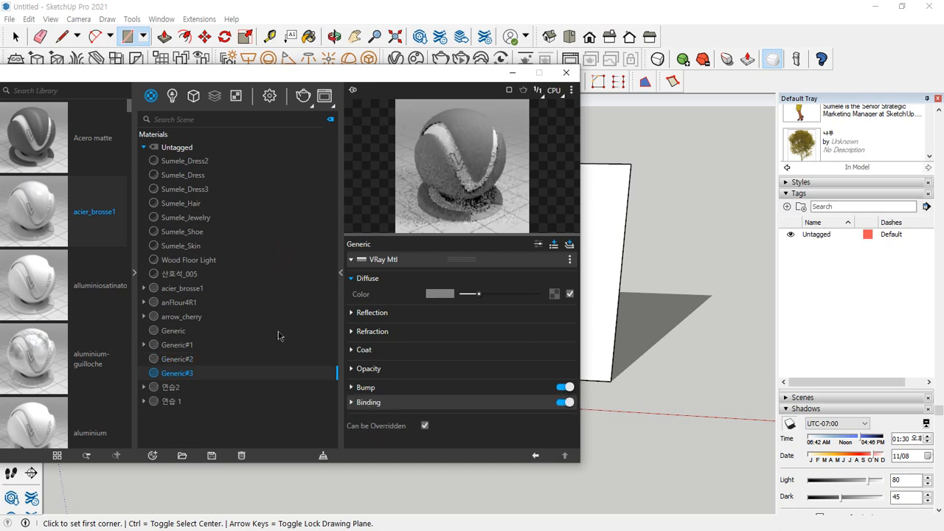
# Add a Bitmap texture to the new material's diffuse color and browse to the 벽돌 image folder
pyautogui.click(555, 294)
pyautogui.click(524, 105)
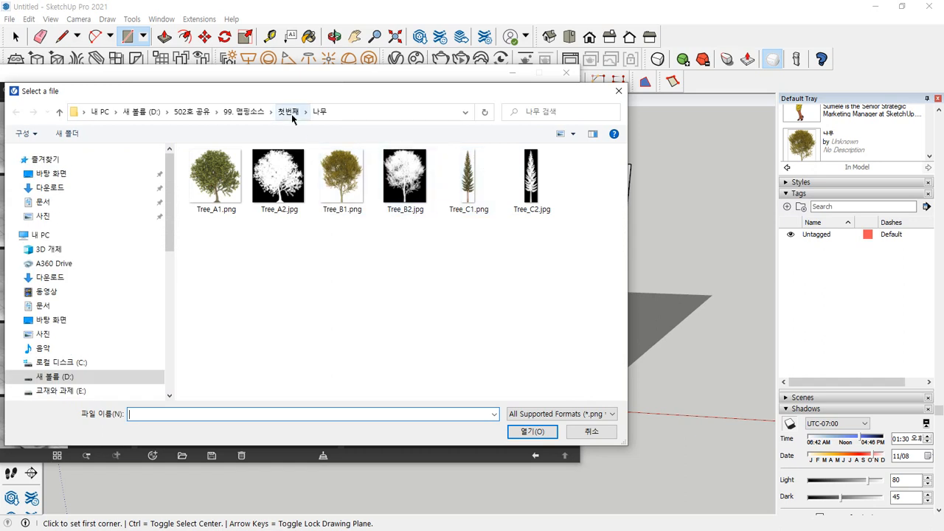
pyautogui.click(291, 114)
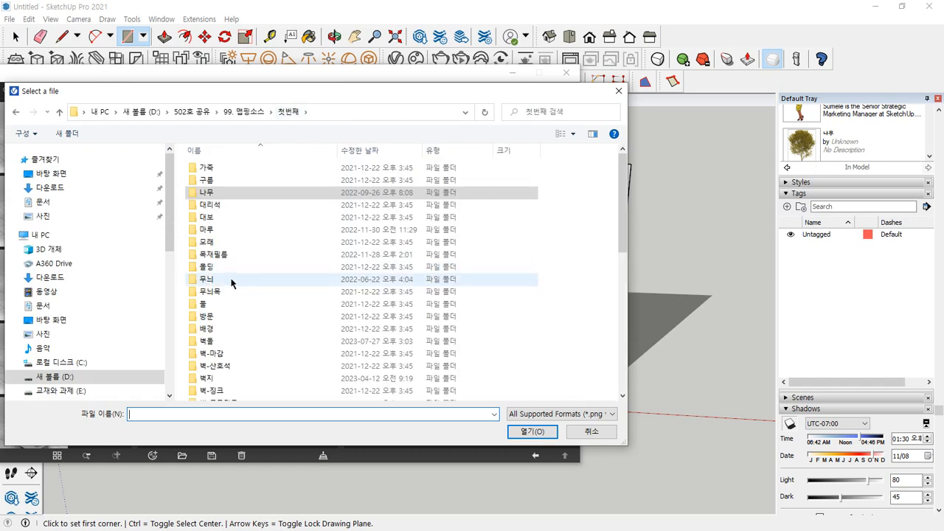
pyautogui.doubleClick(216, 342)
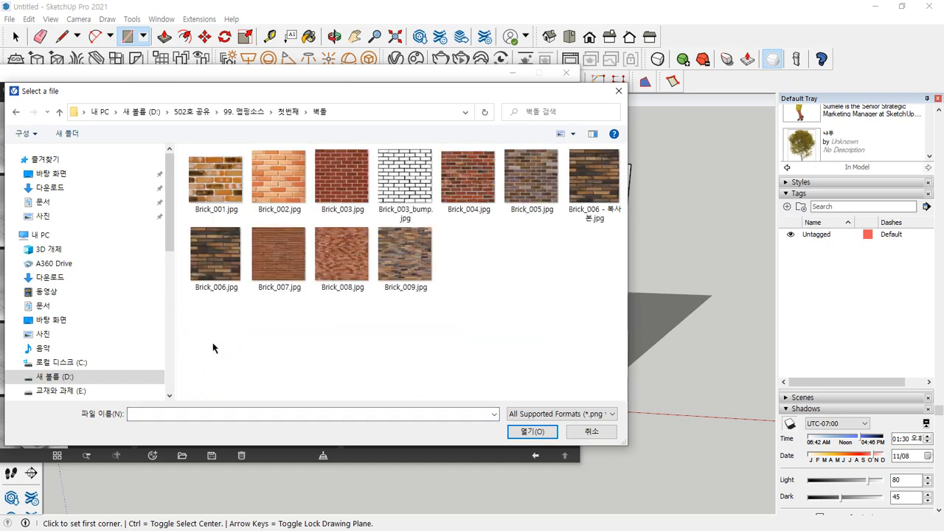
pyautogui.moveTo(424, 219)
pyautogui.mouseDown()
pyautogui.moveTo(317, 210)
pyautogui.moveTo(402, 144)
pyautogui.moveTo(430, 213)
pyautogui.mouseUp()
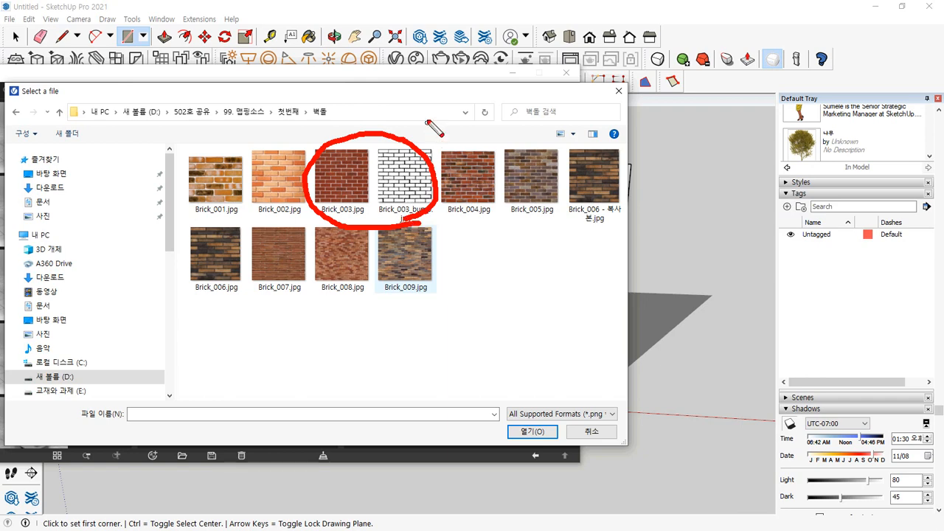
pyautogui.moveTo(430, 111)
pyautogui.mouseDown()
pyautogui.moveTo(408, 144)
pyautogui.moveTo(422, 134)
pyautogui.mouseUp()
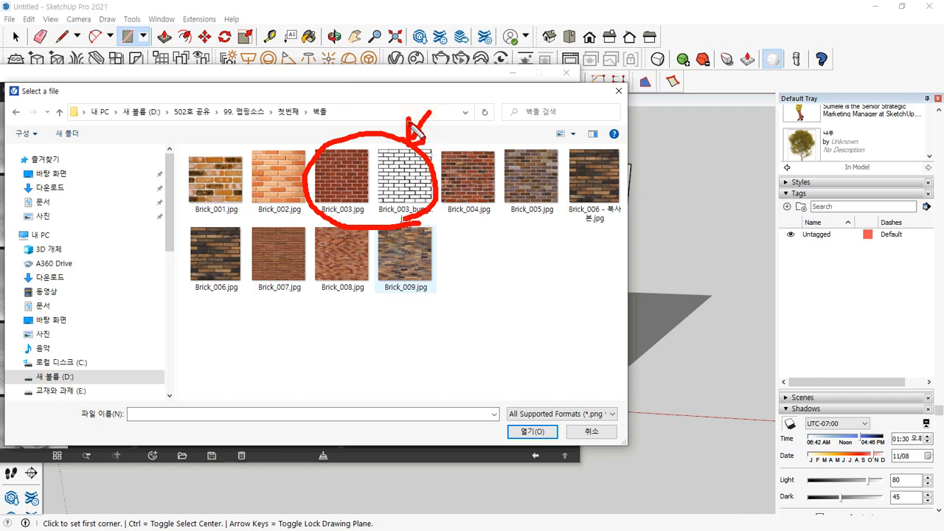
pyautogui.moveTo(320, 89)
pyautogui.mouseDown()
pyautogui.moveTo(331, 144)
pyautogui.moveTo(304, 144)
pyautogui.moveTo(359, 109)
pyautogui.moveTo(383, 123)
pyautogui.mouseUp()
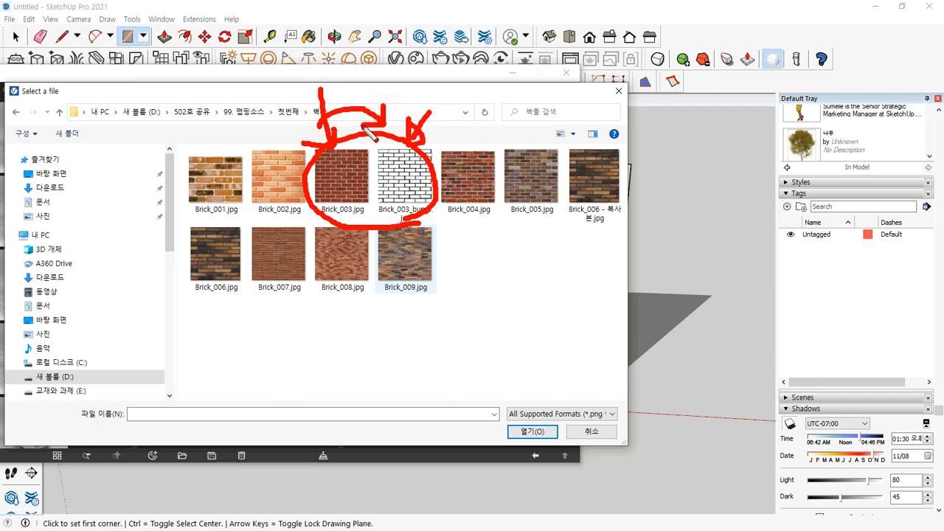
pyautogui.press('Escape')
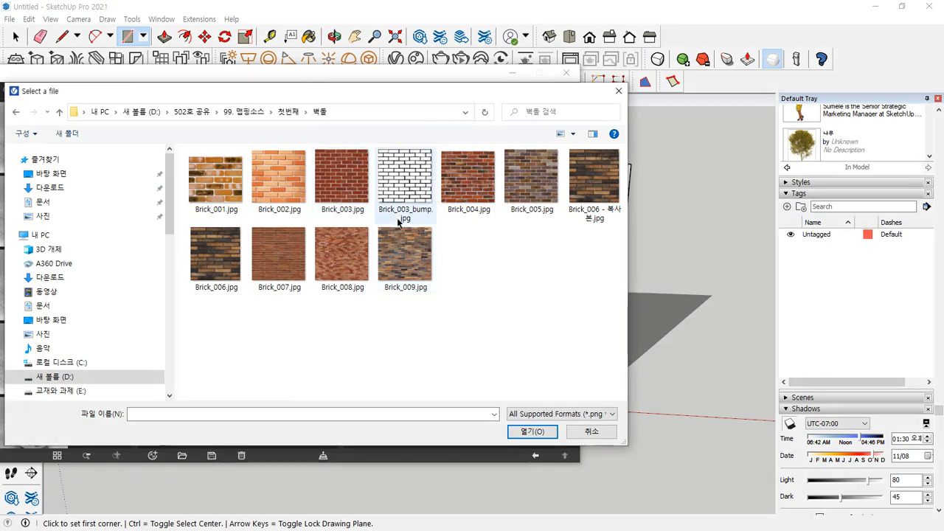
pyautogui.moveTo(404, 230); pyautogui.dragTo(424, 222)
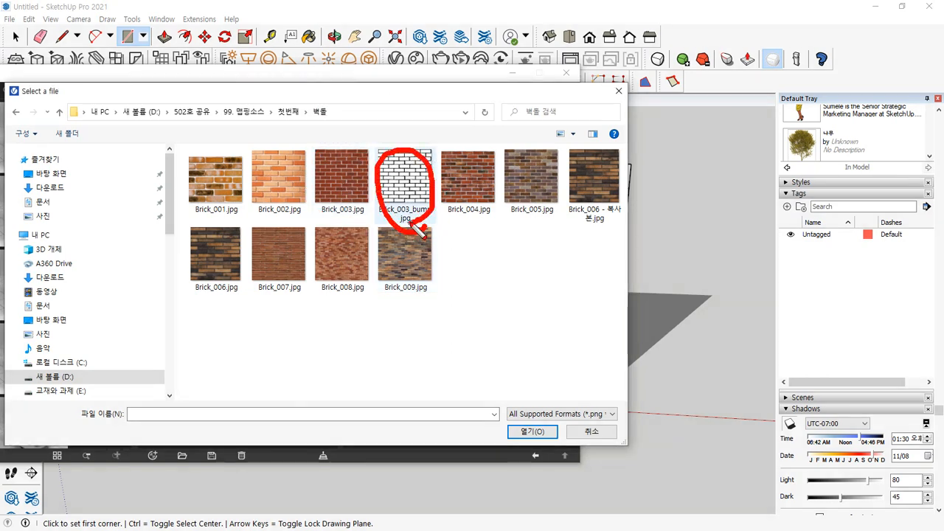
pyautogui.press('Escape')
# Load Brick_003.jpg as the image for the diffuse Bitmap texture
pyautogui.click(337, 169)
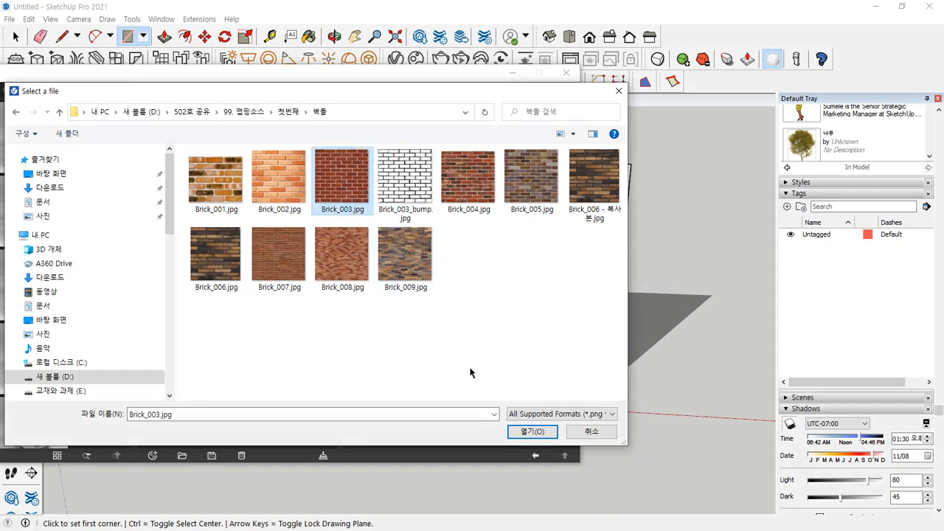
pyautogui.click(532, 432)
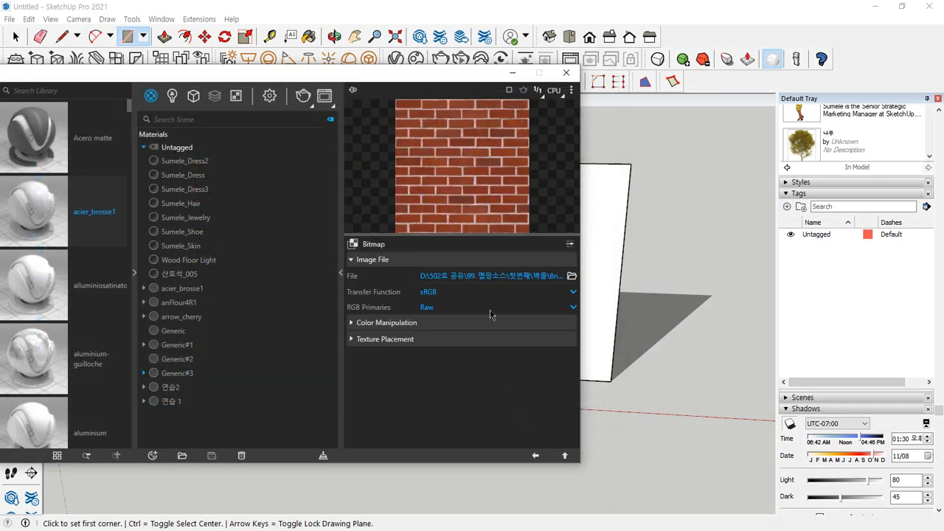
# Paint the upright square face beside the tree with the Generic#3 brick material and uncover the model view
pyautogui.press('b')
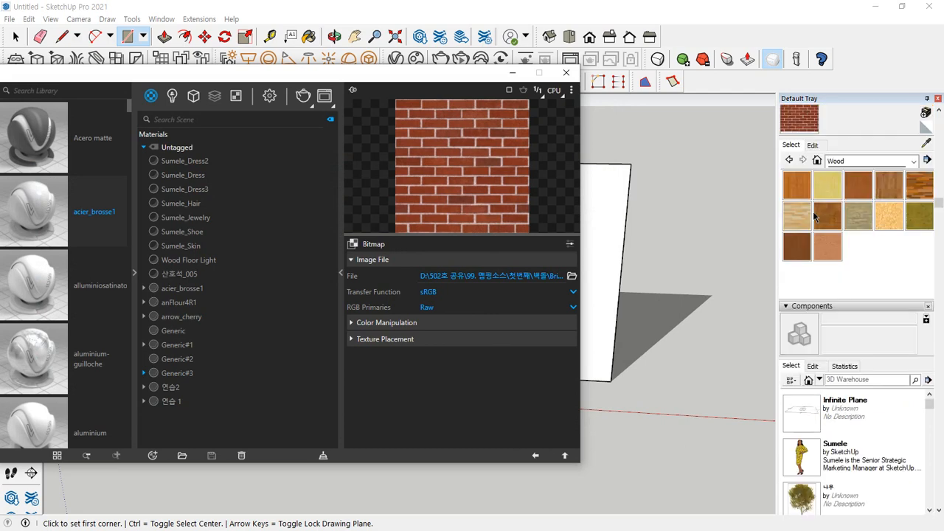
pyautogui.click(594, 223)
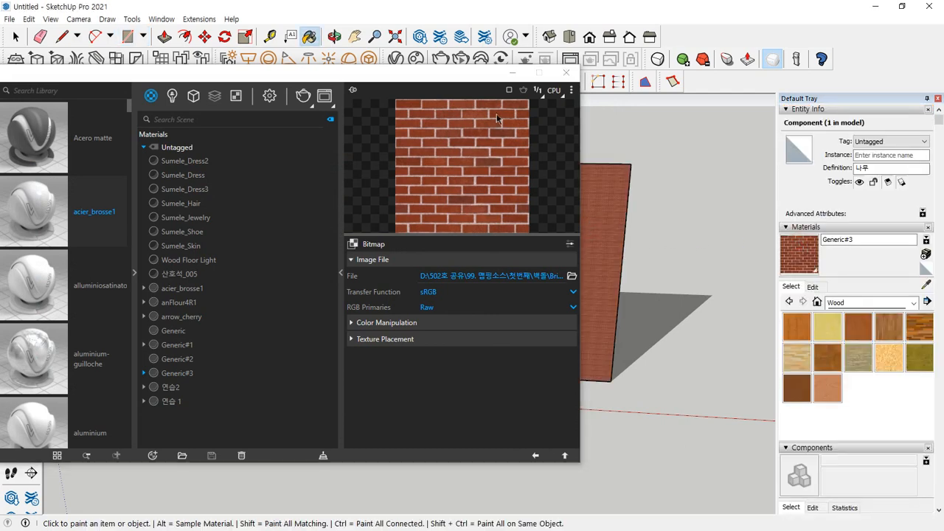
pyautogui.moveTo(464, 74); pyautogui.dragTo(10, 108)
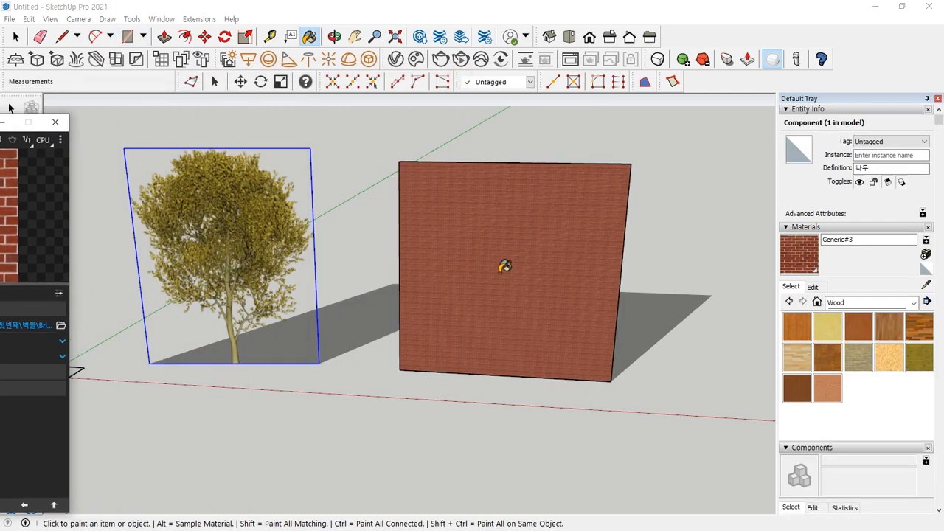
# Reposition the brick texture on the square face, stretching it until one image of large bricks fills the face
pyautogui.press('space')
pyautogui.rightClick(507, 260)
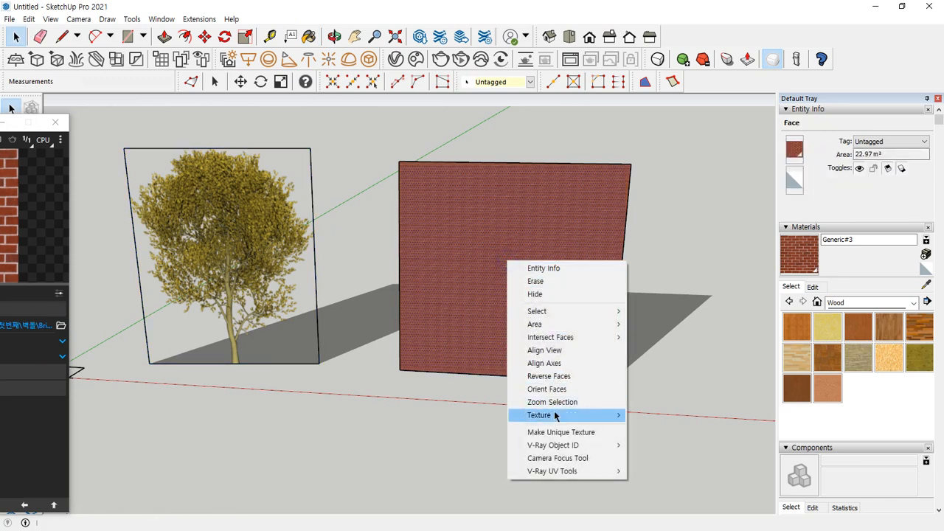
pyautogui.moveTo(556, 417)
pyautogui.click(656, 416)
pyautogui.moveTo(507, 260); pyautogui.dragTo(619, 374)
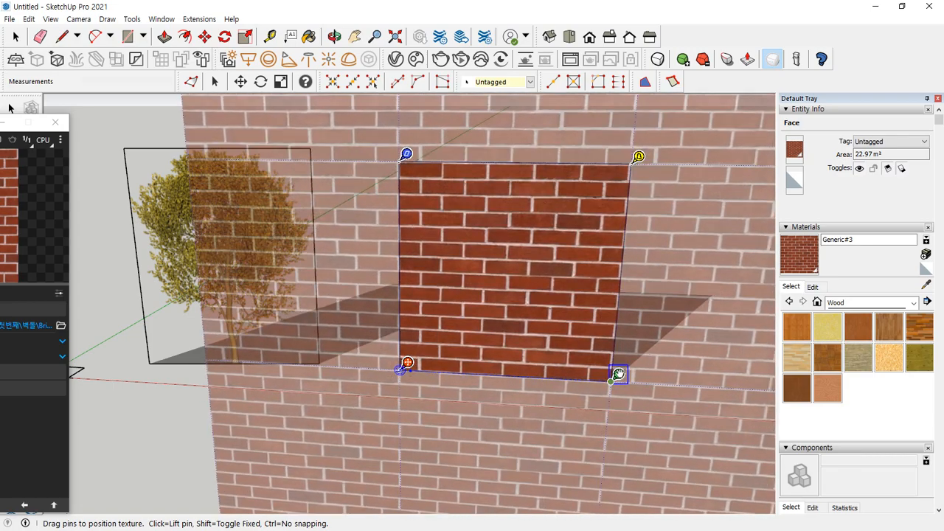
pyautogui.click(177, 422)
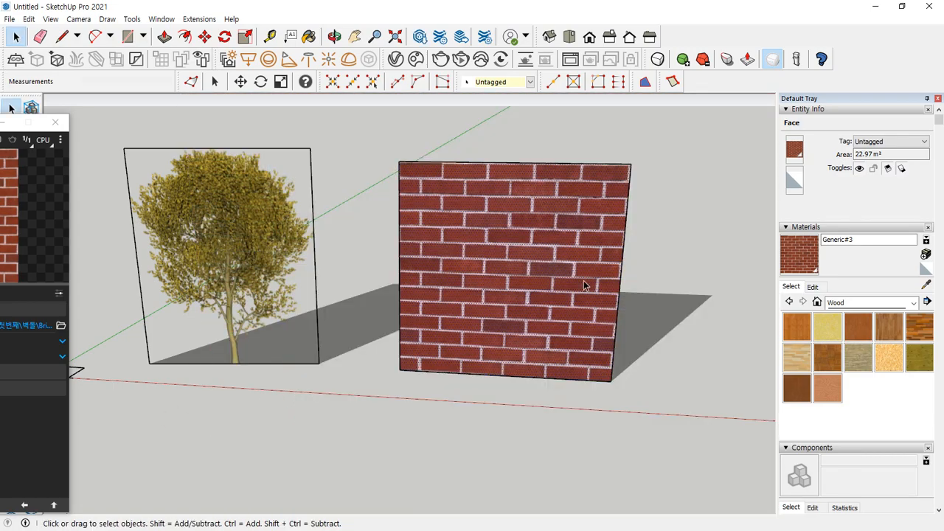
# Assign Brick_003_bump.jpg as a Bitmap to the bump map of the Generic#3 material and return to the material settings
pyautogui.scroll(2, 583, 281)
pyautogui.moveTo(659, 238); pyautogui.dragTo(597, 235, button='middle')
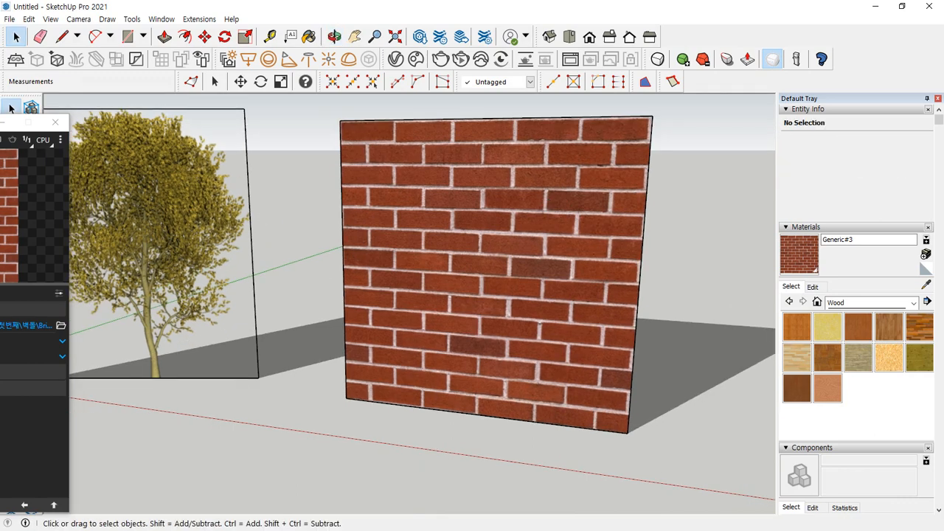
pyautogui.moveTo(0, 123); pyautogui.dragTo(357, 112)
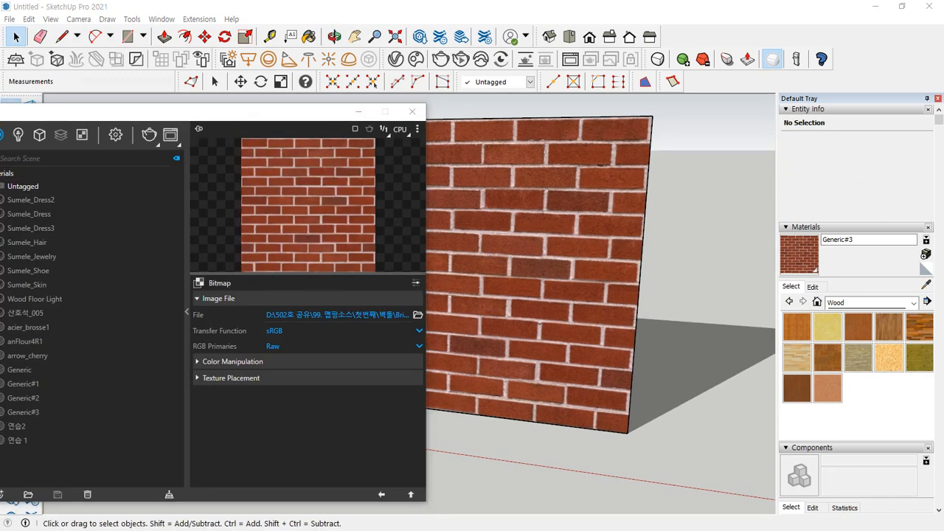
pyautogui.moveTo(286, 107); pyautogui.dragTo(455, 53)
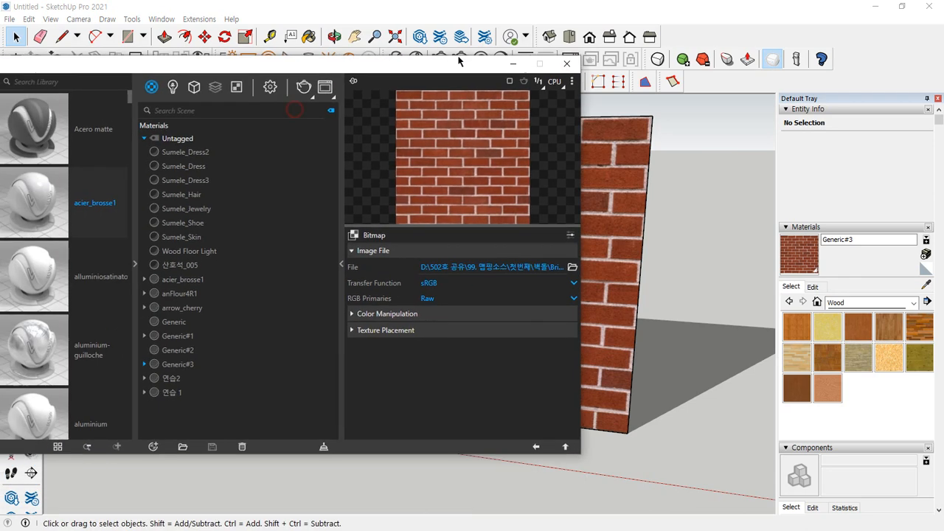
pyautogui.click(582, 441)
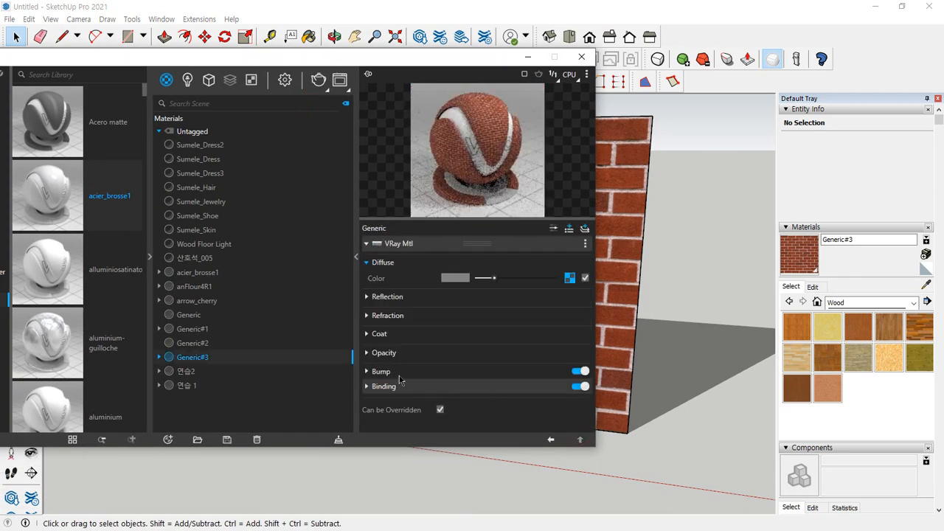
pyautogui.click(367, 373)
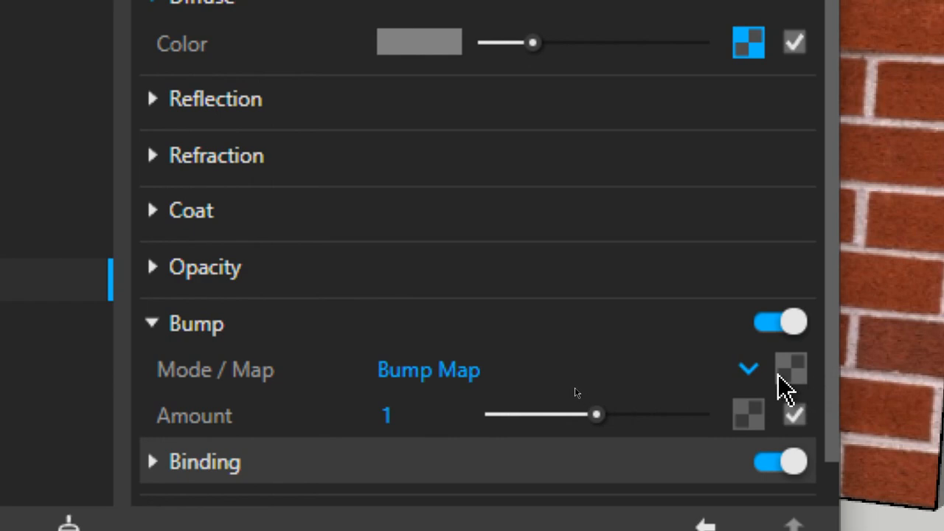
pyautogui.click(791, 376)
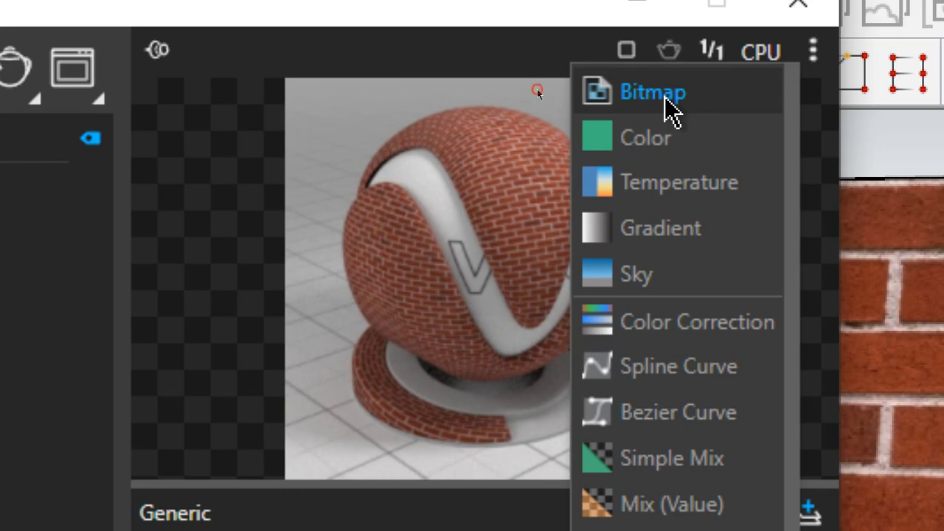
pyautogui.click(653, 93)
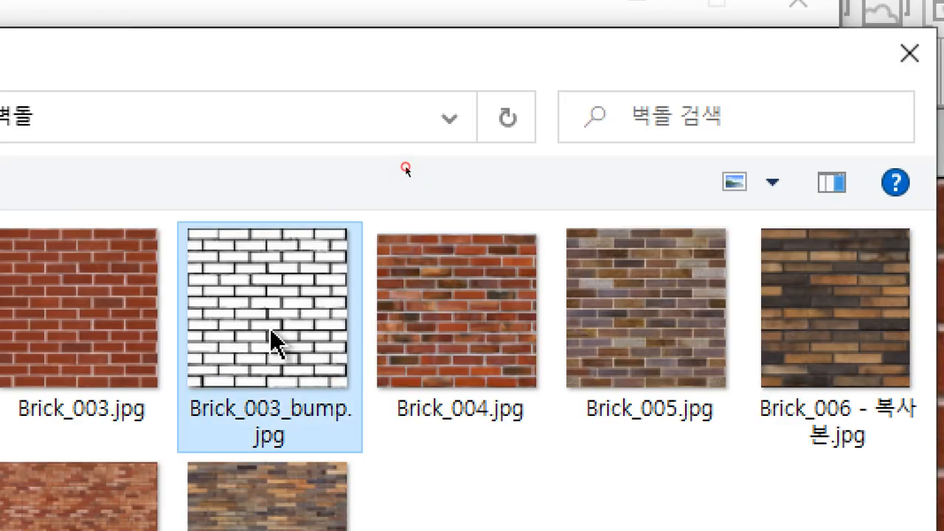
pyautogui.doubleClick(270, 328)
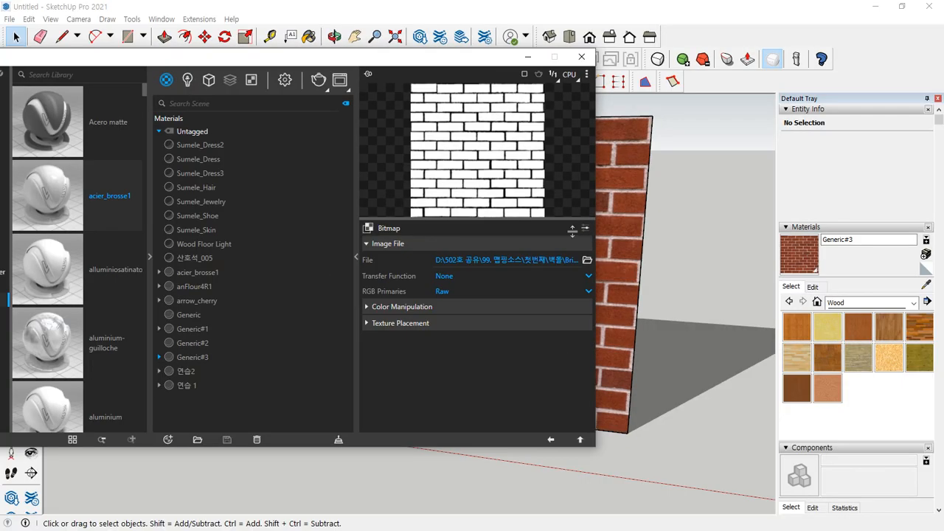
pyautogui.click(580, 439)
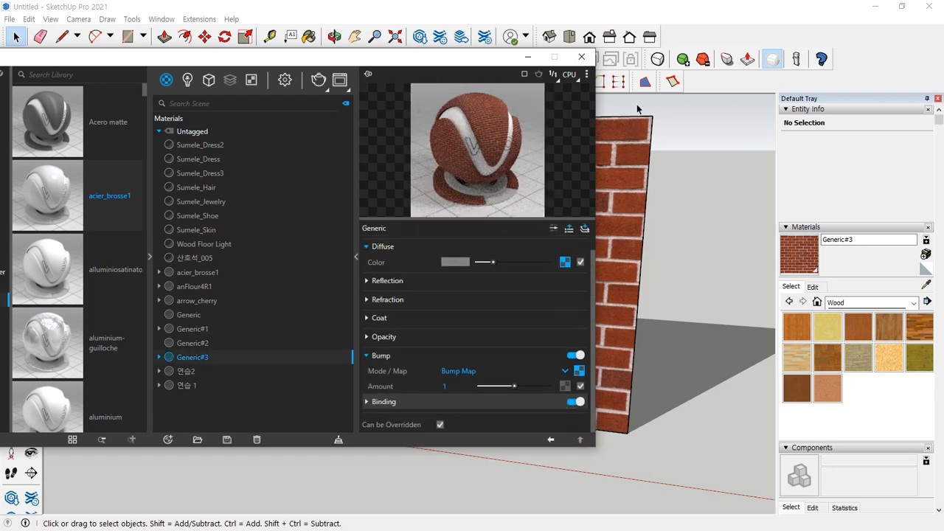
# Orbit to an oblique view of the brick wall and start a V-Ray render
pyautogui.click(709, 13)
pyautogui.moveTo(613, 268); pyautogui.dragTo(546, 272, button='middle')
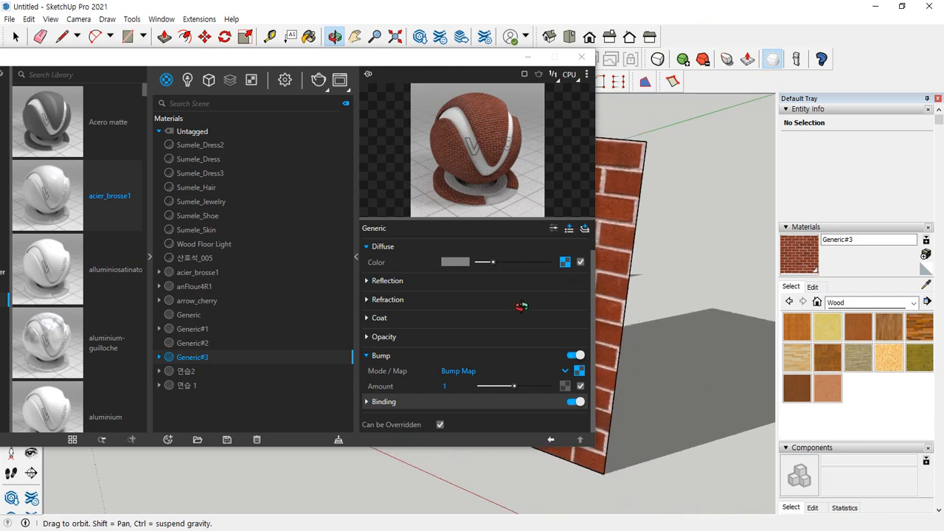
pyautogui.click(319, 90)
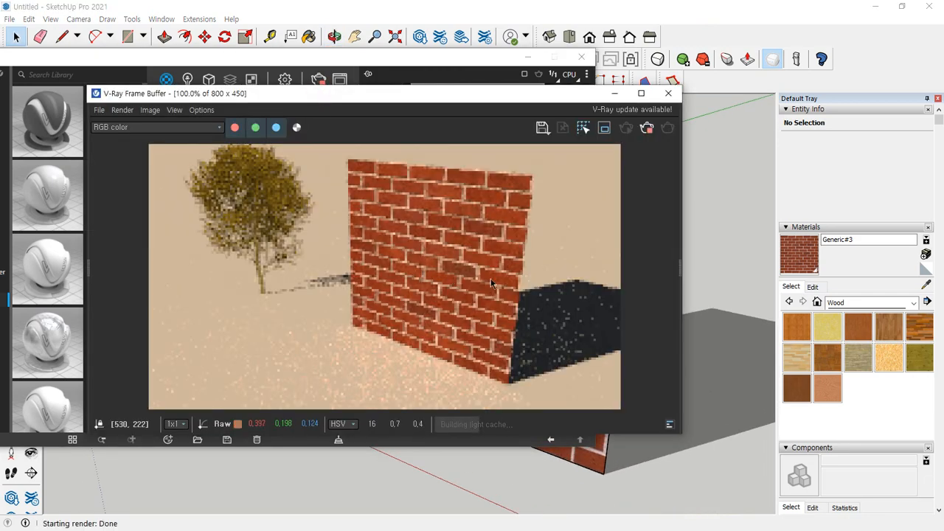
# Examine the bump relief along the mortar joints of the rendered brick wall up close, then close the frame buffer
pyautogui.scroll(3, 500, 248)
pyautogui.scroll(-1, 501, 249)
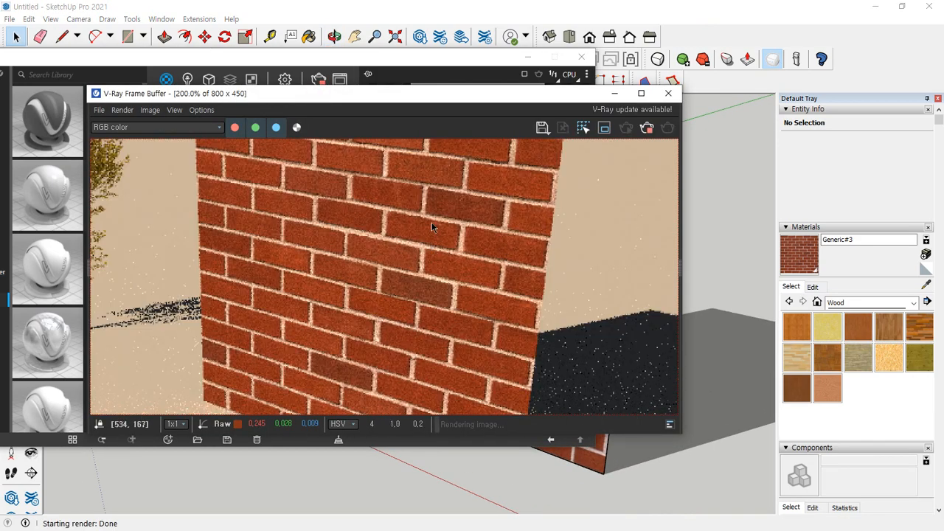
pyautogui.scroll(1, 432, 232)
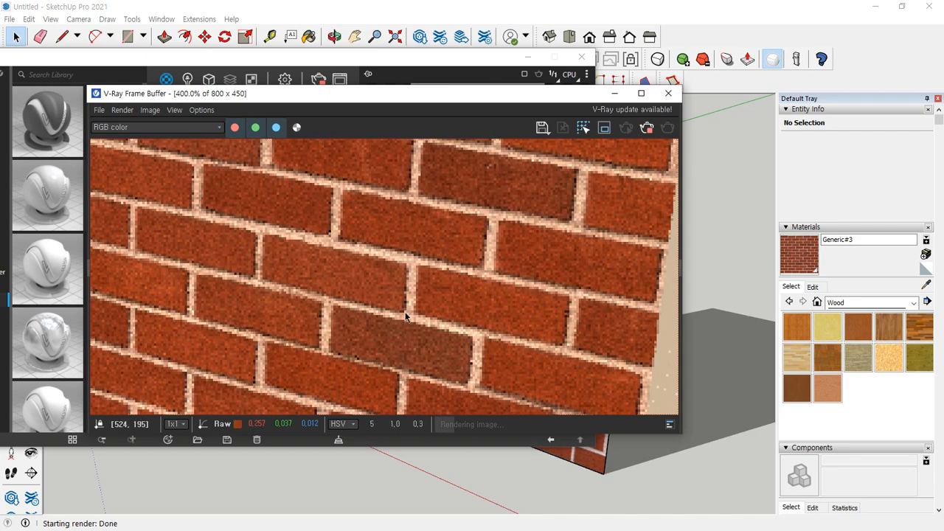
pyautogui.scroll(-1, 397, 273)
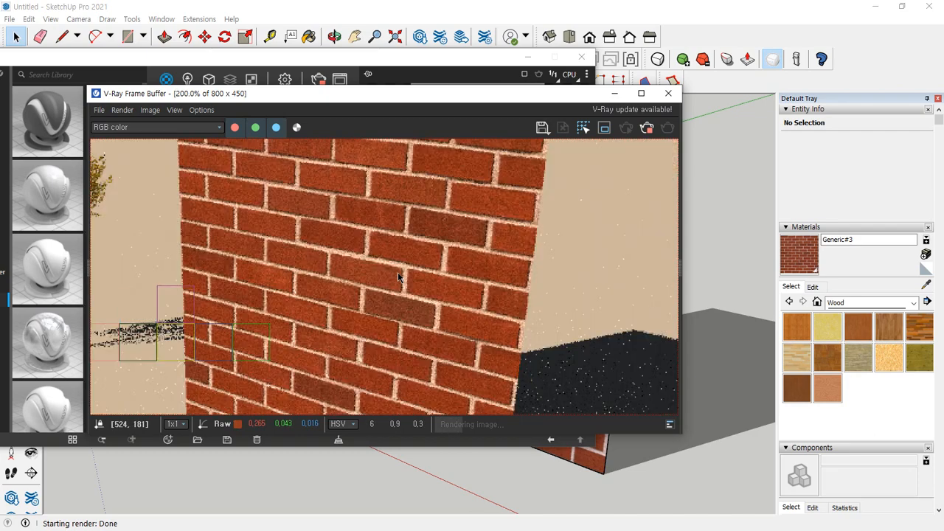
pyautogui.scroll(-1, 398, 272)
pyautogui.scroll(1, 398, 272)
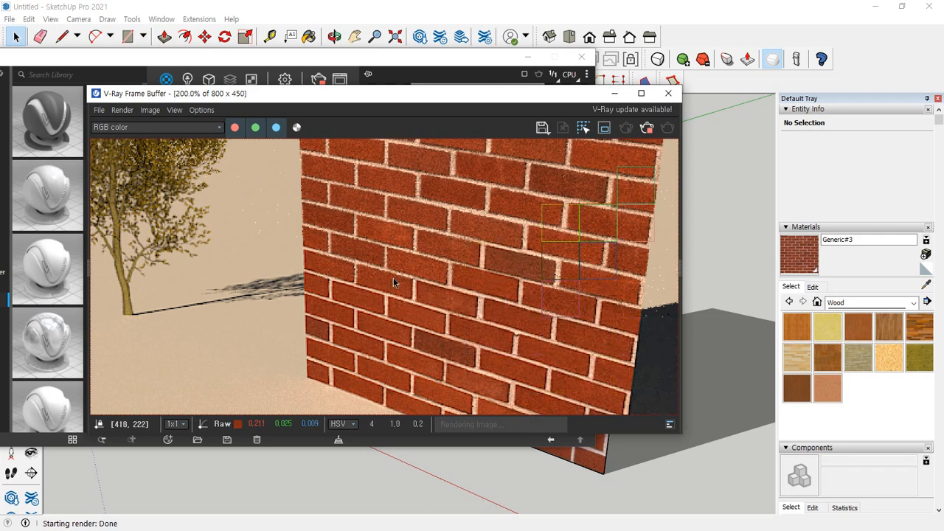
pyautogui.moveTo(517, 240); pyautogui.dragTo(380, 236, button='middle')
pyautogui.scroll(1, 401, 254)
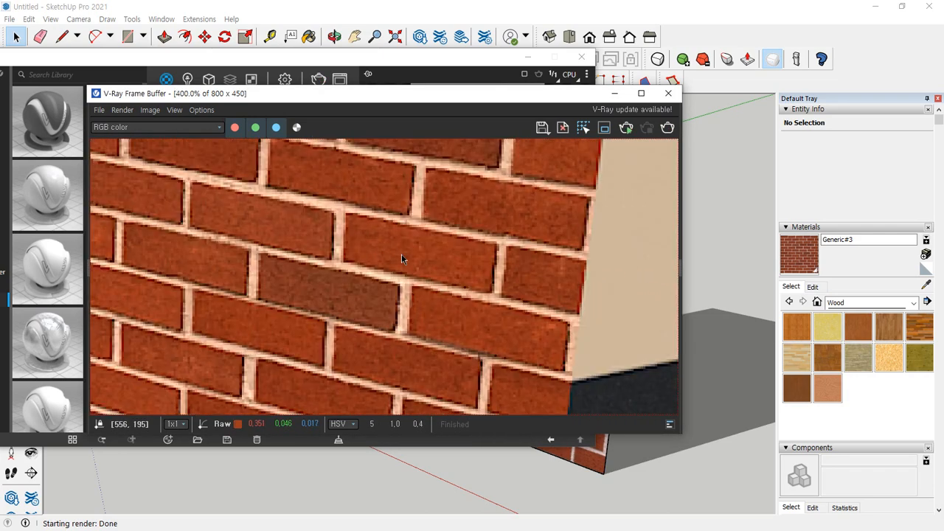
pyautogui.scroll(-1, 393, 267)
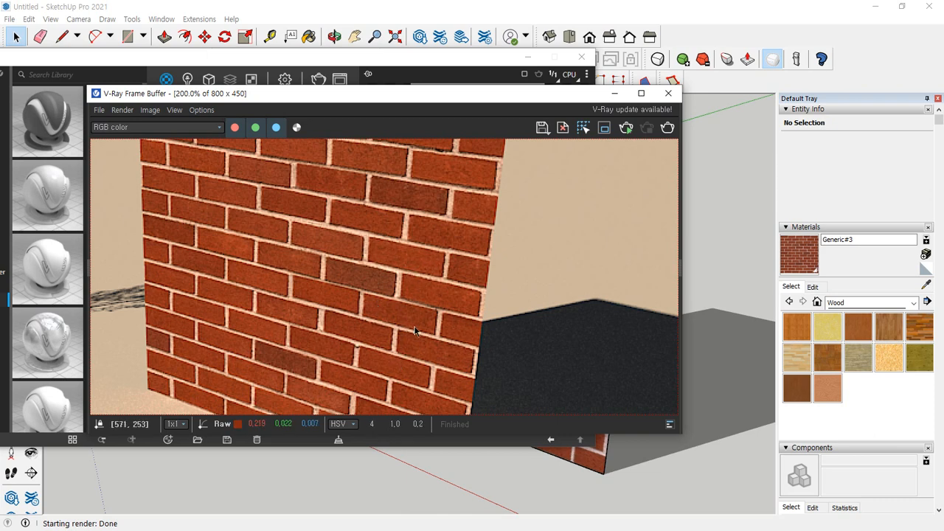
pyautogui.click(670, 94)
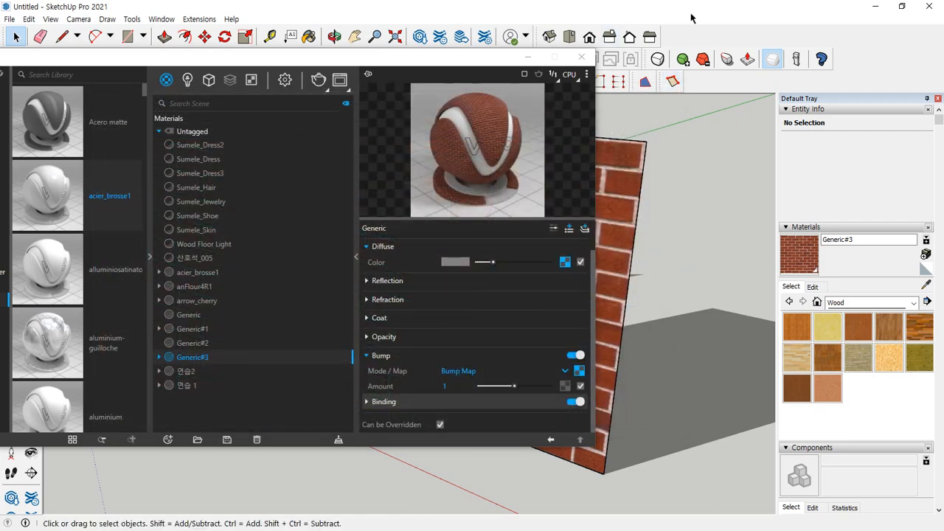
# Make a group from the brick wall's face and its bounding edges
pyautogui.moveTo(505, 58); pyautogui.dragTo(141, 120)
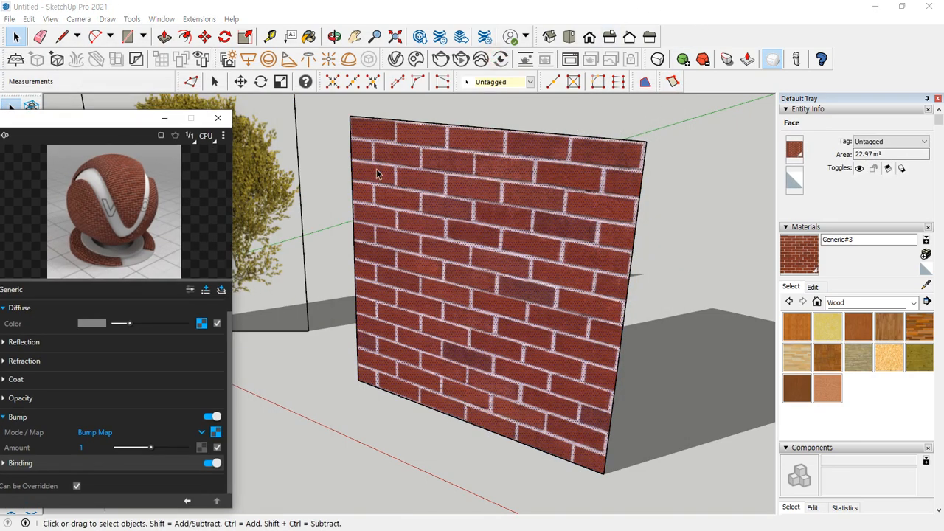
pyautogui.moveTo(506, 118); pyautogui.dragTo(552, 122)
pyautogui.doubleClick(519, 174)
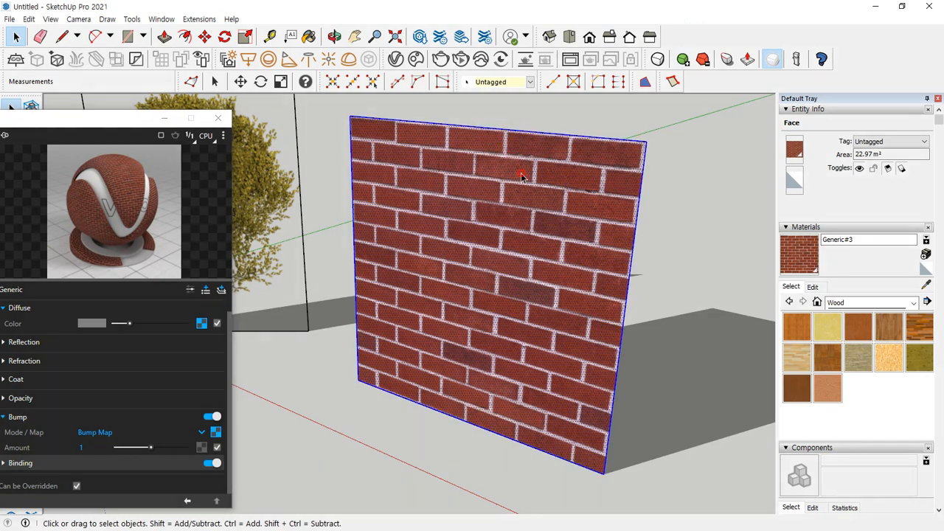
pyautogui.rightClick(519, 177)
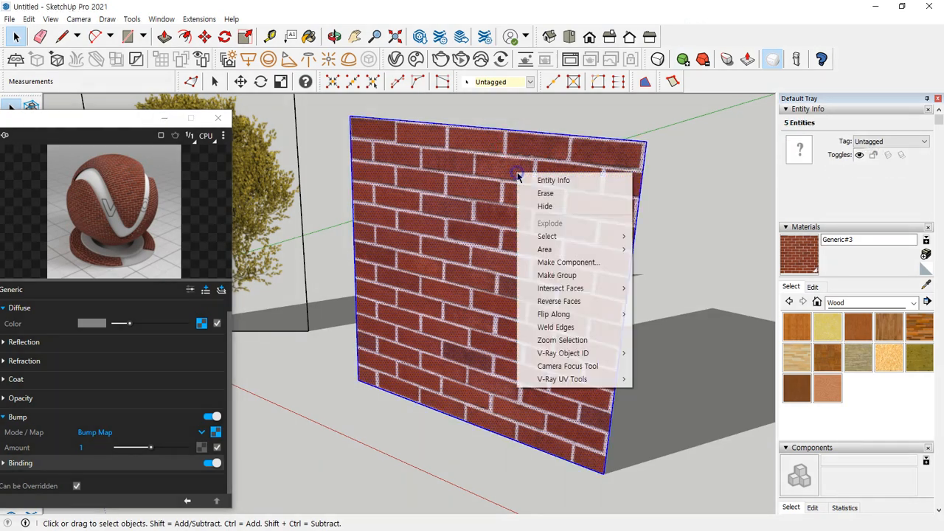
pyautogui.click(557, 275)
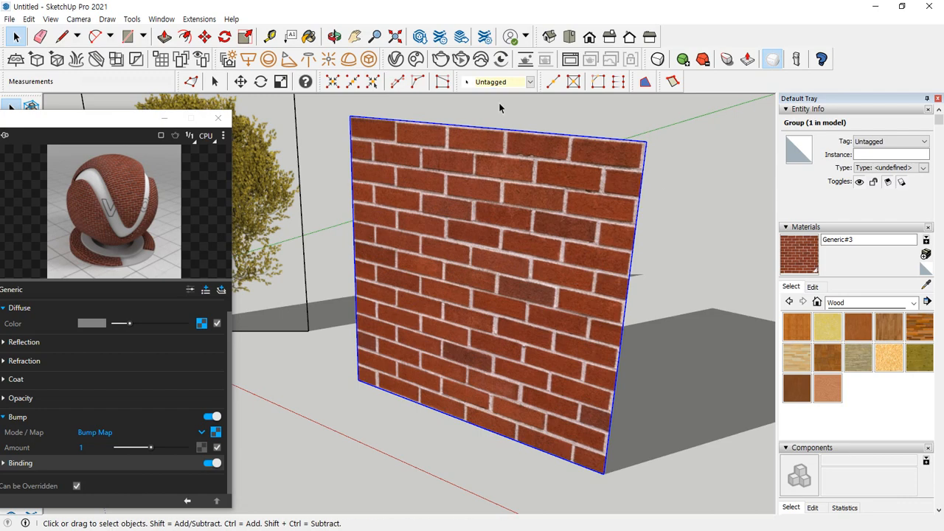
# Create another new Generic material in the V-Ray Asset Editor for a second brick wall
pyautogui.moveTo(90, 119); pyautogui.dragTo(483, 10)
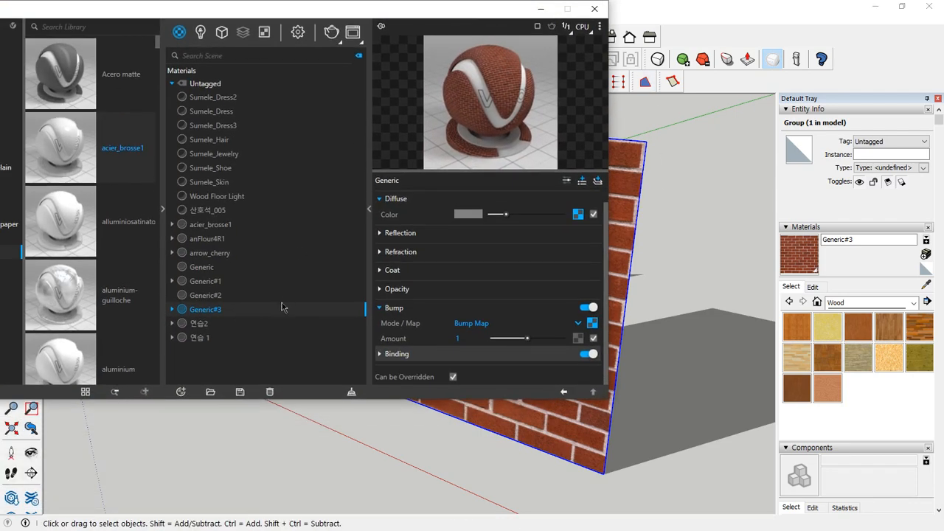
pyautogui.click(181, 391)
pyautogui.moveTo(214, 316)
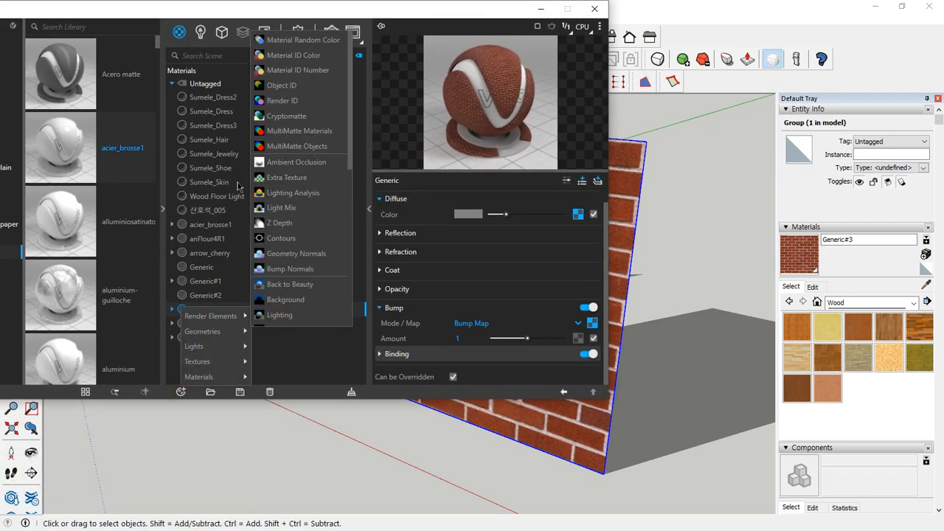
pyautogui.moveTo(234, 377)
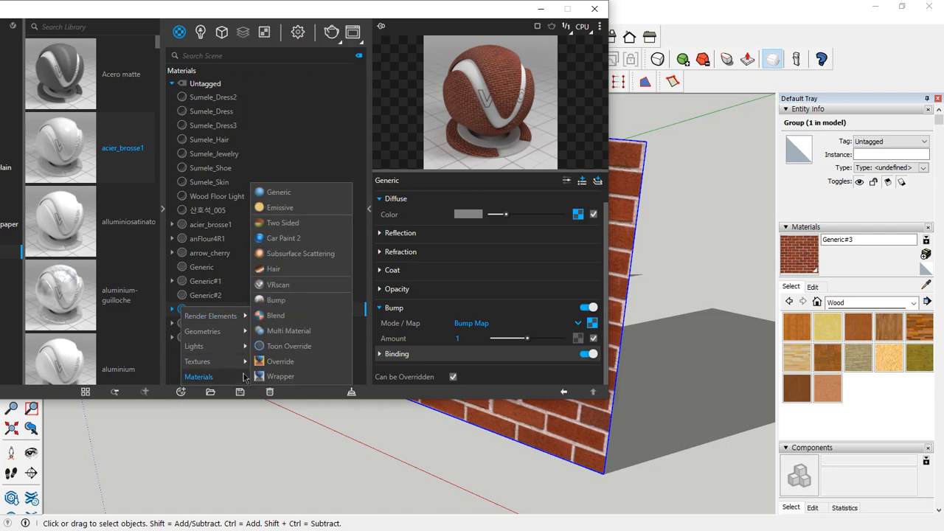
pyautogui.click(280, 193)
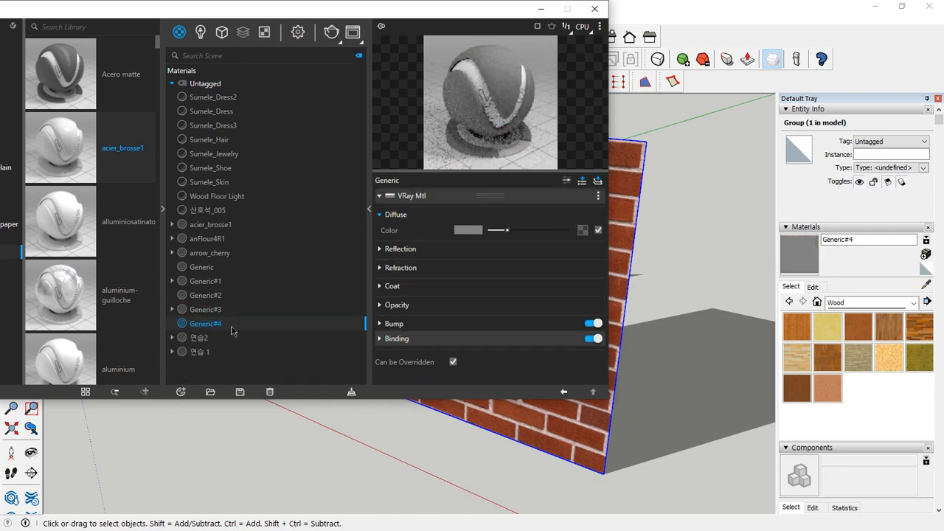
# Load the same red brick image as the new material's diffuse Bitmap and apply Generic#4 to the wall group
pyautogui.click(582, 232)
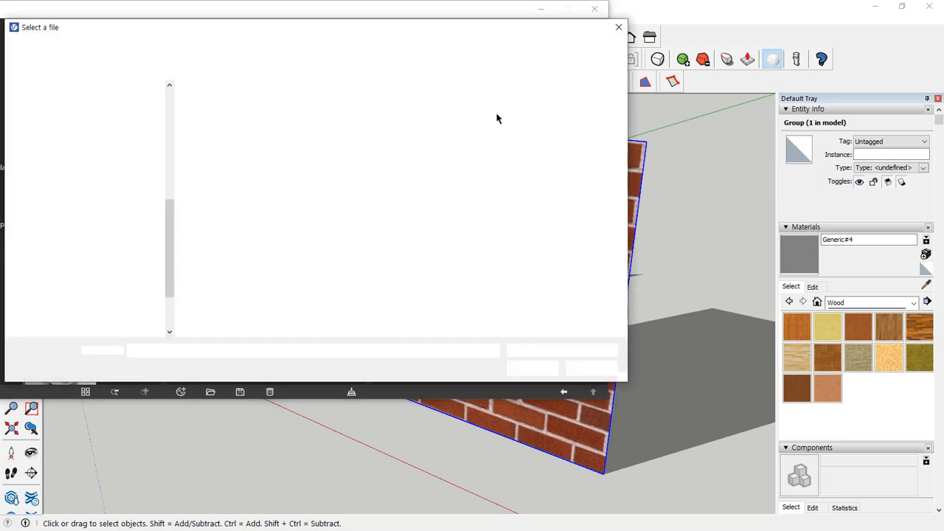
pyautogui.doubleClick(355, 119)
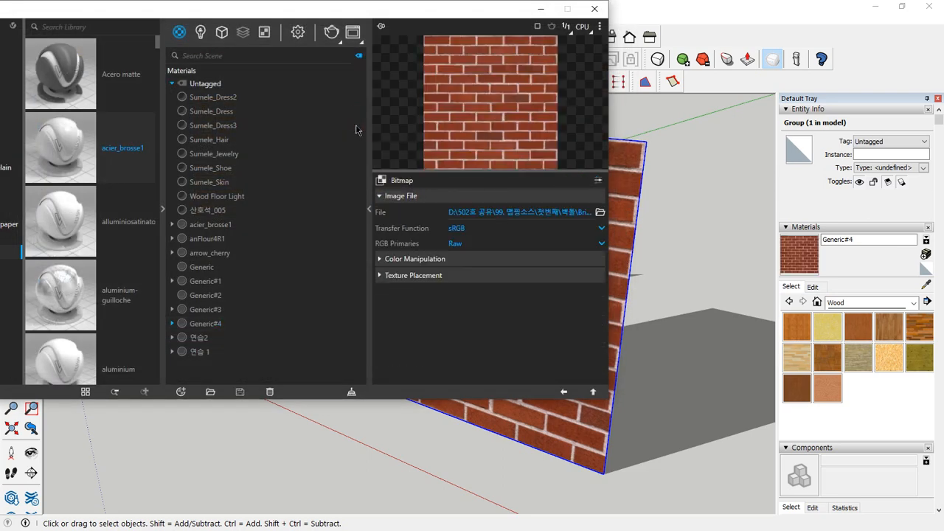
pyautogui.click(812, 258)
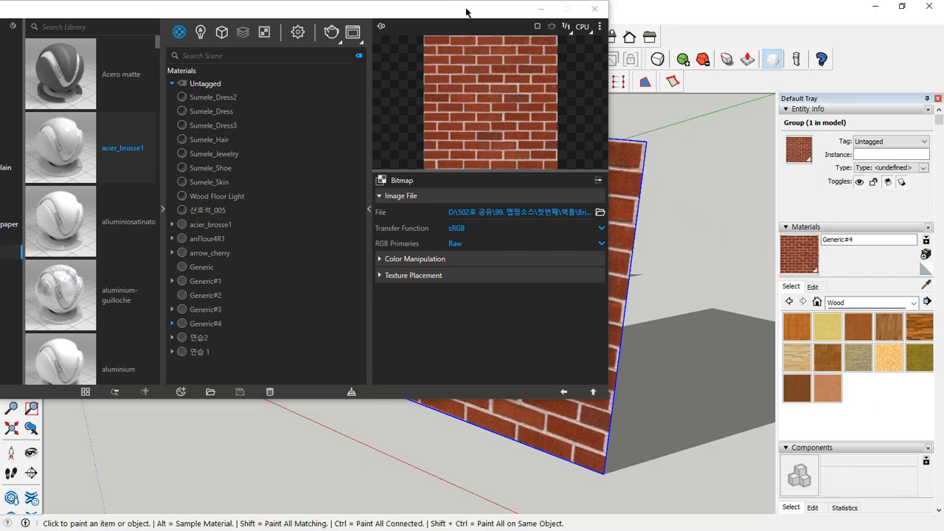
# Reset the face and edges inside the wall group to the Default material, then exit the group
pyautogui.moveTo(458, 5); pyautogui.dragTo(134, 65)
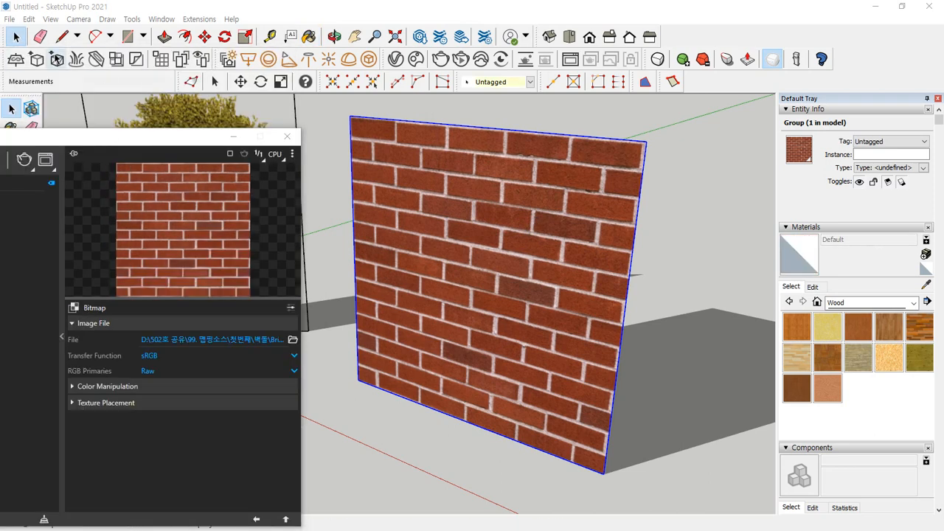
pyautogui.click(11, 42)
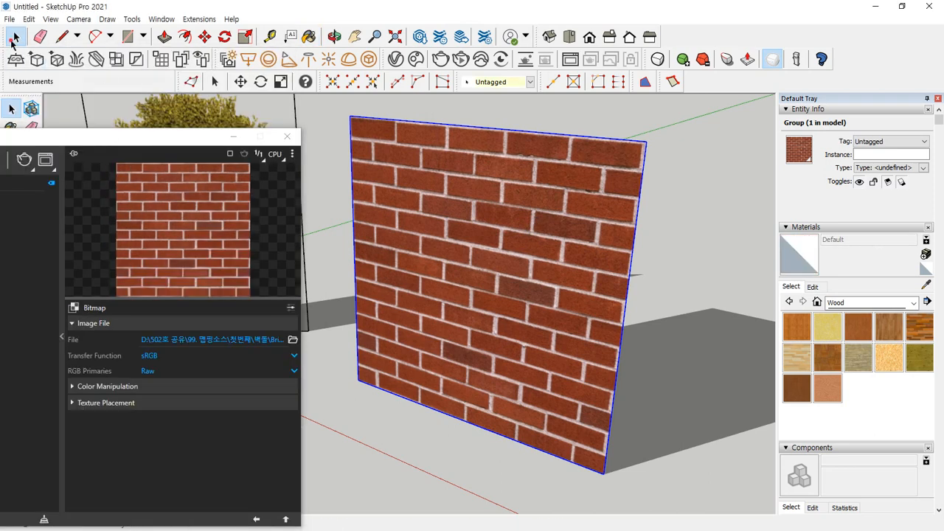
pyautogui.doubleClick(499, 238)
pyautogui.doubleClick(508, 263)
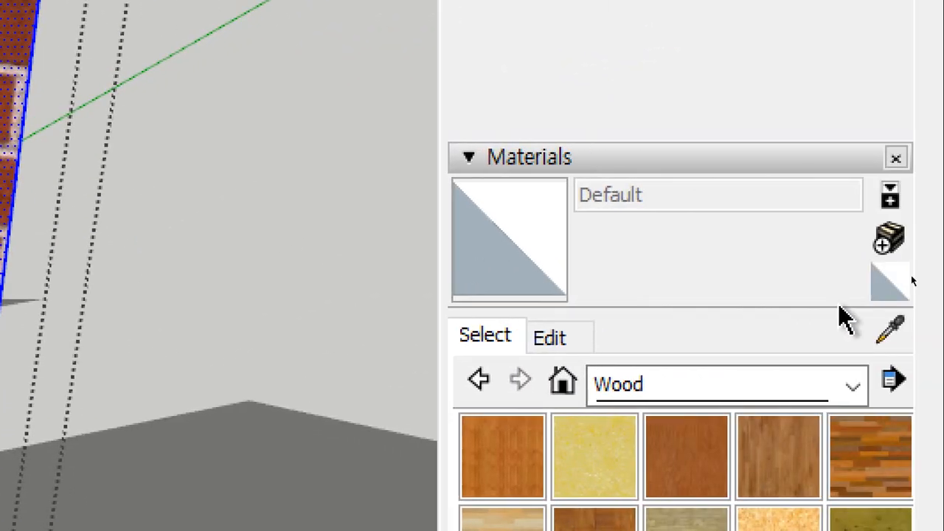
pyautogui.click(892, 285)
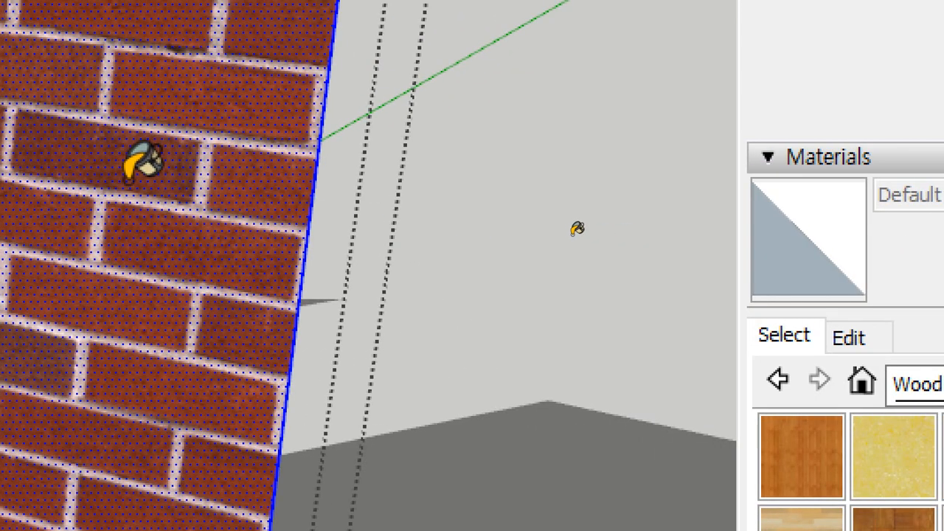
pyautogui.click(272, 235)
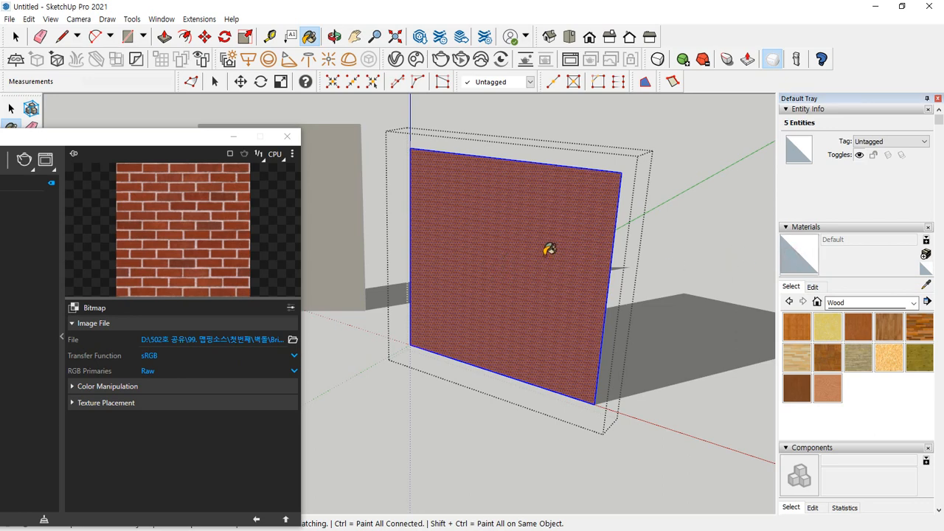
pyautogui.press('space')
pyautogui.click(706, 263)
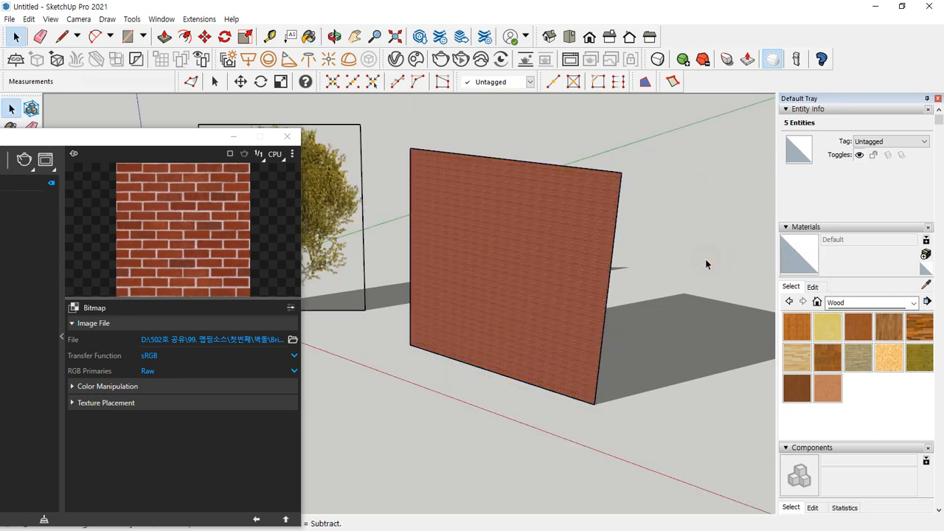
# Enlarge the Generic#4 brick texture by trying widths of 1200 mm and 3000 mm, settling on 4000 mm
pyautogui.click(212, 255)
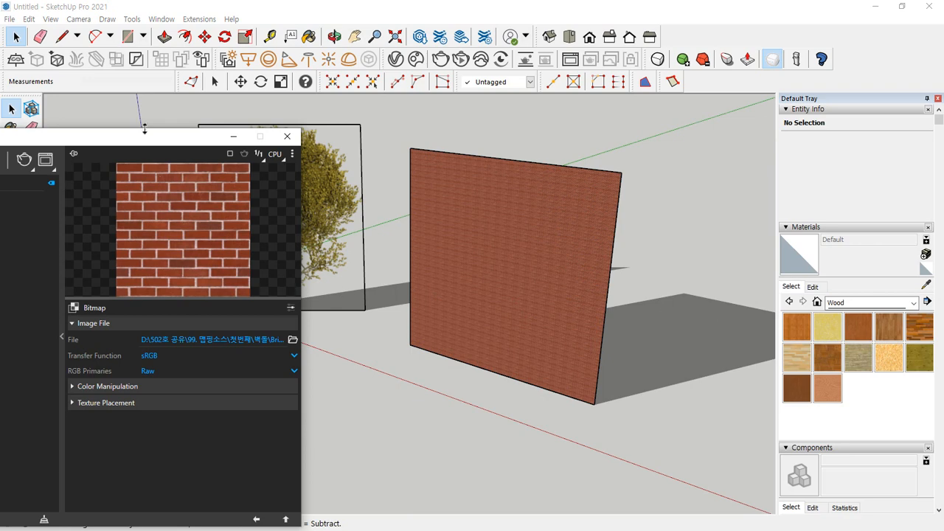
pyautogui.moveTo(143, 132); pyautogui.dragTo(172, 80)
pyautogui.click(316, 466)
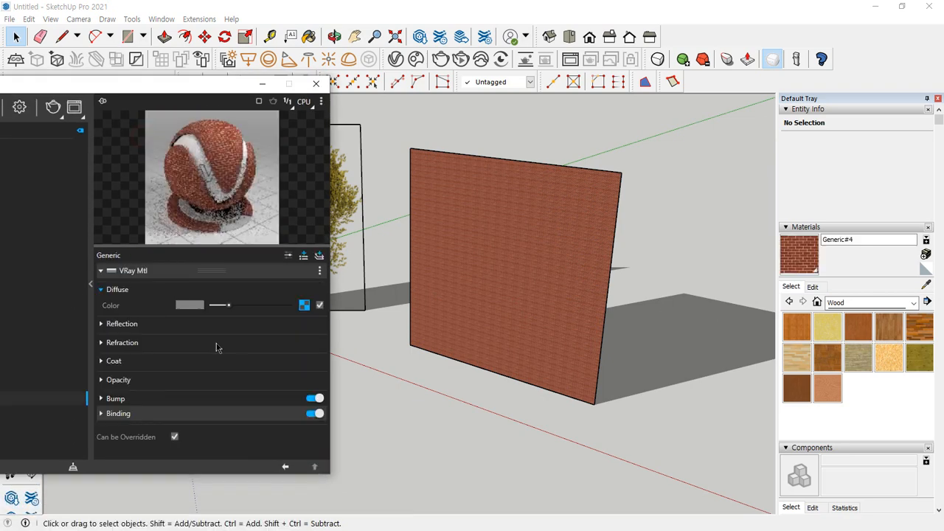
pyautogui.click(788, 258)
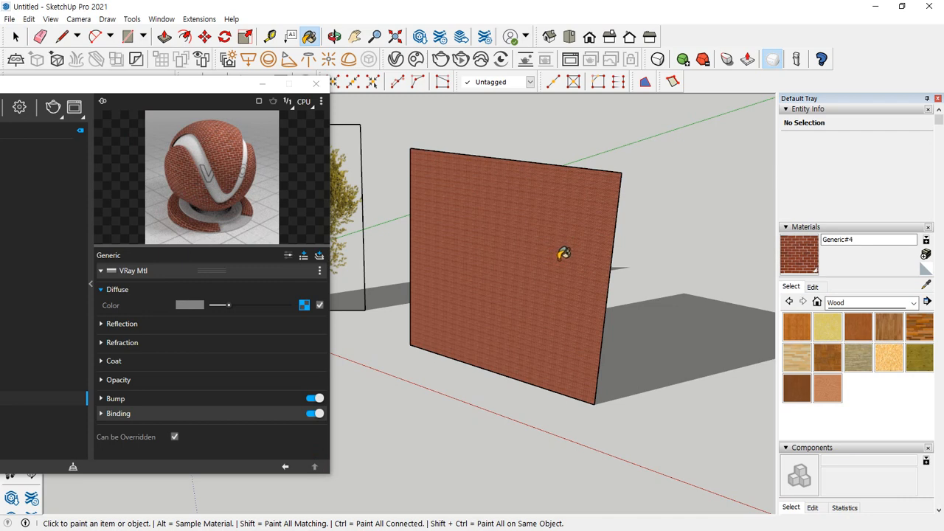
pyautogui.press('space')
pyautogui.click(812, 287)
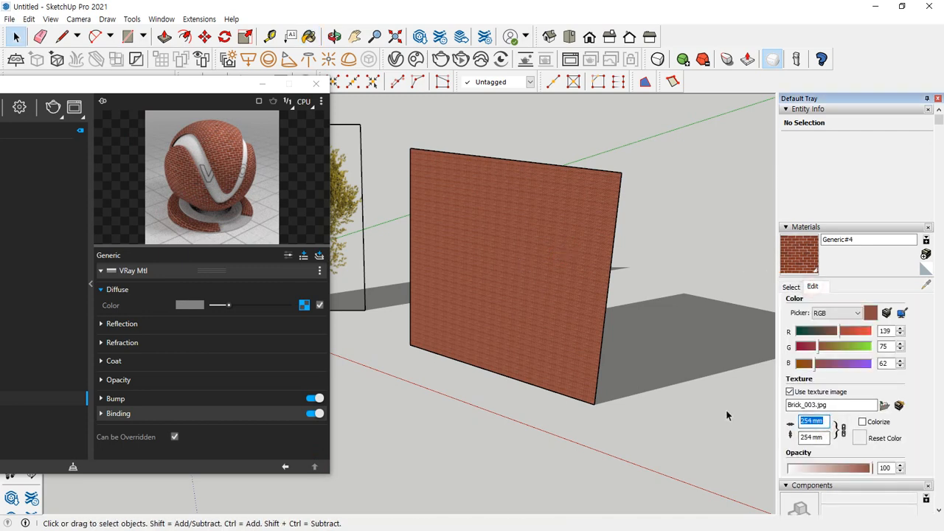
pyautogui.write('1200')
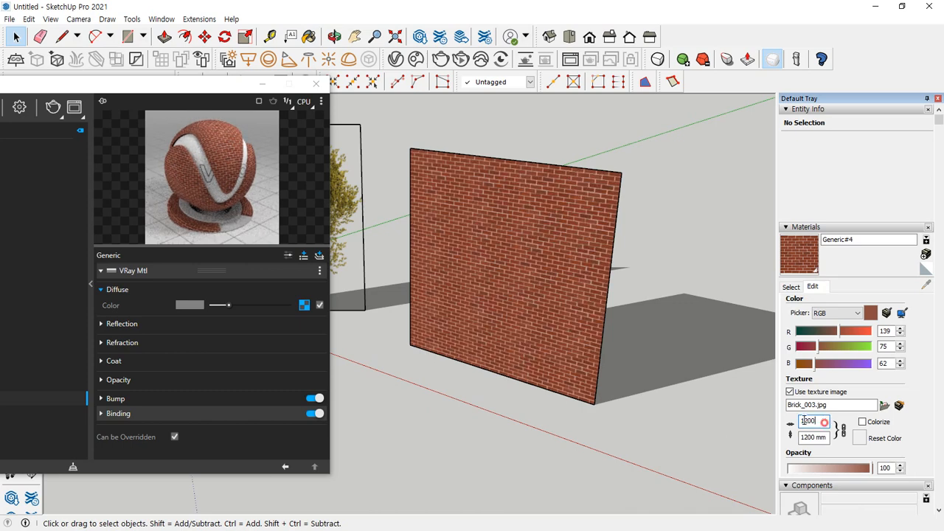
pyautogui.doubleClick(806, 421)
pyautogui.write('3000')
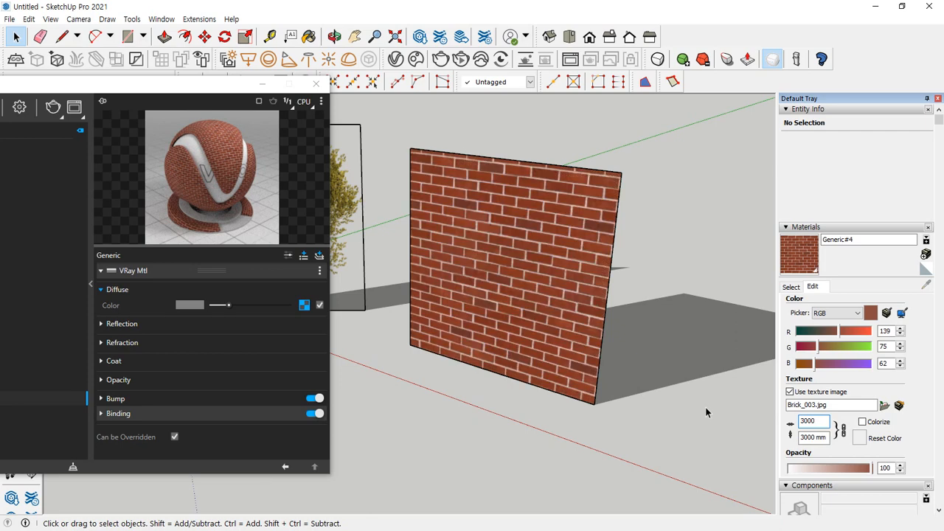
pyautogui.doubleClick(807, 421)
pyautogui.write('4000')
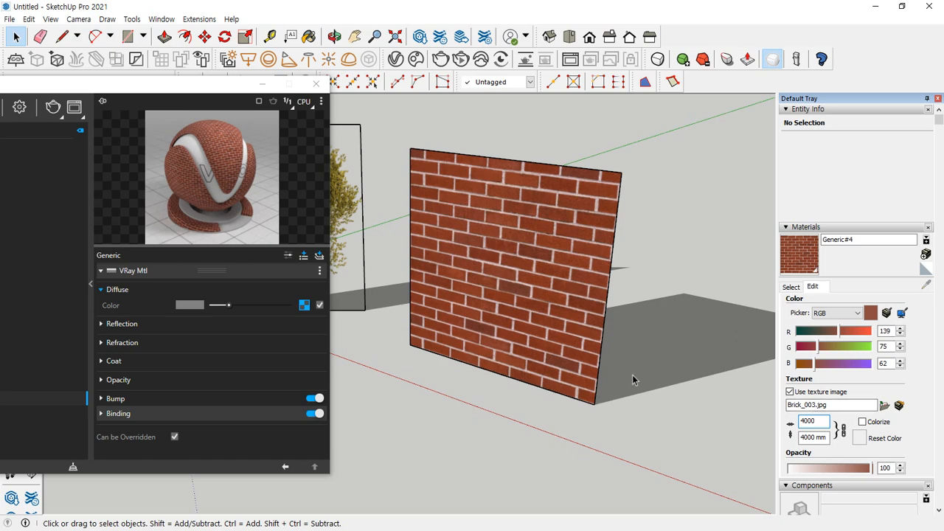
# Inspect the face's own material inside the wall group, then leave the group and select it as a whole
pyautogui.doubleClick(480, 213)
pyautogui.click(504, 267)
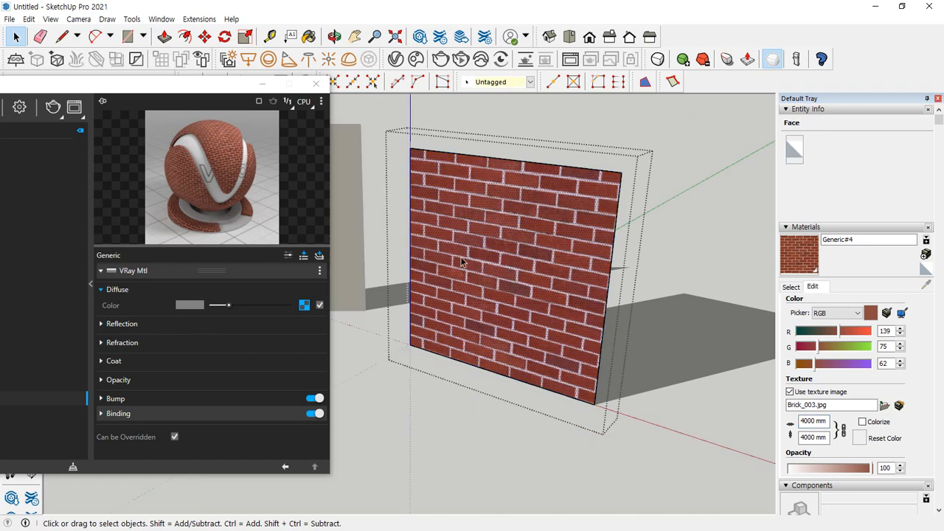
pyautogui.click(724, 255)
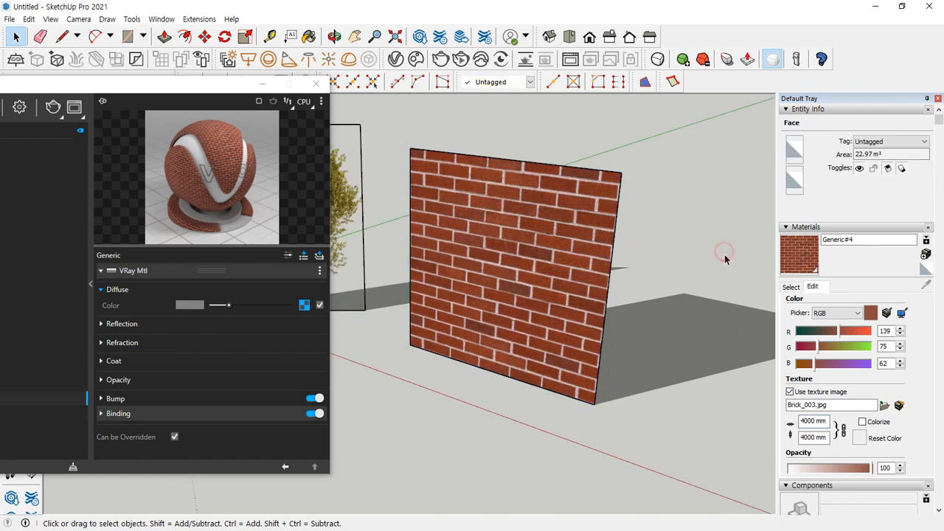
pyautogui.click(485, 332)
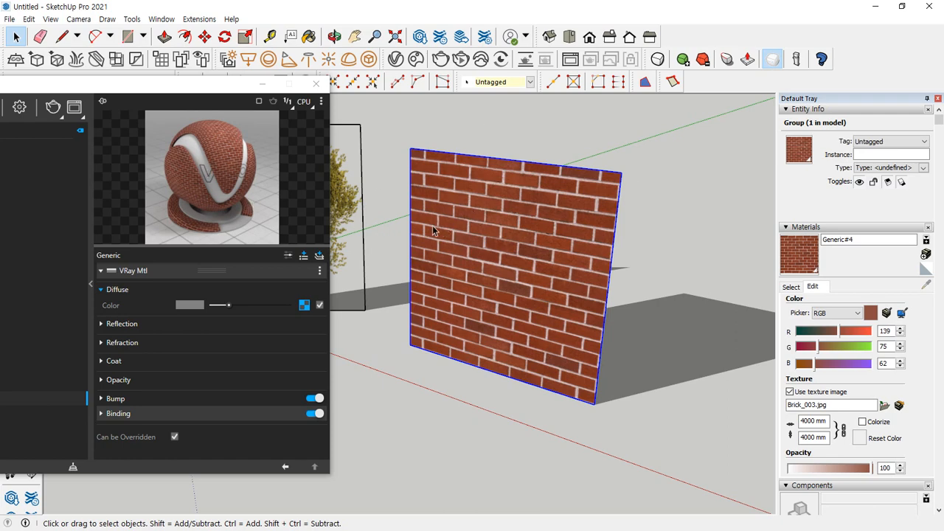
# Add a Displacement attribute to the Generic#4 V-Ray material and enable it
pyautogui.moveTo(150, 89); pyautogui.dragTo(207, 49)
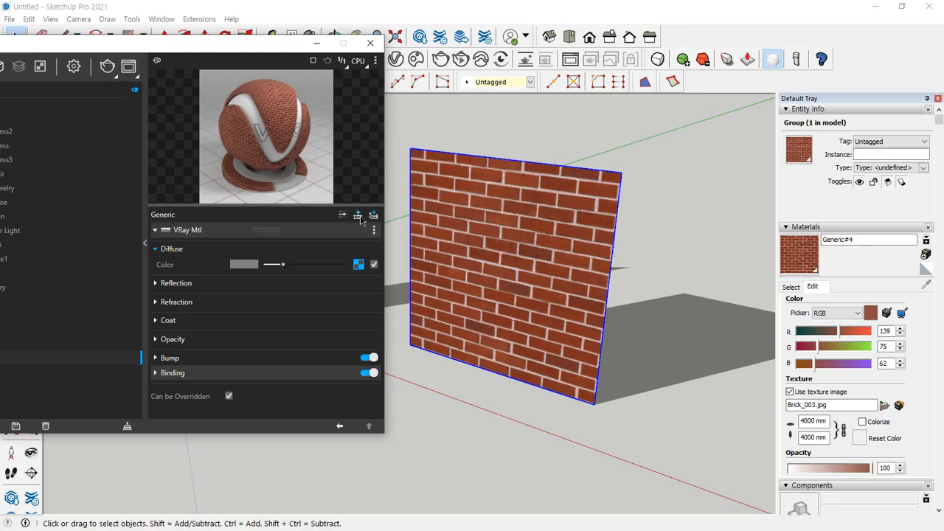
pyautogui.click(377, 198)
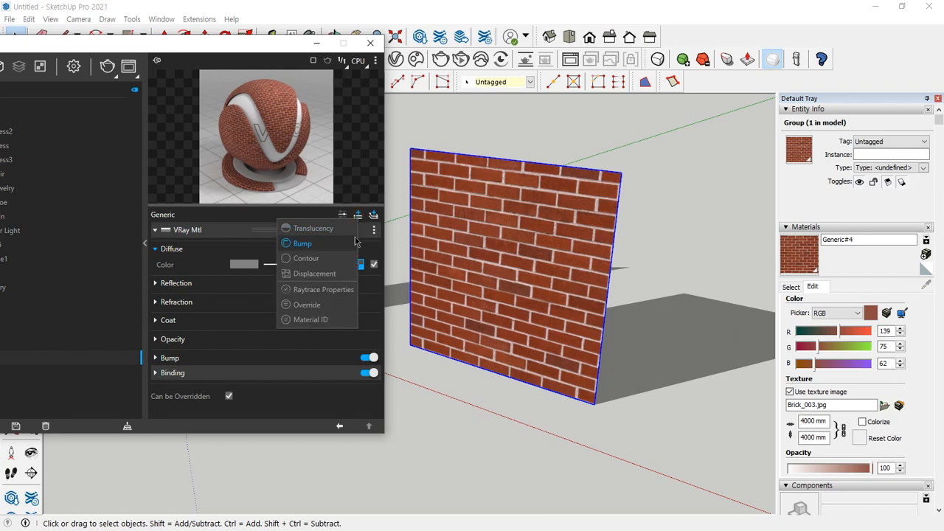
pyautogui.click(341, 274)
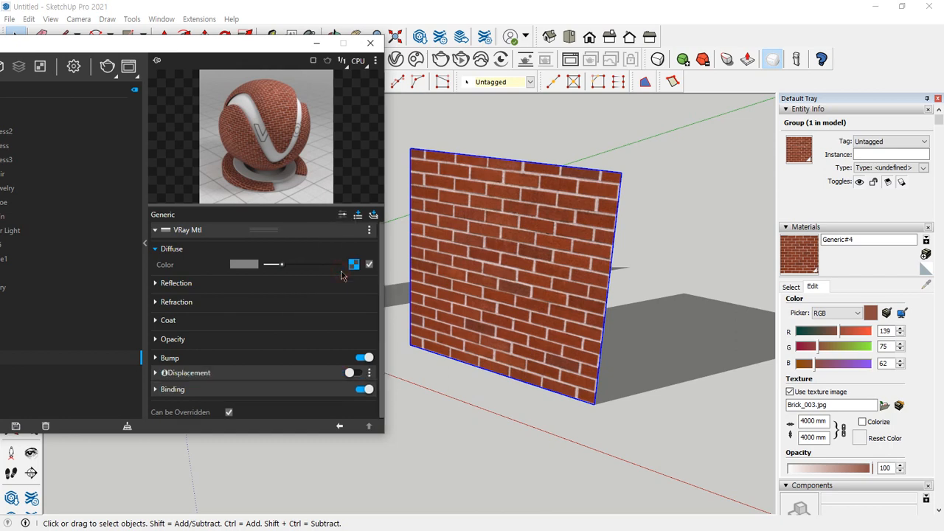
pyautogui.click(189, 373)
pyautogui.scroll(-4, 159, 381)
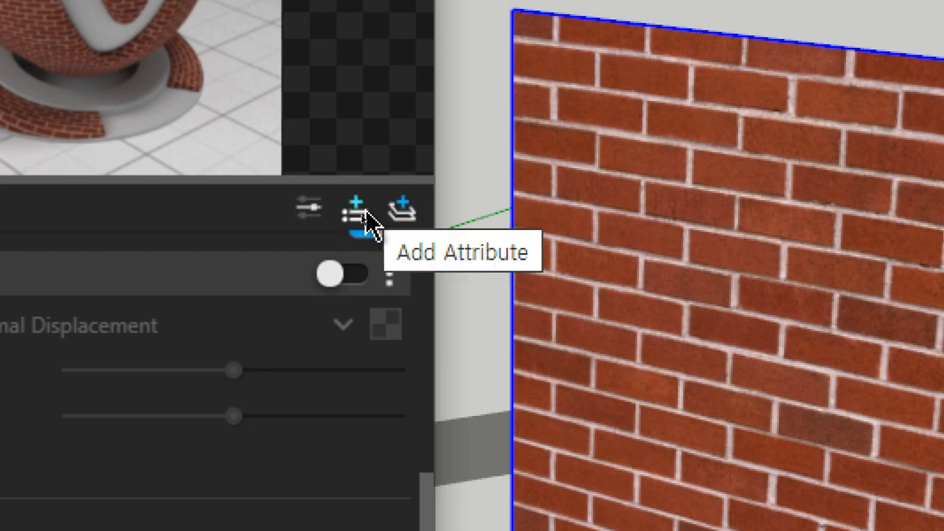
pyautogui.click(356, 213)
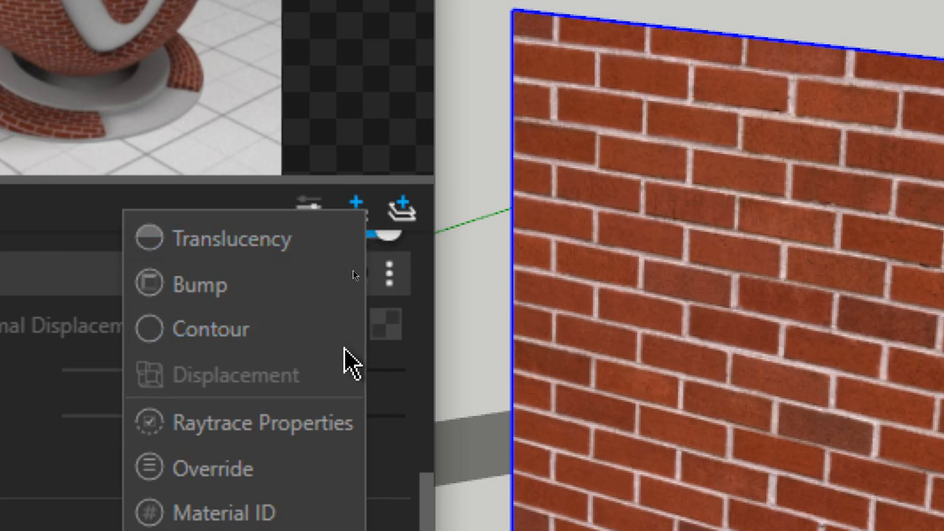
pyautogui.click(312, 382)
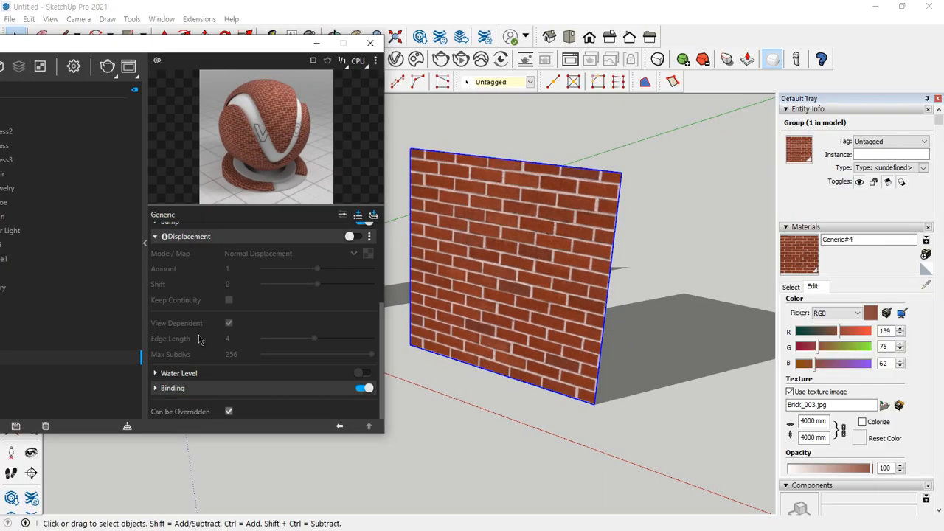
pyautogui.click(356, 237)
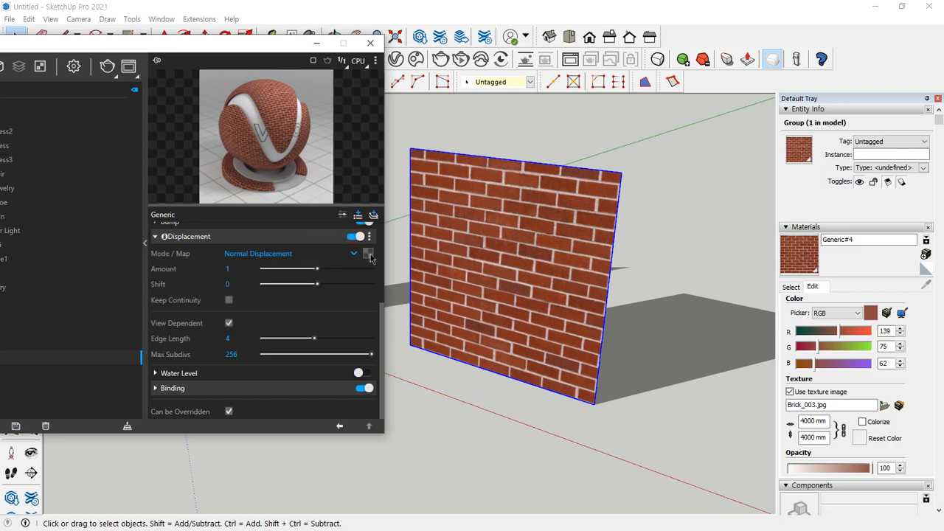
# Load Brick_003_bump.jpg as the Bitmap for the displacement map, then render the wall to check it and close the frame buffer
pyautogui.click(370, 255)
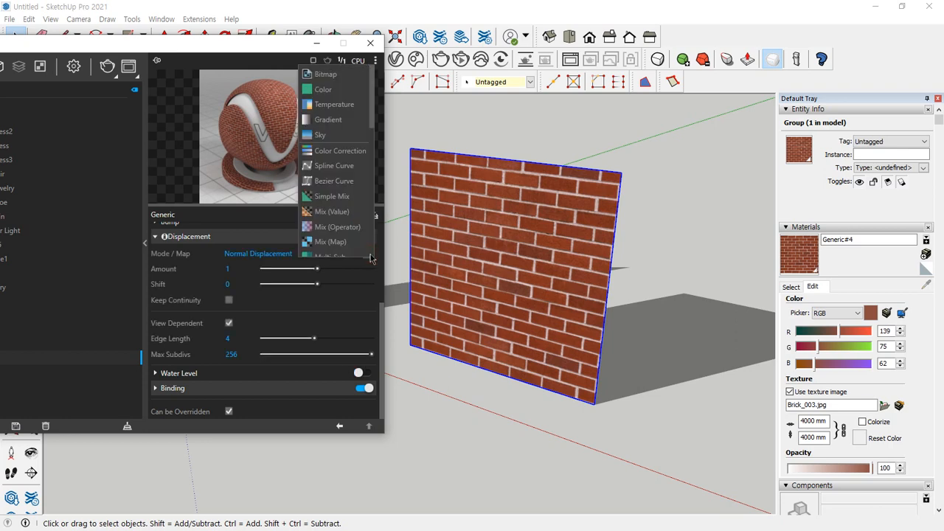
pyautogui.click(331, 82)
pyautogui.click(404, 155)
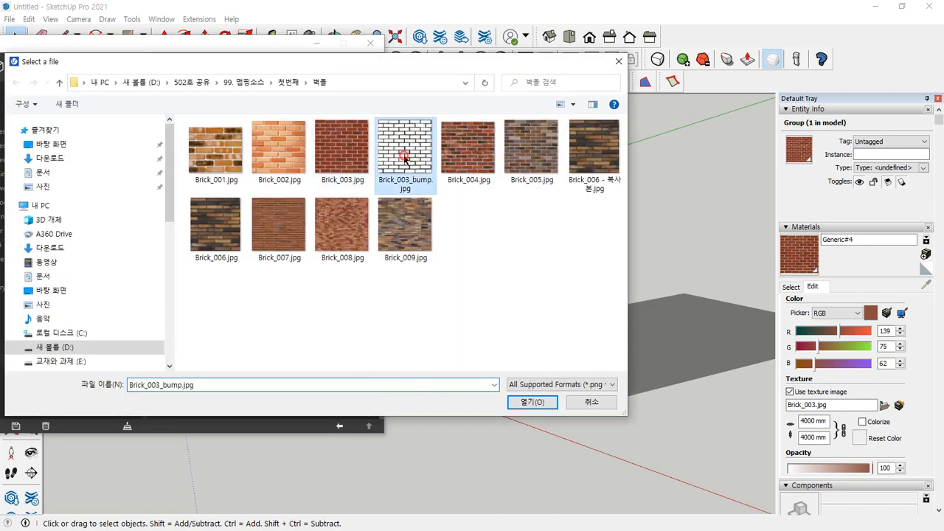
pyautogui.click(528, 402)
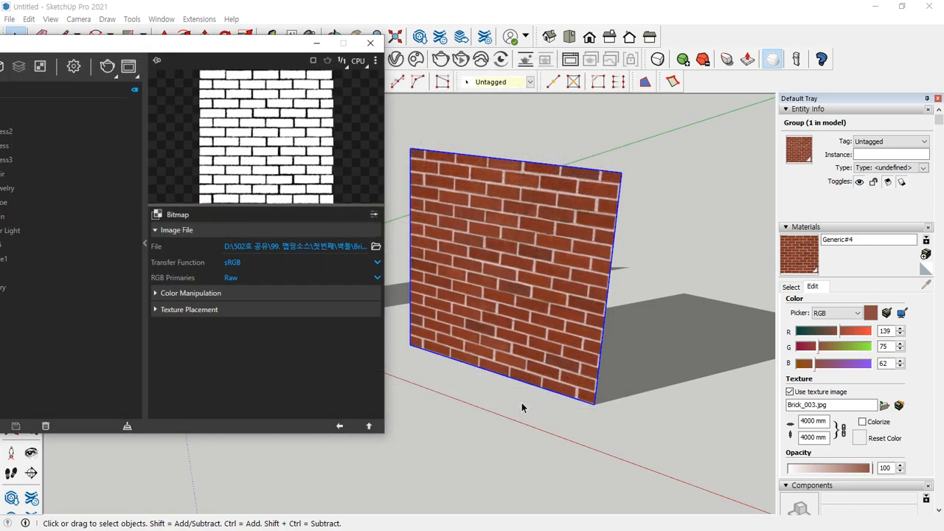
pyautogui.click(368, 427)
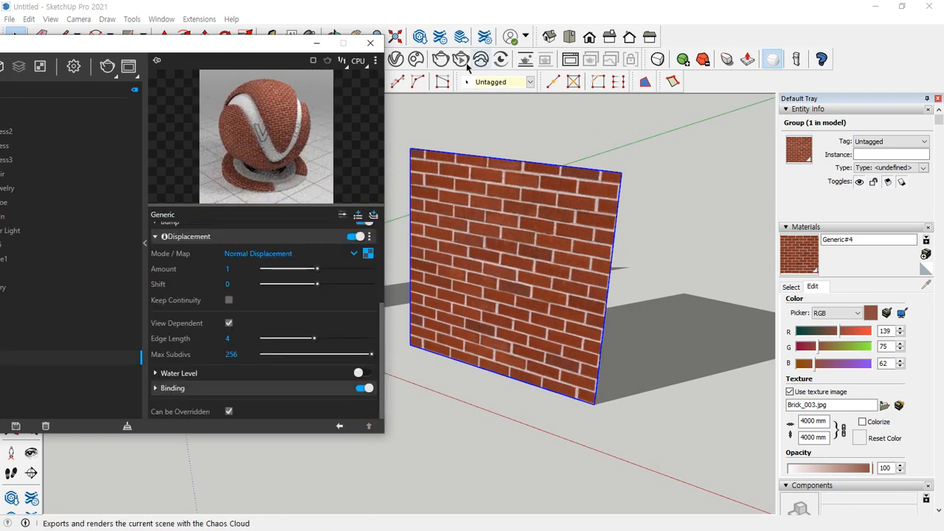
pyautogui.click(441, 59)
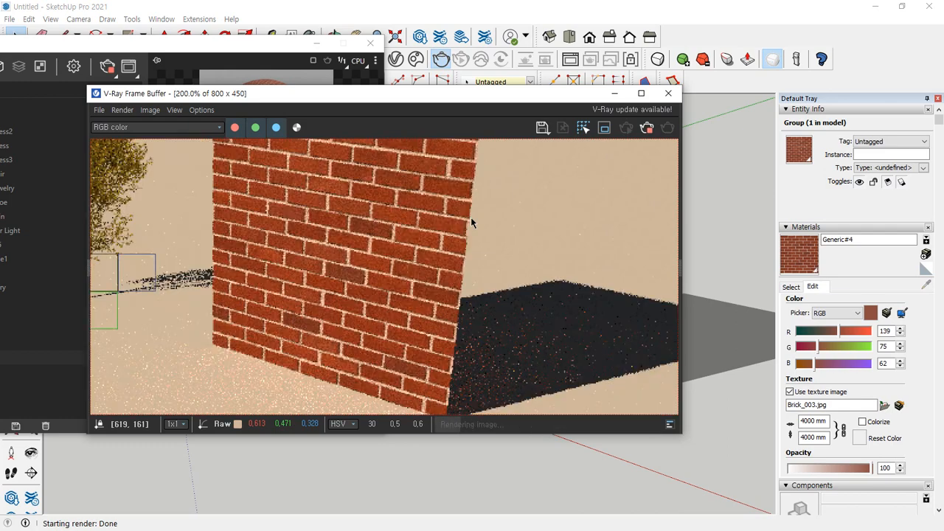
pyautogui.click(668, 94)
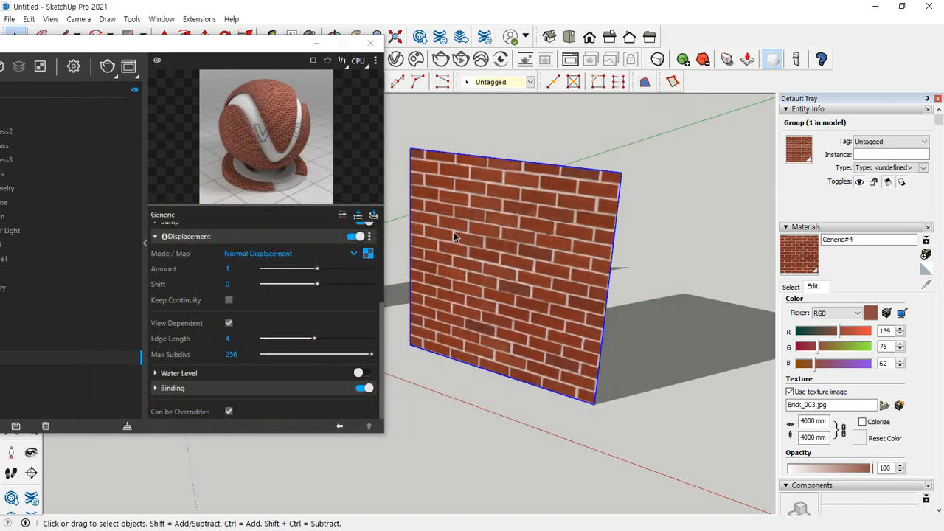
# Delete the brick wall group and draw a new upright rectangle in its place
pyautogui.press('Delete')
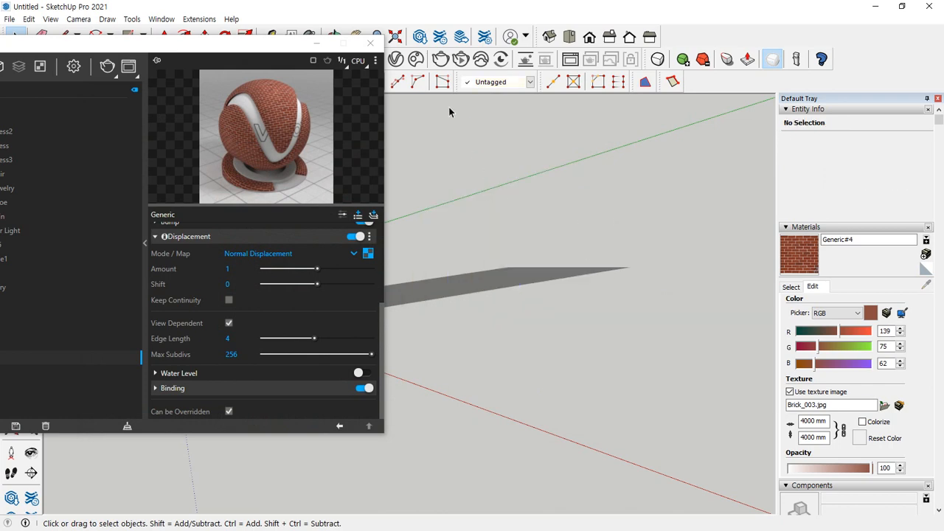
pyautogui.press('r')
pyautogui.click(491, 385)
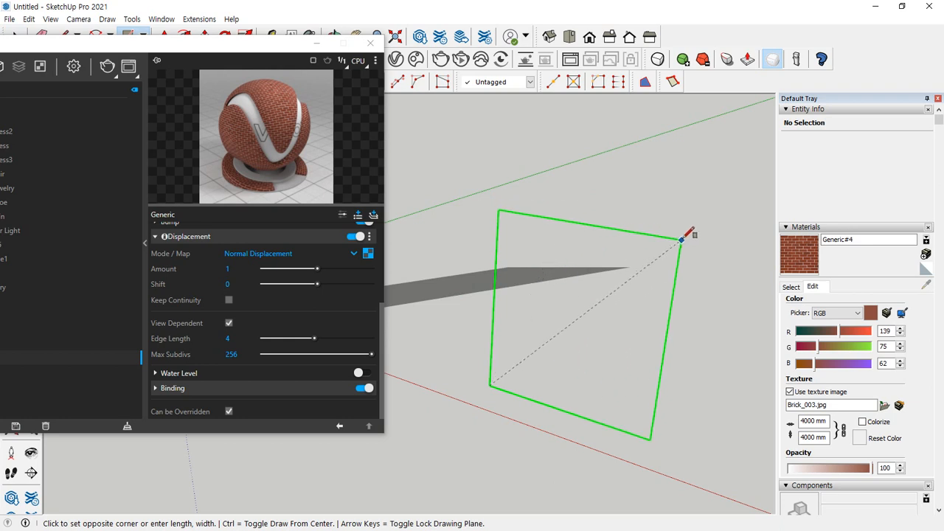
pyautogui.click(708, 215)
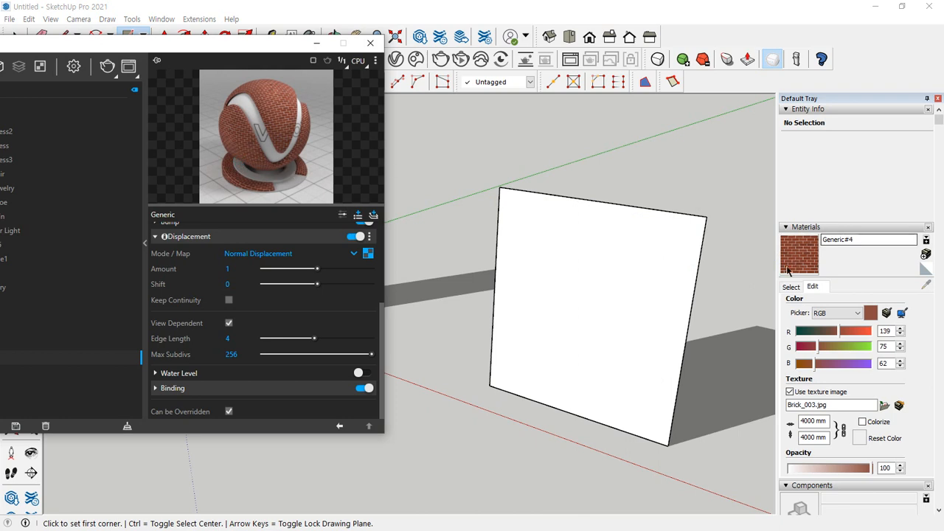
# Try painting the new rectangle's ungrouped face with Generic#4, then undo the paint
pyautogui.click(817, 285)
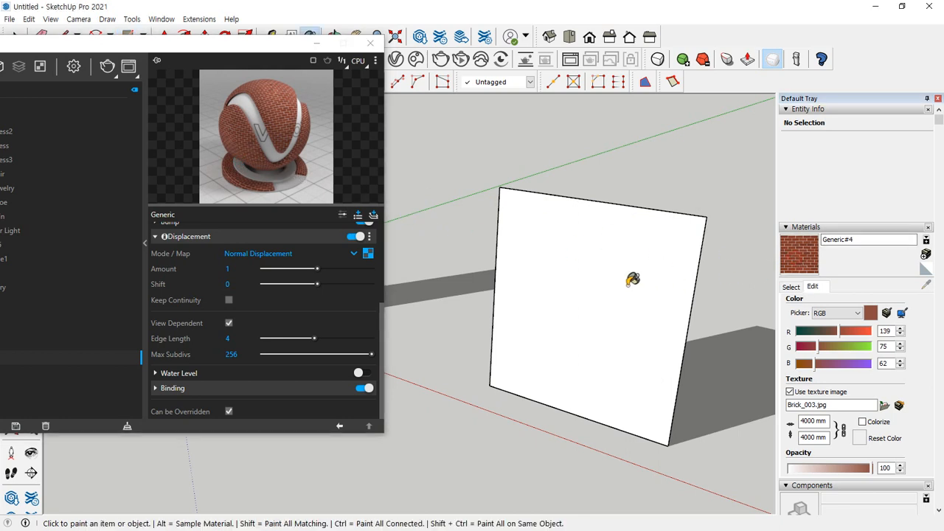
pyautogui.click(630, 278)
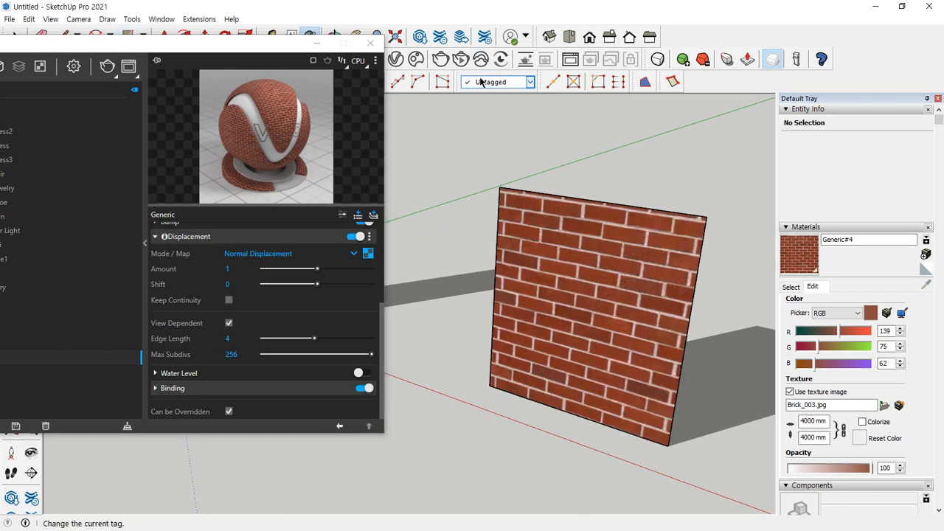
pyautogui.press('space')
pyautogui.hotkey('ctrl', 'z')
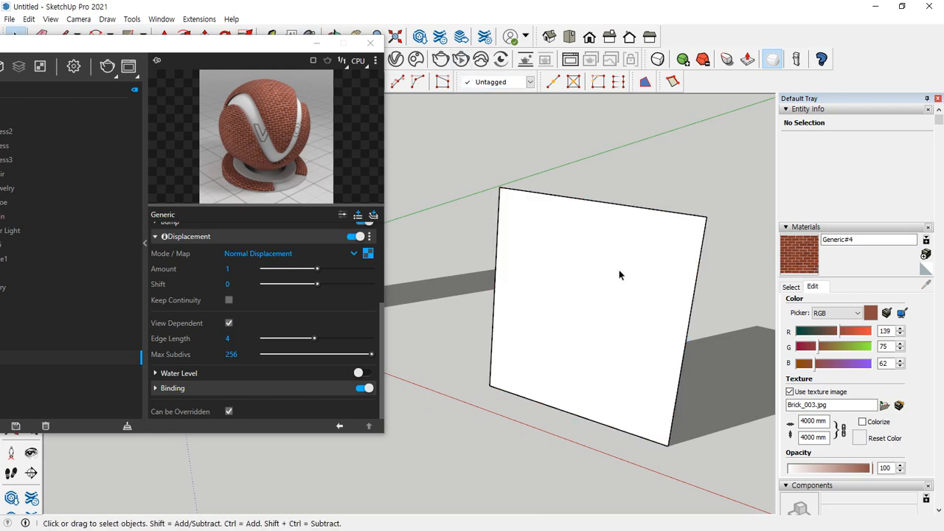
# Select the new rectangle's face together with its edges and make them a group
pyautogui.doubleClick(609, 269)
pyautogui.rightClick(605, 267)
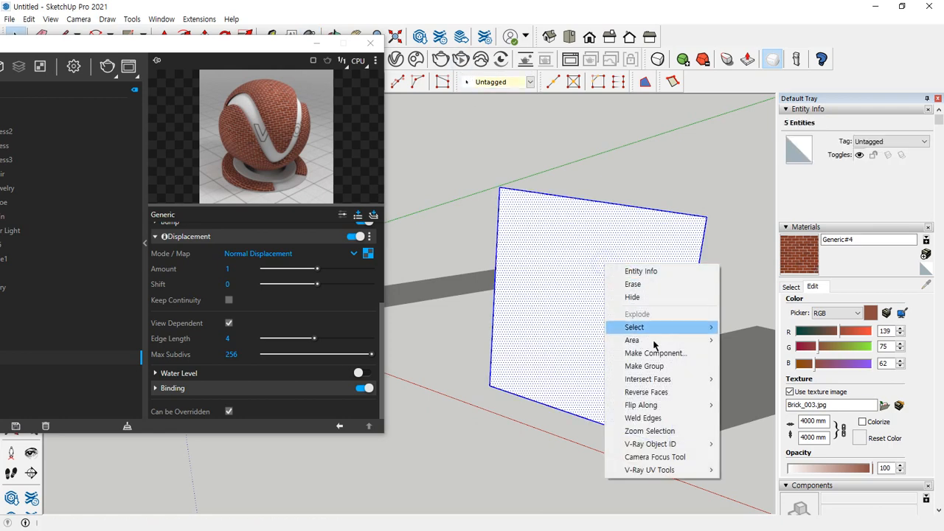
pyautogui.click(643, 365)
# Paint the closed wall group with Generic#4 and render it to check the displacement
pyautogui.press('b')
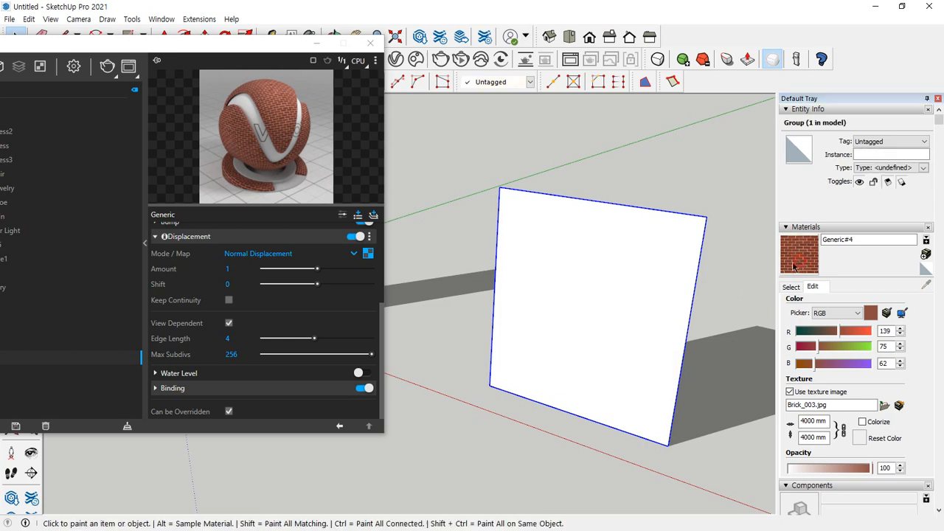
pyautogui.click(609, 267)
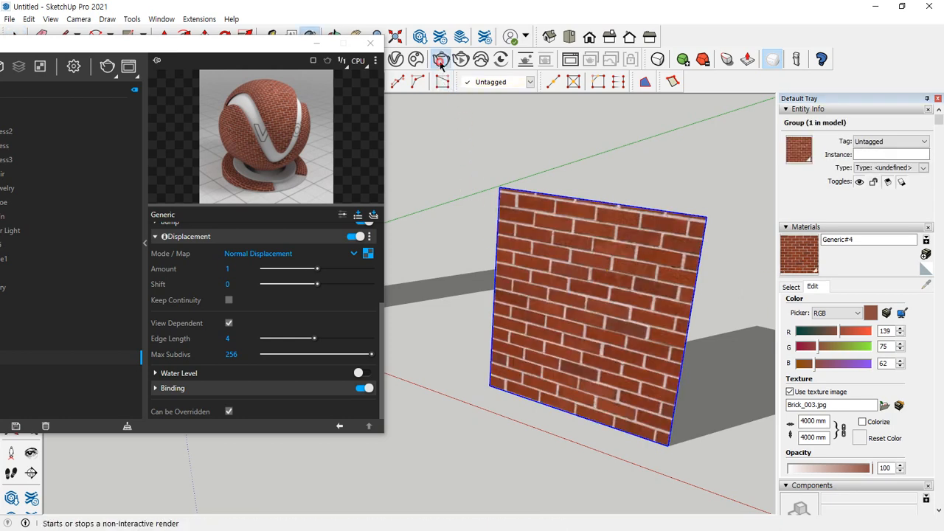
pyautogui.click(441, 59)
pyautogui.scroll(1, 590, 257)
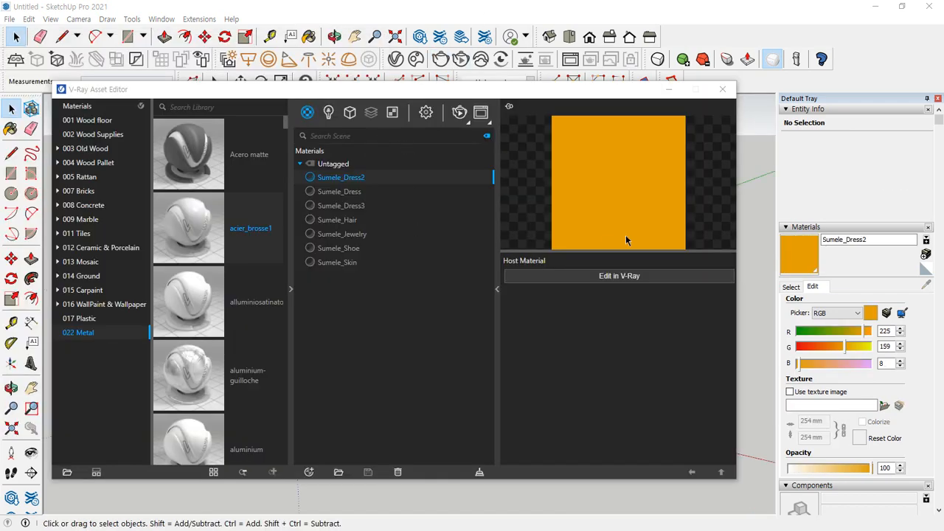
# Move the V-Ray Asset Editor out of the way and draw an upright rectangle about 2097 × 2018 mm beside the figure
pyautogui.moveTo(524, 94); pyautogui.dragTo(0, 177)
pyautogui.click(463, 323)
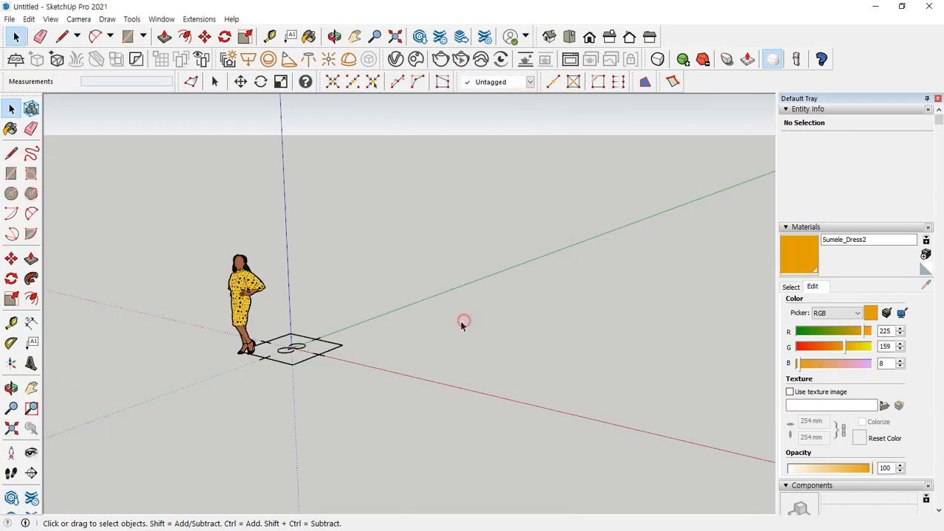
pyautogui.press('r')
pyautogui.click(409, 363)
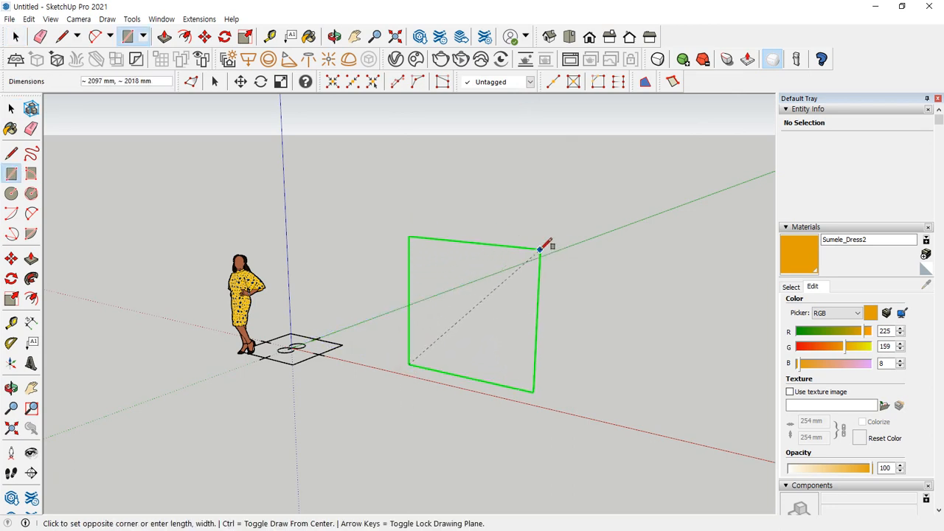
pyautogui.click(541, 249)
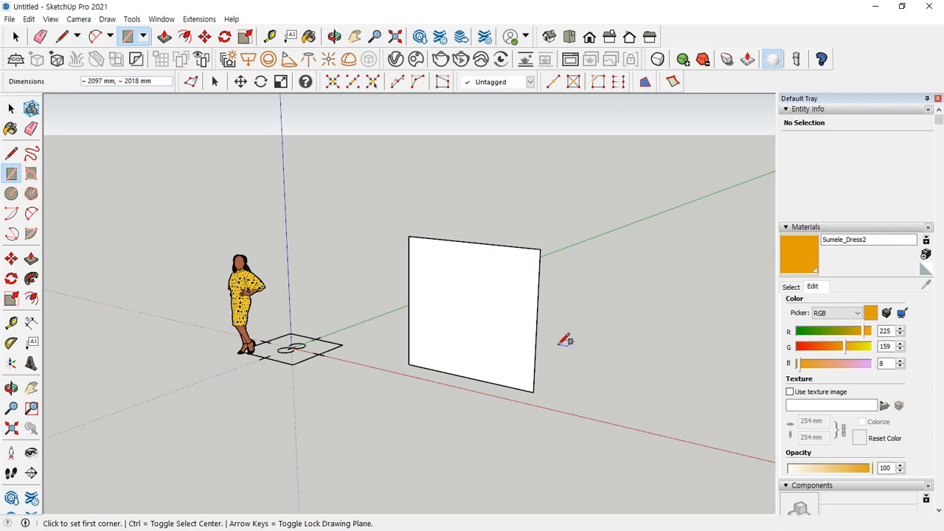
# Turn the upright rectangle's face and edges into a group
pyautogui.moveTo(558, 318); pyautogui.dragTo(403, 276, button='middle')
pyautogui.press('space')
pyautogui.moveTo(280, 327)
pyautogui.mouseDown()
pyautogui.moveTo(521, 264)
pyautogui.moveTo(340, 317)
pyautogui.mouseUp()
pyautogui.press('Escape')
pyautogui.doubleClick(384, 251)
pyautogui.rightClick(384, 250)
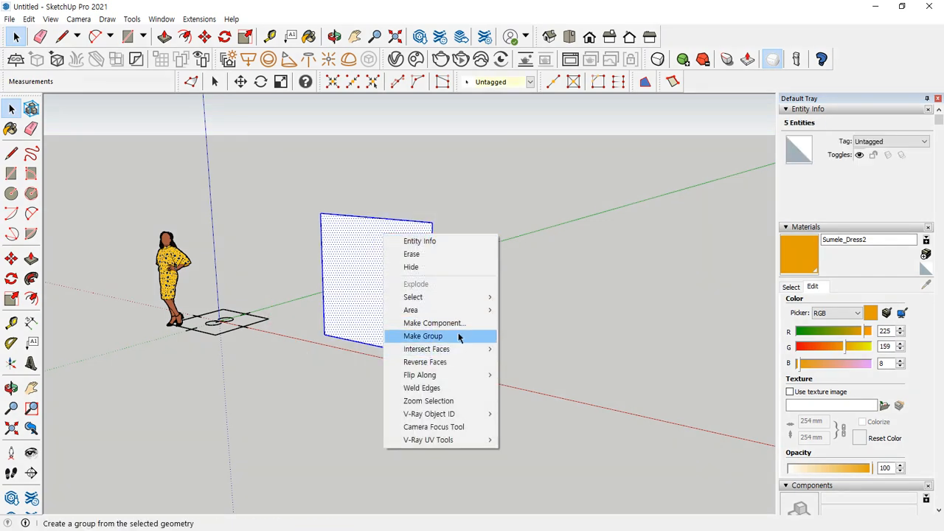
pyautogui.click(458, 336)
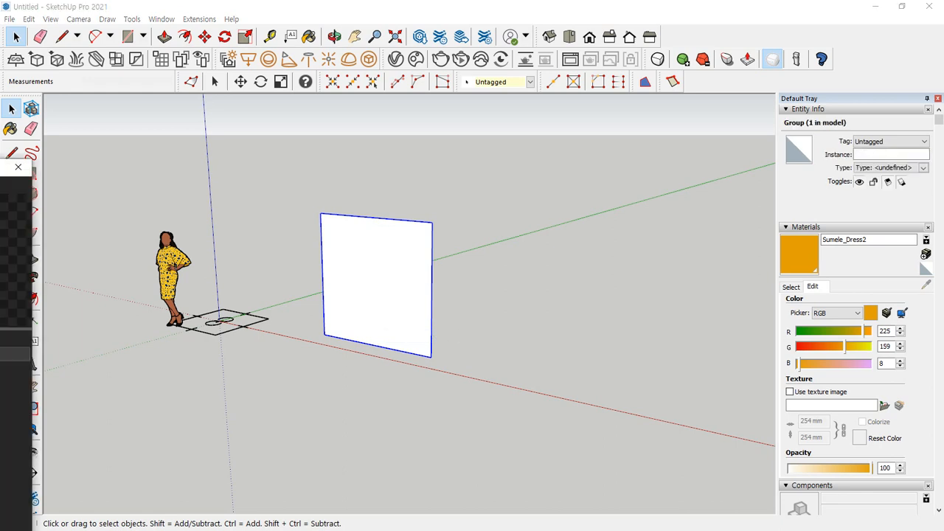
# Bring the V-Ray Asset Editor back into view and create a new Generic material
pyautogui.moveTo(124, 116); pyautogui.dragTo(328, 70)
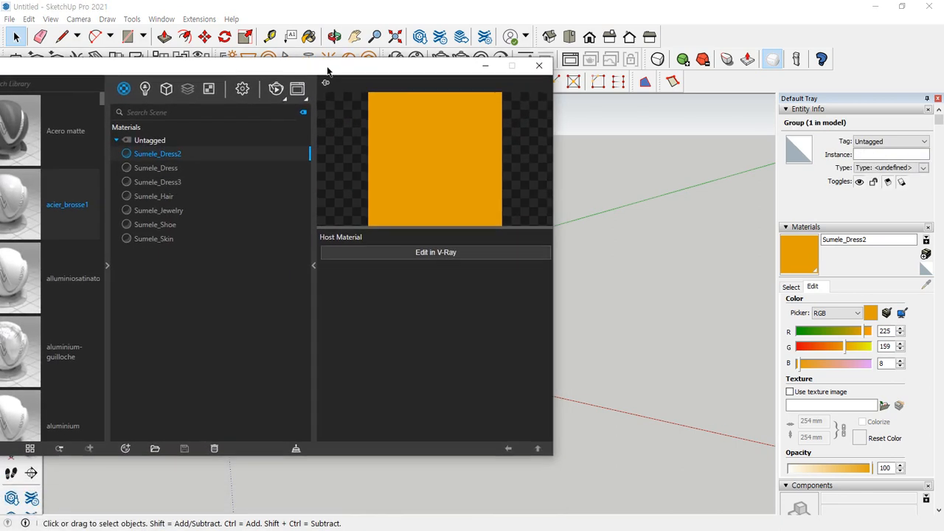
pyautogui.click(127, 449)
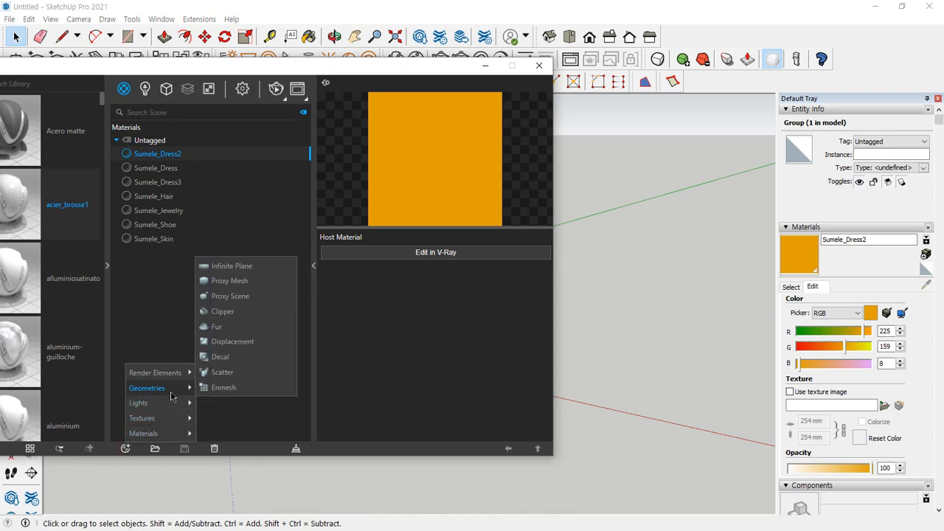
pyautogui.moveTo(167, 434)
pyautogui.click(254, 250)
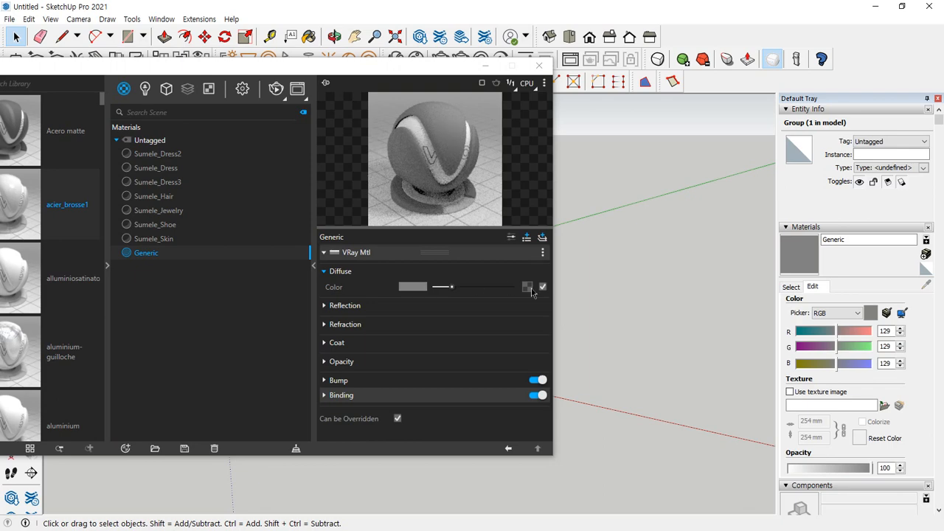
# Load Brick_003.jpg as the Bitmap for the Generic material's diffuse color and return to the material settings
pyautogui.click(528, 287)
pyautogui.click(487, 97)
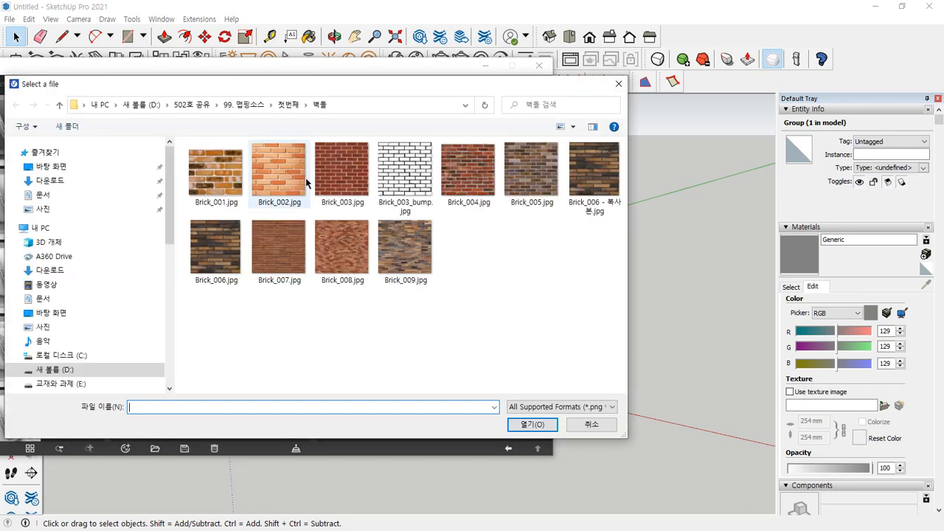
pyautogui.doubleClick(342, 171)
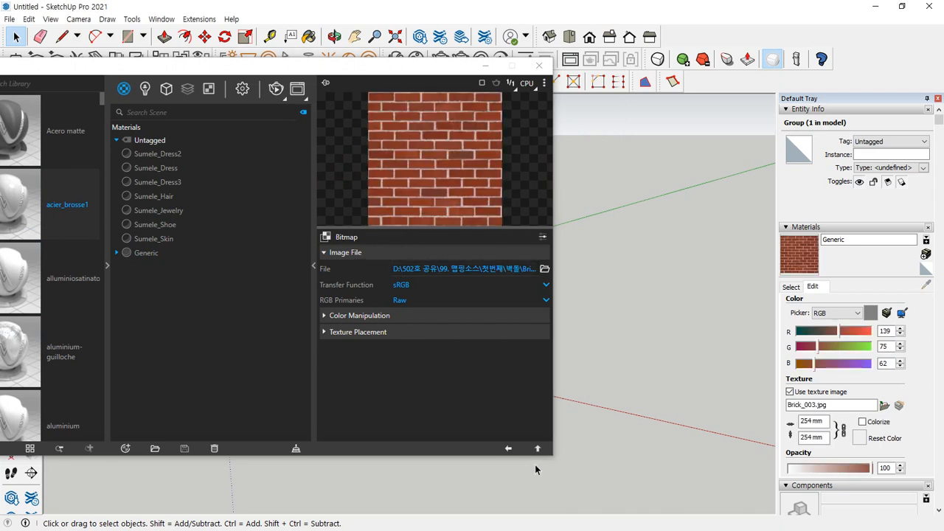
pyautogui.click(537, 448)
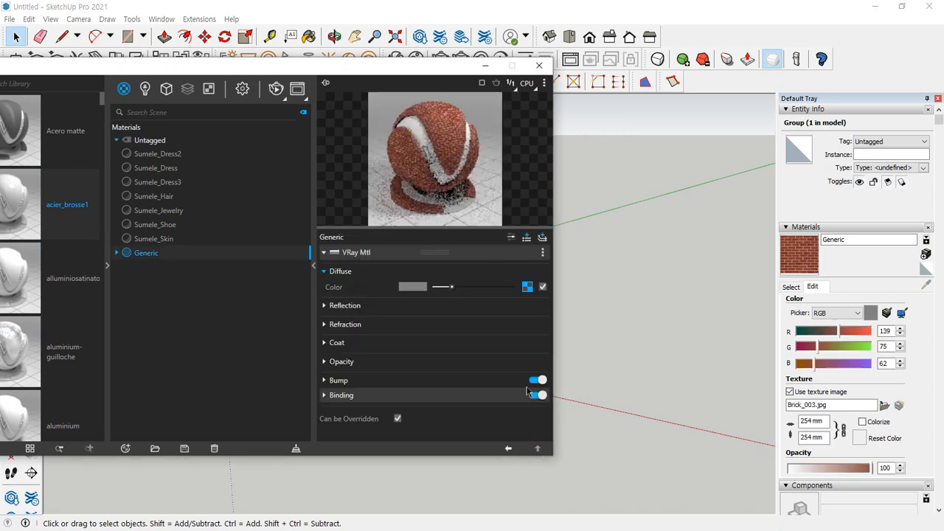
# Add a Displacement attribute to the Generic material, enabling it and turning Bump off
pyautogui.click(526, 238)
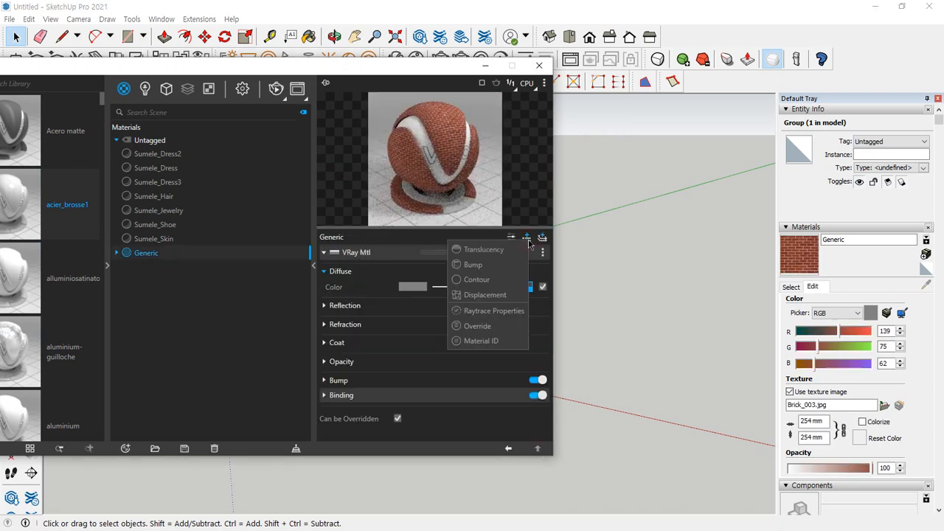
pyautogui.click(508, 296)
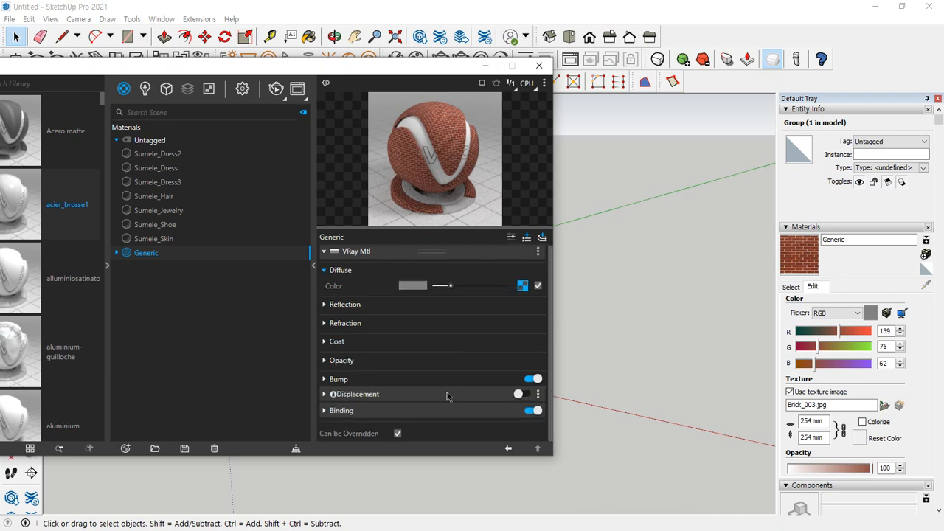
pyautogui.click(532, 379)
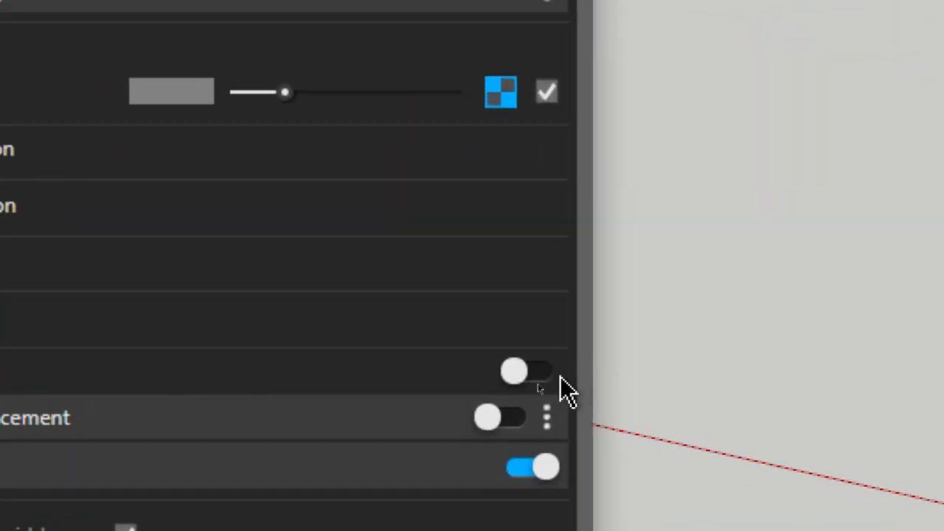
pyautogui.click(505, 419)
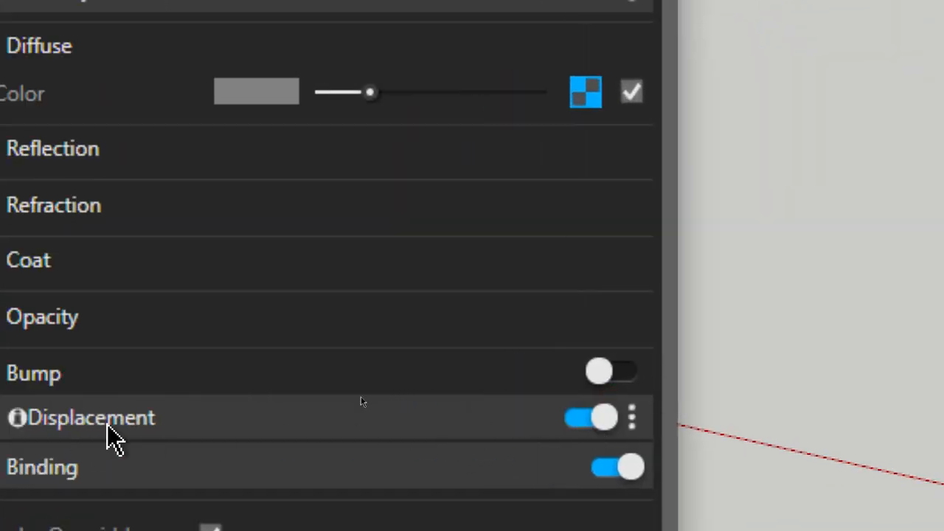
# Load Brick_003_bump.jpg as the Bitmap for the Generic material's displacement map and return to the material settings
pyautogui.click(3, 431)
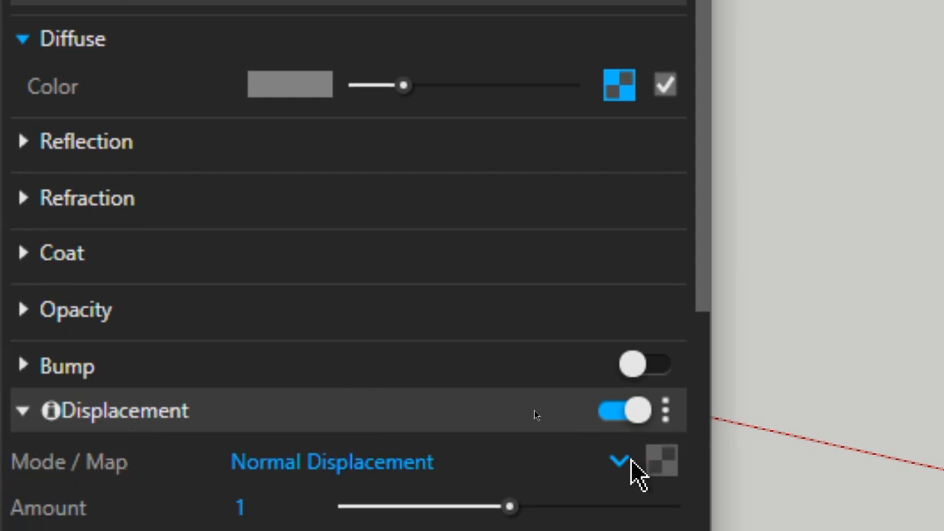
pyautogui.click(658, 466)
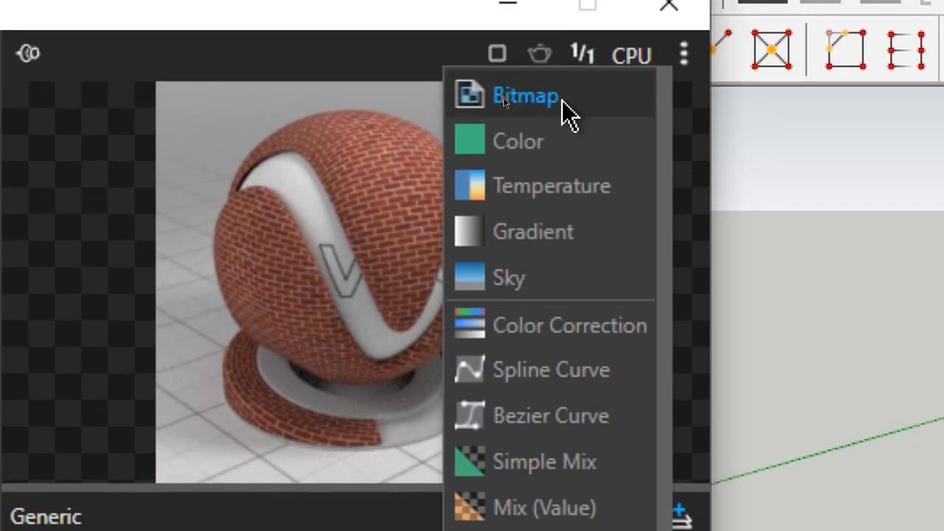
pyautogui.click(561, 95)
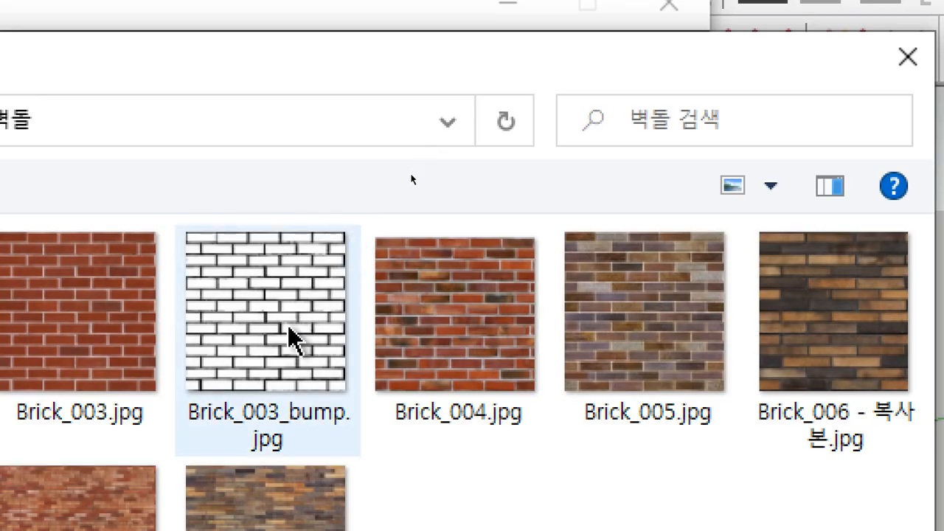
pyautogui.click(286, 331)
pyautogui.doubleClick(285, 333)
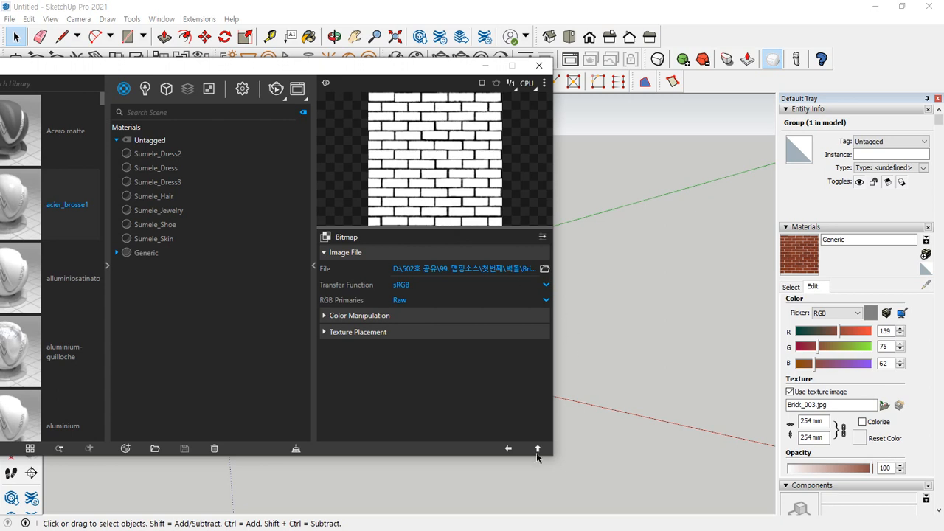
pyautogui.click(537, 451)
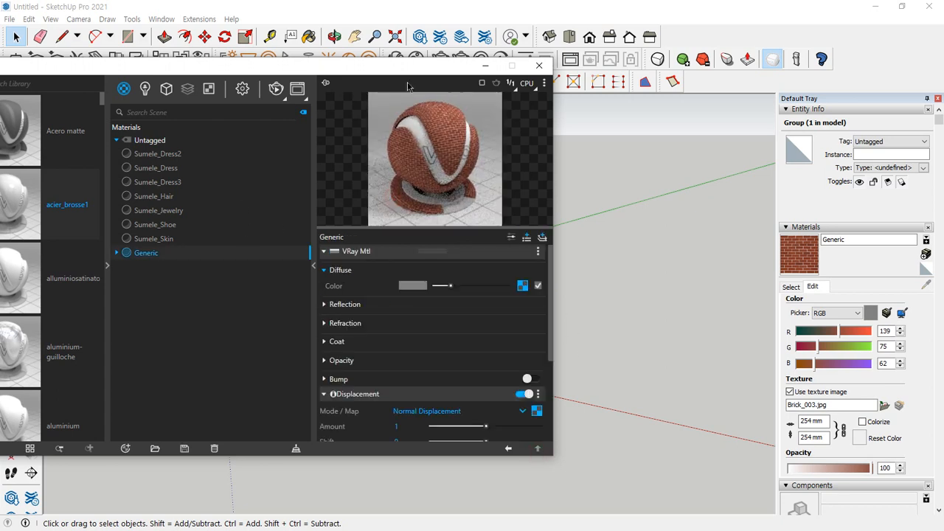
# Move the Asset Editor off the wall and paint the closed wall group with the Generic brick material
pyautogui.moveTo(405, 74); pyautogui.dragTo(167, 169)
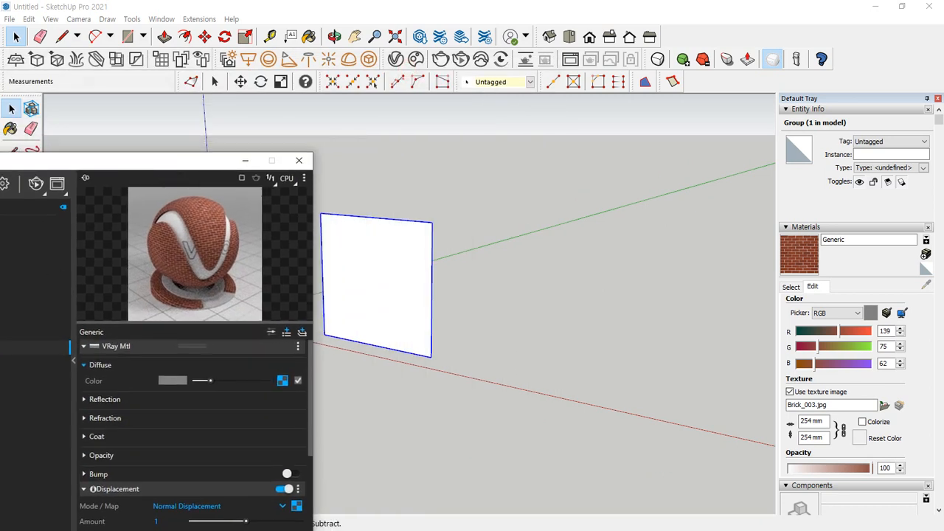
pyautogui.click(36, 331)
pyautogui.click(36, 348)
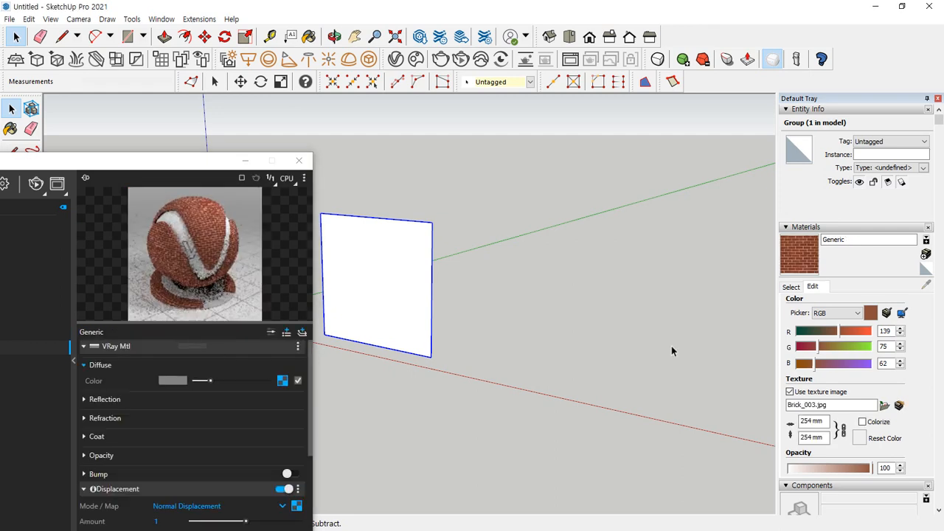
pyautogui.click(788, 264)
pyautogui.click(407, 269)
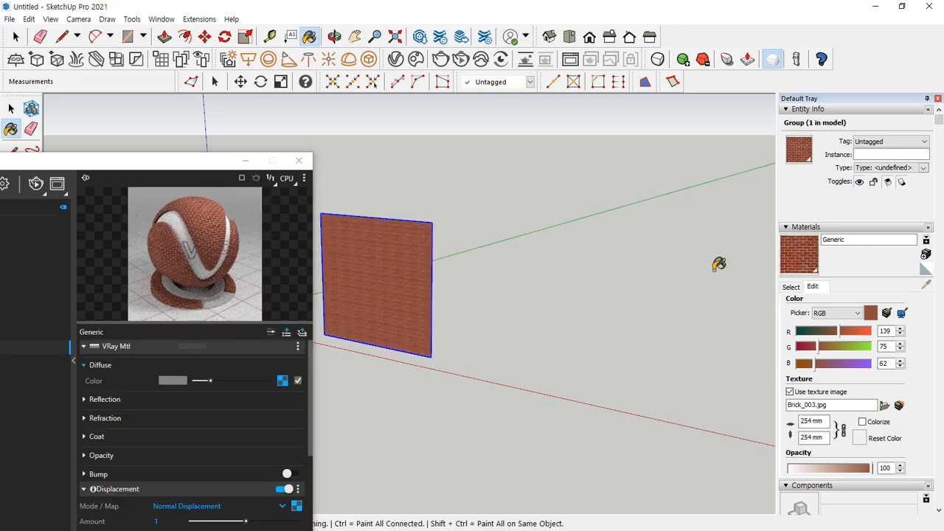
# Set the Generic material's texture size to 3000 mm
pyautogui.click(814, 287)
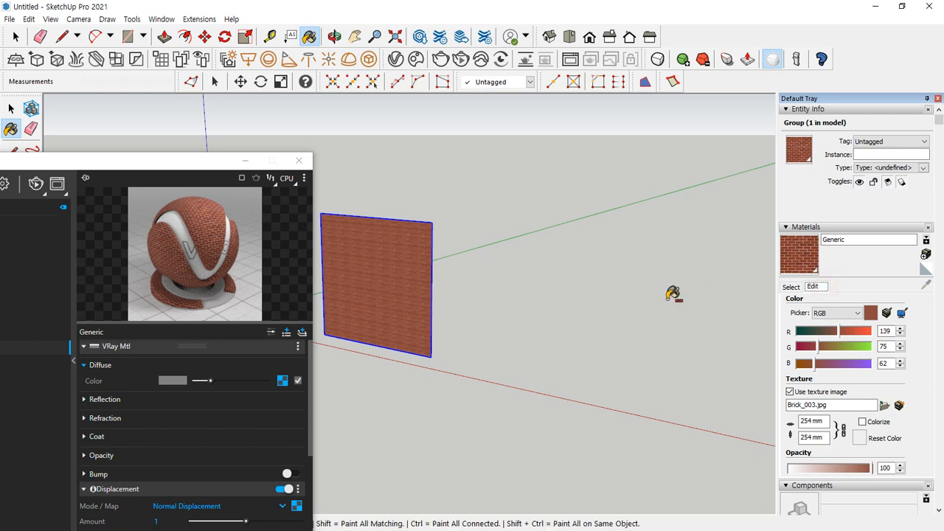
pyautogui.click(821, 422)
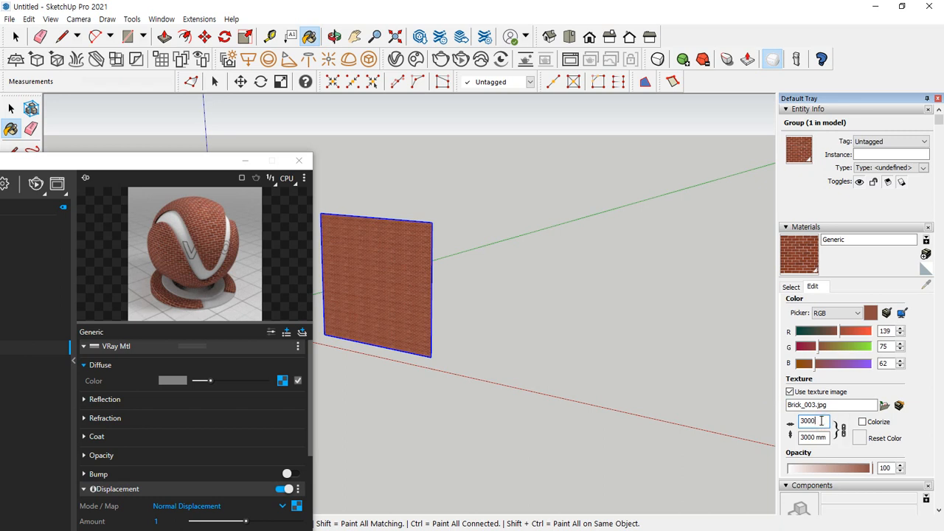
pyautogui.press('Return')
# Check the V-Ray render settings and render the brick wall group
pyautogui.moveTo(420, 302); pyautogui.dragTo(372, 302, button='middle')
pyautogui.scroll(4, 383, 284)
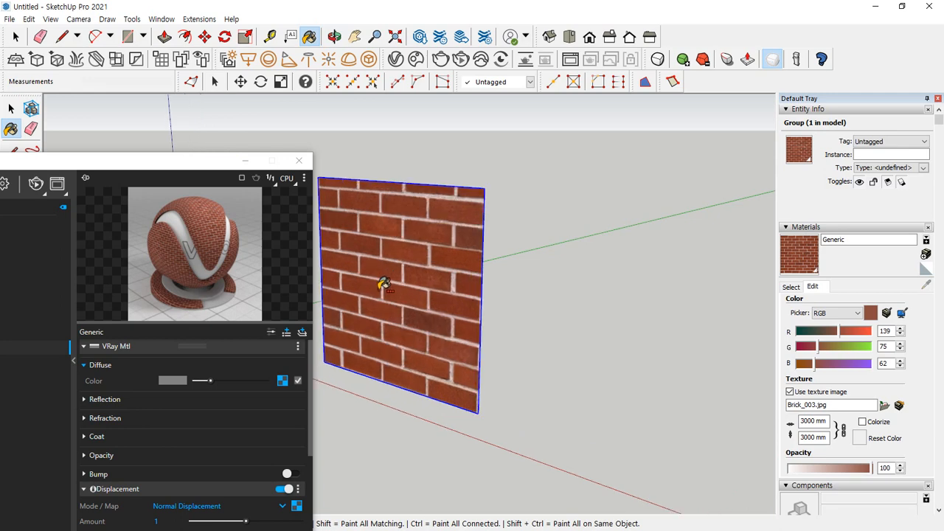
pyautogui.moveTo(611, 219); pyautogui.dragTo(588, 218, button='middle')
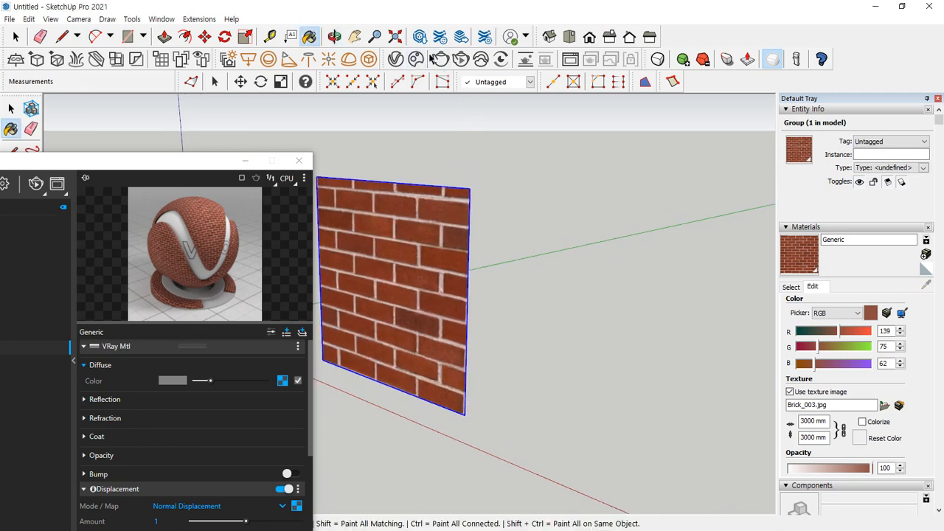
pyautogui.moveTo(158, 162); pyautogui.dragTo(521, 74)
pyautogui.click(365, 93)
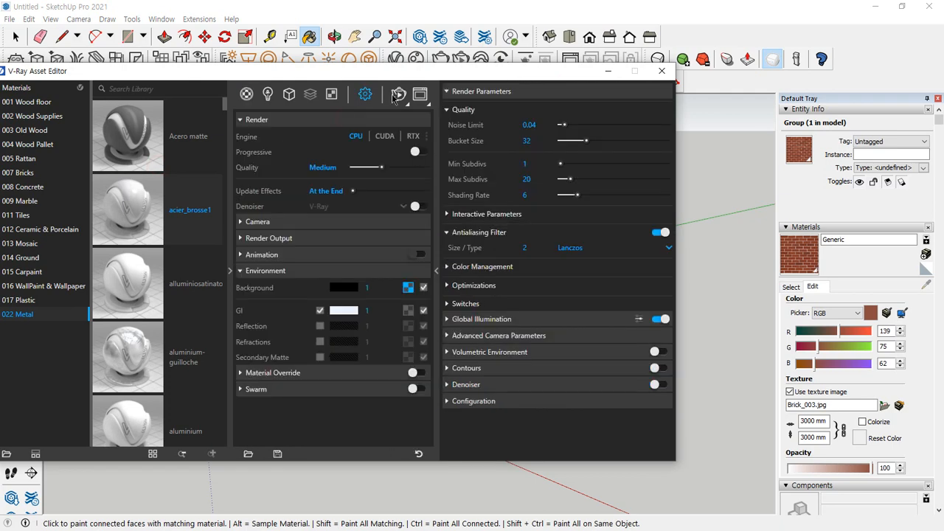
pyautogui.moveTo(446, 80); pyautogui.dragTo(407, 151)
pyautogui.click(440, 60)
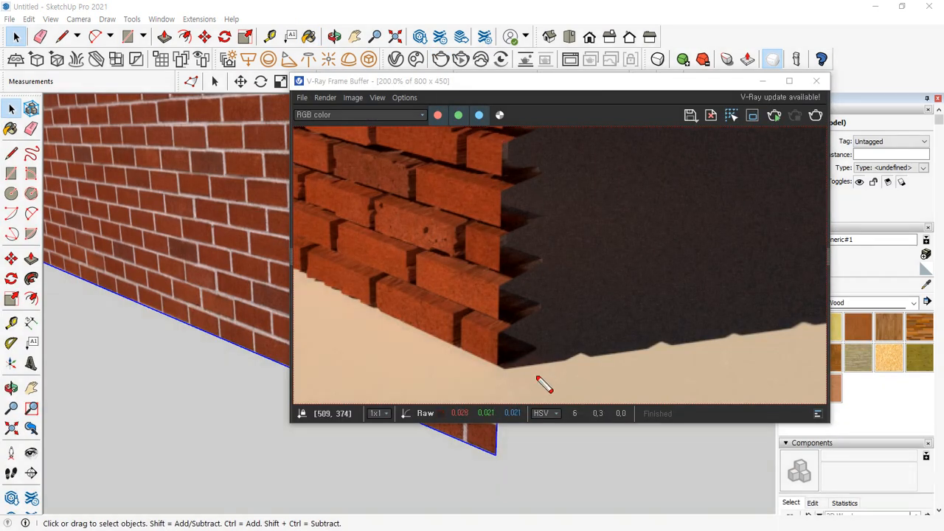
# Compare the displaced brick edge in the rendered image with the flat wall in the model
pyautogui.moveTo(542, 379)
pyautogui.mouseDown()
pyautogui.moveTo(480, 257)
pyautogui.moveTo(565, 354)
pyautogui.moveTo(525, 378)
pyautogui.mouseUp()
pyautogui.press('Escape')
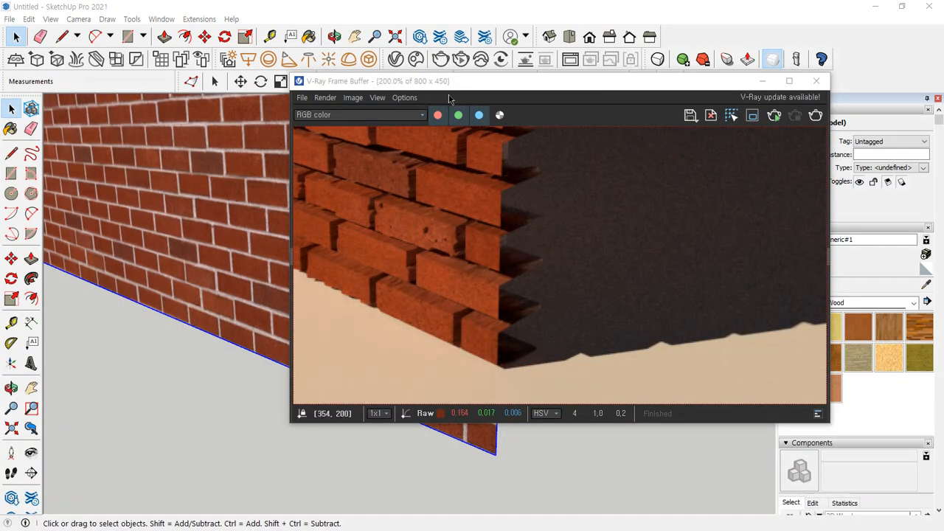
pyautogui.moveTo(450, 81)
pyautogui.mouseDown()
pyautogui.moveTo(451, 160)
pyautogui.moveTo(407, 274)
pyautogui.mouseUp()
pyautogui.moveTo(464, 275); pyautogui.dragTo(421, 28)
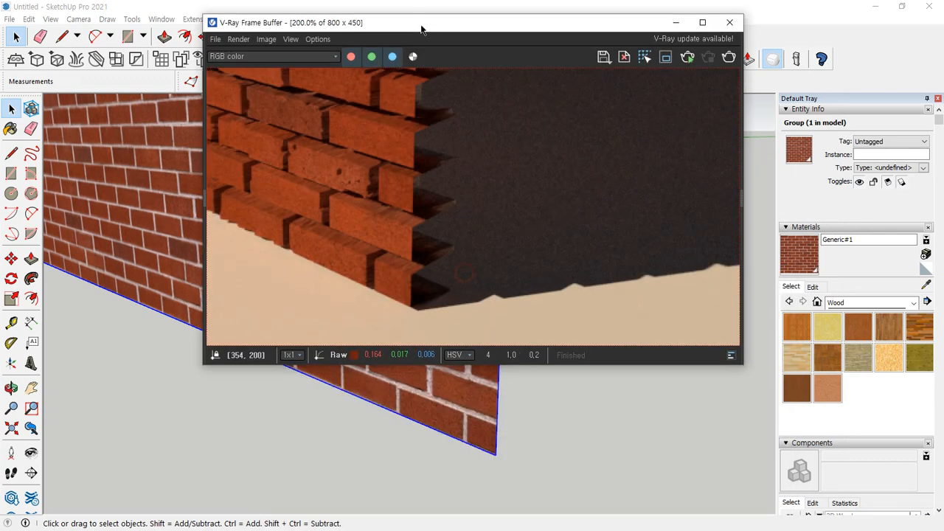
# Close the finished render, render both brick walls in one V-Ray image, and compare the large-brick wall's edge with the grouped wall
pyautogui.click(729, 22)
pyautogui.scroll(-3, 191, 232)
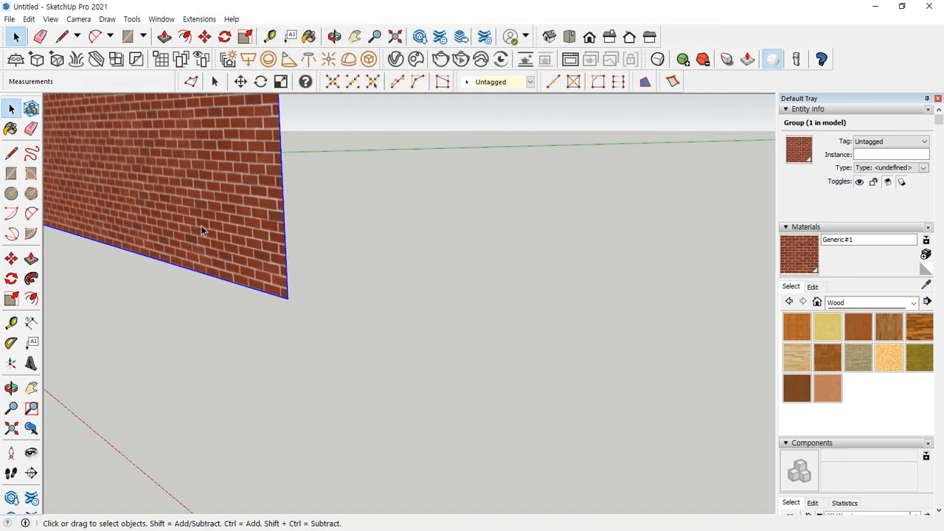
pyautogui.moveTo(200, 225); pyautogui.dragTo(624, 285, button='middle')
pyautogui.scroll(4, 225, 245)
pyautogui.scroll(-2, 213, 200)
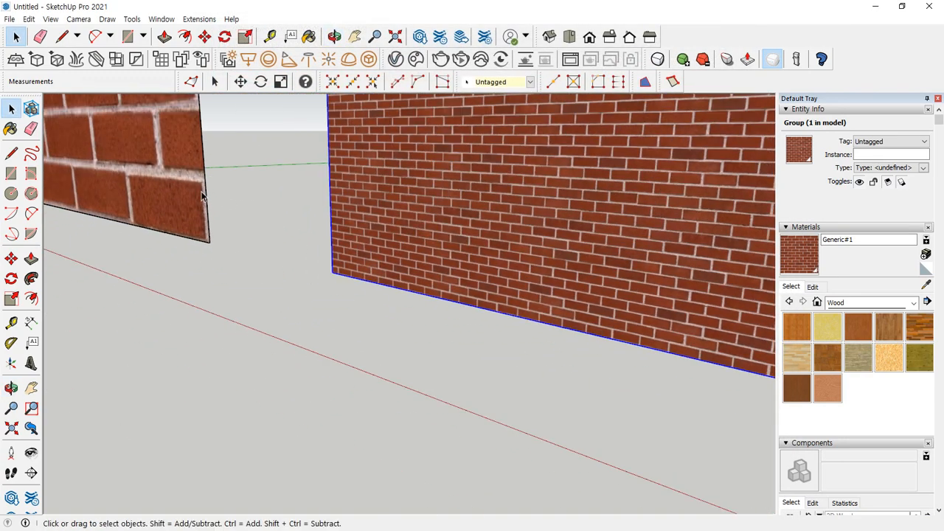
pyautogui.scroll(4, 205, 195)
pyautogui.click(441, 59)
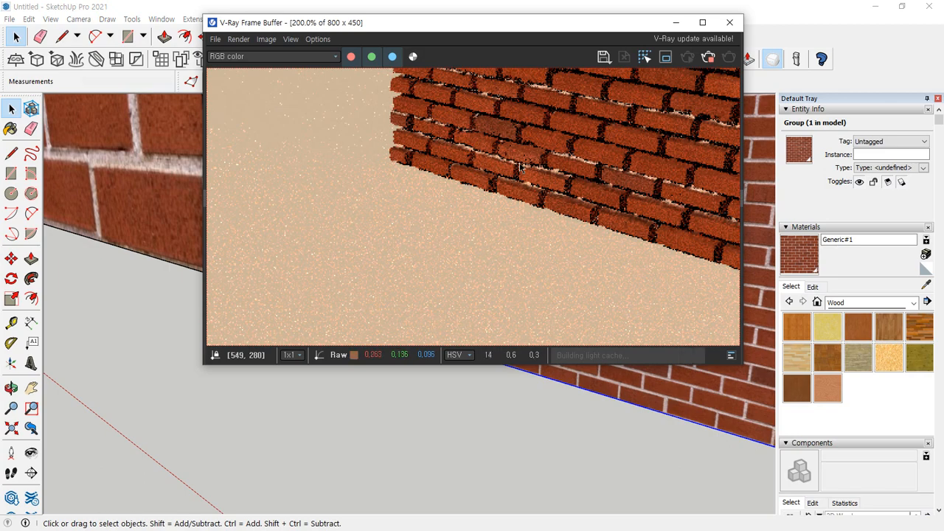
pyautogui.scroll(-2, 415, 164)
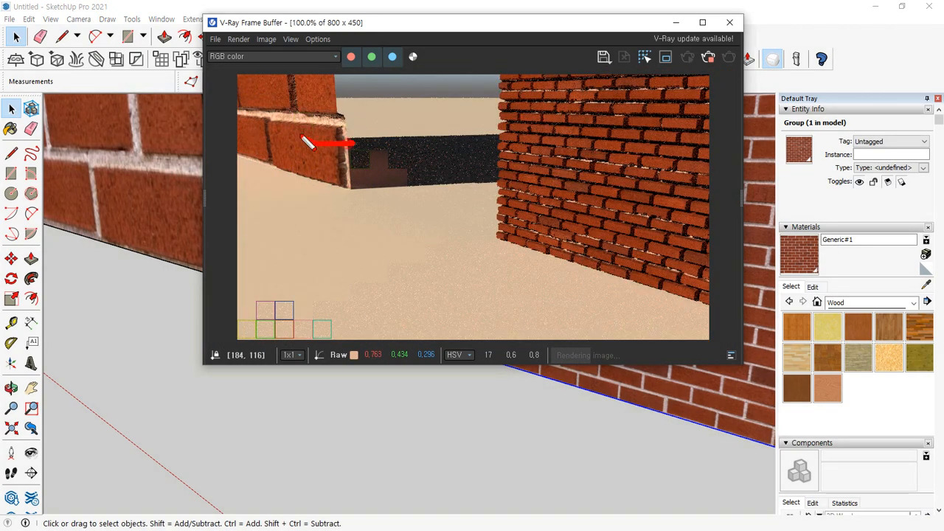
pyautogui.moveTo(306, 142)
pyautogui.mouseDown()
pyautogui.moveTo(379, 122)
pyautogui.moveTo(362, 185)
pyautogui.moveTo(354, 106)
pyautogui.moveTo(365, 189)
pyautogui.mouseUp()
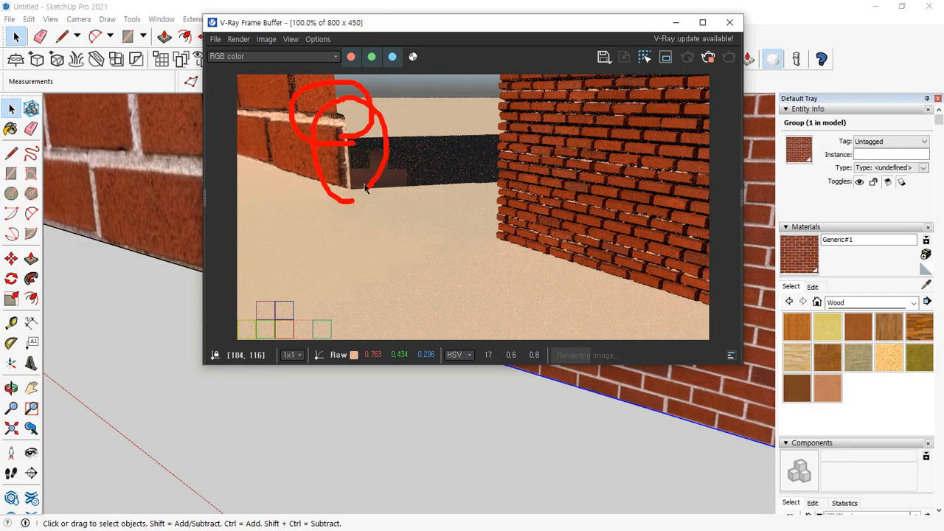
# Stop the current render, re-render both walls with more of the large-brick wall's end included, and examine the displaced edges close up
pyautogui.click(733, 21)
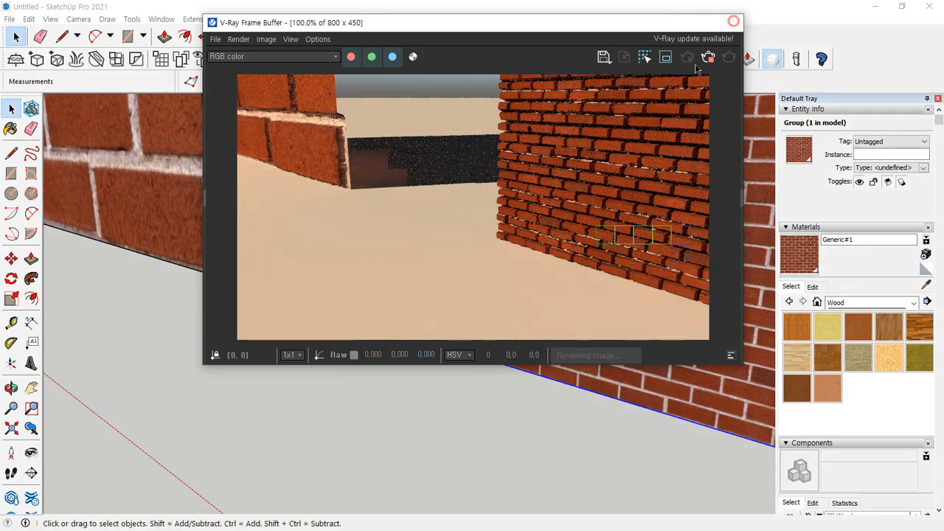
pyautogui.moveTo(340, 159); pyautogui.dragTo(345, 305, button='middle')
pyautogui.scroll(-2, 392, 203)
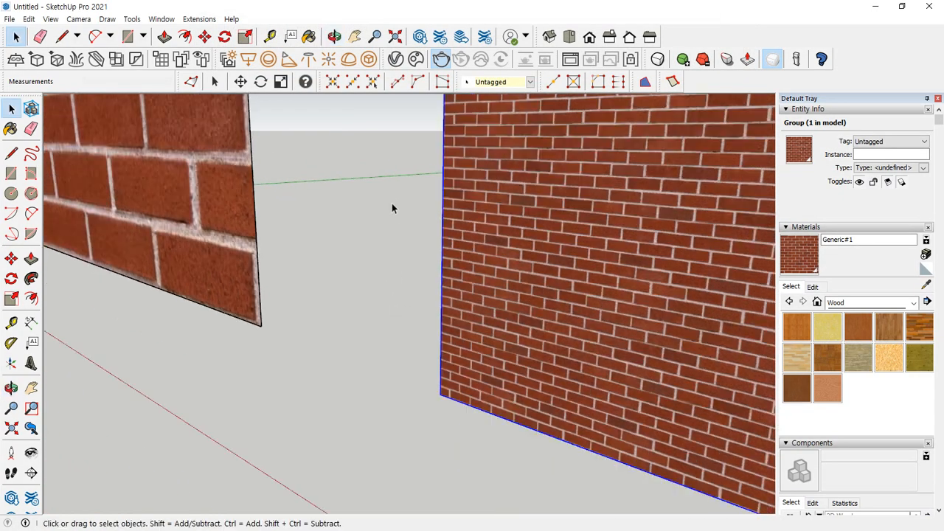
pyautogui.moveTo(392, 203); pyautogui.dragTo(351, 273, button='middle')
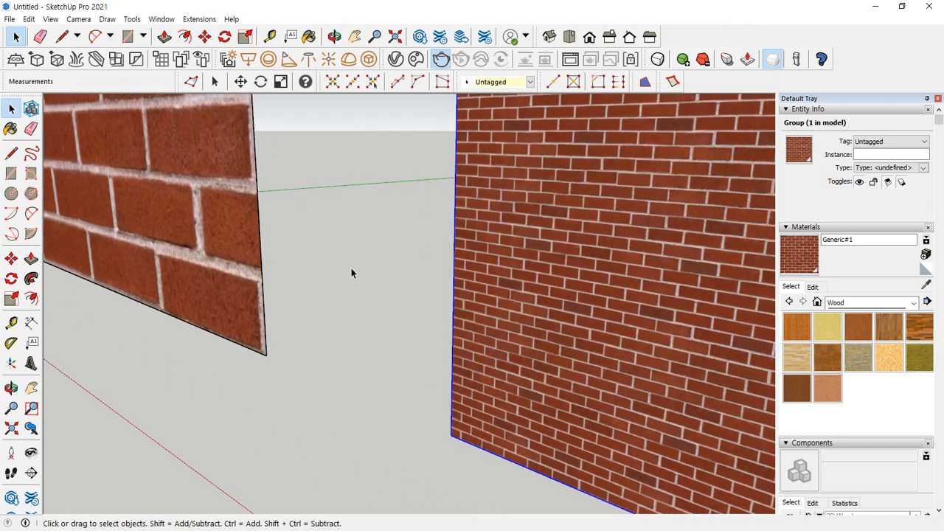
pyautogui.click(442, 59)
pyautogui.click(443, 59)
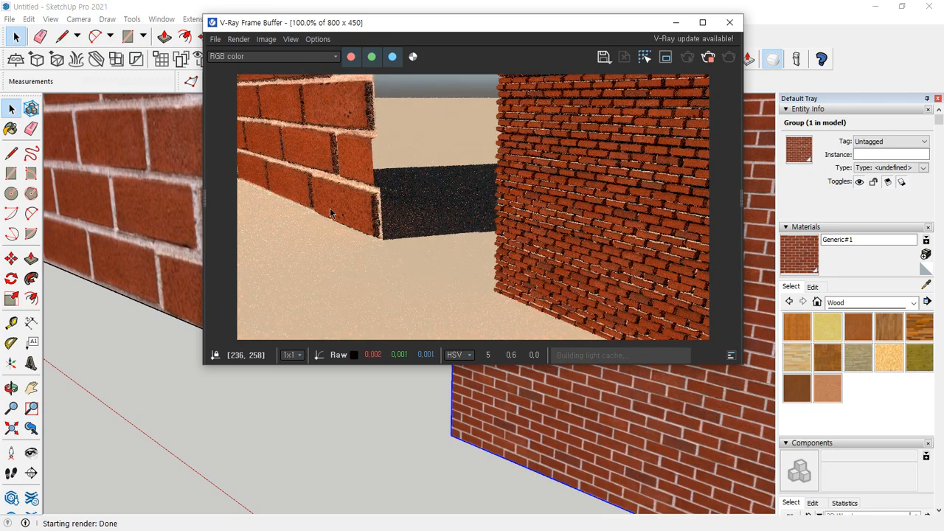
pyautogui.scroll(1, 518, 238)
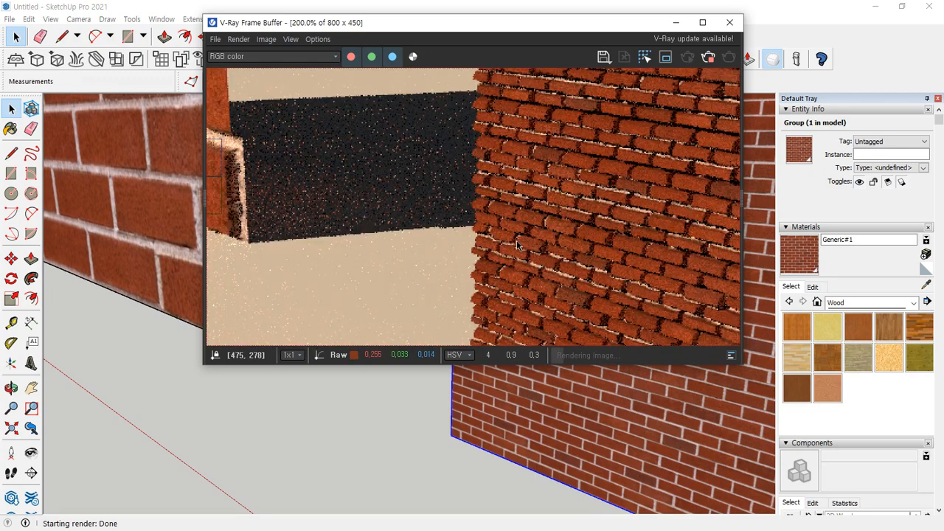
pyautogui.scroll(1, 516, 243)
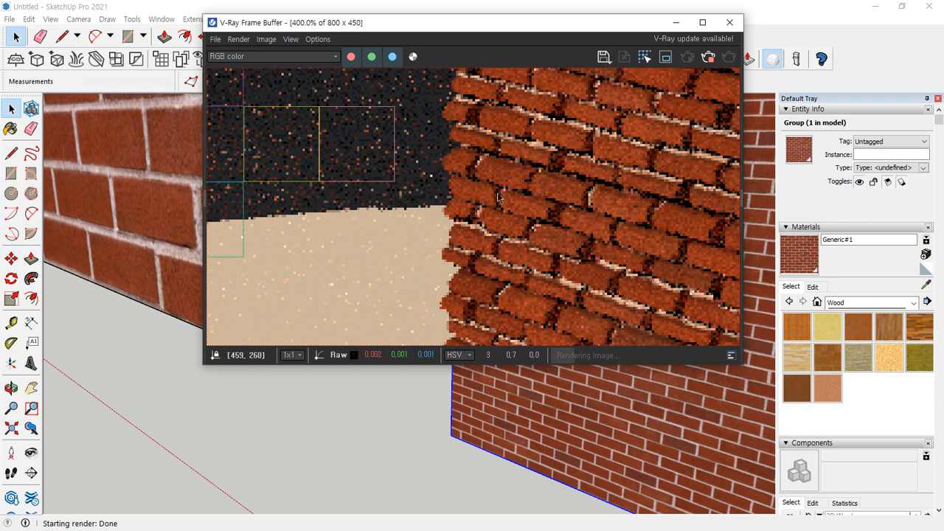
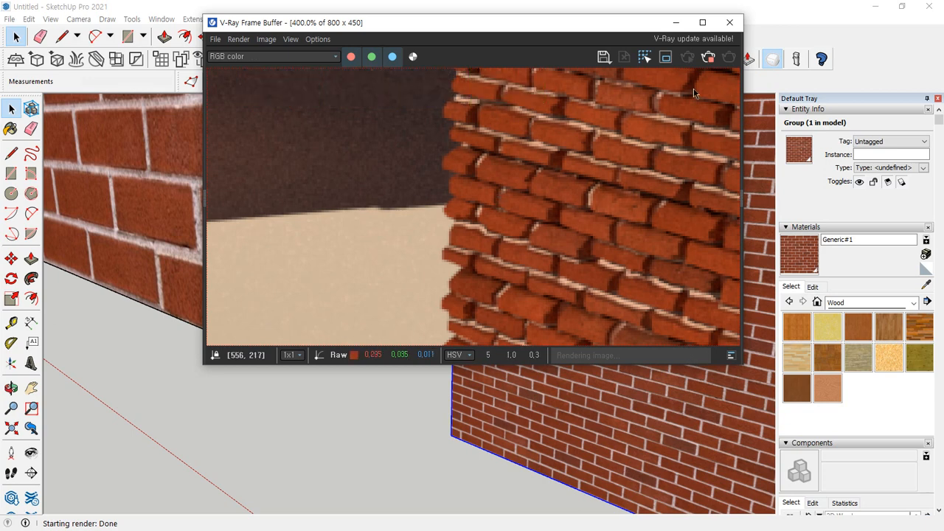
# Examine the displaced brick edges of both walls close up and at full size in the finished render, and close it
pyautogui.scroll(-1, 685, 114)
pyautogui.scroll(2, 625, 132)
pyautogui.scroll(-1, 514, 153)
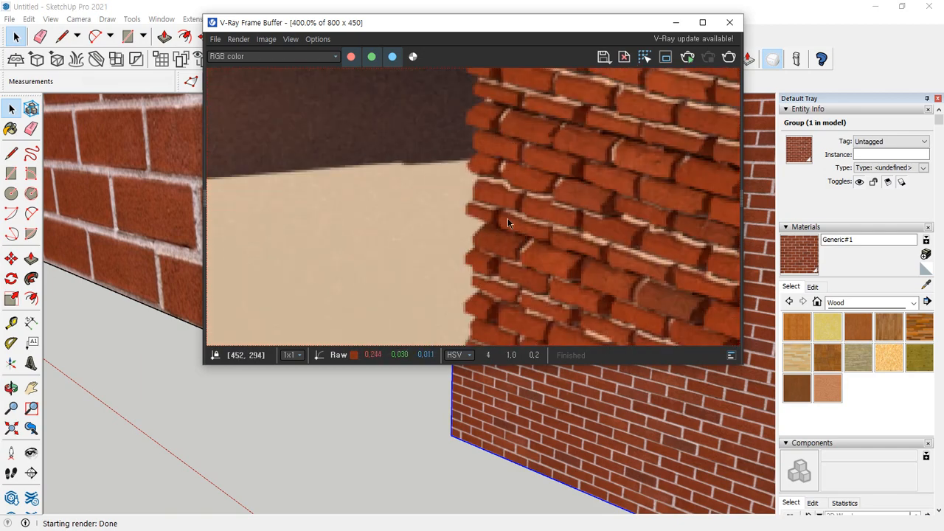
pyautogui.scroll(-2, 477, 250)
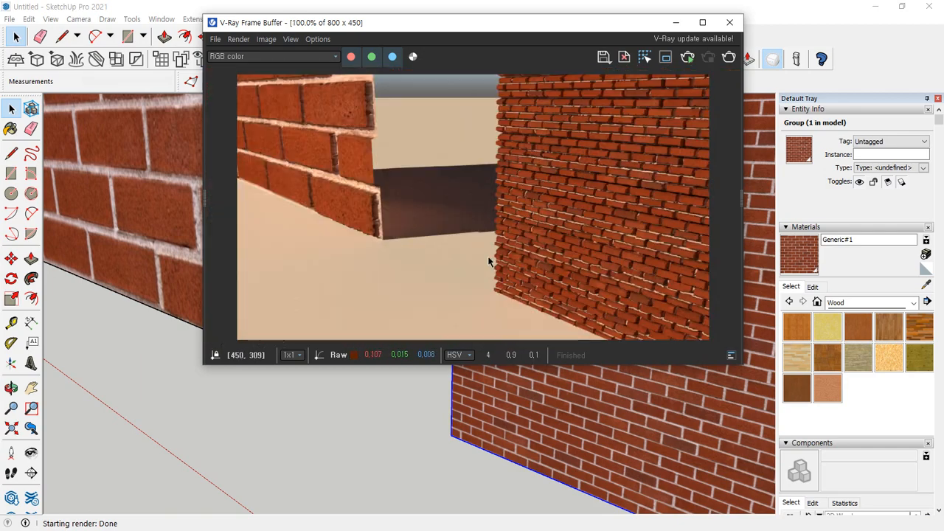
pyautogui.scroll(1, 532, 188)
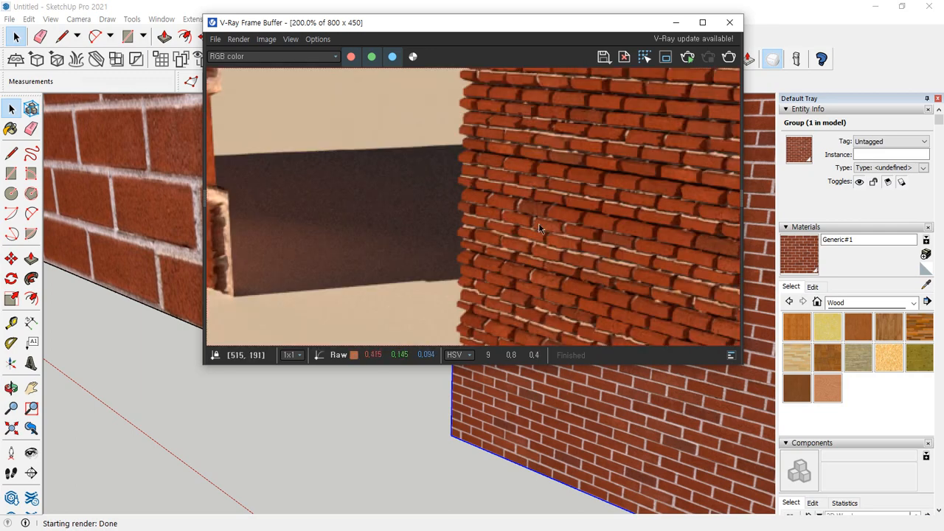
pyautogui.scroll(-1, 426, 208)
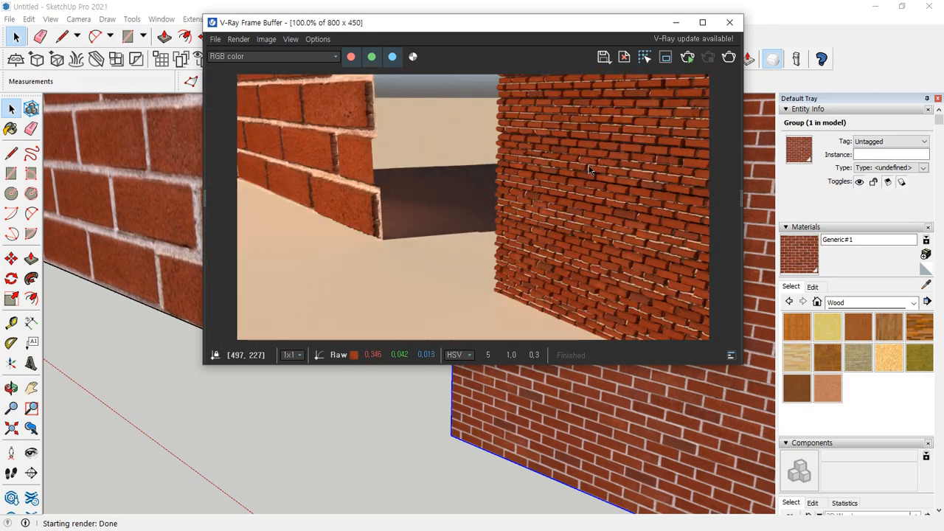
pyautogui.click(730, 22)
# Set the Generic#1 brick material's displacement amount to 0.5 and render the end of the grouped wall close up
pyautogui.scroll(4, 608, 382)
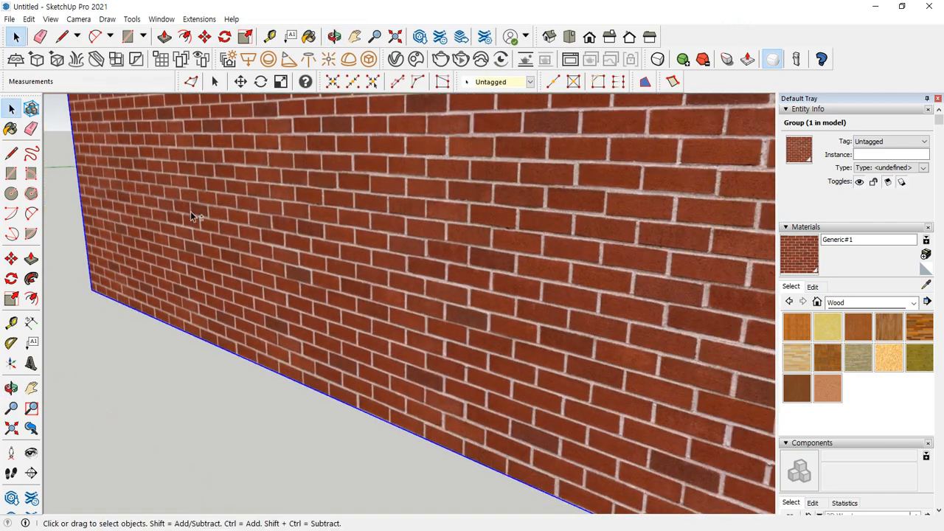
pyautogui.moveTo(190, 215)
pyautogui.mouseDown(button='middle')
pyautogui.moveTo(154, 257)
pyautogui.moveTo(226, 238)
pyautogui.moveTo(485, 347)
pyautogui.moveTo(205, 190)
pyautogui.moveTo(310, 268)
pyautogui.moveTo(344, 342)
pyautogui.mouseUp(button='middle')
pyautogui.moveTo(0, 109); pyautogui.dragTo(181, 88)
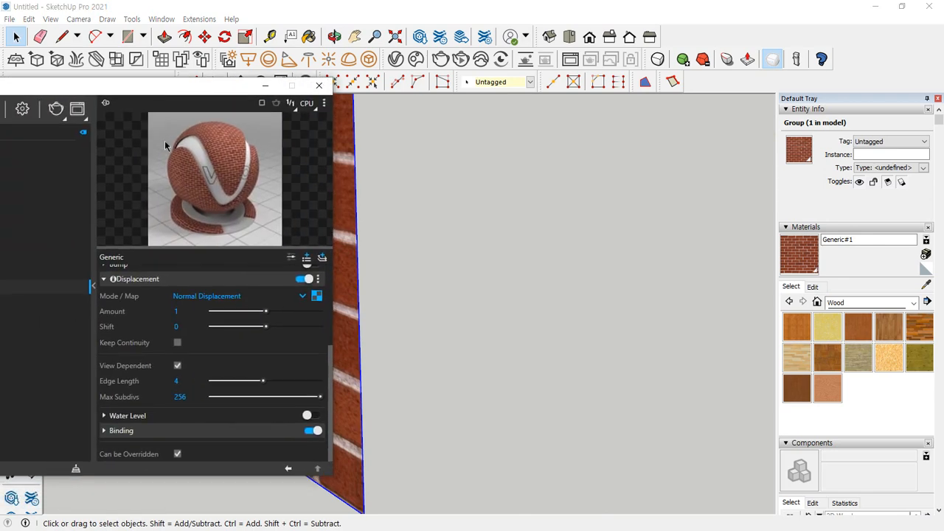
pyautogui.moveTo(100, 319); pyautogui.dragTo(351, 321)
pyautogui.press('Escape')
pyautogui.write('5')
pyautogui.press('Return')
pyautogui.click(56, 110)
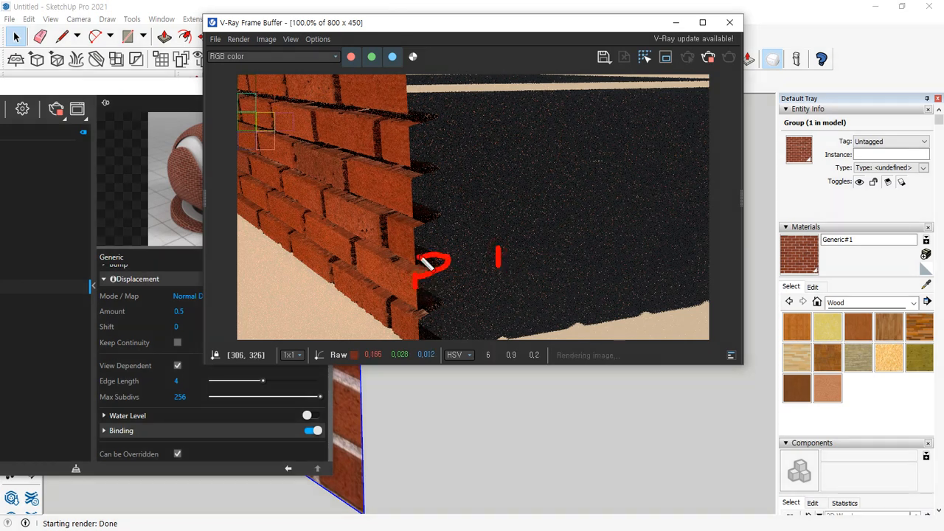
pyautogui.press('Escape')
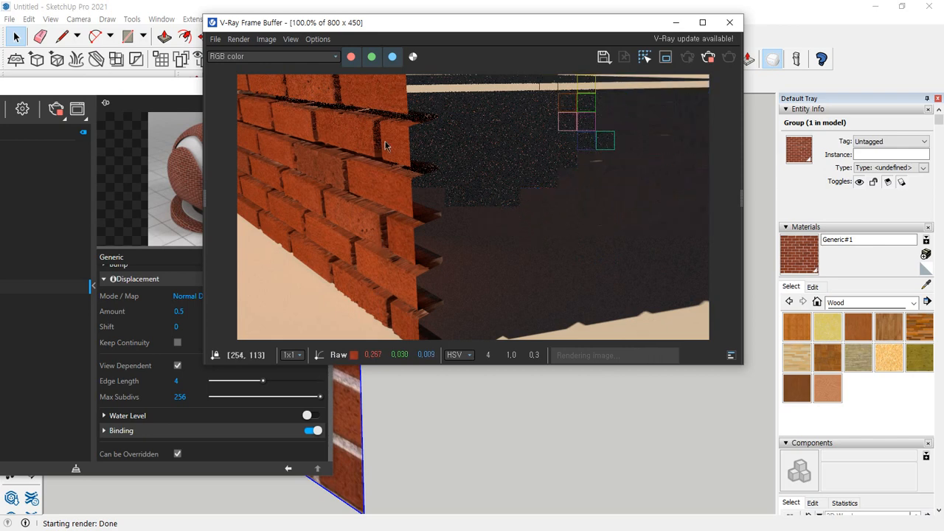
# Set the Generic#1 material's displacement amount to 0.1, stop the running render, and render the wall end again
pyautogui.click(187, 312)
pyautogui.press('BackSpace')
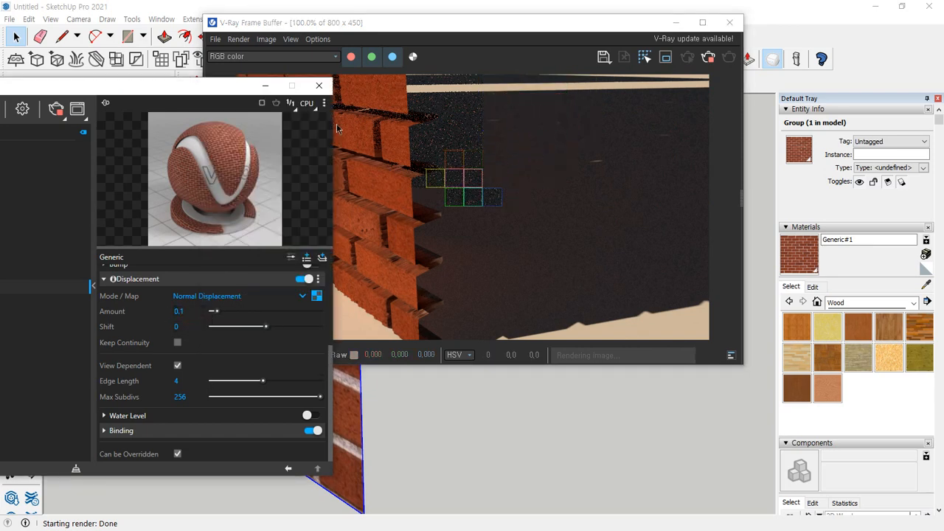
pyautogui.click(708, 56)
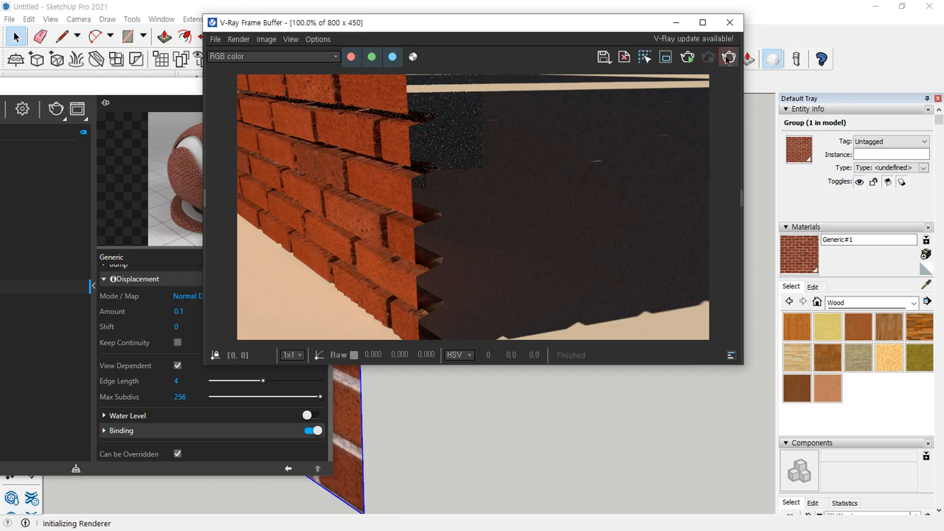
# Examine how far the bricks and mortar protrude at the wall's edge in the new render, and close it
pyautogui.scroll(2, 420, 260)
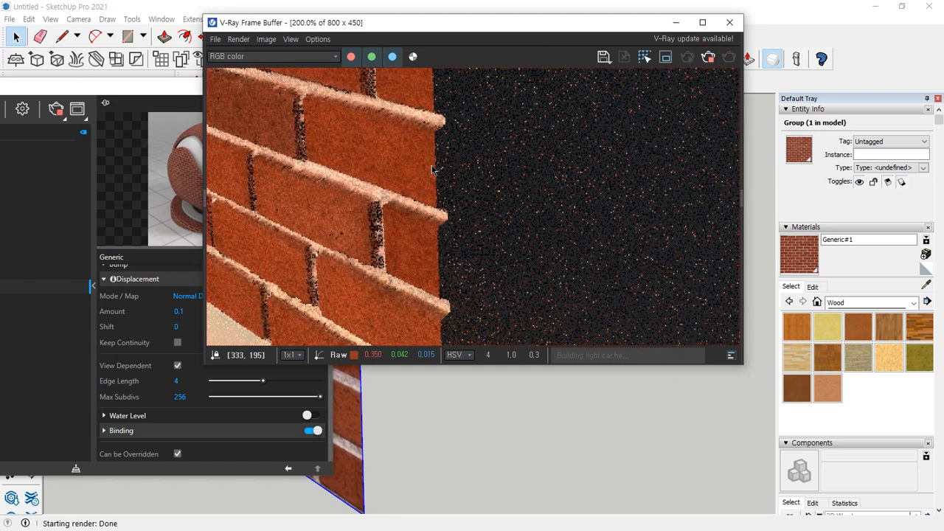
pyautogui.scroll(-2, 441, 285)
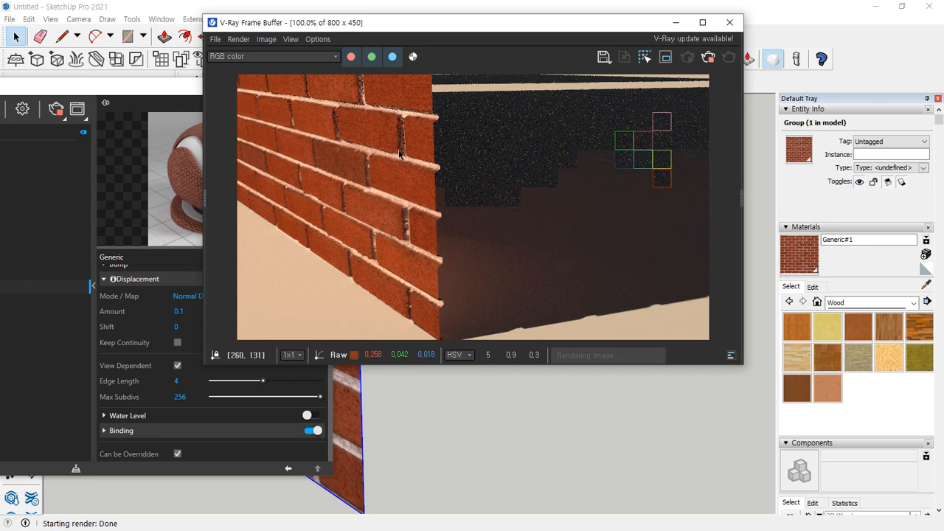
pyautogui.moveTo(431, 338)
pyautogui.mouseDown()
pyautogui.moveTo(334, 244)
pyautogui.moveTo(549, 270)
pyautogui.moveTo(459, 318)
pyautogui.mouseUp()
pyautogui.press('Escape')
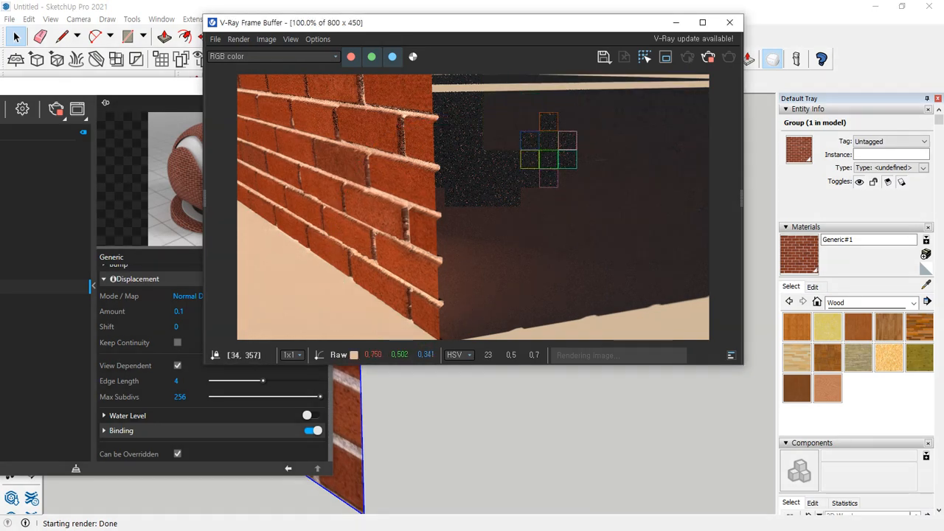
pyautogui.click(732, 24)
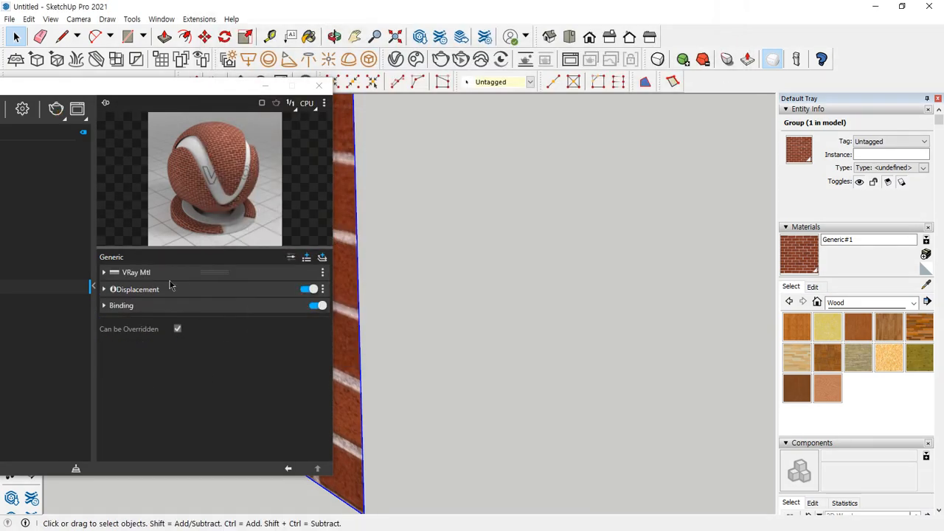
# Create a new V-Ray Emissive material and move the Asset Editor out of the way of the model
pyautogui.moveTo(161, 88); pyautogui.dragTo(378, 58)
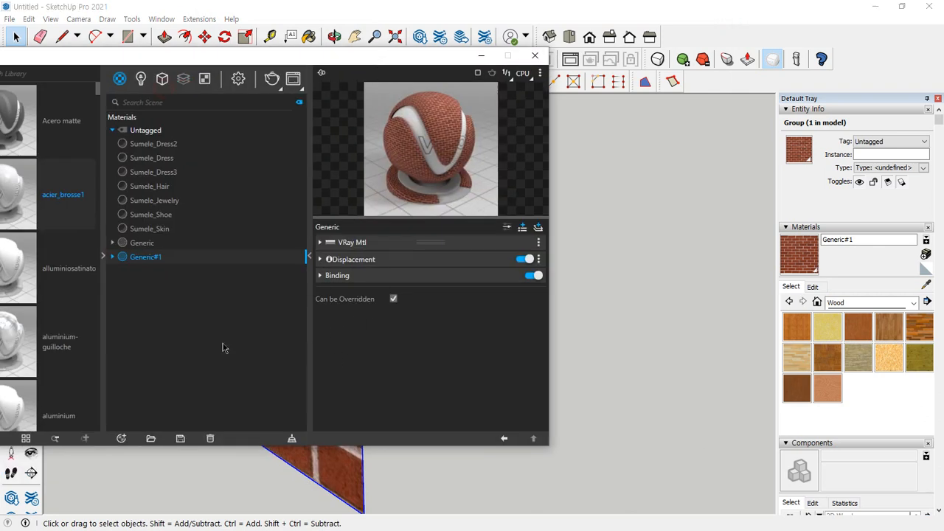
pyautogui.click(118, 438)
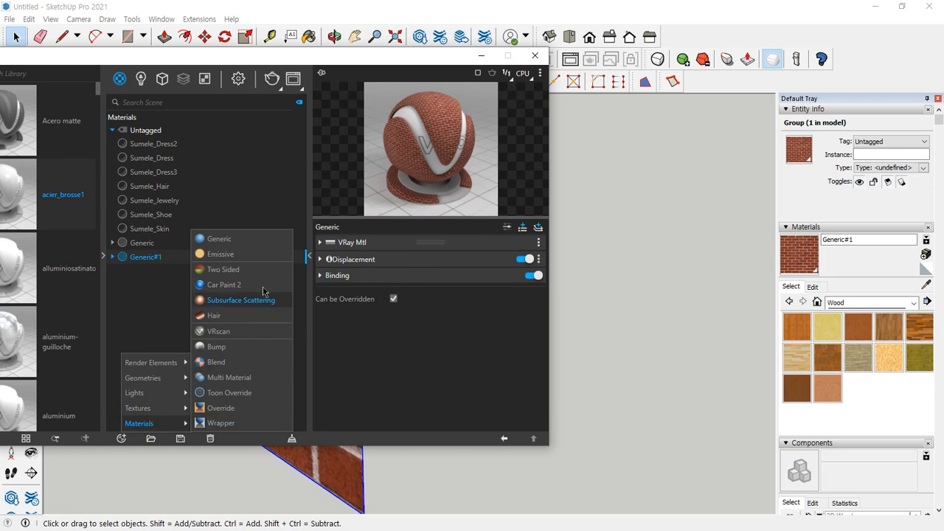
pyautogui.click(267, 253)
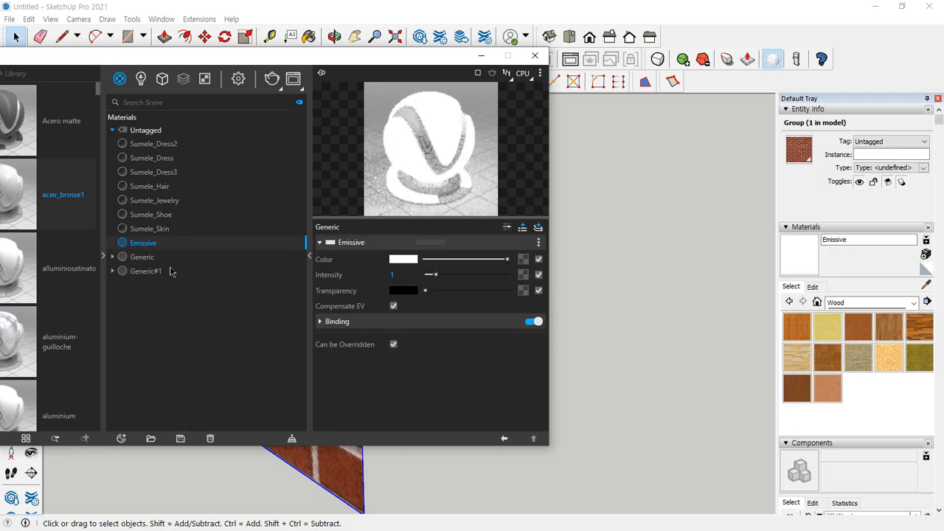
pyautogui.moveTo(413, 64); pyautogui.dragTo(0, 70)
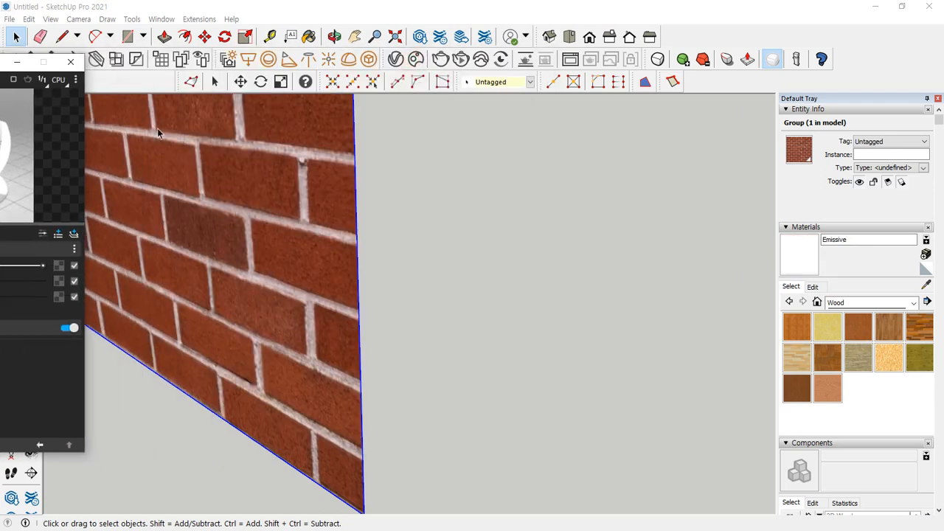
# Delete both brick walls from the model, leaving only the figure and the ground linework
pyautogui.scroll(-5, 339, 244)
pyautogui.click(551, 316)
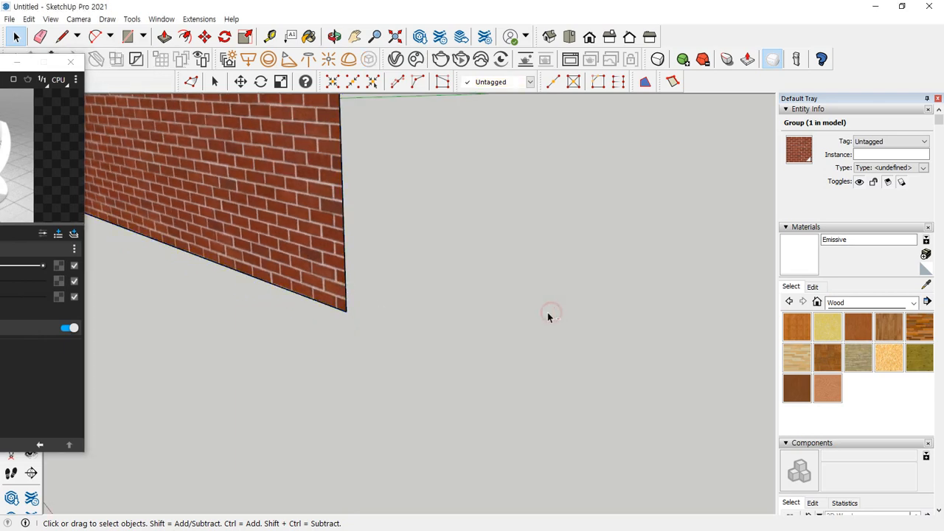
pyautogui.hotkey('shift', 'z')
pyautogui.click(541, 303)
pyautogui.press('Delete')
pyautogui.click(397, 277)
pyautogui.press('Delete')
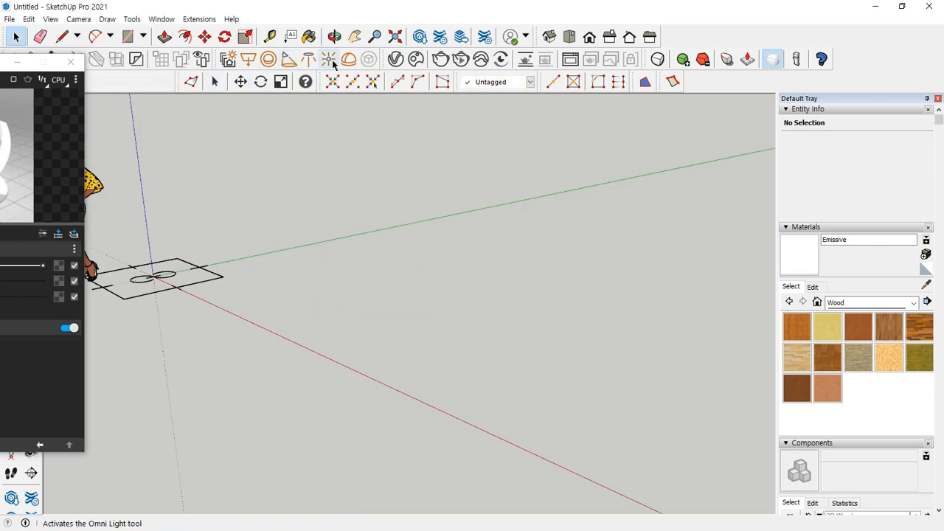
# Draw a circle of about 0.18 m² on the ground beside the ground linework and extrude it upward into a tall cylinder
pyautogui.press('c')
pyautogui.click(244, 303)
pyautogui.click(264, 304)
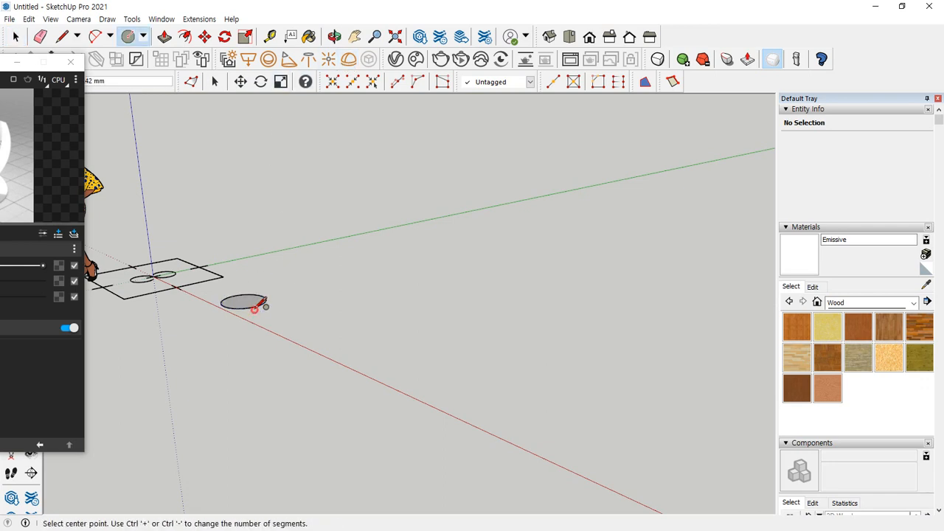
pyautogui.press('p')
pyautogui.click(251, 308)
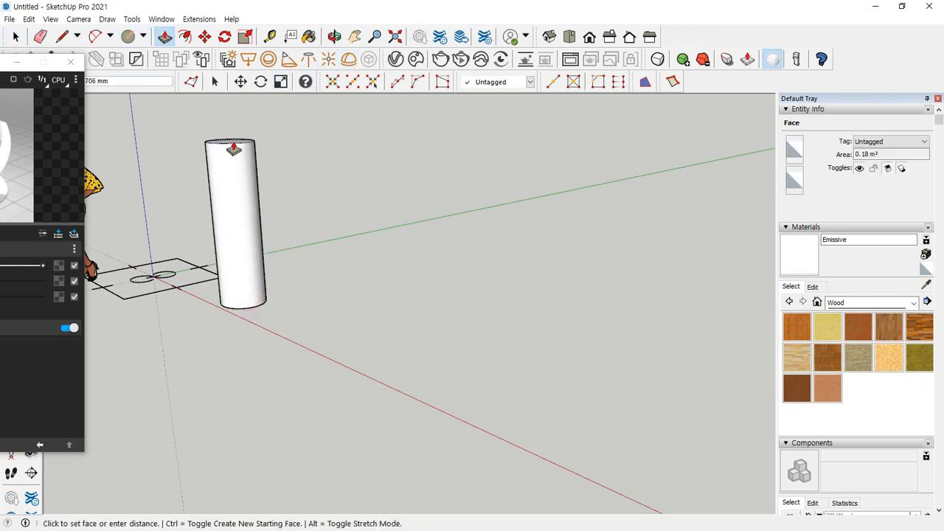
pyautogui.click(236, 170)
# Select the whole cylinder and make it a group
pyautogui.press('space')
pyautogui.tripleClick(238, 173)
pyautogui.rightClick(251, 175)
pyautogui.click(263, 272)
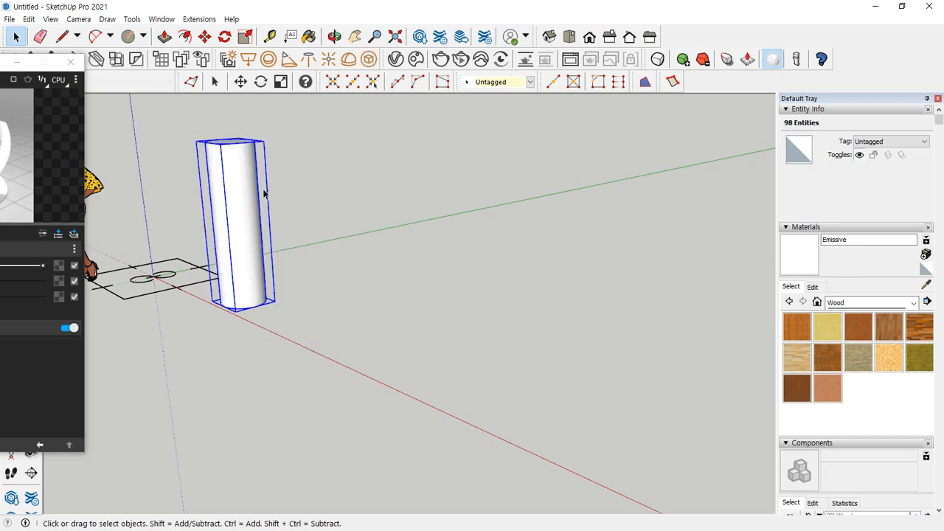
# Turn on shadows with the sun at 05:01 on 07/22, and render the scene with the unpainted cylinder
pyautogui.scroll(-10, 834, 449)
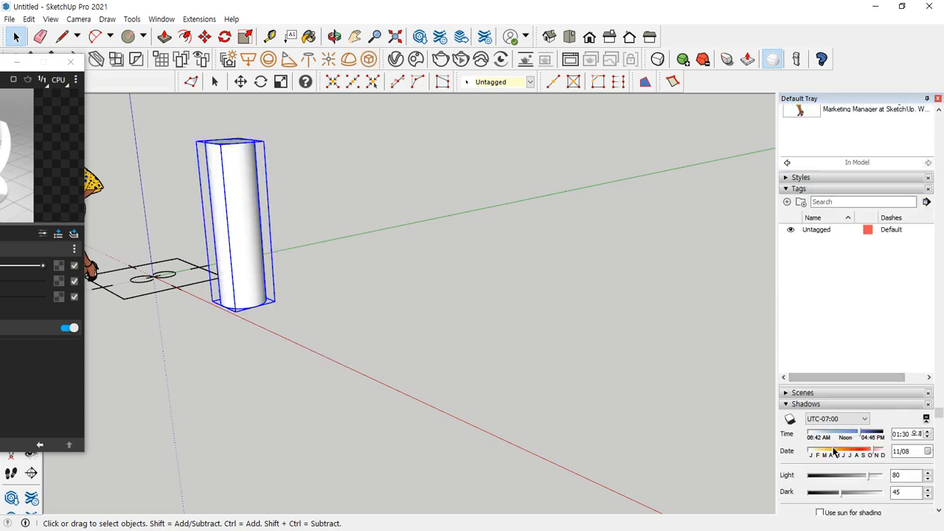
pyautogui.scroll(2, 843, 348)
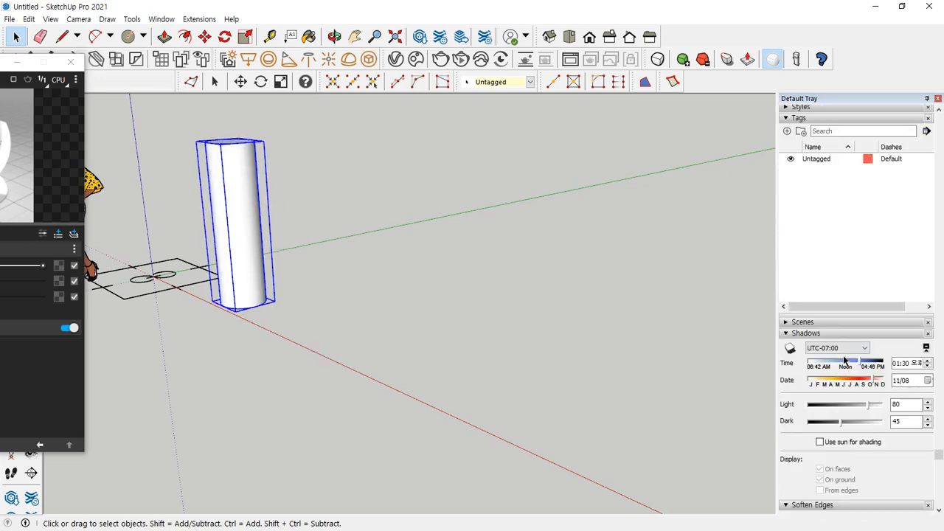
pyautogui.moveTo(858, 385); pyautogui.dragTo(815, 362)
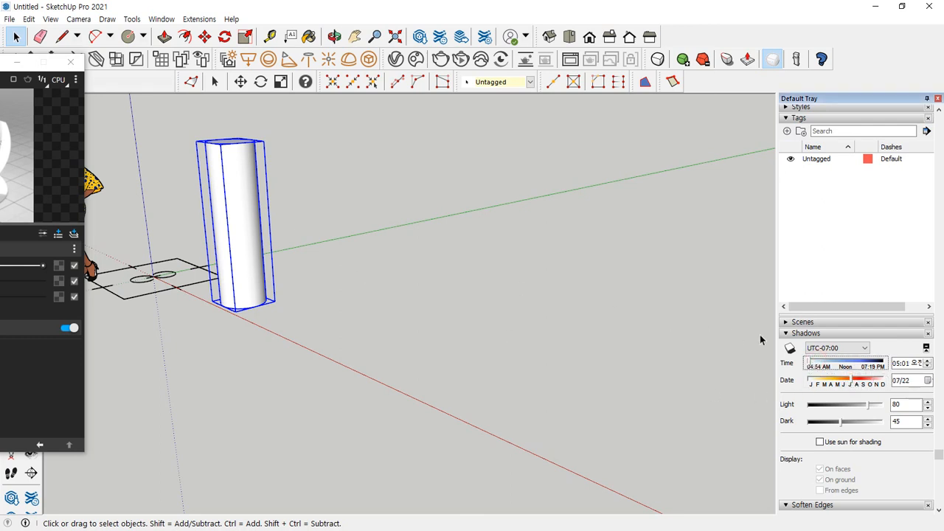
pyautogui.click(790, 348)
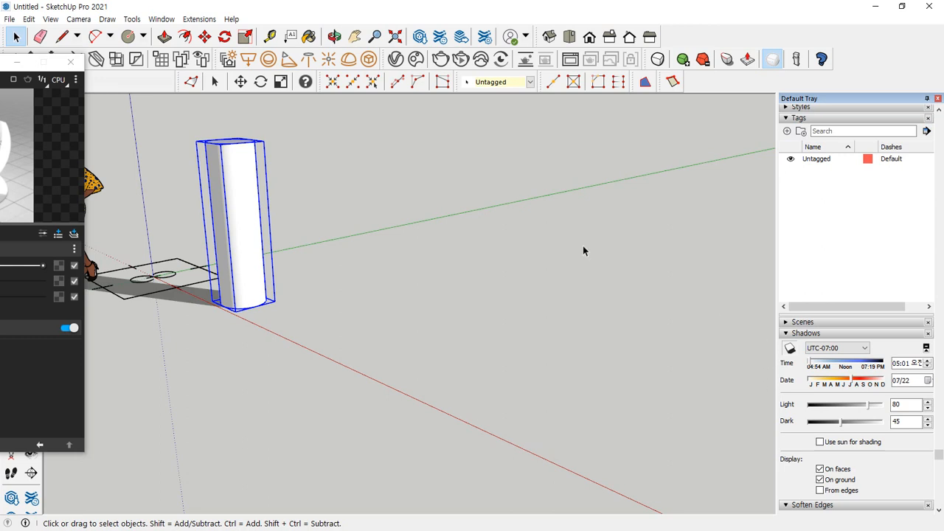
pyautogui.click(441, 60)
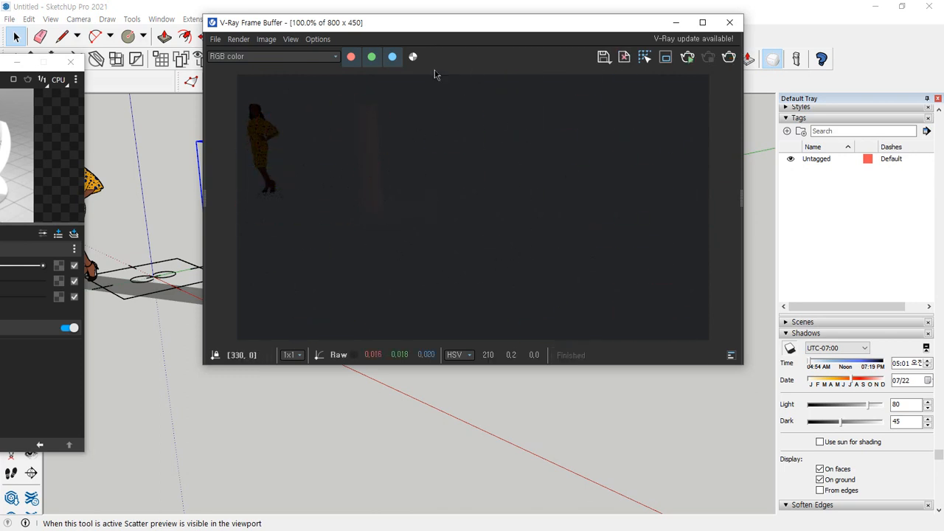
pyautogui.moveTo(457, 28)
pyautogui.mouseDown()
pyautogui.moveTo(630, 49)
pyautogui.moveTo(632, 352)
pyautogui.moveTo(645, 361)
pyautogui.mouseUp()
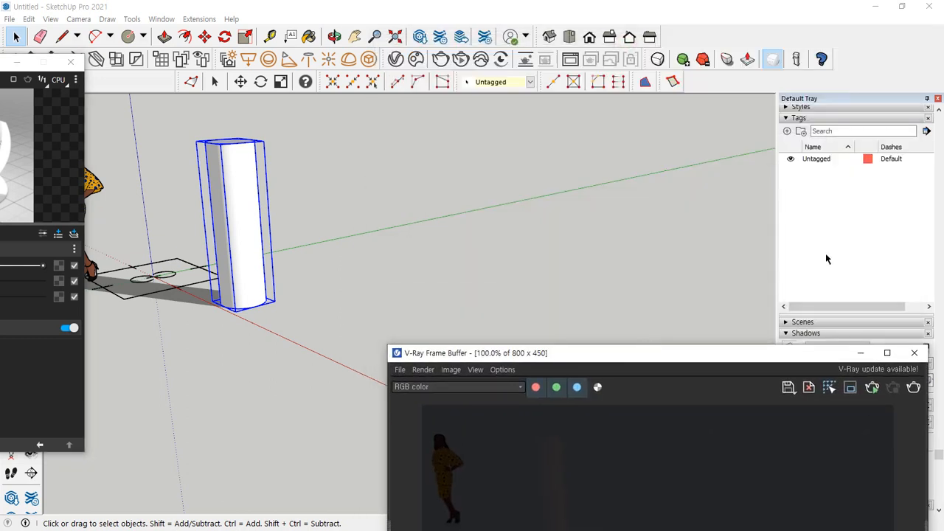
# Paint the cylinder group with the Emissive material, re-render the dark scene to check its glow, and close the render
pyautogui.scroll(3, 825, 251)
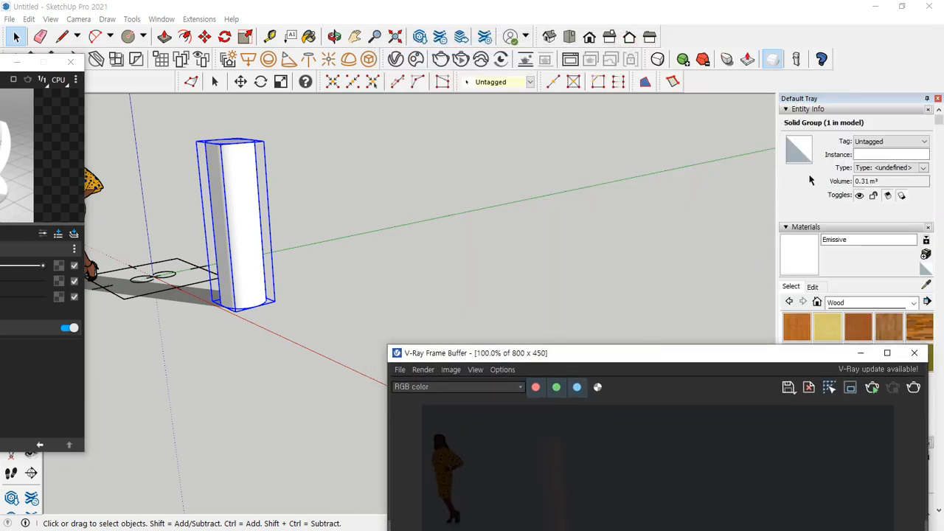
pyautogui.press('b')
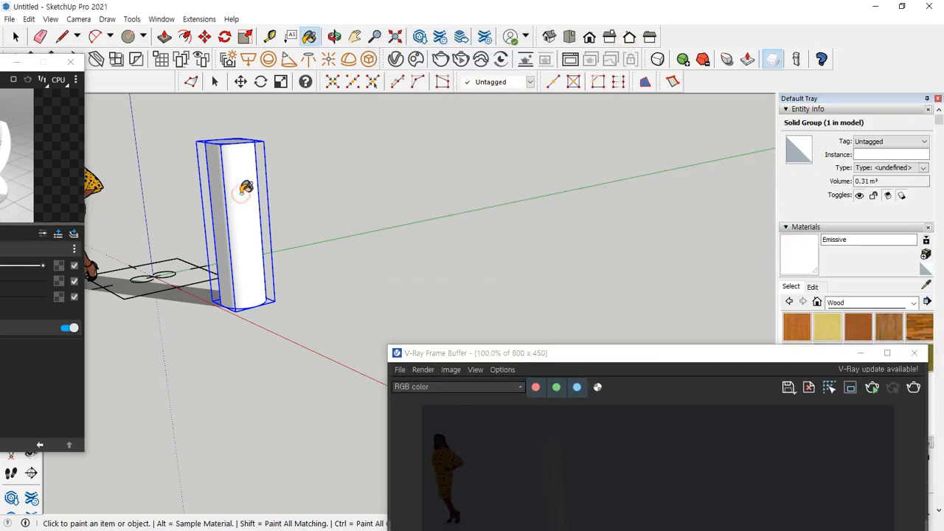
pyautogui.click(243, 192)
pyautogui.moveTo(493, 356); pyautogui.dragTo(490, 118)
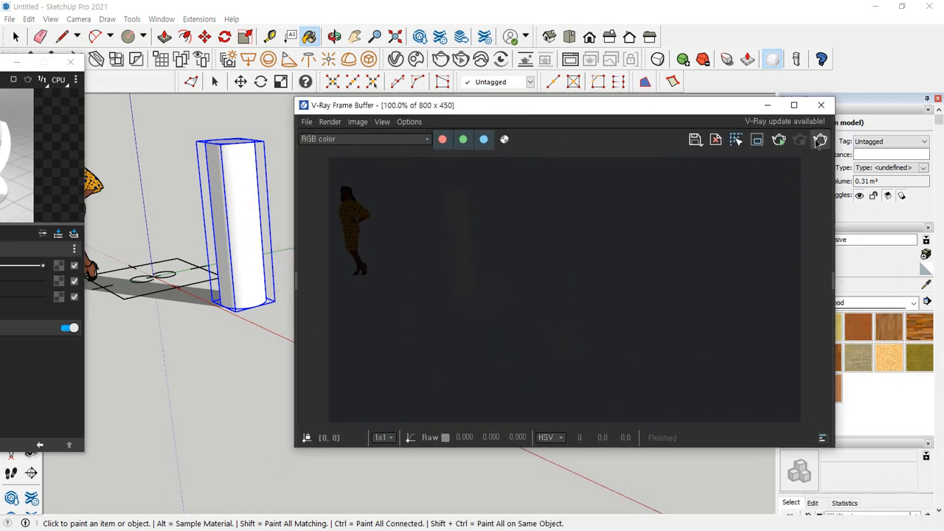
pyautogui.click(819, 140)
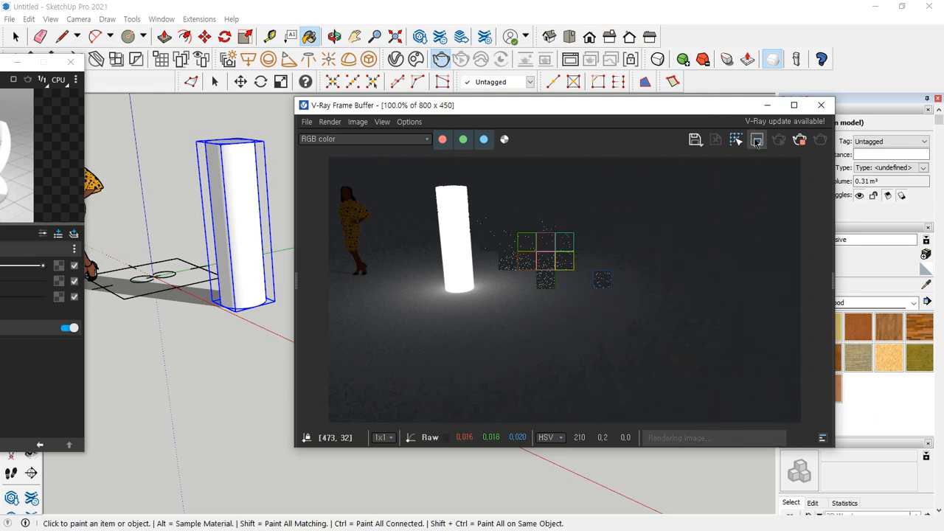
pyautogui.click(821, 105)
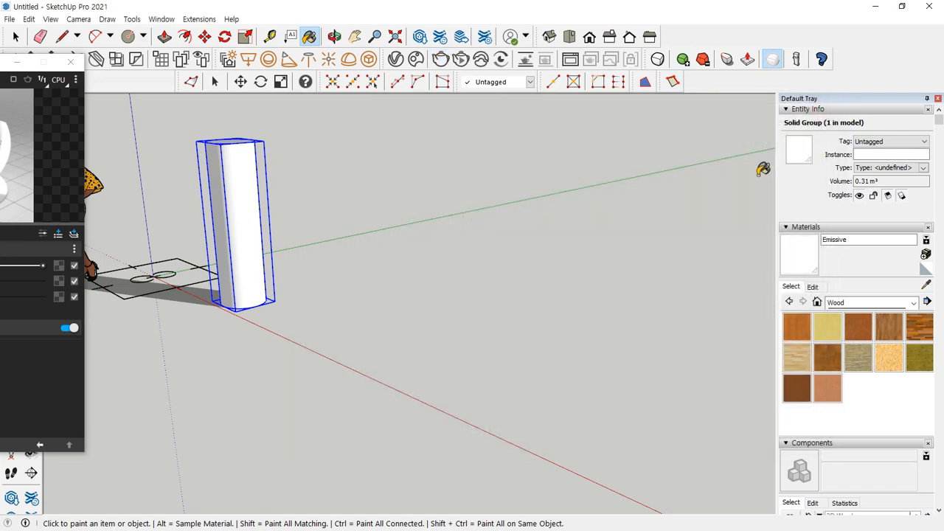
# Draw a circle of about 0.27 m² beside the Emissive cylinder and extrude it upward to the first cylinder's height
pyautogui.press('c')
pyautogui.click(329, 340)
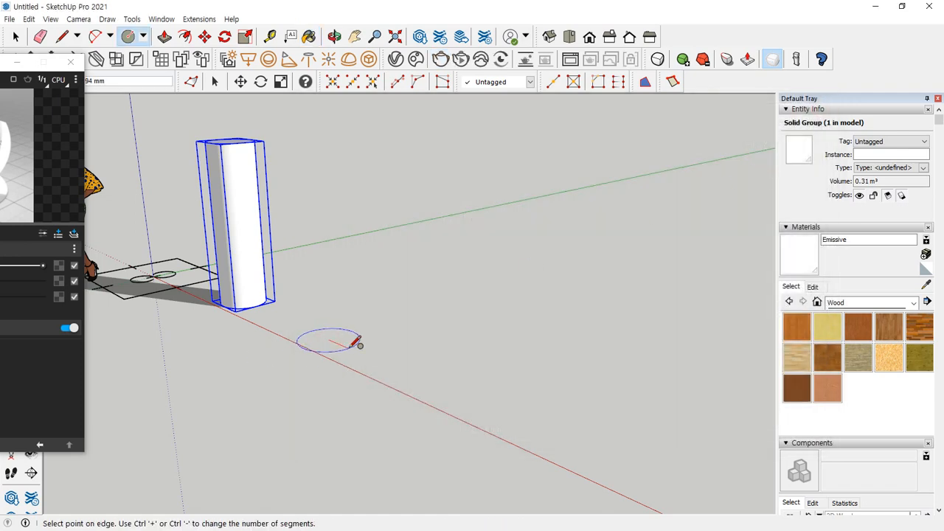
pyautogui.click(359, 342)
pyautogui.press('p')
pyautogui.click(329, 340)
pyautogui.click(242, 152)
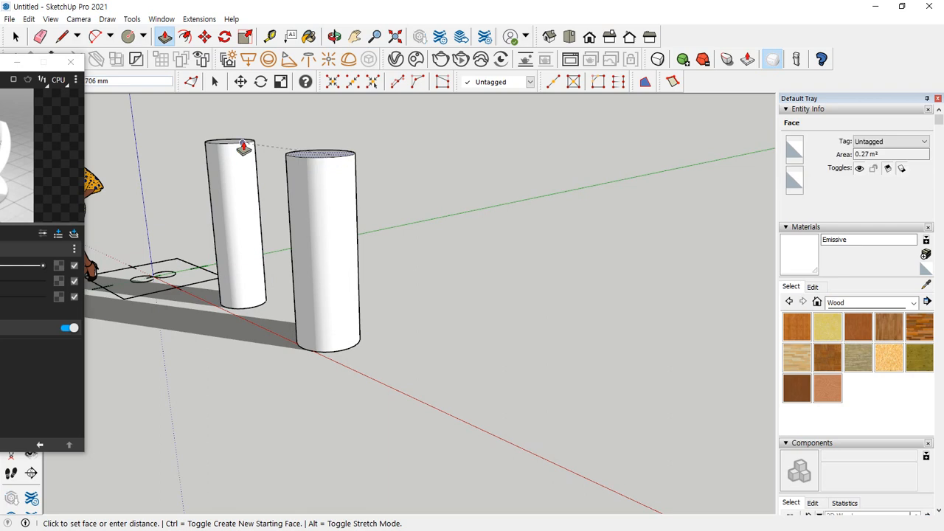
# Group the whole new cylinder and convert the group into a V-Ray mesh light
pyautogui.press('space')
pyautogui.tripleClick(309, 179)
pyautogui.rightClick(309, 180)
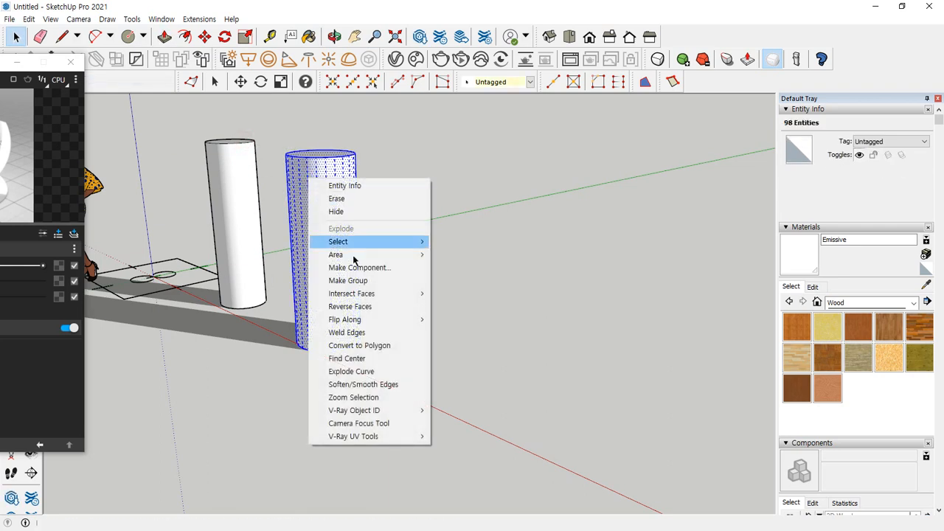
pyautogui.click(367, 289)
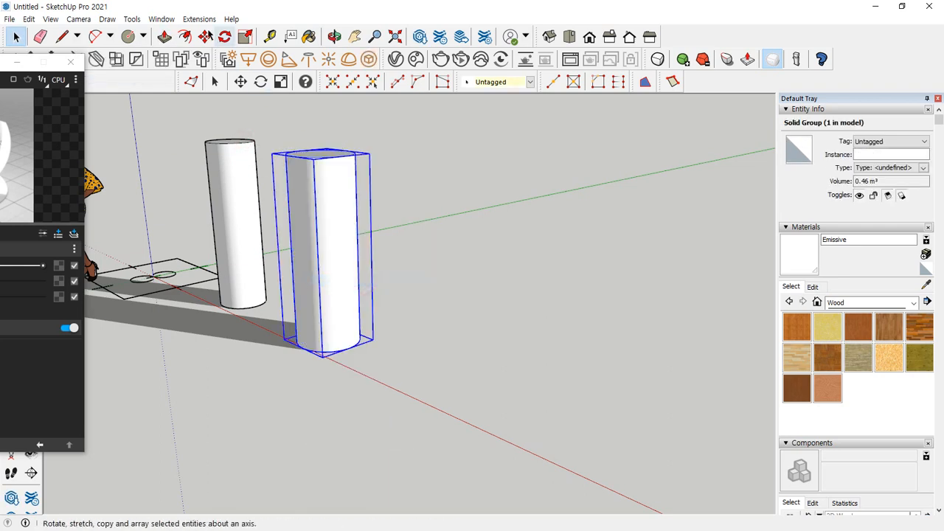
pyautogui.click(369, 59)
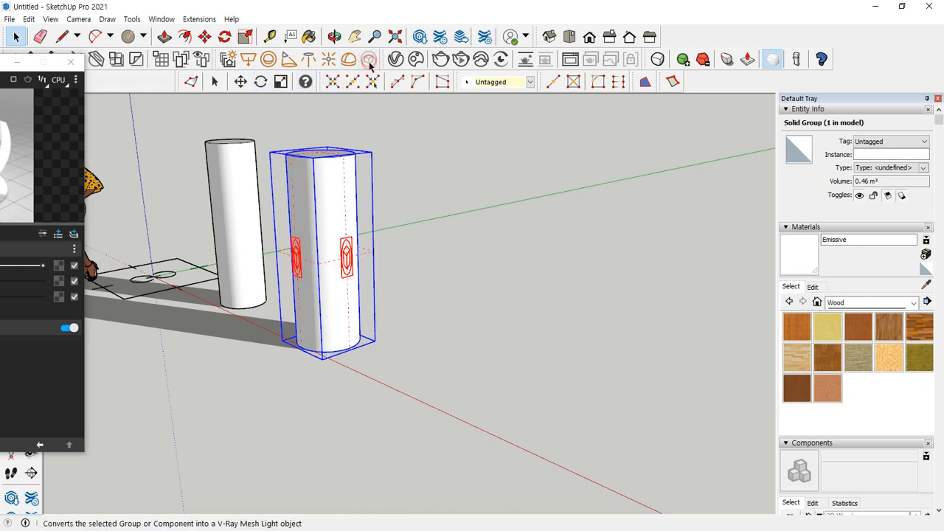
pyautogui.moveTo(381, 217); pyautogui.dragTo(412, 253, button='middle')
pyautogui.moveTo(360, 330)
pyautogui.mouseDown()
pyautogui.moveTo(303, 316)
pyautogui.moveTo(418, 298)
pyautogui.moveTo(397, 342)
pyautogui.mouseUp()
pyautogui.press('Escape')
# Frame both cylinders in the view and render them to compare the Emissive material with the mesh light
pyautogui.click(225, 241)
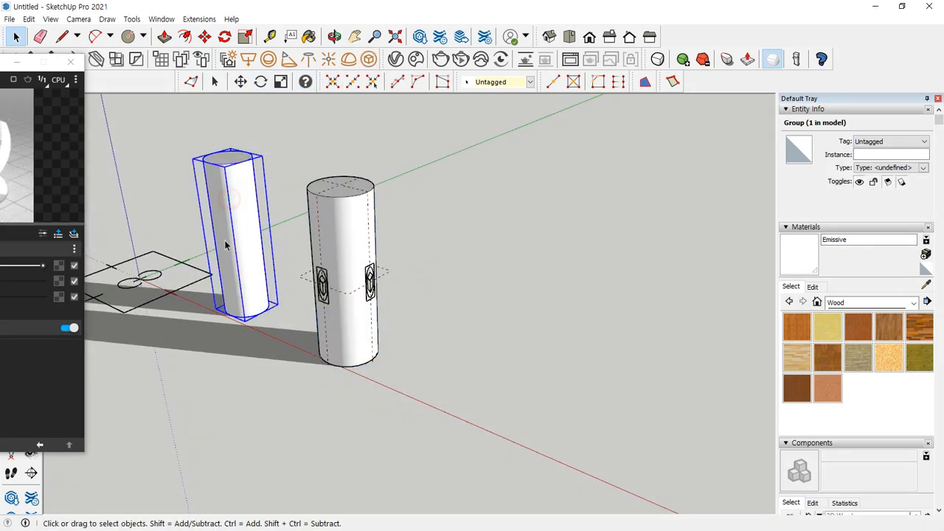
pyautogui.moveTo(436, 184); pyautogui.dragTo(384, 192, button='middle')
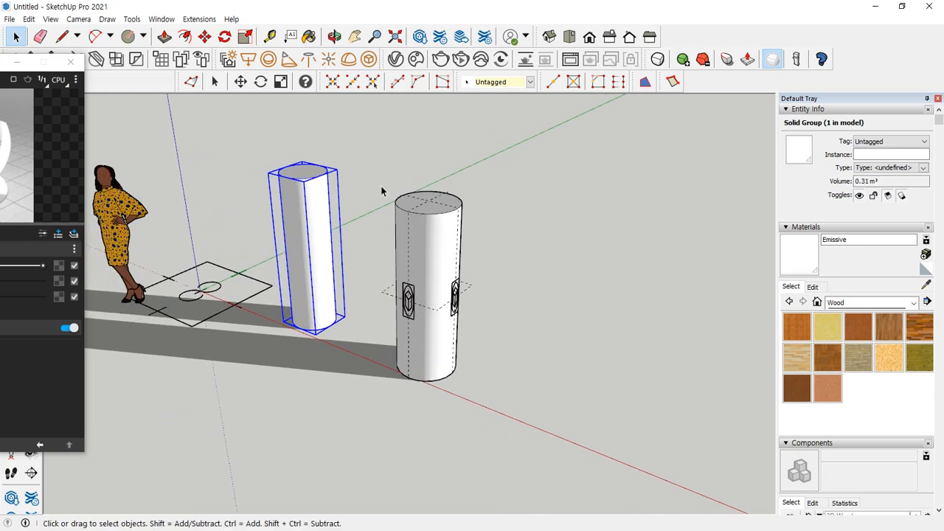
pyautogui.scroll(2, 381, 191)
pyautogui.click(440, 64)
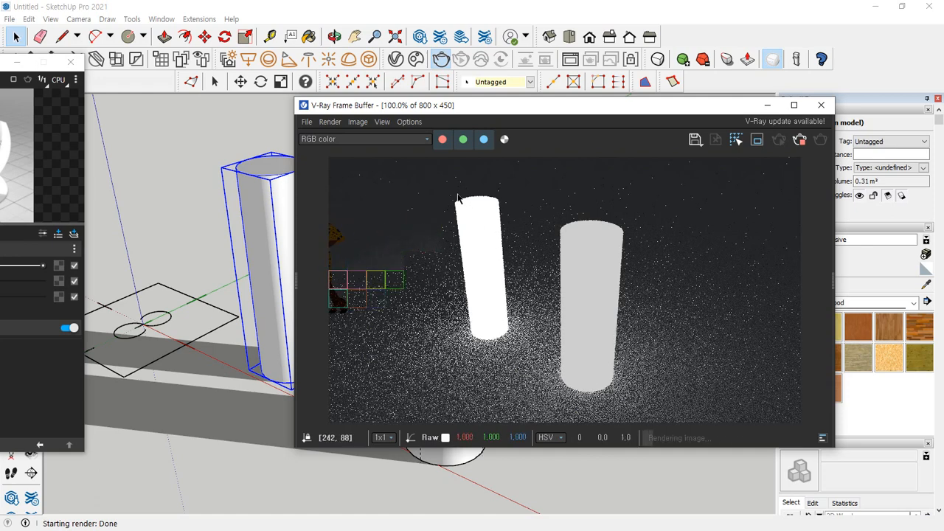
pyautogui.hotkey('ctrl', '2')
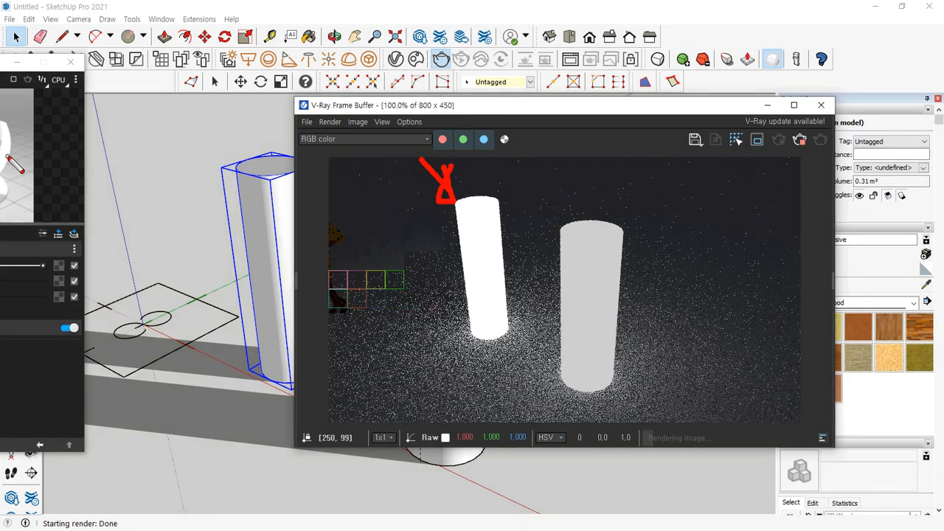
pyautogui.moveTo(6, 157); pyautogui.dragTo(426, 201)
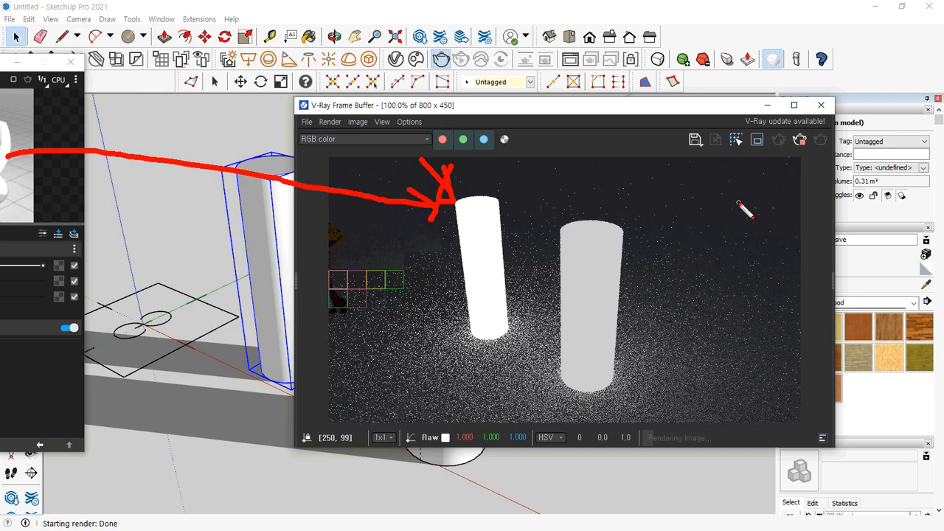
pyautogui.moveTo(737, 202); pyautogui.dragTo(638, 226)
pyautogui.press('Escape')
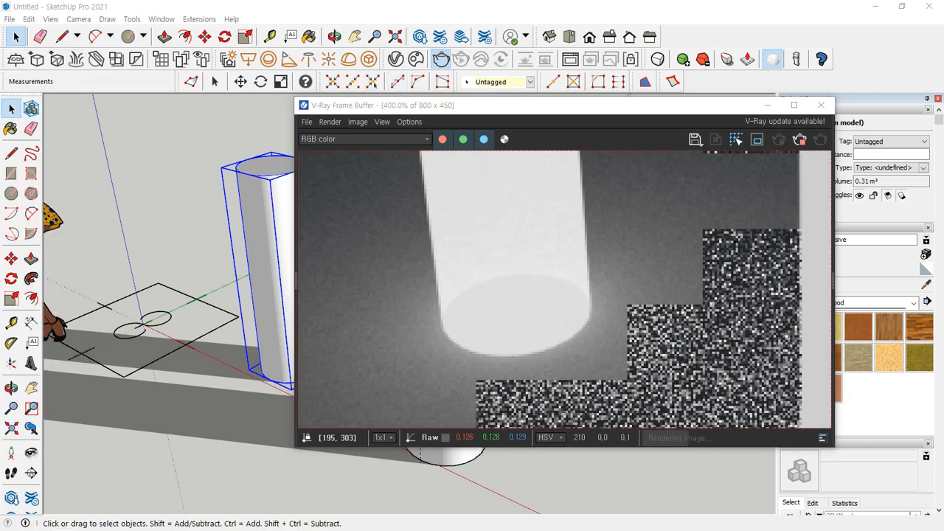
# Open the Emissive material's settings beside the render, raise Transparency to full white, and check the cylinder in the render
pyautogui.click(396, 60)
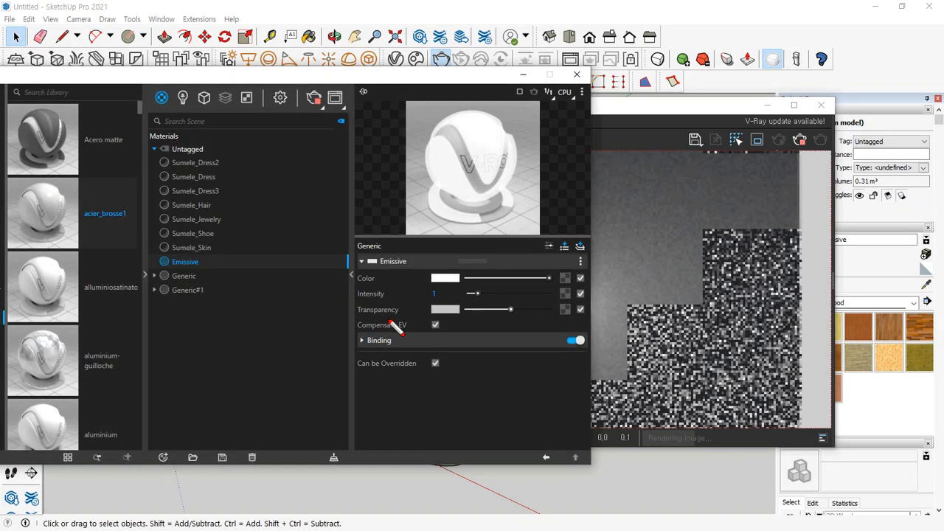
pyautogui.moveTo(389, 321); pyautogui.dragTo(507, 323)
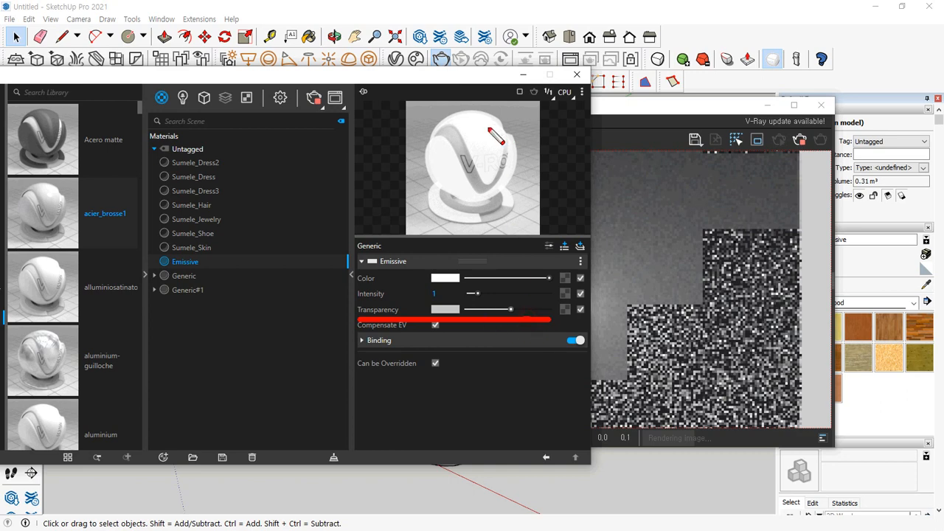
pyautogui.moveTo(459, 74); pyautogui.dragTo(147, 74)
pyautogui.moveTo(509, 369)
pyautogui.mouseDown()
pyautogui.moveTo(434, 260)
pyautogui.moveTo(565, 373)
pyautogui.mouseUp()
pyautogui.moveTo(200, 310); pyautogui.dragTo(239, 313)
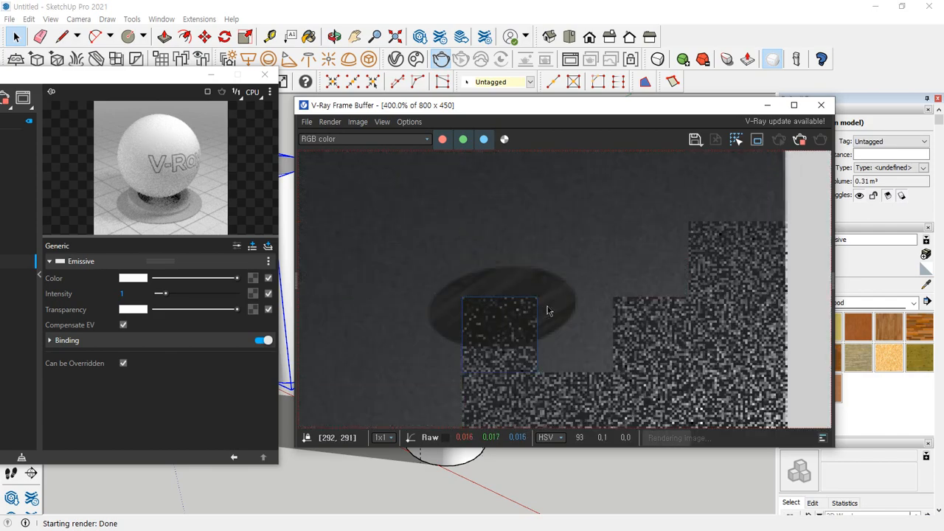
# Lower the Emissive transparency slightly below full white, re-render, and examine the base of the Emissive cylinder up close
pyautogui.click(230, 312)
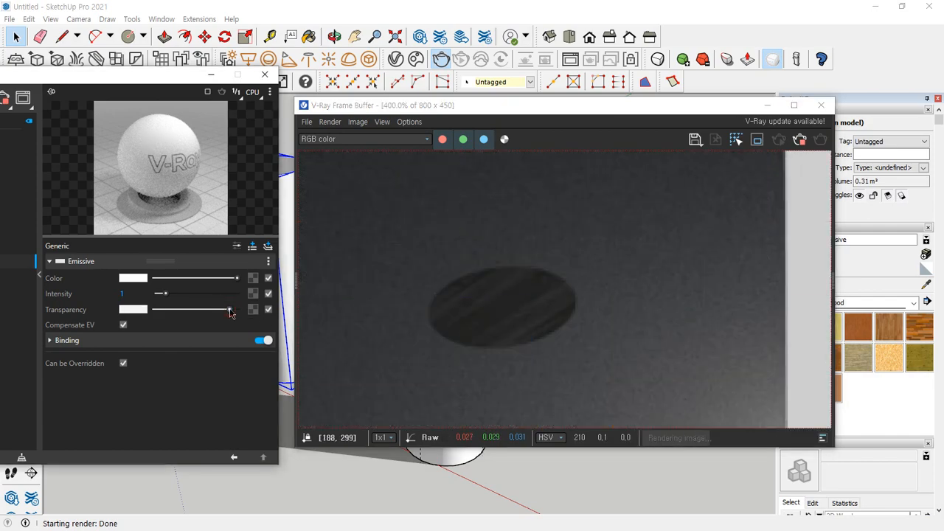
pyautogui.moveTo(228, 313); pyautogui.dragTo(227, 313)
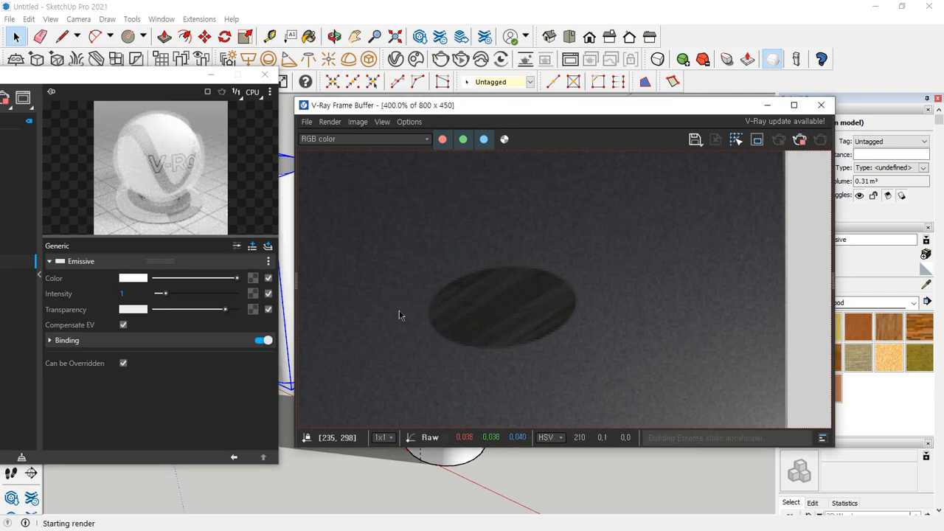
pyautogui.scroll(-2, 515, 245)
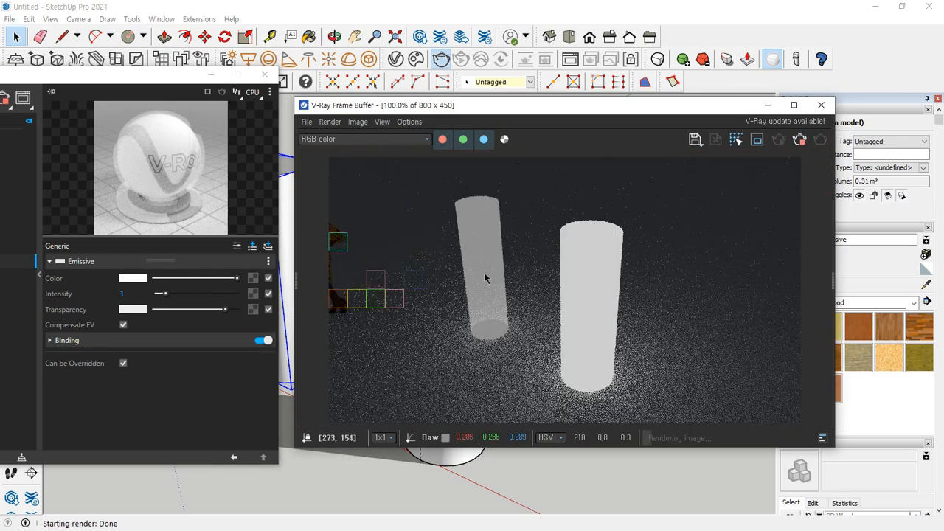
pyautogui.scroll(2, 486, 283)
pyautogui.moveTo(492, 381); pyautogui.dragTo(501, 260, button='middle')
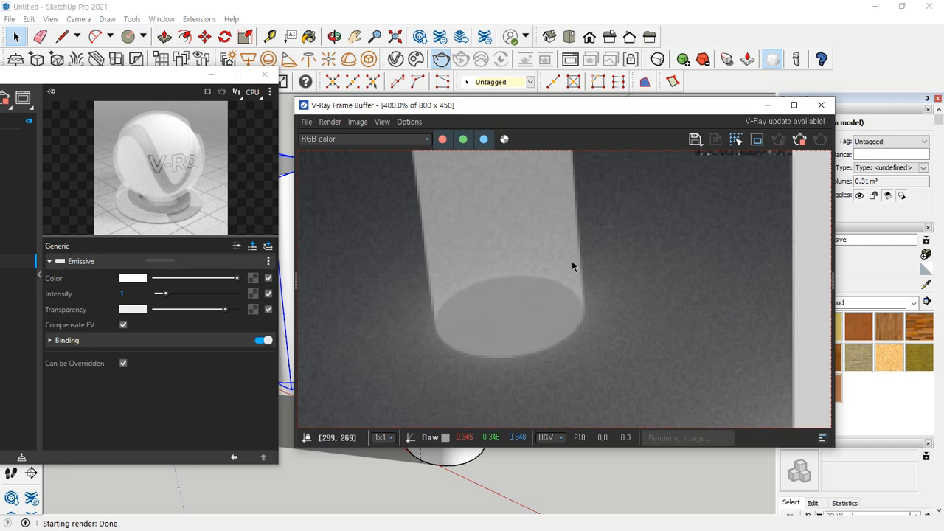
# Set the Emissive transparency to black, re-render both cylinders, and stop the render
pyautogui.moveTo(175, 315); pyautogui.dragTo(157, 318)
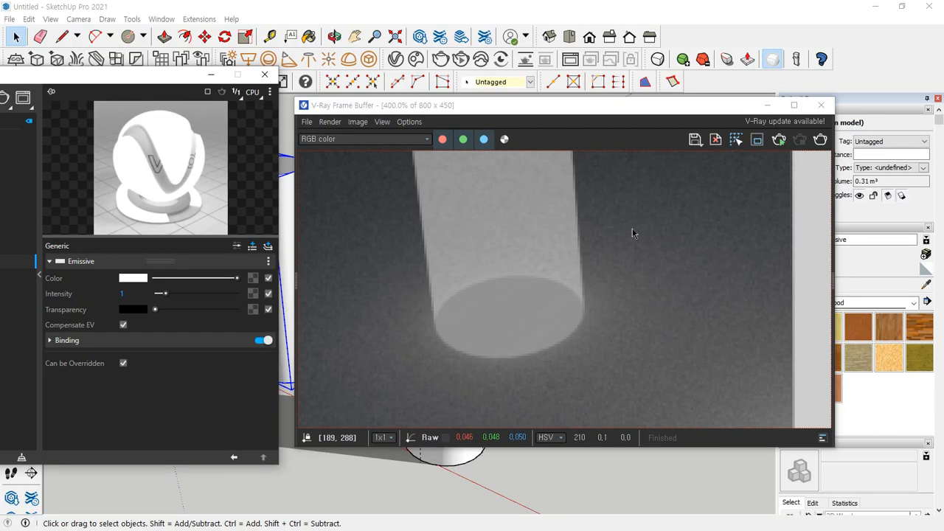
pyautogui.click(820, 141)
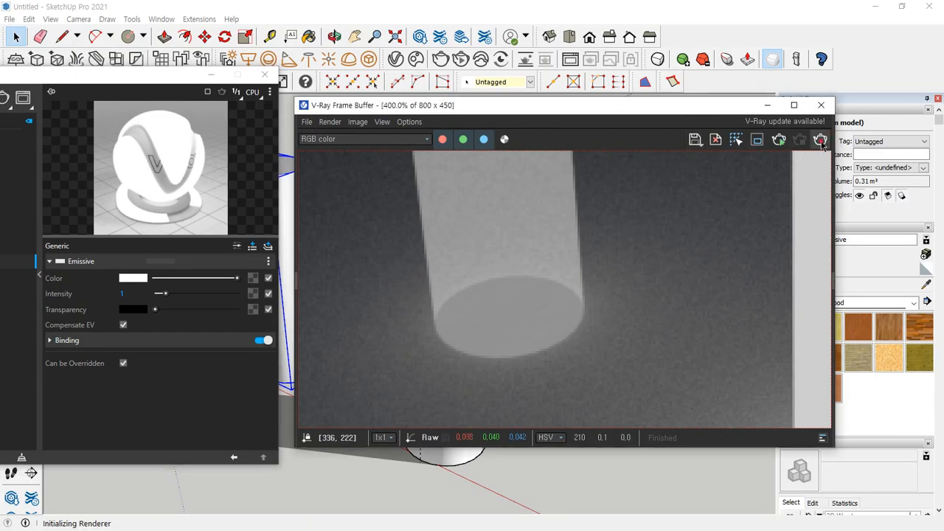
pyautogui.scroll(-2, 538, 290)
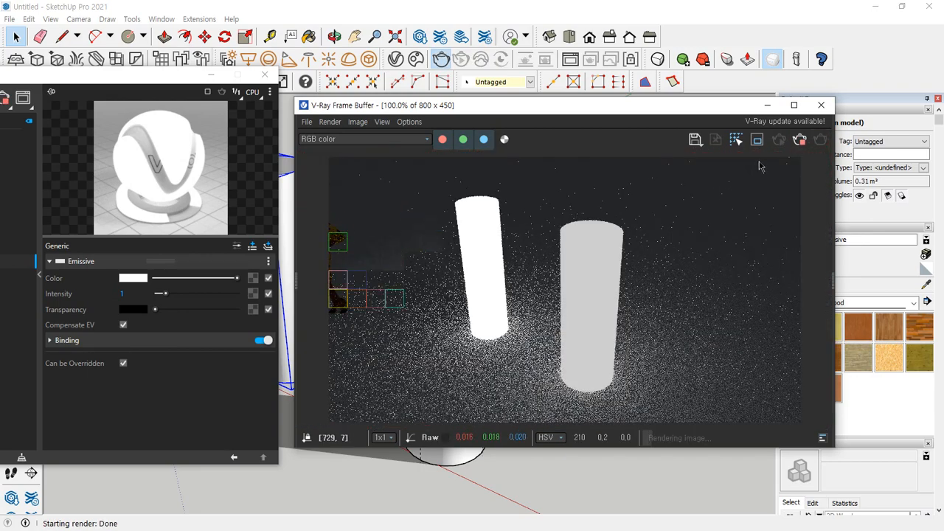
pyautogui.click(800, 141)
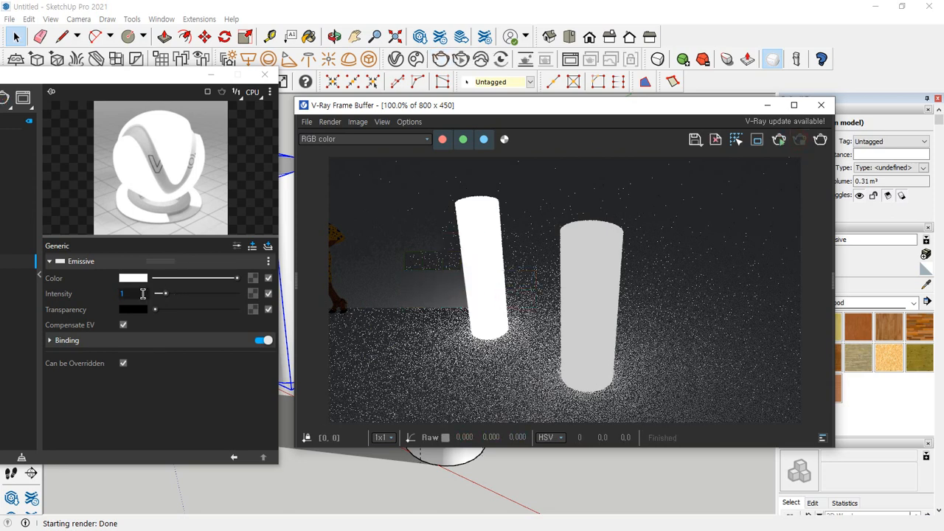
# Set the Emissive intensity to 3 and render only a region around the upper part of the Emissive cylinder
pyautogui.click(143, 294)
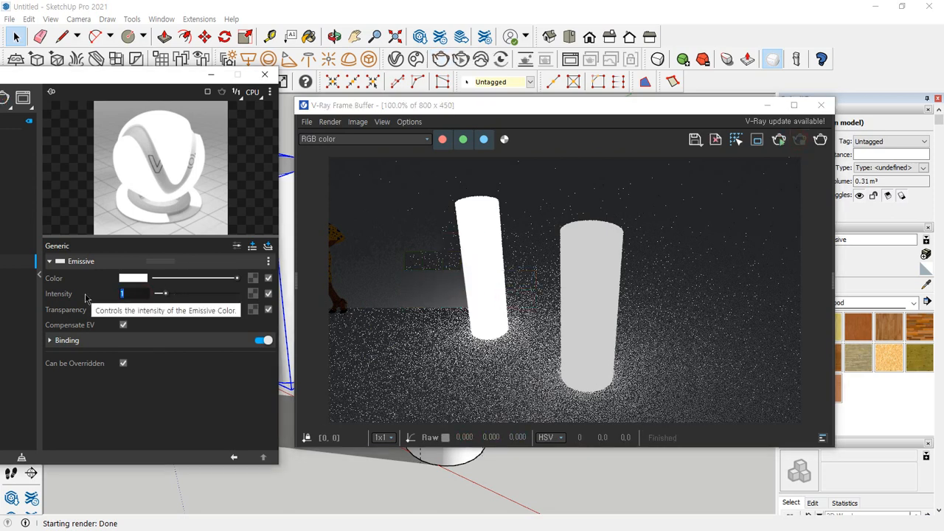
pyautogui.press('Return')
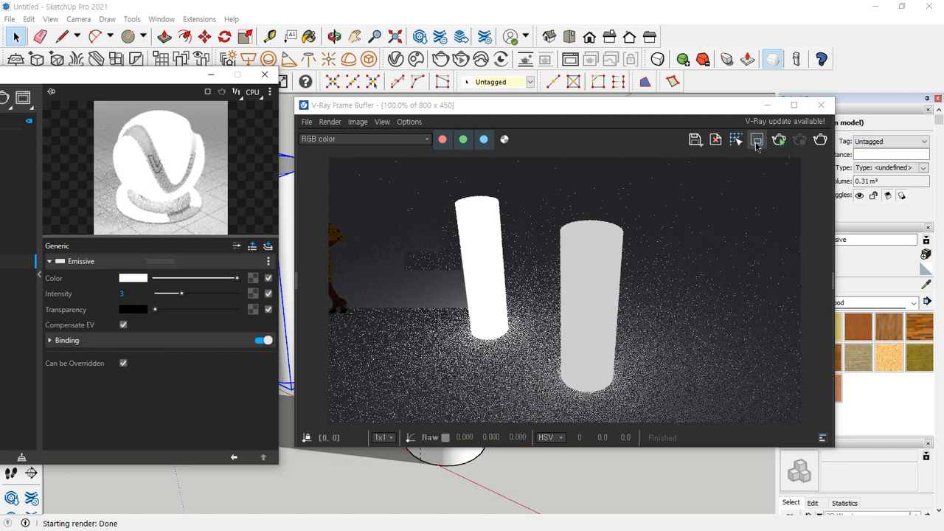
pyautogui.click(756, 143)
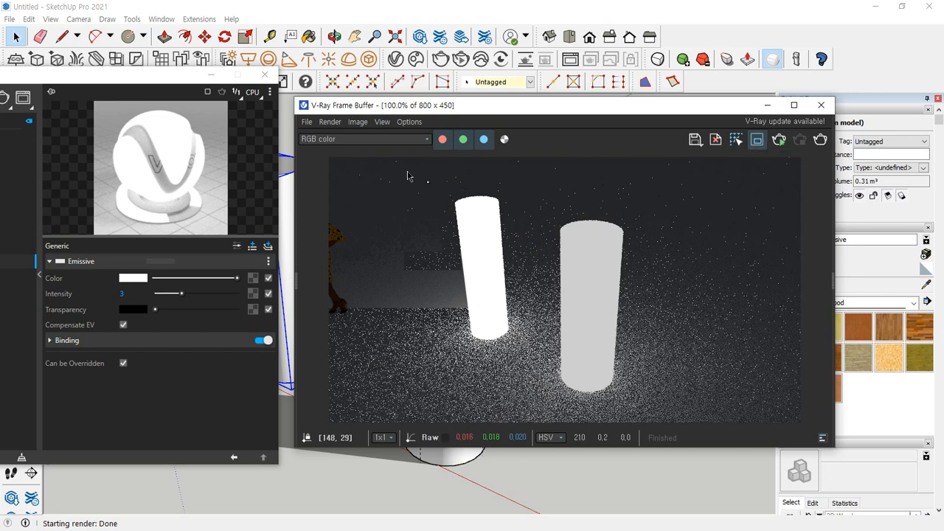
pyautogui.moveTo(406, 172); pyautogui.dragTo(542, 272)
pyautogui.click(820, 140)
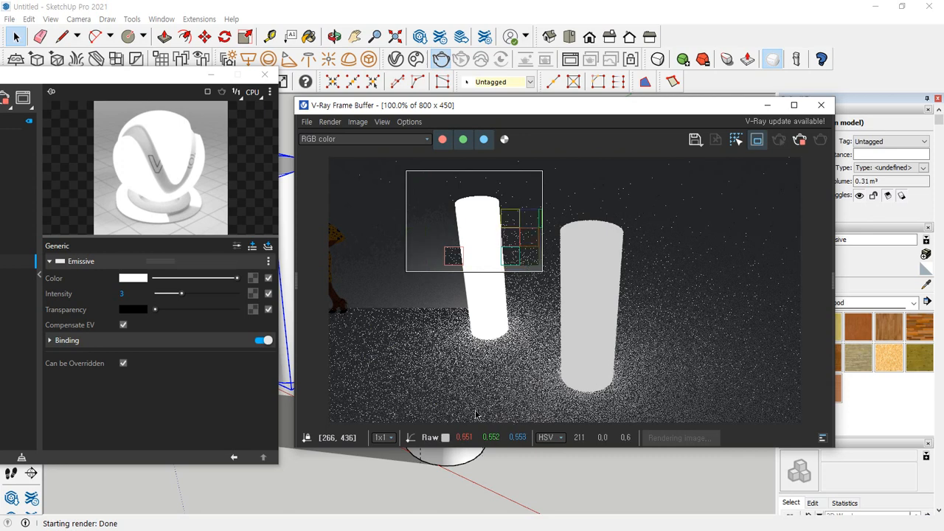
pyautogui.click(799, 140)
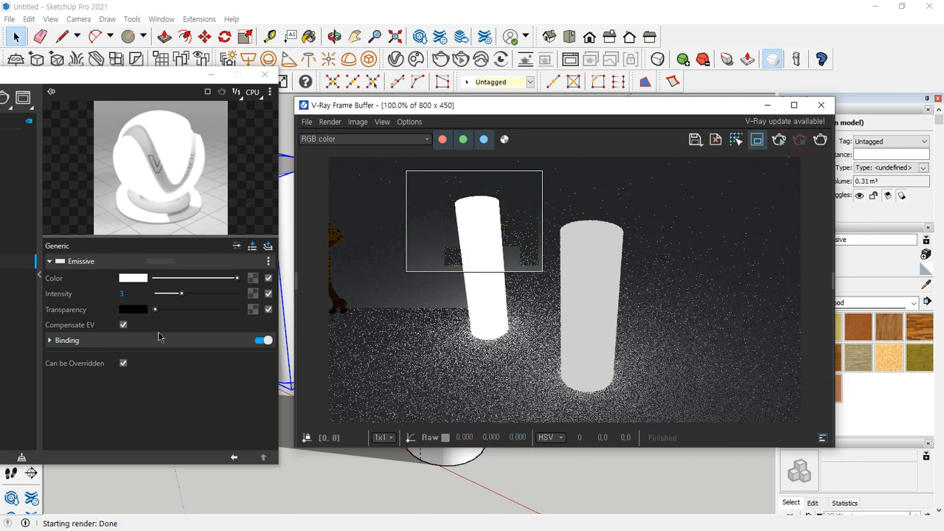
# Set the Emissive intensity to 0.5, re-render the region for comparison, and turn off region rendering
pyautogui.click(133, 293)
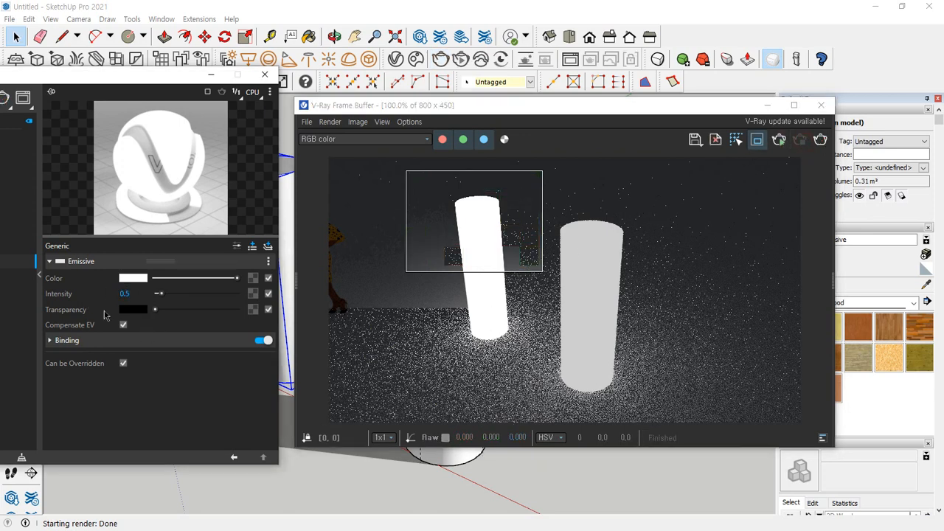
pyautogui.click(823, 142)
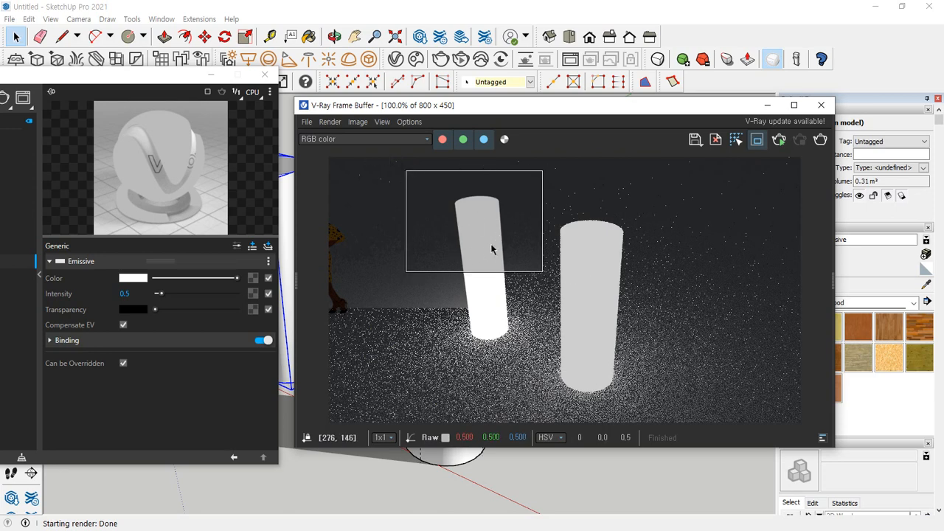
pyautogui.click(767, 144)
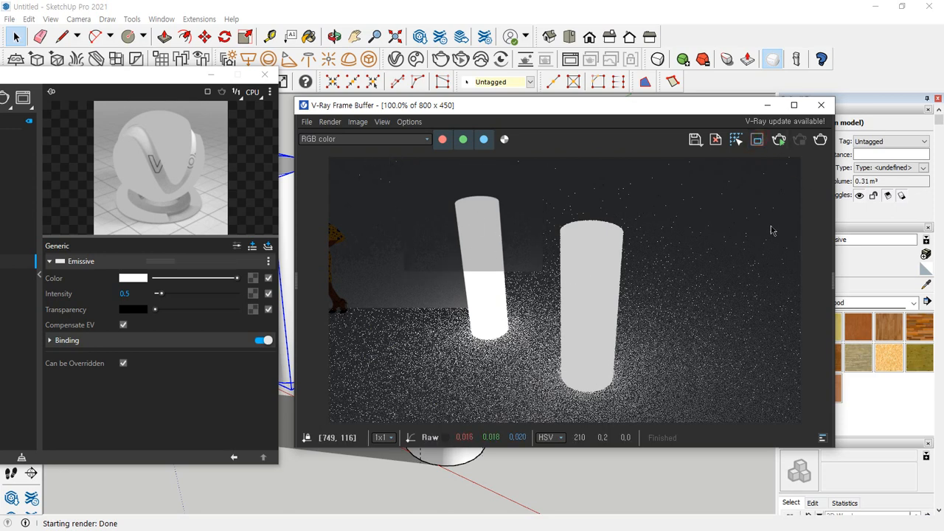
# Close the render and material editor windows, and delete both cylinders from the model
pyautogui.click(820, 105)
pyautogui.click(264, 75)
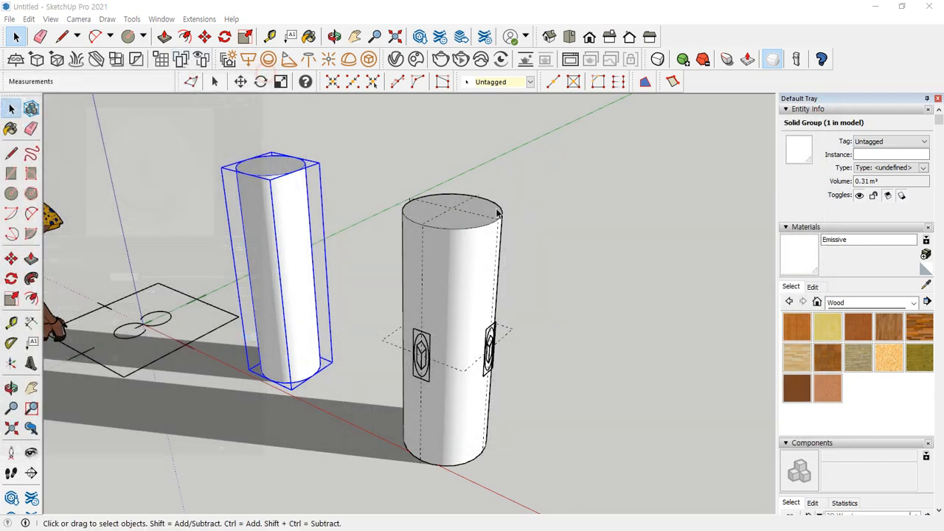
pyautogui.moveTo(558, 138)
pyautogui.mouseDown()
pyautogui.moveTo(312, 278)
pyautogui.moveTo(270, 260)
pyautogui.mouseUp()
pyautogui.press('Delete')
# Draw a rectangle of about 7.1 m² on the ground beside the existing linework and extrude it 30 mm into a slab
pyautogui.moveTo(339, 328); pyautogui.dragTo(319, 333, button='middle')
pyautogui.press('r')
pyautogui.click(278, 353)
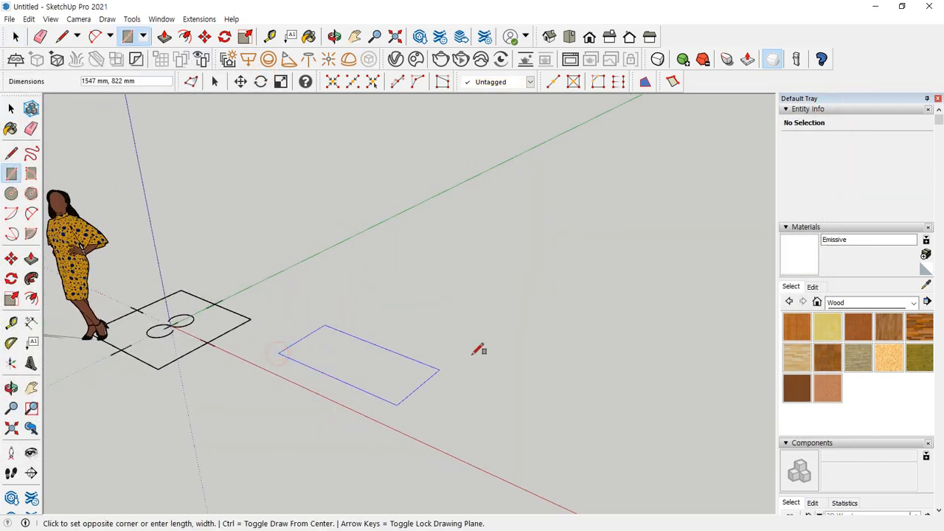
pyautogui.click(624, 322)
pyautogui.press('p')
pyautogui.click(491, 347)
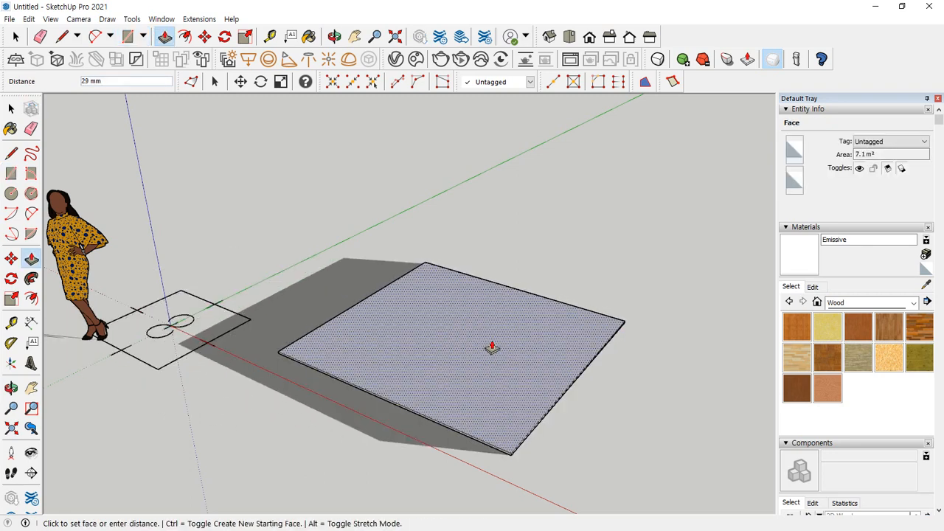
pyautogui.click(492, 345)
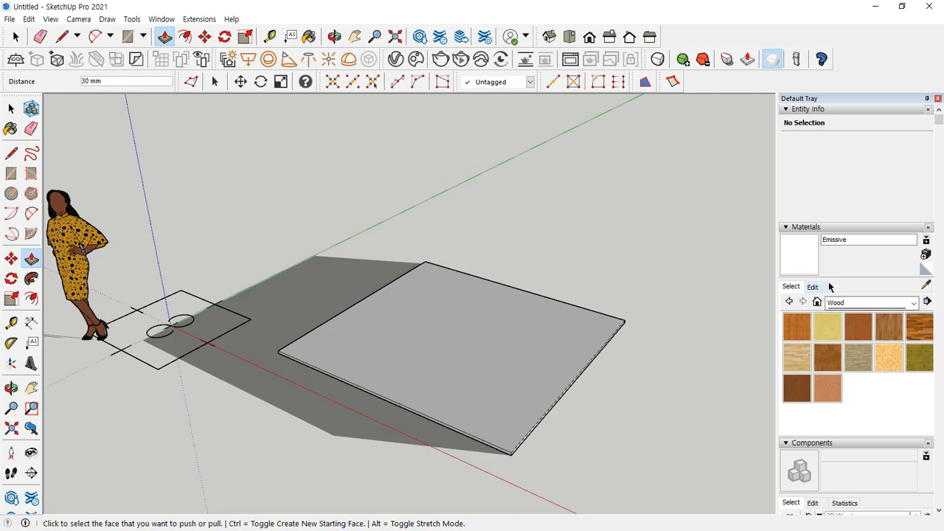
# Set the shadow time of day to 01:39 PM so the slab's upper face is in sunlight
pyautogui.scroll(-6, 829, 310)
pyautogui.scroll(-3, 840, 385)
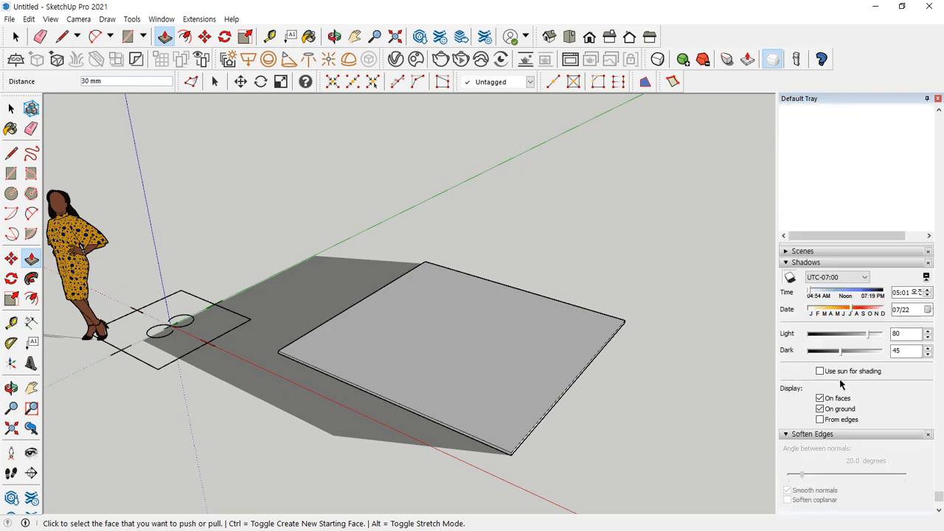
pyautogui.moveTo(850, 294); pyautogui.dragTo(854, 295)
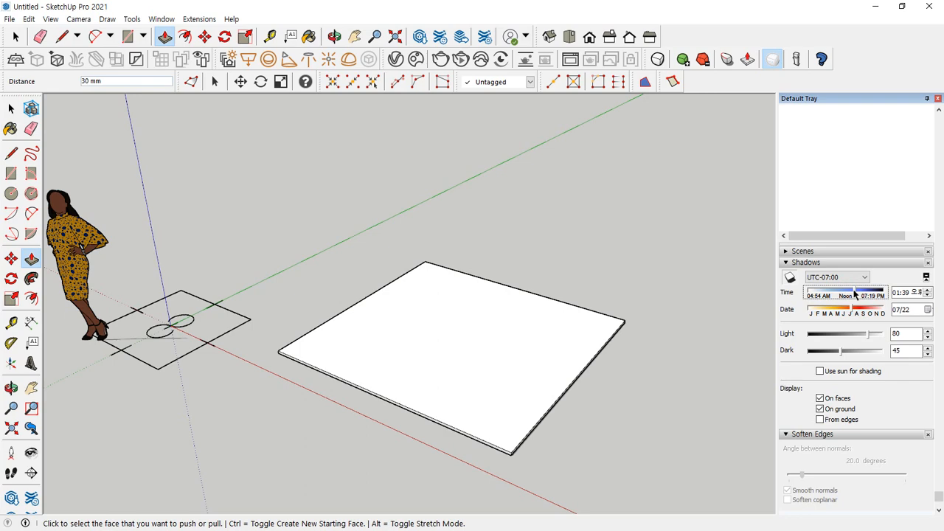
# Select the whole slab with all its faces and edges and make it a group
pyautogui.moveTo(470, 364); pyautogui.dragTo(471, 364, button='middle')
pyautogui.tripleClick(471, 340)
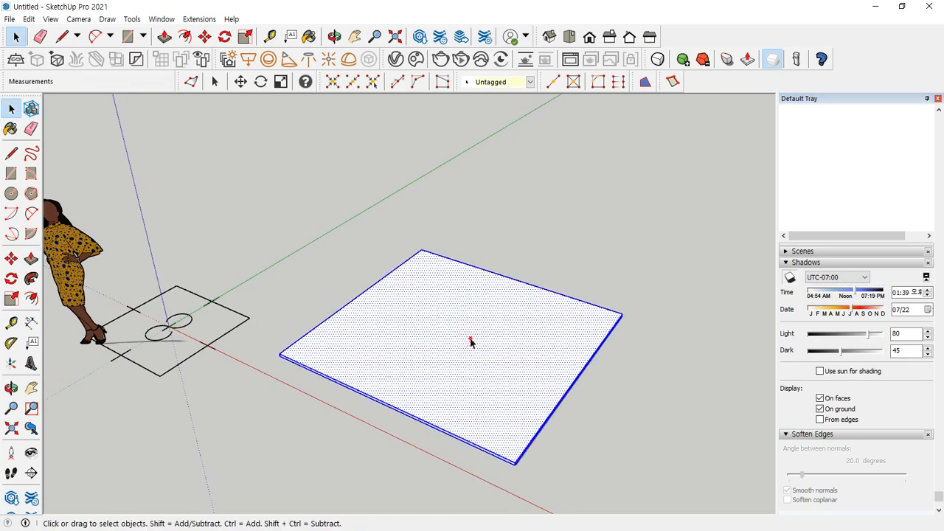
pyautogui.rightClick(458, 315)
pyautogui.press('g')
pyautogui.scroll(2, 442, 348)
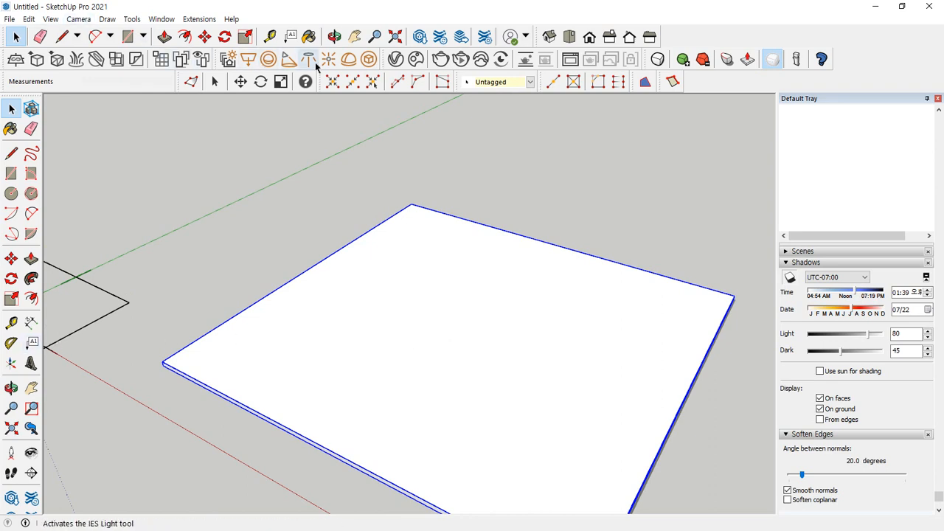
# Create a new V-Ray Generic material and set its diffuse colour to pure red (R 1, G 0, B 0)
pyautogui.click(393, 62)
pyautogui.moveTo(97, 78); pyautogui.dragTo(408, 59)
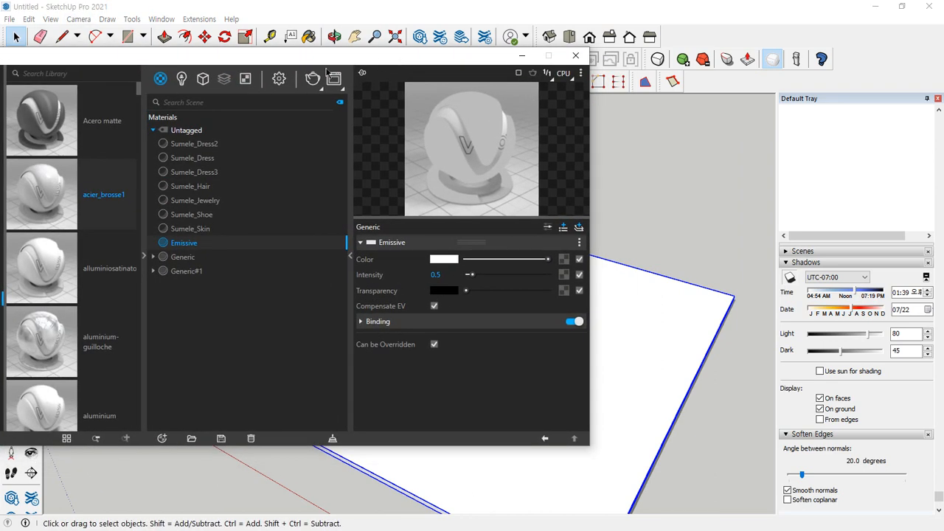
pyautogui.click(162, 438)
pyautogui.moveTo(189, 423)
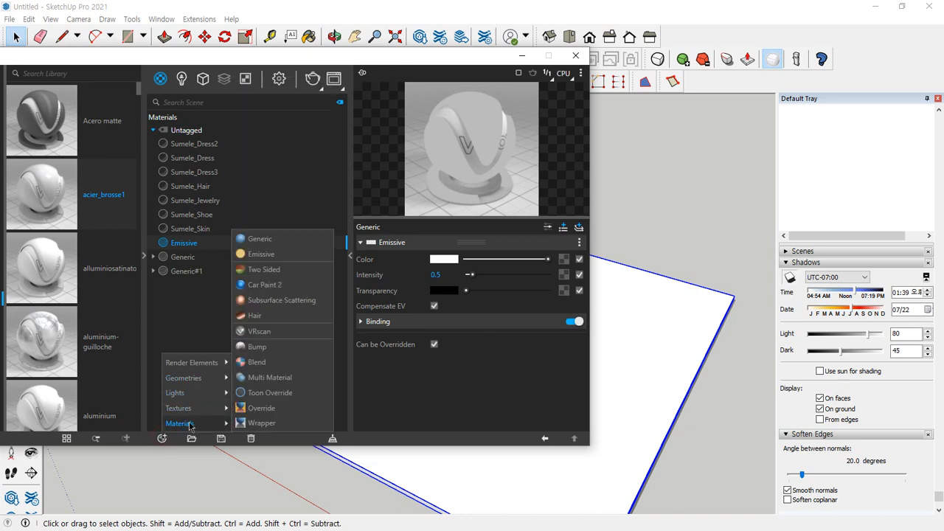
pyautogui.click(278, 242)
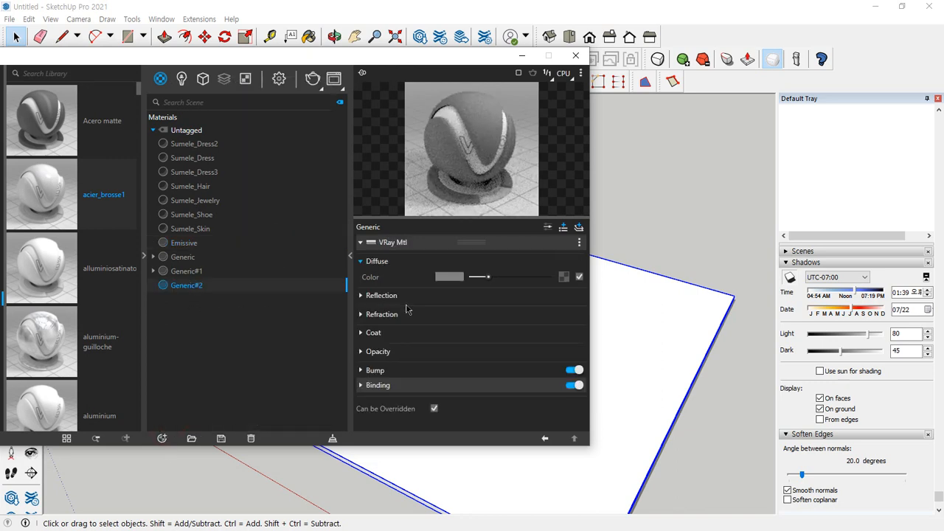
pyautogui.click(452, 277)
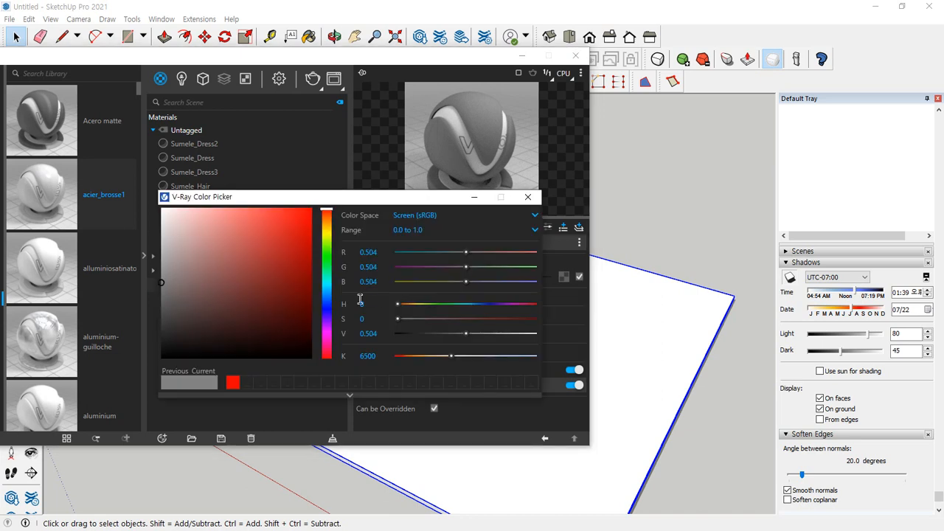
pyautogui.moveTo(299, 277); pyautogui.dragTo(332, 207)
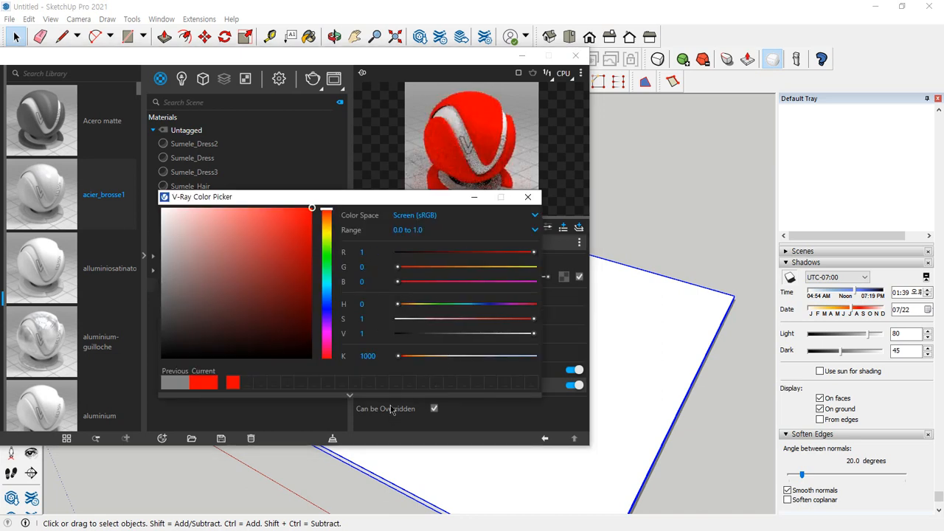
pyautogui.click(529, 197)
# Paint the slab group with the new red material
pyautogui.moveTo(469, 56); pyautogui.dragTo(218, 46)
pyautogui.scroll(15, 826, 235)
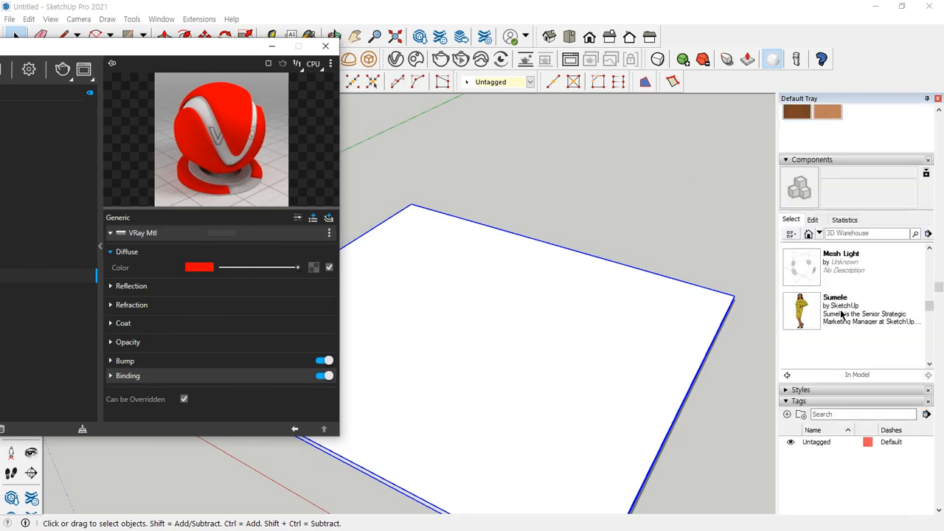
pyautogui.click(806, 244)
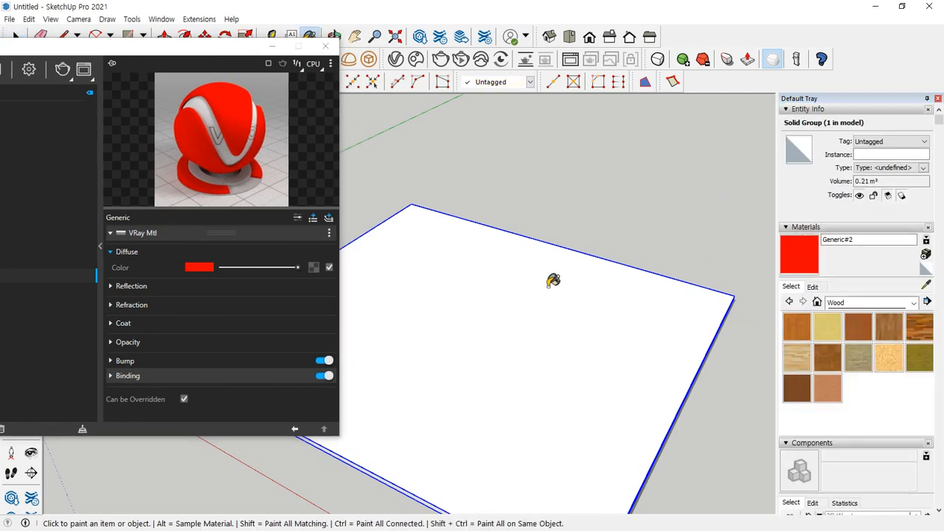
pyautogui.click(553, 279)
pyautogui.moveTo(553, 279)
pyautogui.mouseDown(button='middle')
pyautogui.moveTo(630, 197)
pyautogui.moveTo(578, 188)
pyautogui.moveTo(583, 197)
pyautogui.mouseUp(button='middle')
pyautogui.press('space')
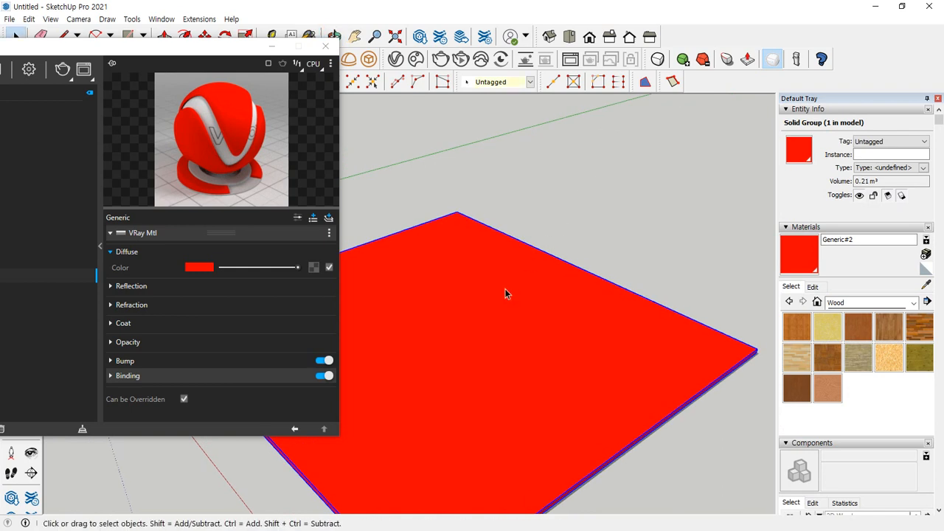
# Draw a small rectangle on the red slab and extrude it upward into a tall box of about 0.31 m³
pyautogui.press('r')
pyautogui.click(404, 345)
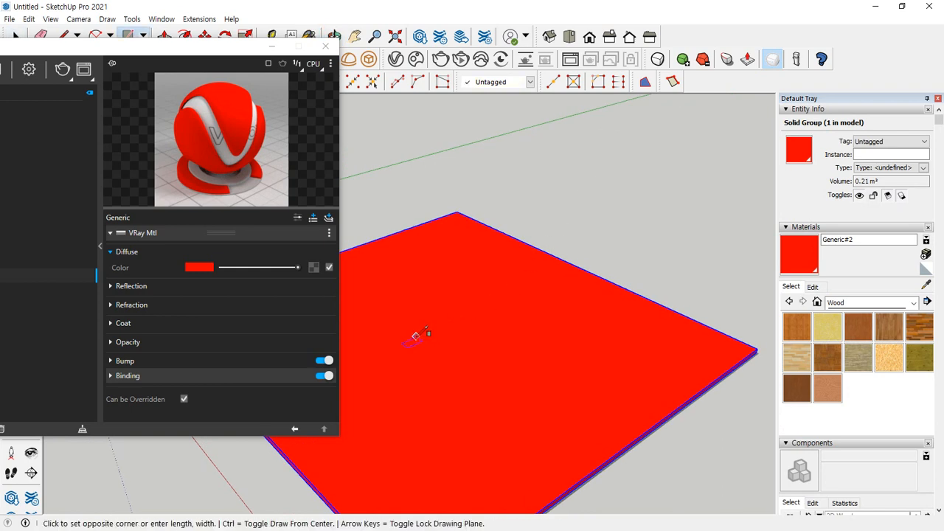
pyautogui.click(442, 279)
pyautogui.press('p')
pyautogui.click(433, 302)
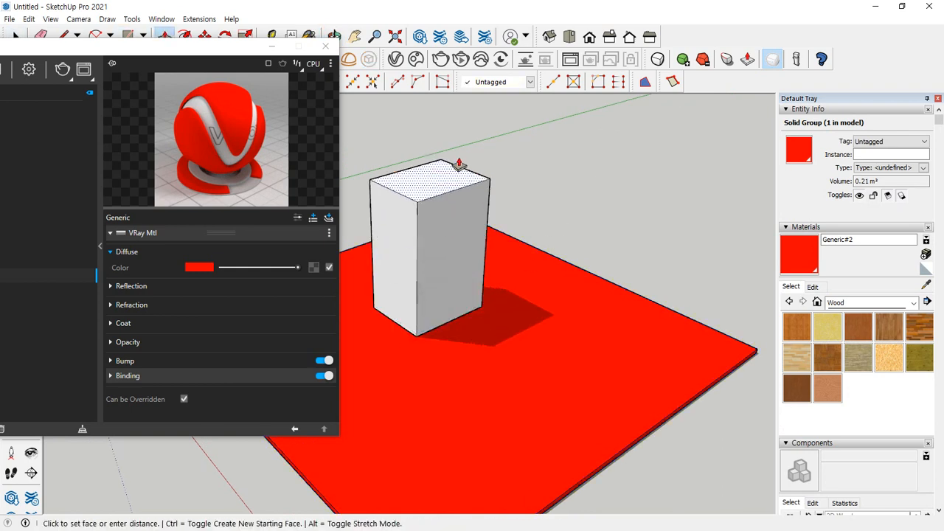
pyautogui.click(452, 123)
pyautogui.press('space')
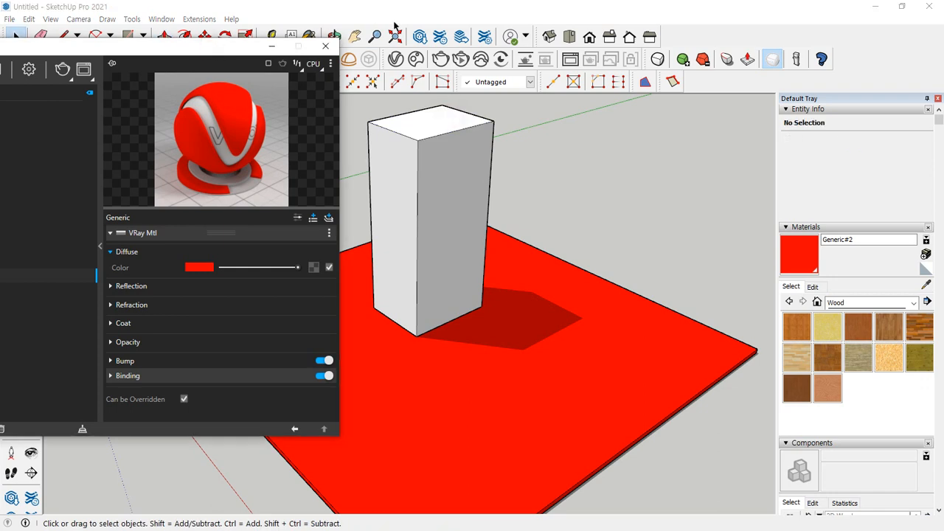
# Rename the red Generic material to 재질1
pyautogui.moveTo(196, 47); pyautogui.dragTo(487, 49)
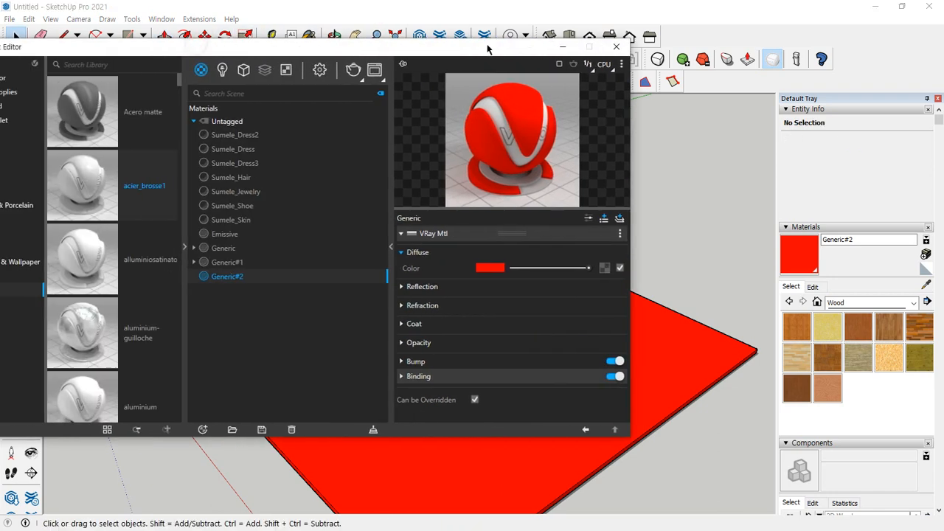
pyautogui.doubleClick(252, 280)
pyautogui.write('재질1')
# Create a second Generic material named 재질2 and set its diffuse colour to pure white (R 1, G 1, B 1)
pyautogui.click(203, 432)
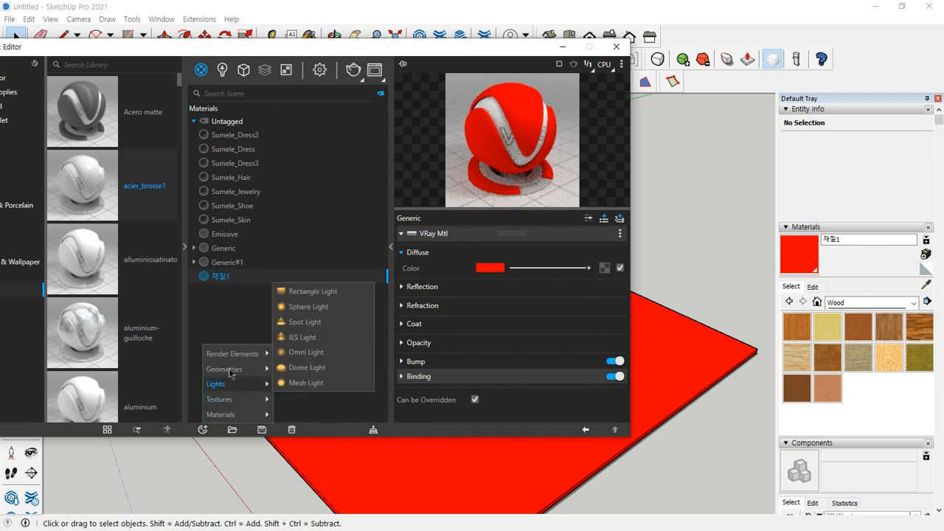
pyautogui.moveTo(230, 418)
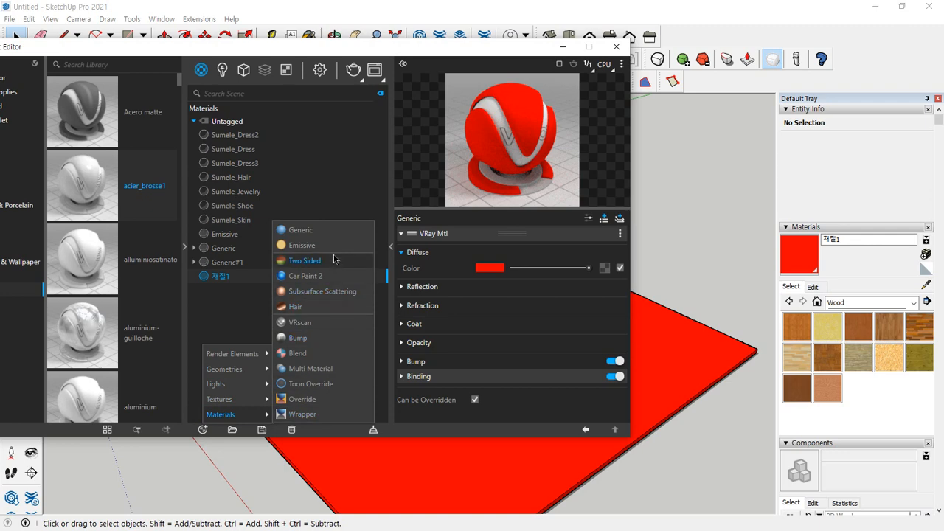
pyautogui.click(329, 231)
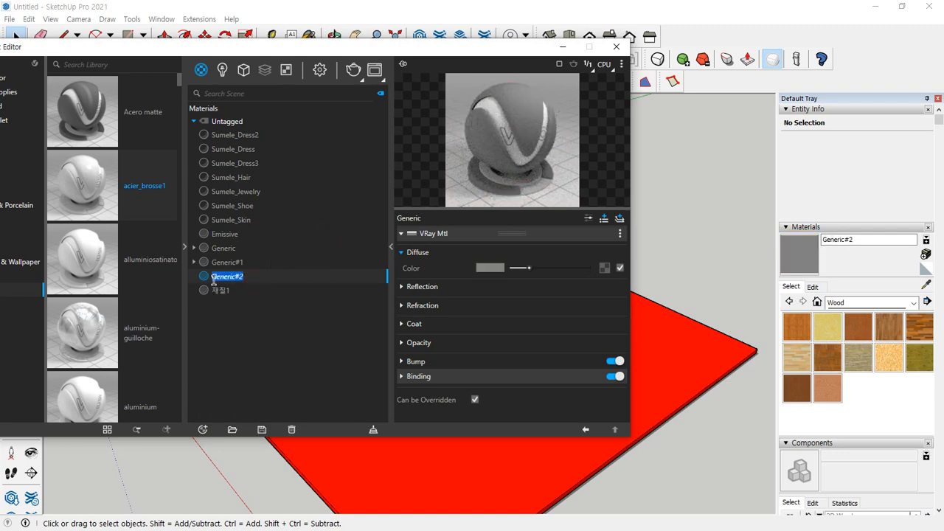
pyautogui.write('재질2')
pyautogui.click(489, 268)
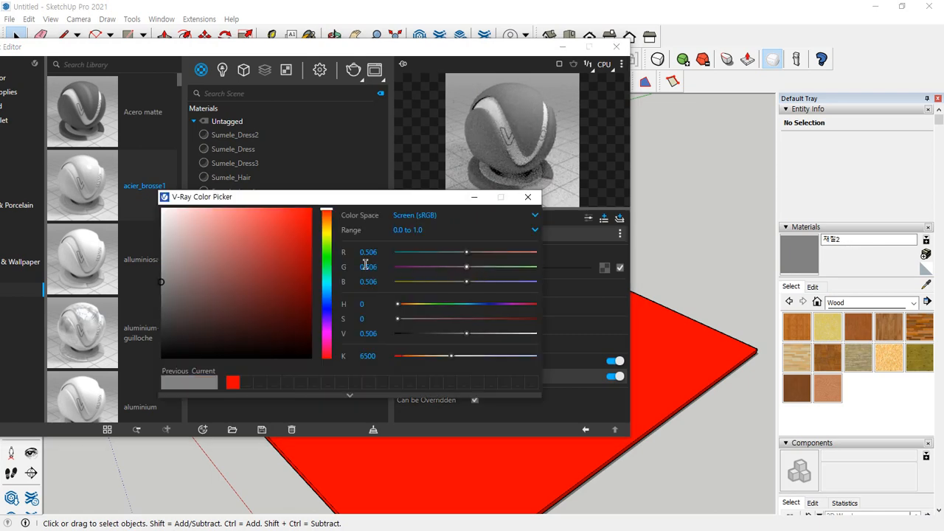
pyautogui.moveTo(234, 246); pyautogui.dragTo(133, 191)
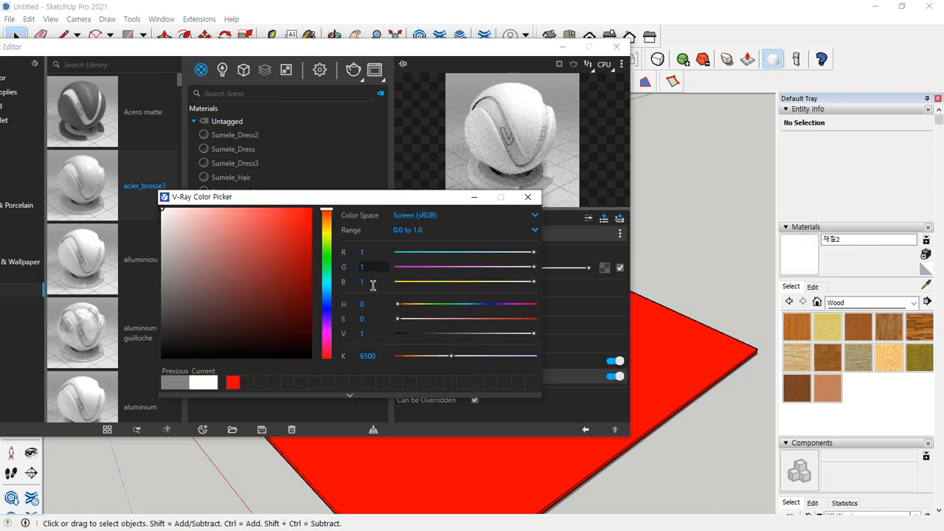
pyautogui.click(527, 197)
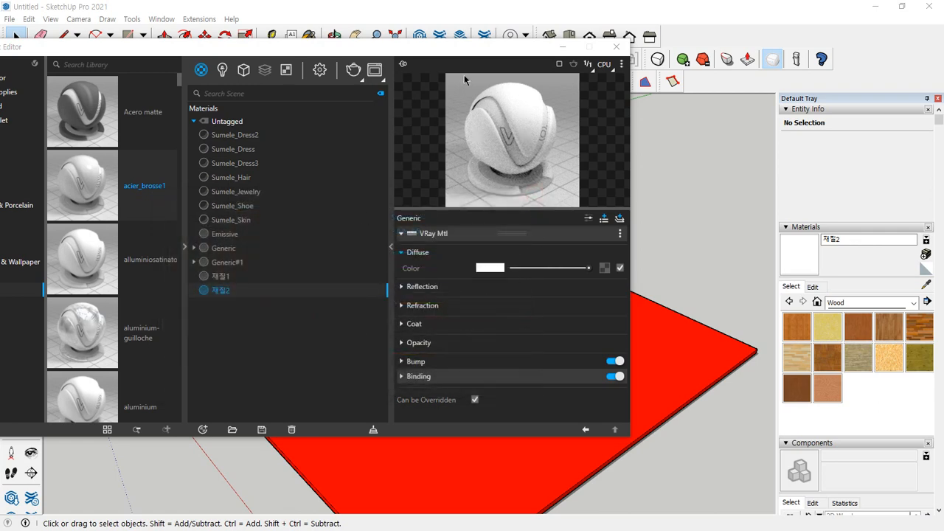
# Make the tall box a group and paint it with the white 재질2 material
pyautogui.moveTo(443, 46); pyautogui.dragTo(161, 41)
pyautogui.click(797, 249)
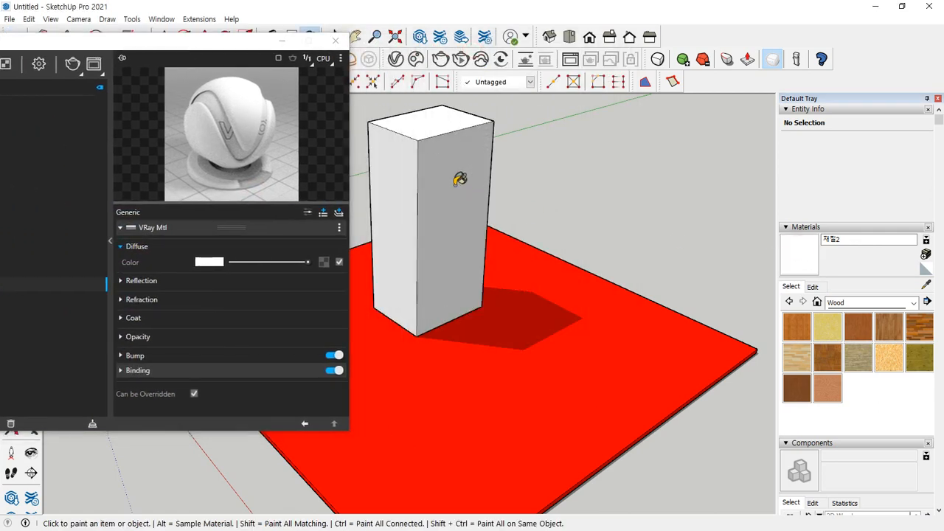
pyautogui.press('space')
pyautogui.tripleClick(455, 186)
pyautogui.rightClick(455, 186)
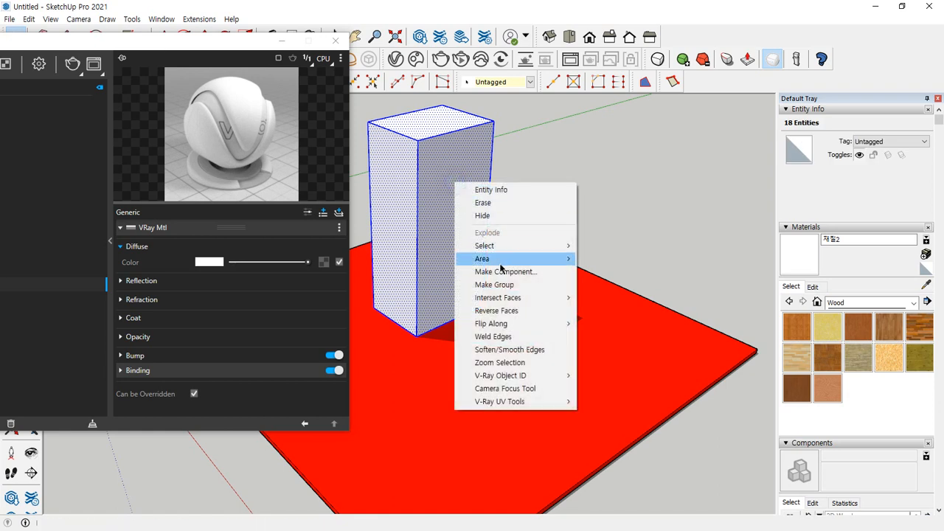
pyautogui.click(522, 285)
pyautogui.click(795, 267)
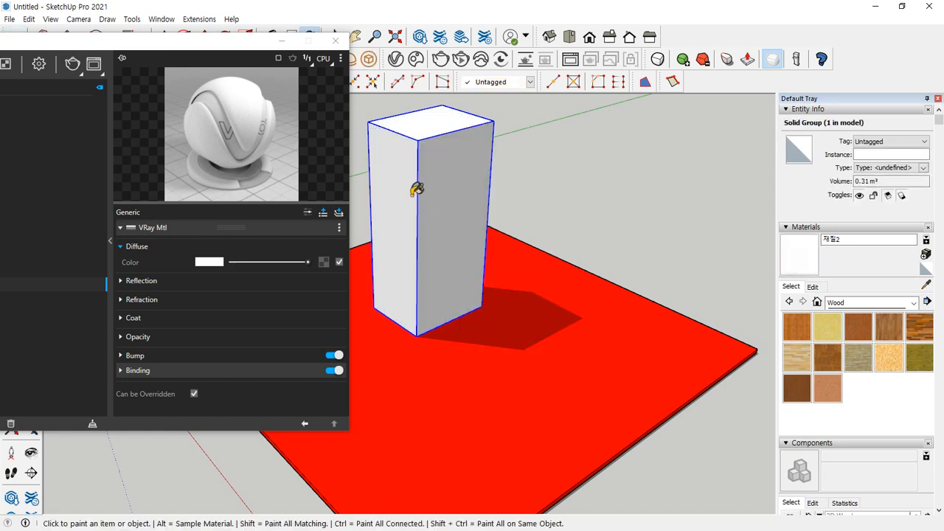
pyautogui.click(442, 189)
pyautogui.press('space')
# Render the white box on the red slab with V-Ray and enlarge the area around the box's base
pyautogui.moveTo(453, 191); pyautogui.dragTo(478, 213, button='middle')
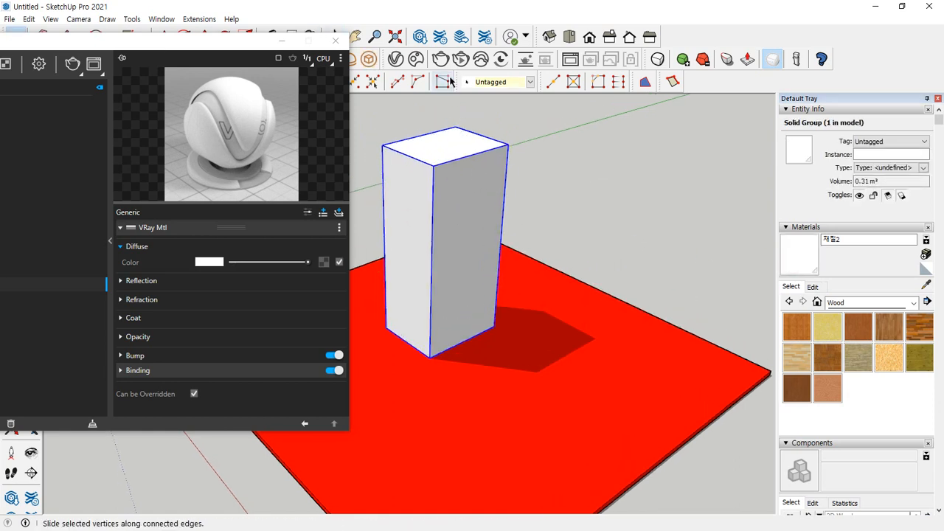
pyautogui.click(441, 61)
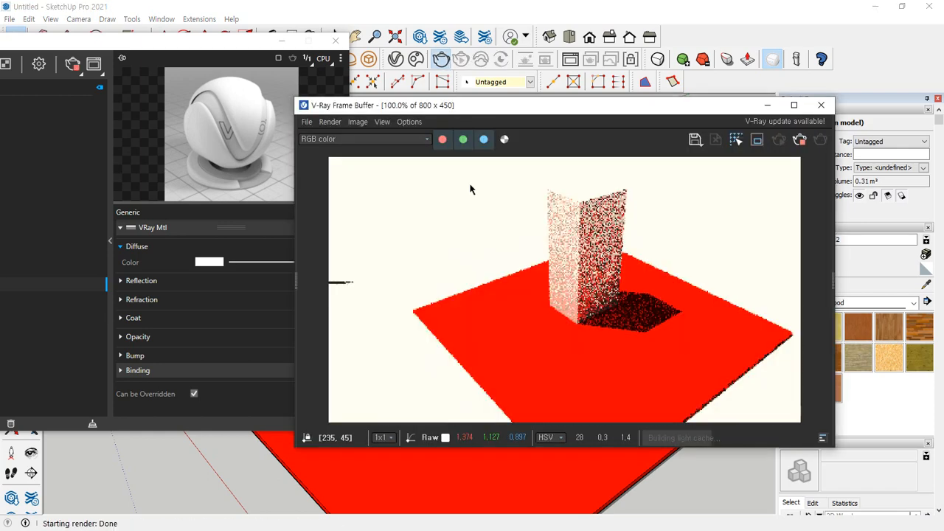
pyautogui.scroll(2, 680, 306)
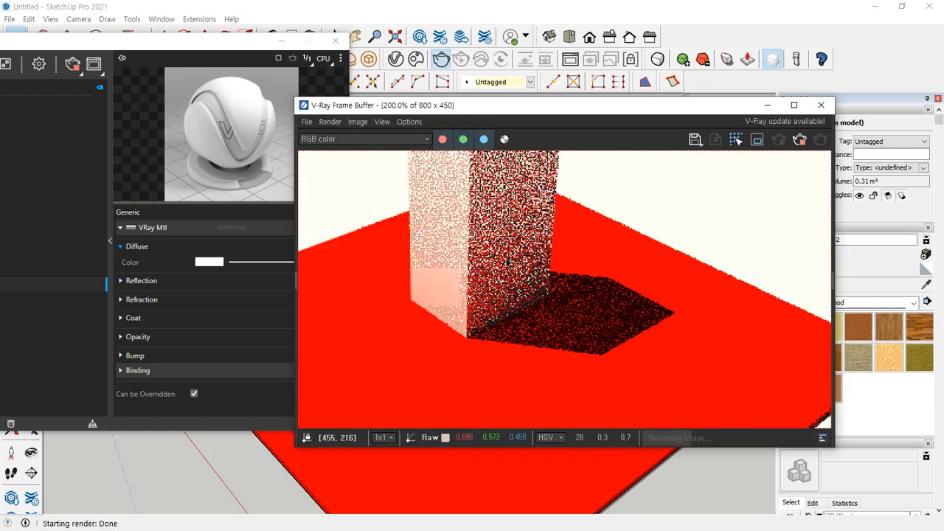
# Examine the colour of the white box's lower faces and of its shadow on the red slab in the render
pyautogui.moveTo(379, 221)
pyautogui.mouseDown()
pyautogui.moveTo(436, 183)
pyautogui.moveTo(463, 324)
pyautogui.mouseUp()
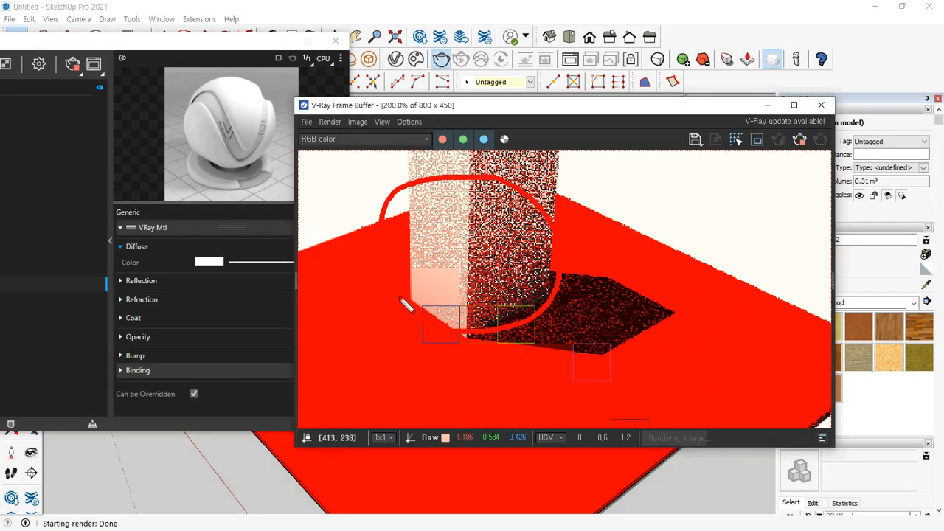
pyautogui.press('Escape')
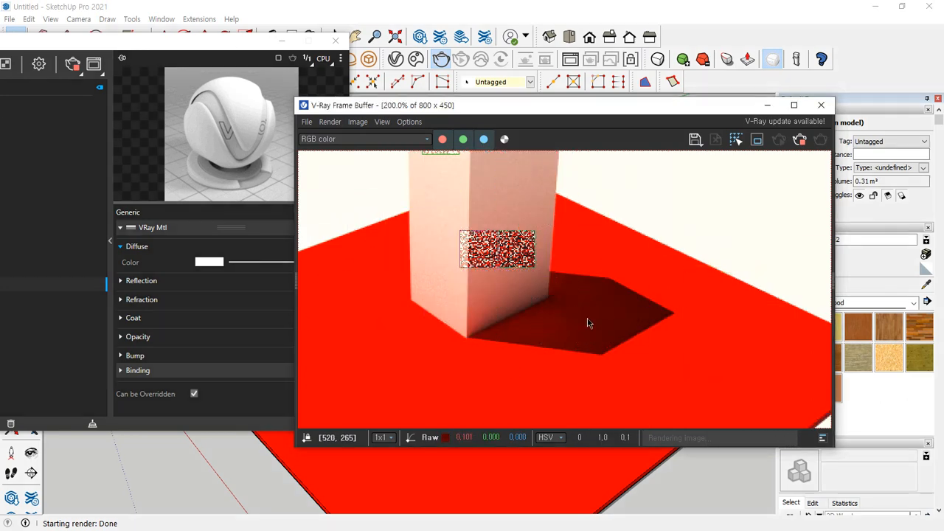
pyautogui.moveTo(262, 166); pyautogui.dragTo(324, 241)
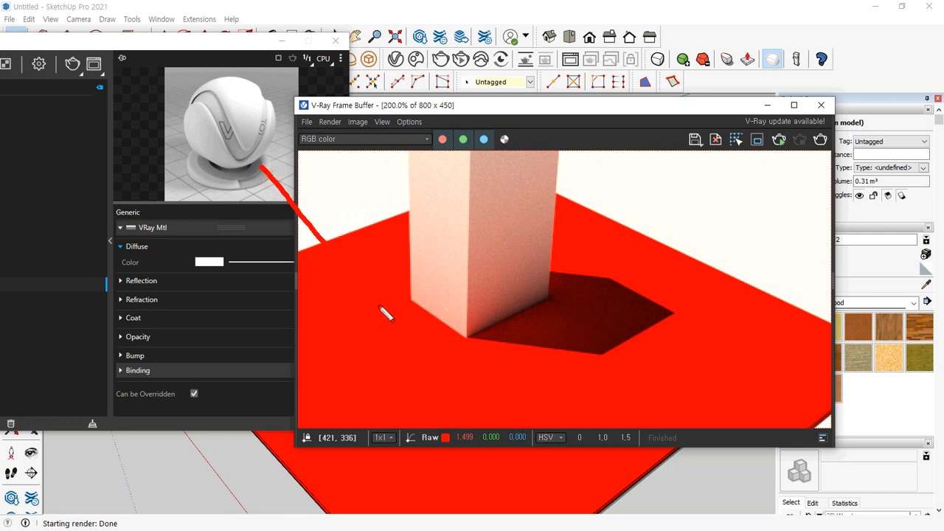
pyautogui.moveTo(411, 273)
pyautogui.mouseDown()
pyautogui.moveTo(432, 242)
pyautogui.moveTo(440, 260)
pyautogui.moveTo(440, 243)
pyautogui.moveTo(354, 147)
pyautogui.moveTo(379, 131)
pyautogui.mouseUp()
pyautogui.press('Escape')
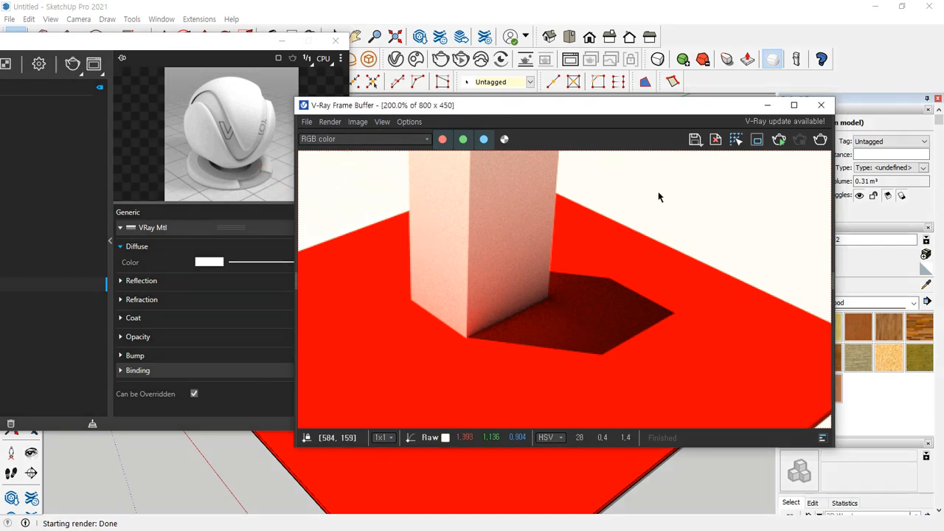
pyautogui.moveTo(135, 42); pyautogui.dragTo(116, 28)
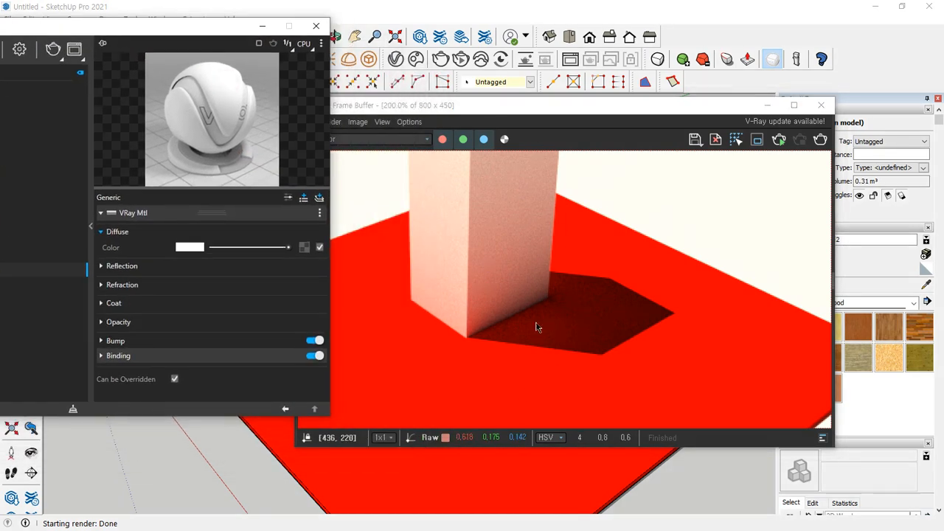
pyautogui.moveTo(410, 229); pyautogui.dragTo(553, 216)
pyautogui.moveTo(611, 282); pyautogui.dragTo(532, 344)
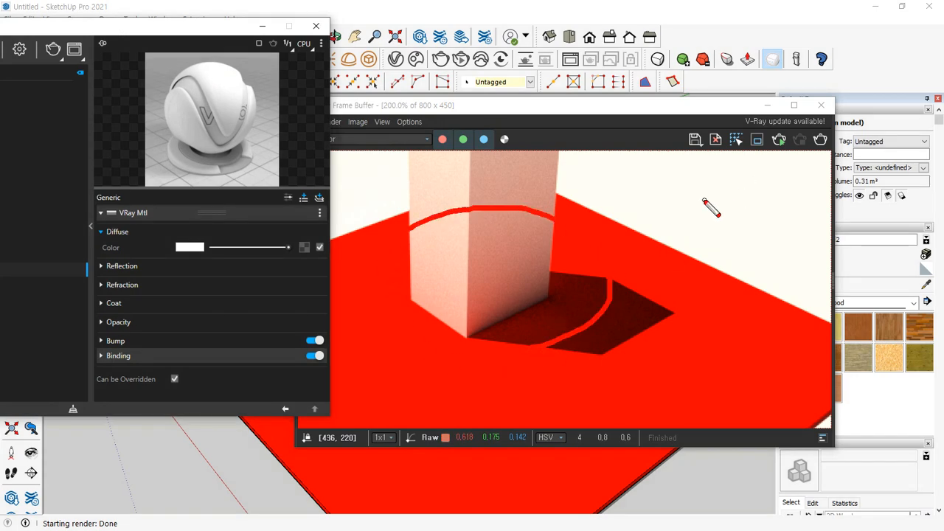
pyautogui.press('e')
pyautogui.moveTo(729, 175)
pyautogui.mouseDown()
pyautogui.moveTo(687, 235)
pyautogui.moveTo(714, 236)
pyautogui.moveTo(674, 228)
pyautogui.moveTo(716, 243)
pyautogui.moveTo(677, 239)
pyautogui.mouseUp()
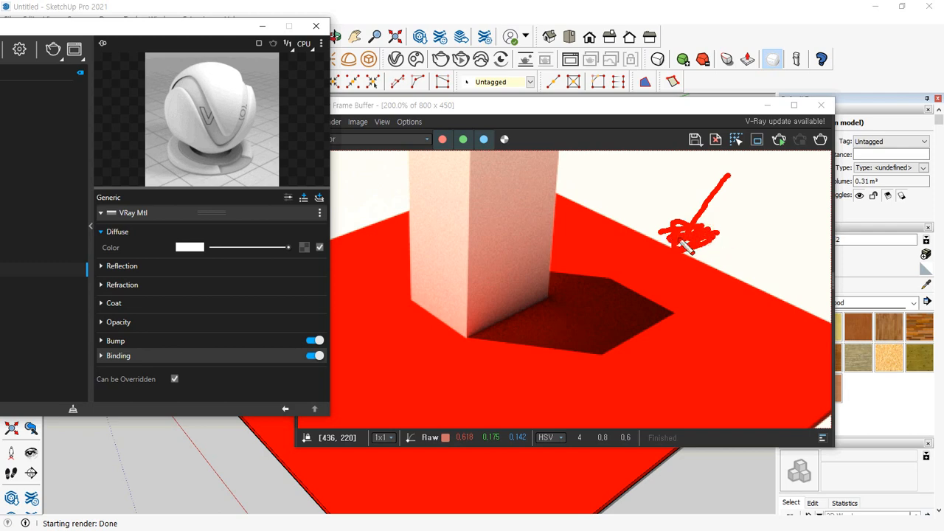
# Create a new V-Ray Override material and review its base material and override slots
pyautogui.press('Escape')
pyautogui.moveTo(172, 30); pyautogui.dragTo(546, 44)
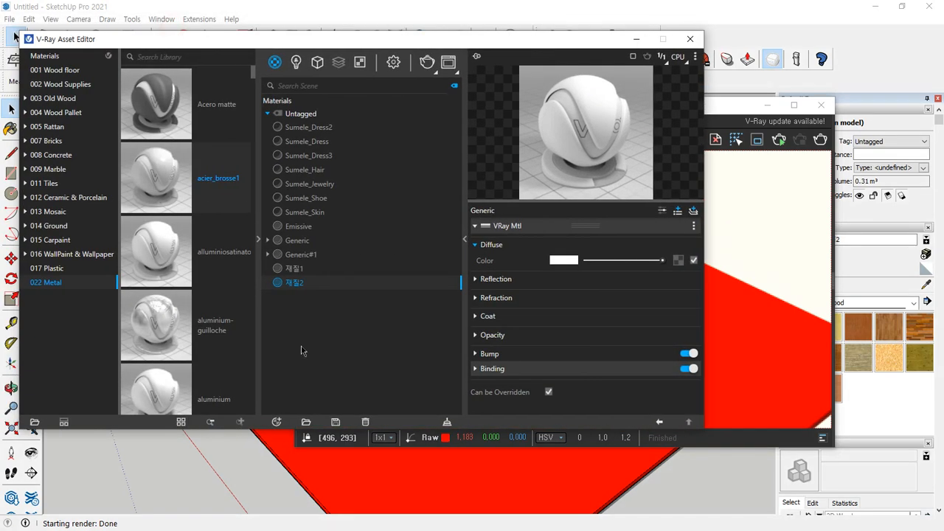
pyautogui.click(276, 422)
pyautogui.moveTo(300, 408)
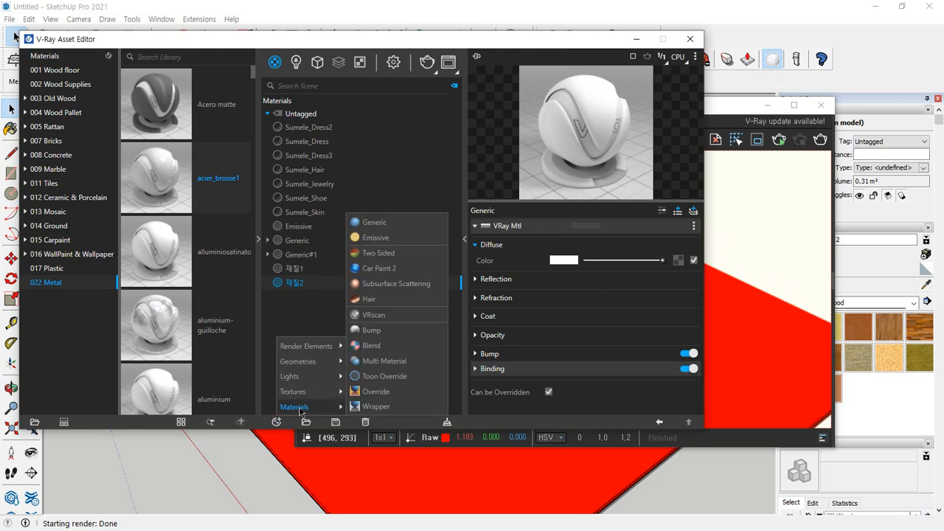
pyautogui.click(405, 392)
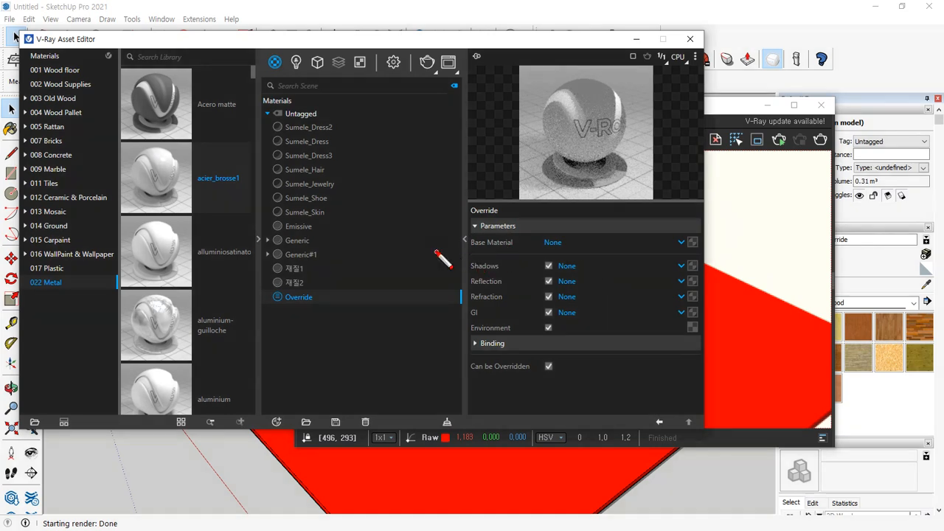
pyautogui.moveTo(435, 252); pyautogui.dragTo(796, 252)
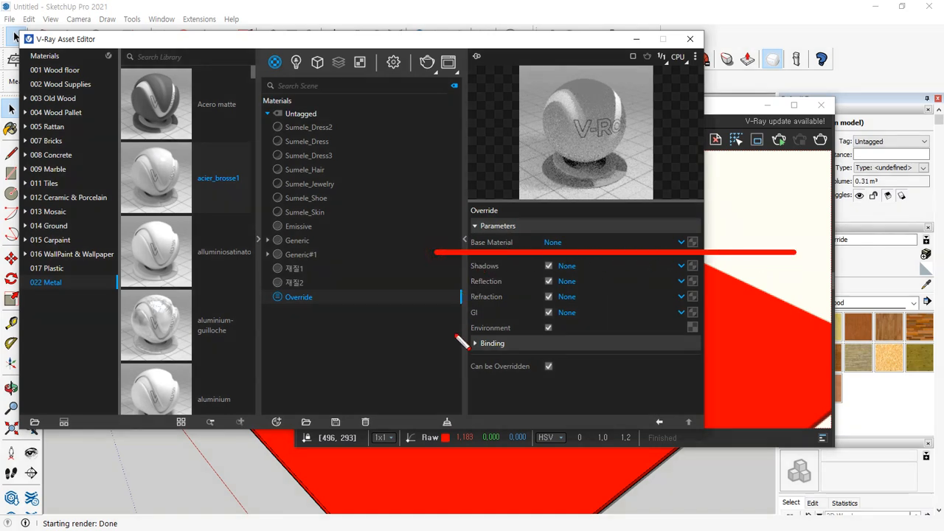
pyautogui.moveTo(452, 322); pyautogui.dragTo(704, 322)
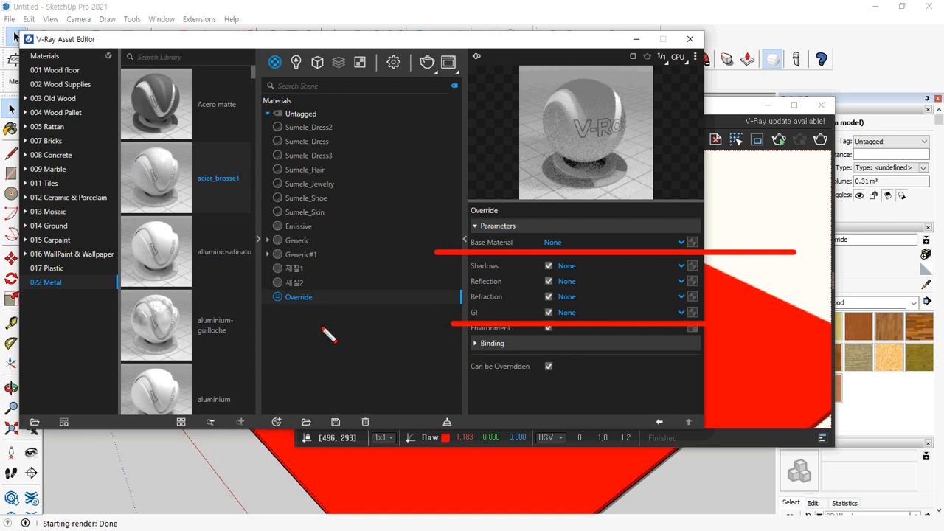
pyautogui.press('Escape')
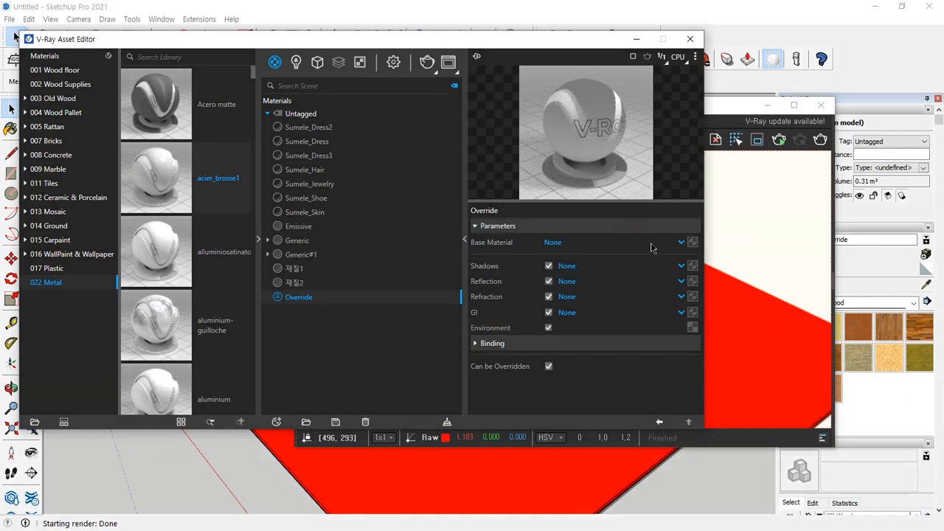
# Set the Override material's base material to 재질1 and its GI material to 재질2
pyautogui.click(673, 245)
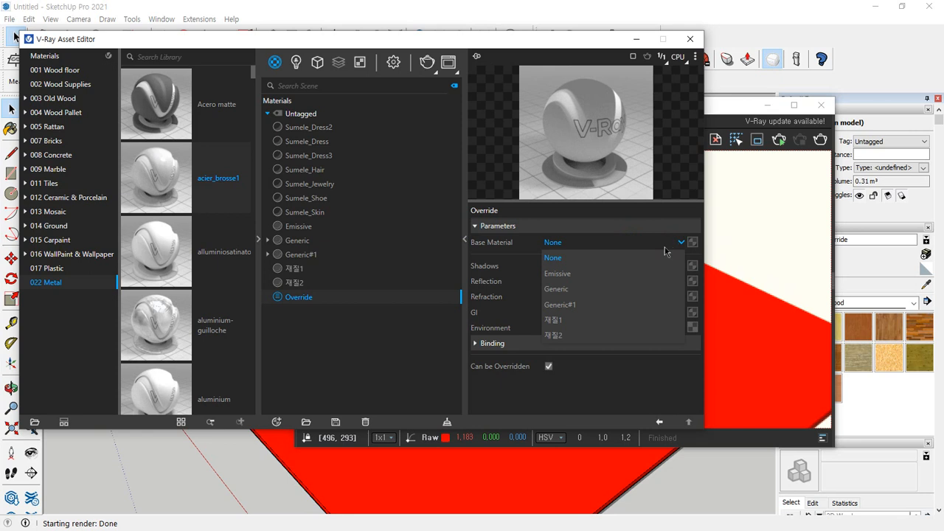
pyautogui.click(602, 322)
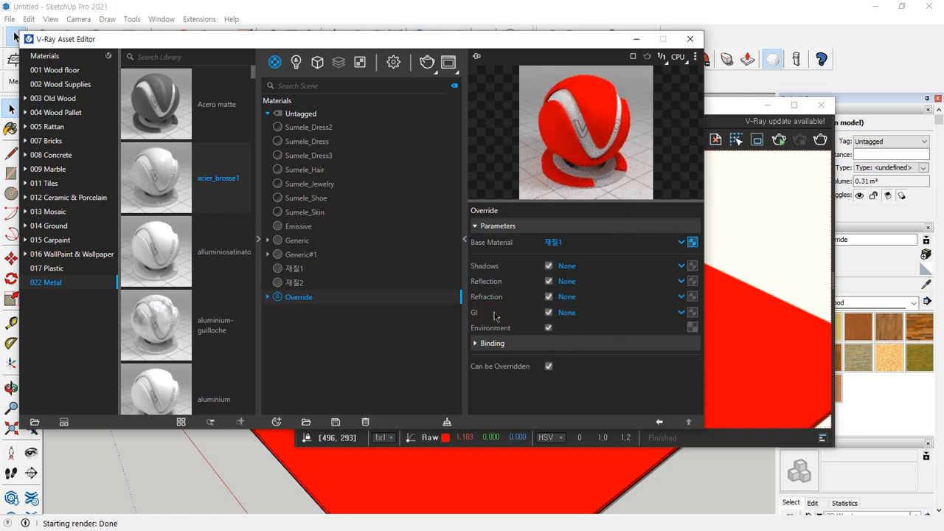
pyautogui.click(606, 316)
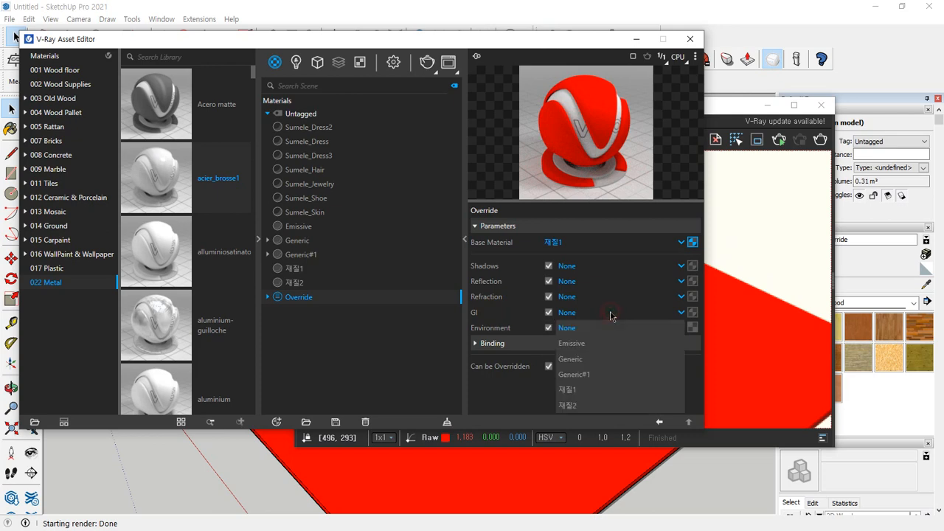
pyautogui.click(584, 406)
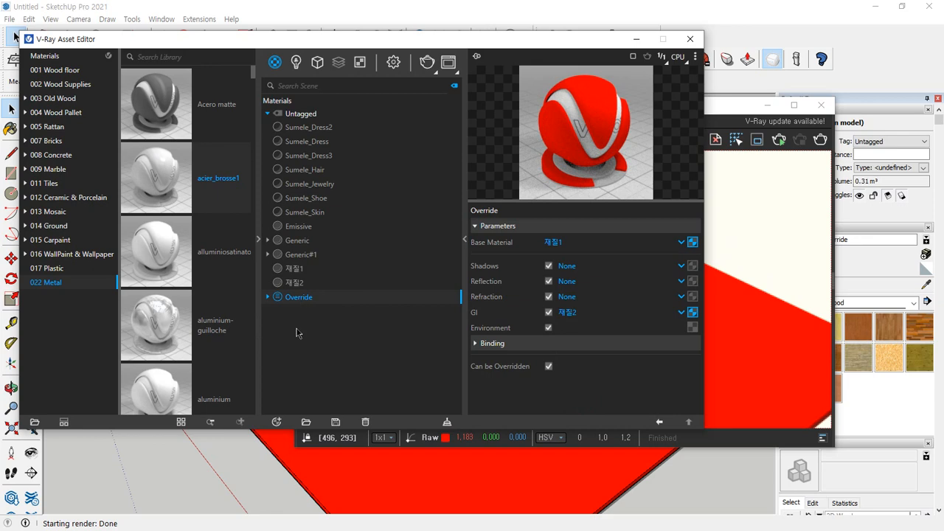
# Select the red slab in the model and apply the Override material to it
pyautogui.moveTo(532, 33); pyautogui.dragTo(305, 27)
pyautogui.click(686, 175)
pyautogui.click(632, 388)
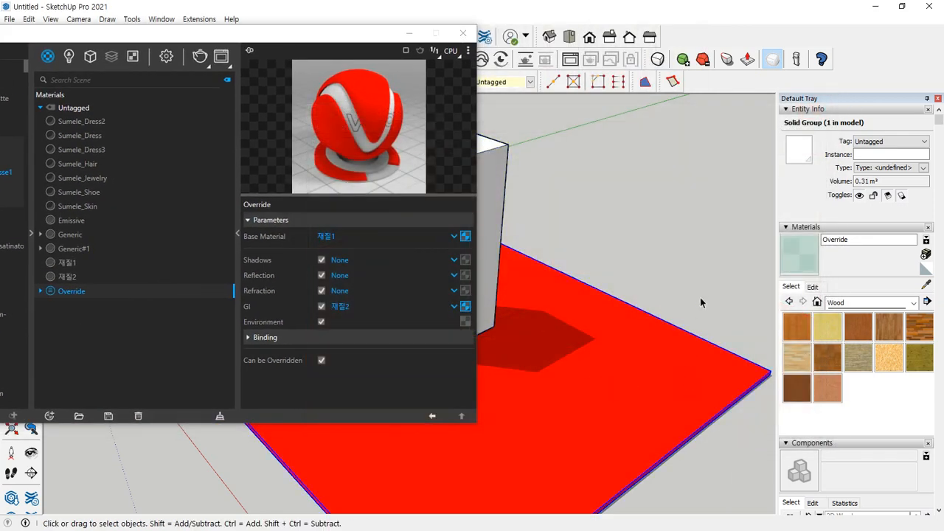
pyautogui.moveTo(711, 242)
pyautogui.mouseDown()
pyautogui.moveTo(642, 293)
pyautogui.moveTo(685, 299)
pyautogui.moveTo(638, 278)
pyautogui.mouseUp()
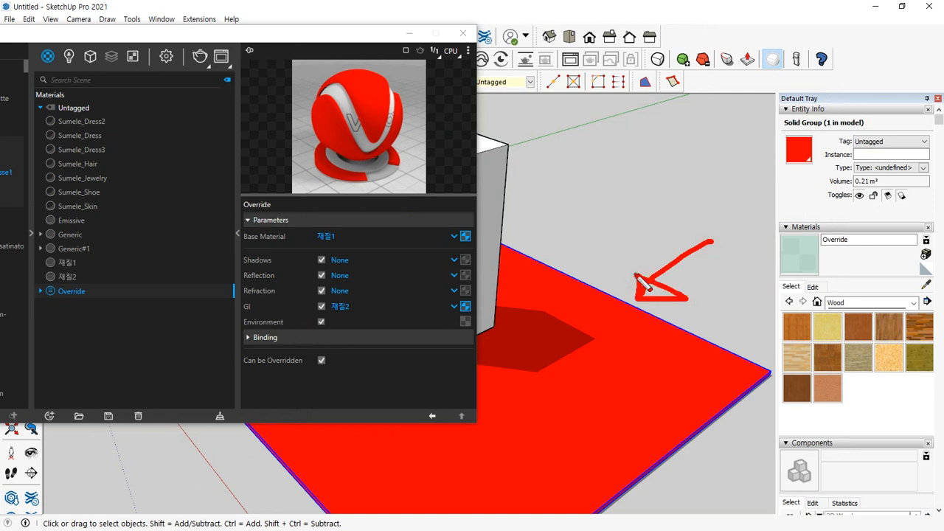
pyautogui.rightClick(106, 292)
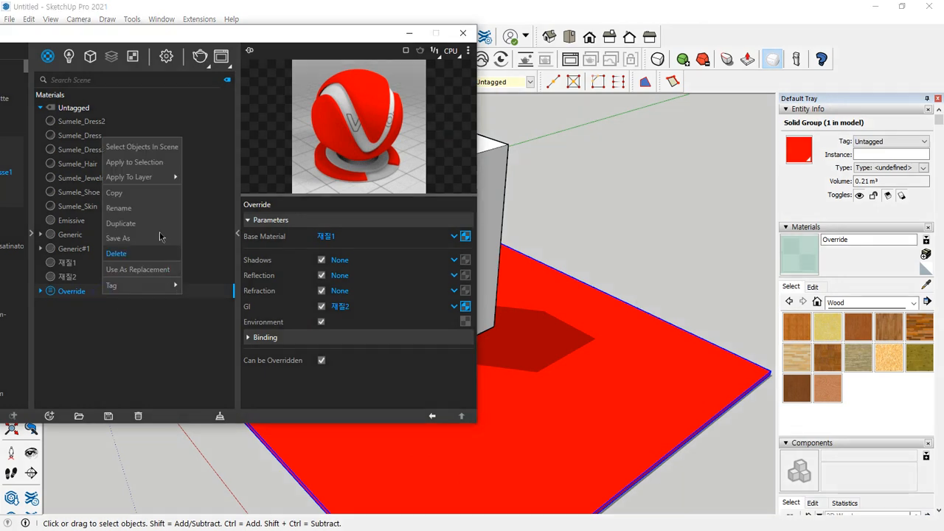
pyautogui.click(149, 162)
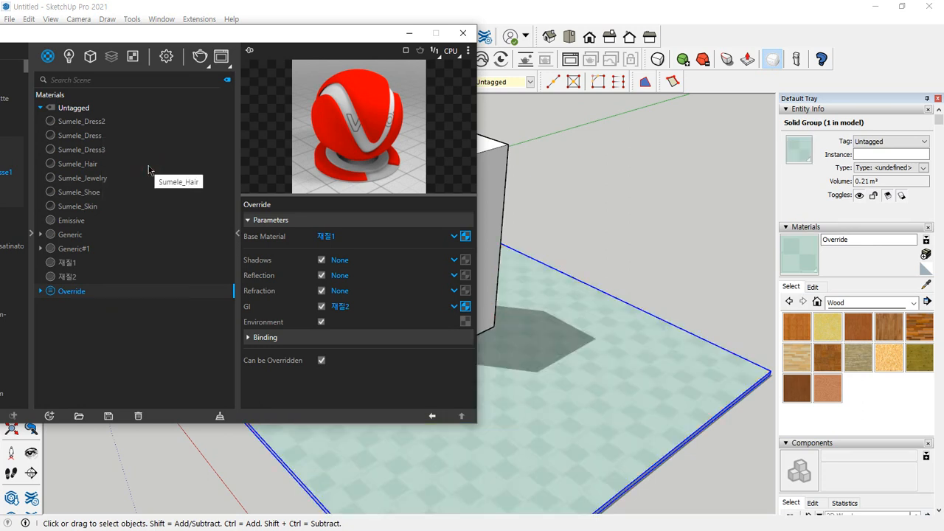
# Render the box on the Override slab with V-Ray and examine the box's lower faces for colour bleeding
pyautogui.moveTo(679, 381); pyautogui.dragTo(619, 394, button='middle')
pyautogui.scroll(3, 619, 398)
pyautogui.scroll(-2, 619, 398)
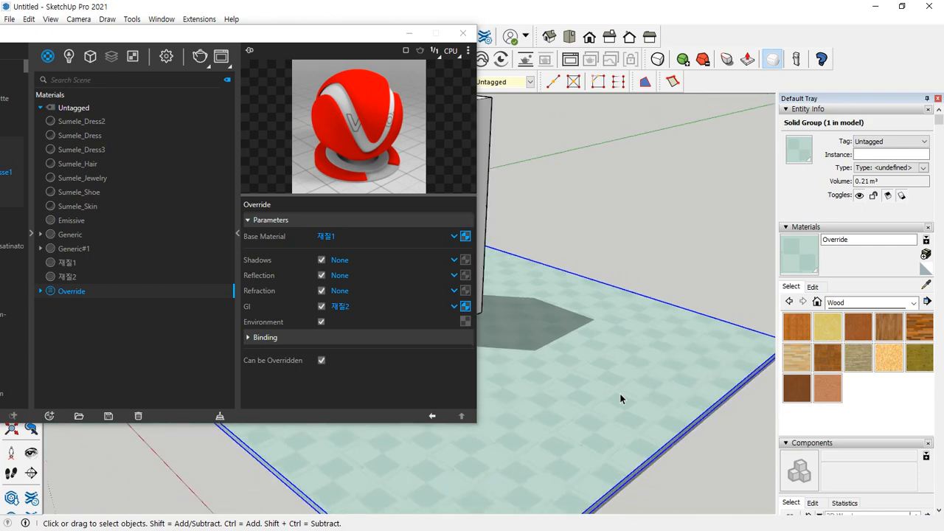
pyautogui.click(199, 57)
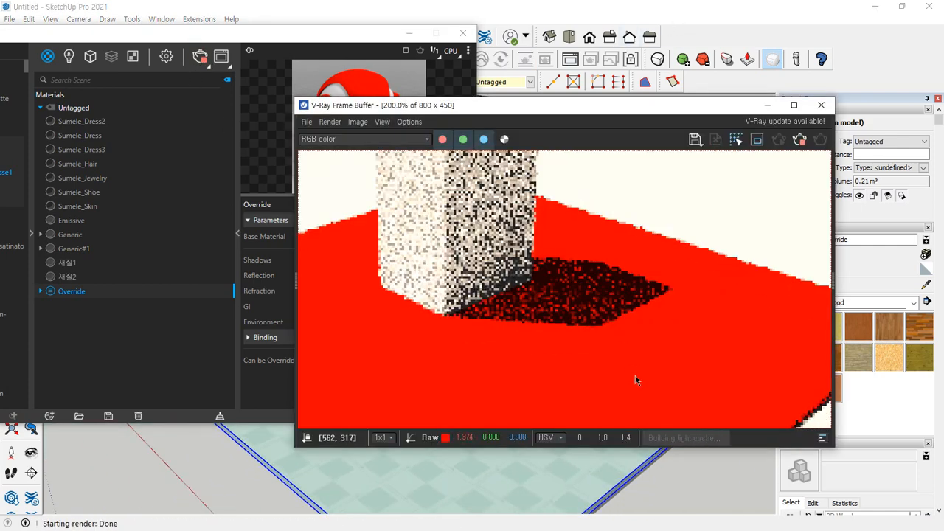
pyautogui.moveTo(603, 325); pyautogui.dragTo(668, 288)
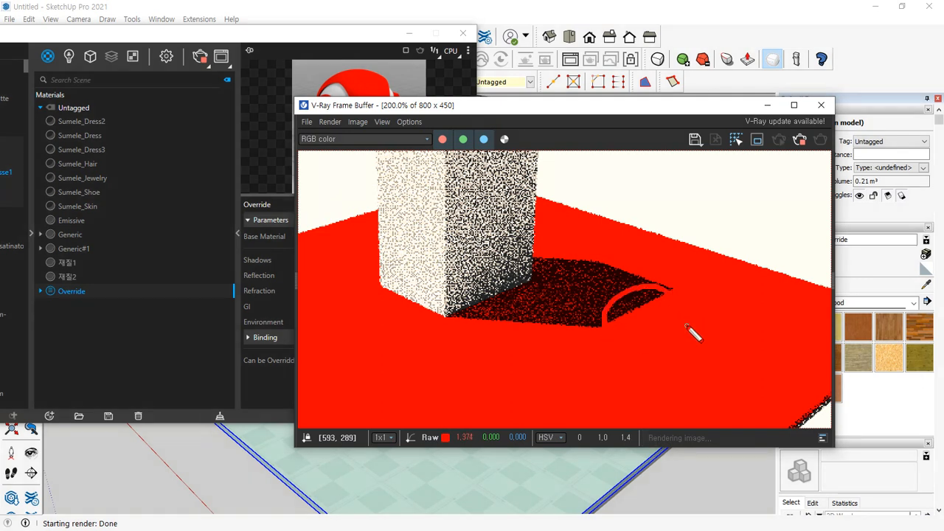
pyautogui.moveTo(721, 189)
pyautogui.mouseDown()
pyautogui.moveTo(671, 251)
pyautogui.moveTo(679, 232)
pyautogui.mouseUp()
pyautogui.moveTo(341, 179)
pyautogui.mouseDown()
pyautogui.moveTo(410, 221)
pyautogui.moveTo(407, 232)
pyautogui.moveTo(464, 243)
pyautogui.mouseUp()
pyautogui.moveTo(413, 207); pyautogui.dragTo(472, 258)
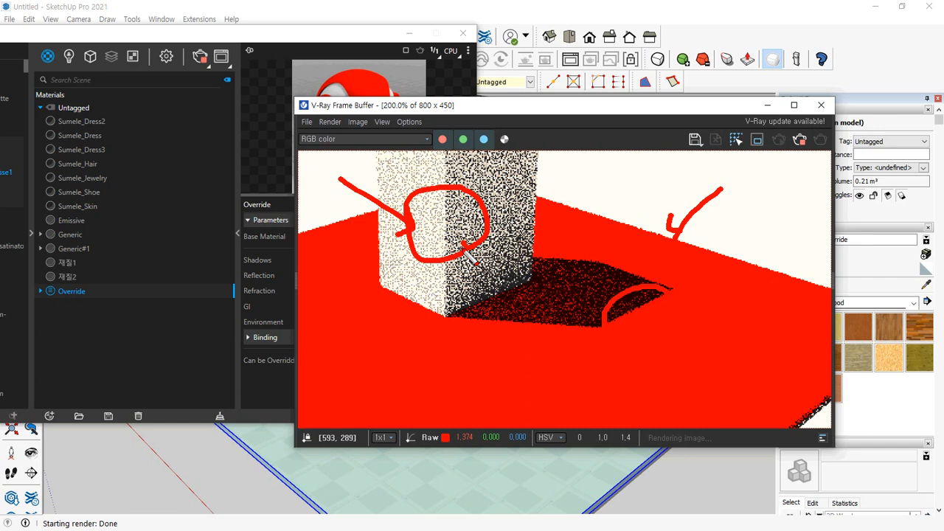
pyautogui.press('Escape')
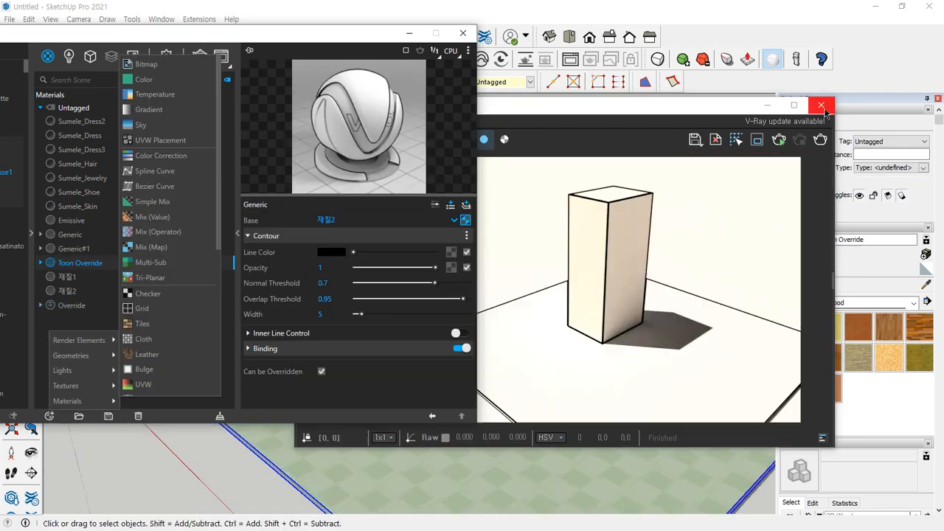
# Close the render window and the asset editor, and delete the tall box and the slab
pyautogui.click(352, 414)
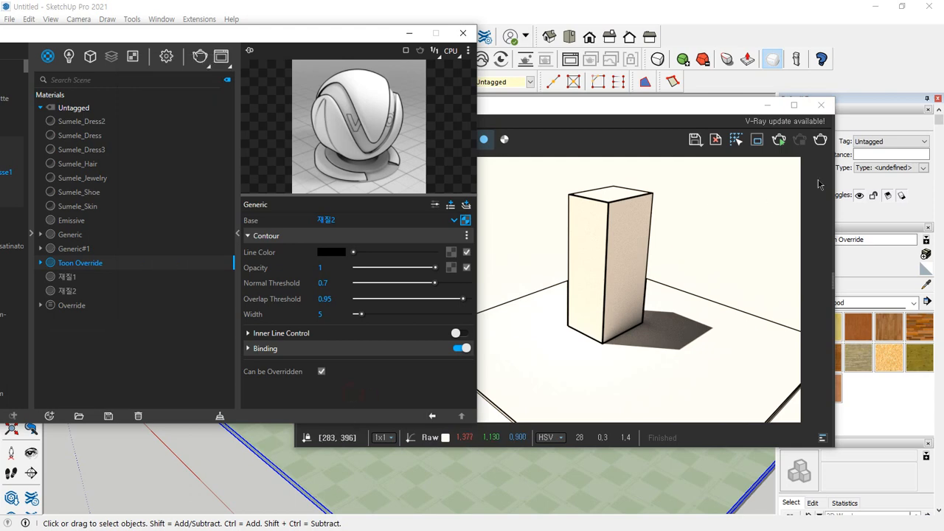
pyautogui.click(820, 104)
pyautogui.click(459, 30)
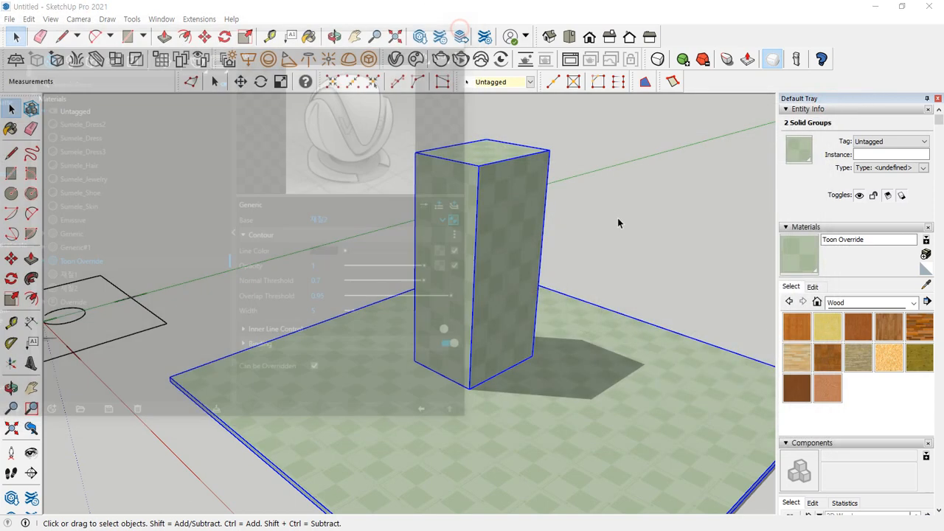
pyautogui.moveTo(660, 158); pyautogui.dragTo(327, 472)
pyautogui.press('Delete')
# Draw a rectangle of about 1795 by 1836 mm on the ground beside the existing outlined square
pyautogui.scroll(-2, 209, 342)
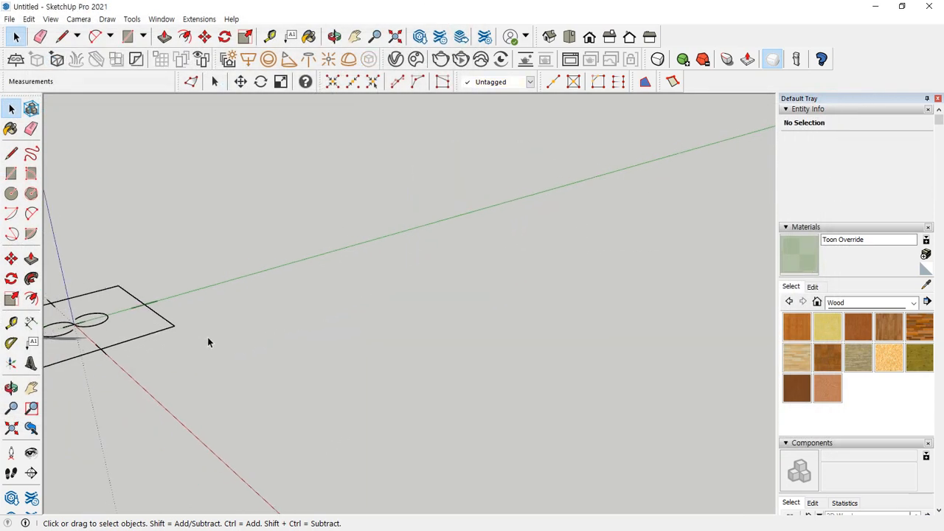
pyautogui.hotkey('shift', 'z')
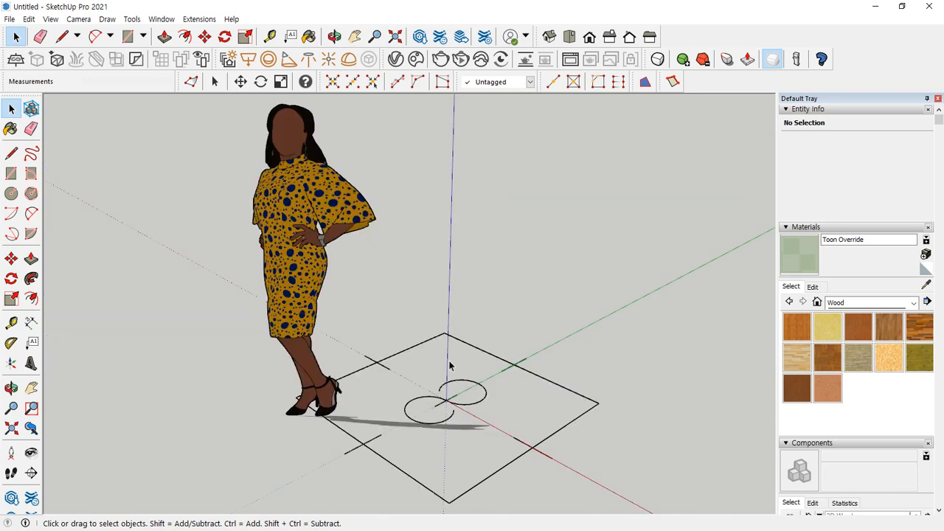
pyautogui.moveTo(490, 365); pyautogui.dragTo(413, 369, button='middle')
pyautogui.click(11, 174)
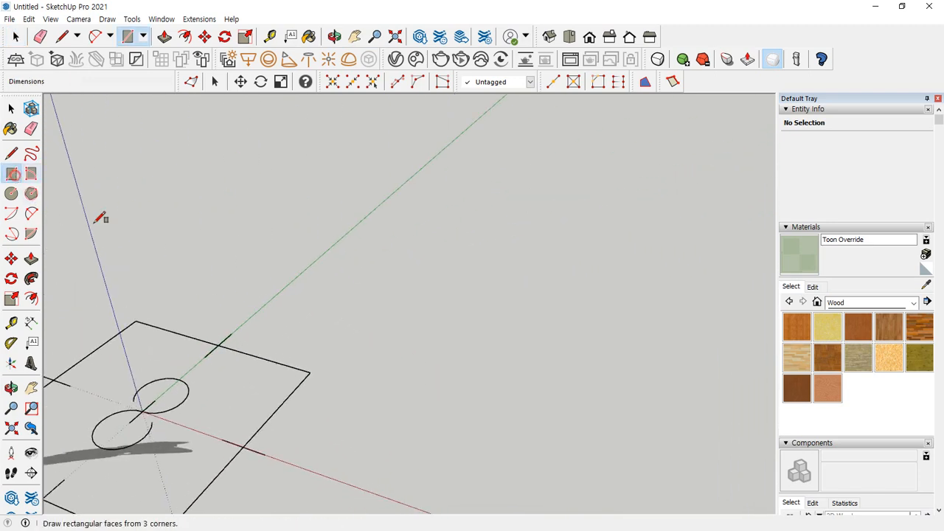
pyautogui.click(326, 436)
pyautogui.click(738, 323)
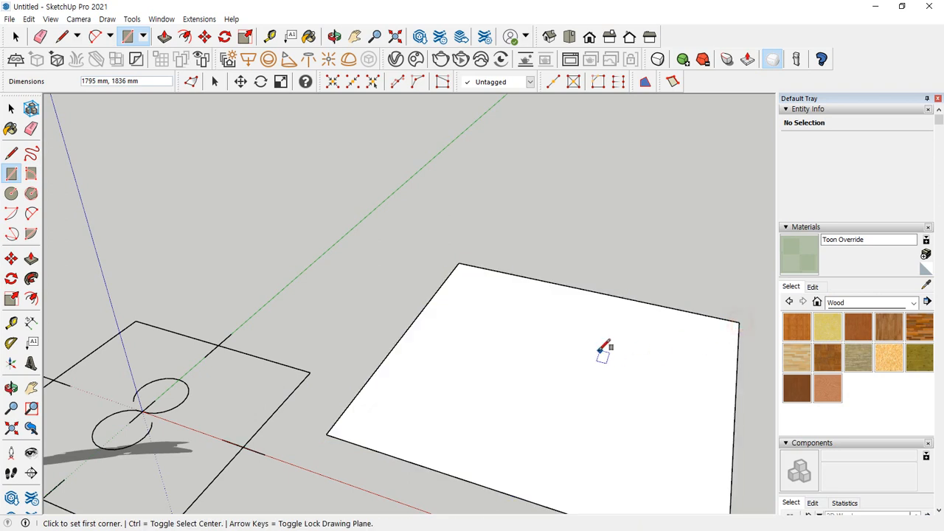
pyautogui.press('space')
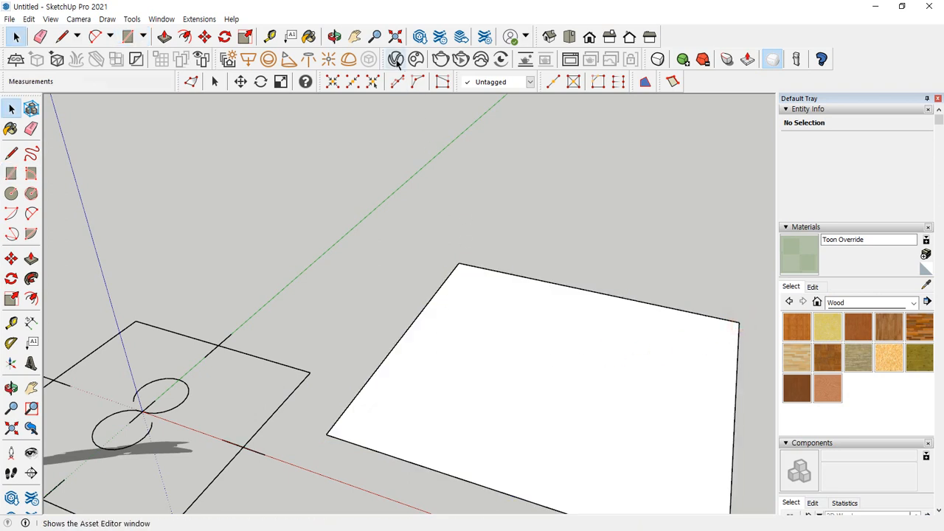
# Create another Generic V-Ray material and open the list of texture types for its diffuse colour
pyautogui.click(396, 59)
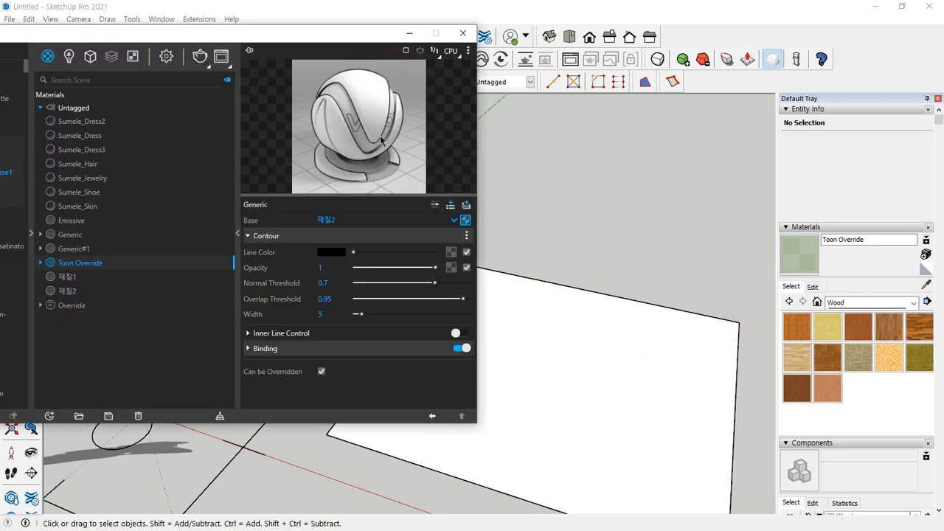
pyautogui.click(49, 416)
pyautogui.moveTo(67, 400)
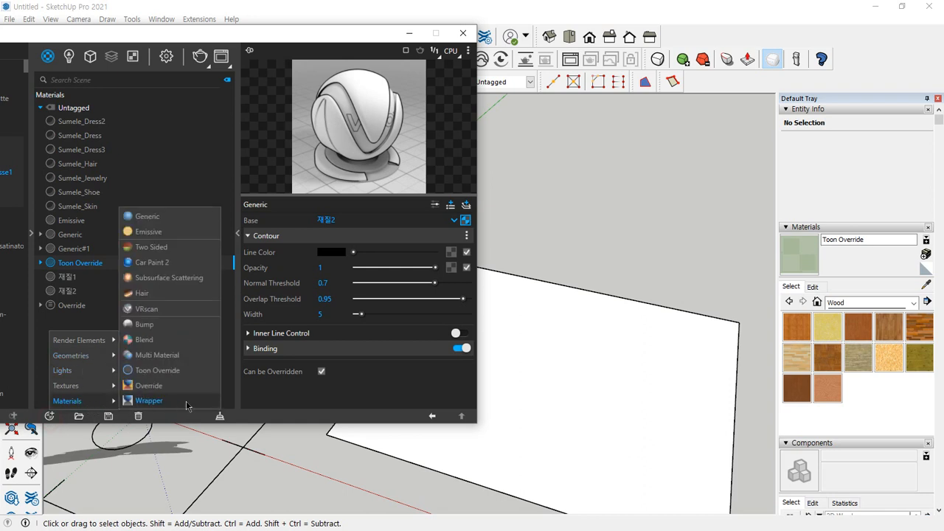
pyautogui.click(171, 216)
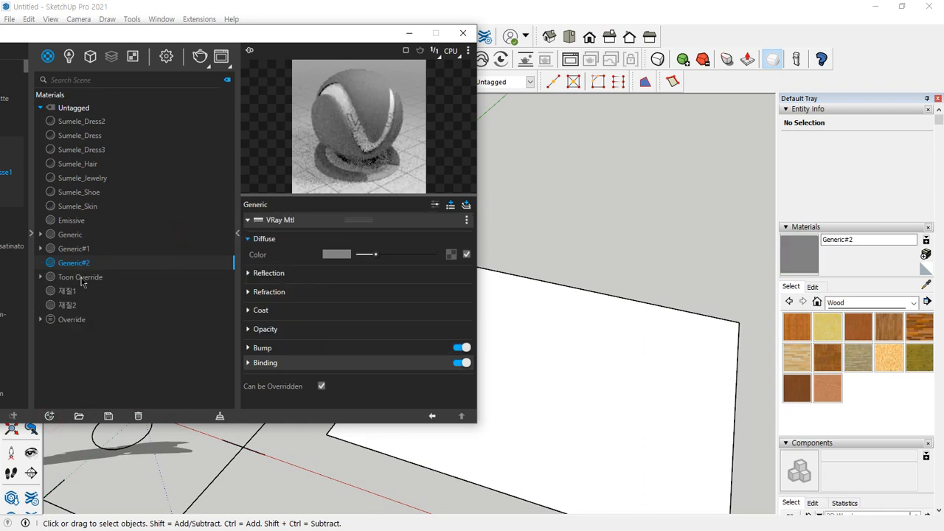
pyautogui.click(451, 255)
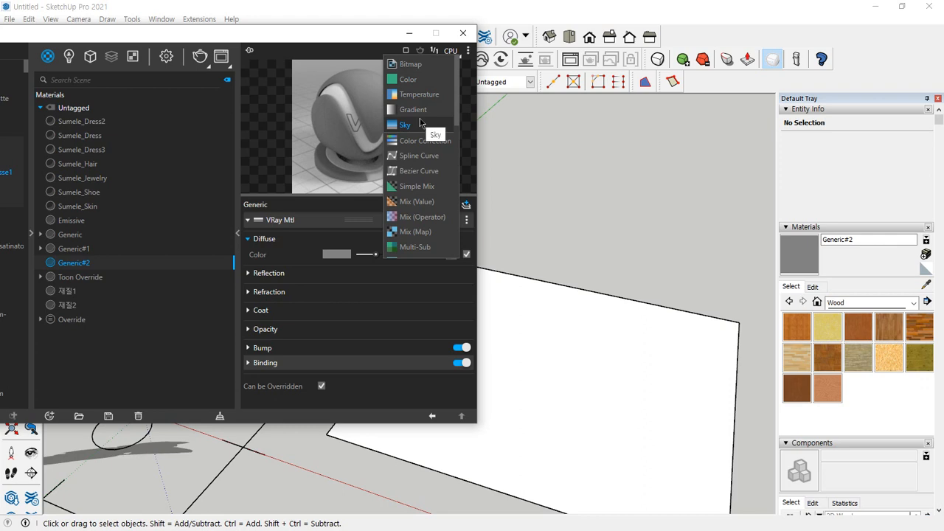
# Inspect the Sky texture assigned to the render environment's background and return to the new Generic material
pyautogui.click(250, 34)
pyautogui.moveTo(264, 34); pyautogui.dragTo(476, 31)
pyautogui.click(379, 54)
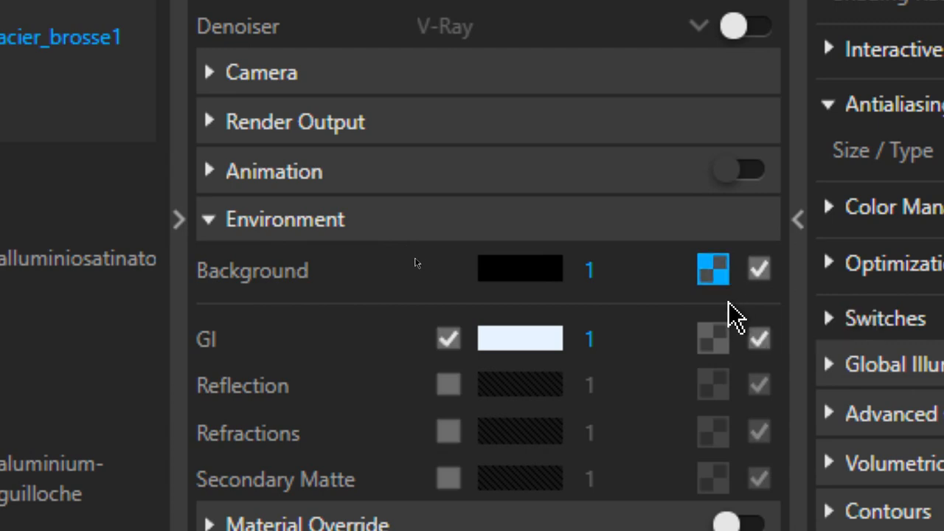
pyautogui.click(714, 270)
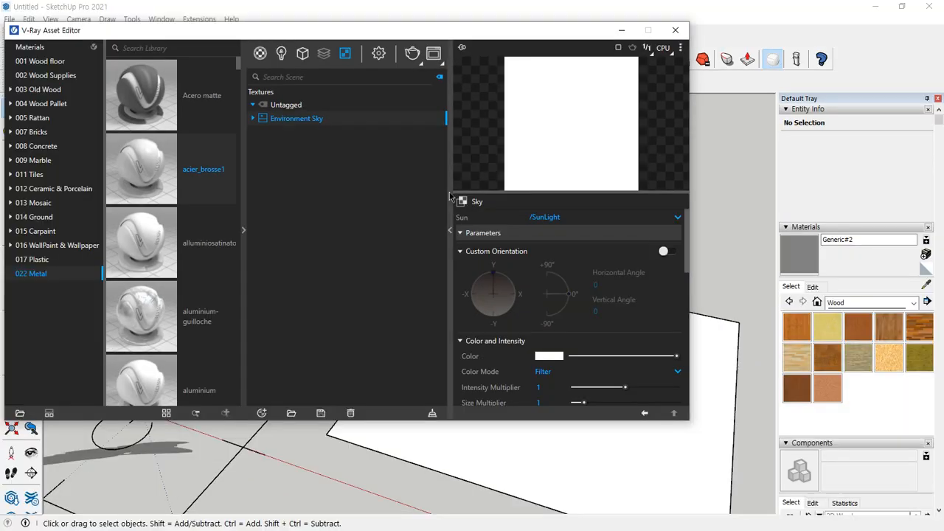
pyautogui.moveTo(545, 230)
pyautogui.mouseDown()
pyautogui.moveTo(486, 233)
pyautogui.moveTo(538, 192)
pyautogui.moveTo(475, 224)
pyautogui.moveTo(548, 184)
pyautogui.moveTo(507, 232)
pyautogui.mouseUp()
pyautogui.press('Escape')
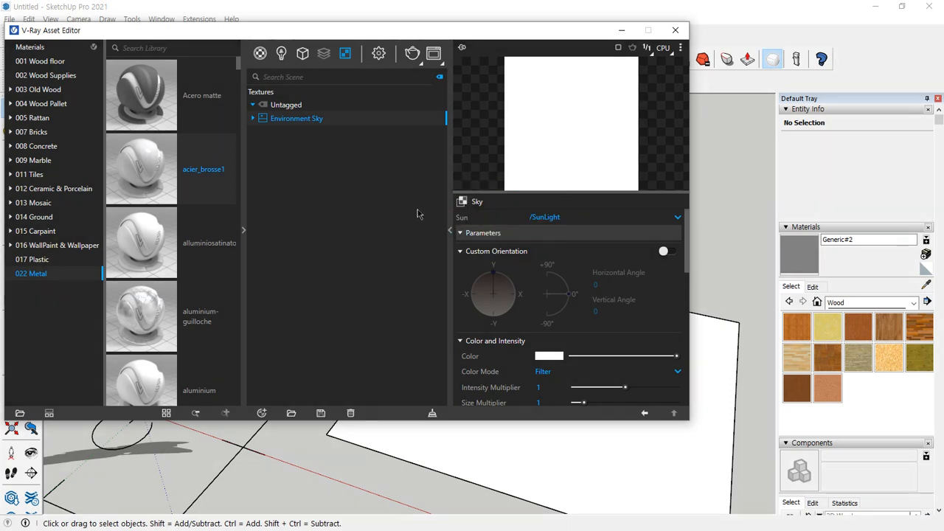
pyautogui.click(643, 413)
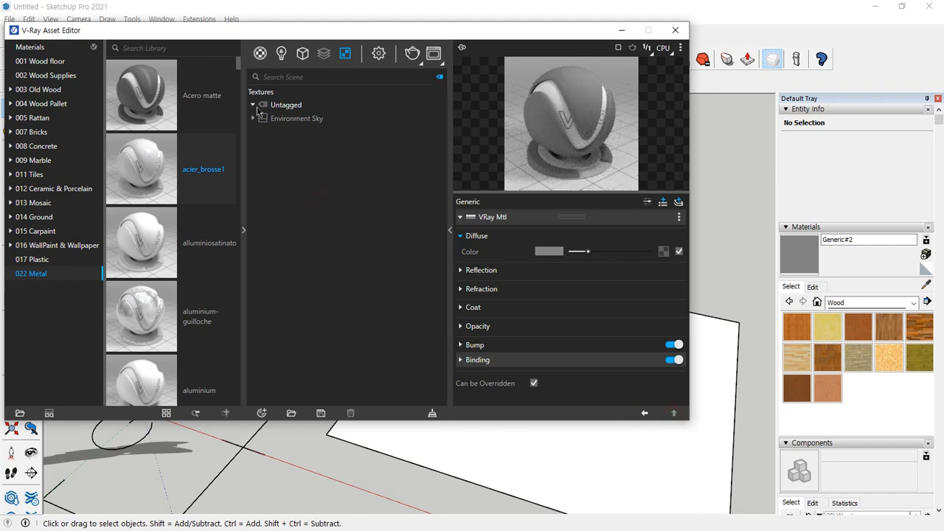
pyautogui.click(260, 53)
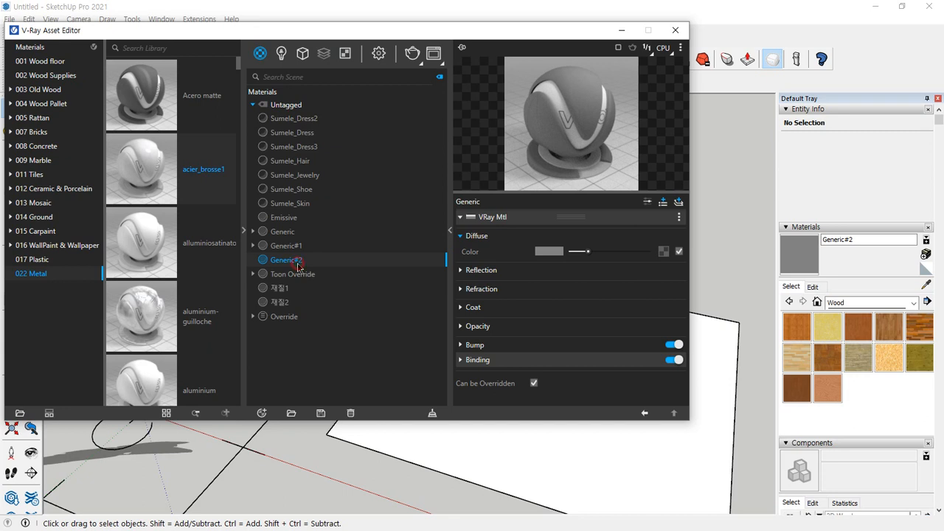
# Assign a Checker texture to the diffuse color of the Generic#2 material
pyautogui.click(663, 251)
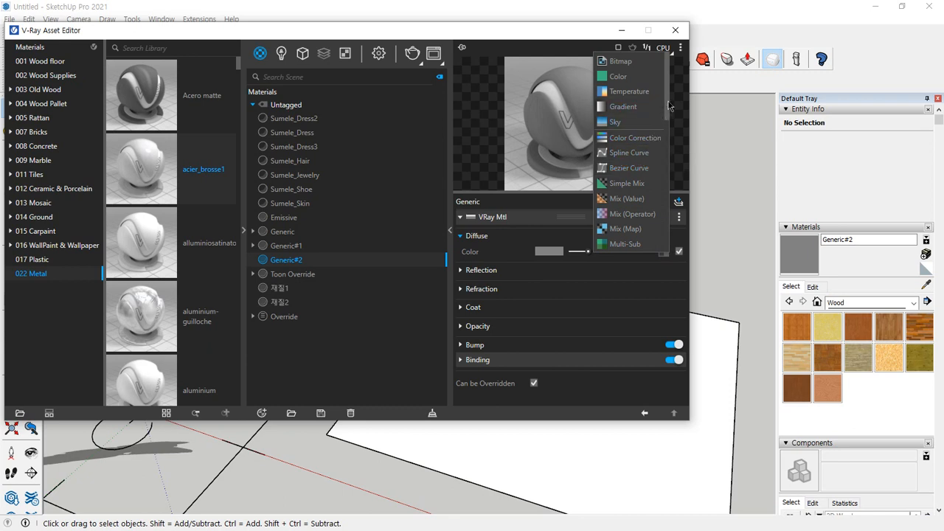
pyautogui.moveTo(670, 107); pyautogui.dragTo(664, 148)
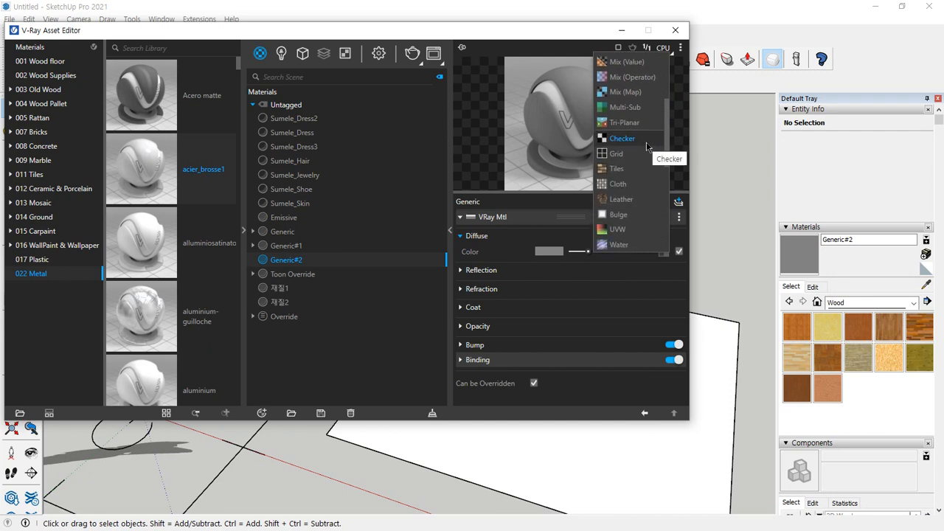
pyautogui.click(647, 146)
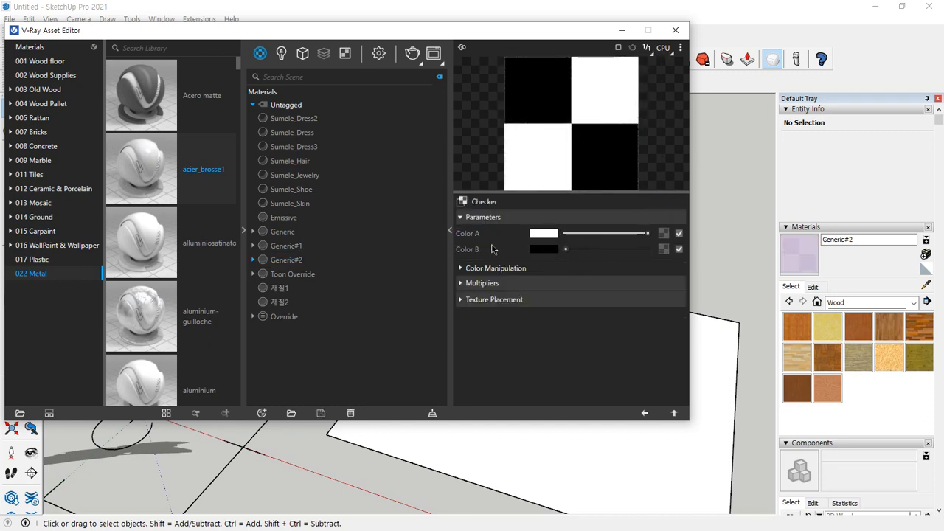
pyautogui.moveTo(509, 264)
pyautogui.mouseDown()
pyautogui.moveTo(460, 224)
pyautogui.moveTo(546, 263)
pyautogui.moveTo(491, 260)
pyautogui.mouseUp()
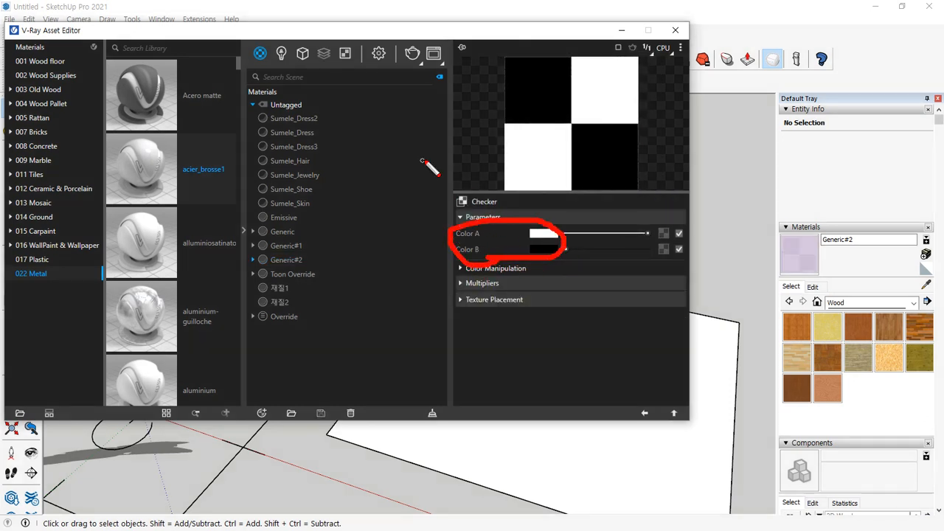
pyautogui.moveTo(434, 158)
pyautogui.mouseDown()
pyautogui.moveTo(501, 157)
pyautogui.moveTo(489, 169)
pyautogui.mouseUp()
pyautogui.moveTo(456, 99)
pyautogui.mouseDown()
pyautogui.moveTo(499, 90)
pyautogui.moveTo(492, 95)
pyautogui.mouseUp()
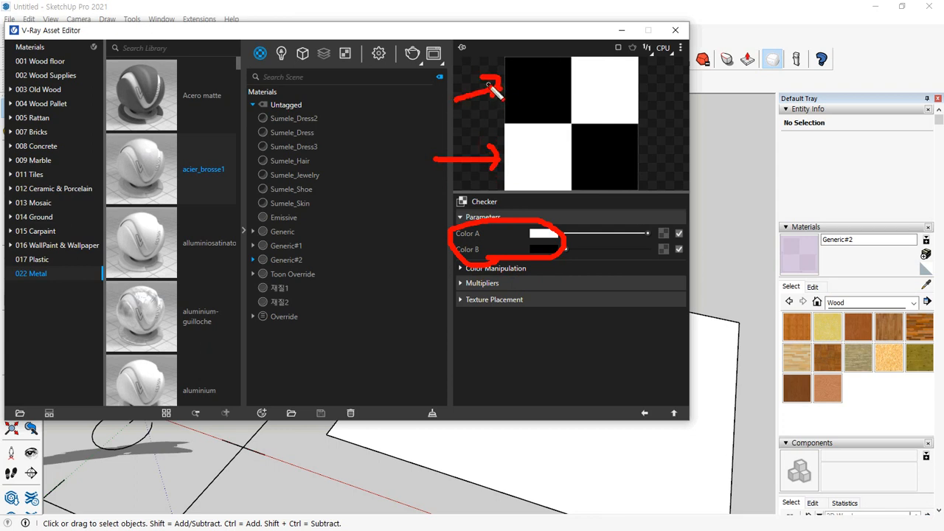
pyautogui.press('Escape')
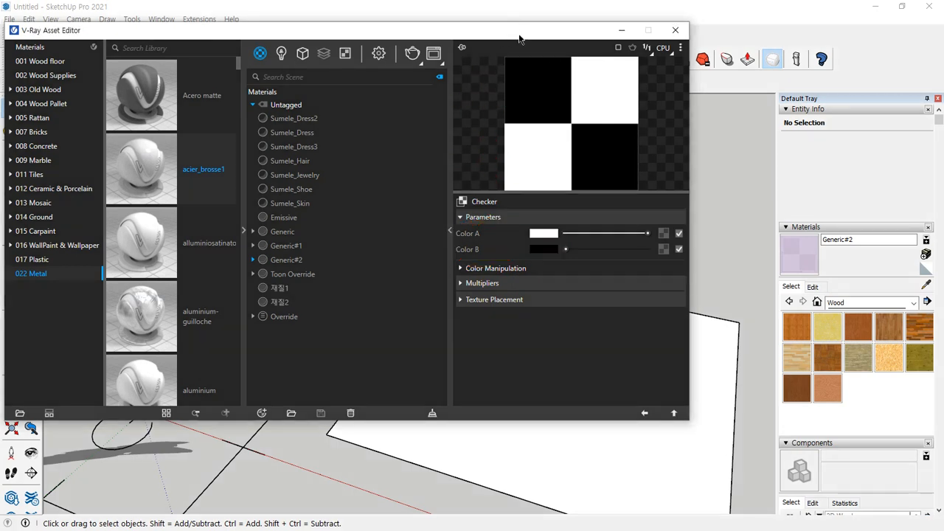
# Move the asset editor clear of the large rectangle and paint that face with Generic#2
pyautogui.moveTo(519, 38); pyautogui.dragTo(136, 52)
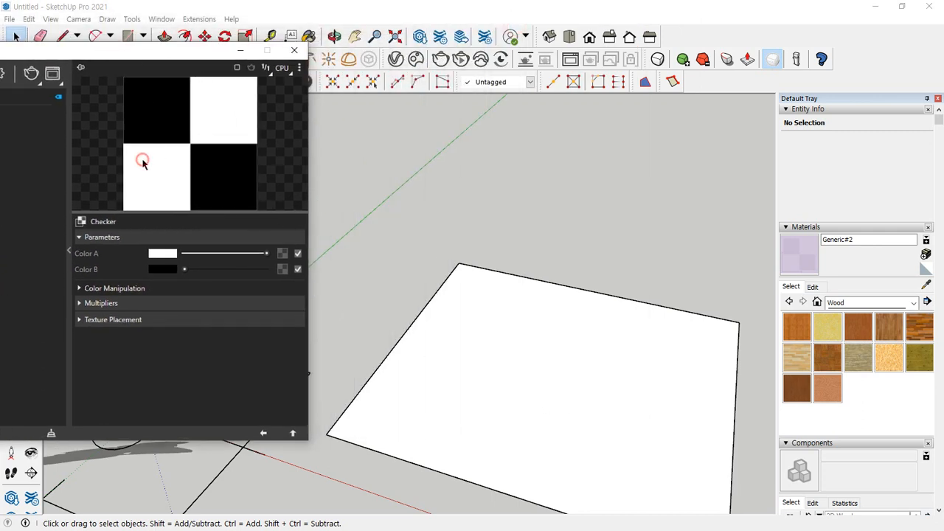
pyautogui.click(800, 253)
pyautogui.click(618, 364)
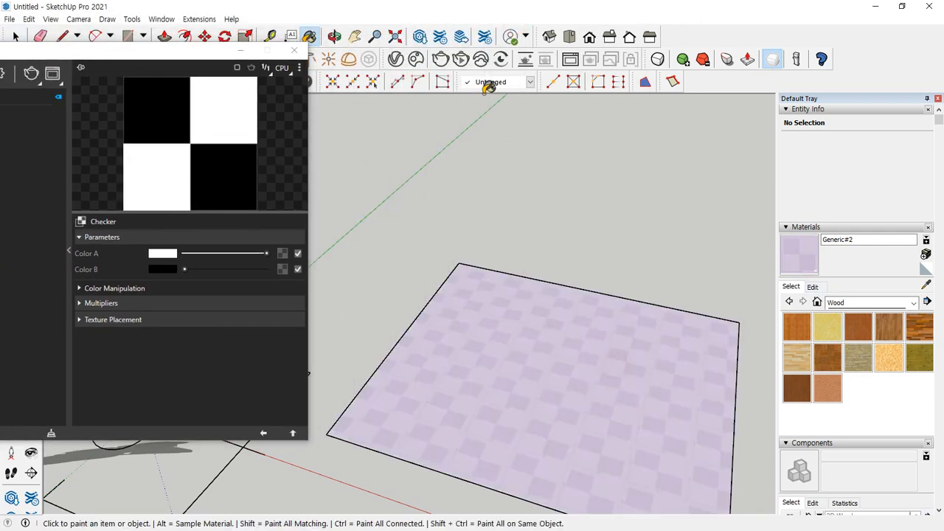
# Render the scene, examine the checker pattern up close, and look through the texture types available for Color A
pyautogui.click(440, 59)
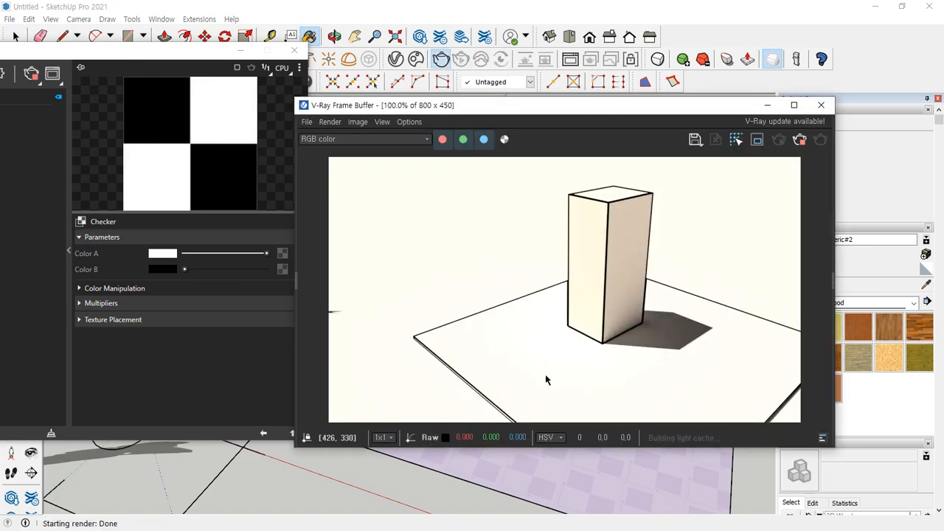
pyautogui.scroll(2, 474, 332)
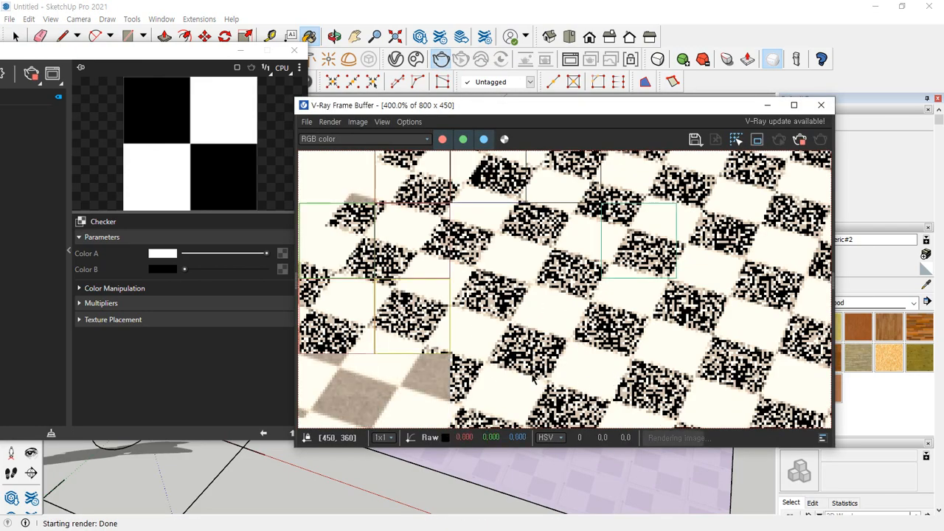
pyautogui.scroll(-1, 532, 377)
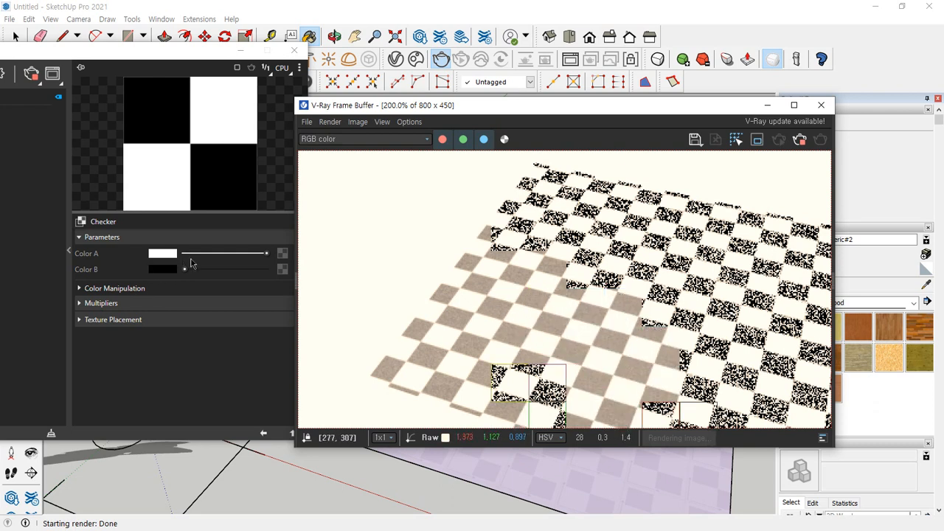
pyautogui.click(282, 253)
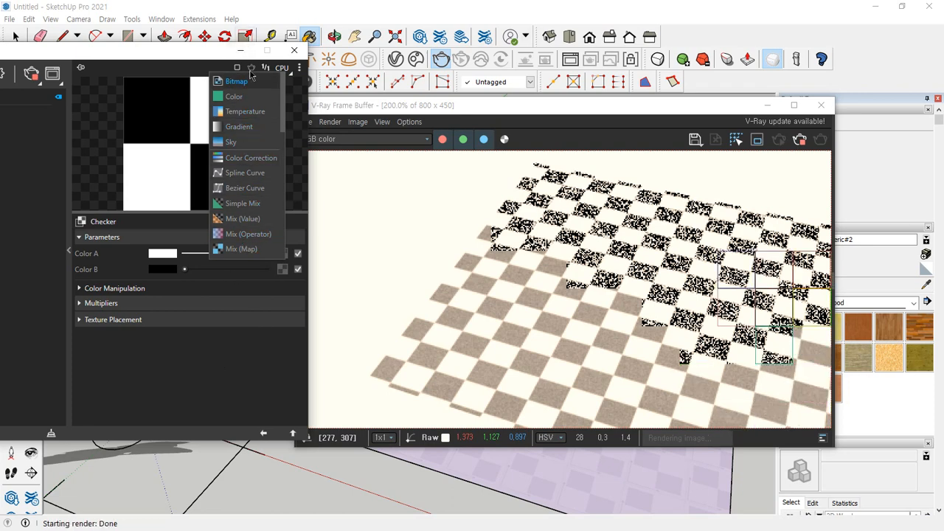
pyautogui.click(233, 351)
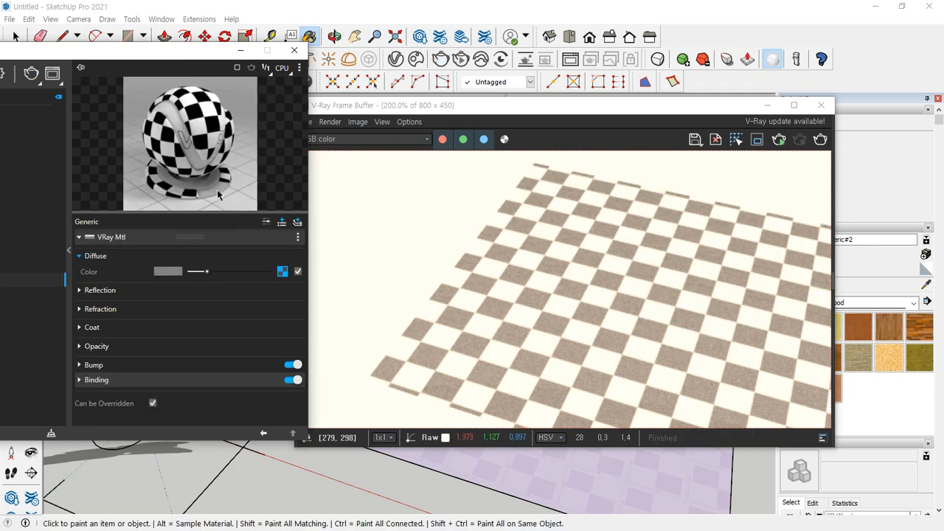
# Clear the Checker texture from the Generic#2 diffuse color and load a light orange brick image as a Bitmap texture
pyautogui.rightClick(282, 272)
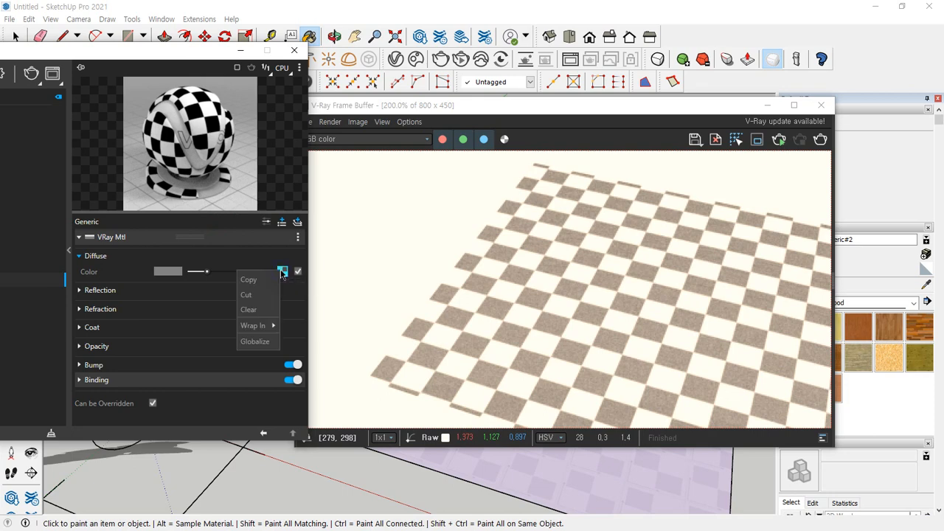
pyautogui.click(273, 308)
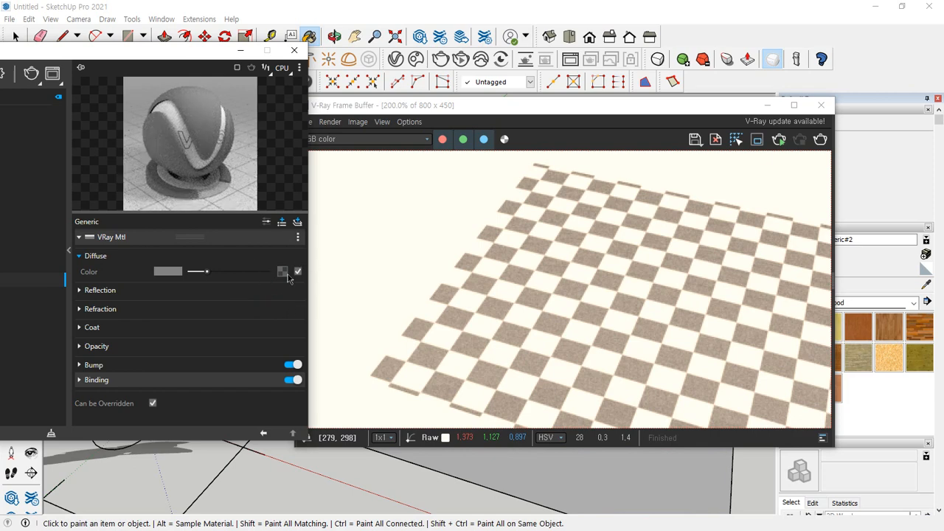
pyautogui.click(283, 274)
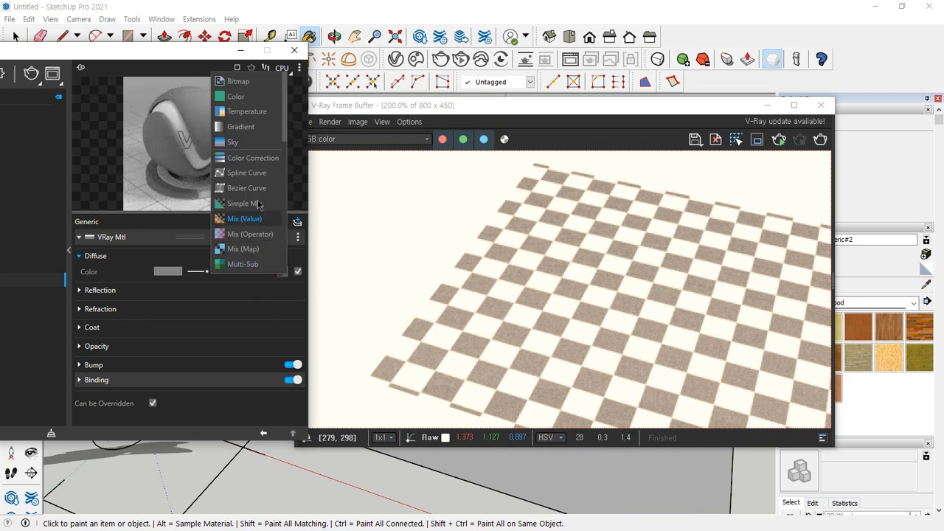
pyautogui.click(237, 81)
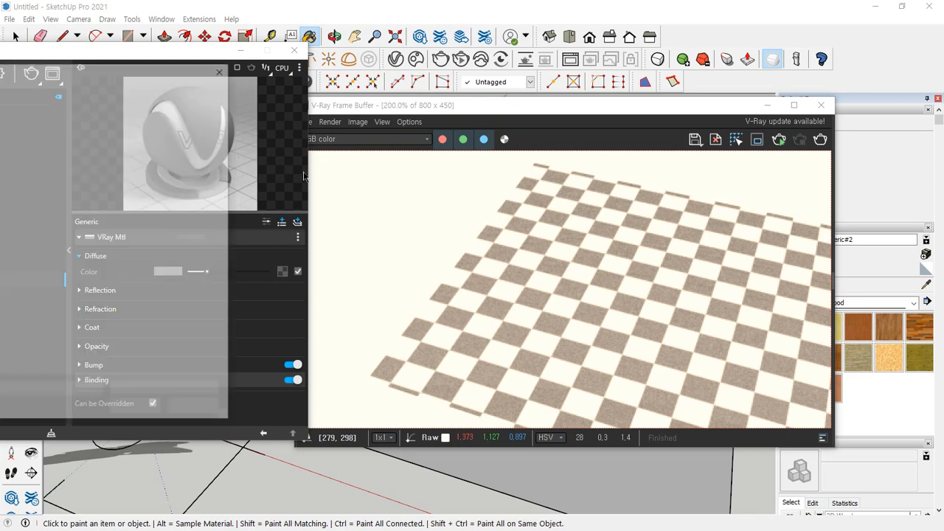
pyautogui.doubleClick(1, 155)
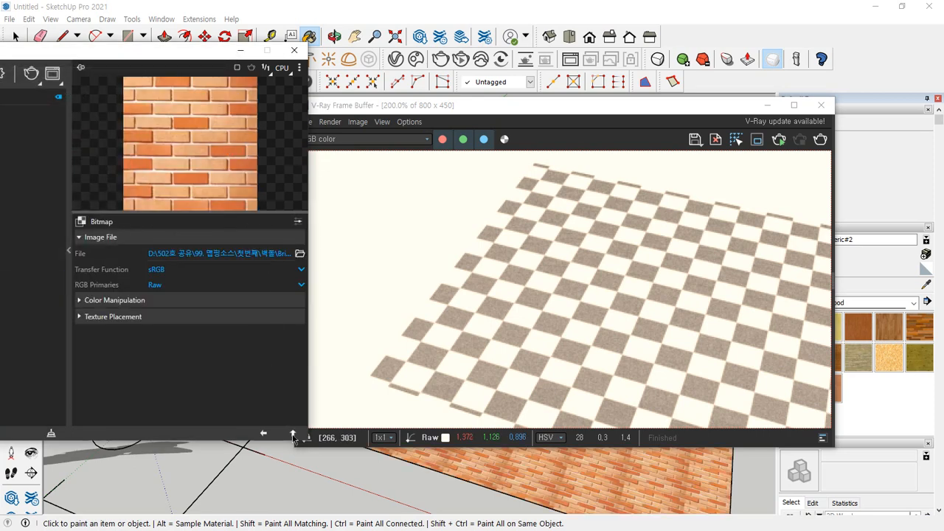
# Clear the light brick texture from the diffuse color and load a dark red brick image as a Bitmap instead
pyautogui.click(293, 434)
pyautogui.rightClick(283, 274)
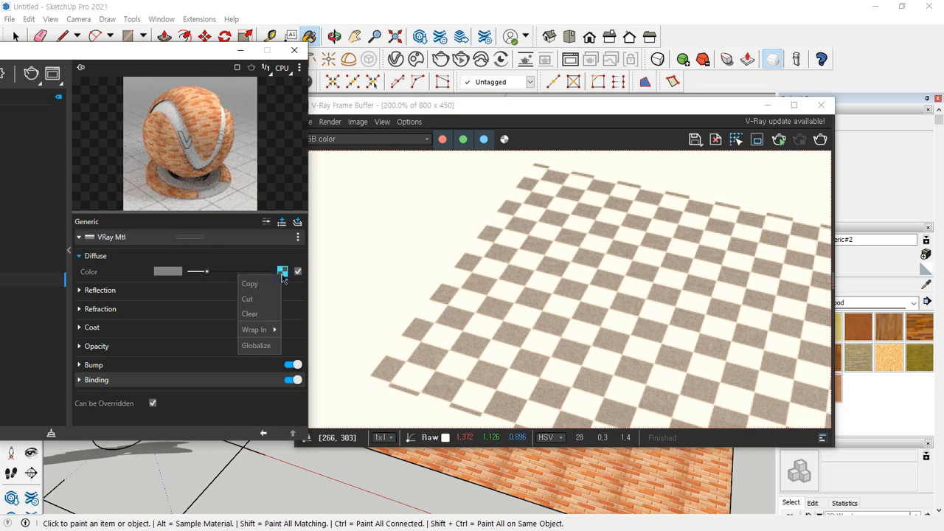
pyautogui.click(265, 318)
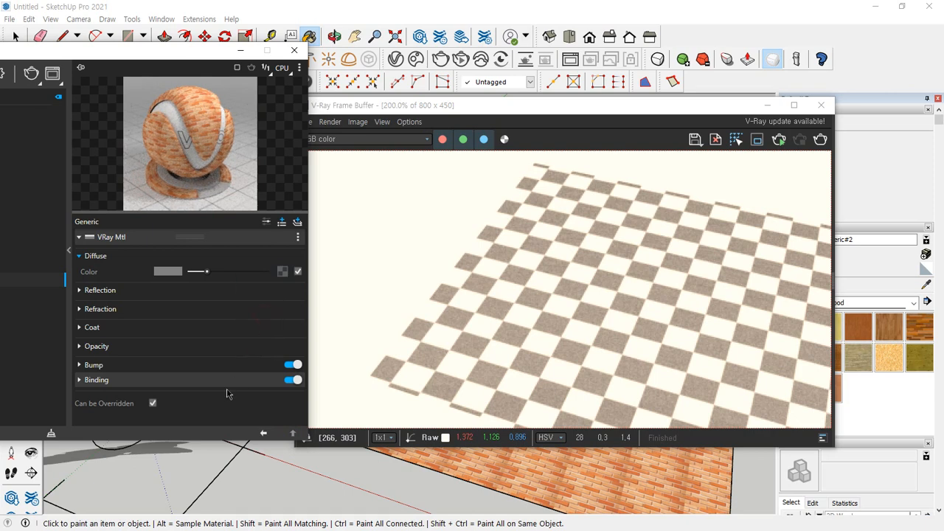
pyautogui.click(285, 274)
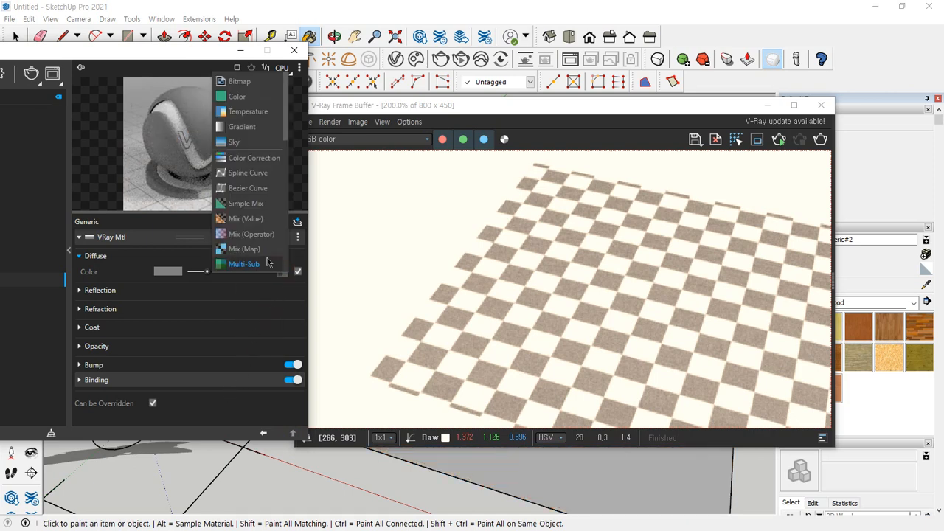
pyautogui.click(262, 79)
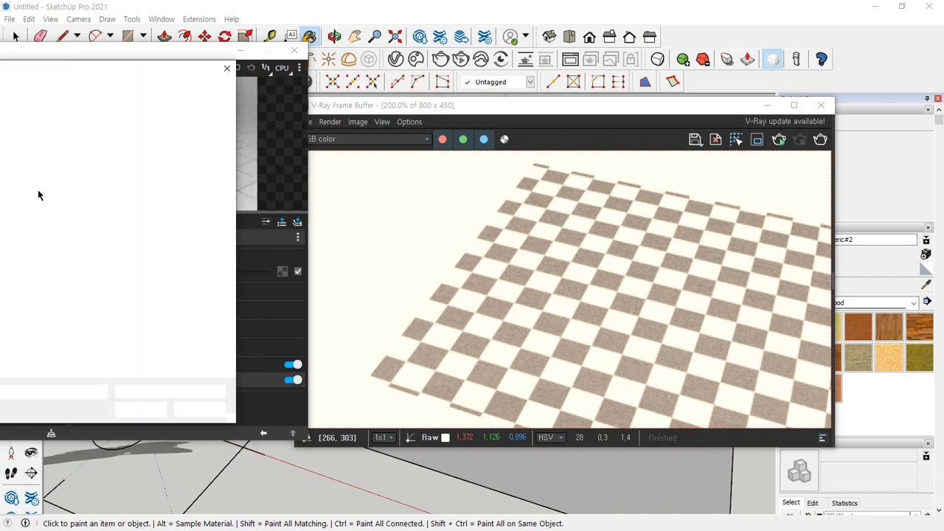
pyautogui.doubleClick(67, 157)
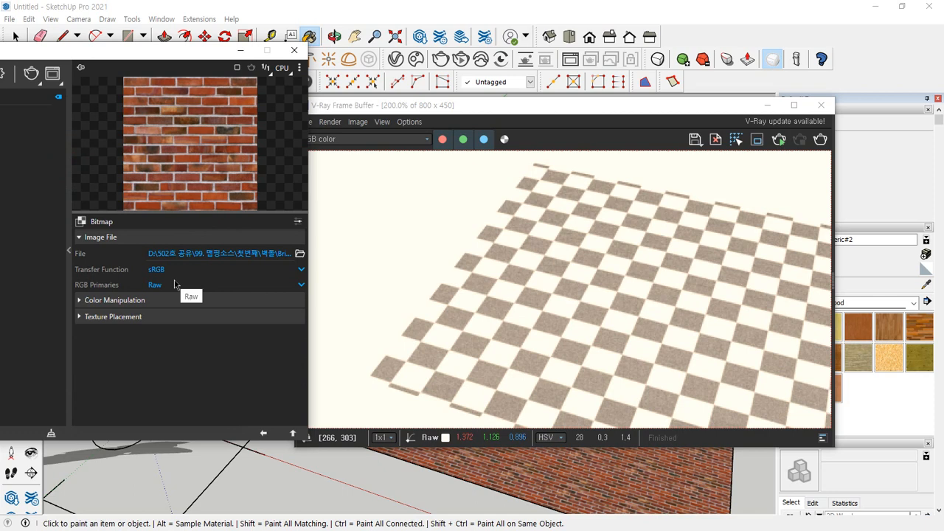
# Switch the diffuse texture from Bitmap to Color and set it to pure red (R 1, G 0, B 0)
pyautogui.click(82, 224)
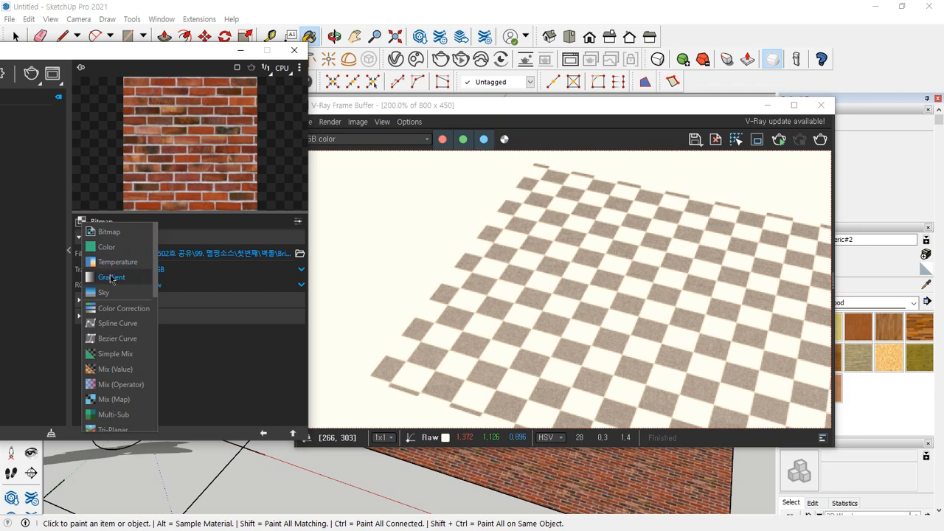
pyautogui.click(110, 252)
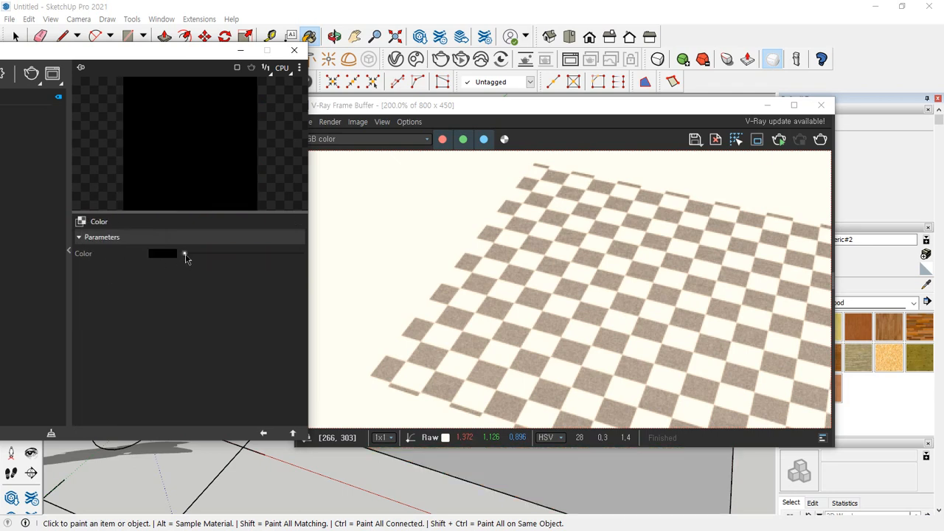
pyautogui.moveTo(182, 253); pyautogui.dragTo(315, 206)
pyautogui.click(162, 253)
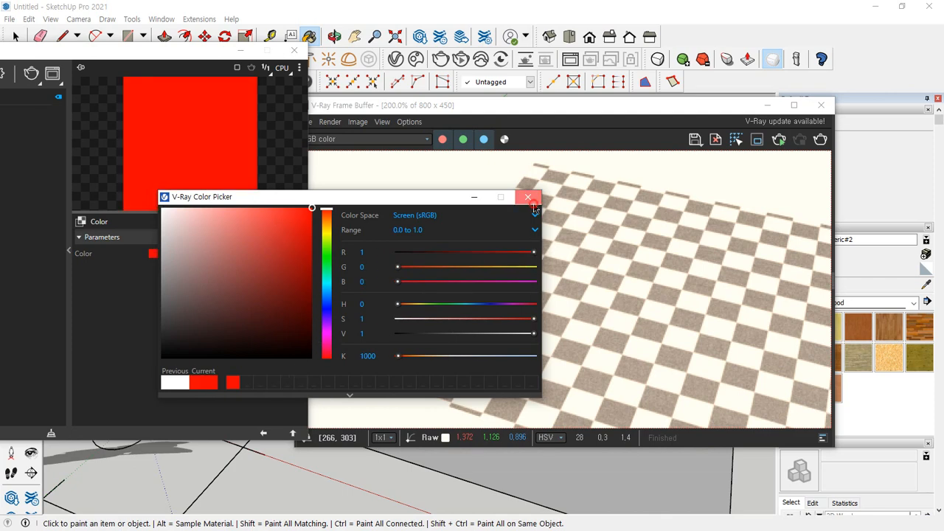
pyautogui.click(528, 197)
# Switch the diffuse texture to Gradient and review its interpolation options, keeping Linear
pyautogui.click(82, 222)
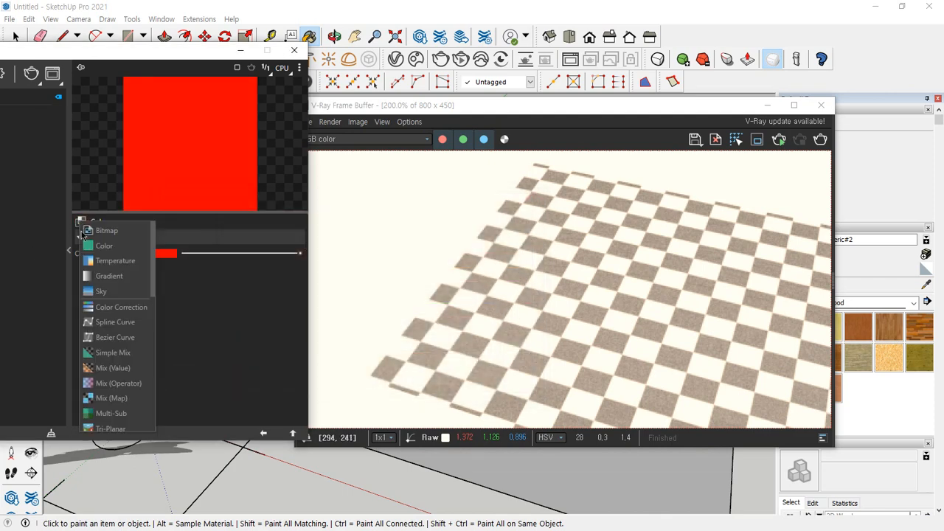
pyautogui.click(93, 276)
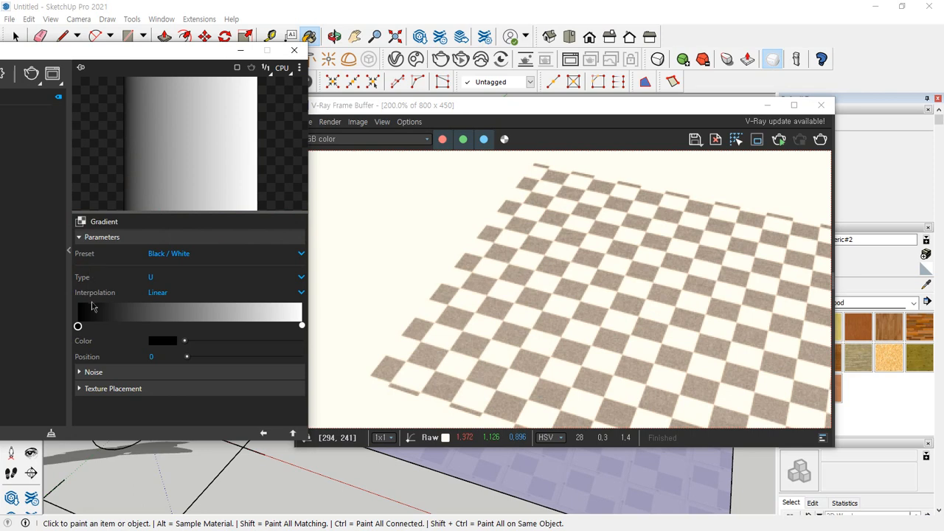
pyautogui.click(189, 295)
pyautogui.click(189, 295)
pyautogui.click(189, 295)
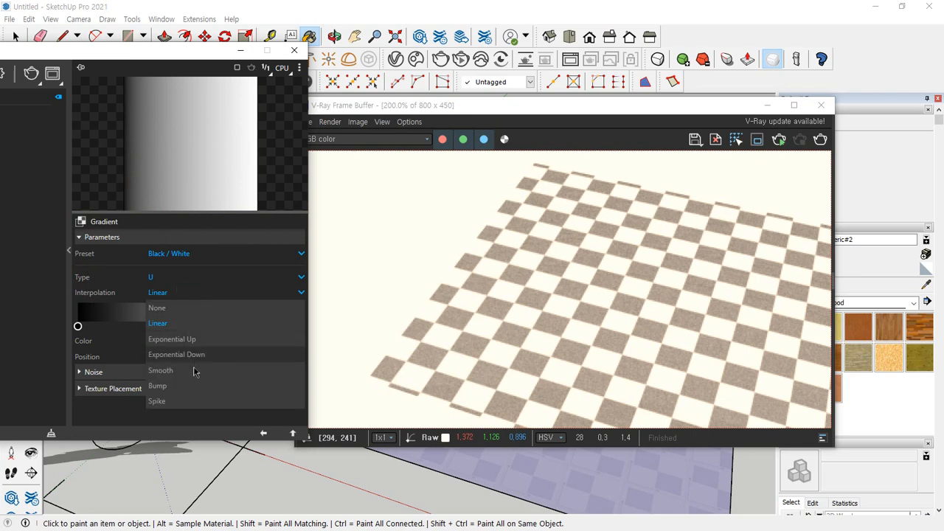
pyautogui.click(181, 293)
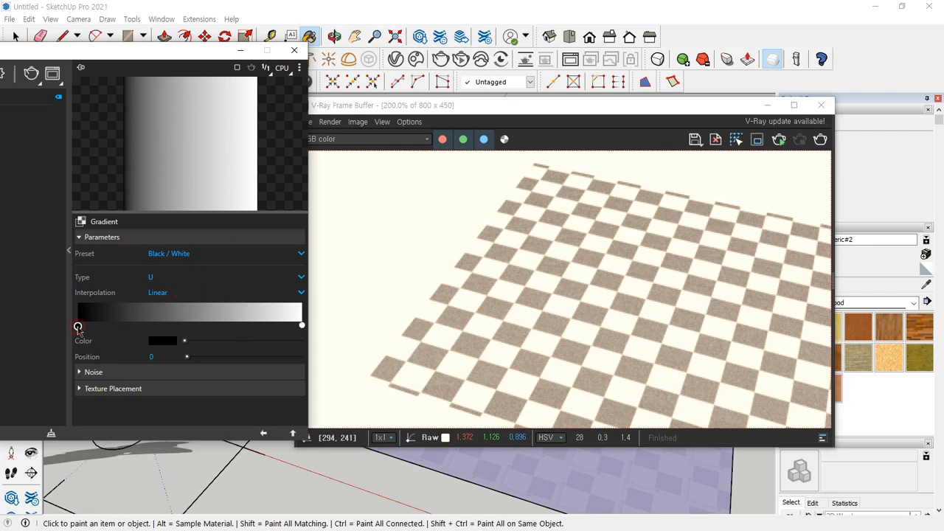
# Set the gradient's start color, at position 0, to red (R 0.984, G 0, B 0)
pyautogui.click(162, 340)
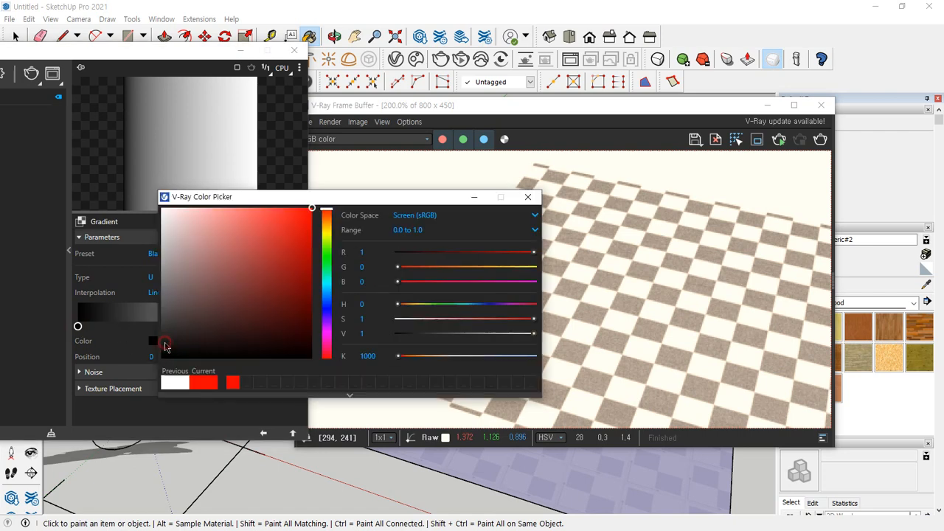
pyautogui.click(279, 259)
pyautogui.moveTo(278, 259); pyautogui.dragTo(312, 211)
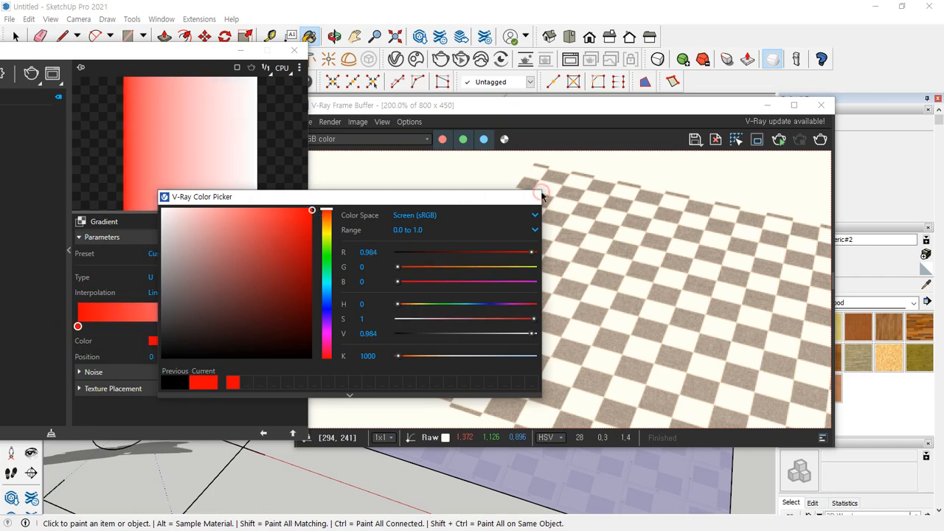
pyautogui.click(528, 197)
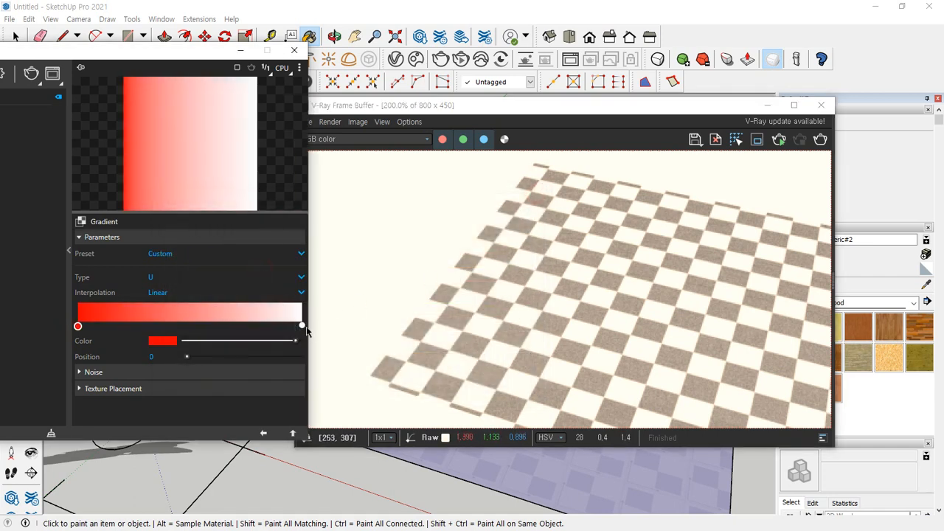
# Set the gradient's end color, at position 1, to orange (R 1, G 0.474, B 0)
pyautogui.click(303, 326)
pyautogui.click(161, 342)
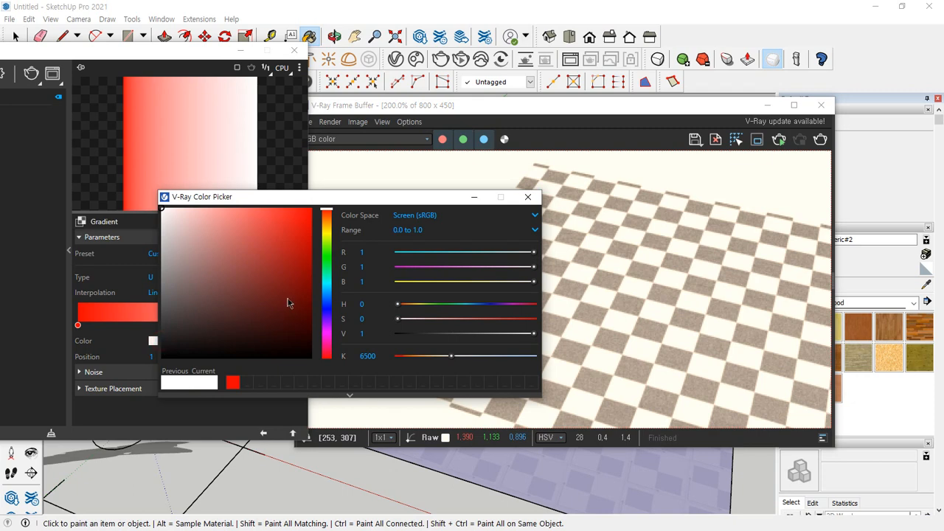
pyautogui.moveTo(327, 231)
pyautogui.mouseDown()
pyautogui.moveTo(332, 223)
pyautogui.moveTo(312, 208)
pyautogui.mouseUp()
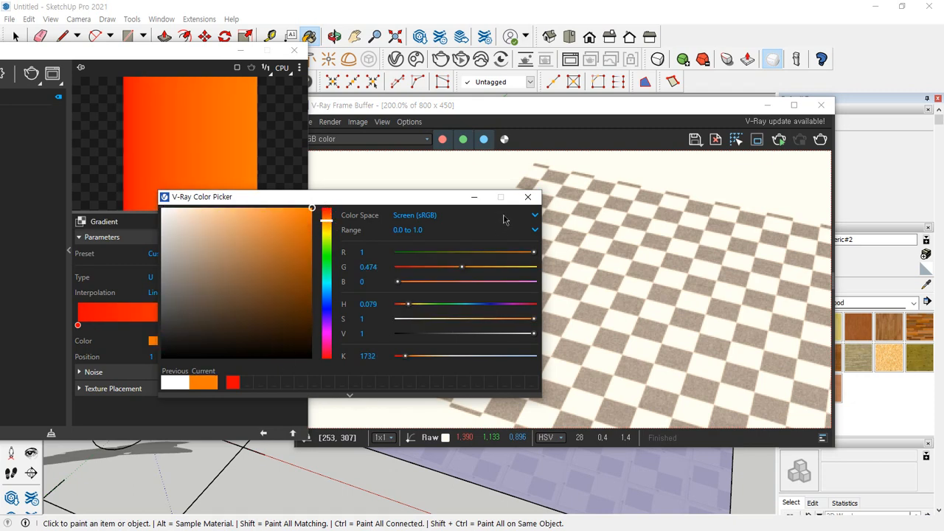
# Close the gradient color editor and render the rectangle with the red-to-orange gradient texture in V-Ray
pyautogui.click(527, 197)
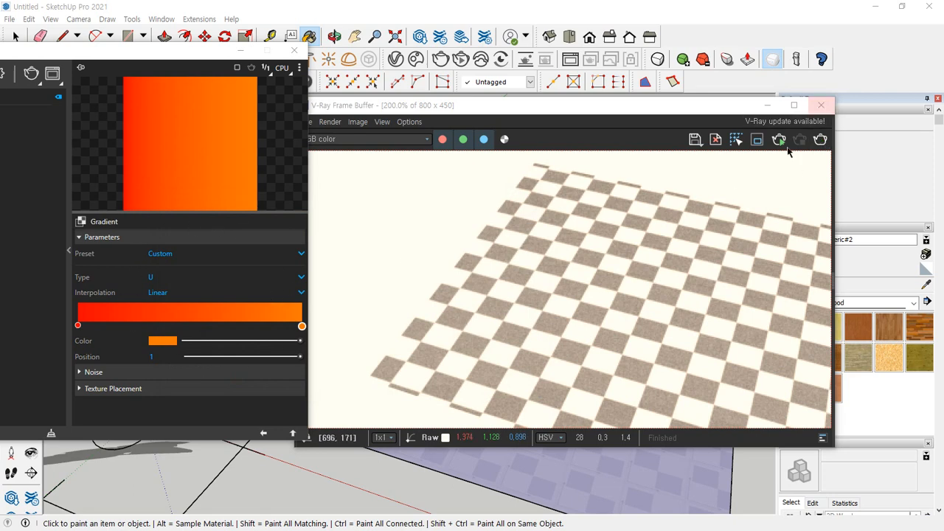
pyautogui.click(819, 140)
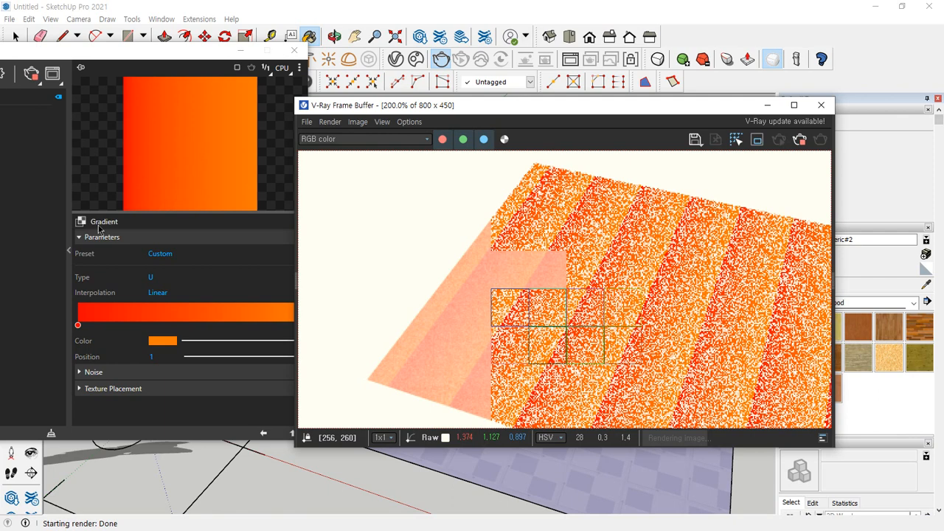
pyautogui.moveTo(80, 229)
pyautogui.mouseDown()
pyautogui.moveTo(58, 215)
pyautogui.moveTo(96, 225)
pyautogui.moveTo(80, 205)
pyautogui.mouseUp()
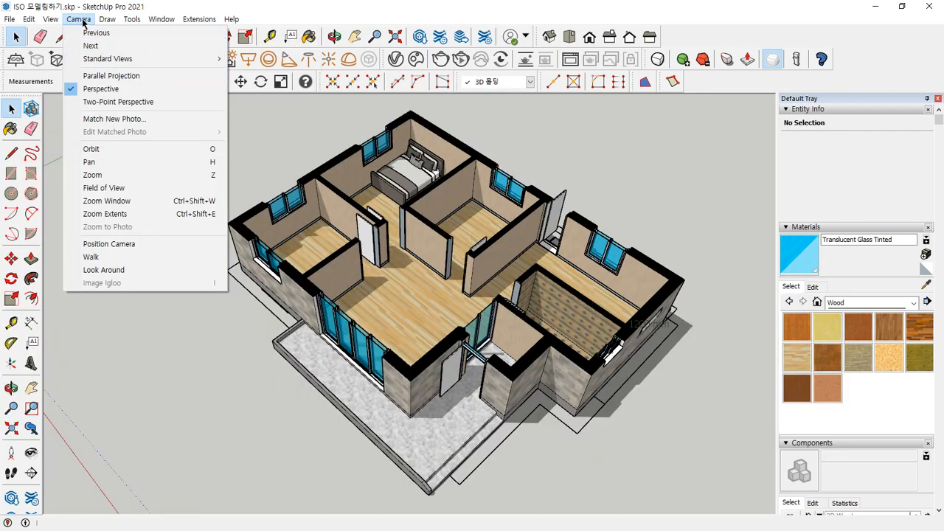
# View the house model in the Top, Front and Right standard views
pyautogui.click(105, 59)
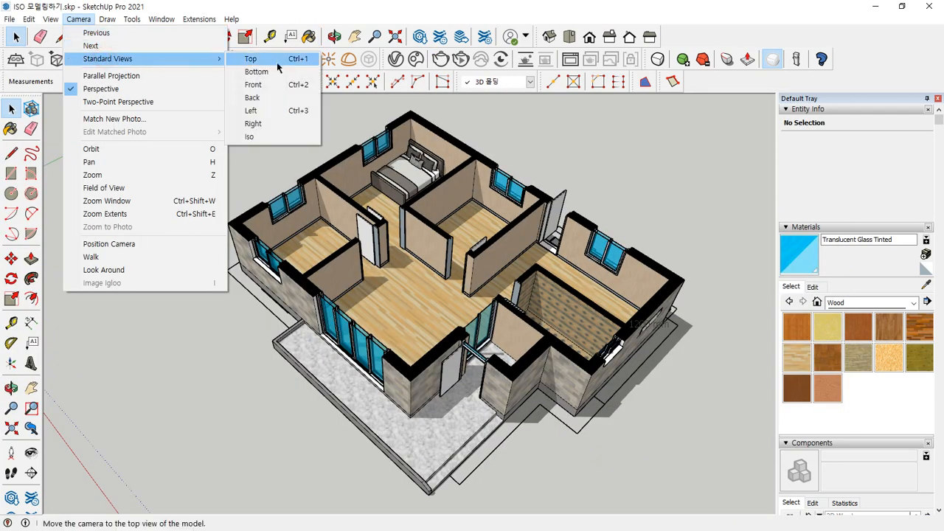
pyautogui.click(277, 62)
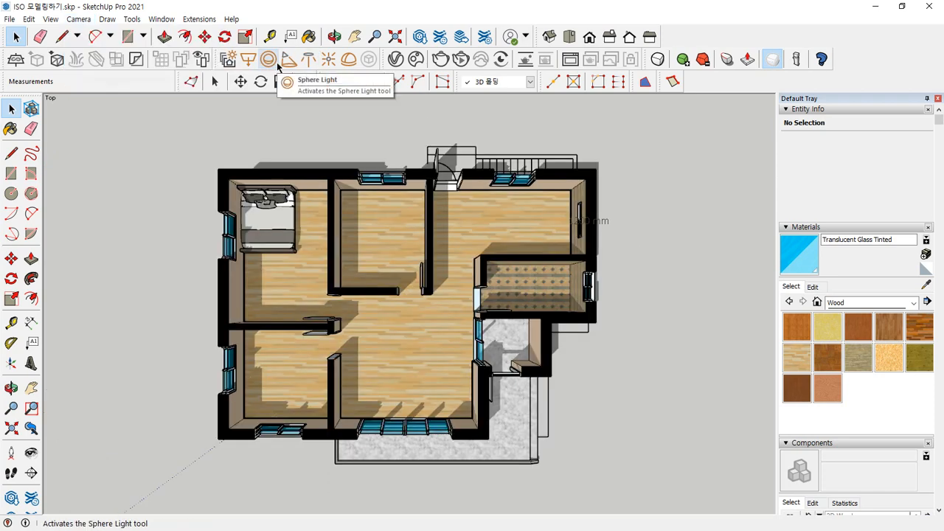
pyautogui.click(78, 19)
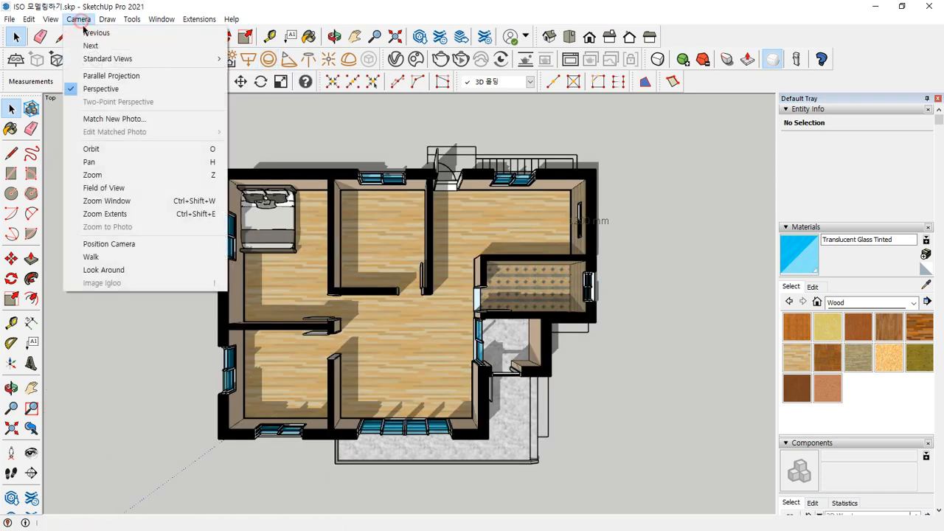
pyautogui.moveTo(107, 58)
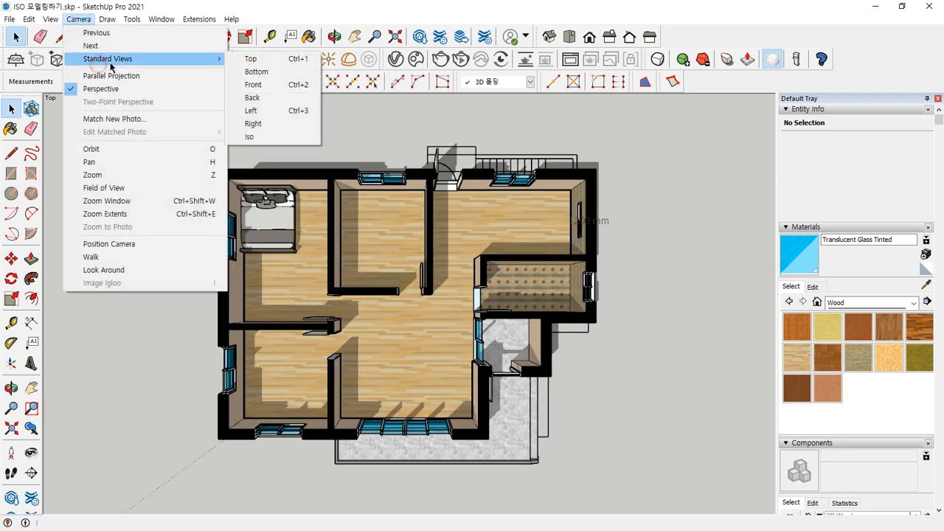
pyautogui.click(268, 87)
pyautogui.click(79, 18)
pyautogui.moveTo(107, 58)
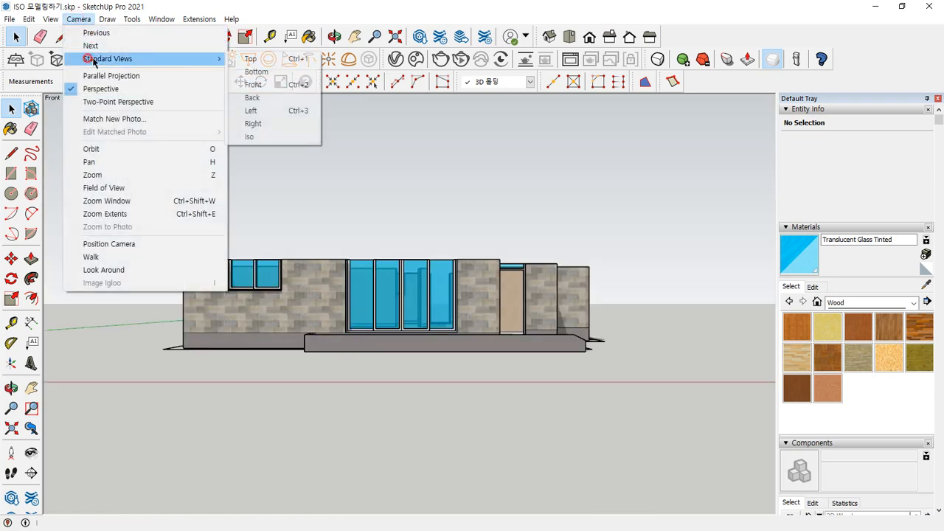
pyautogui.click(254, 125)
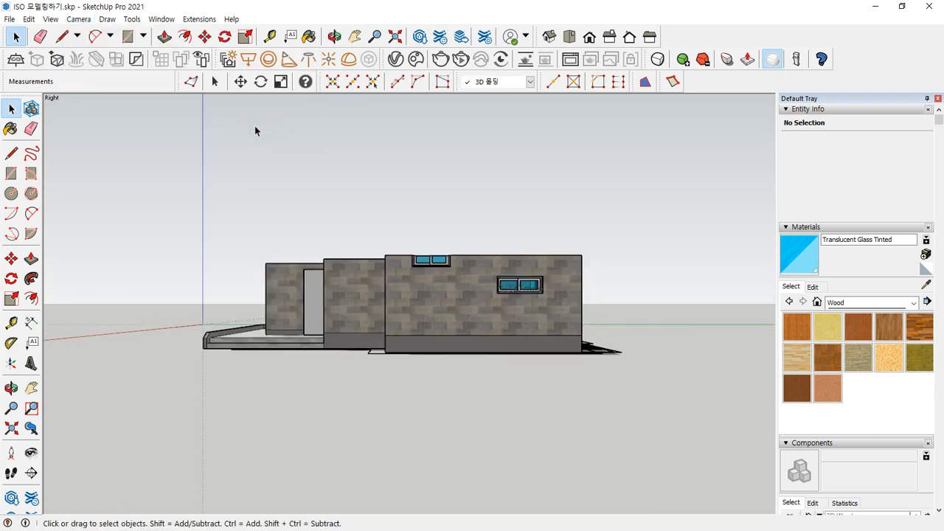
# Return the house model to the Top standard view and switch the camera to Parallel Projection
pyautogui.click(78, 18)
pyautogui.moveTo(104, 59)
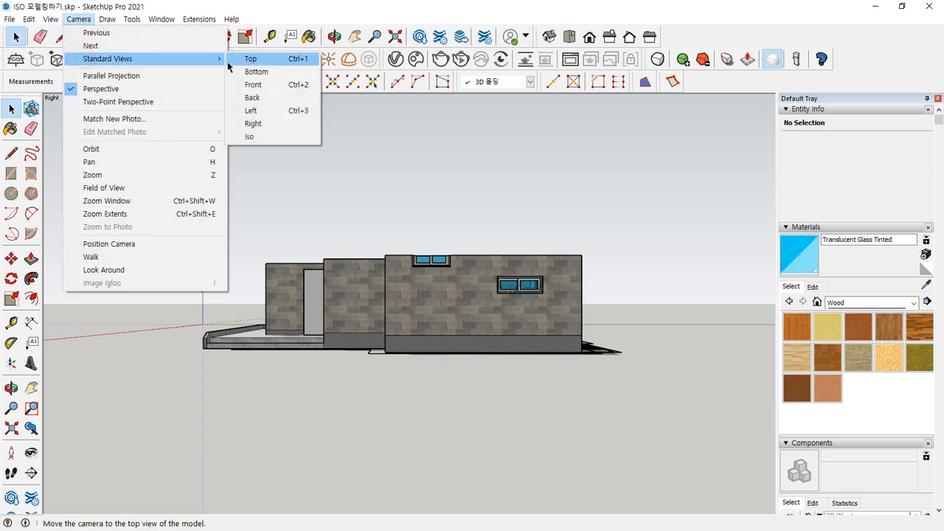
pyautogui.click(233, 60)
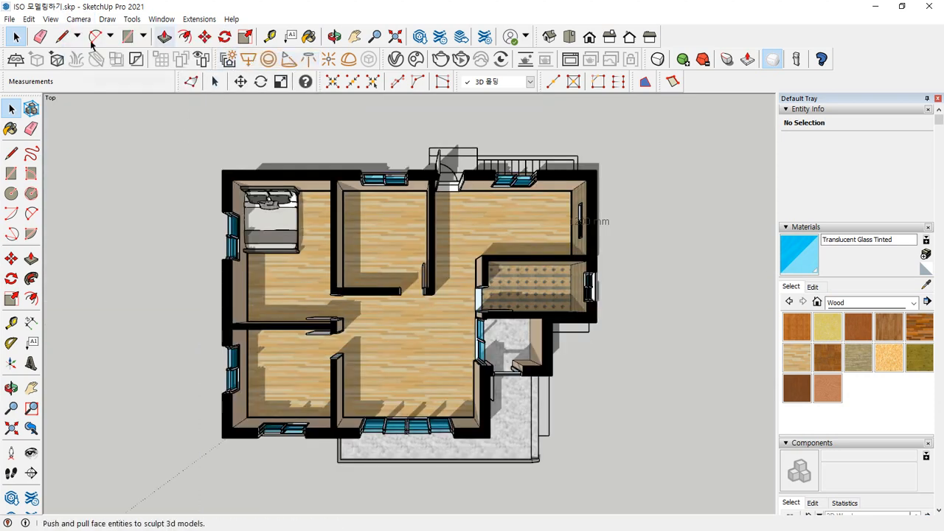
pyautogui.click(78, 19)
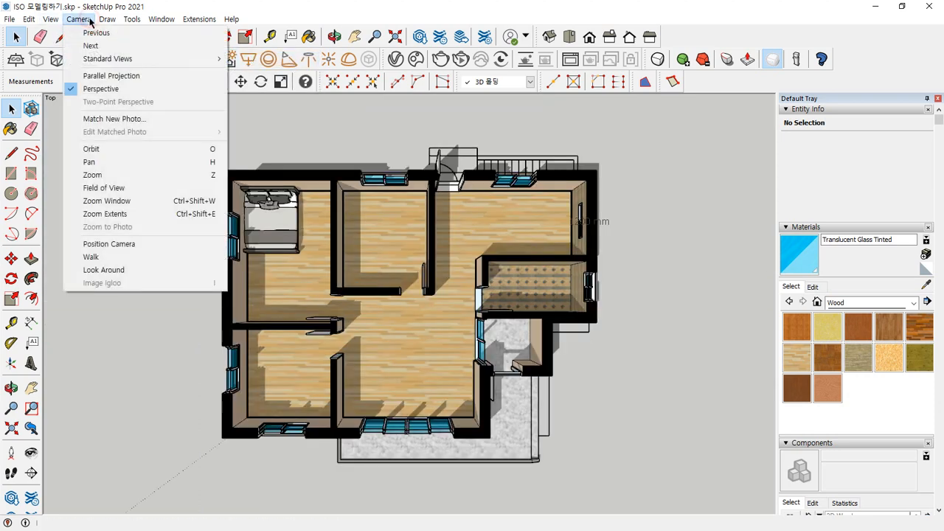
pyautogui.click(148, 77)
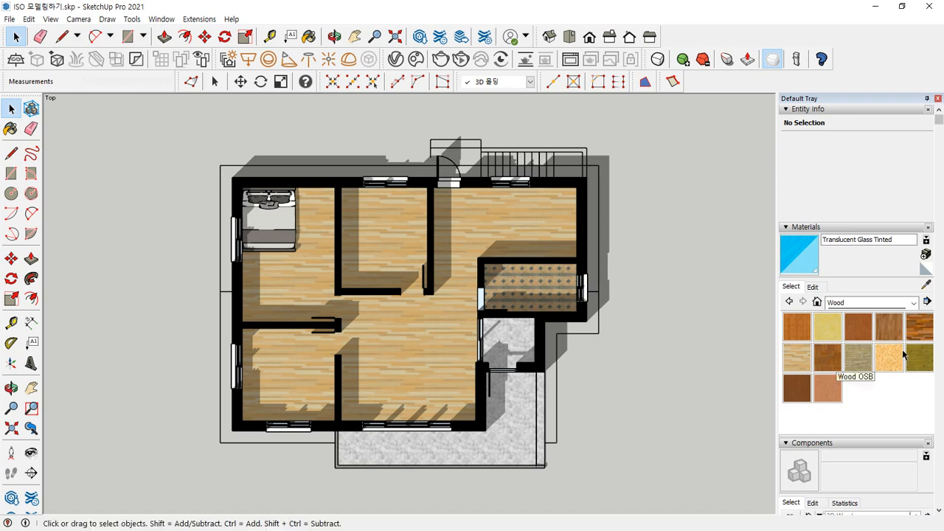
# Turn off the model's shadows and fit the whole floor plan in the view
pyautogui.scroll(-5, 904, 354)
pyautogui.scroll(-10, 903, 354)
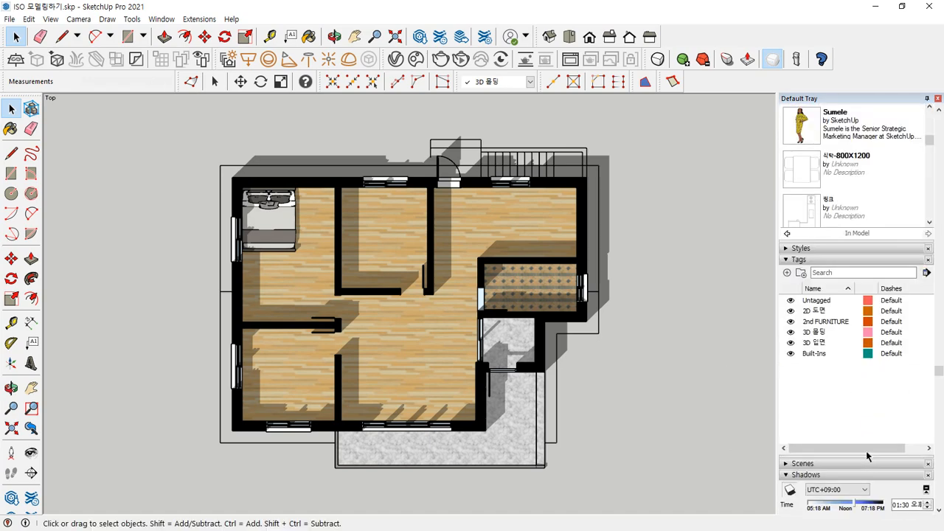
pyautogui.click(790, 277)
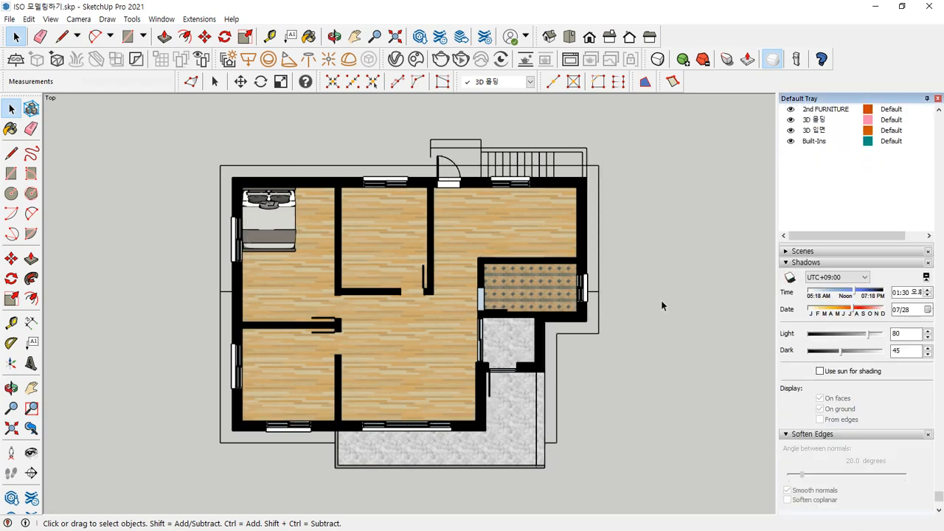
pyautogui.hotkey('shift', 'z')
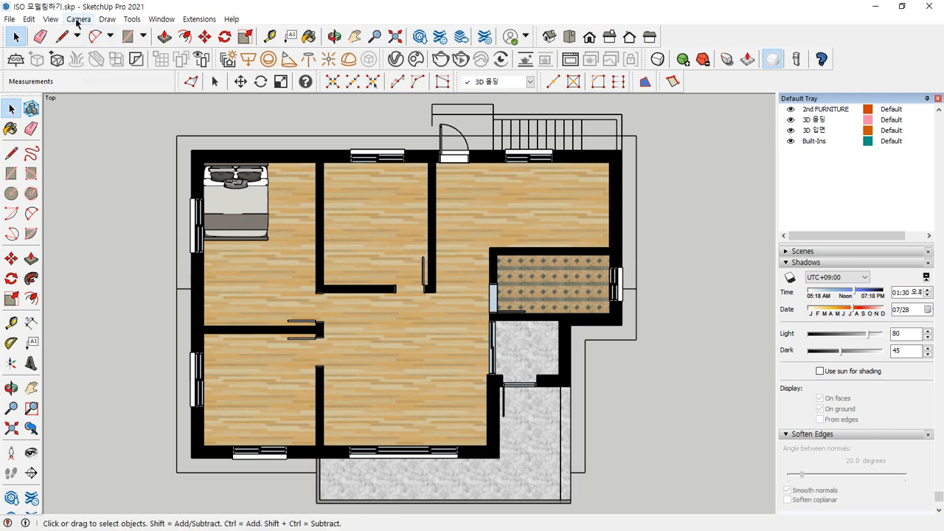
# Switch the top view to Perspective for comparison and restore Parallel Projection
pyautogui.click(50, 19)
pyautogui.moveTo(77, 19)
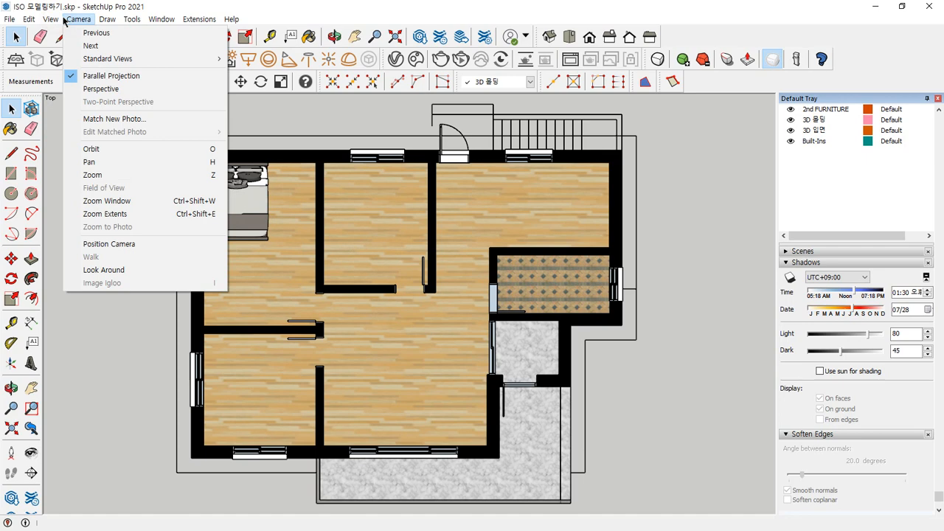
pyautogui.click(99, 90)
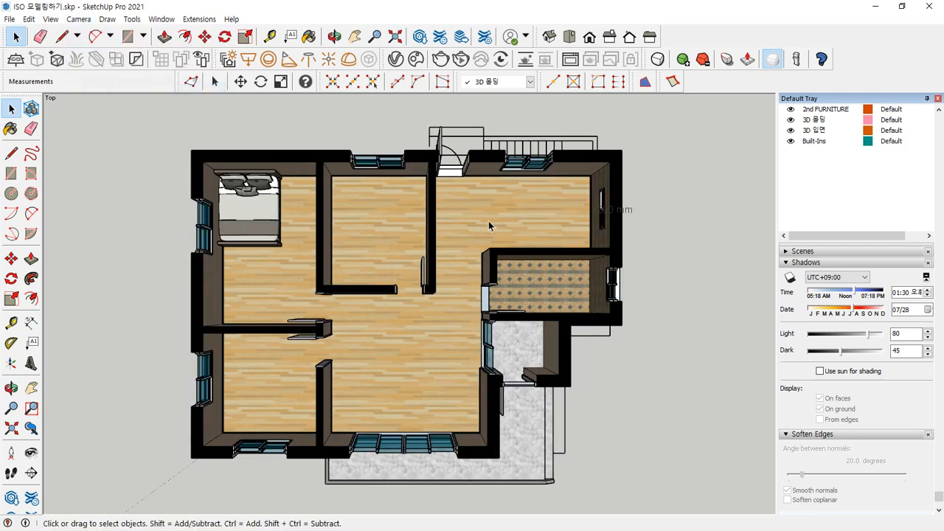
pyautogui.click(78, 19)
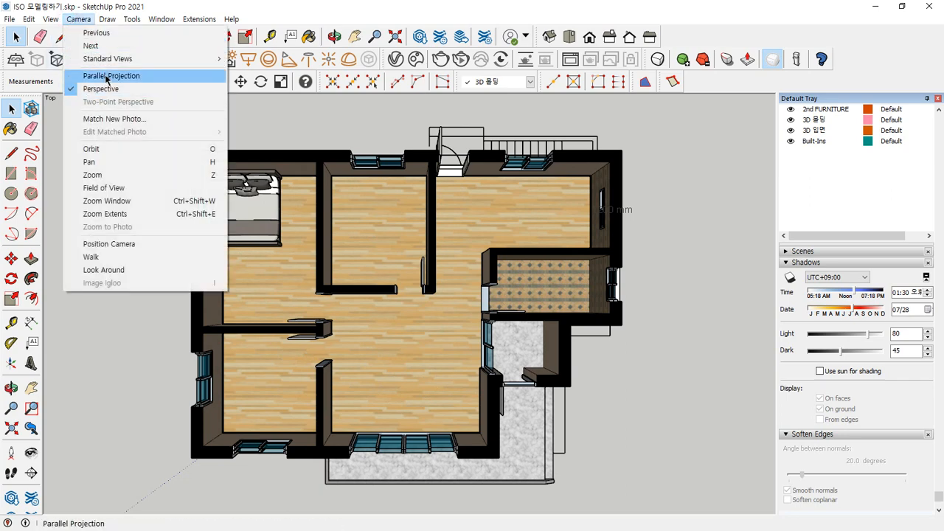
pyautogui.click(107, 76)
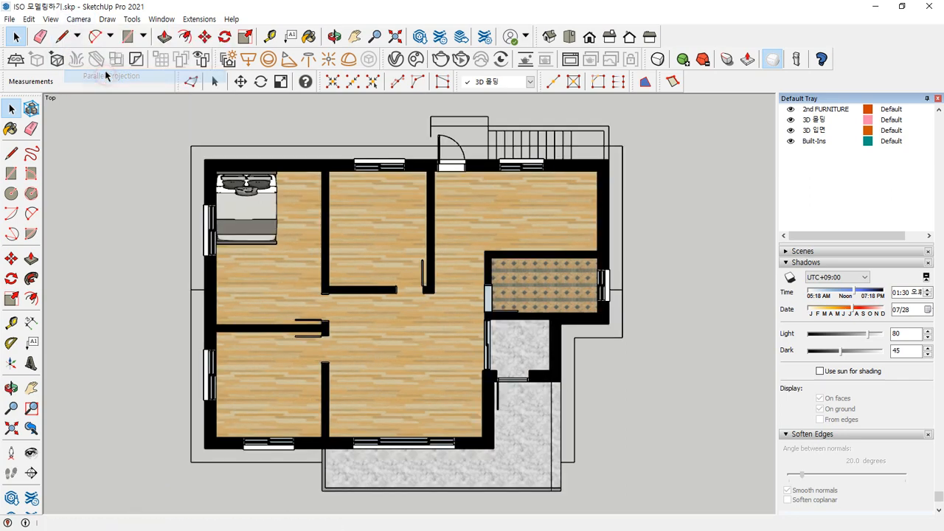
# Reapply the Top standard view and zoom the floor plan to its extents
pyautogui.click(80, 20)
pyautogui.moveTo(147, 58)
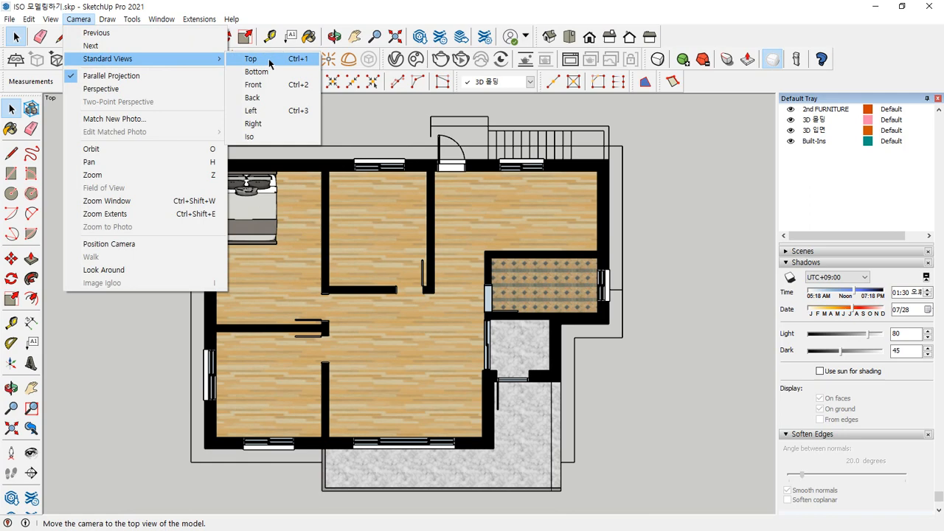
pyautogui.click(269, 61)
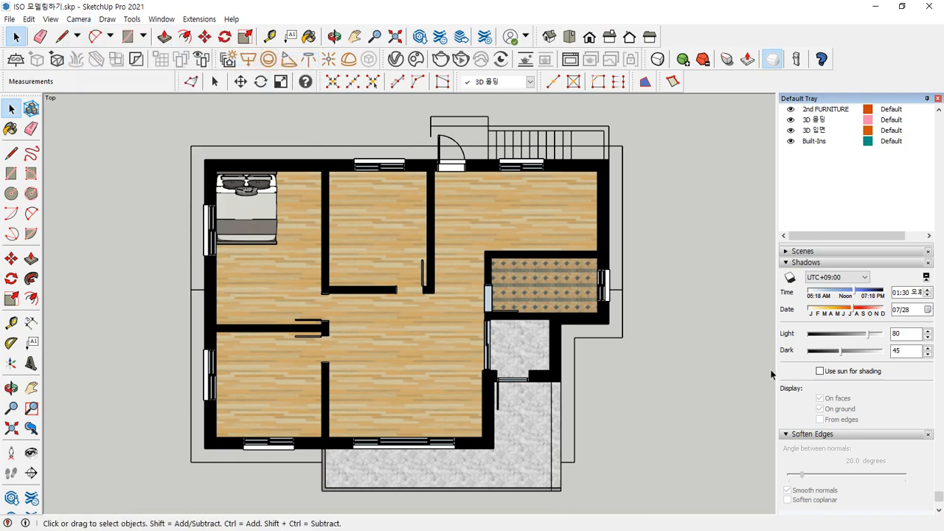
pyautogui.hotkey('shift', 'z')
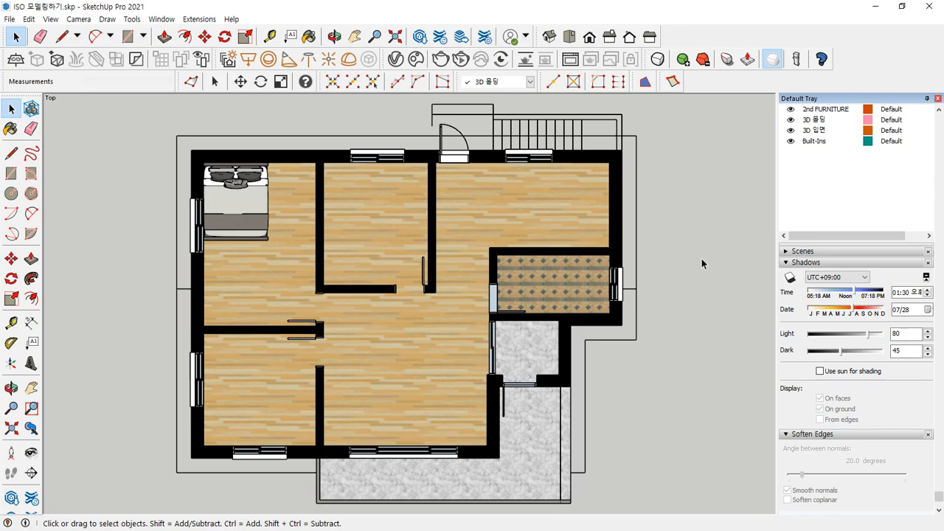
# Orbit the house to an oblique 3D view and switch the camera to Perspective
pyautogui.moveTo(702, 264); pyautogui.dragTo(188, 171, button='middle')
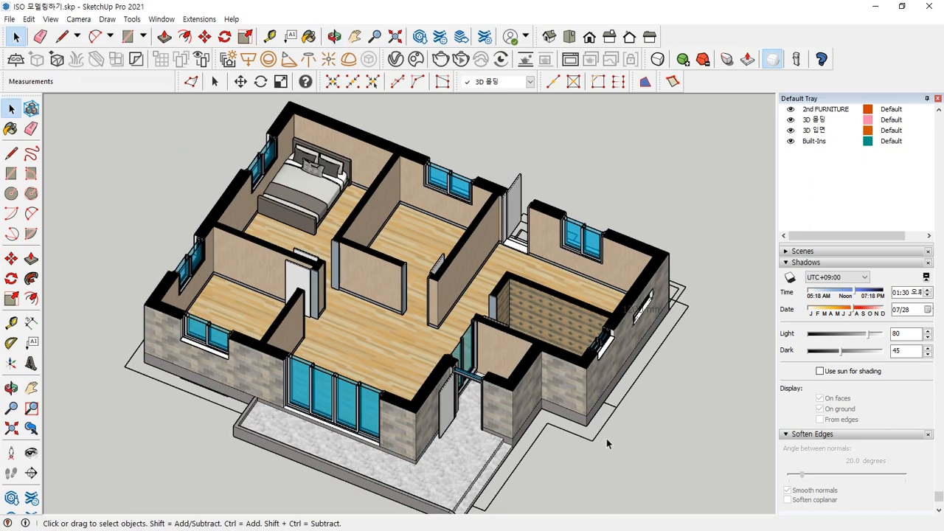
pyautogui.moveTo(606, 441); pyautogui.dragTo(525, 351, button='middle')
pyautogui.click(78, 19)
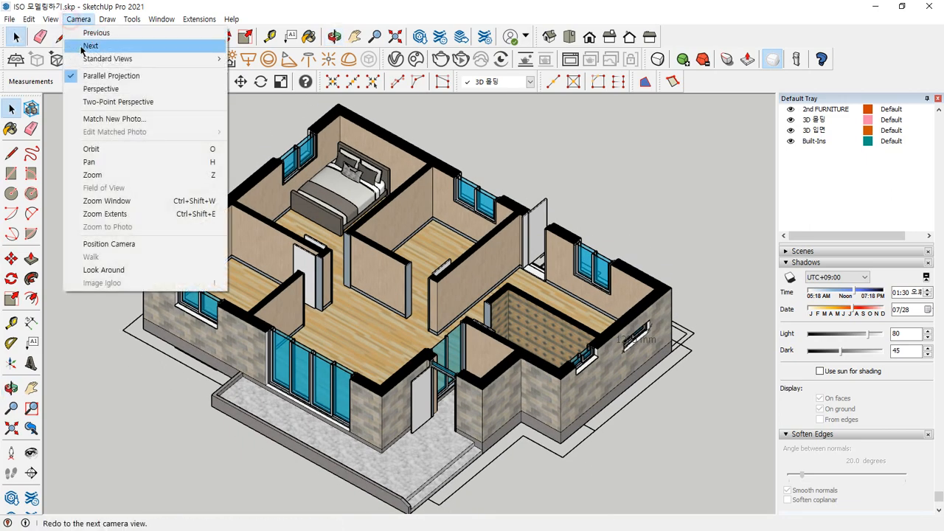
pyautogui.click(101, 88)
pyautogui.moveTo(344, 337); pyautogui.dragTo(344, 402, button='middle')
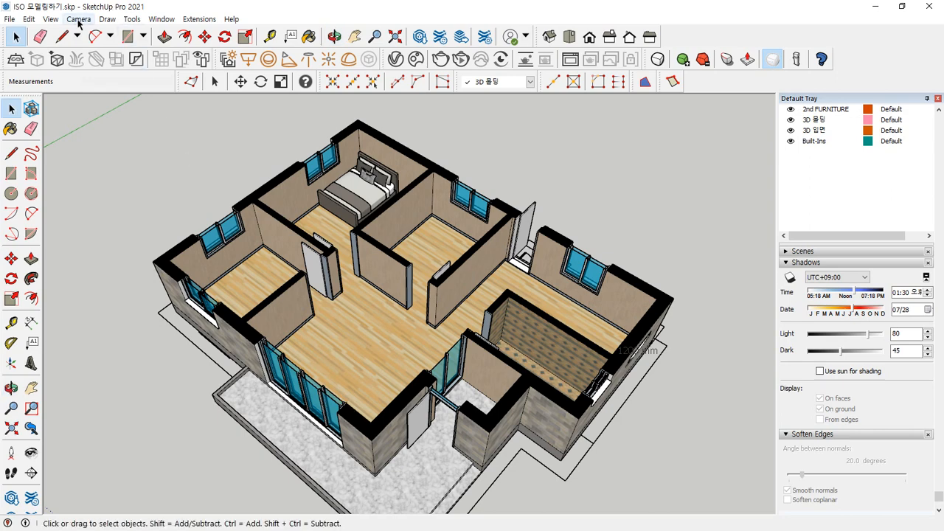
# Turn the oblique perspective view into a flat plan using the Top standard view and Parallel Projection
pyautogui.click(78, 19)
pyautogui.moveTo(97, 59)
pyautogui.click(247, 60)
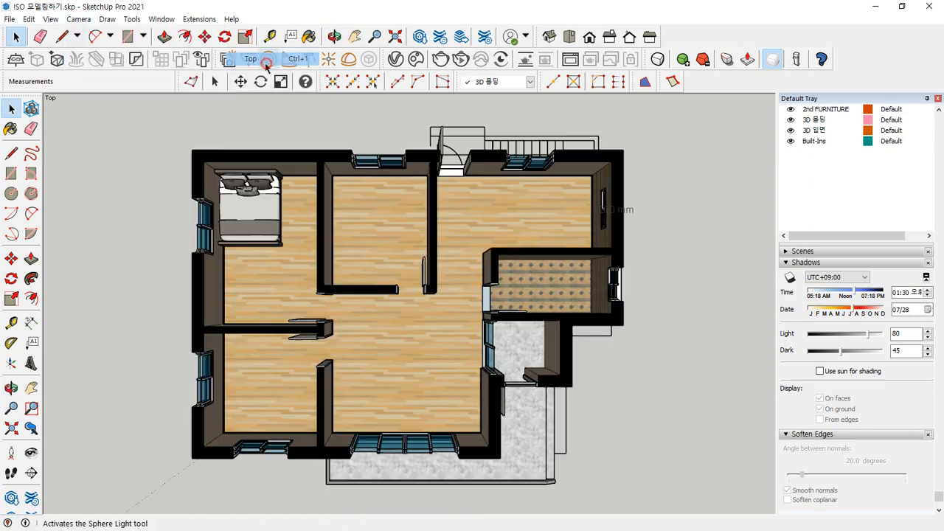
pyautogui.click(78, 19)
pyautogui.click(88, 75)
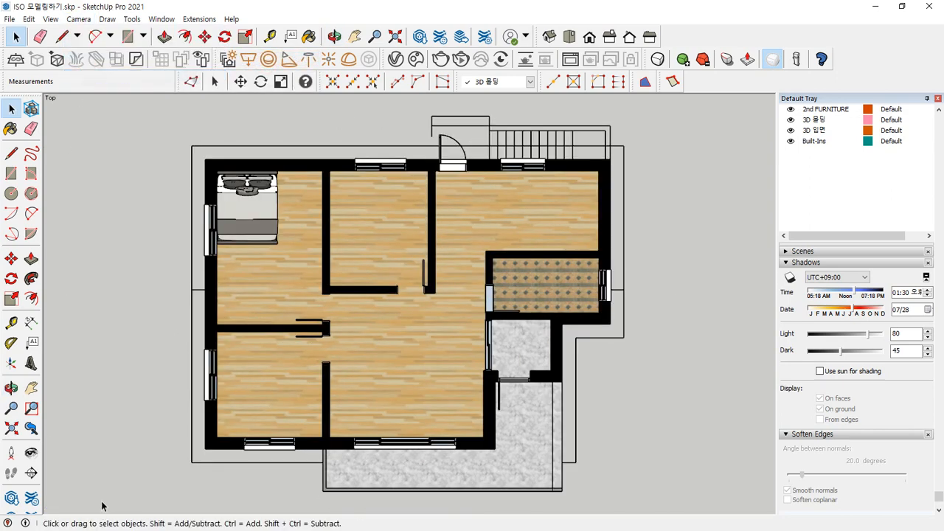